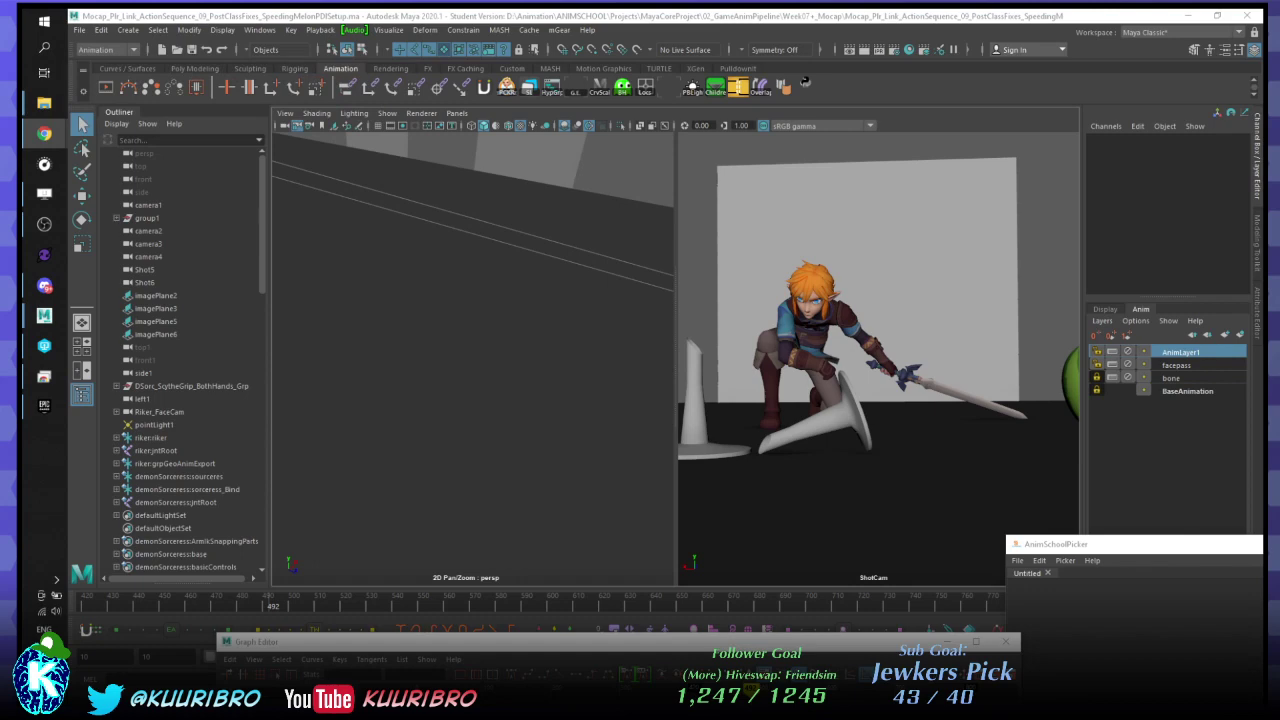
# - Maximize the Shot5 camera panel so it fills the screen as a single viewport
pyautogui.press('space')
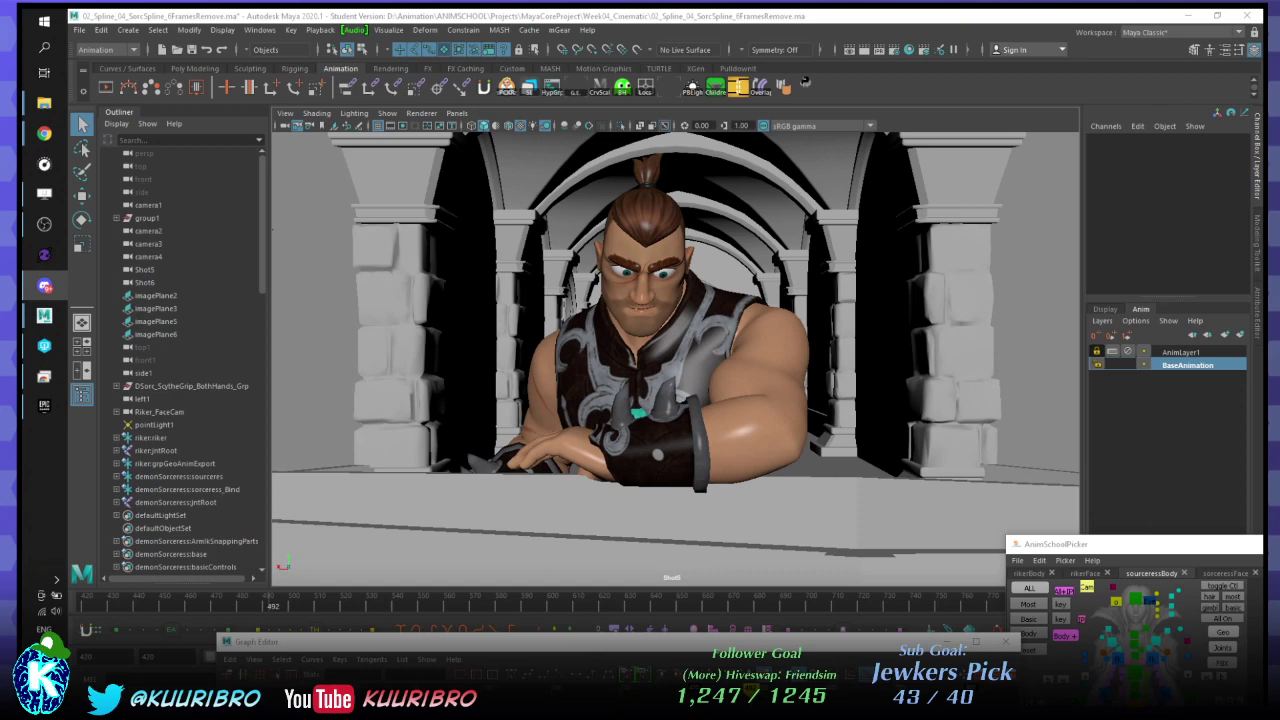
# - Scrub the Time Slider from frame 492 to about 502 to review the warrior's pose
pyautogui.click(415, 609)
pyautogui.moveTo(415, 597); pyautogui.dragTo(294, 551)
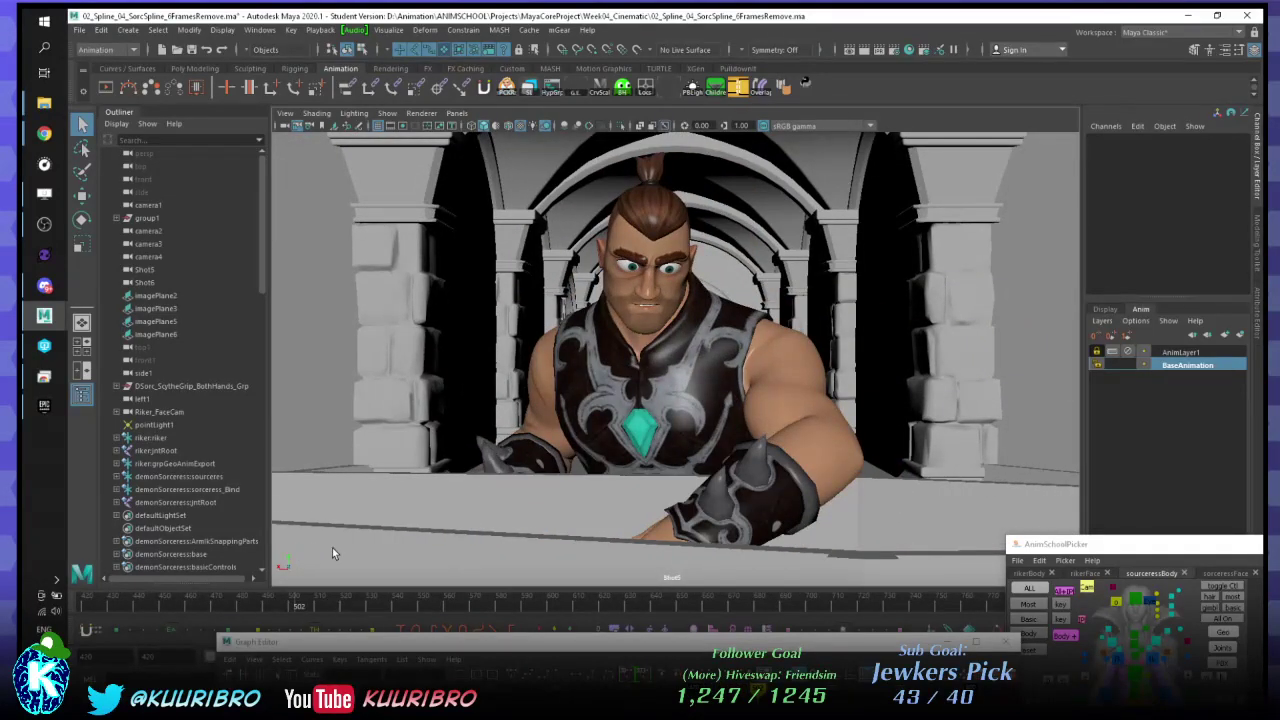
pyautogui.click(43, 411)
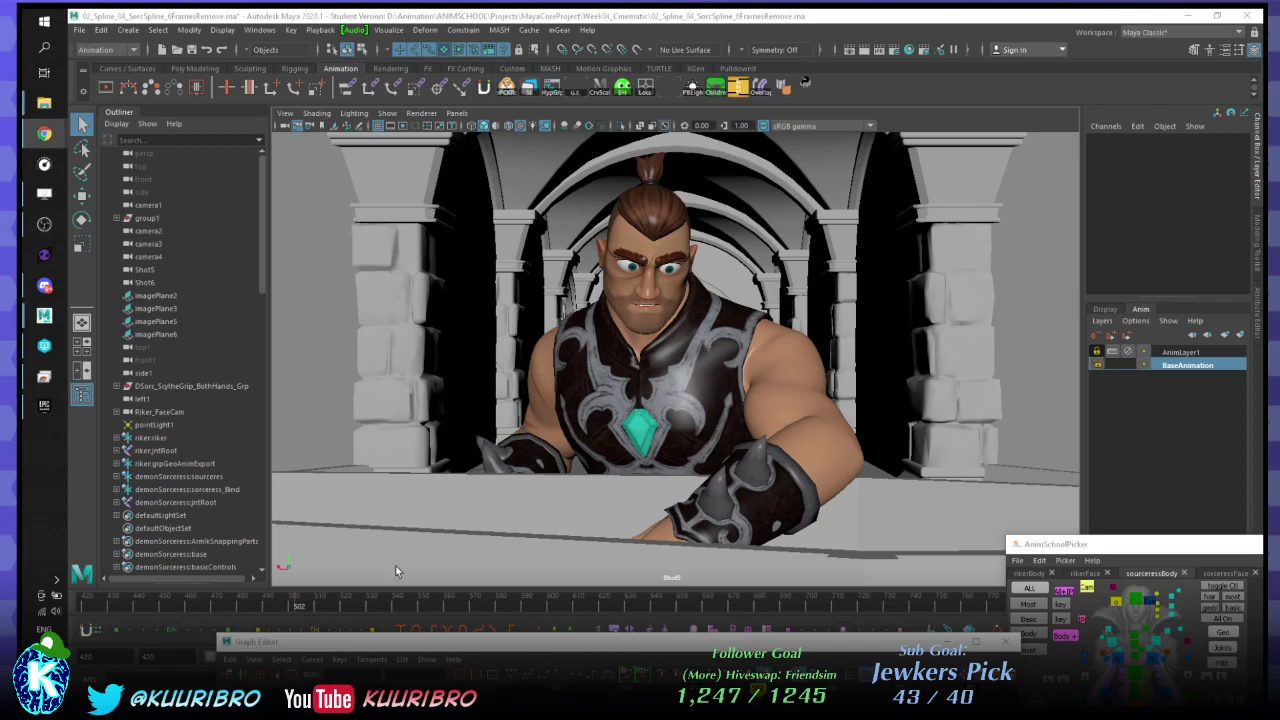
# - Close the character picker and move the Graph Editor off-screen while scrubbing toward the sorceress
pyautogui.moveTo(360, 603)
pyautogui.mouseDown()
pyautogui.moveTo(237, 596)
pyautogui.moveTo(431, 575)
pyautogui.moveTo(465, 598)
pyautogui.mouseUp()
pyautogui.moveTo(541, 648)
pyautogui.mouseDown()
pyautogui.moveTo(376, 671)
pyautogui.moveTo(446, 685)
pyautogui.mouseUp()
pyautogui.moveTo(515, 603)
pyautogui.mouseDown()
pyautogui.moveTo(590, 598)
pyautogui.moveTo(723, 549)
pyautogui.moveTo(788, 558)
pyautogui.moveTo(740, 574)
pyautogui.moveTo(761, 564)
pyautogui.mouseUp()
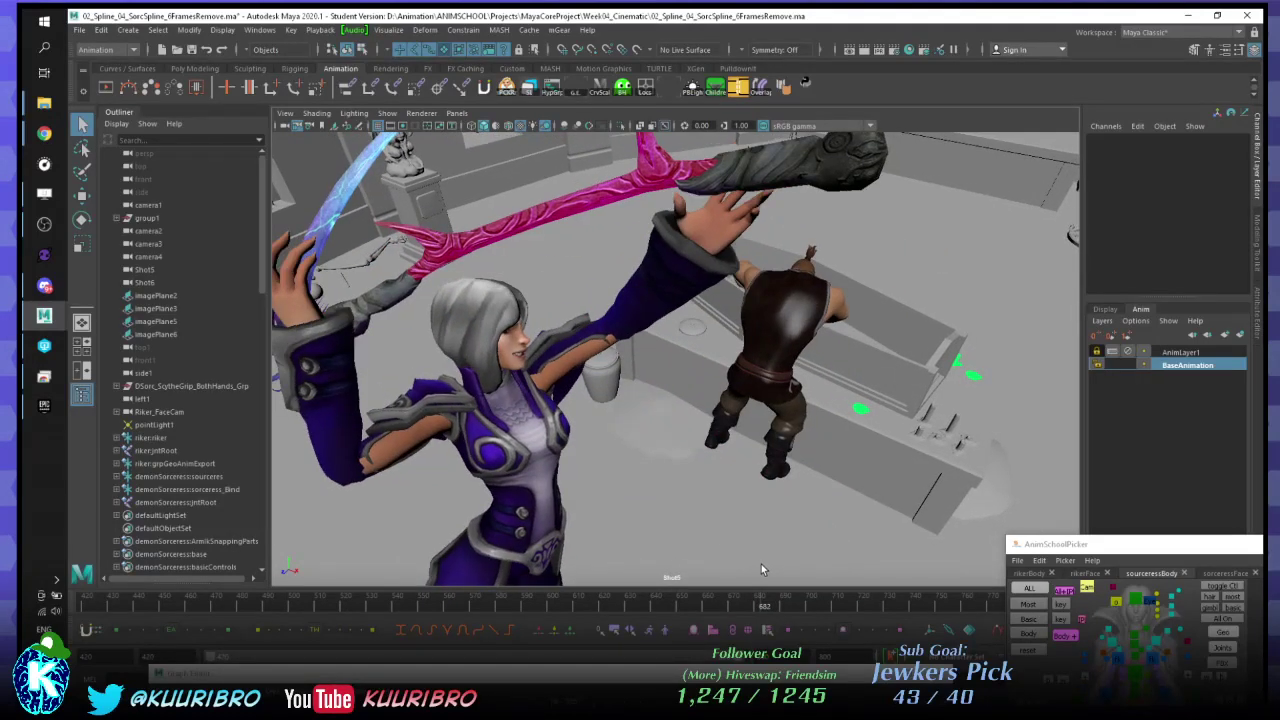
pyautogui.click(1252, 544)
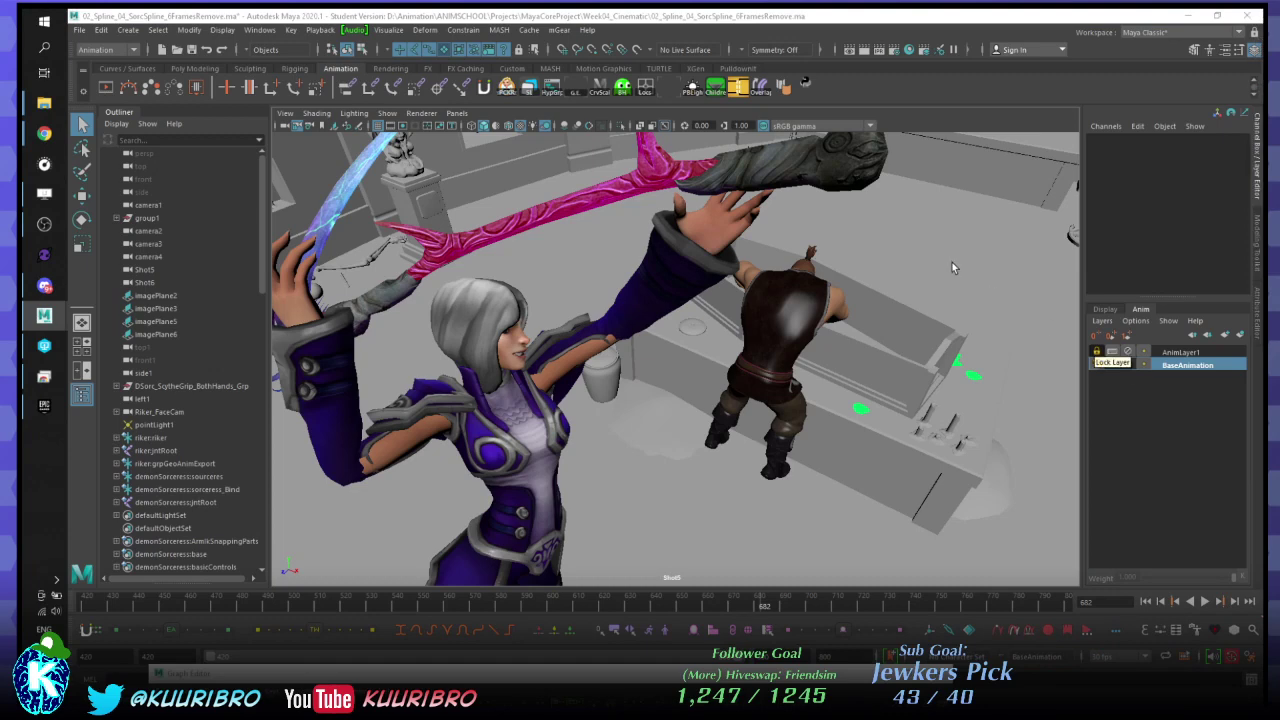
pyautogui.moveTo(488, 685); pyautogui.dragTo(1279, 441)
# - Select the sorceress's staff control and step back and forth to settle on frame 682
pyautogui.hotkey('ctrl', 'z')
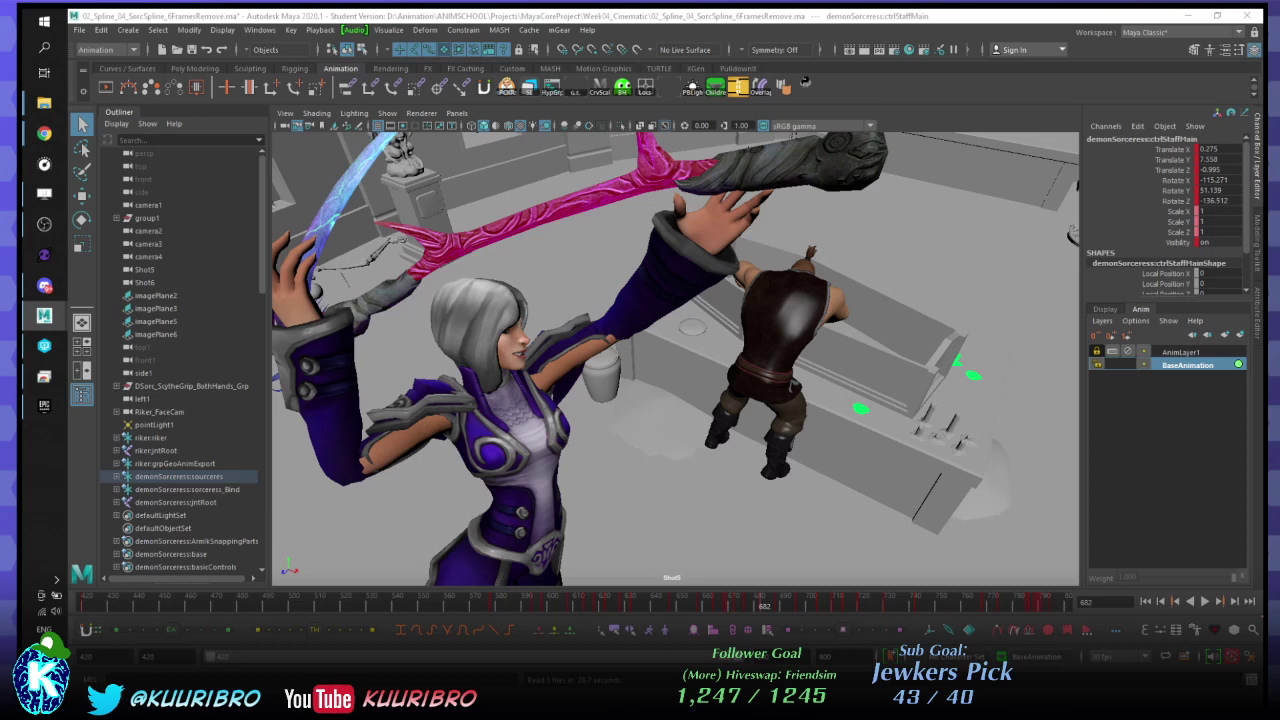
pyautogui.press(',')
pyautogui.press(',')
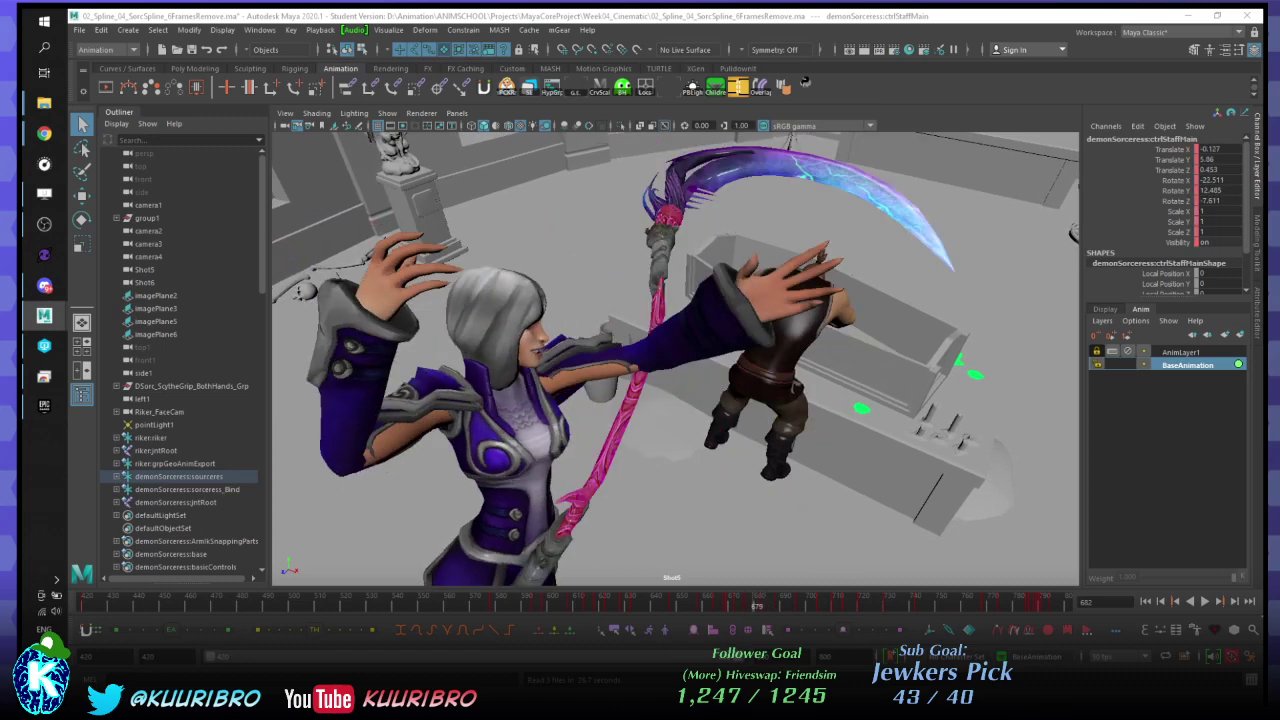
pyautogui.press('.')
pyautogui.press('.')
pyautogui.press('.')
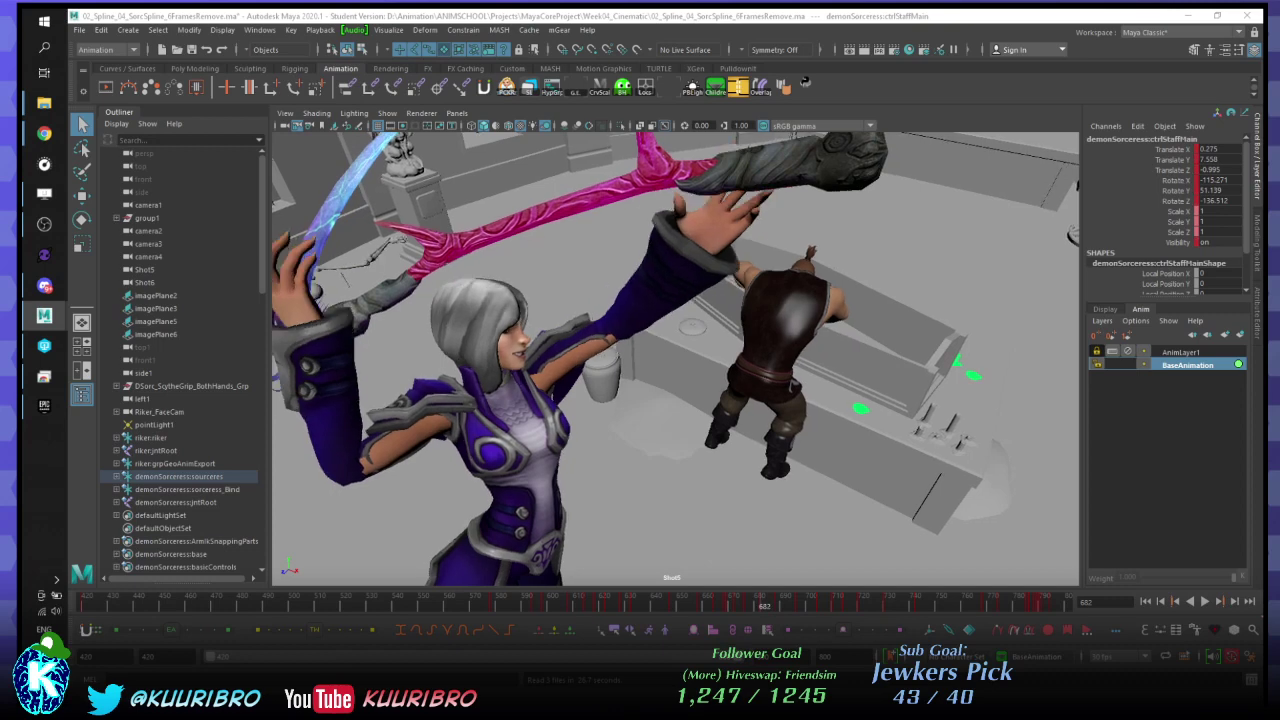
pyautogui.press(',')
pyautogui.press(',')
pyautogui.press('.')
pyautogui.press('.')
# - Key the staff's Scale X, Y and Z channels and shrink it, checking frames 672 and 681
pyautogui.moveTo(1184, 211); pyautogui.dragTo(1184, 232)
pyautogui.rightClick(1170, 234)
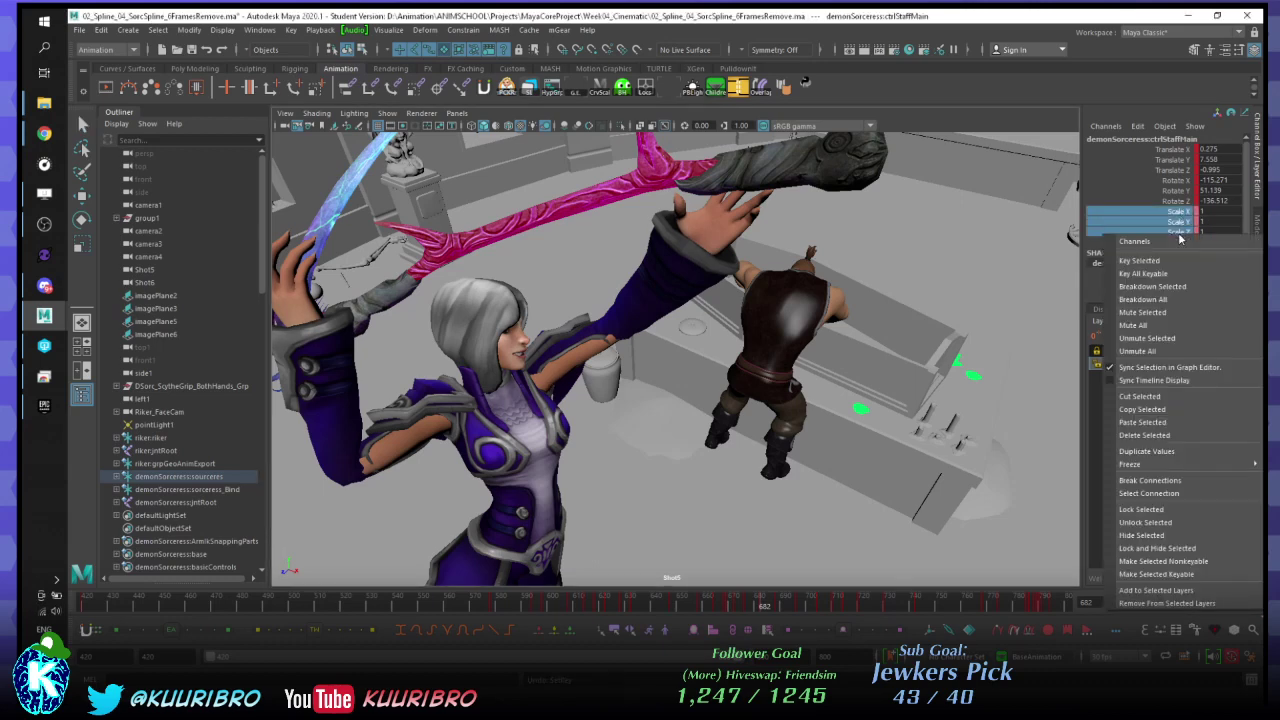
pyautogui.click(1140, 260)
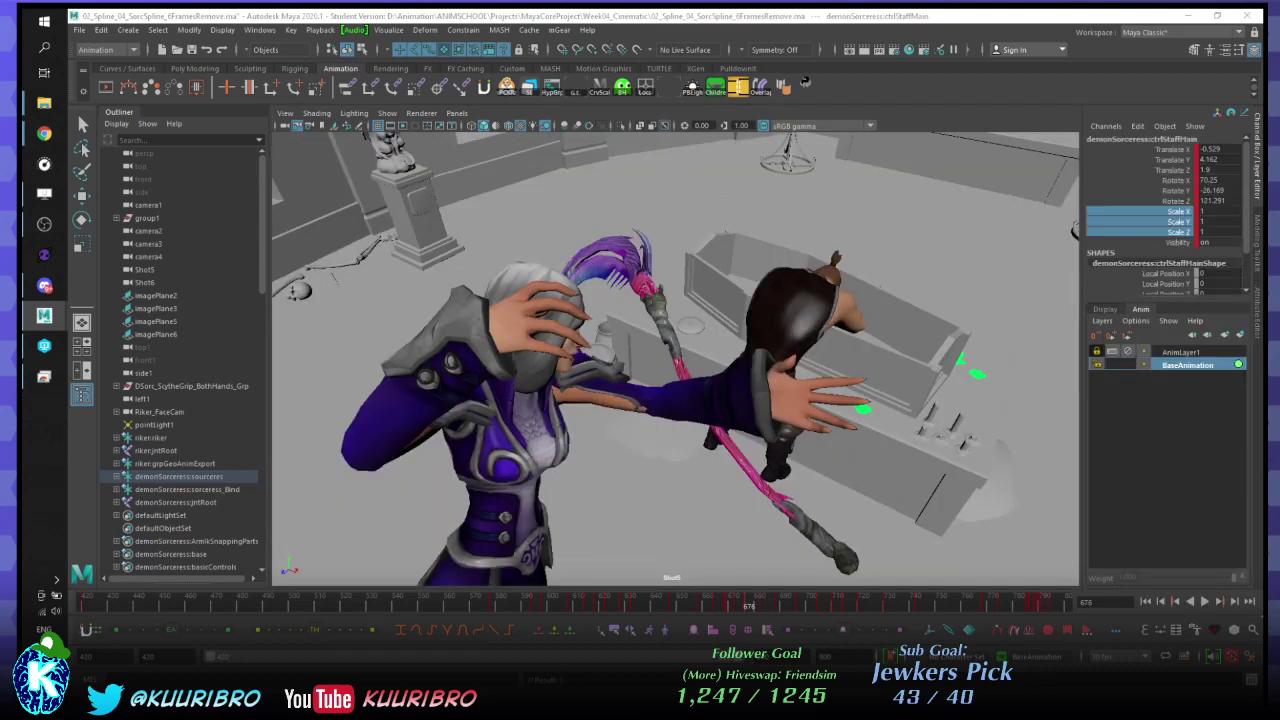
pyautogui.hotkey('ctrl', 'z')
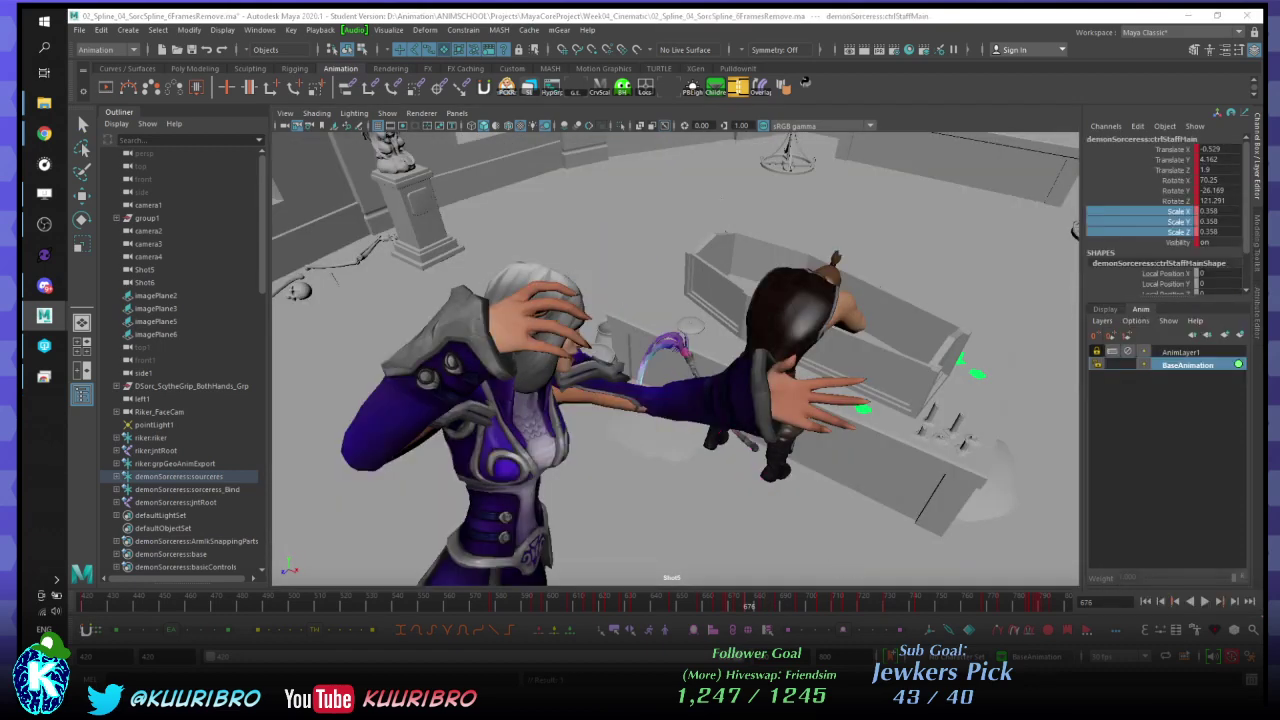
pyautogui.press(',')
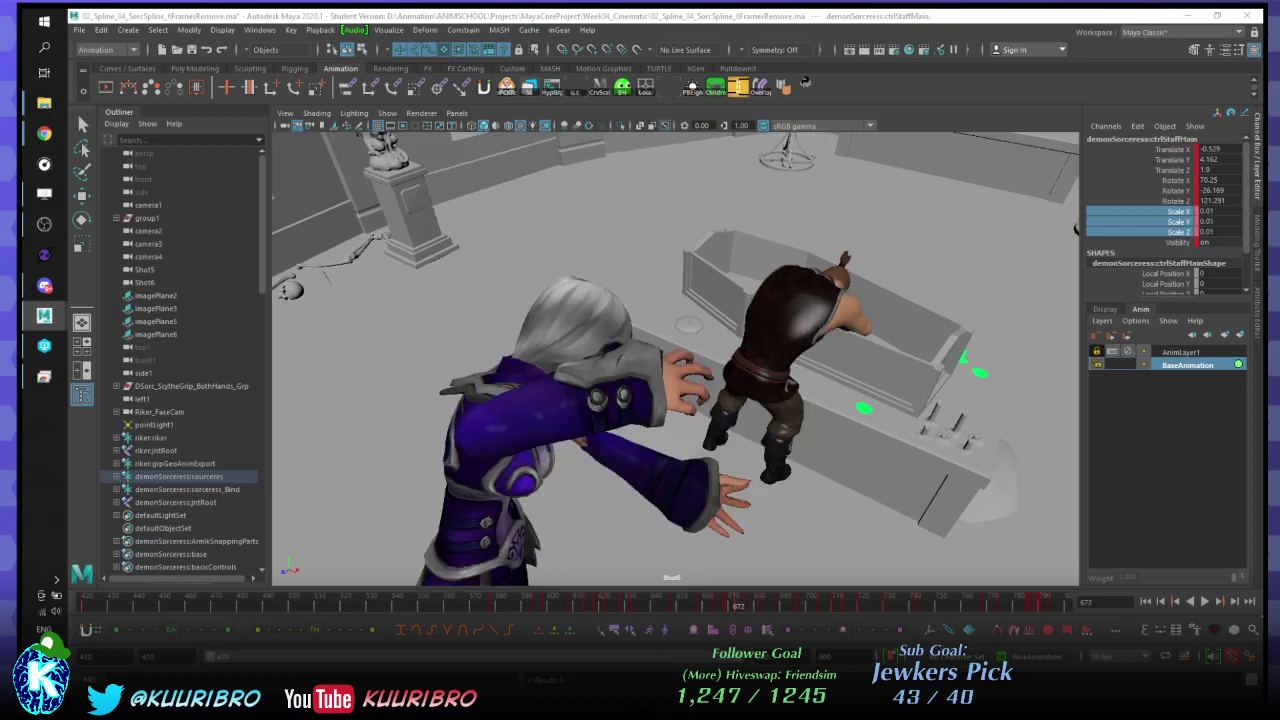
pyautogui.press('.')
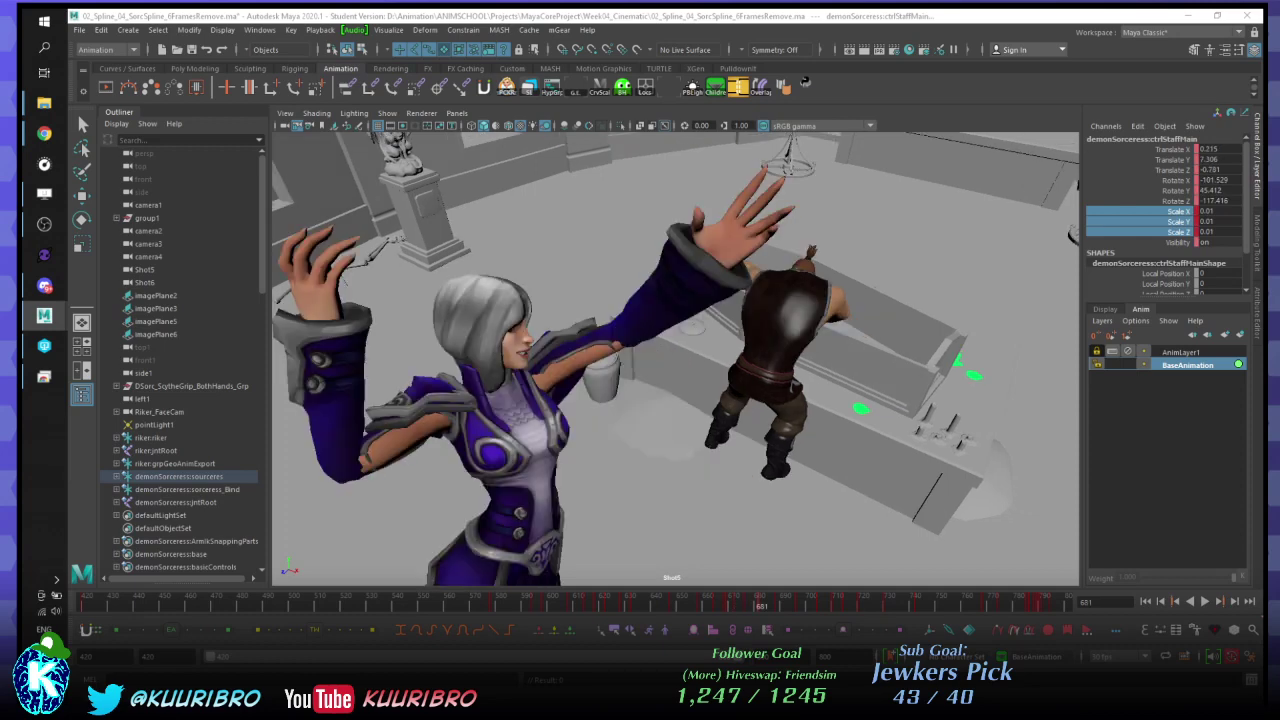
# - Jump between frames 578, 704, 709, 622, 612 and 664 to review the shot
pyautogui.click(496, 603)
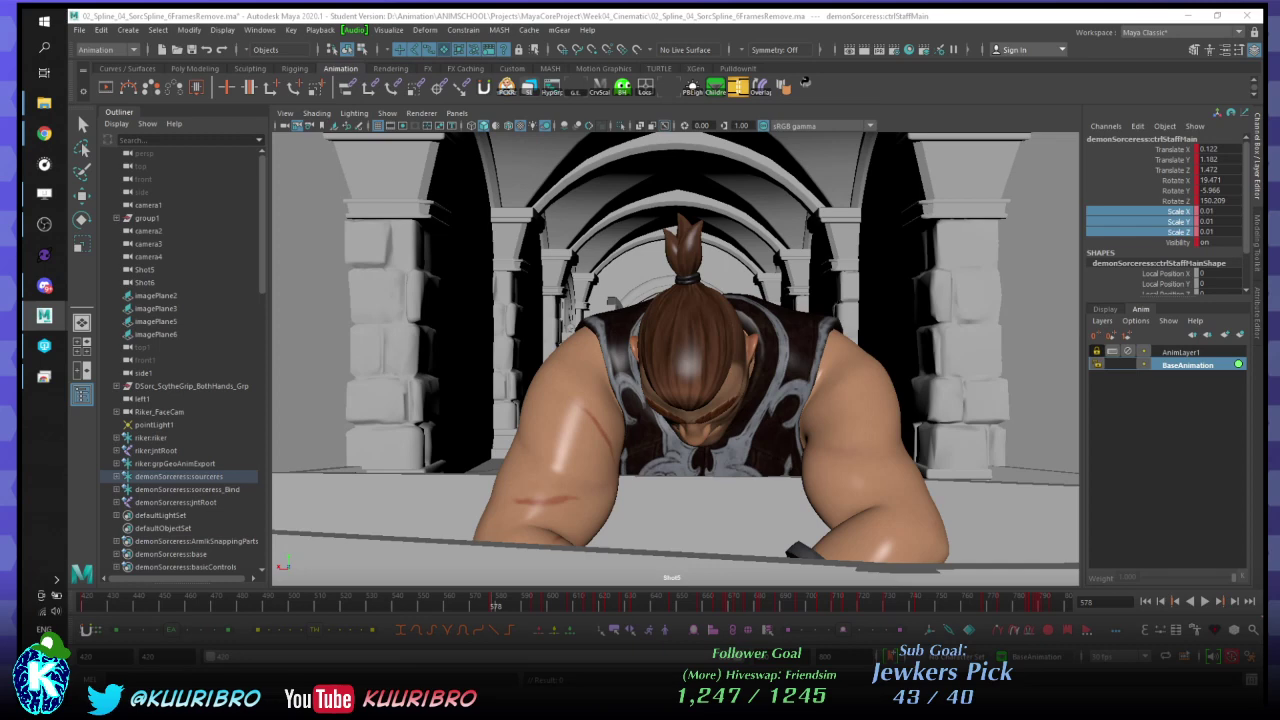
pyautogui.click(822, 603)
pyautogui.hotkey('alt', 'shift', 'v')
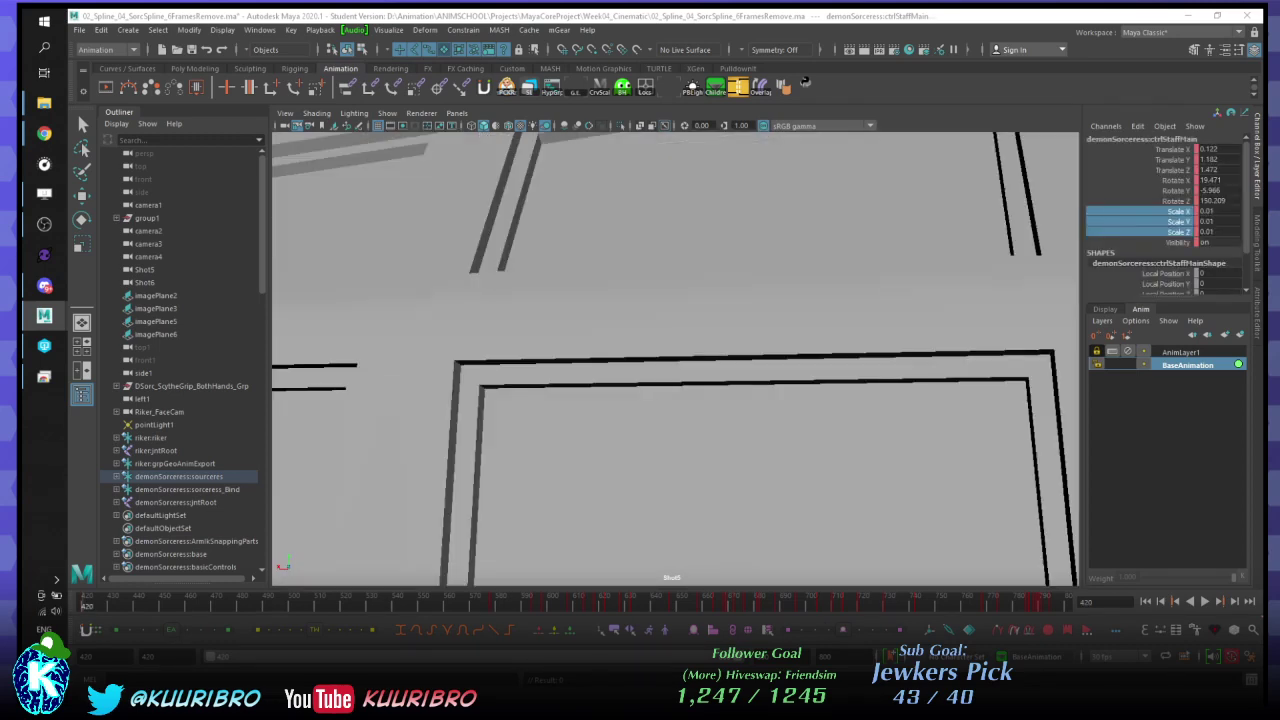
pyautogui.click(835, 603)
pyautogui.click(609, 603)
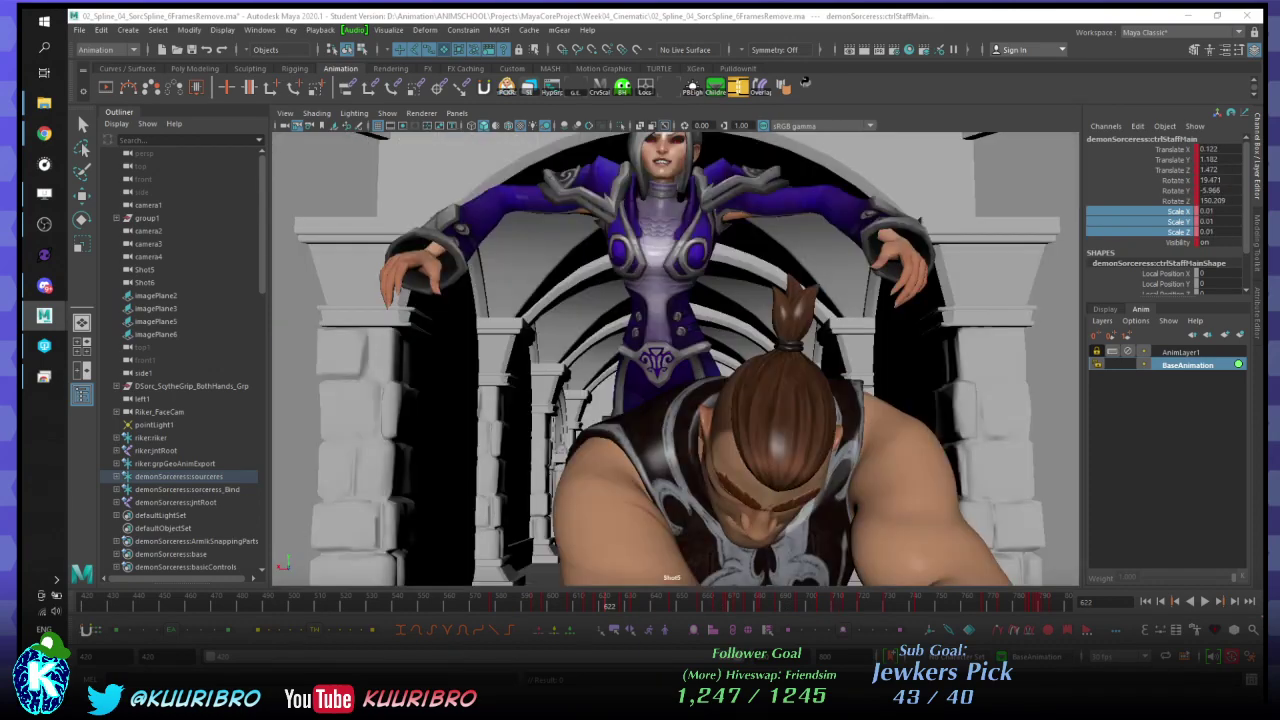
pyautogui.click(583, 603)
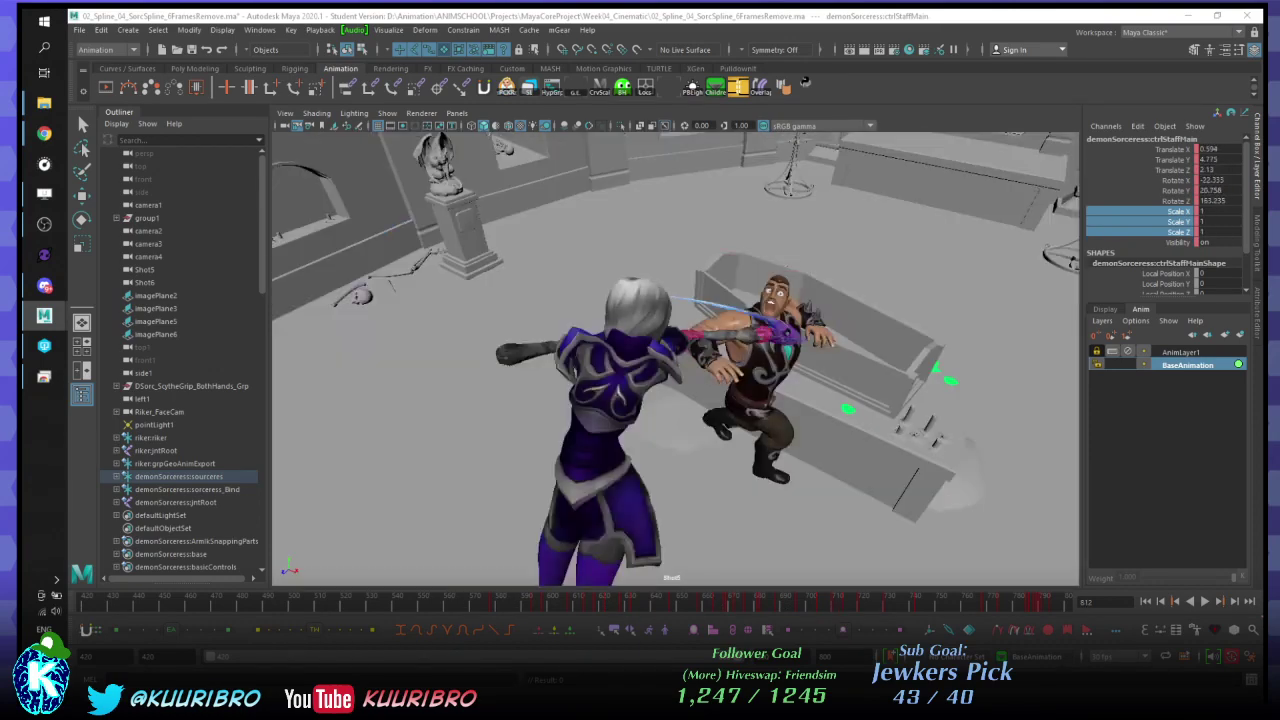
pyautogui.click(718, 603)
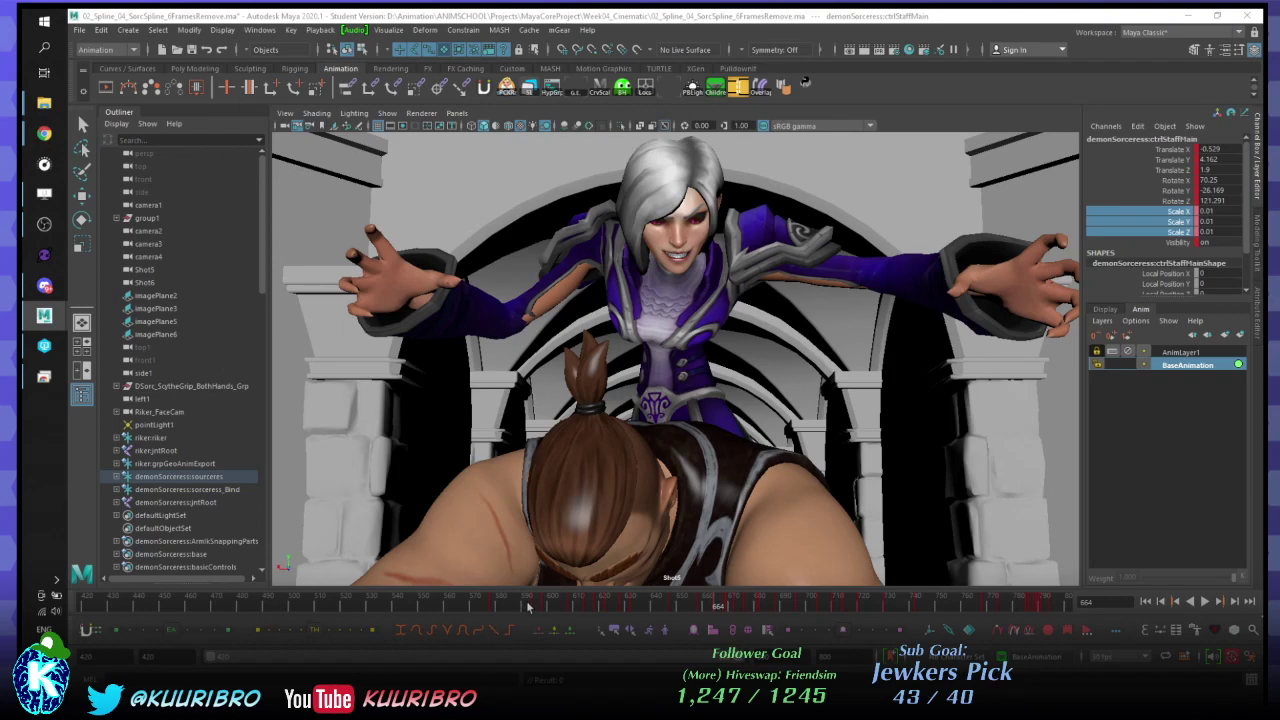
# - Play the animation from around frames 570 and 663, then switch to the browser
pyautogui.click(480, 603)
pyautogui.hotkey('alt', 'v')
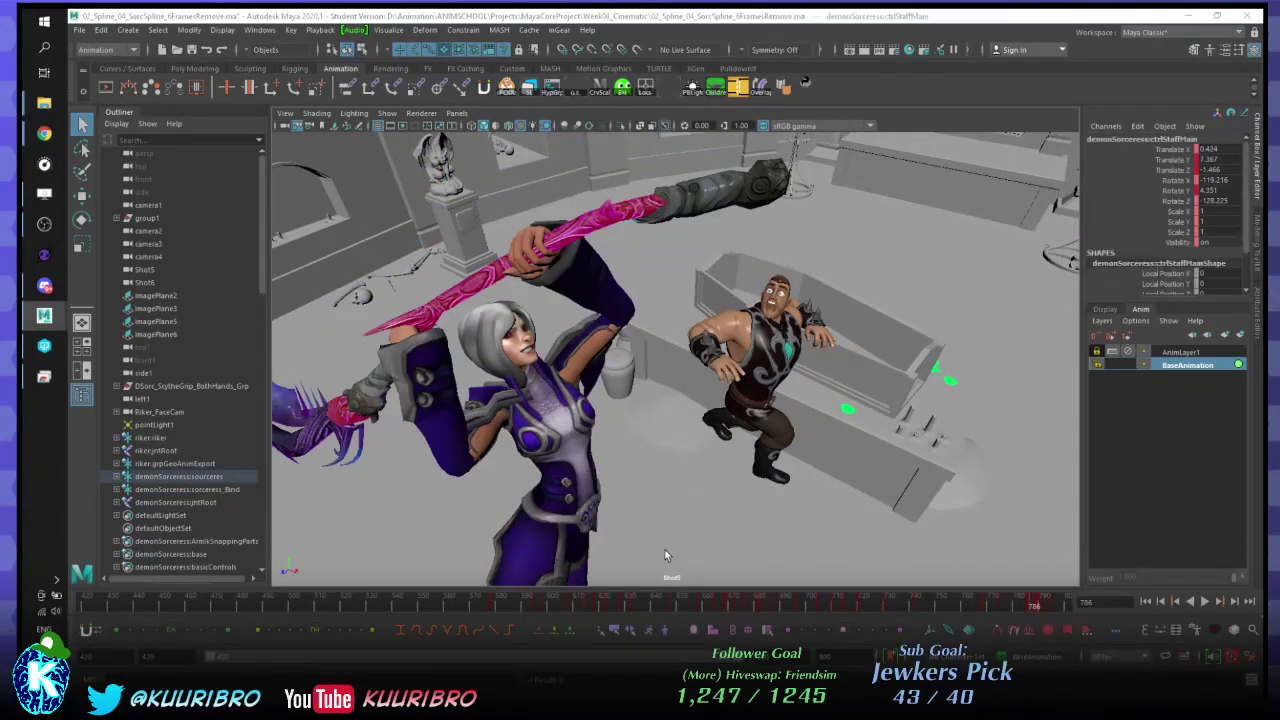
pyautogui.click(726, 606)
pyautogui.hotkey('alt', 'v')
pyautogui.hotkey('alt', 'v')
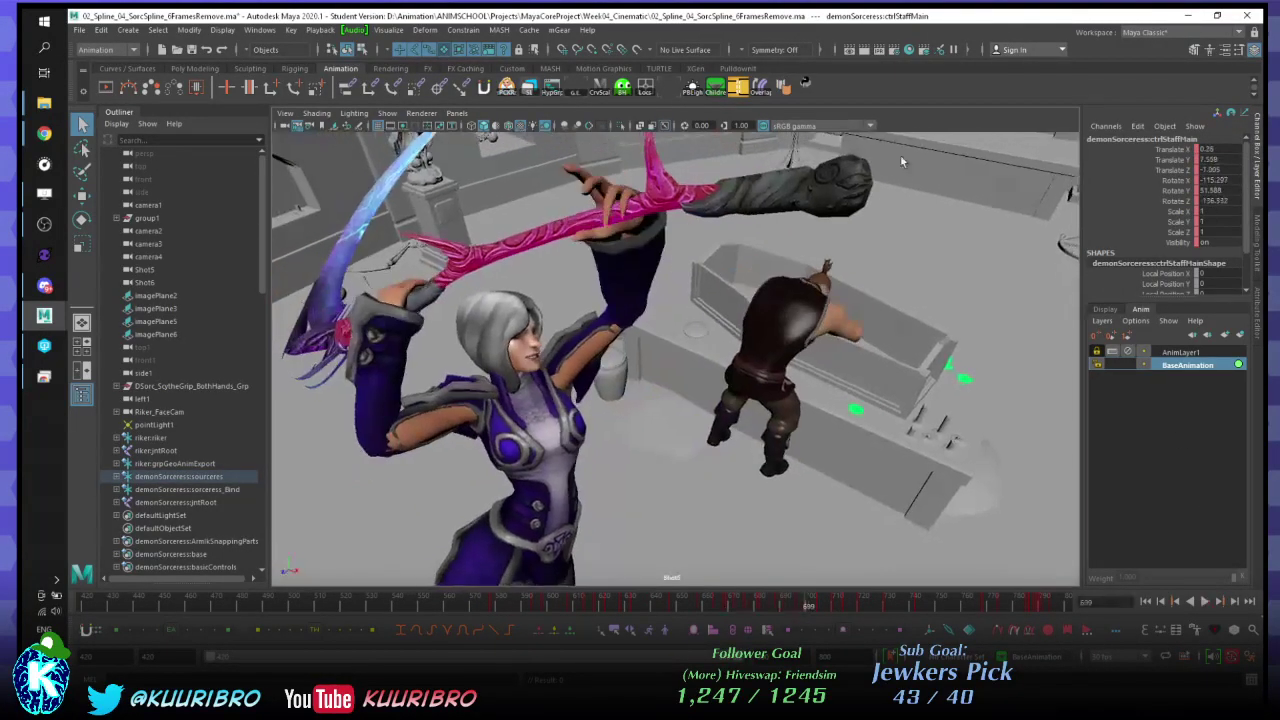
pyautogui.hotkey('alt', 'Tab')
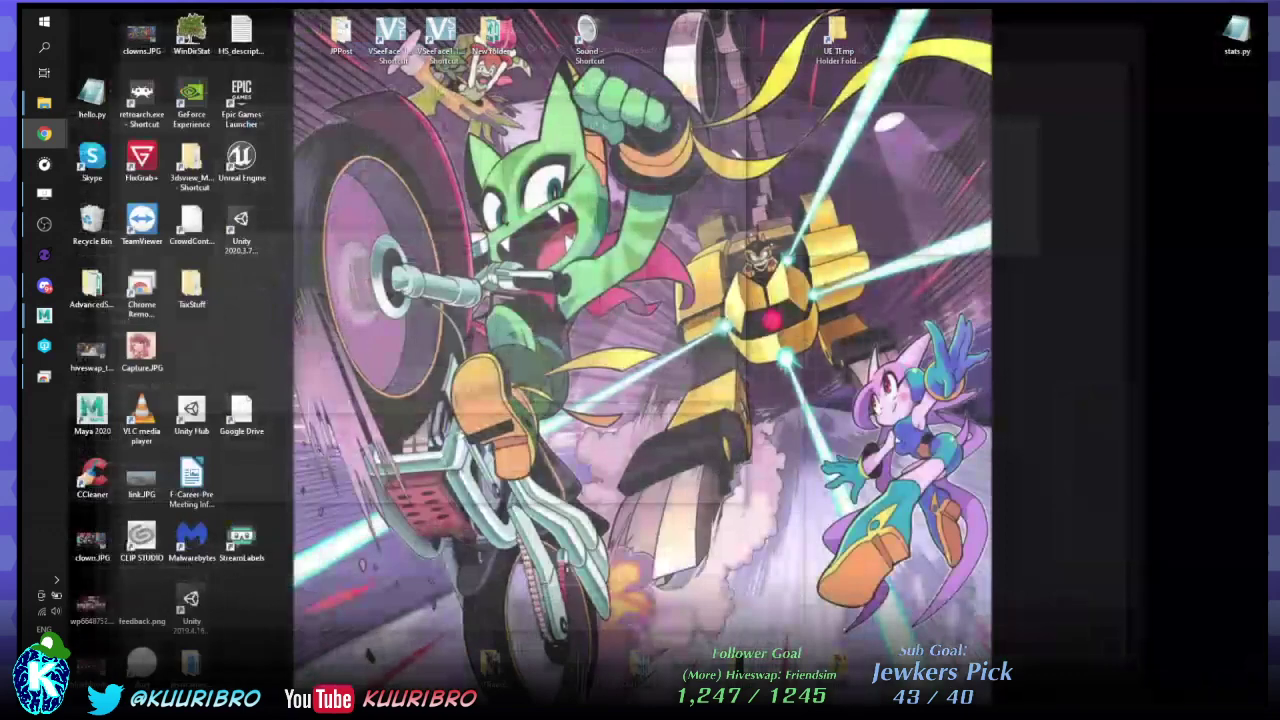
# - Bring the SyncSketch review window forward, then reposition and enlarge it in a solo session
pyautogui.hotkey('alt', 'Tab')
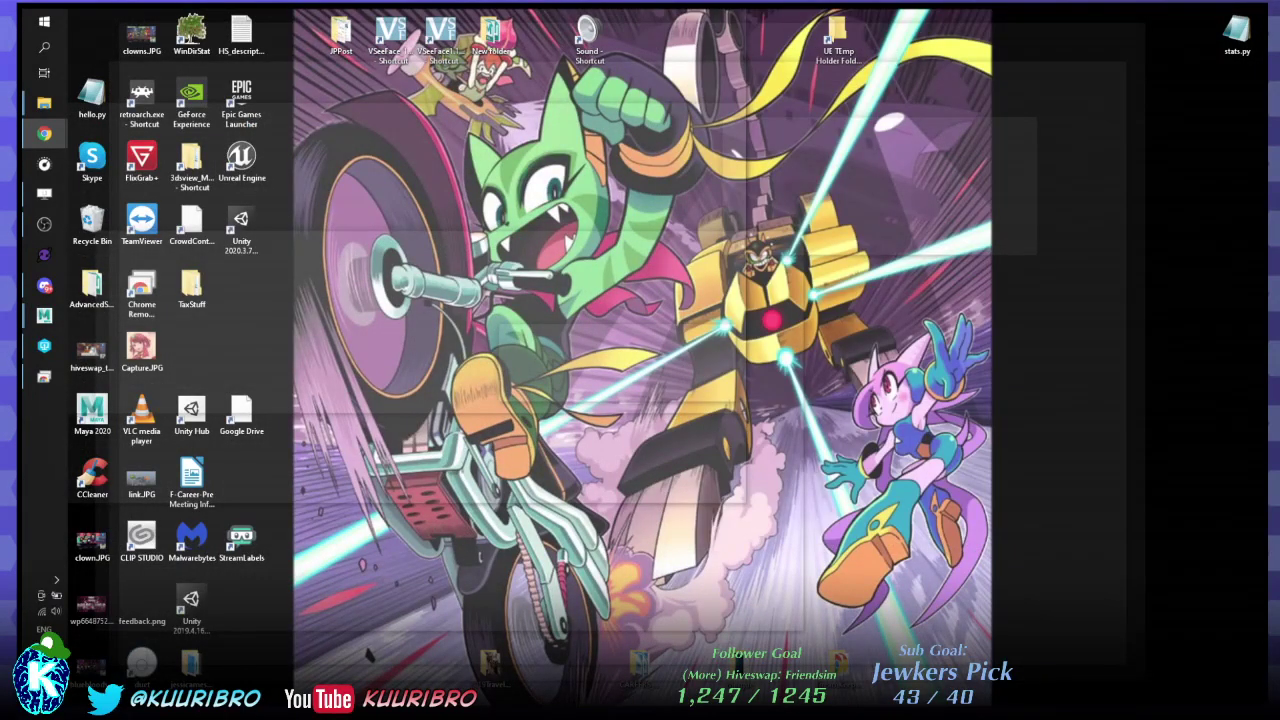
pyautogui.hotkey('alt', 'Tab')
pyautogui.hotkey('alt', 'Tab')
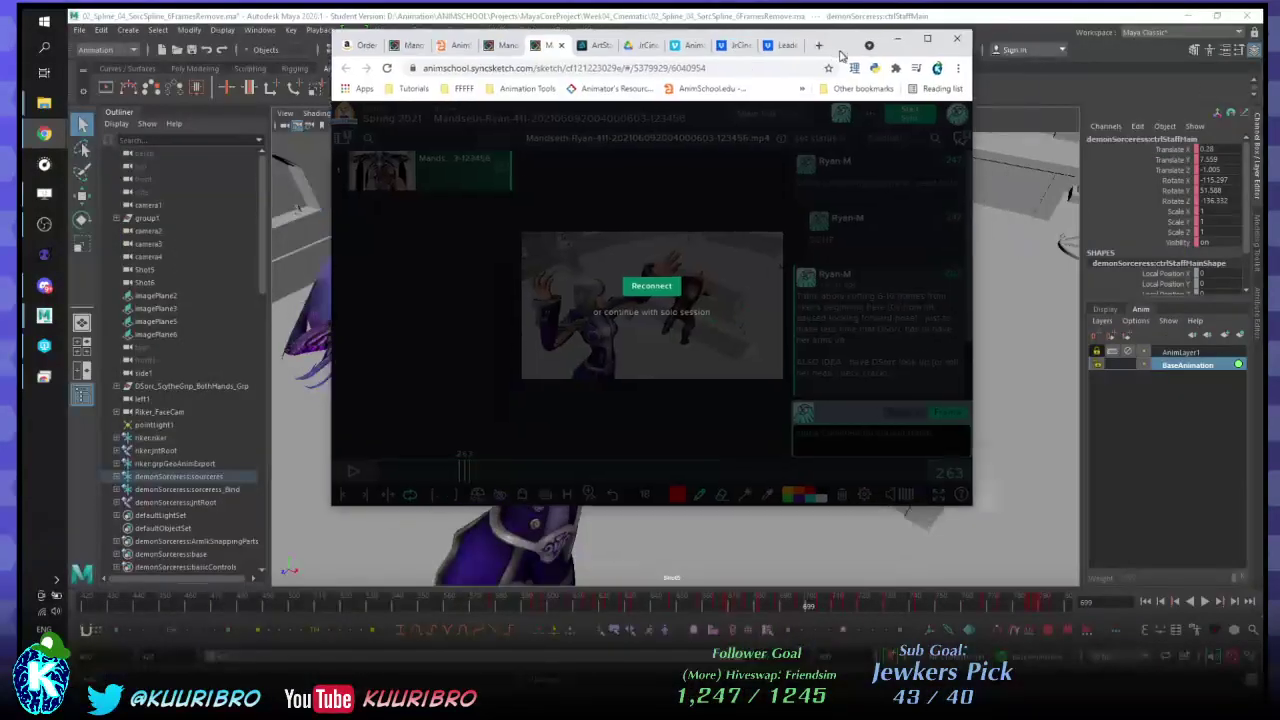
pyautogui.moveTo(840, 55); pyautogui.dragTo(711, 68)
pyautogui.click(543, 323)
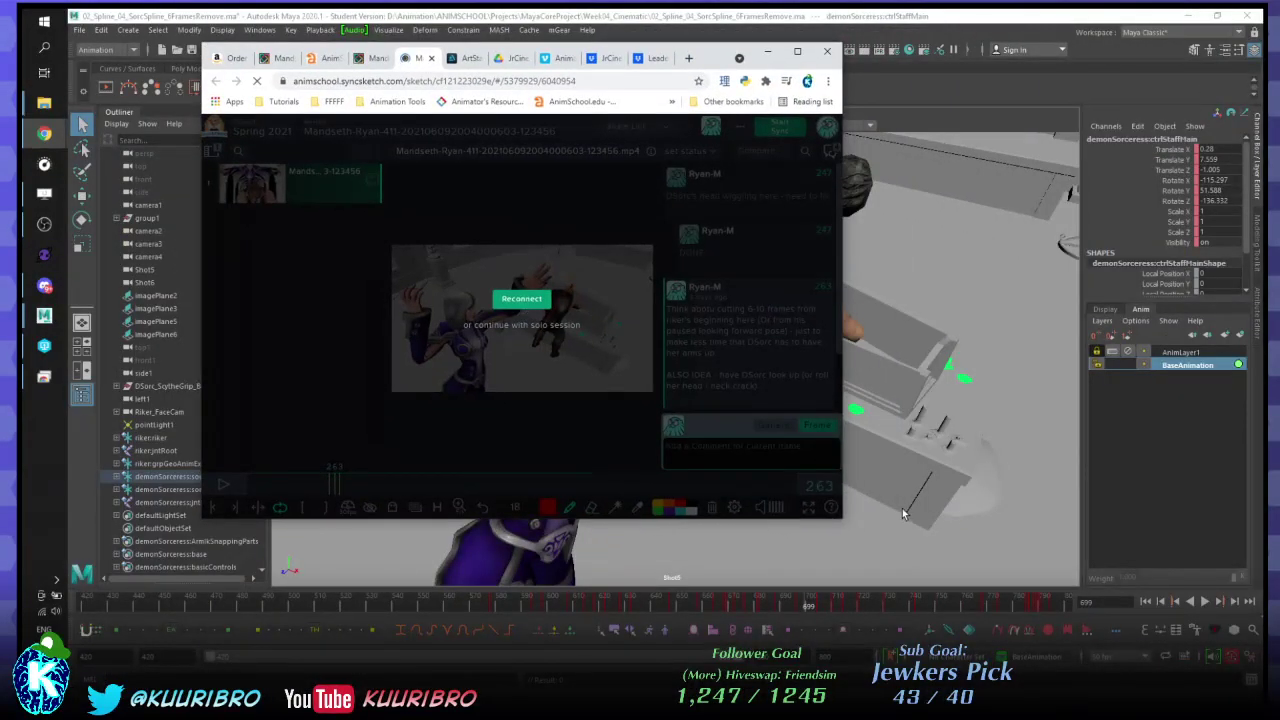
pyautogui.moveTo(841, 524); pyautogui.dragTo(1212, 684)
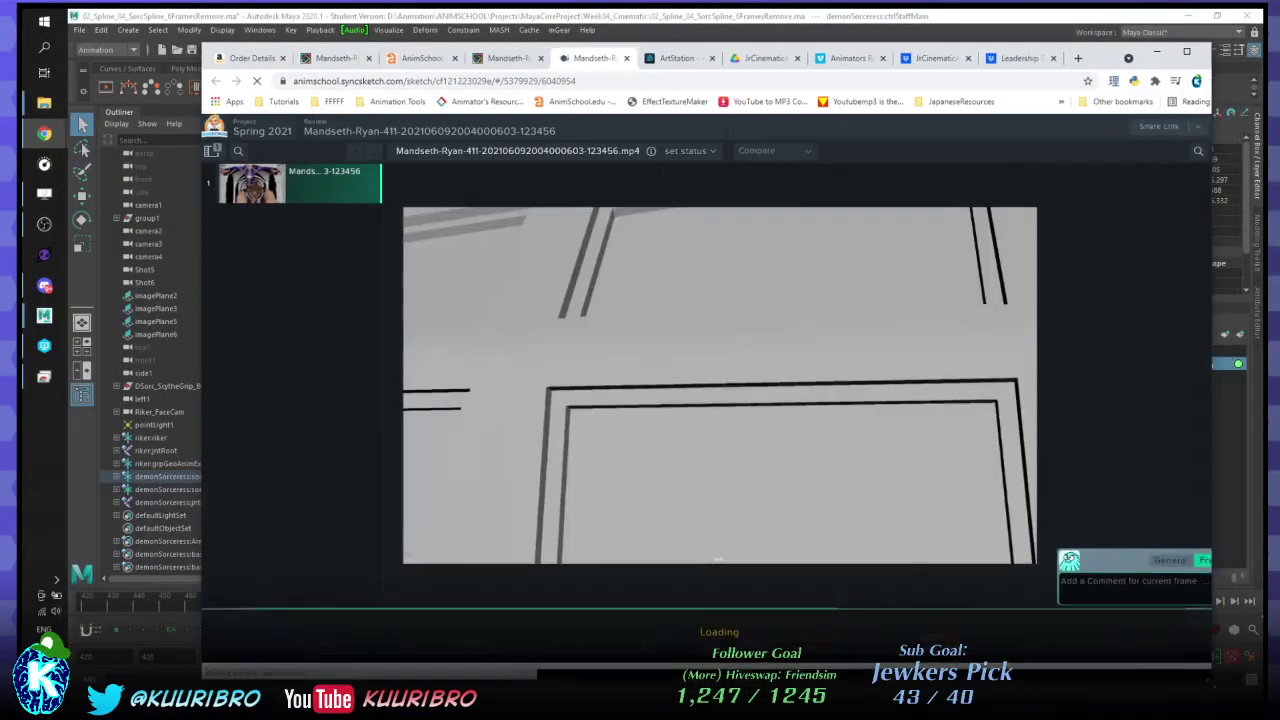
# - Switch between the two video reviews and reload the review page
pyautogui.click(495, 58)
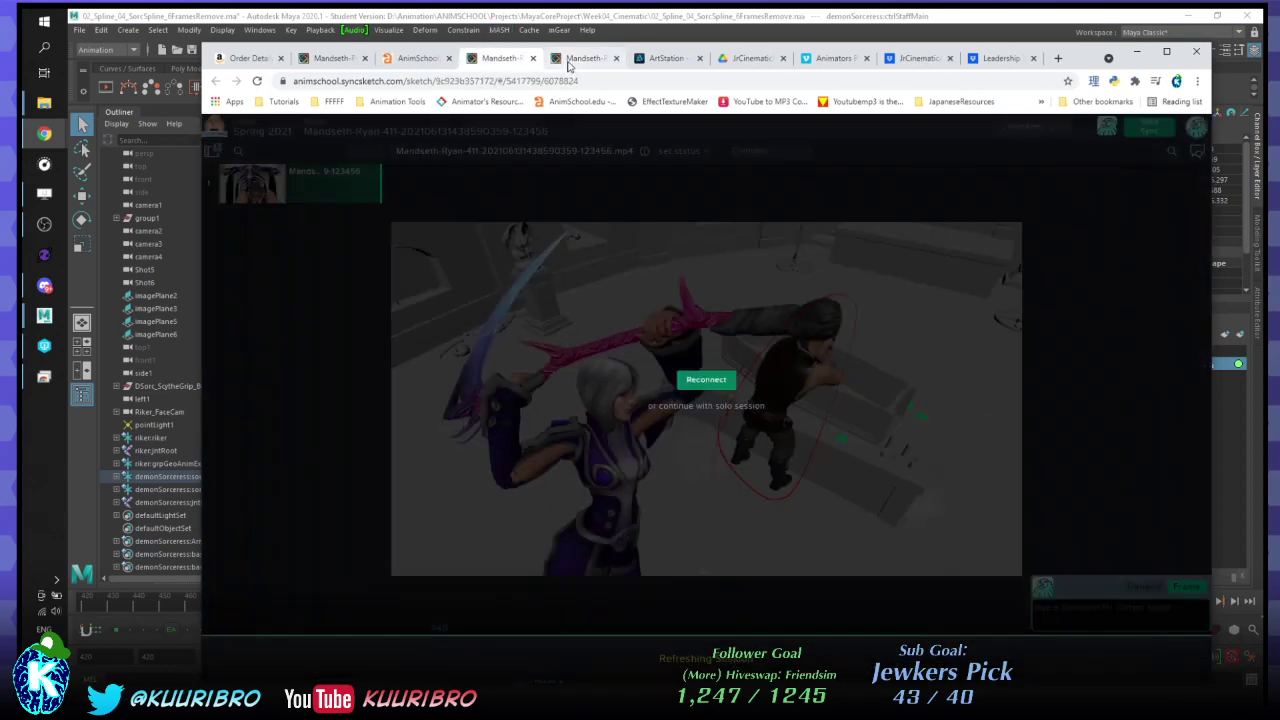
pyautogui.click(569, 60)
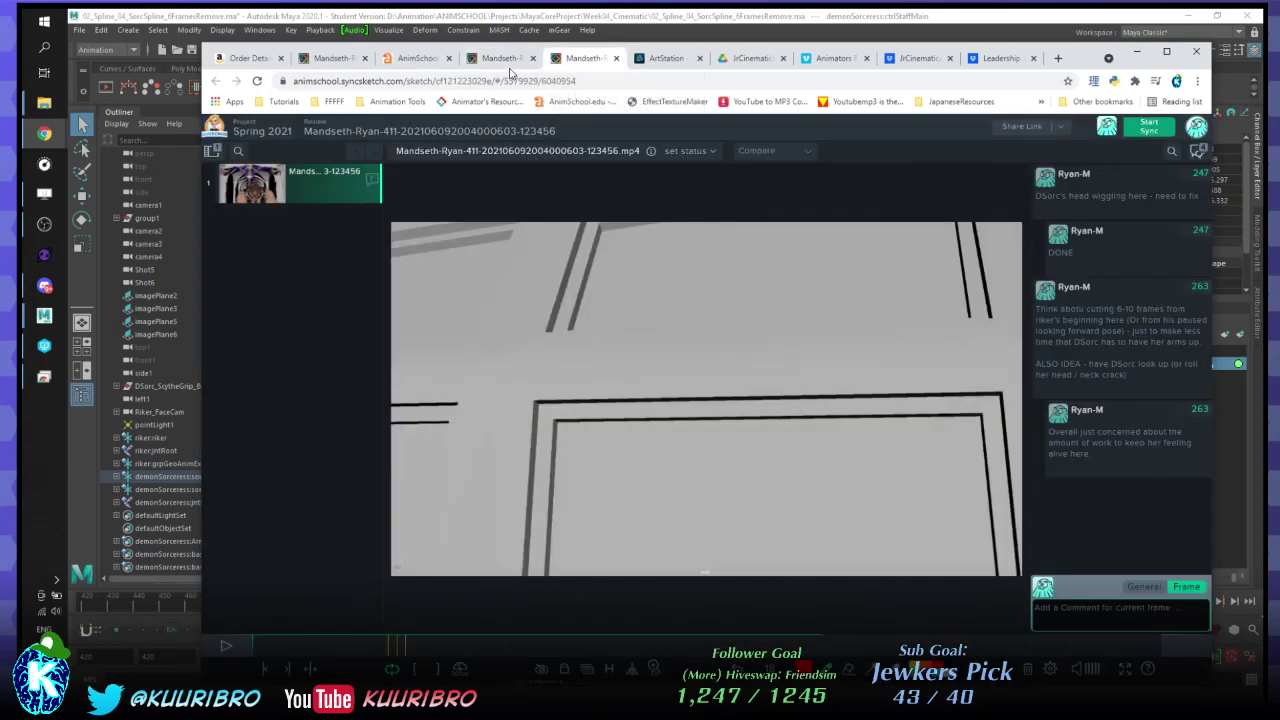
pyautogui.click(503, 60)
pyautogui.click(700, 385)
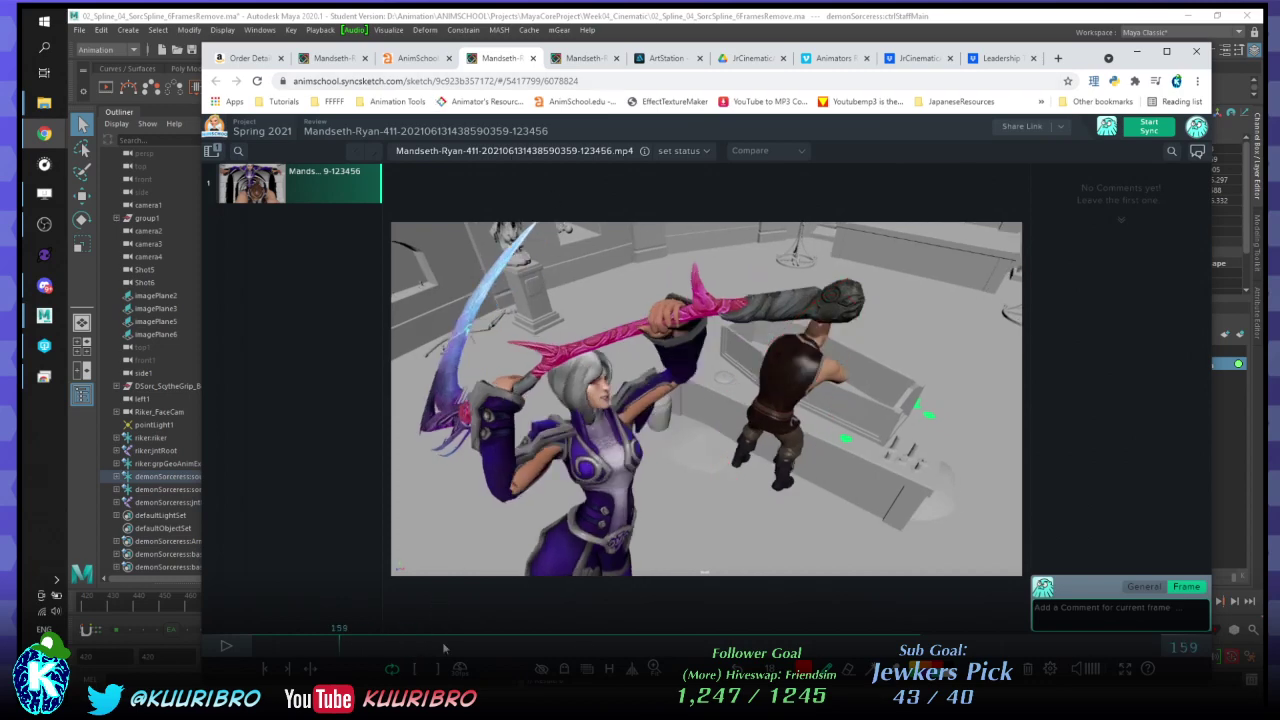
pyautogui.click(258, 82)
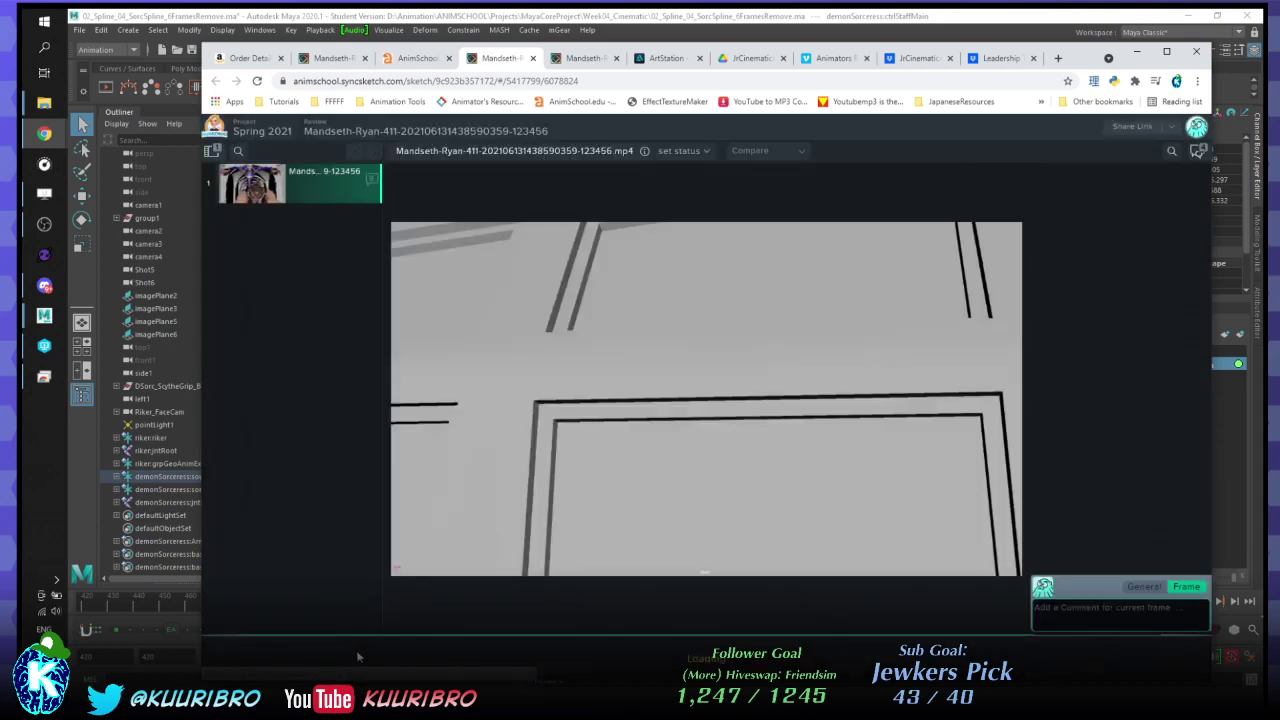
# - Jump to the review notes at frames 263 and 340 across the two videos
pyautogui.click(583, 58)
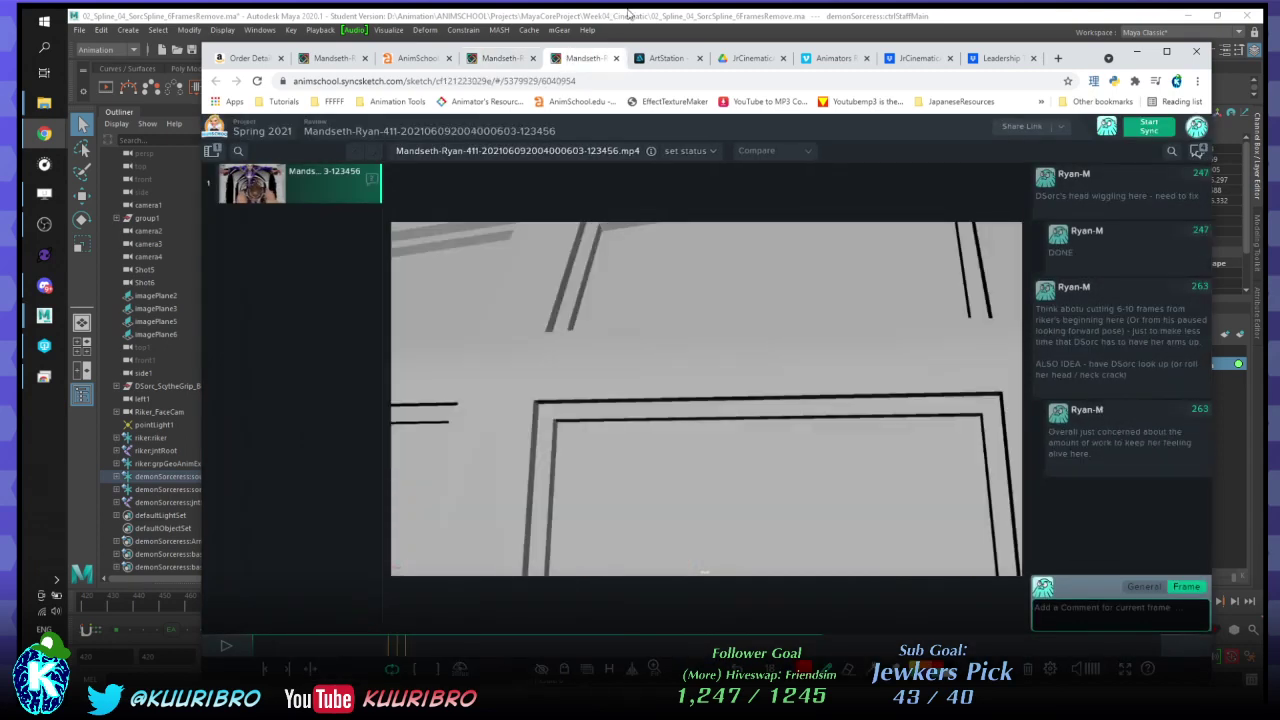
pyautogui.click(1112, 446)
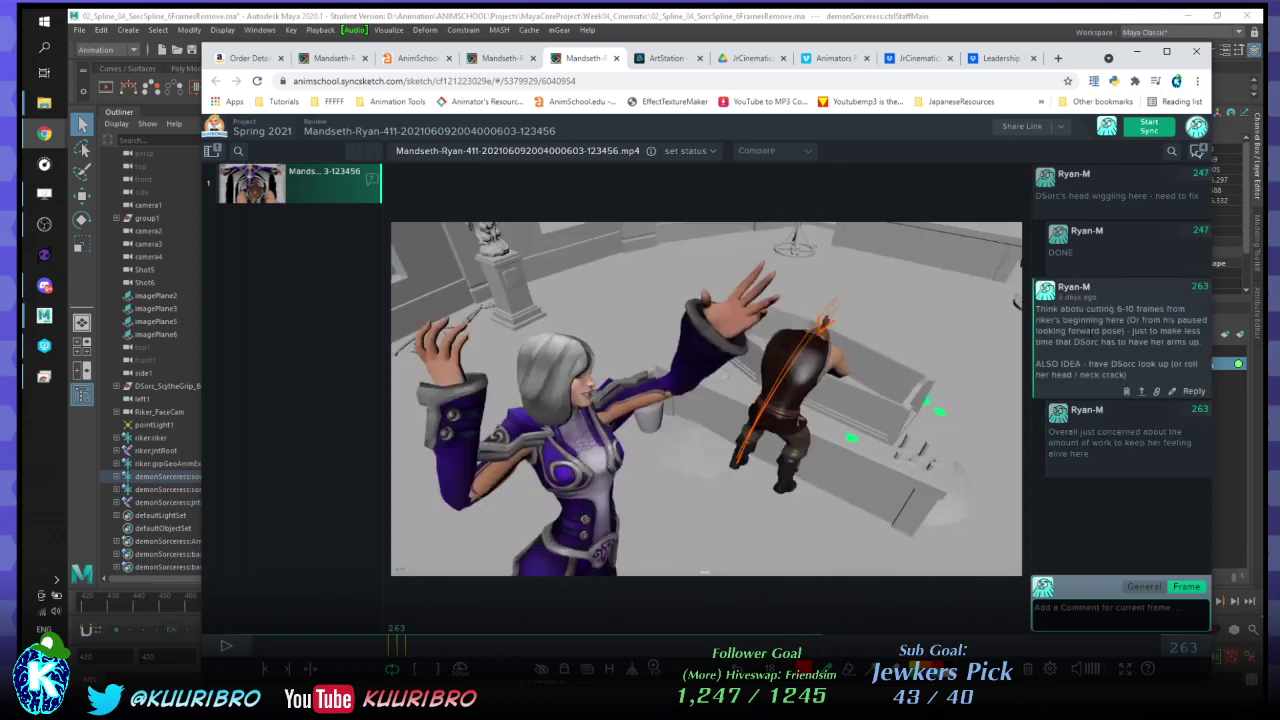
pyautogui.click(474, 66)
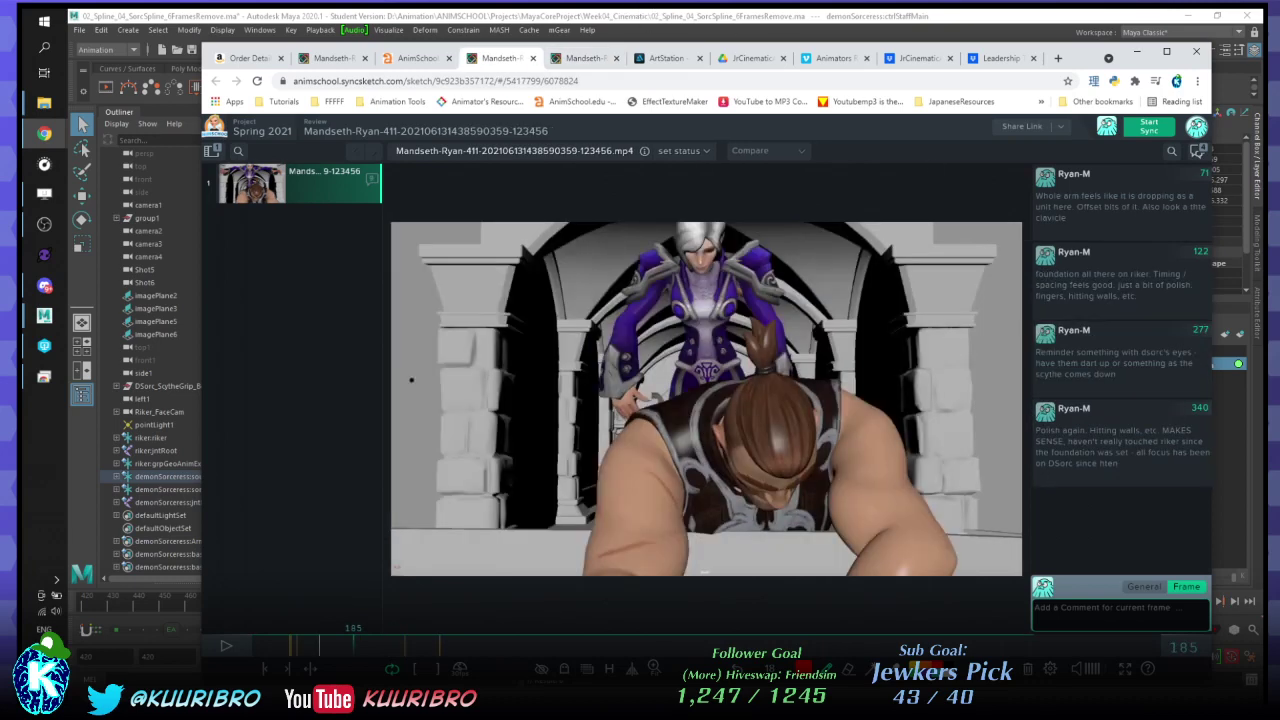
pyautogui.click(282, 670)
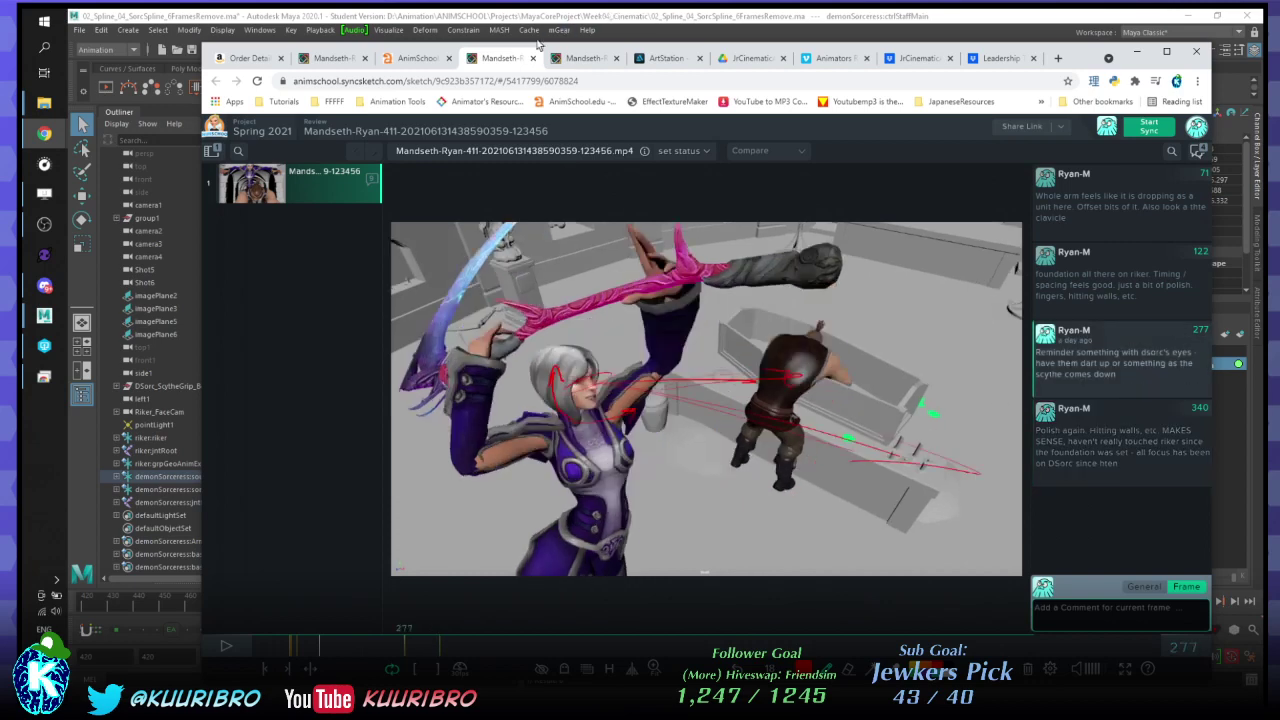
# - Close the duplicate review, check the warrior's arm-drawing note at 71, and hide the browser
pyautogui.click(586, 58)
pyautogui.click(616, 58)
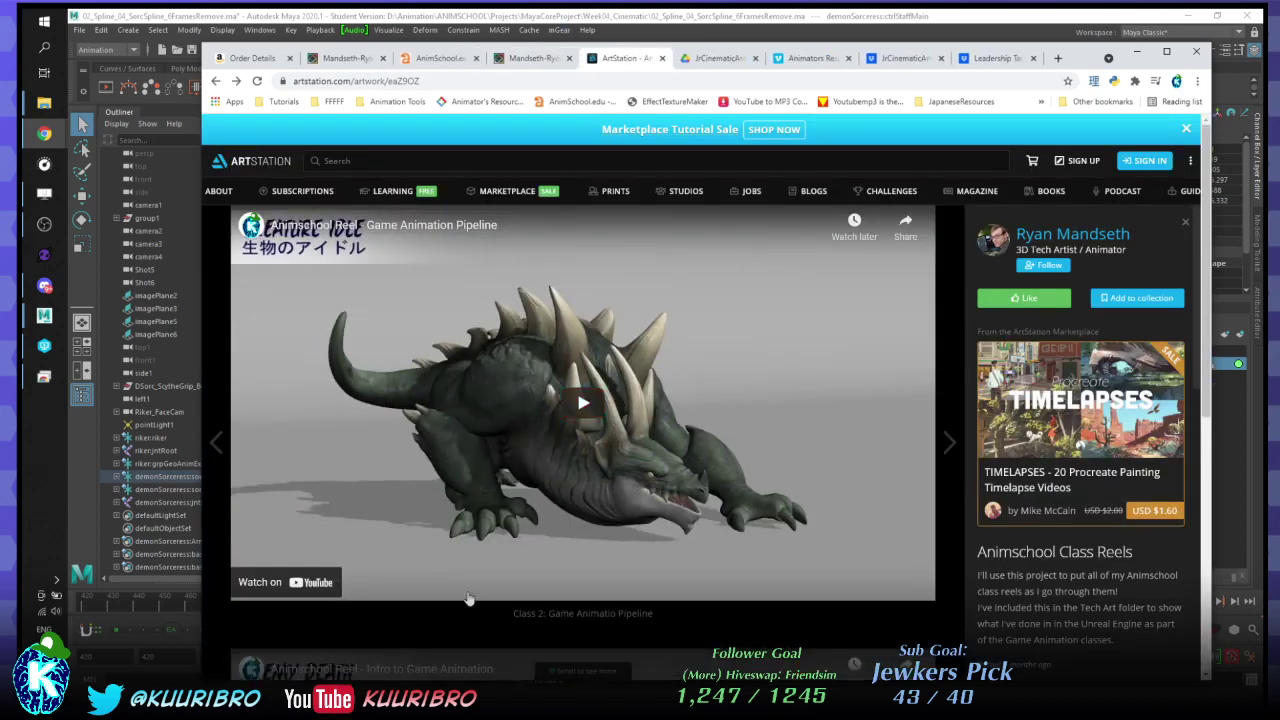
pyautogui.click(515, 58)
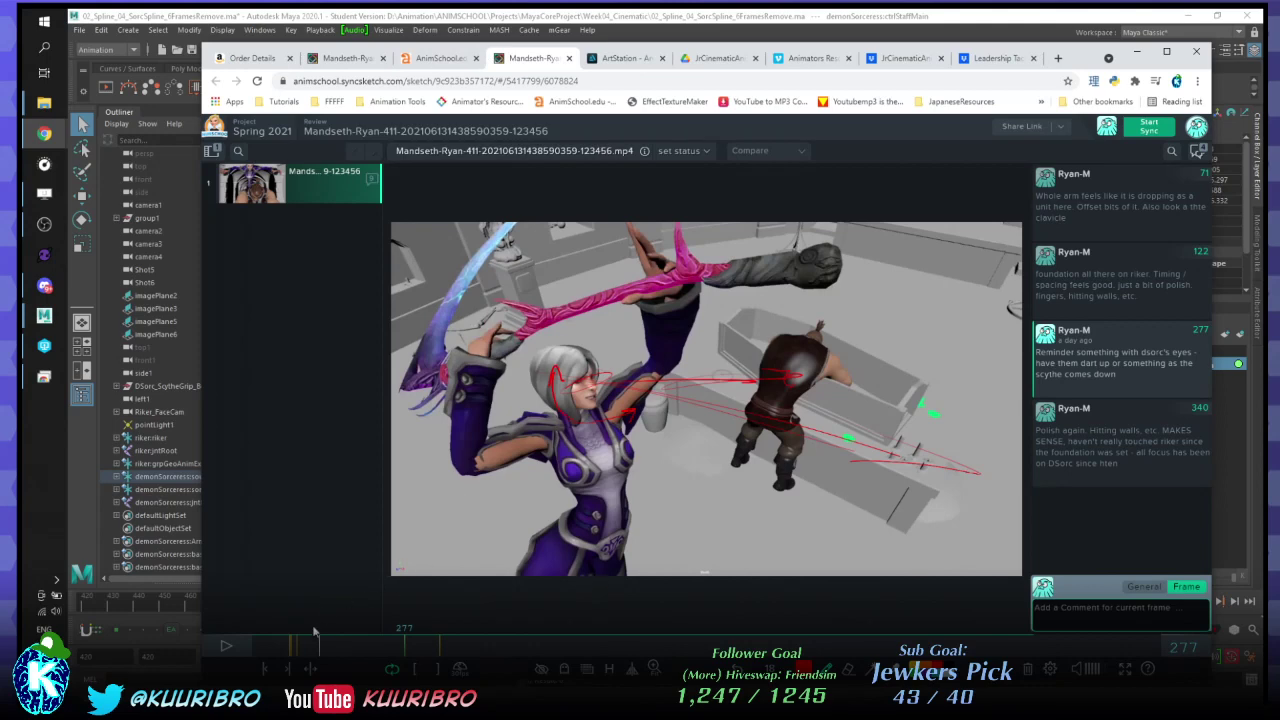
pyautogui.click(290, 645)
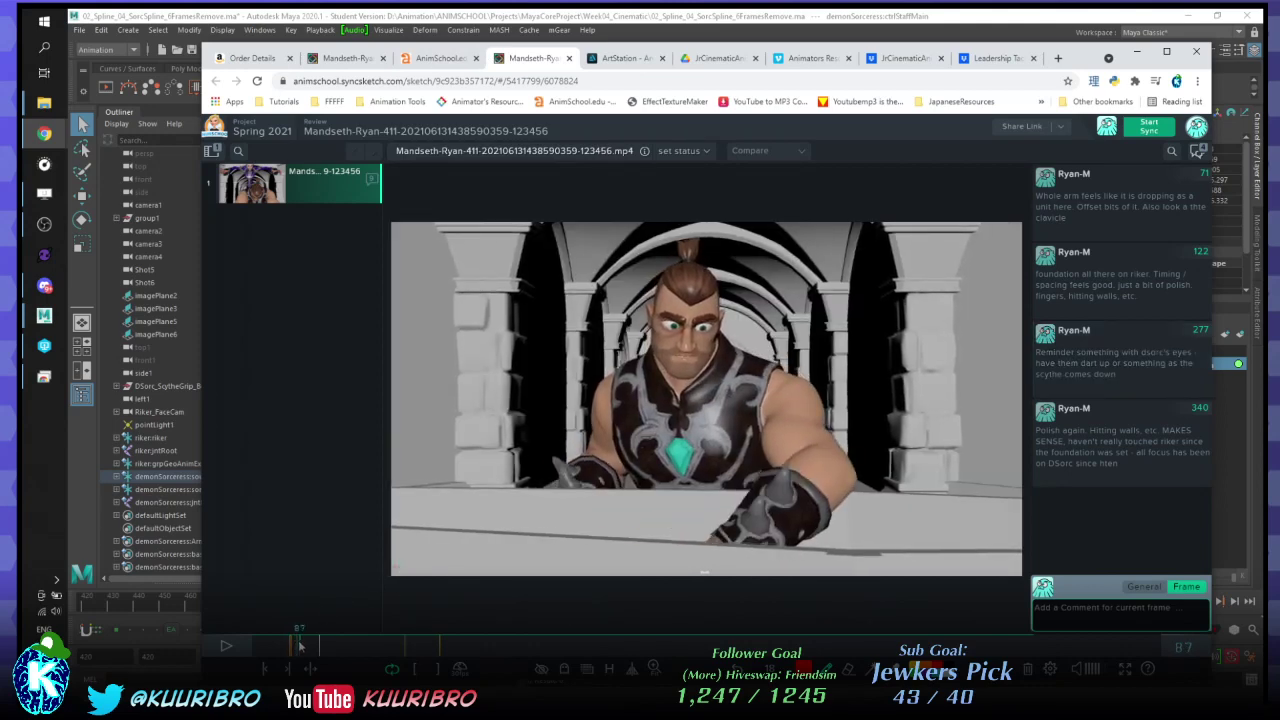
pyautogui.click(266, 669)
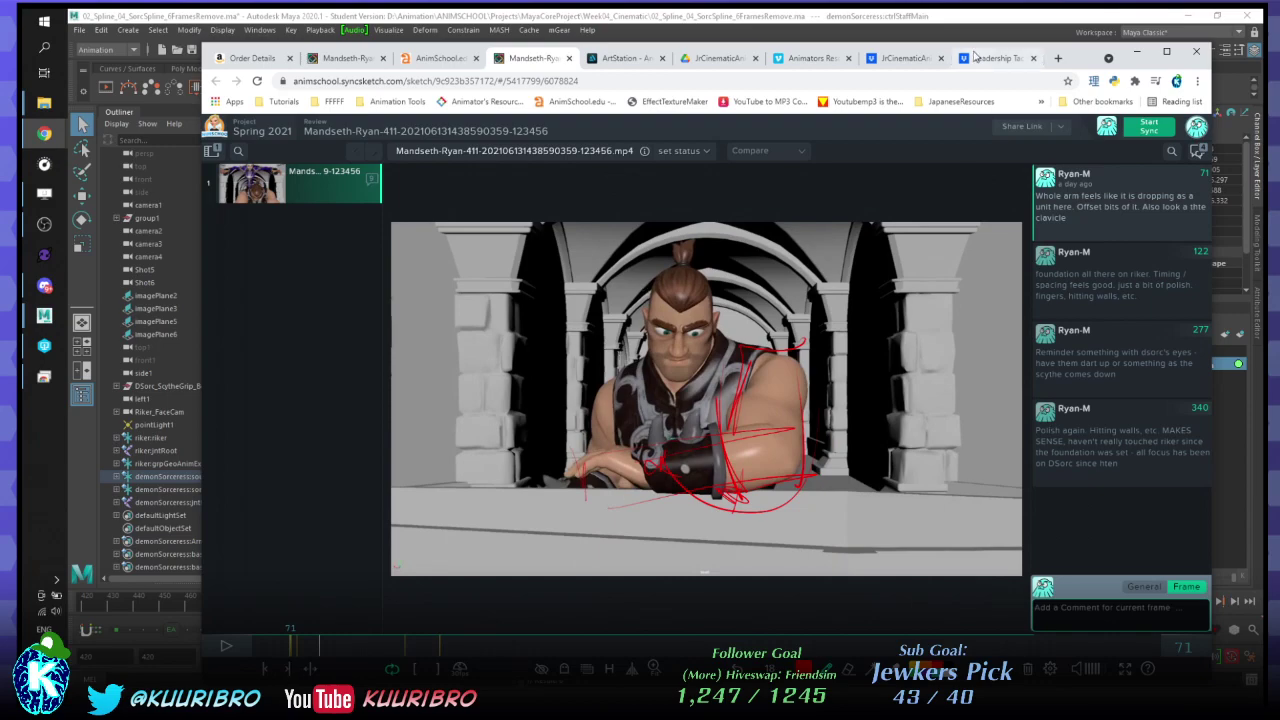
pyautogui.click(1137, 51)
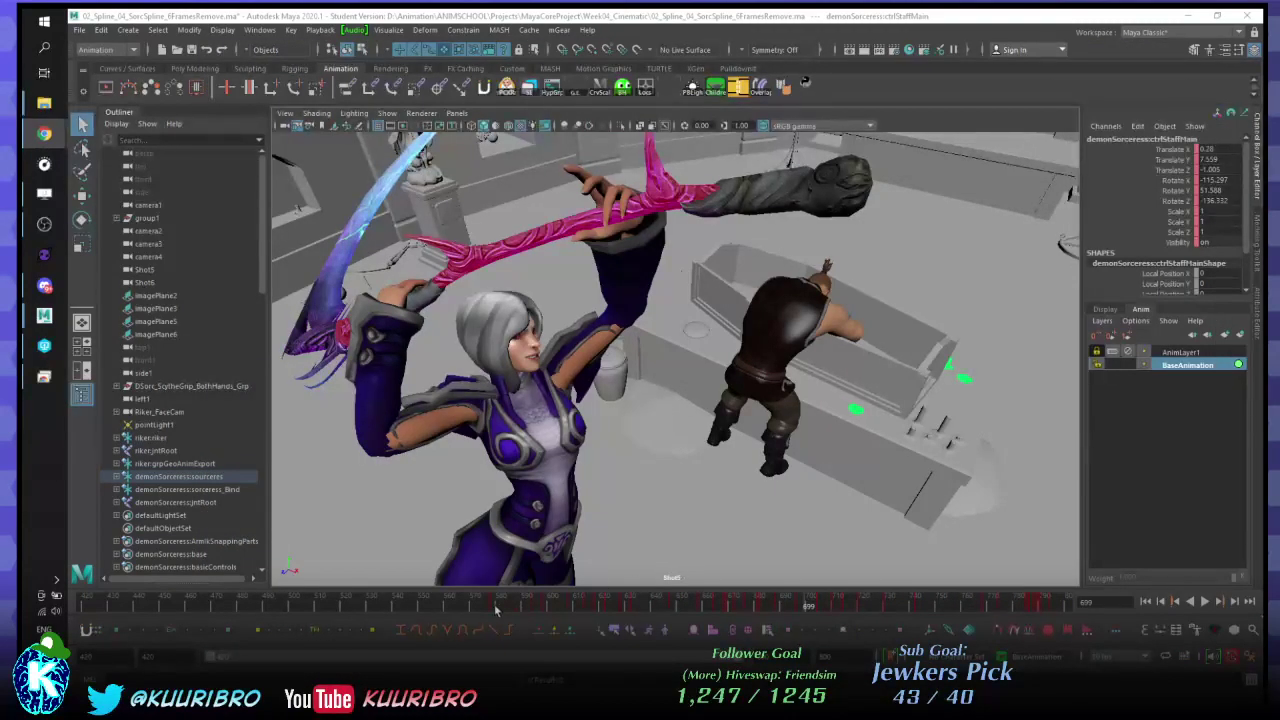
# - Play the warrior's shot and narrow the visible range to around frames 463–496
pyautogui.click(285, 607)
pyautogui.hotkey('alt', 'v')
pyautogui.hotkey('alt', 'v')
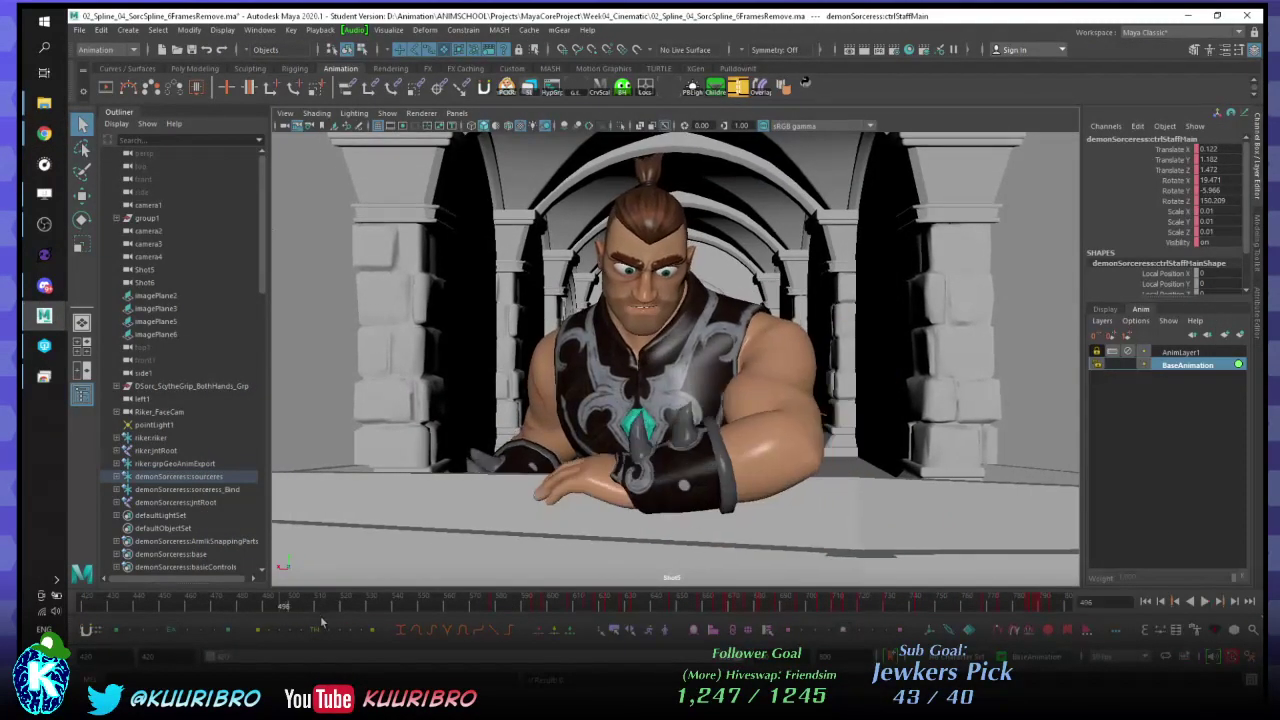
pyautogui.moveTo(734, 660); pyautogui.dragTo(409, 675)
pyautogui.moveTo(205, 660); pyautogui.dragTo(268, 659)
pyautogui.moveTo(424, 662); pyautogui.dragTo(386, 661)
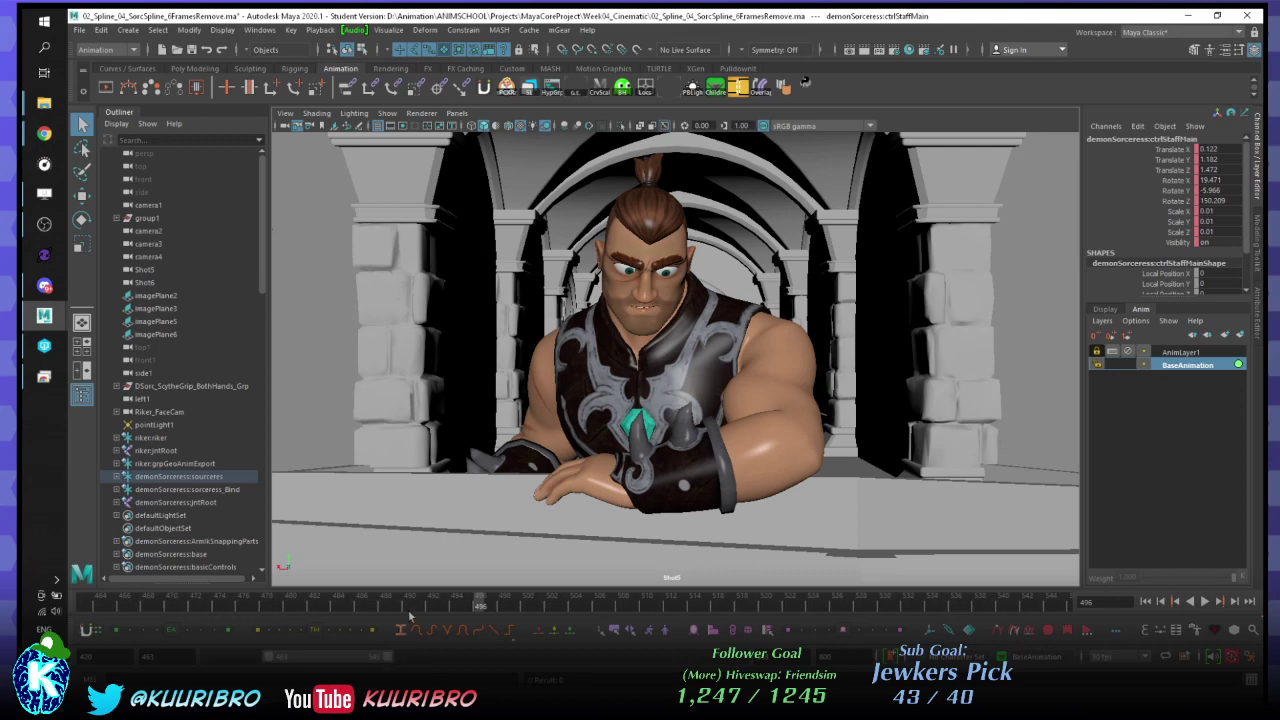
pyautogui.hotkey('alt', 'v')
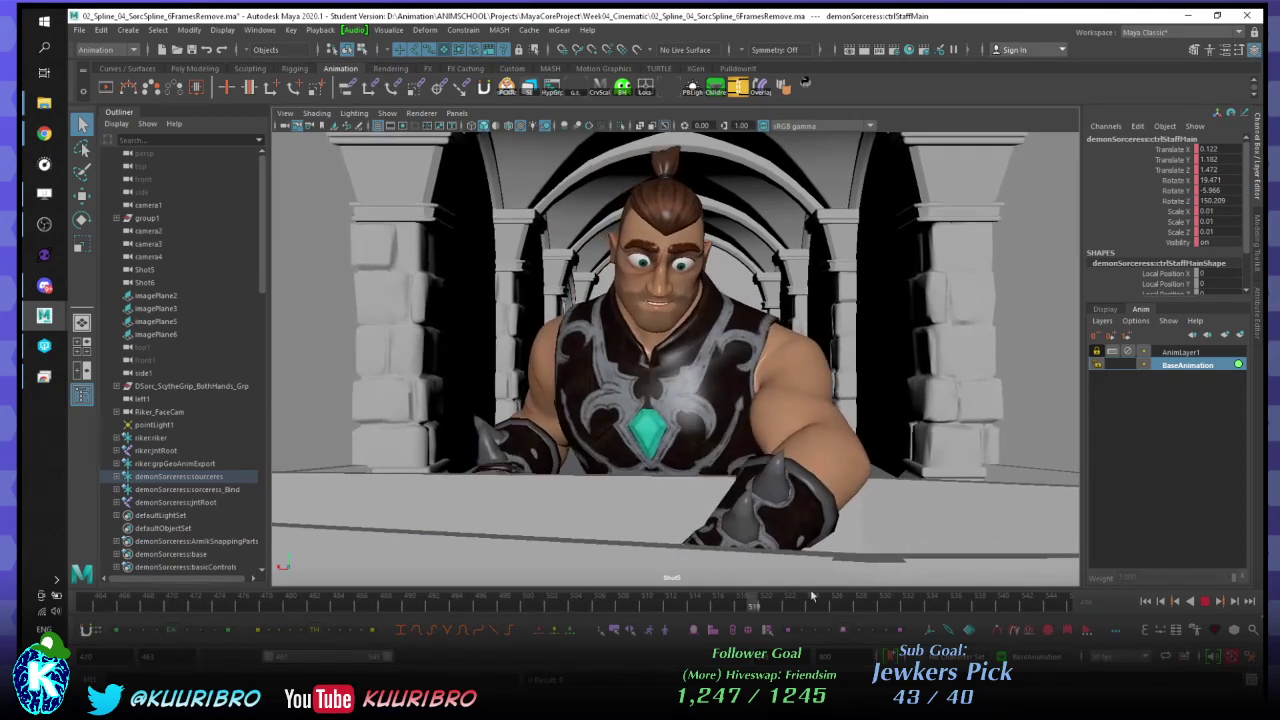
pyautogui.hotkey('alt', 'v')
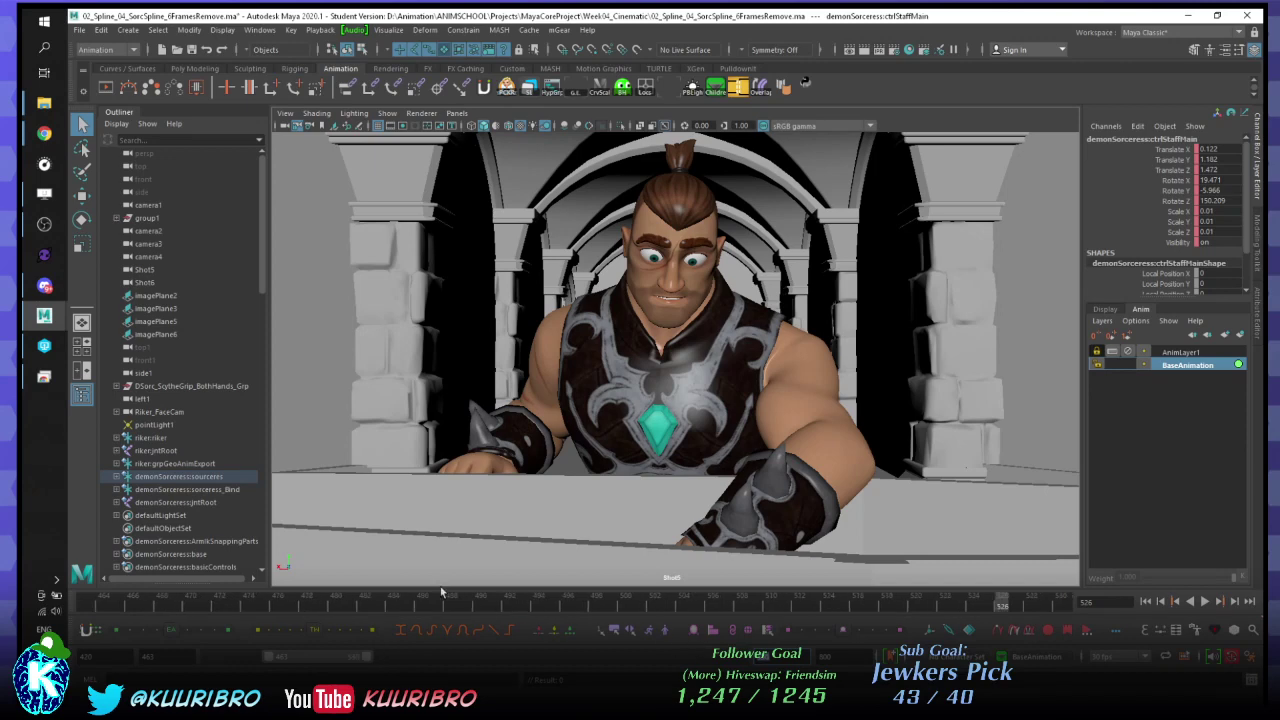
pyautogui.hotkey('alt', 'v')
pyautogui.click(366, 605)
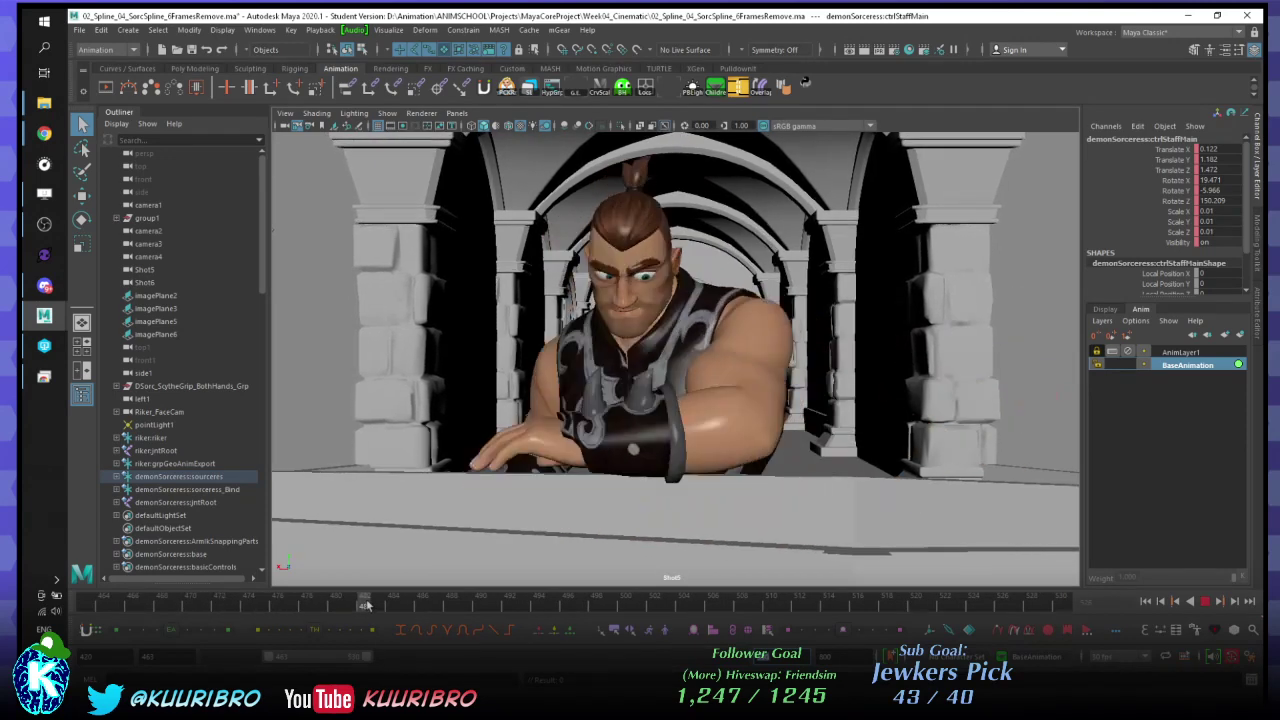
pyautogui.moveTo(342, 611); pyautogui.dragTo(304, 615)
# - Set the playback start frame to 480 and play the shortened range
pyautogui.doubleClick(152, 656)
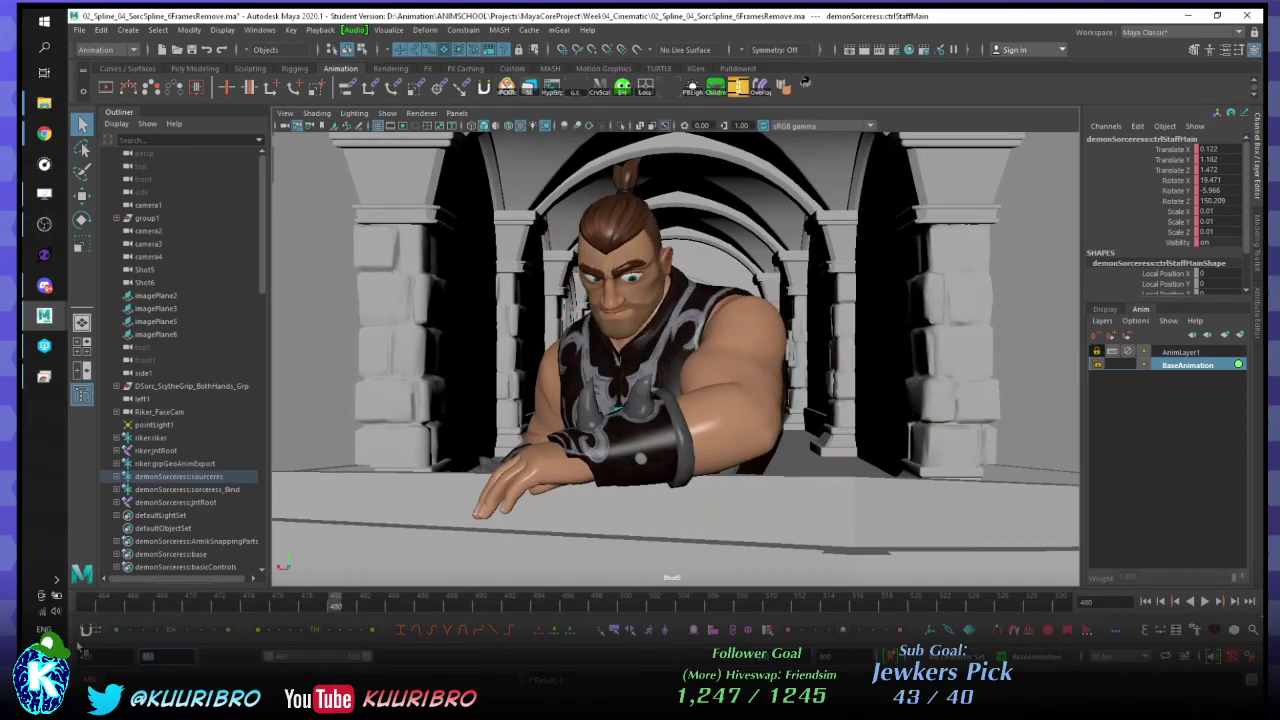
pyautogui.write('480')
pyautogui.press('Return')
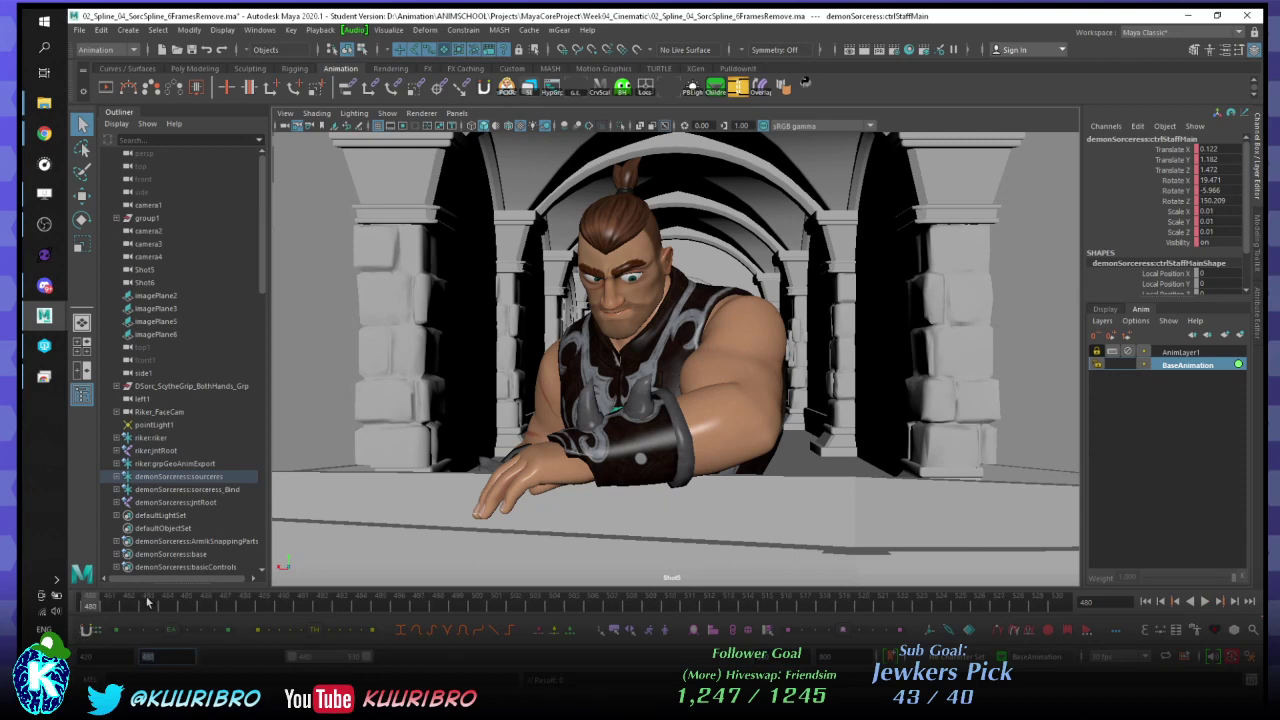
pyautogui.hotkey('alt', 'v')
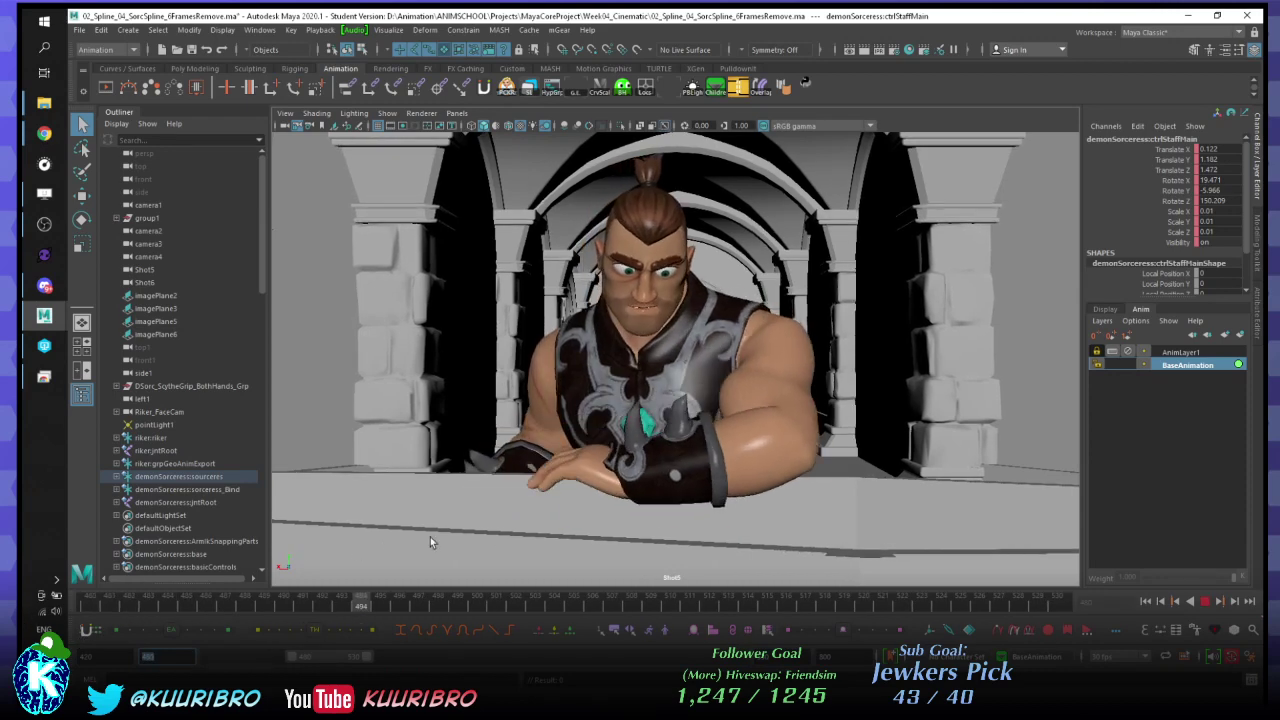
pyautogui.hotkey('alt', 'v')
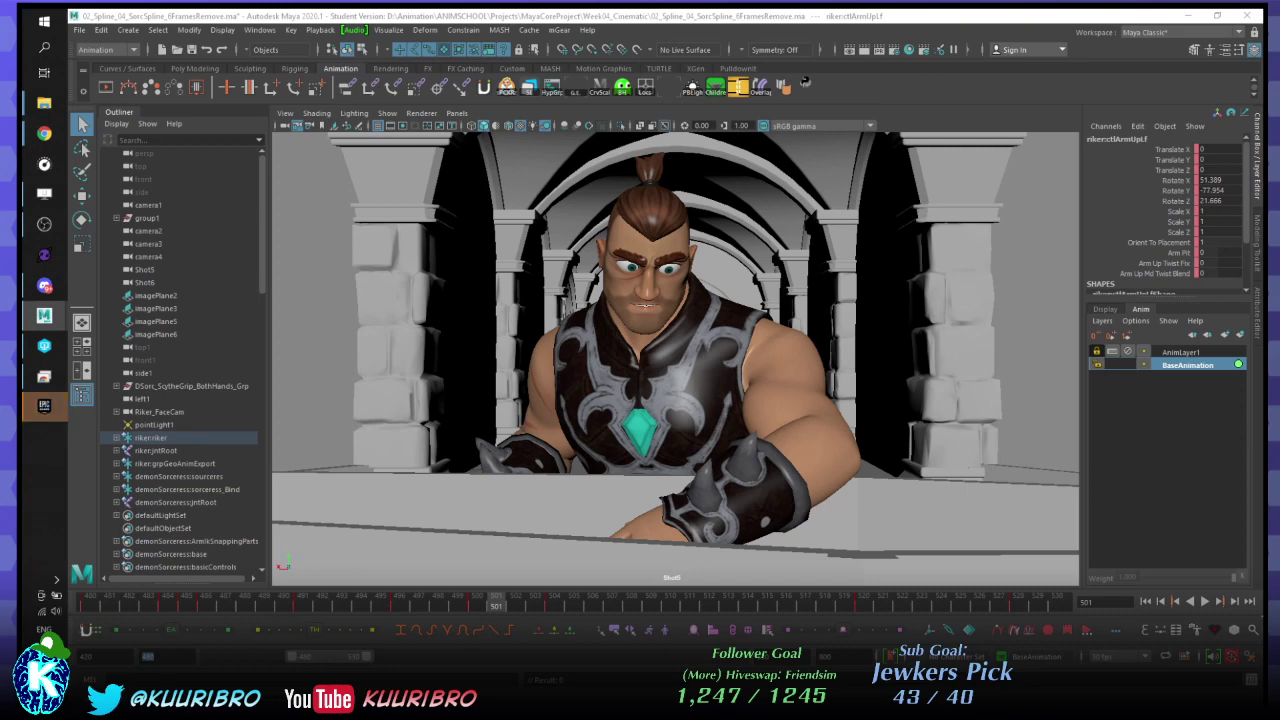
# - Review the arm motion around frames 485–497, then key the left shoulder at Rotate X -24.2 on frame 476
pyautogui.press(',')
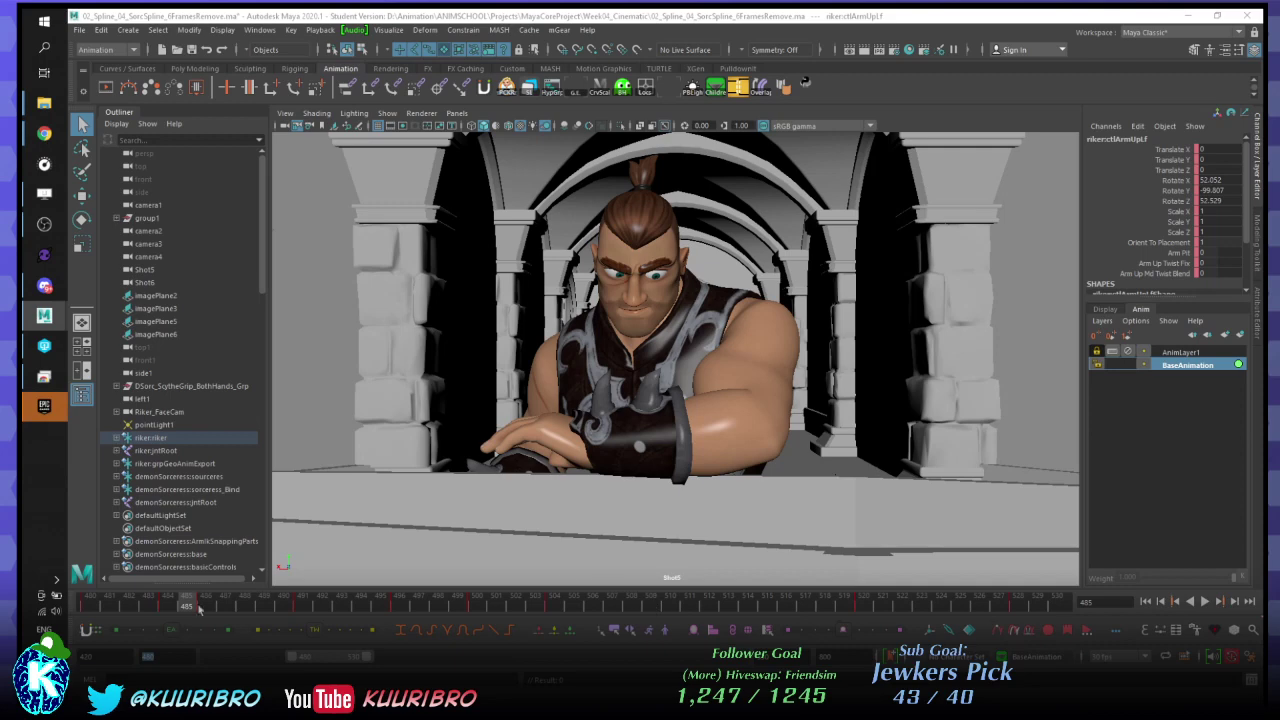
pyautogui.hotkey('alt', 'v')
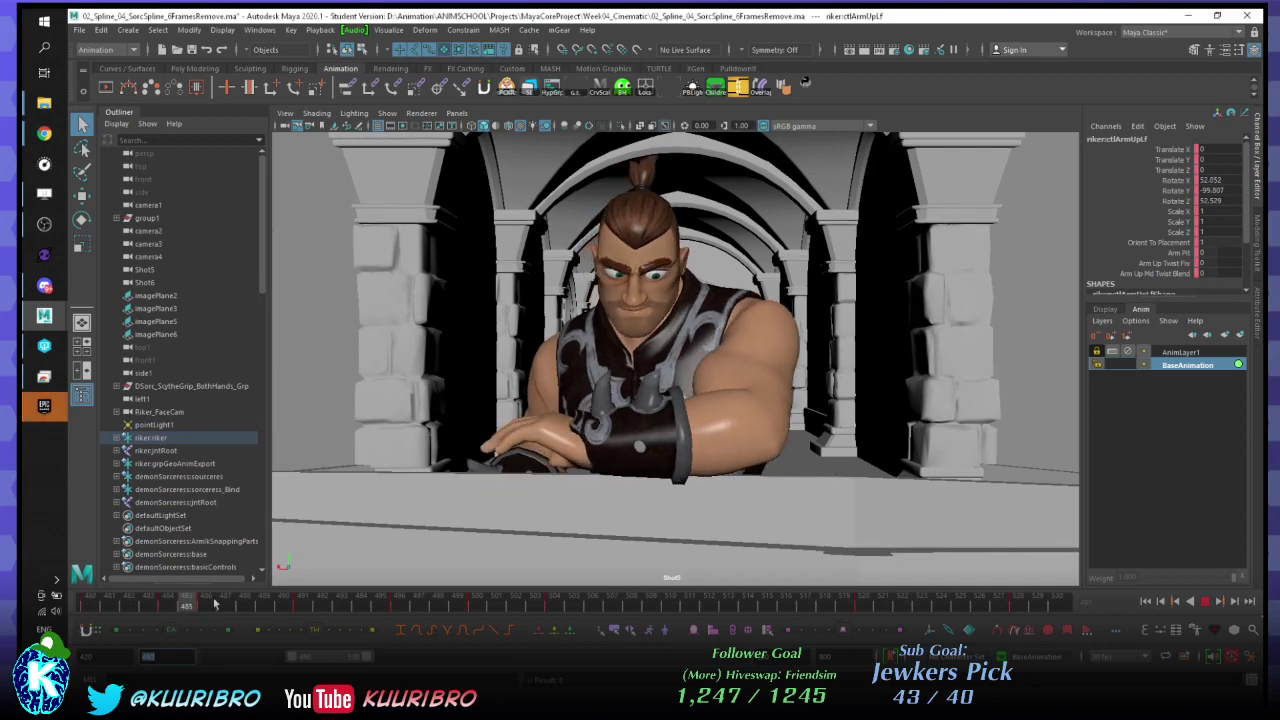
pyautogui.hotkey('alt', 'v')
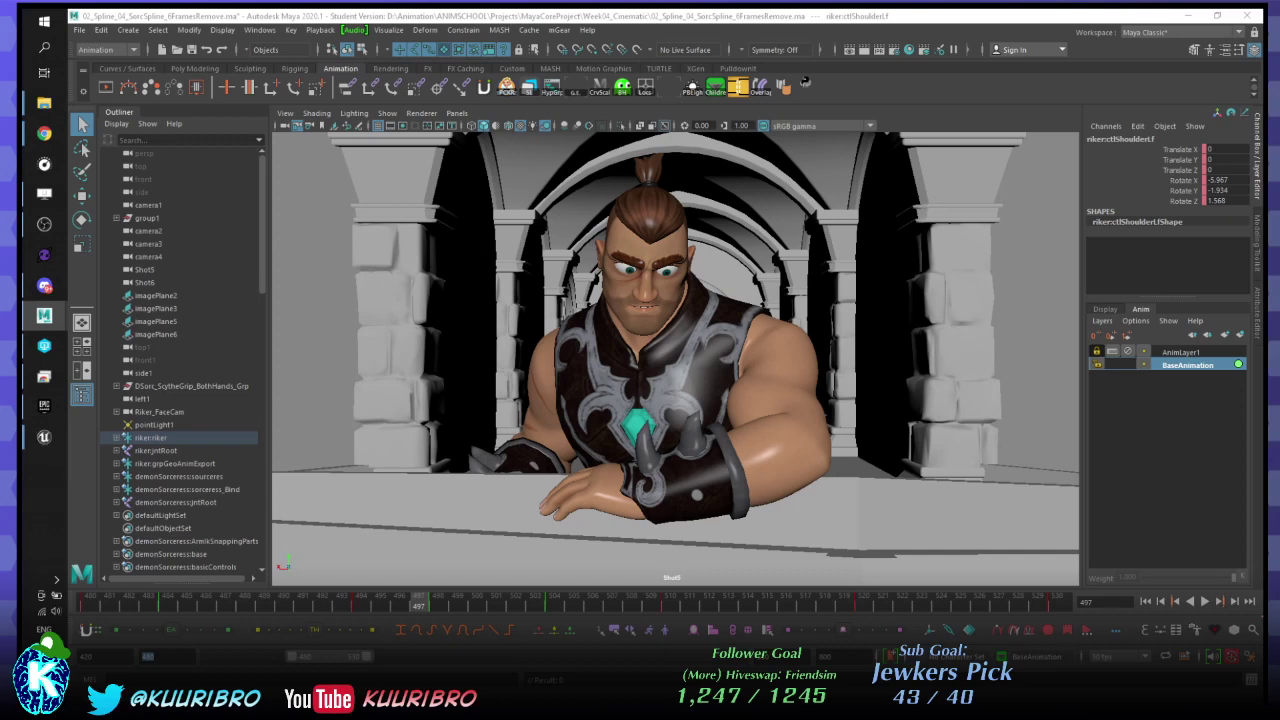
pyautogui.hotkey('alt', '.')
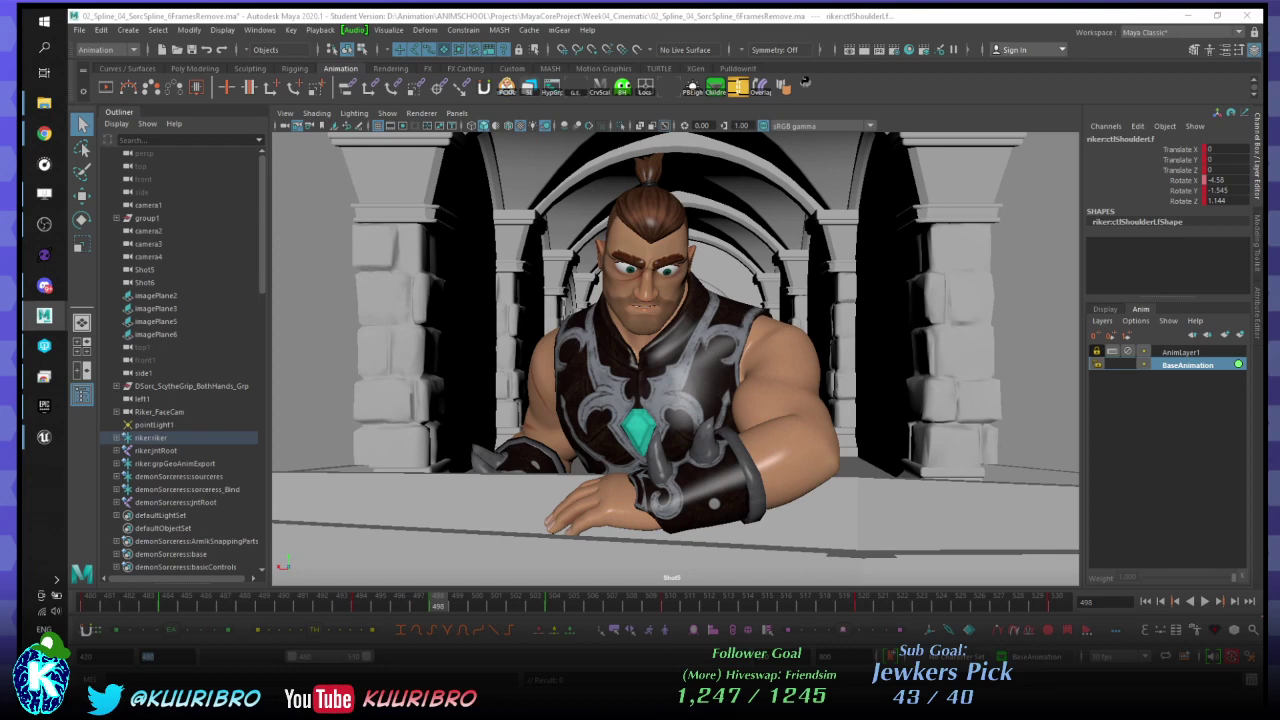
pyautogui.press(',')
pyautogui.press(',')
pyautogui.press(',')
pyautogui.press(',')
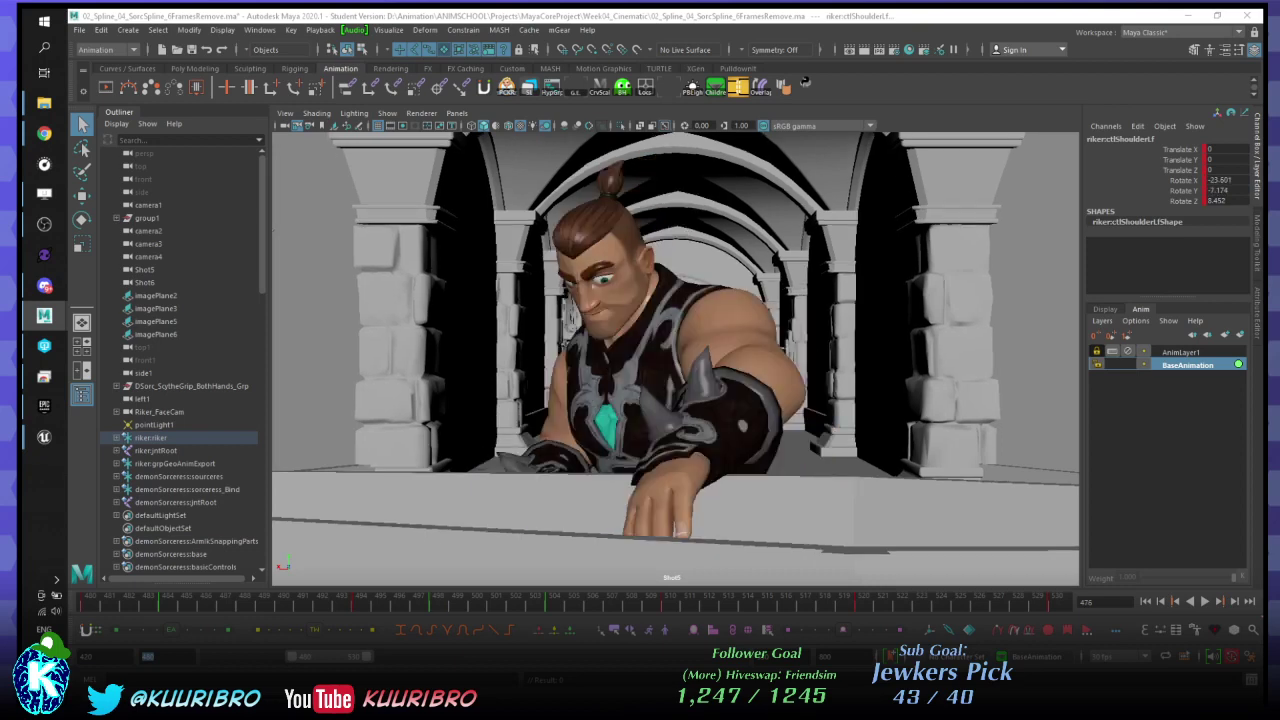
pyautogui.press('Delete')
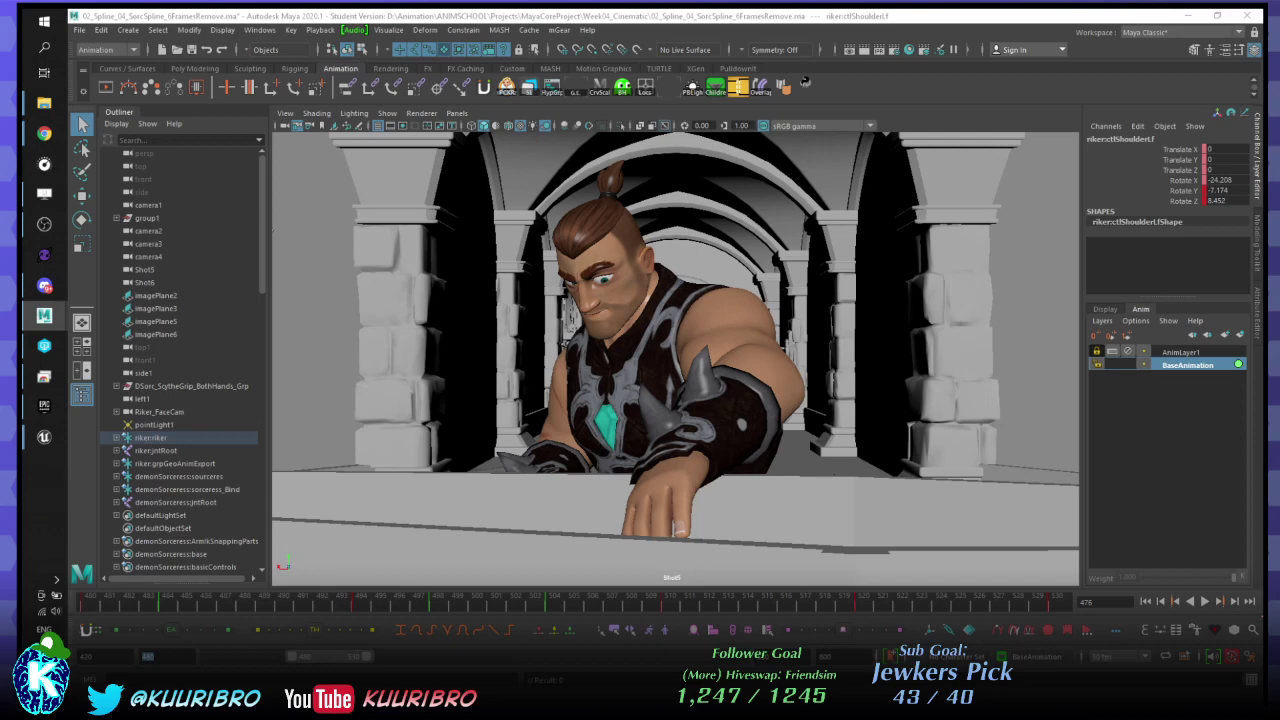
pyautogui.press('.')
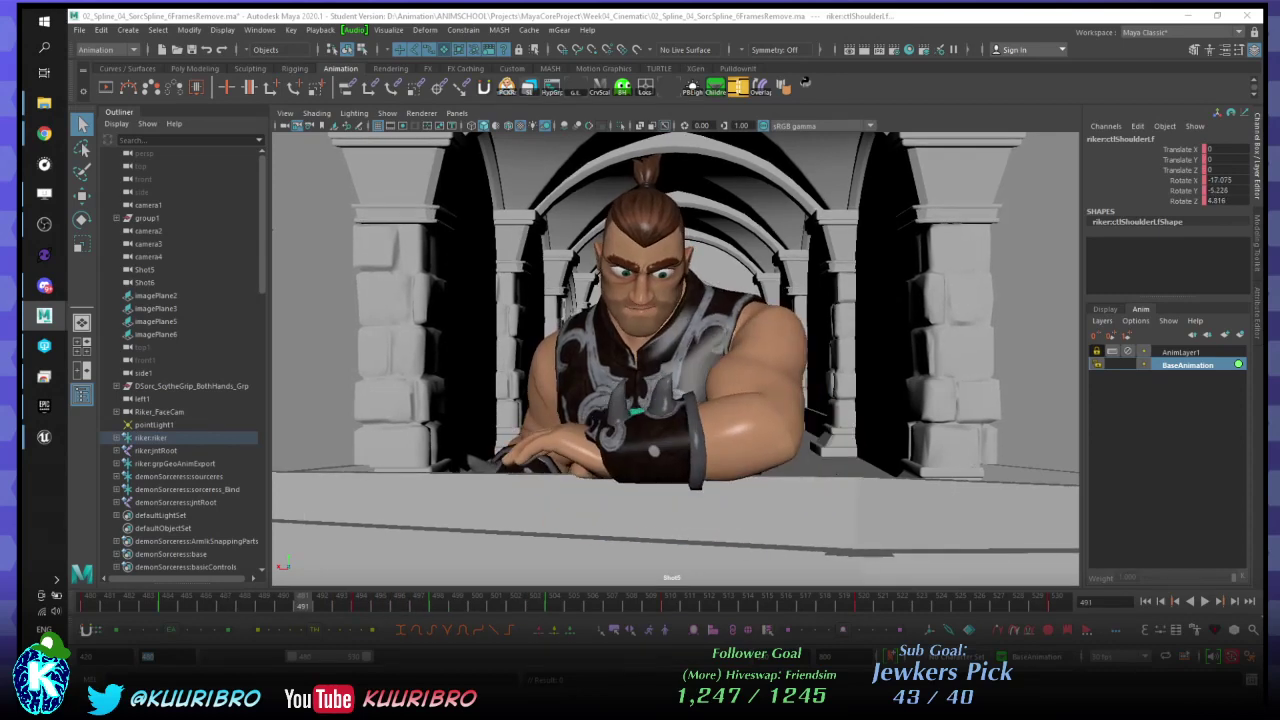
# - Deselect the shoulder, remove the arm key at frame 486, and step back to frame 484
pyautogui.hotkey('alt', 'd')
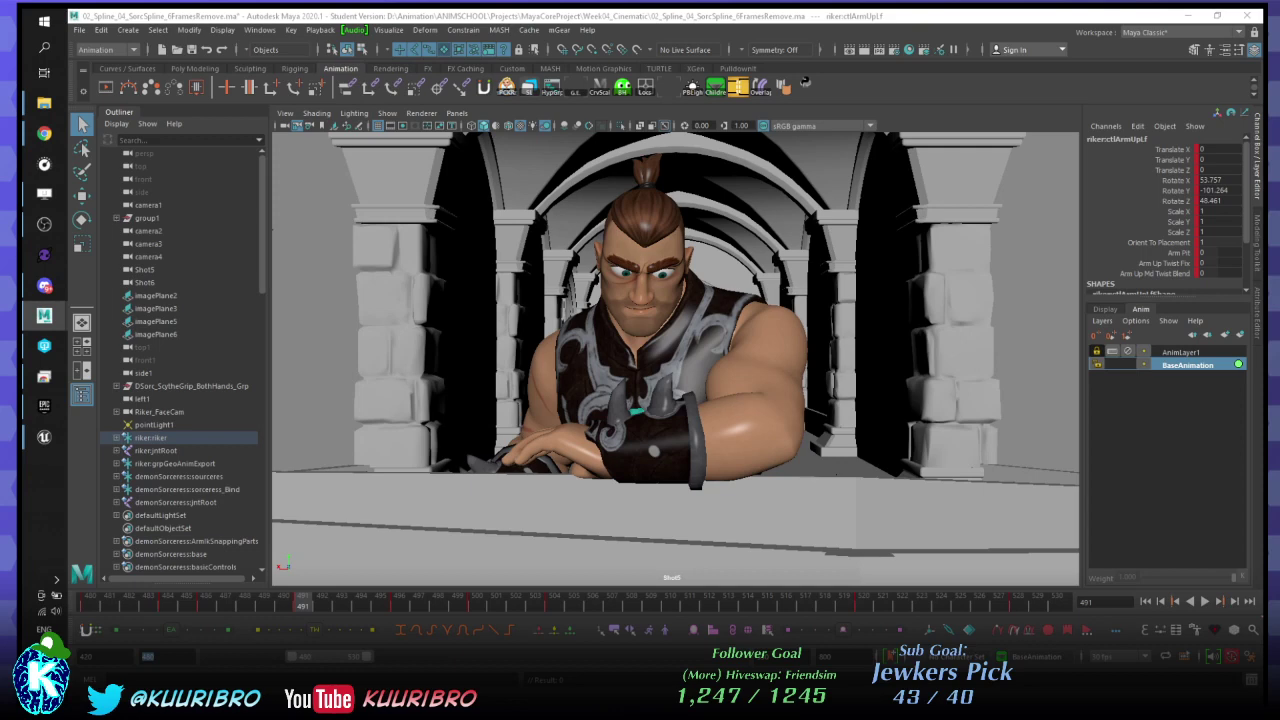
pyautogui.moveTo(302, 603)
pyautogui.mouseDown()
pyautogui.moveTo(167, 603)
pyautogui.moveTo(206, 603)
pyautogui.mouseUp()
pyautogui.press('Delete')
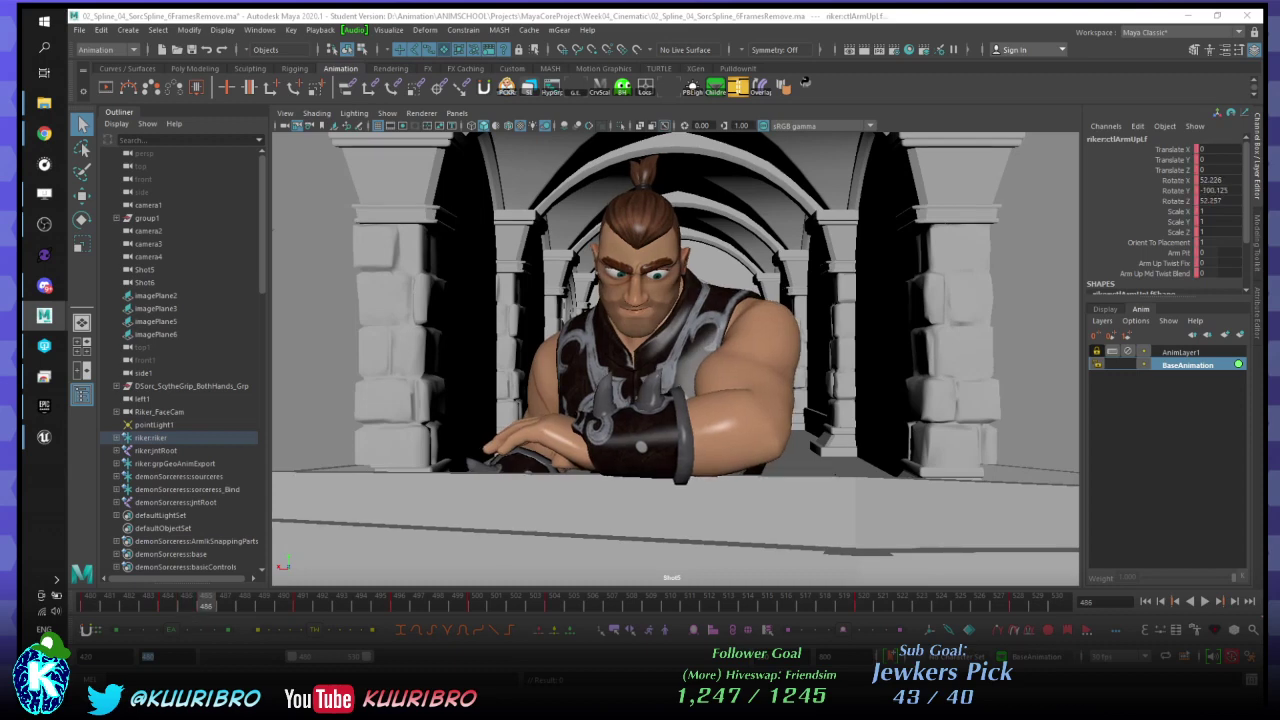
pyautogui.moveTo(206, 603); pyautogui.dragTo(167, 603)
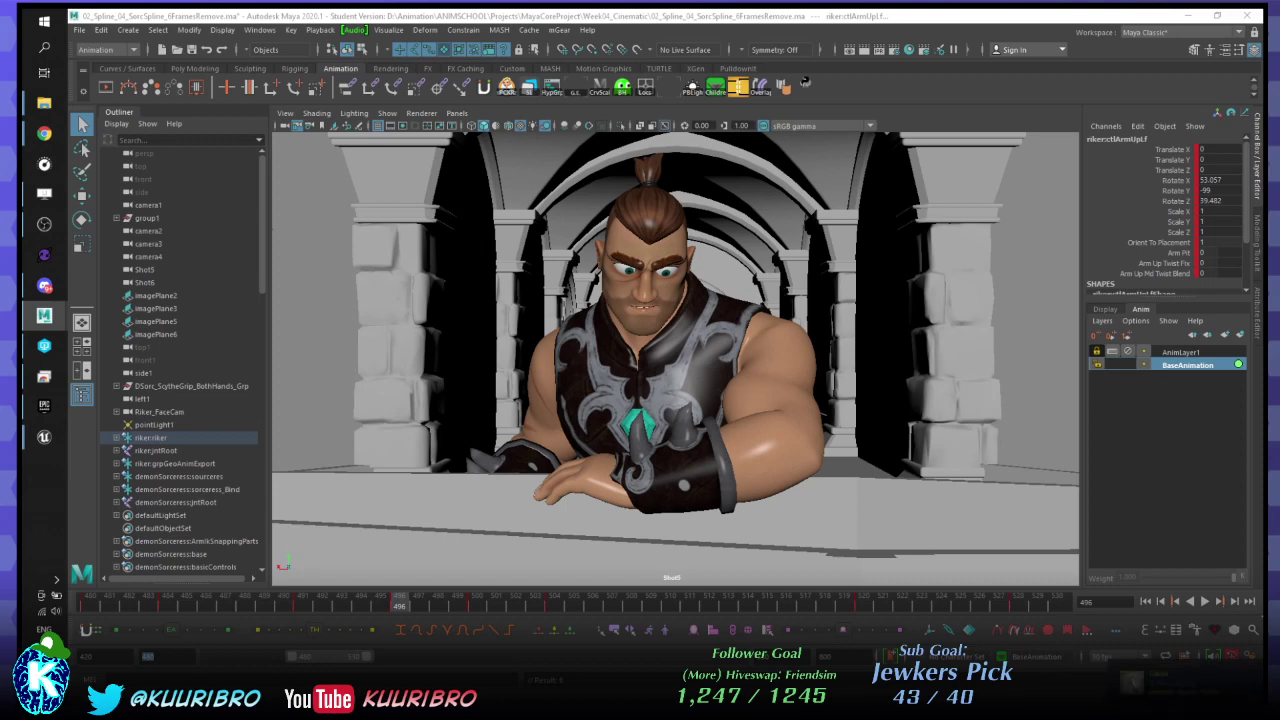
# - Make AnimLayer1 active, select its objects from its menu, and return to frame 480
pyautogui.click(1175, 352)
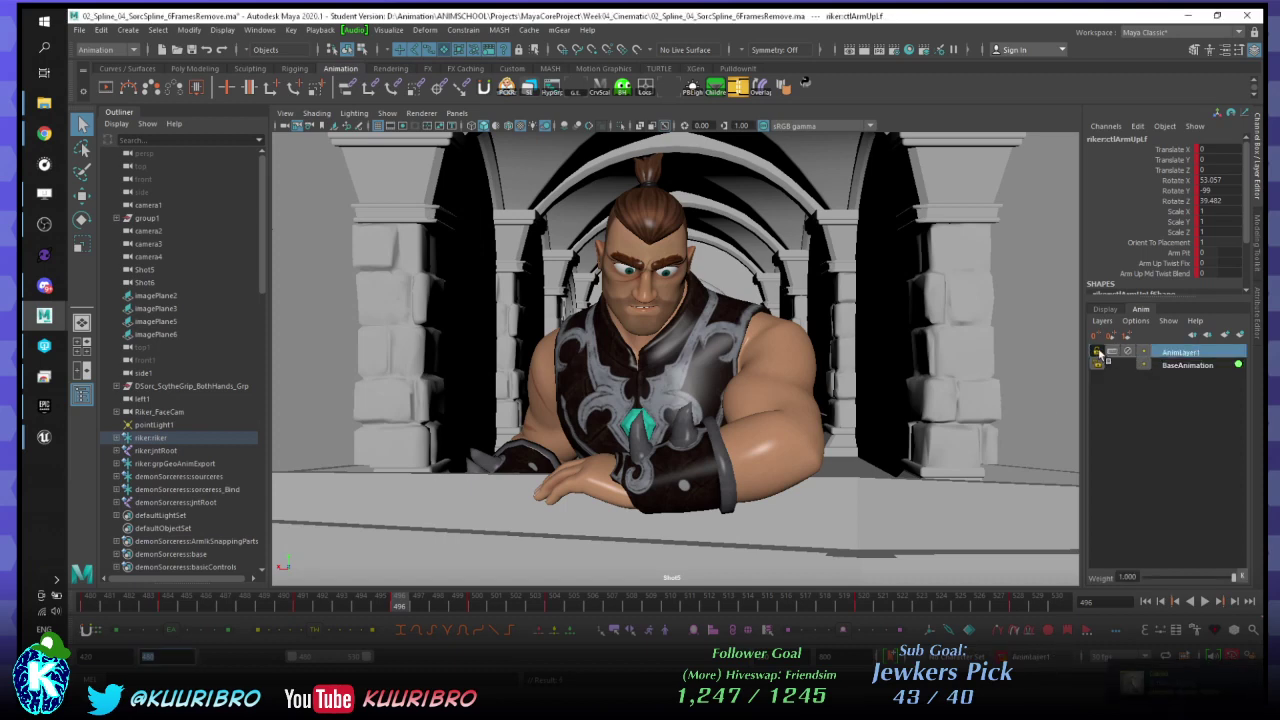
pyautogui.rightClick(1170, 356)
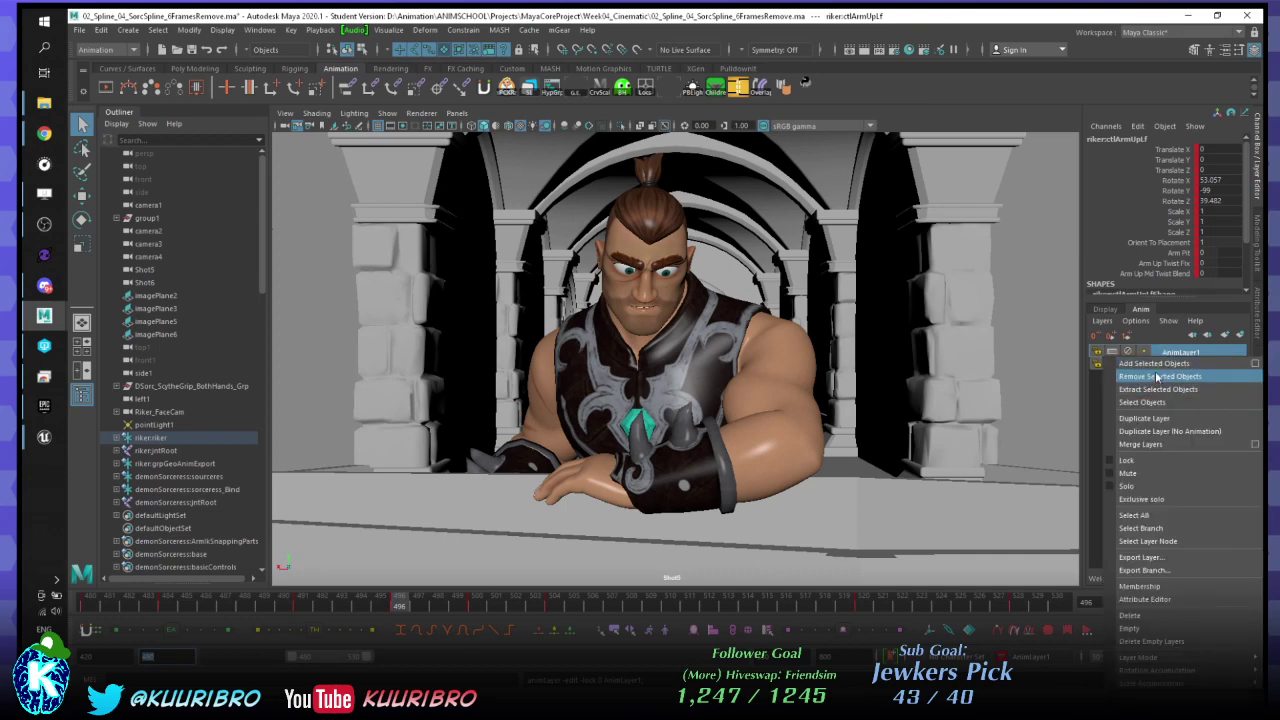
pyautogui.click(1142, 403)
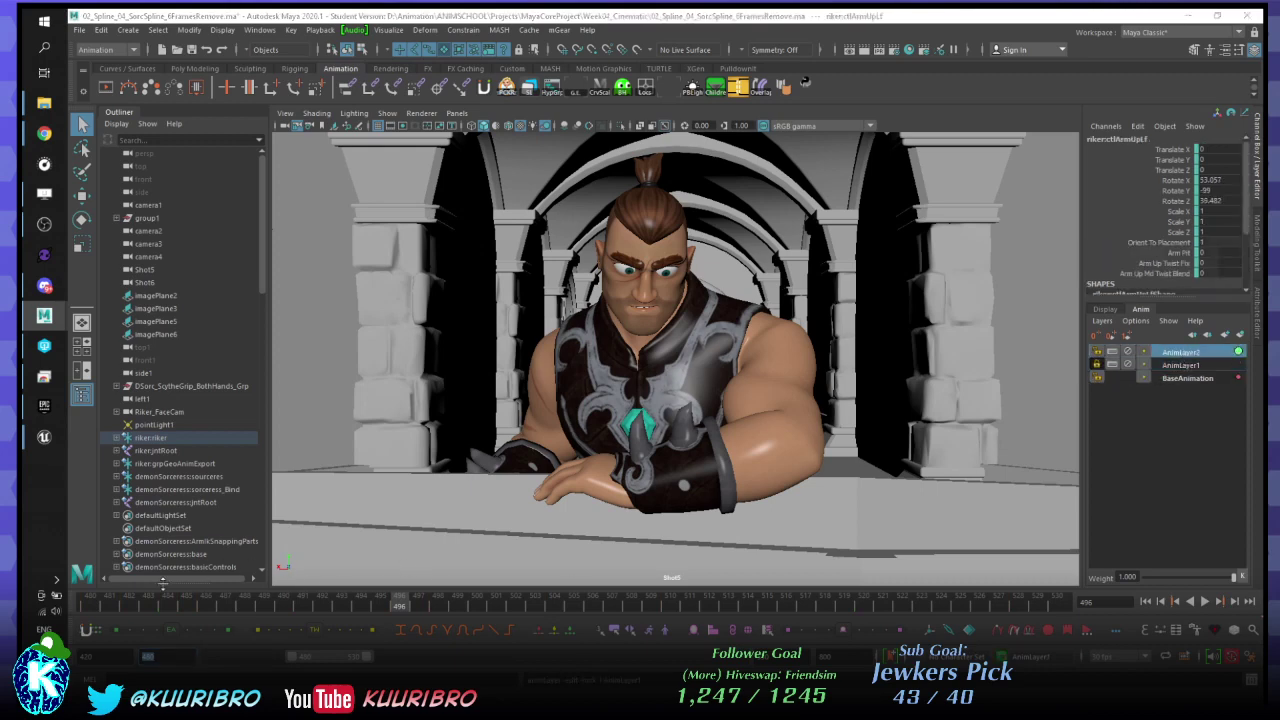
pyautogui.moveTo(161, 598); pyautogui.dragTo(43, 612)
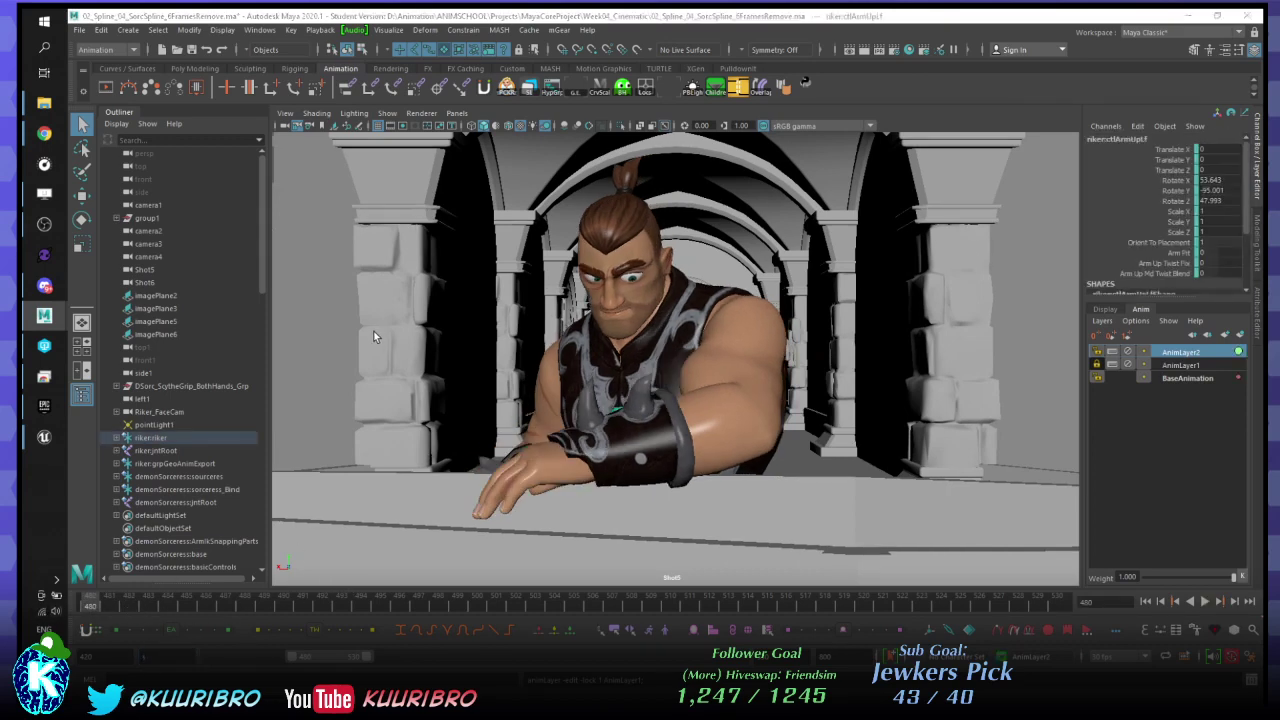
pyautogui.click(265, 604)
pyautogui.press('Down')
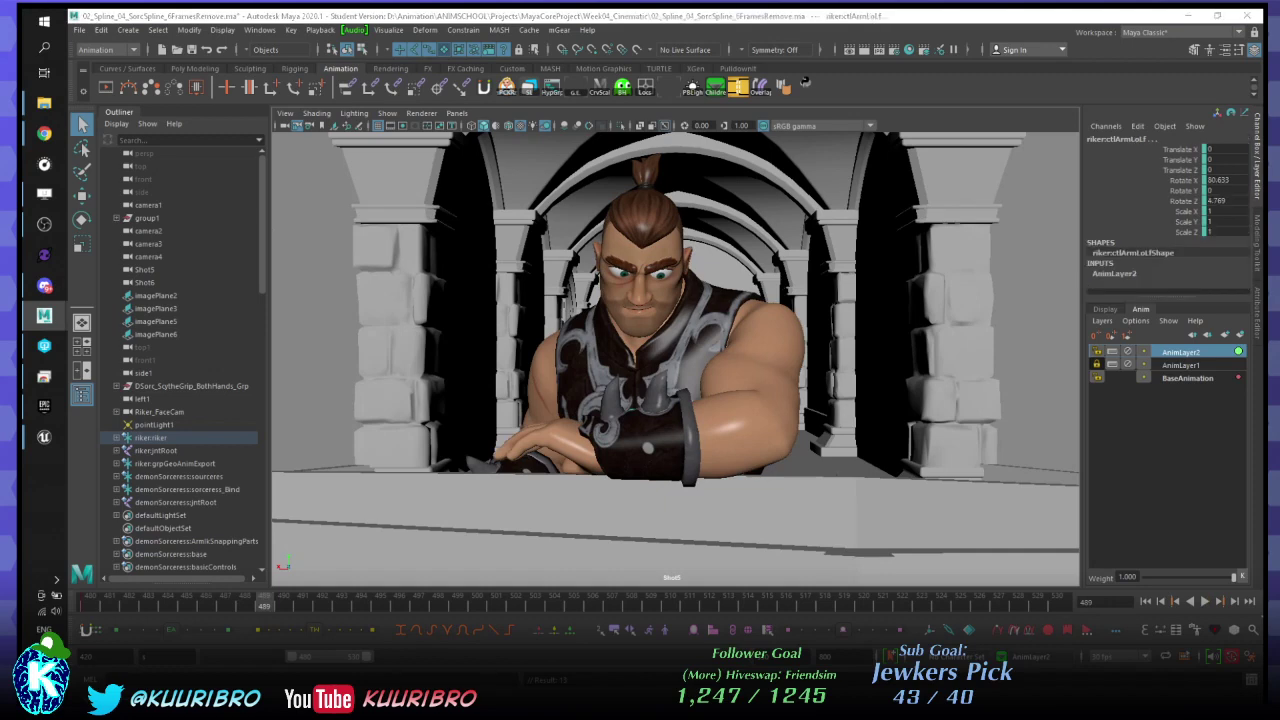
pyautogui.press('Down')
pyautogui.click(90, 604)
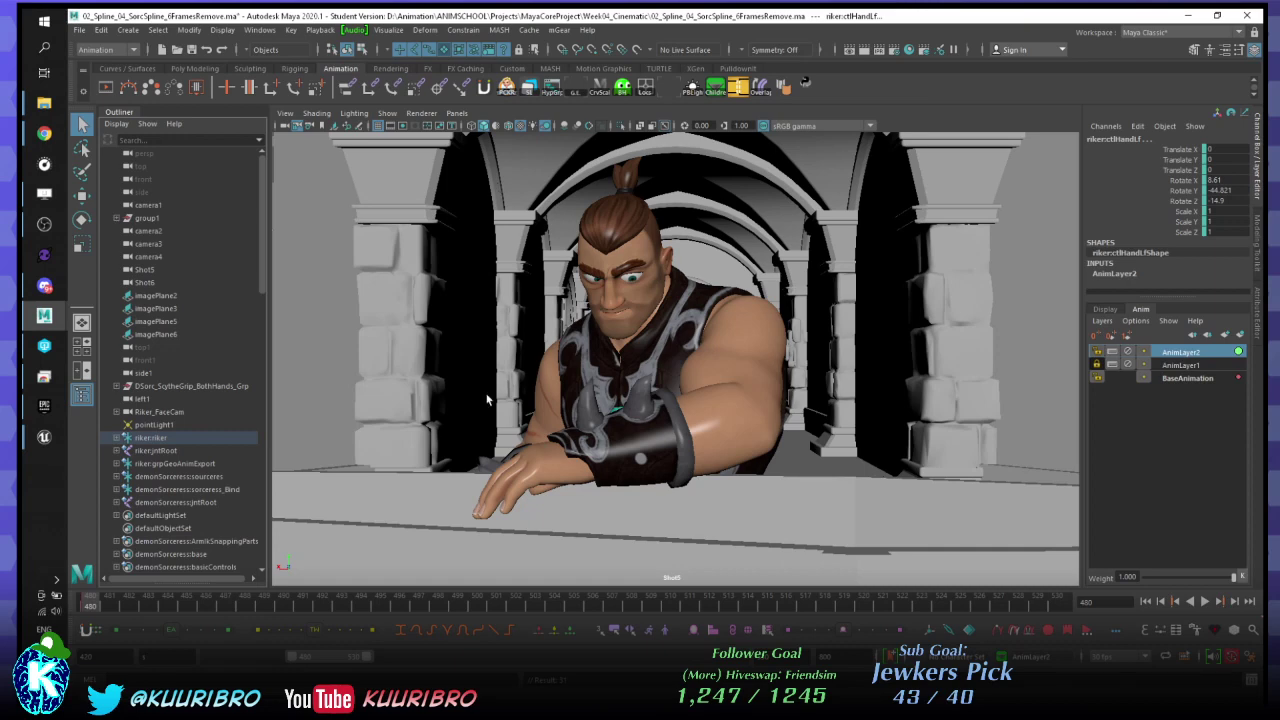
pyautogui.hotkey('alt', 'v')
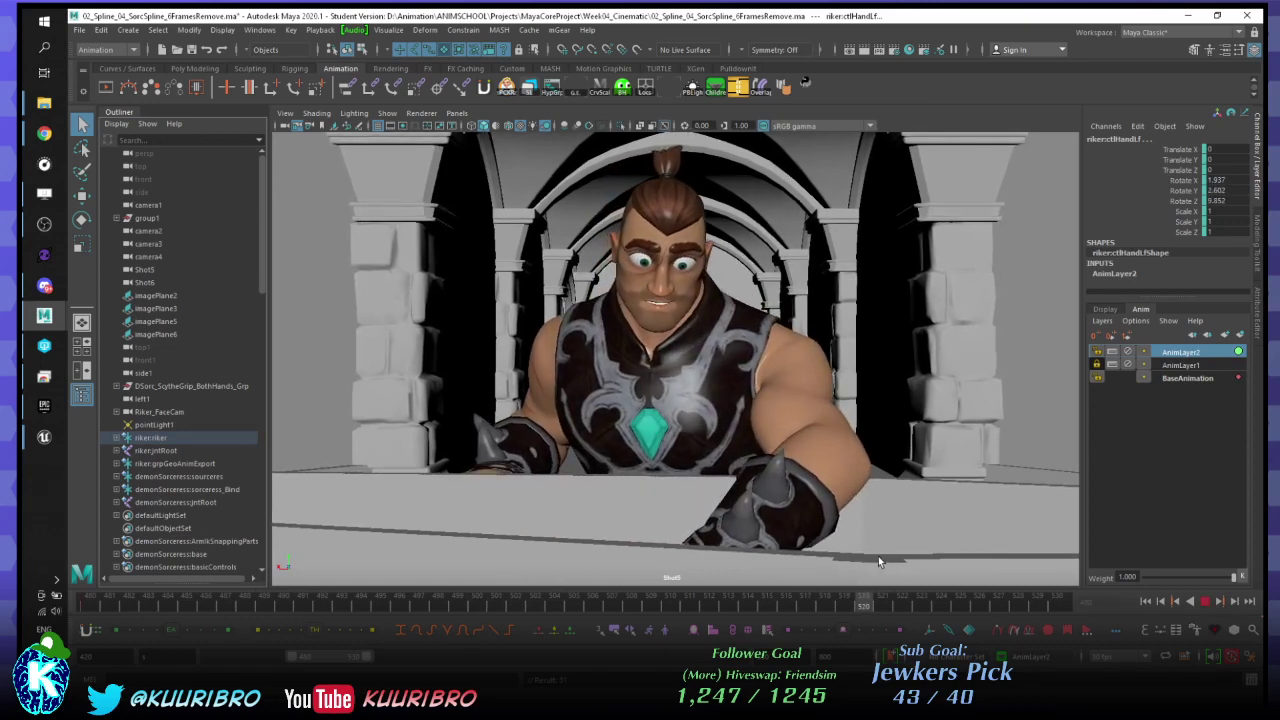
pyautogui.hotkey('alt', 'v')
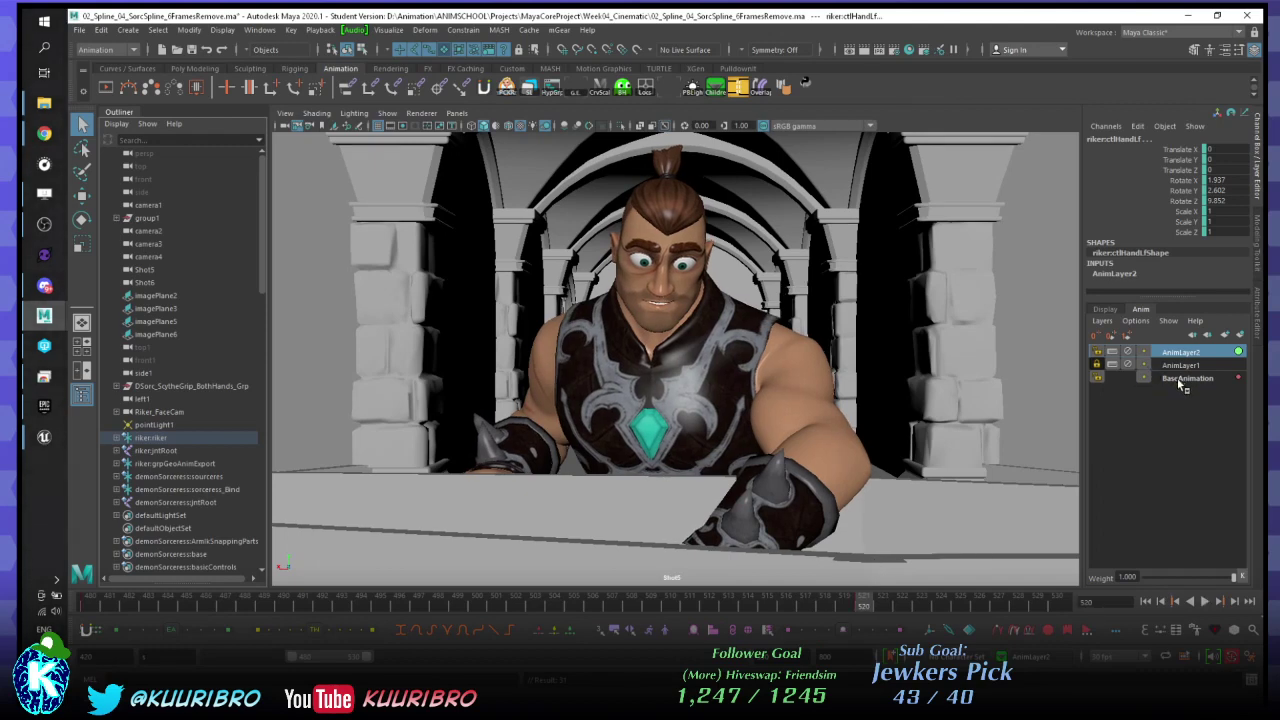
pyautogui.click(1177, 378)
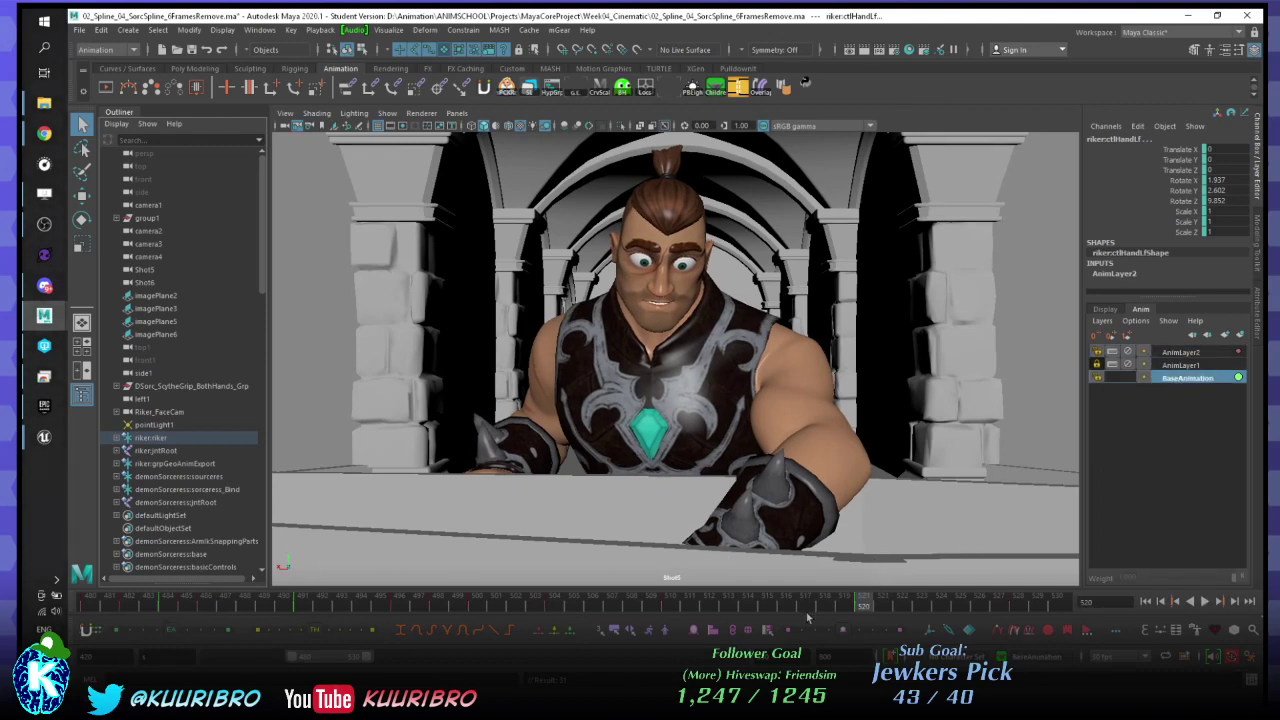
pyautogui.click(1178, 352)
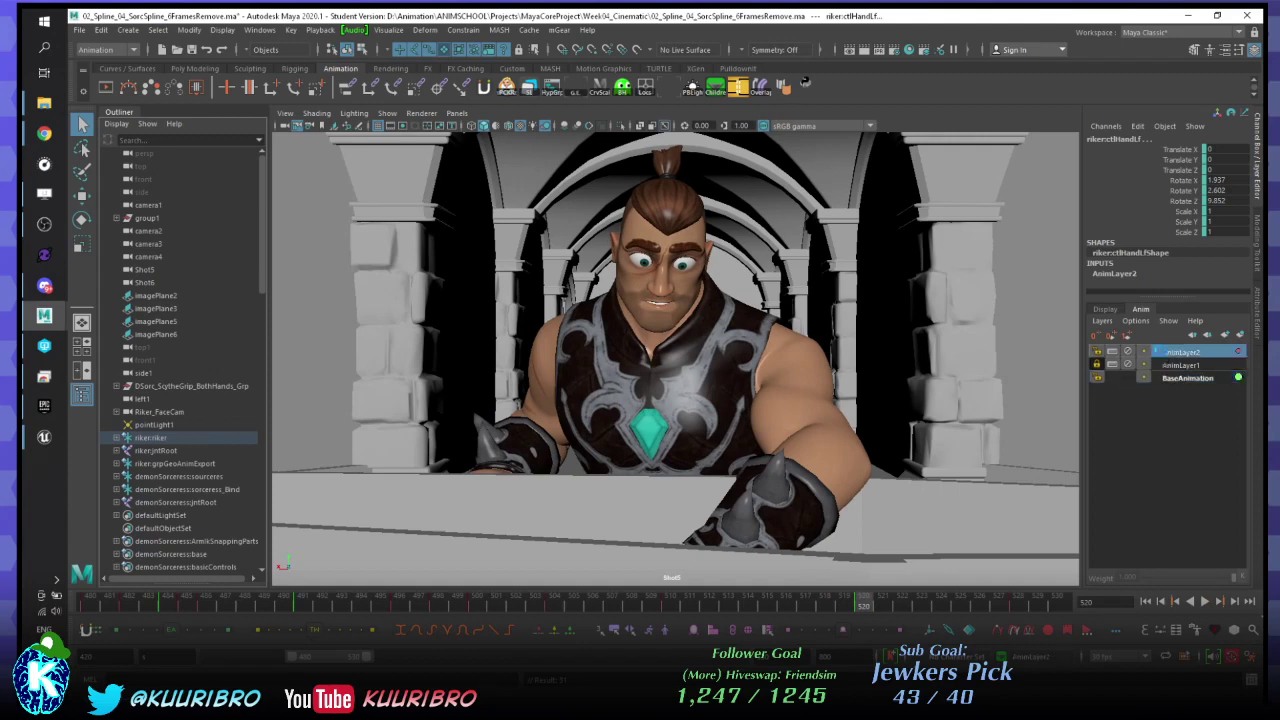
pyautogui.hotkey('alt', 'Tab')
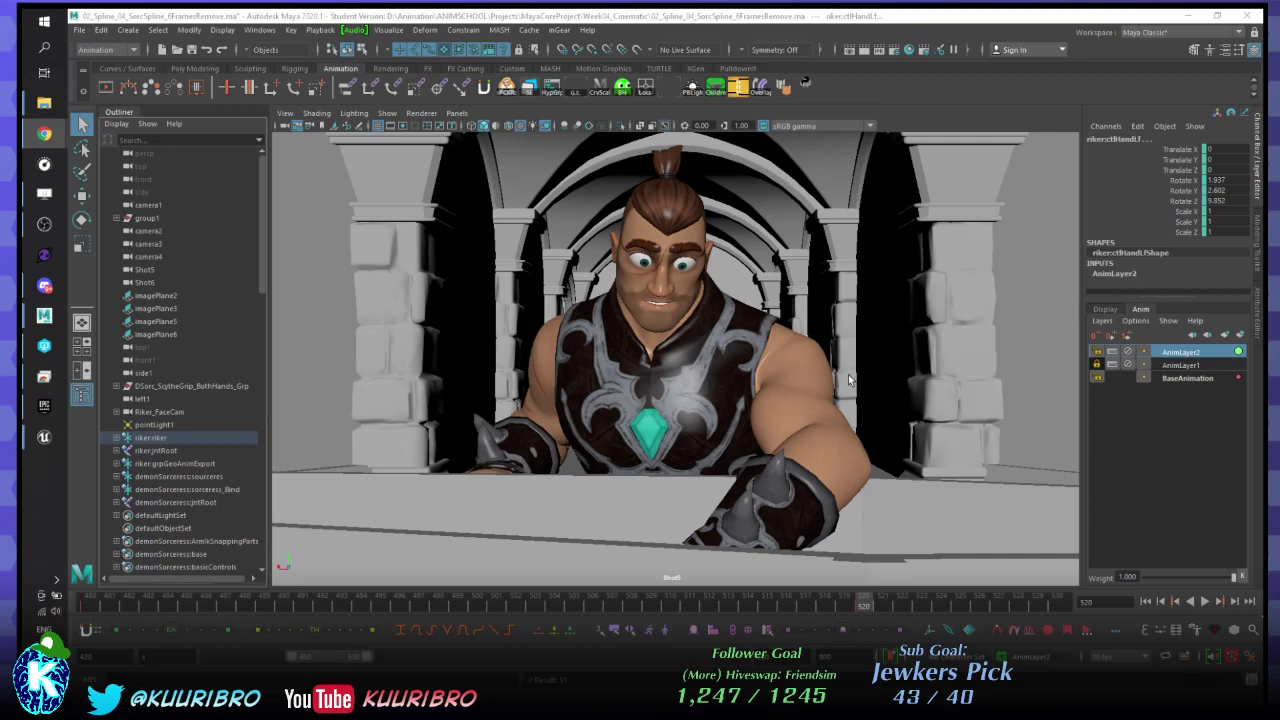
pyautogui.click(826, 604)
pyautogui.hotkey('alt', 'v')
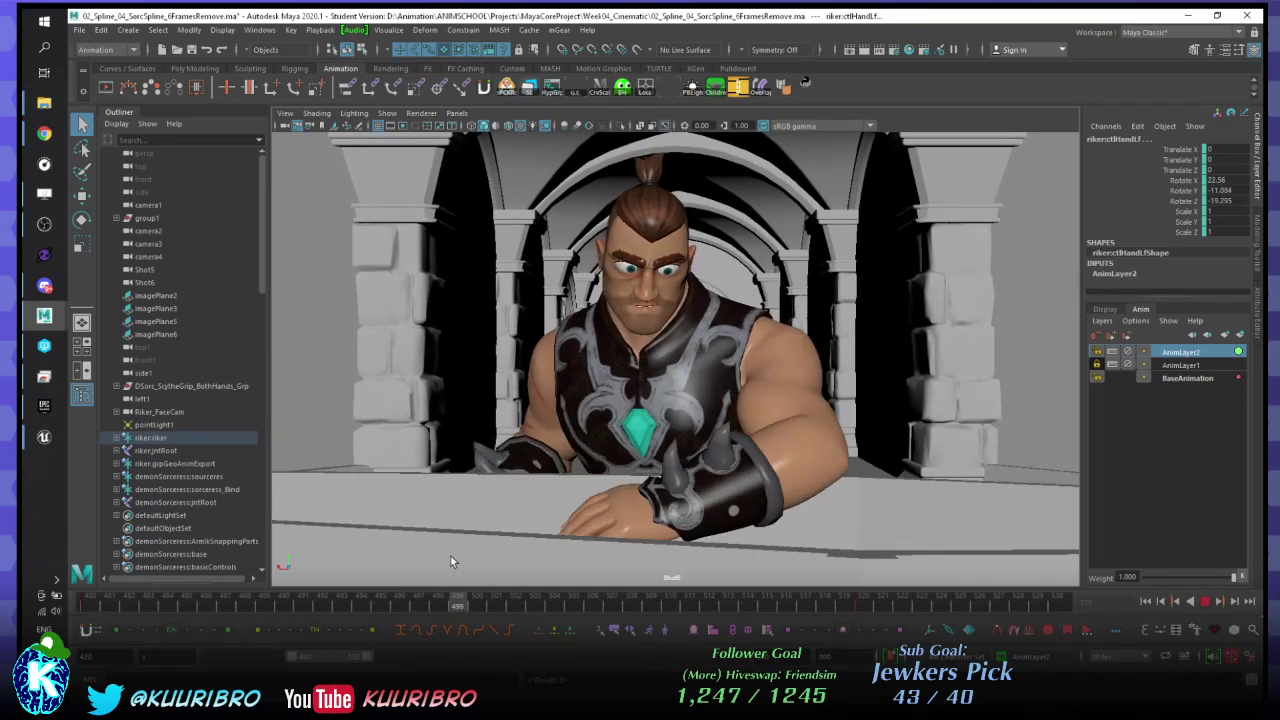
pyautogui.hotkey('alt', 'v')
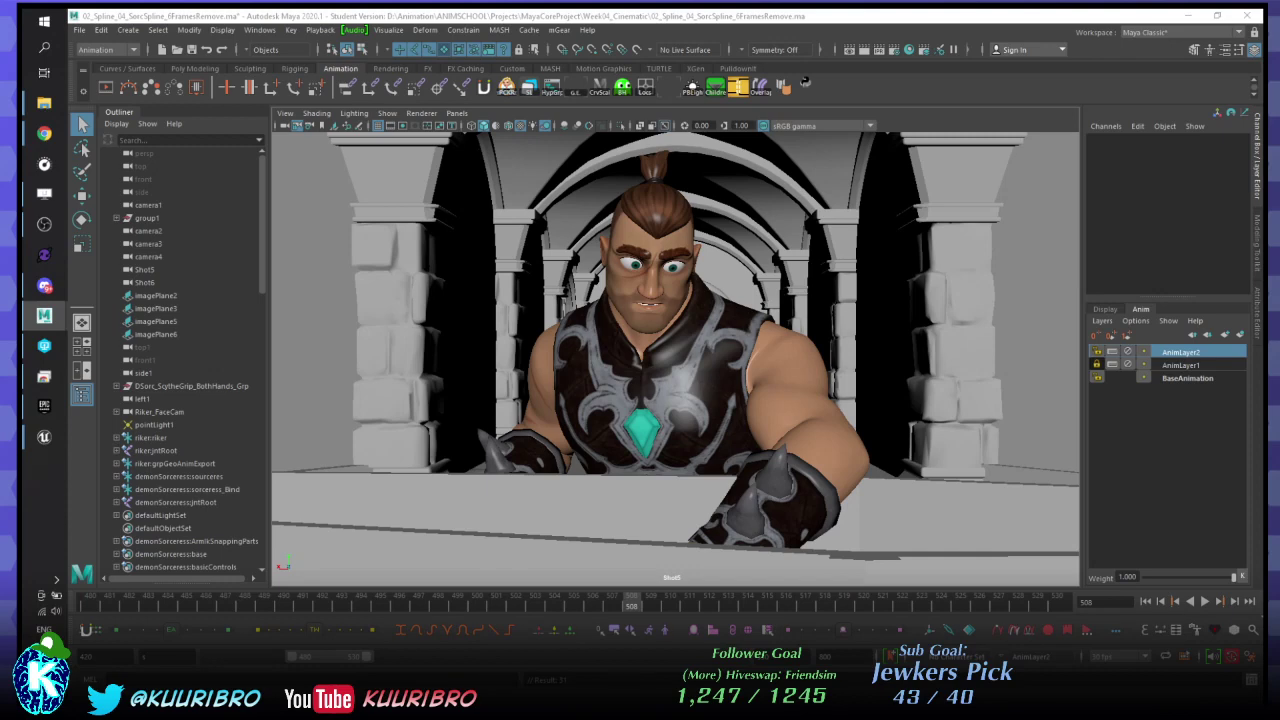
pyautogui.click(171, 606)
pyautogui.moveTo(171, 606)
pyautogui.mouseDown()
pyautogui.moveTo(100, 606)
pyautogui.moveTo(221, 586)
pyautogui.moveTo(300, 600)
pyautogui.mouseUp()
pyautogui.hotkey('alt', 'v')
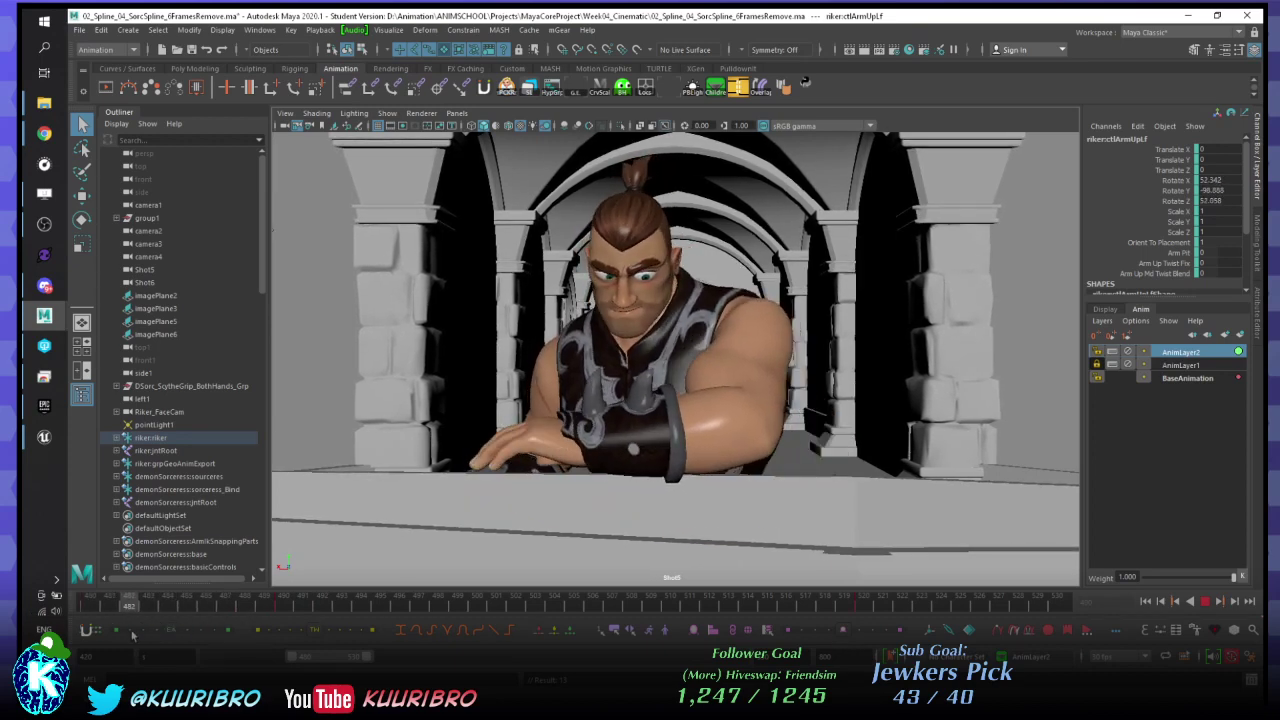
# - At frame 494, rotate the left upper-arm control with an enlarged manipulator and play it back
pyautogui.click(362, 610)
pyautogui.press('e')
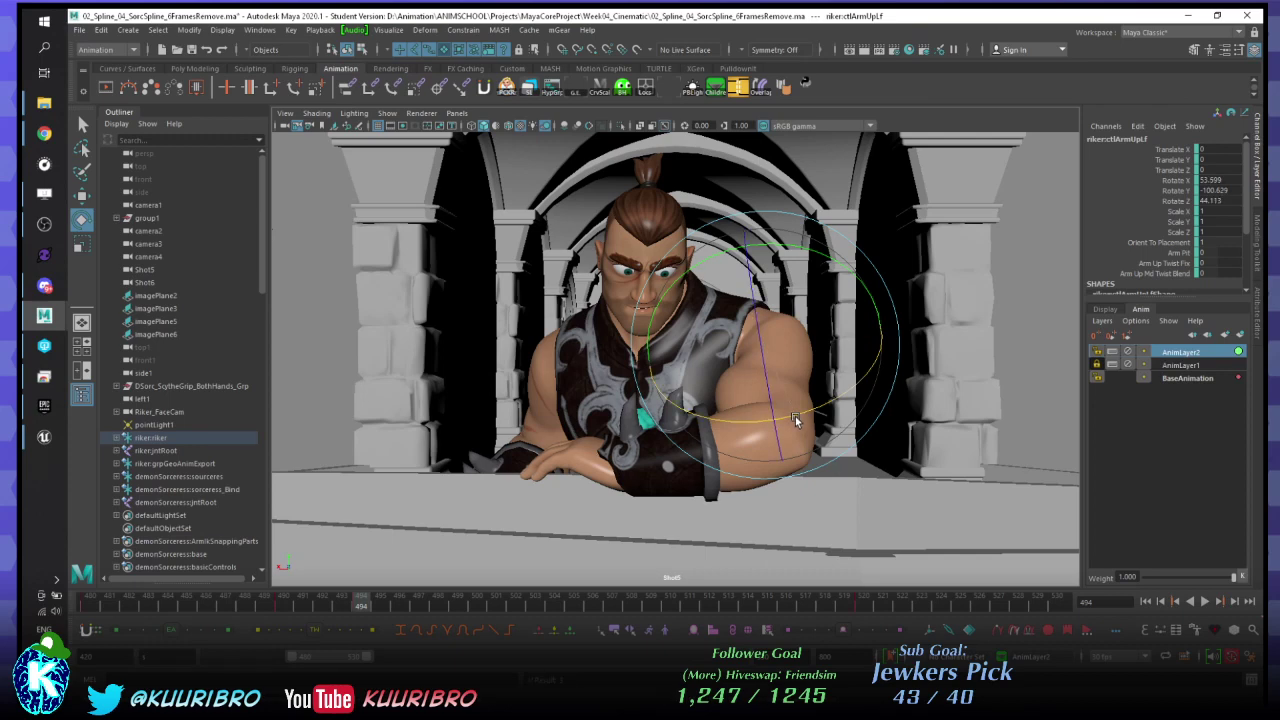
pyautogui.press('=')
pyautogui.press('=')
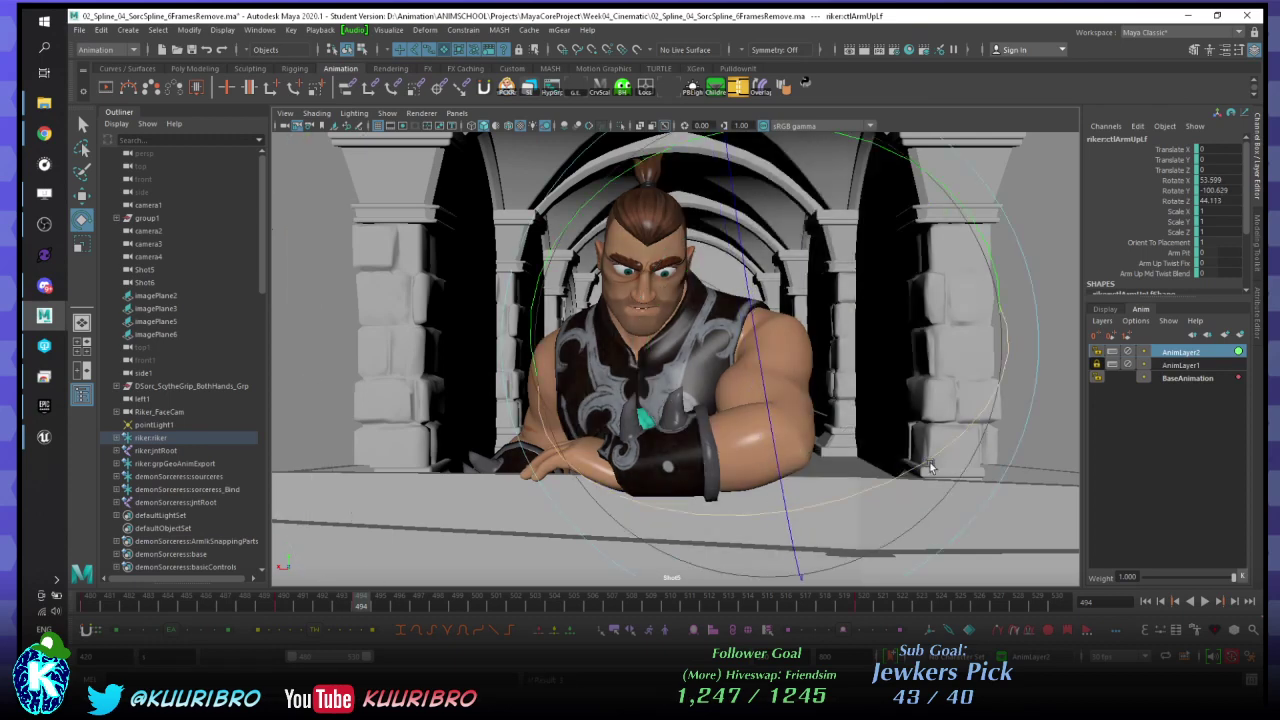
pyautogui.moveTo(929, 468); pyautogui.dragTo(918, 477)
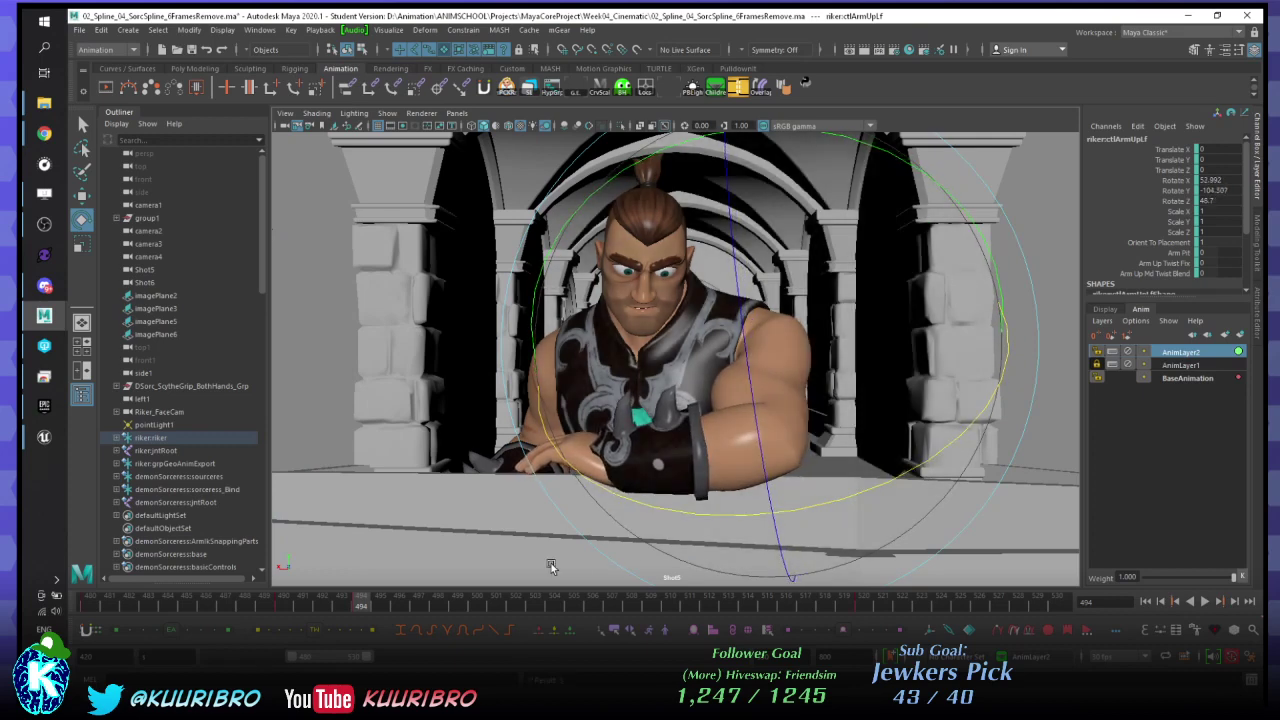
pyautogui.hotkey('alt', 'v')
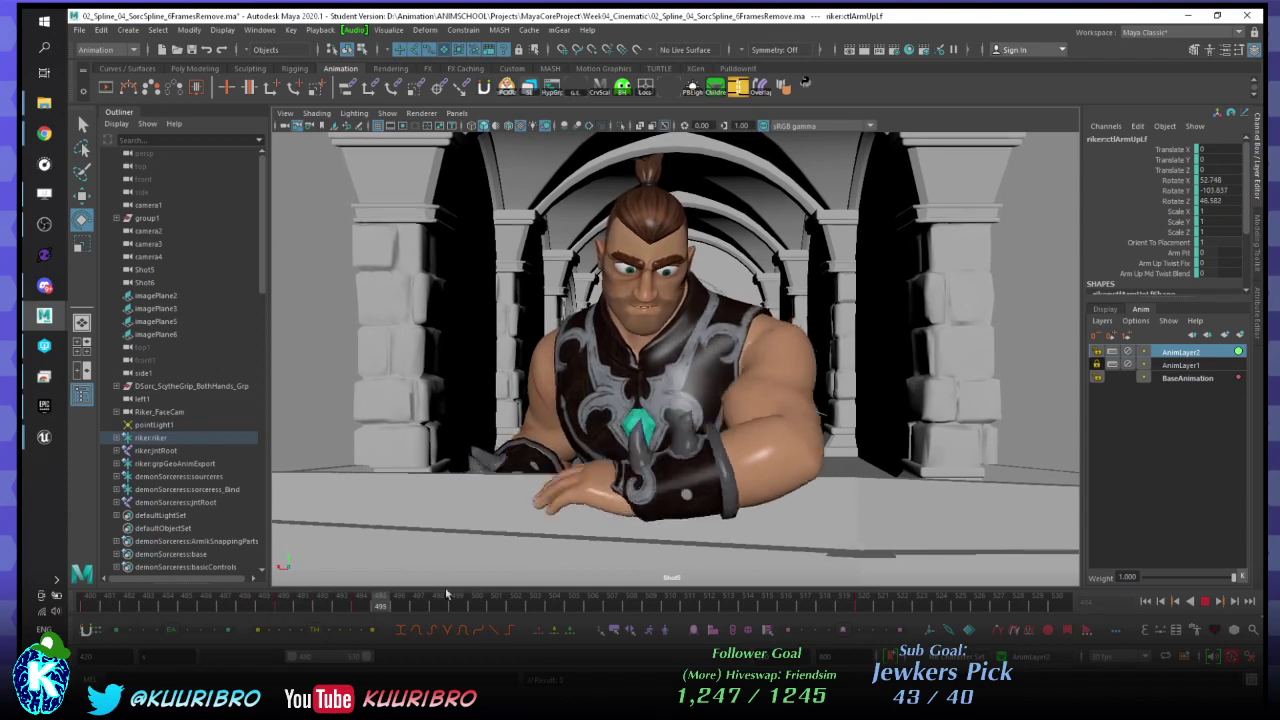
pyautogui.press('Escape')
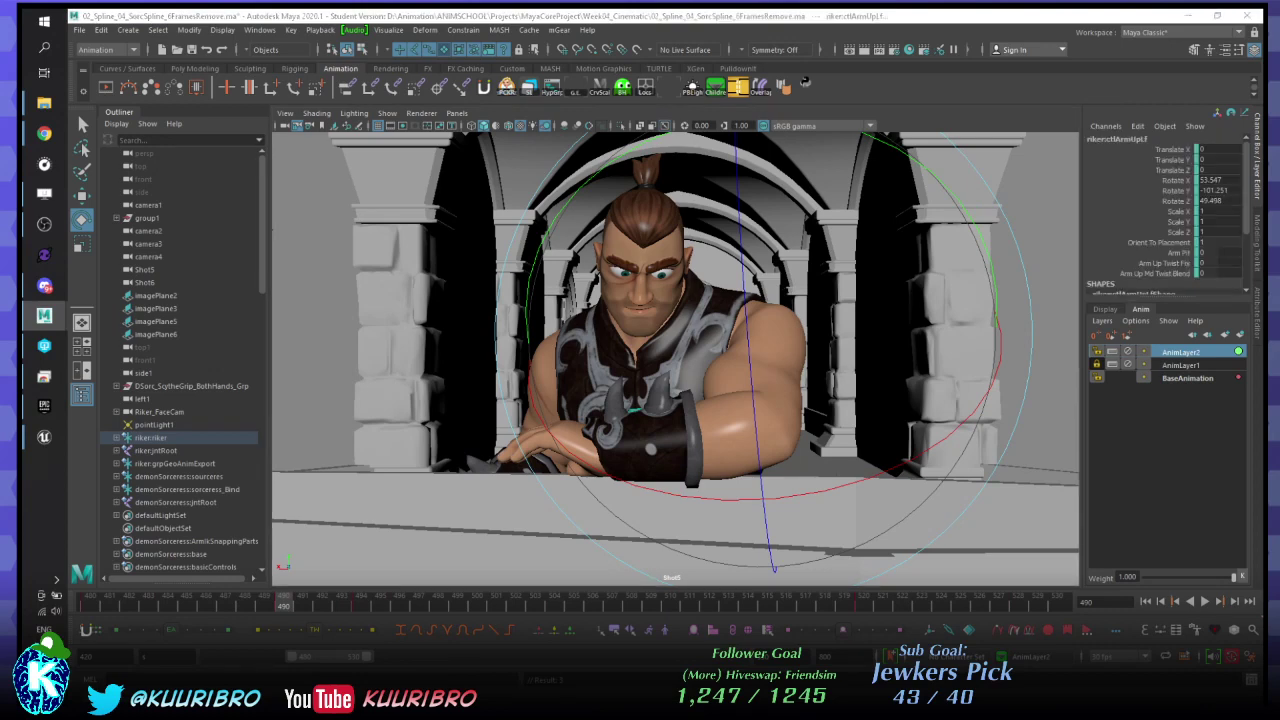
# - Replay the animation, stop at frame 488, and select the left lower-arm control
pyautogui.click(201, 631)
pyautogui.moveTo(201, 631)
pyautogui.mouseDown()
pyautogui.moveTo(150, 631)
pyautogui.moveTo(188, 631)
pyautogui.mouseUp()
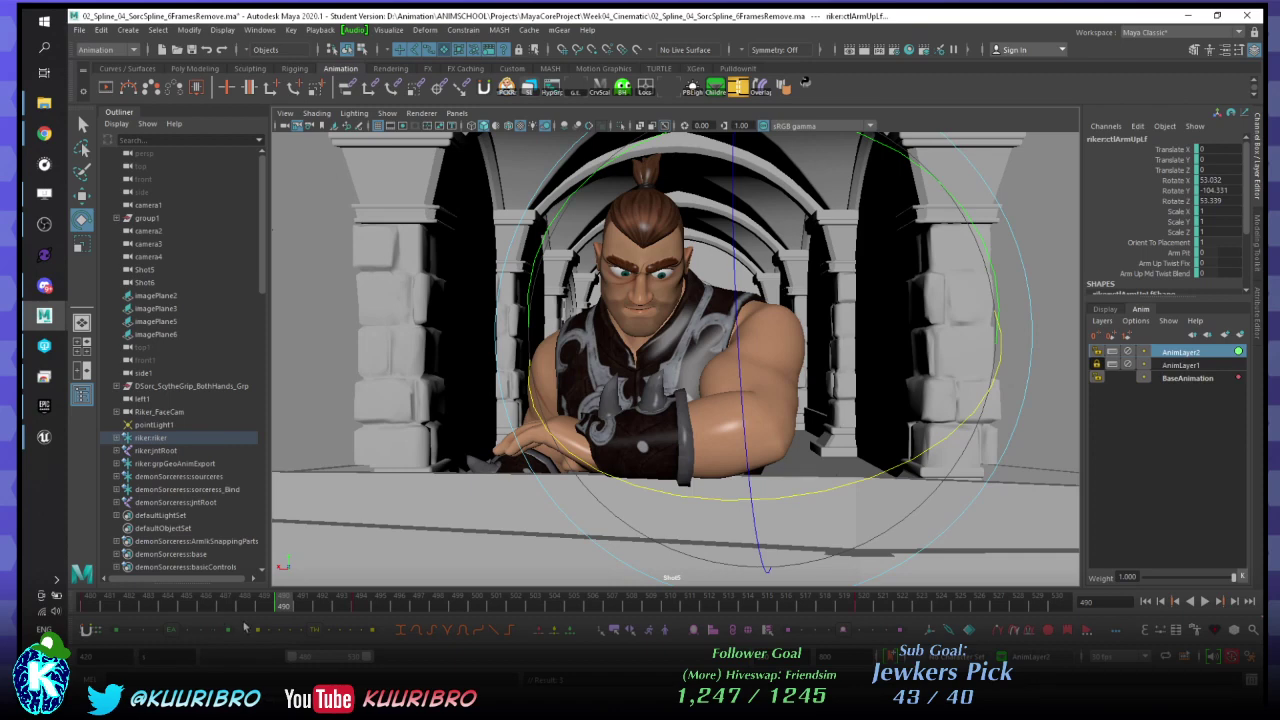
pyautogui.hotkey('alt', 'v')
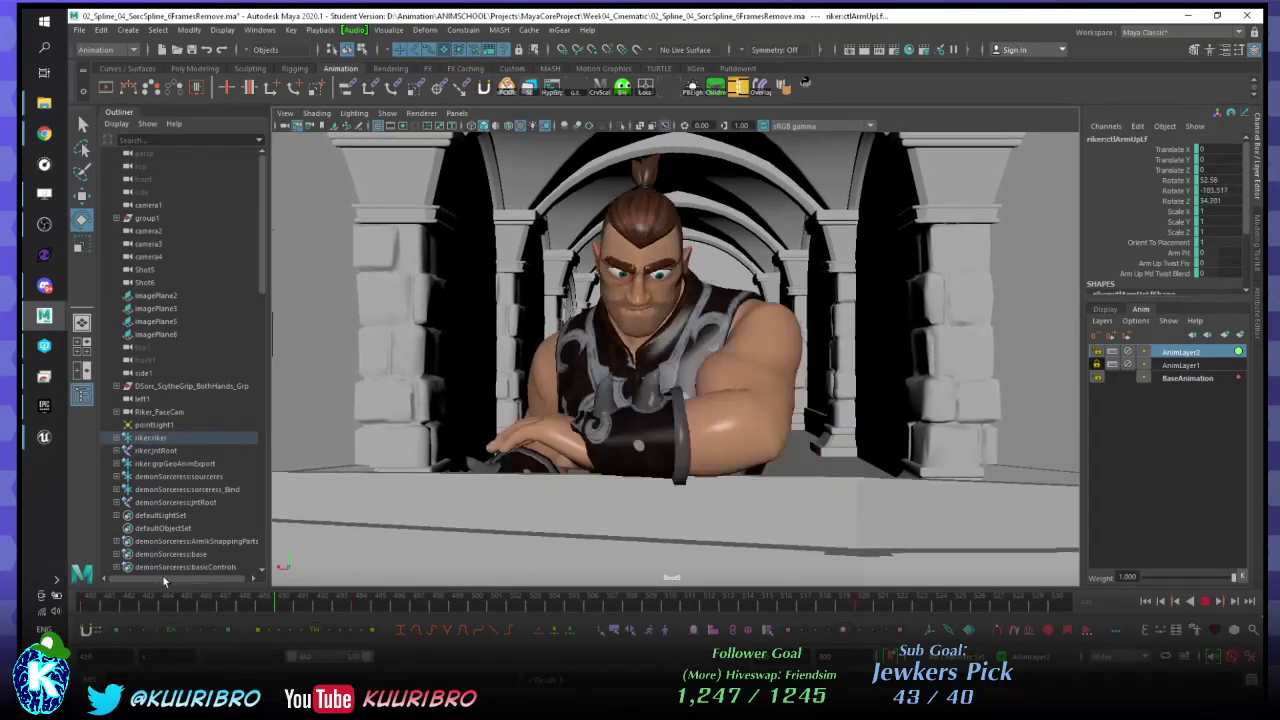
pyautogui.click(243, 606)
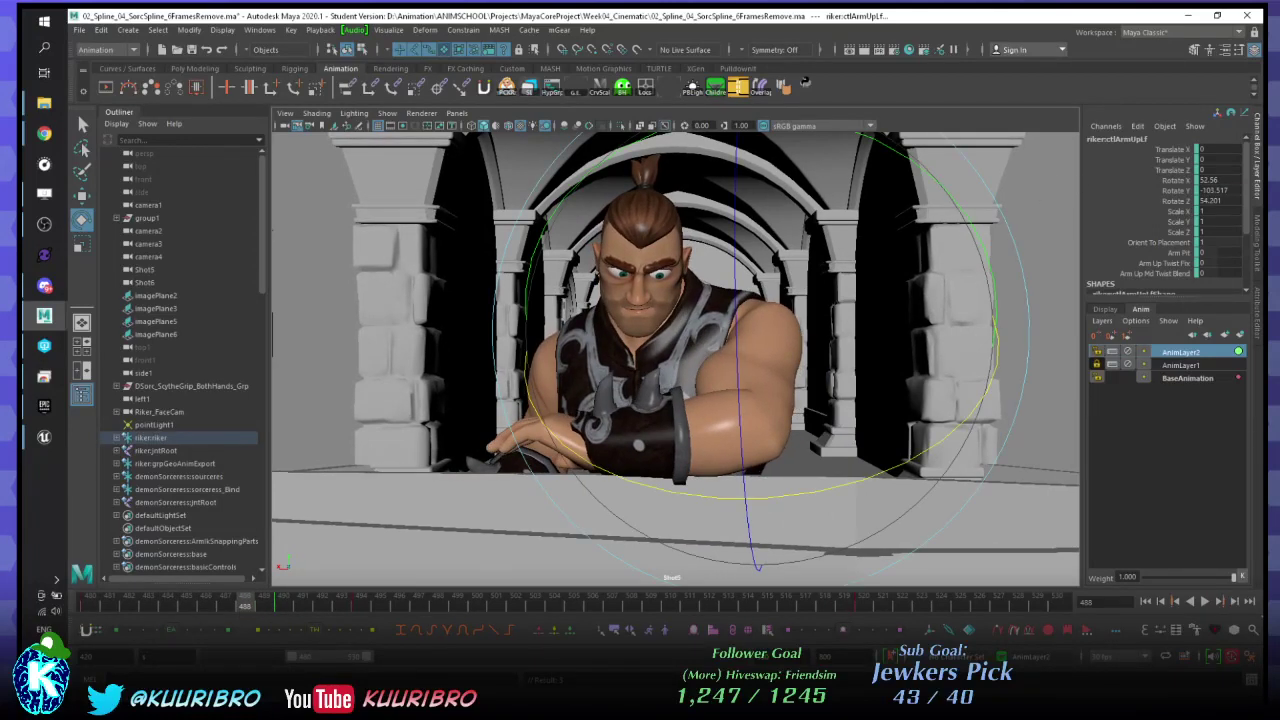
pyautogui.press('Down')
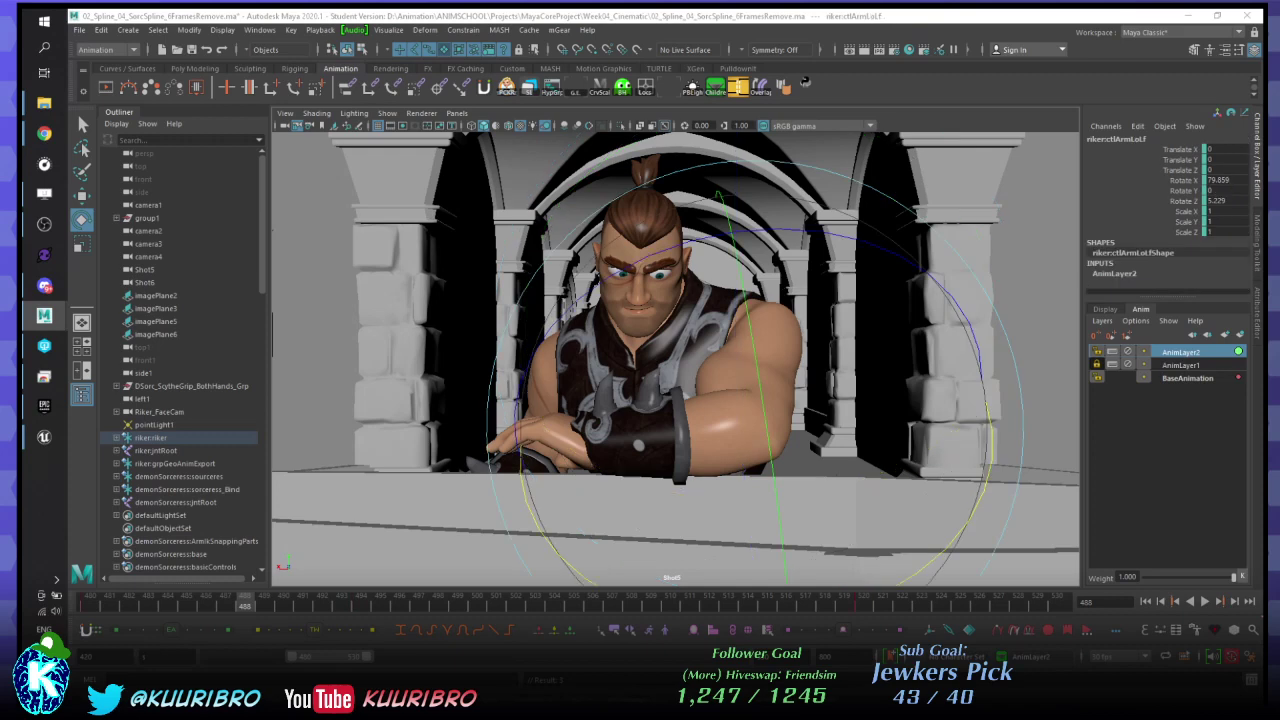
# - Switch between BaseAnimation and AnimLayer2, ending with AnimLayer2 active on the upper-arm control
pyautogui.click(1192, 378)
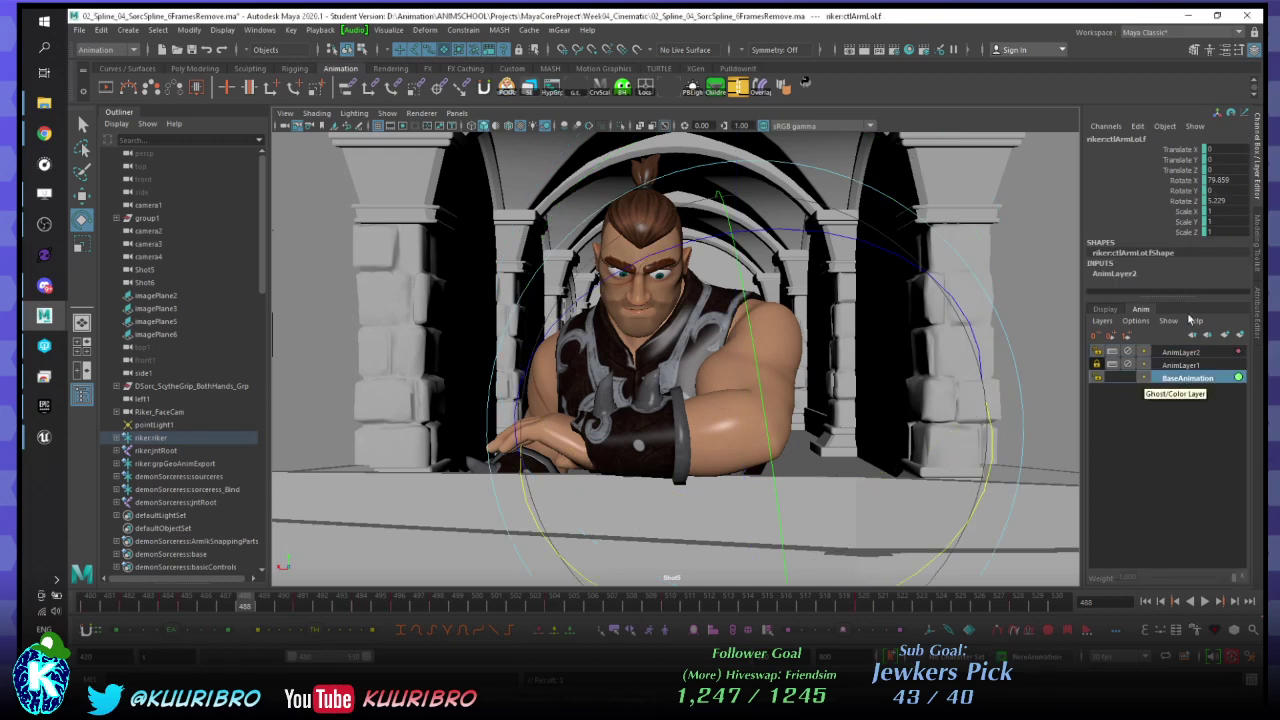
pyautogui.press('Up')
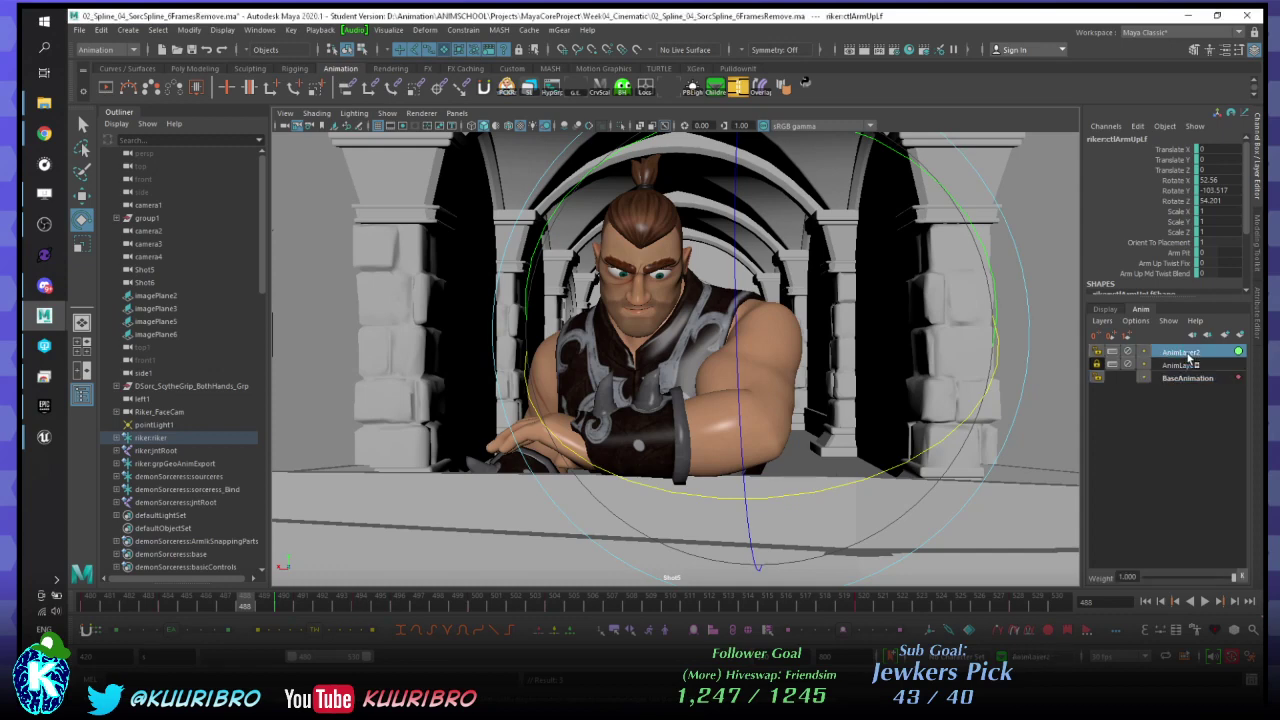
pyautogui.click(1182, 378)
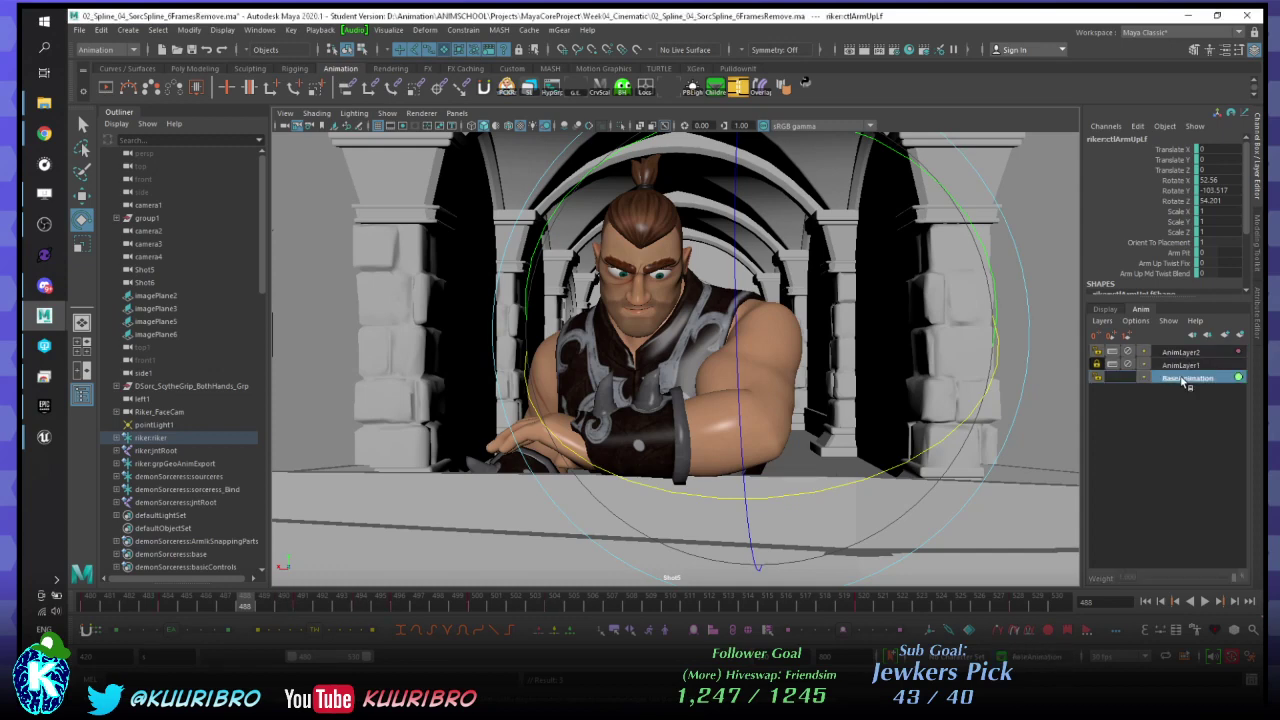
pyautogui.click(1180, 353)
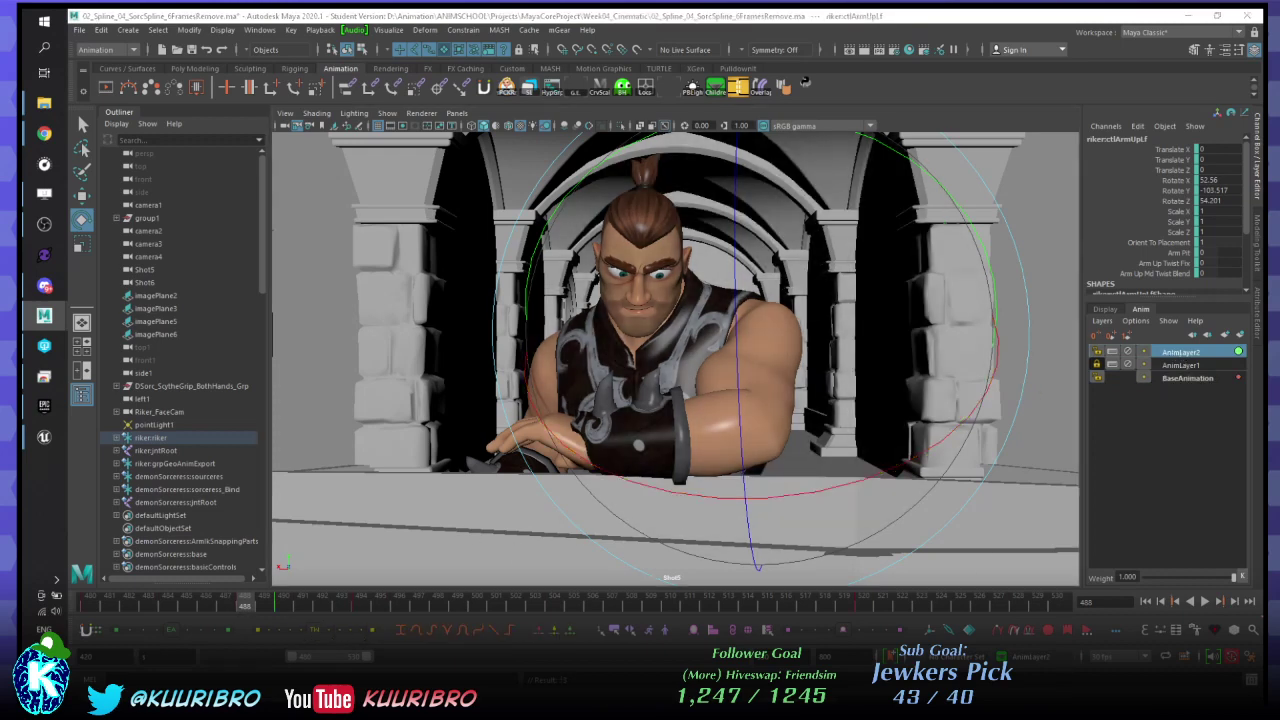
# - Step through the arm keys at 480–490, play and stop at frame 494, then activate BaseAnimation
pyautogui.press('.')
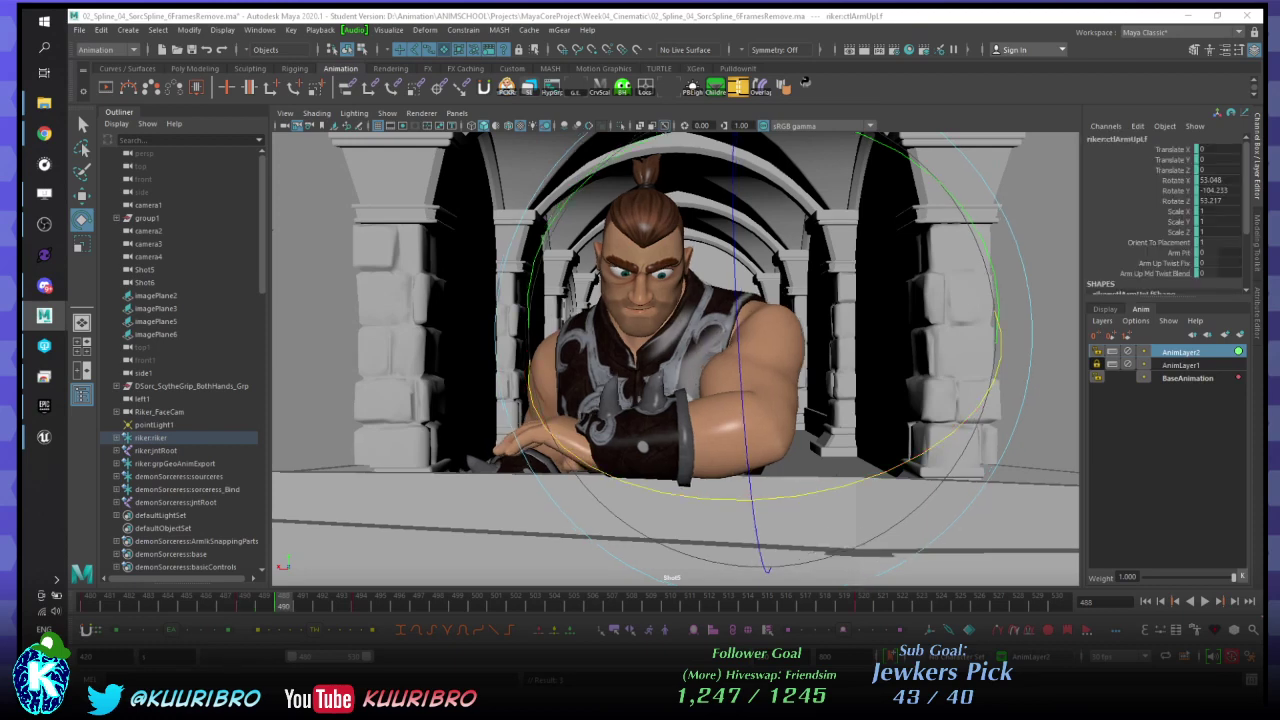
pyautogui.press(',')
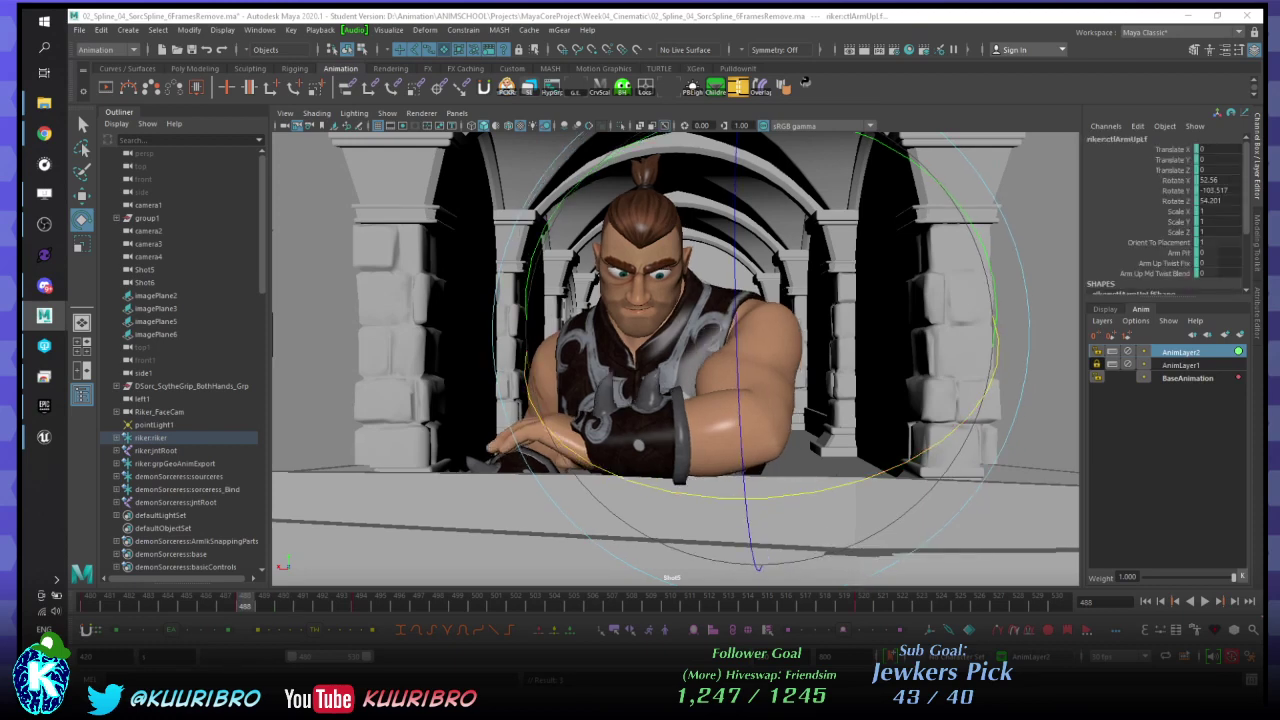
pyautogui.press(',')
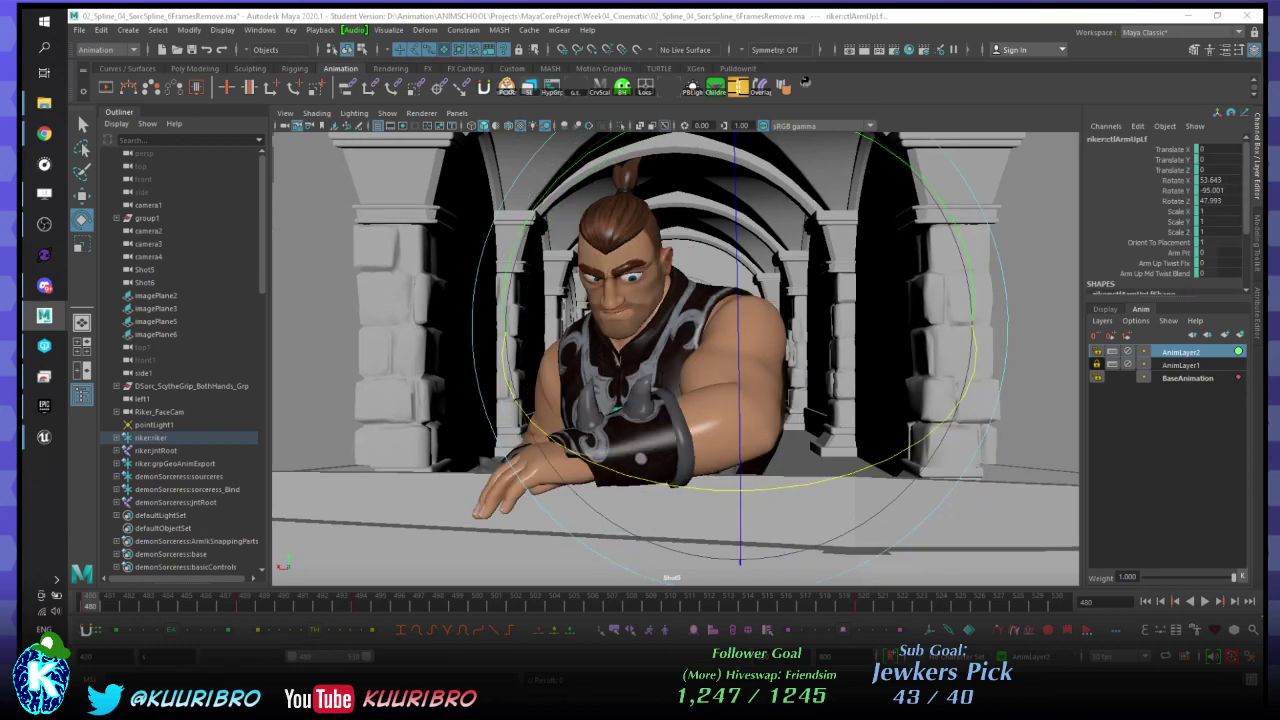
pyautogui.press('.')
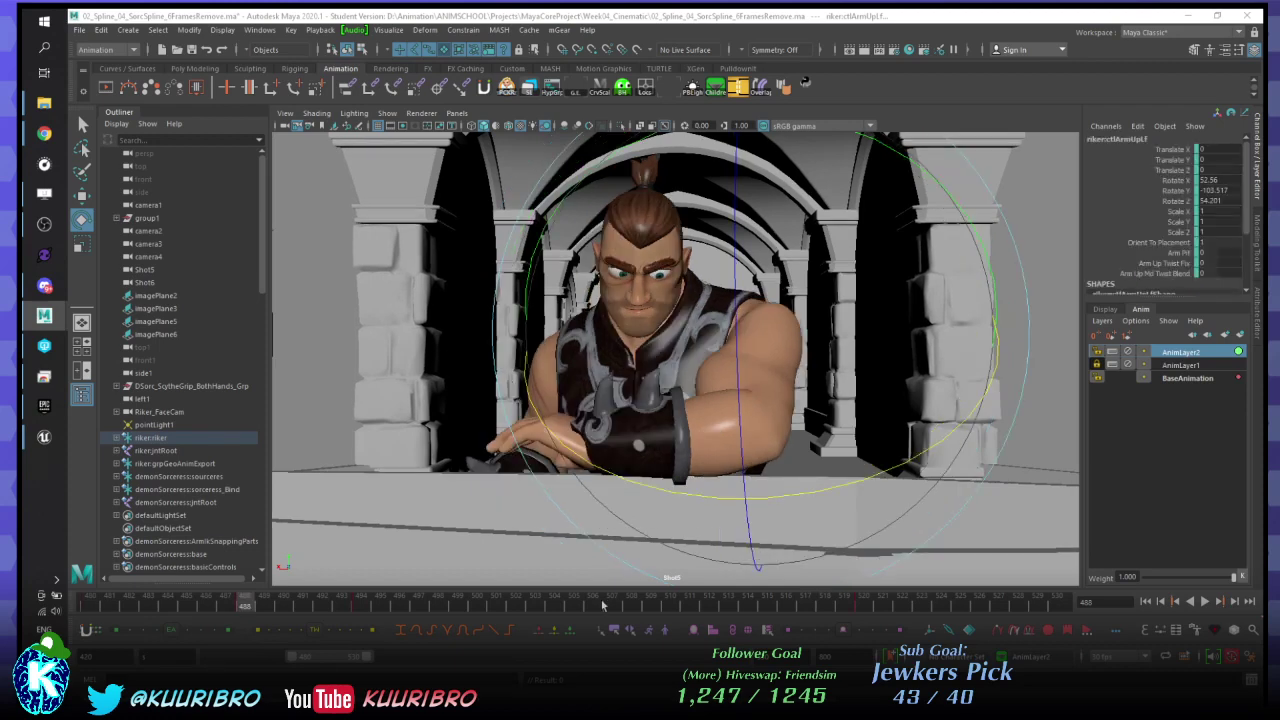
pyautogui.hotkey('alt', 'v')
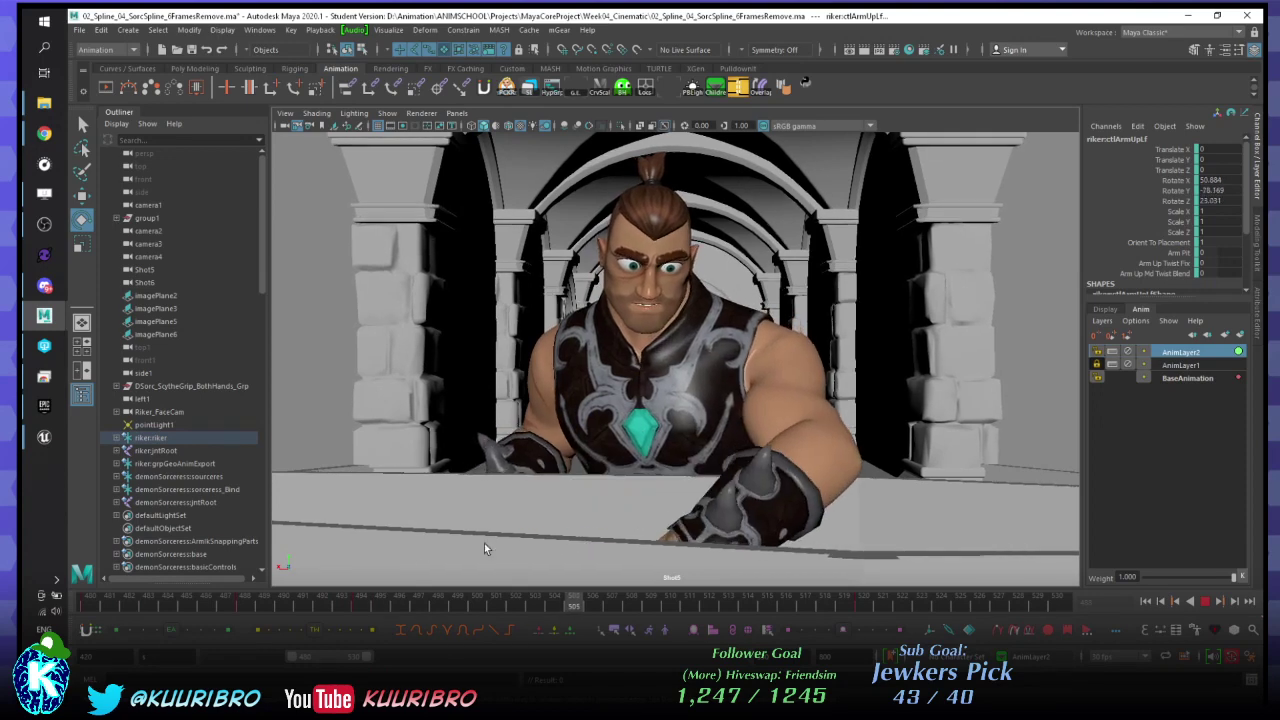
pyautogui.click(352, 584)
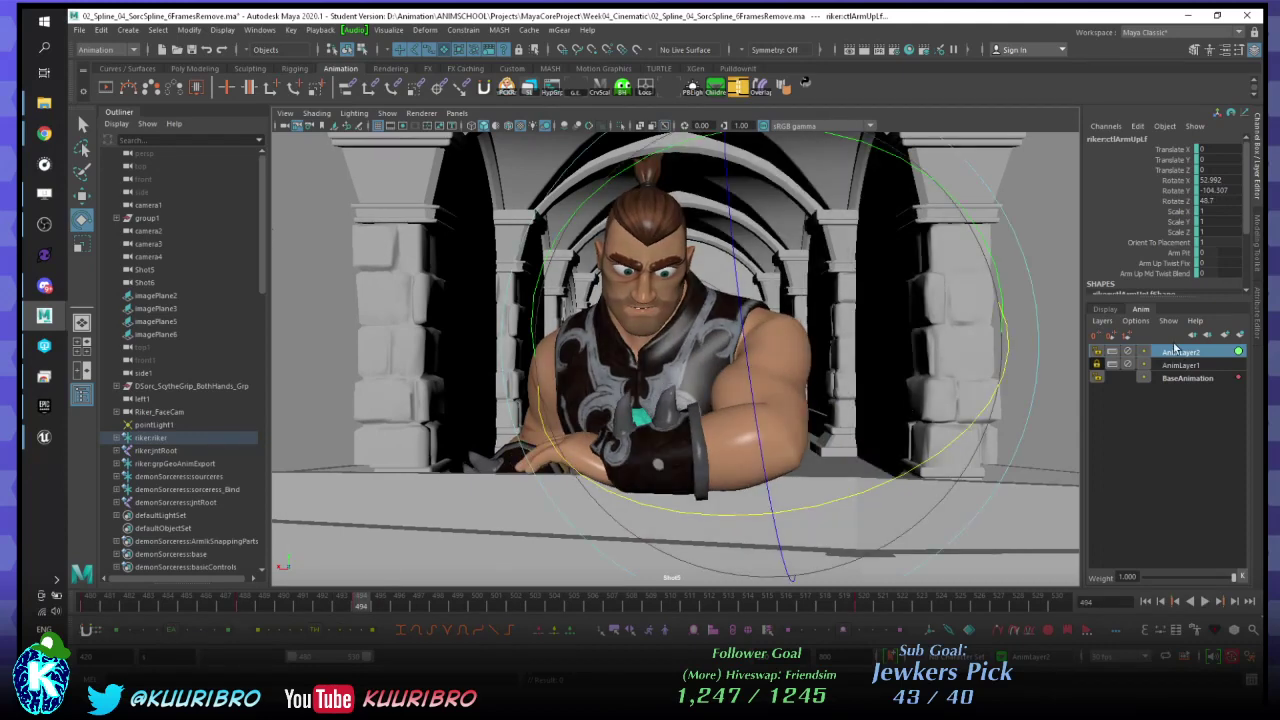
pyautogui.click(1177, 379)
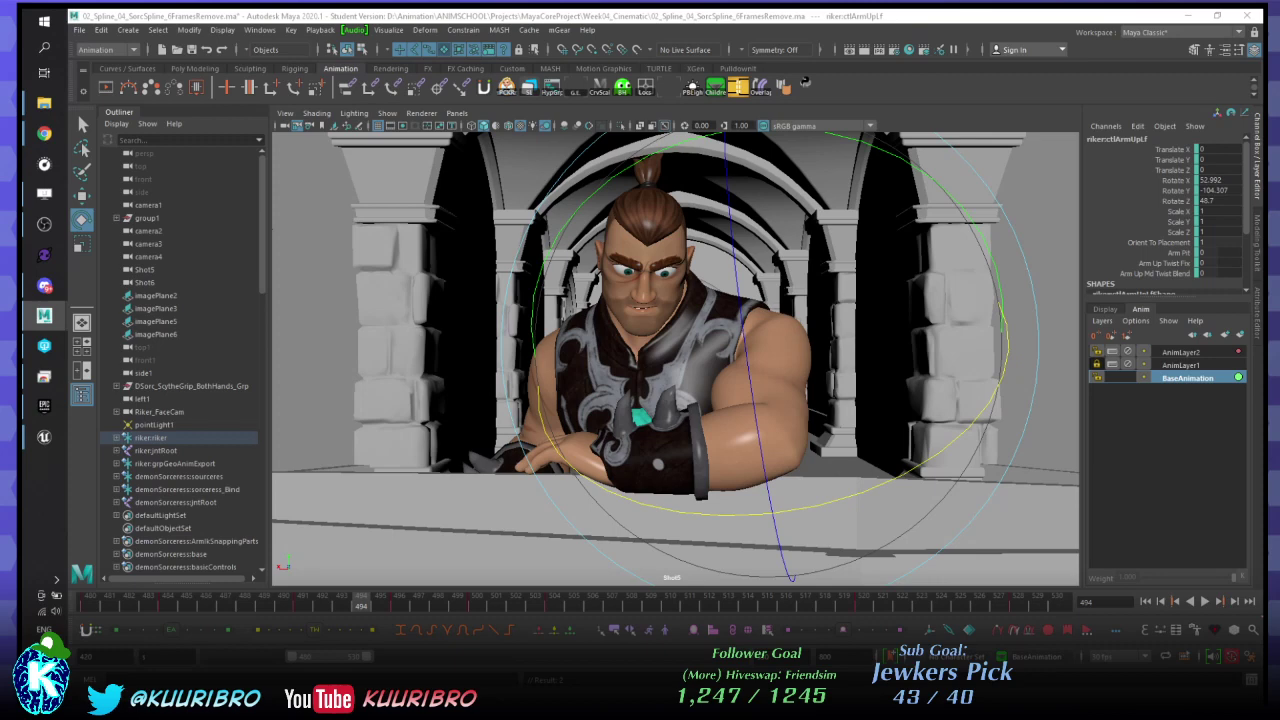
# - Undo and redo the arm key deletion, then scrub back to frame 495
pyautogui.press('.')
pyautogui.press('.')
pyautogui.press('.')
pyautogui.press(',')
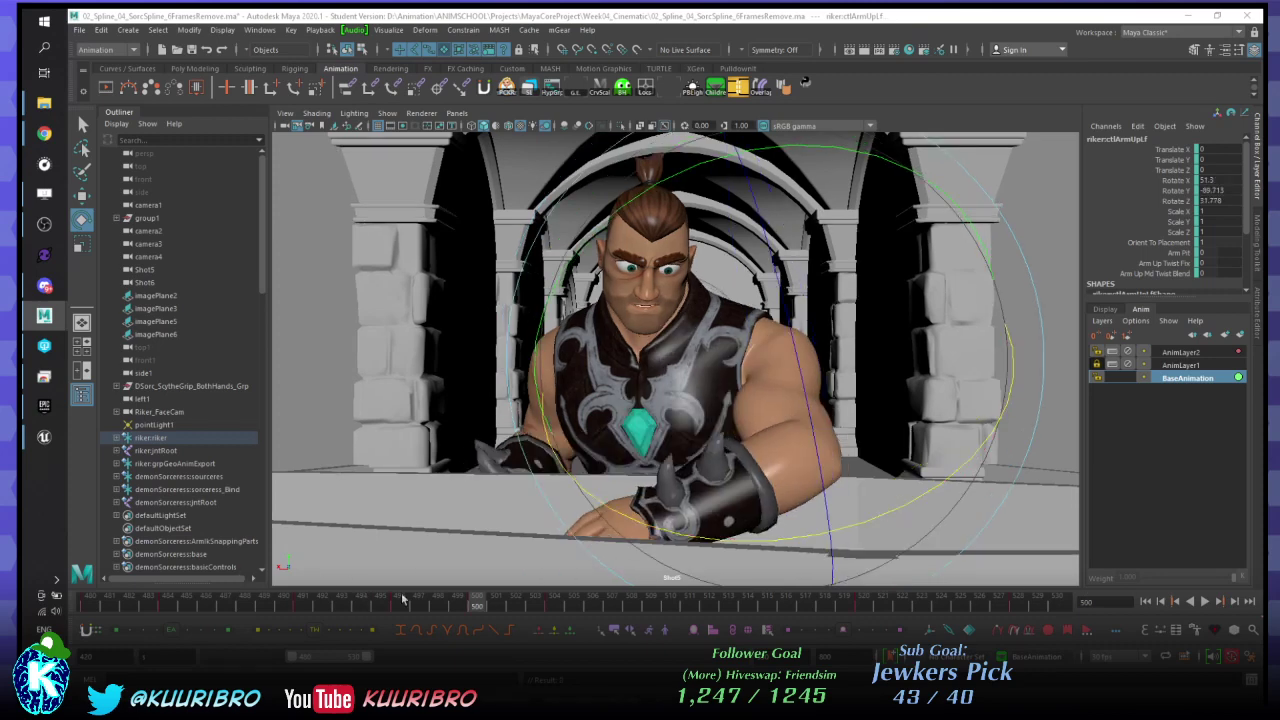
pyautogui.hotkey('ctrl', 'z')
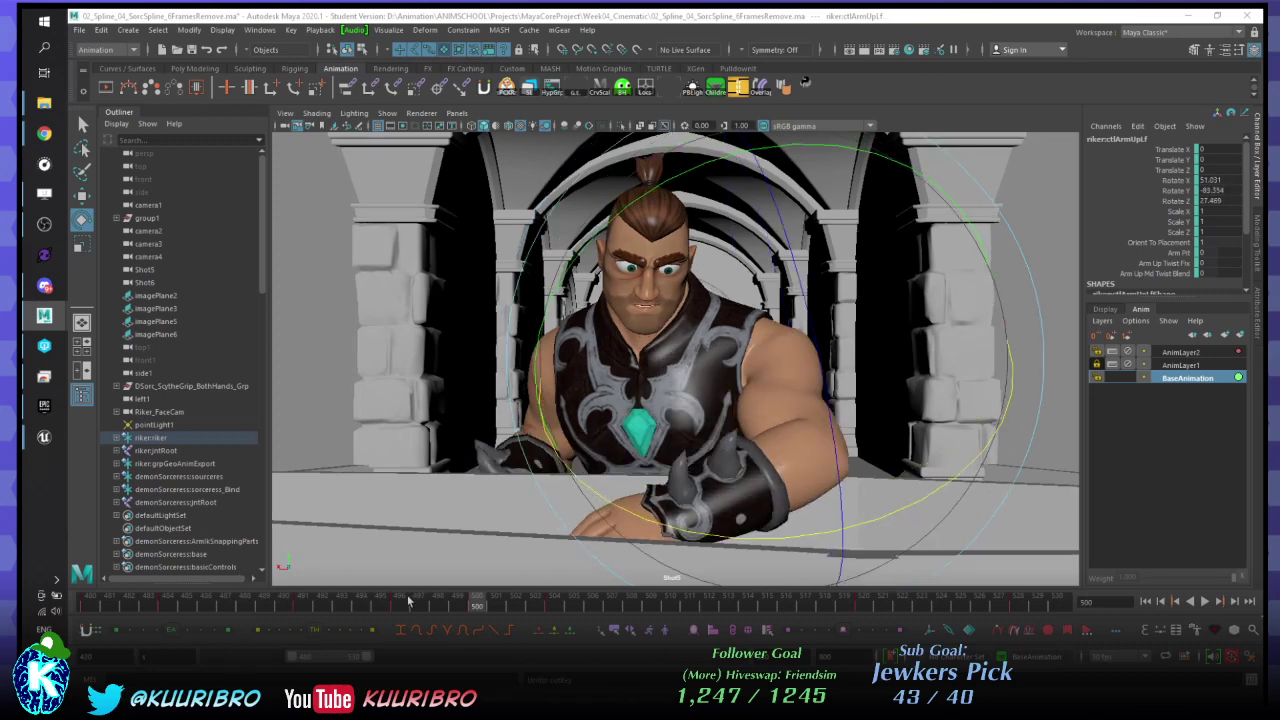
pyautogui.hotkey('ctrl', 'y')
pyautogui.moveTo(411, 603)
pyautogui.mouseDown()
pyautogui.moveTo(265, 606)
pyautogui.moveTo(629, 607)
pyautogui.mouseUp()
# - Key the arm rotation at frame 508 and tween-blend the frame 504 pose on BaseAnimation
pyautogui.press('s')
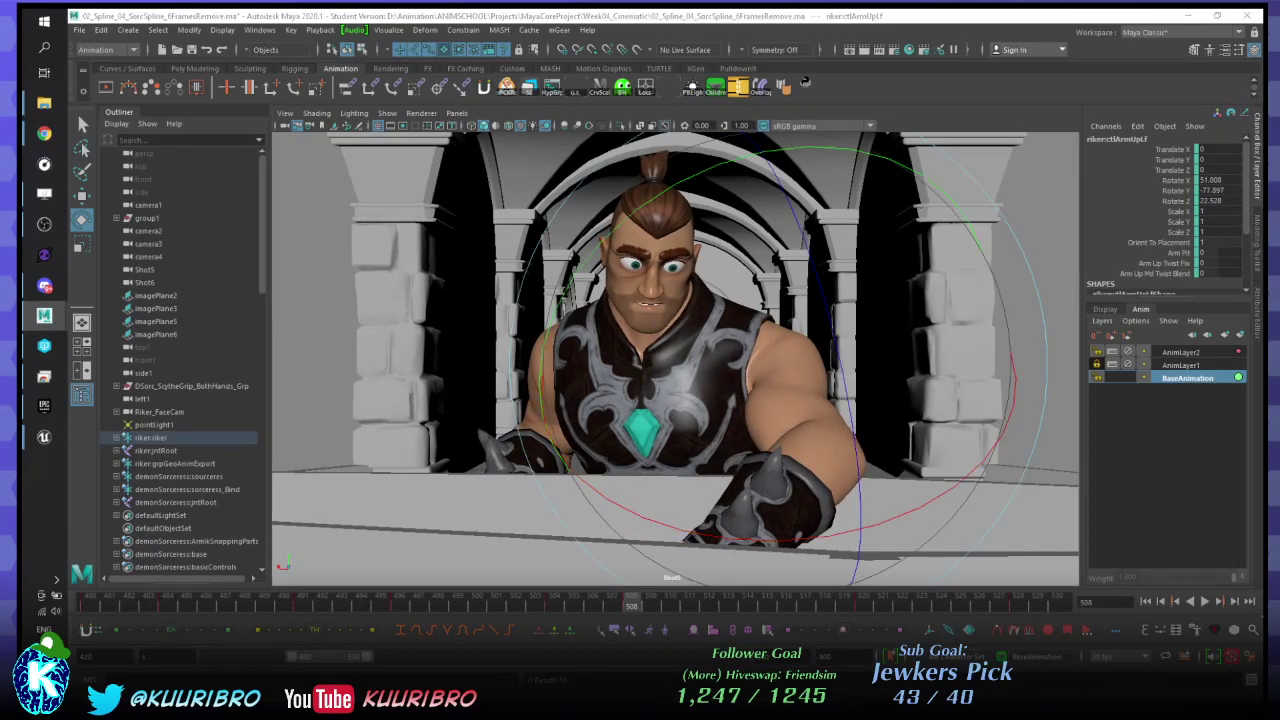
pyautogui.press(',')
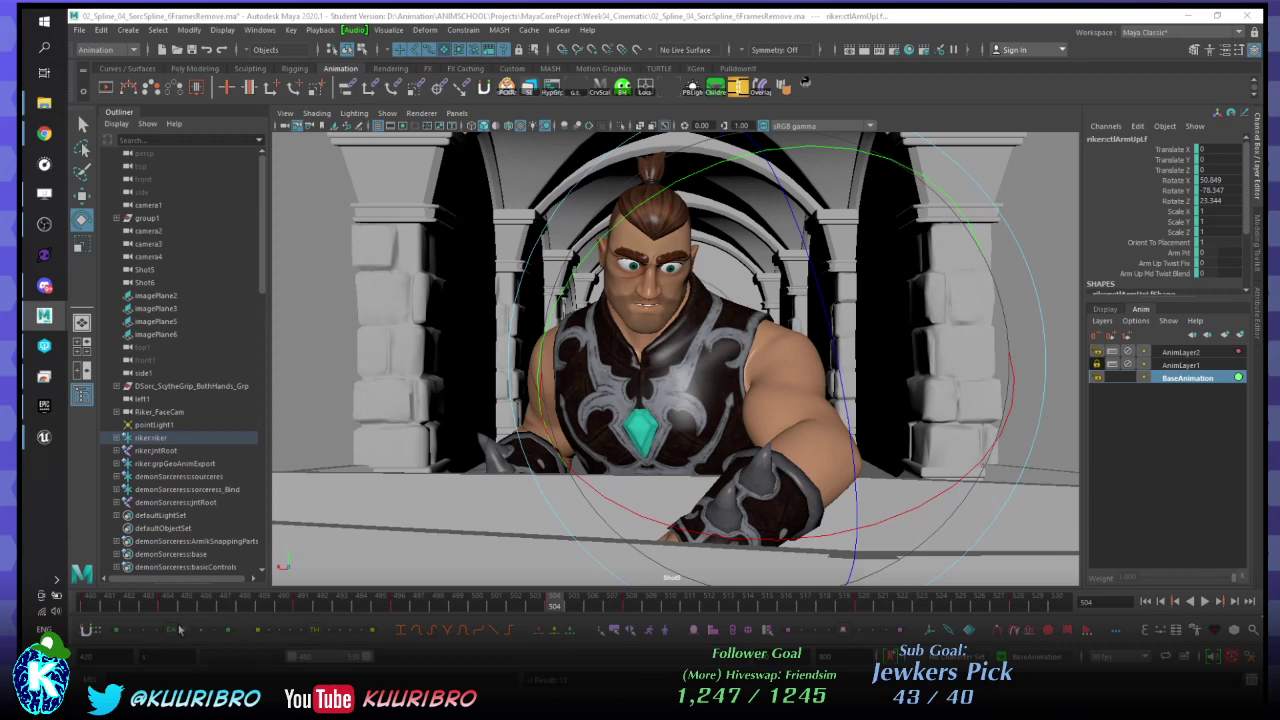
pyautogui.moveTo(172, 630)
pyautogui.mouseDown()
pyautogui.moveTo(212, 630)
pyautogui.moveTo(190, 632)
pyautogui.mouseUp()
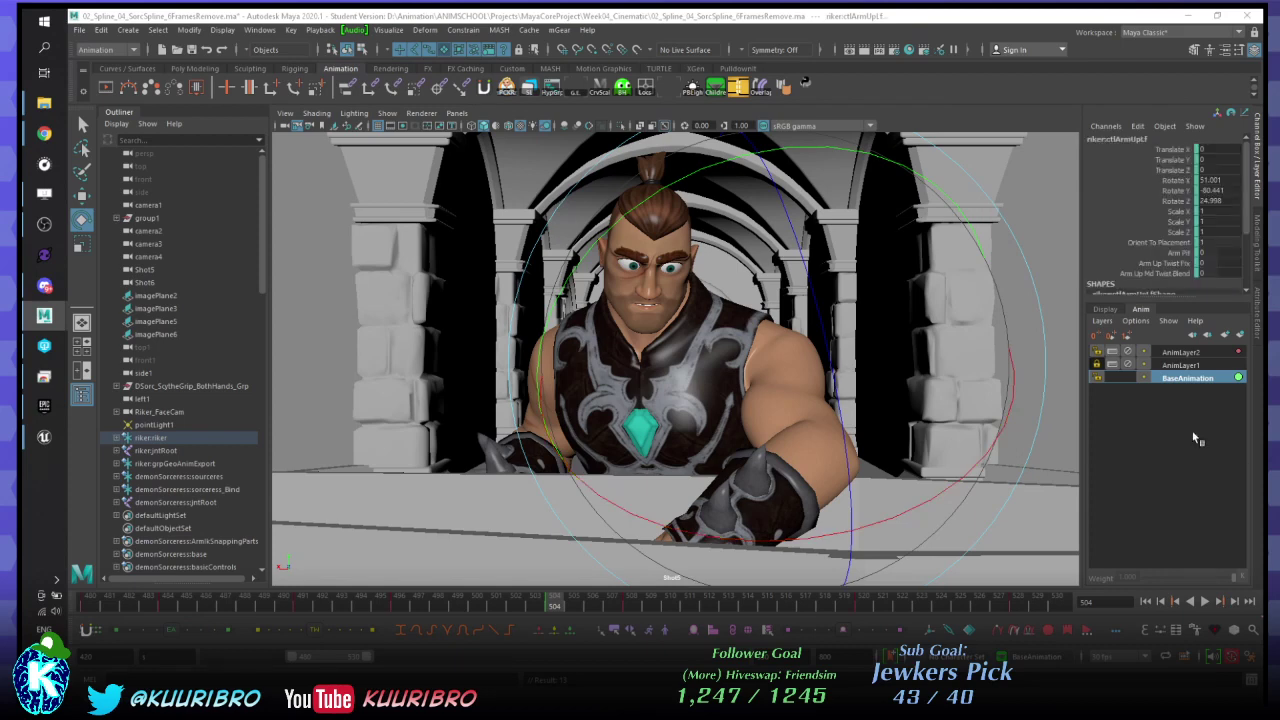
pyautogui.click(1187, 366)
pyautogui.click(1175, 378)
# - Rotate the arm slightly left at frame 504 and ease it toward the neighbouring key
pyautogui.moveTo(800, 539); pyautogui.dragTo(765, 545)
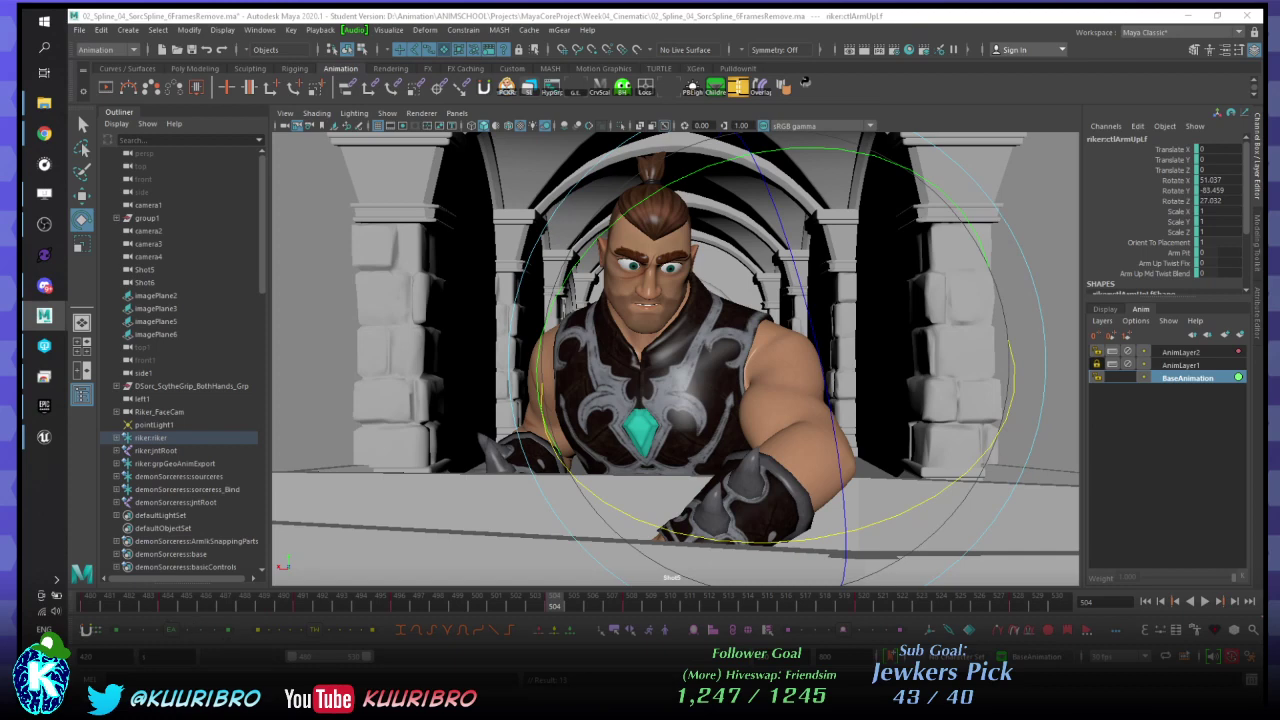
pyautogui.click(196, 631)
pyautogui.click(195, 631)
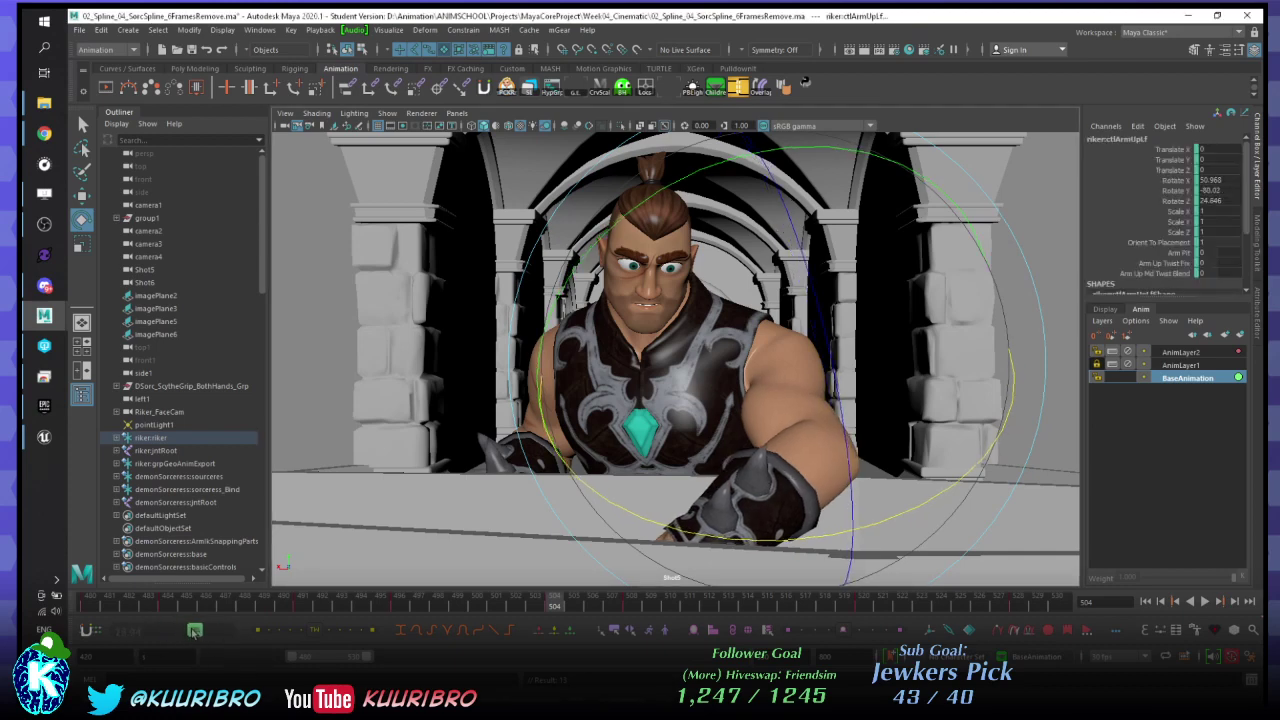
pyautogui.moveTo(193, 631); pyautogui.dragTo(191, 631)
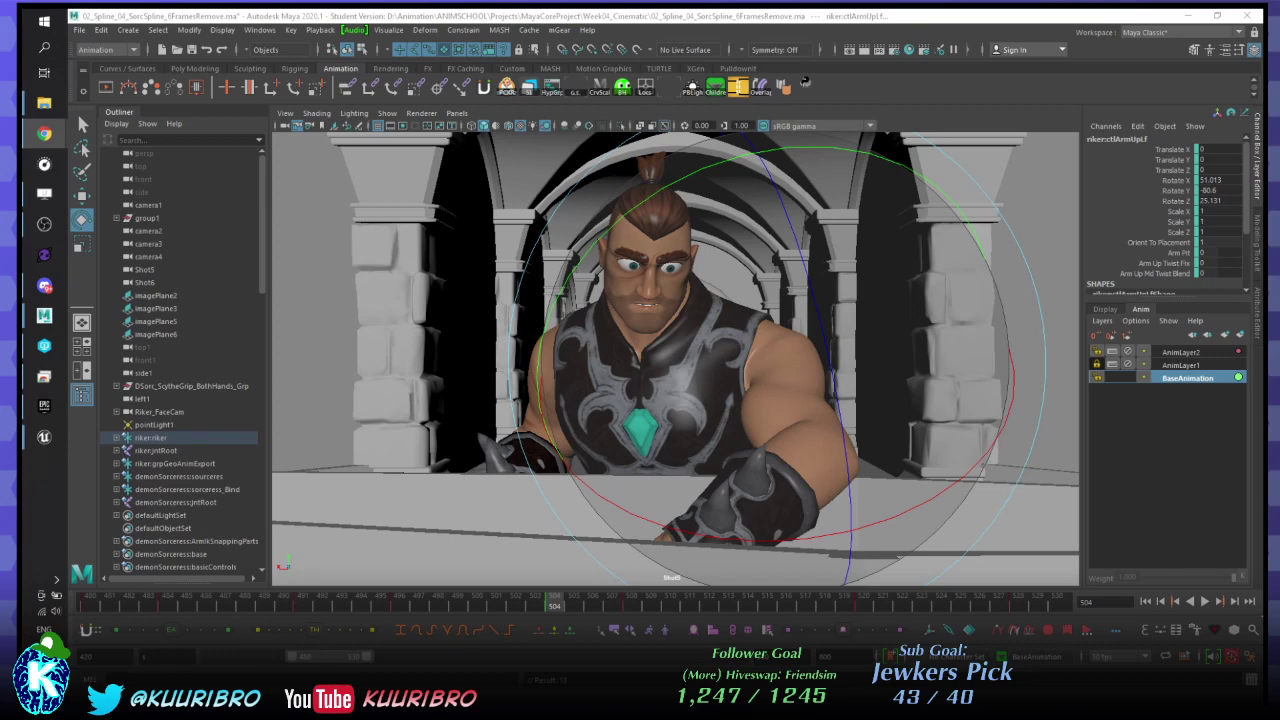
# - Play back the reworked arm motion and stop at frame 494
pyautogui.click(848, 14)
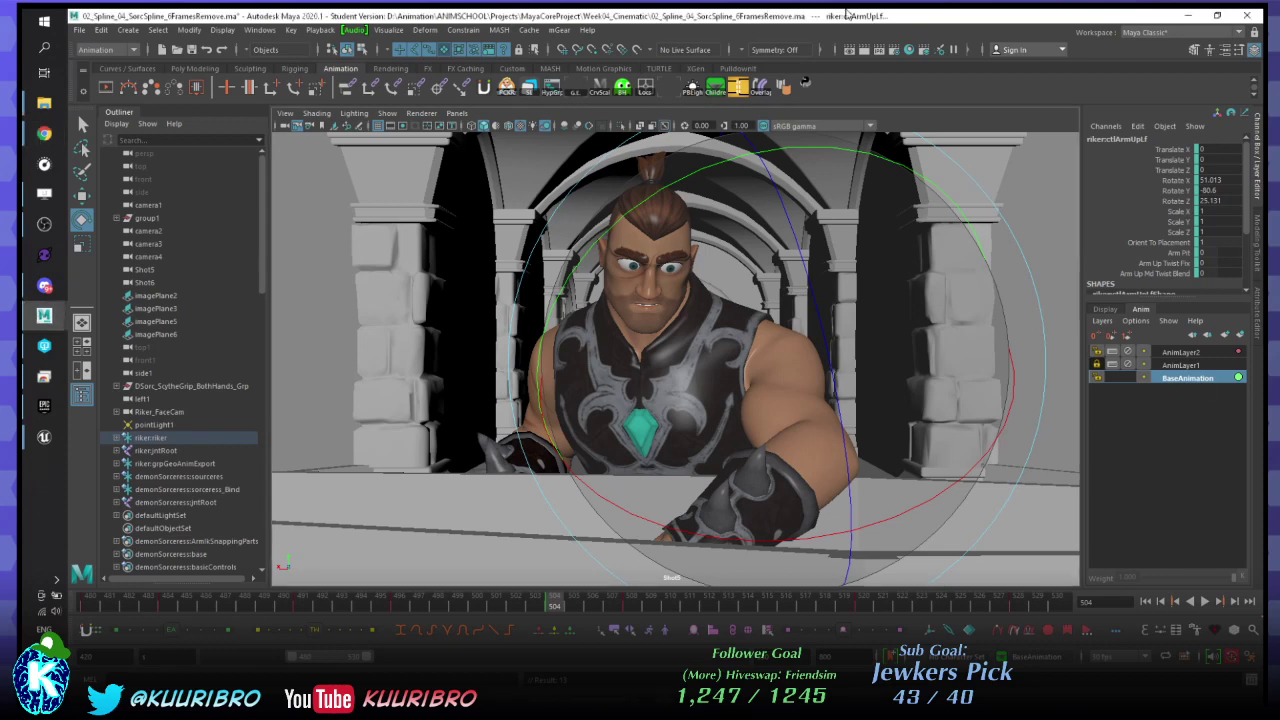
pyautogui.hotkey('alt', 'v')
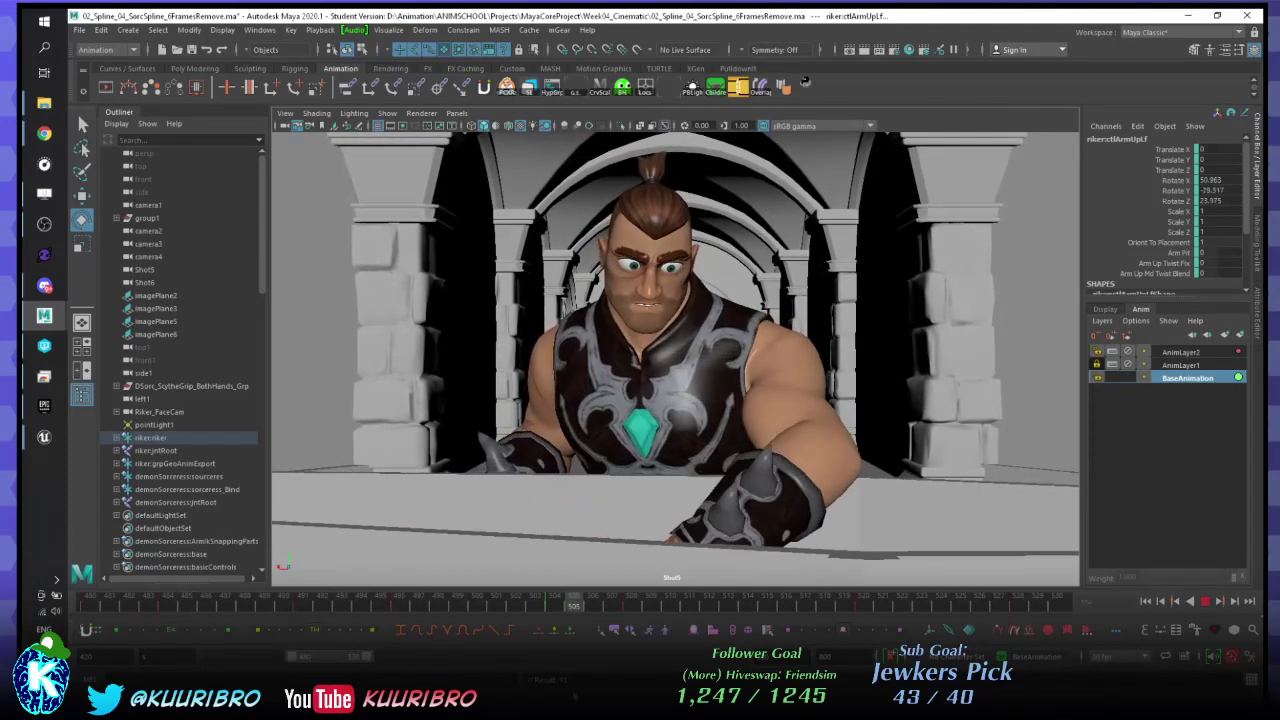
pyautogui.hotkey('alt', 'v')
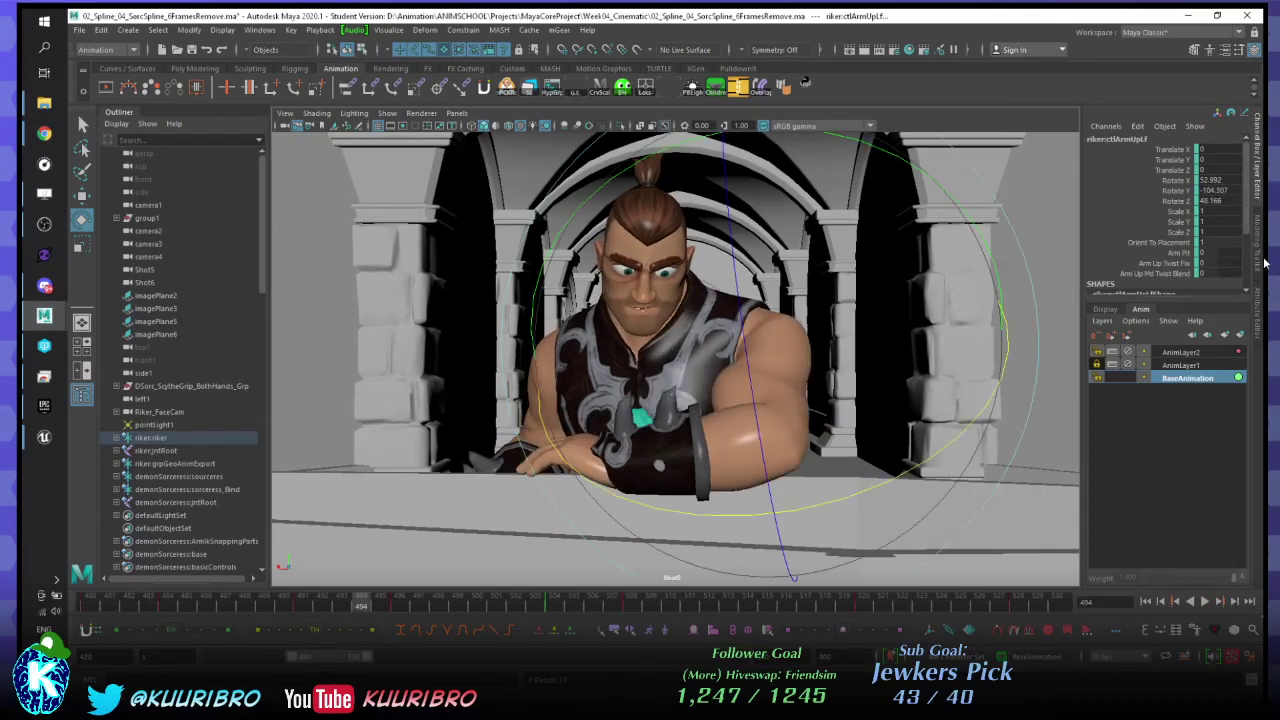
# - With AnimLayer2 active, play the shot and scrub to frame 510
pyautogui.click(1182, 352)
pyautogui.hotkey('alt', 'v')
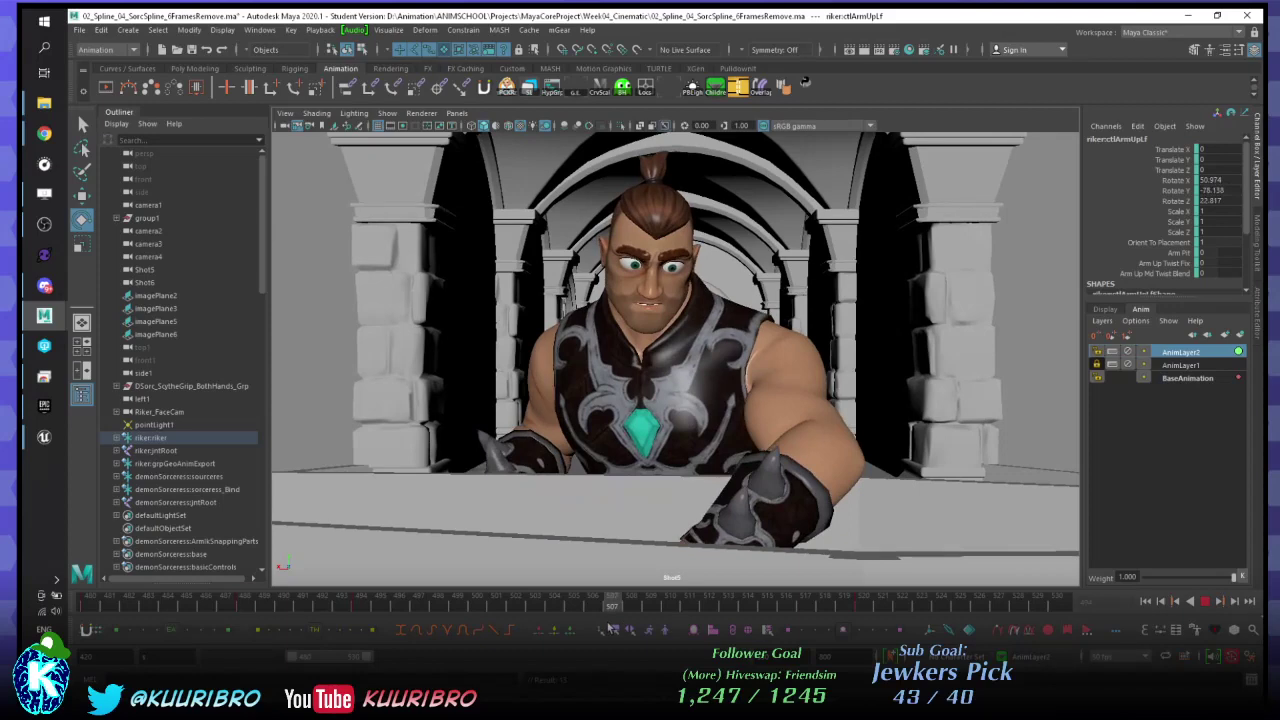
pyautogui.moveTo(609, 627); pyautogui.dragTo(674, 601)
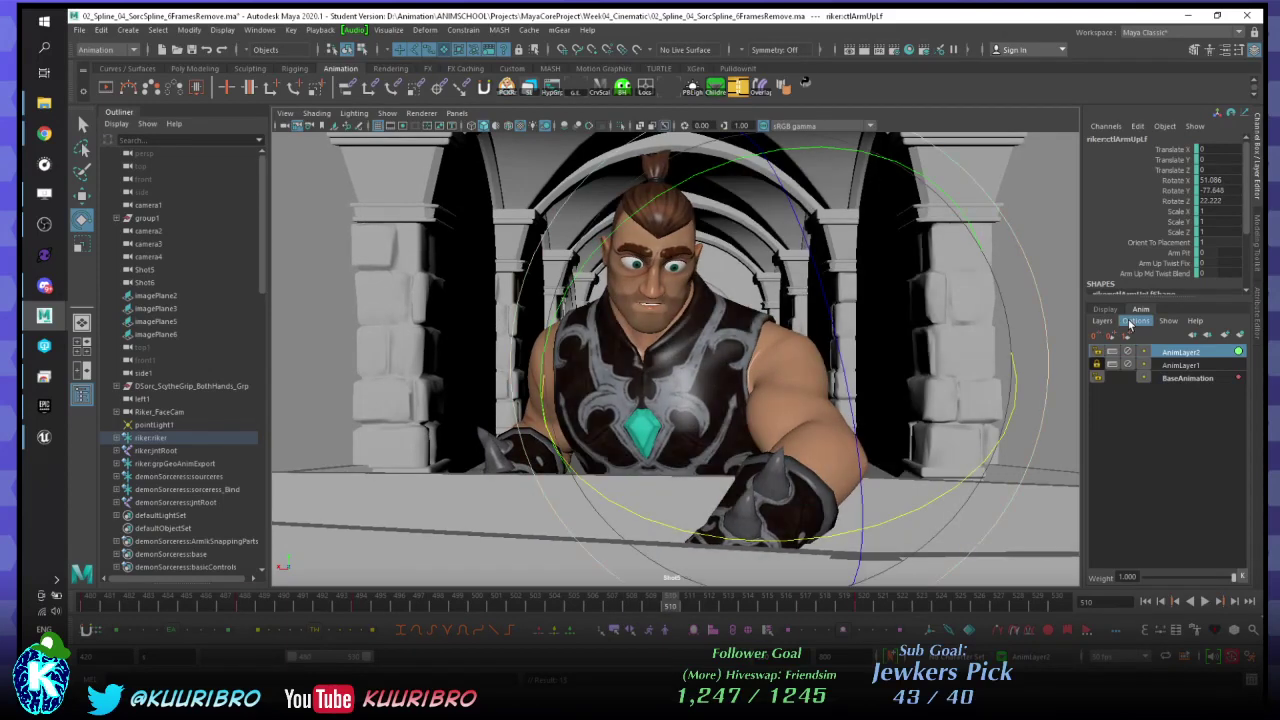
# - Add a zero key on AnimLayer2 at frame 508 and play it back
pyautogui.click(1201, 380)
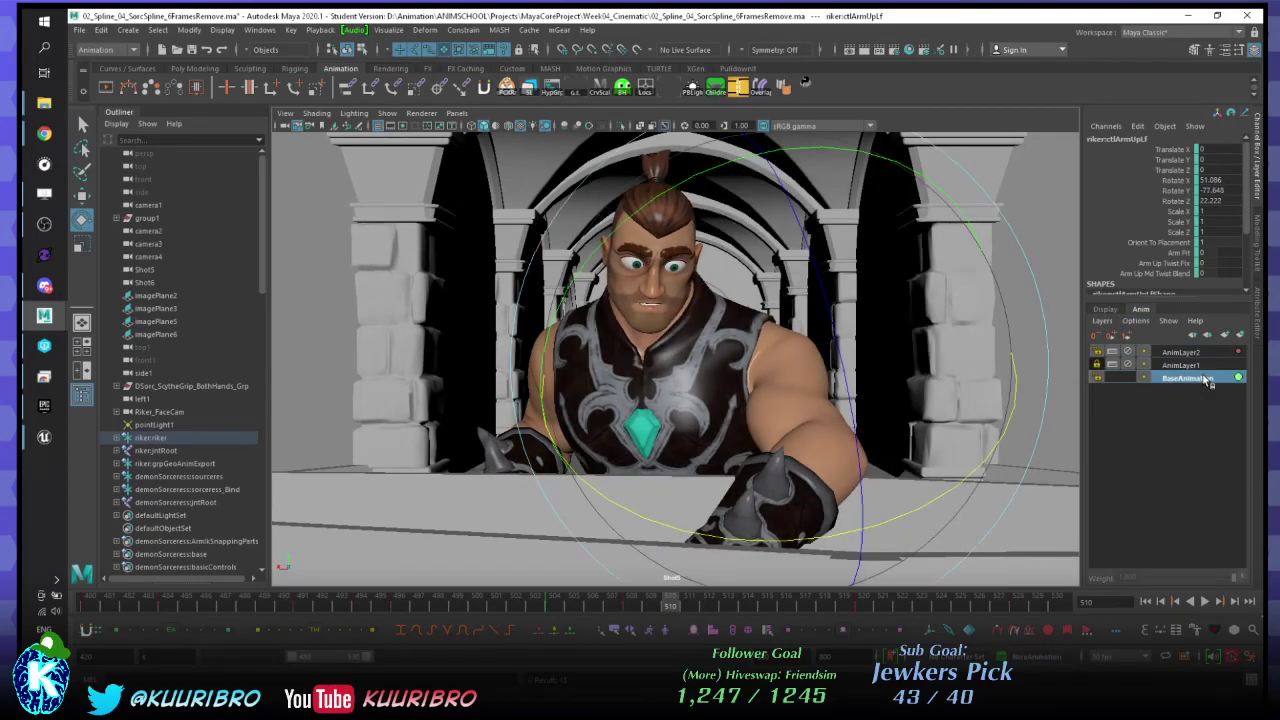
pyautogui.hotkey('alt', ',')
pyautogui.hotkey('alt', ',')
pyautogui.click(1173, 352)
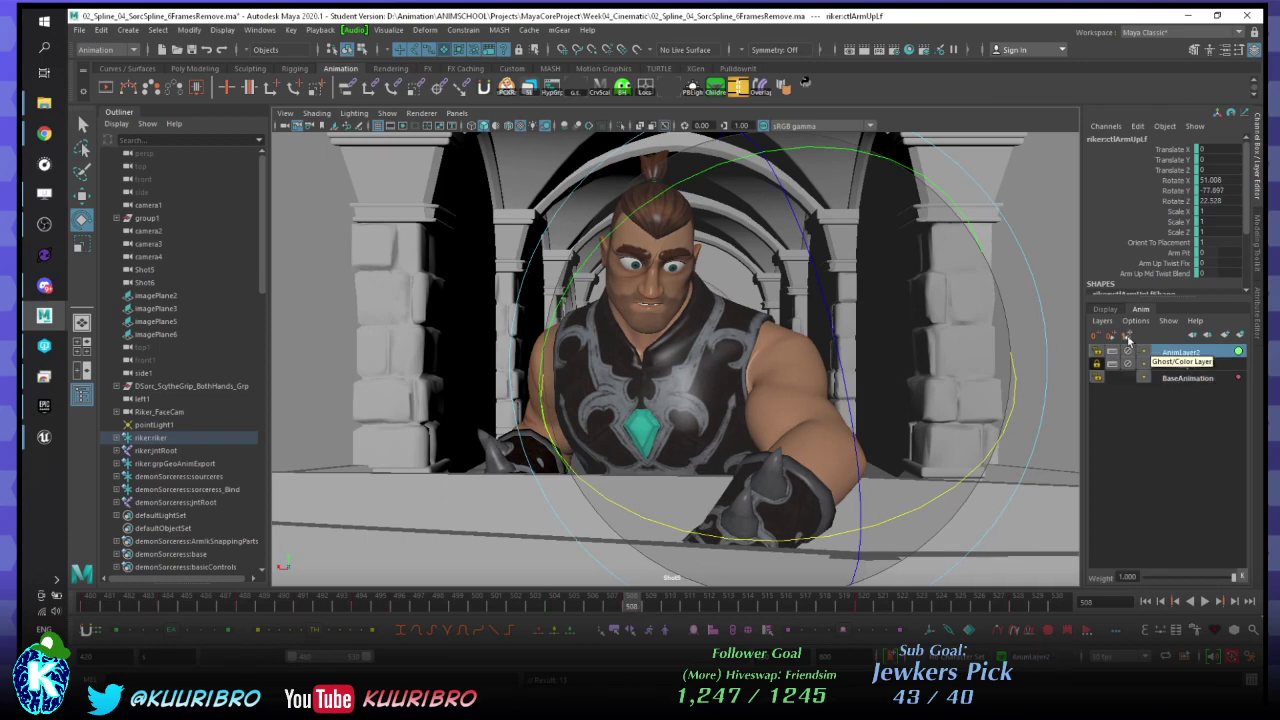
pyautogui.click(1096, 338)
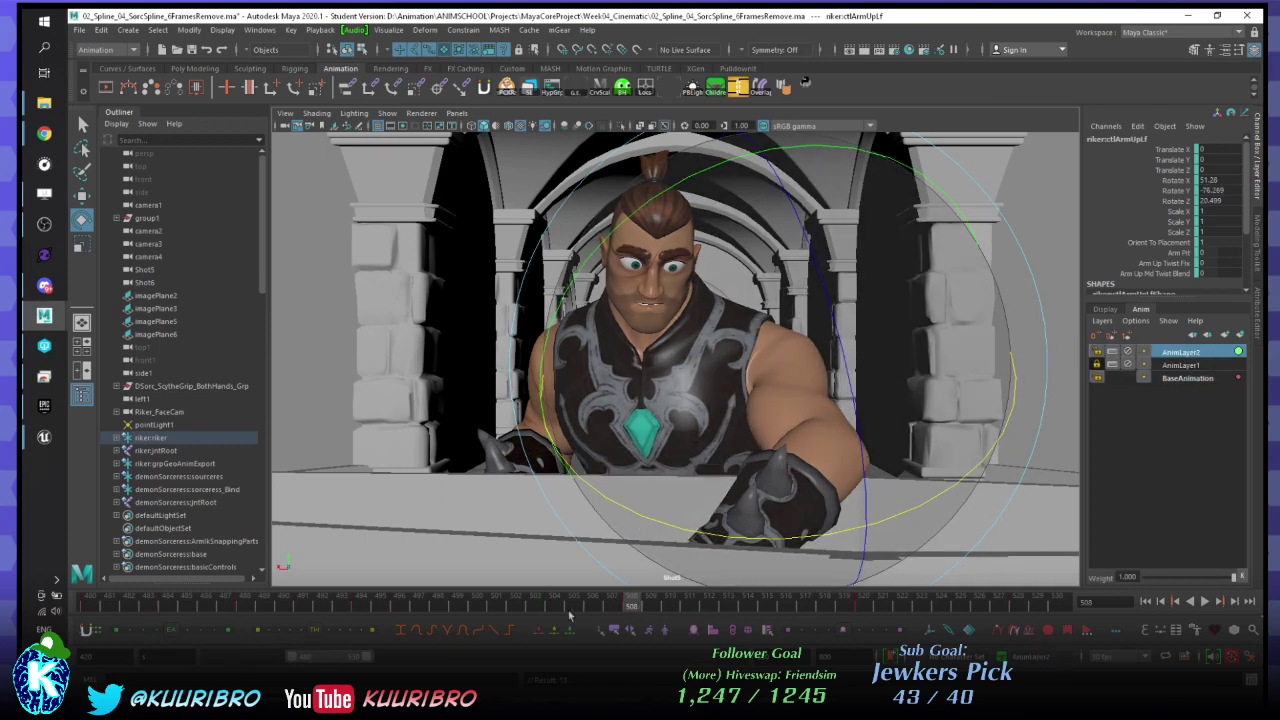
pyautogui.hotkey('alt', 'v')
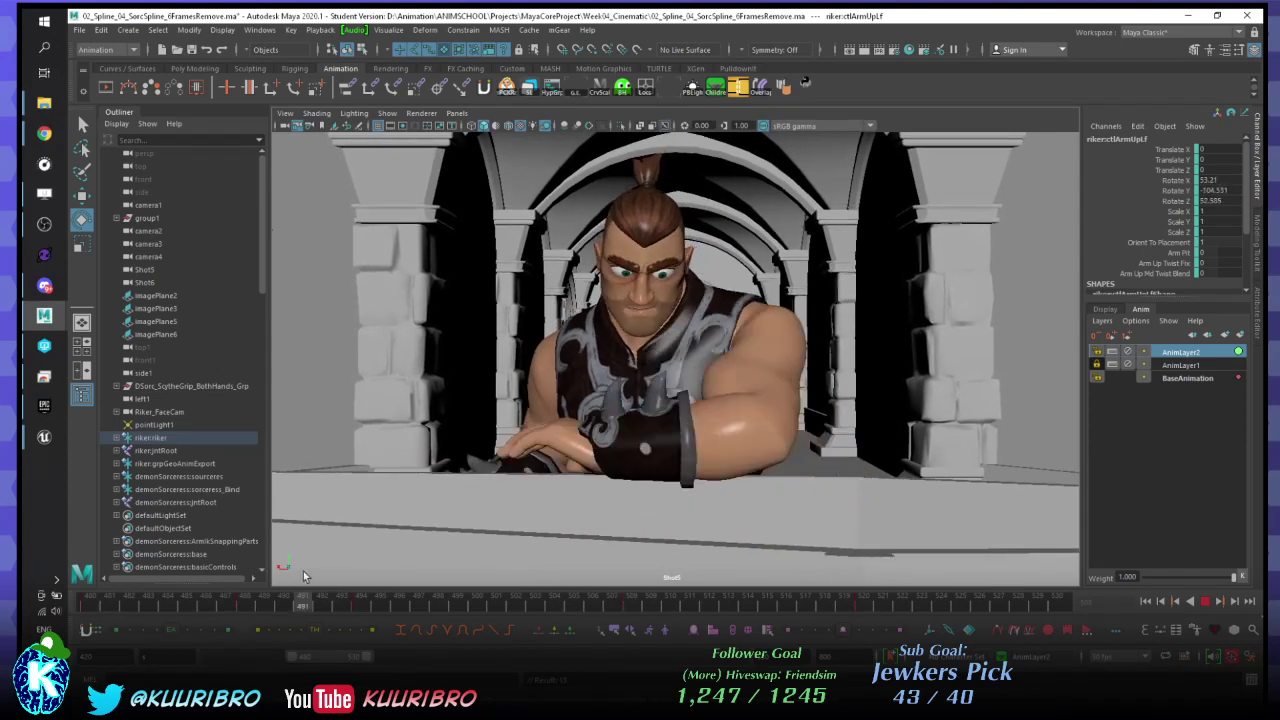
pyautogui.hotkey('alt', 'v')
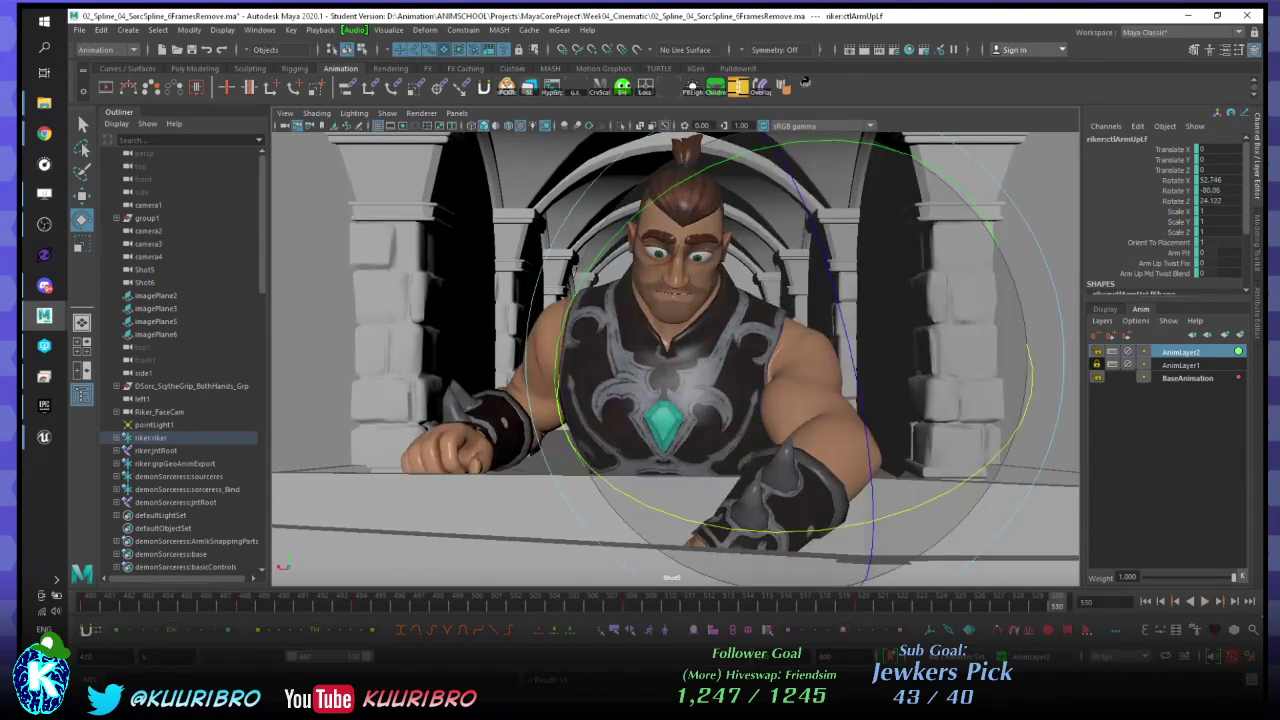
# - Ease the arm pose at frame 508 toward the next key, replay, and pickwalk to ctlArmLoLf
pyautogui.hotkey('alt', 'Tab')
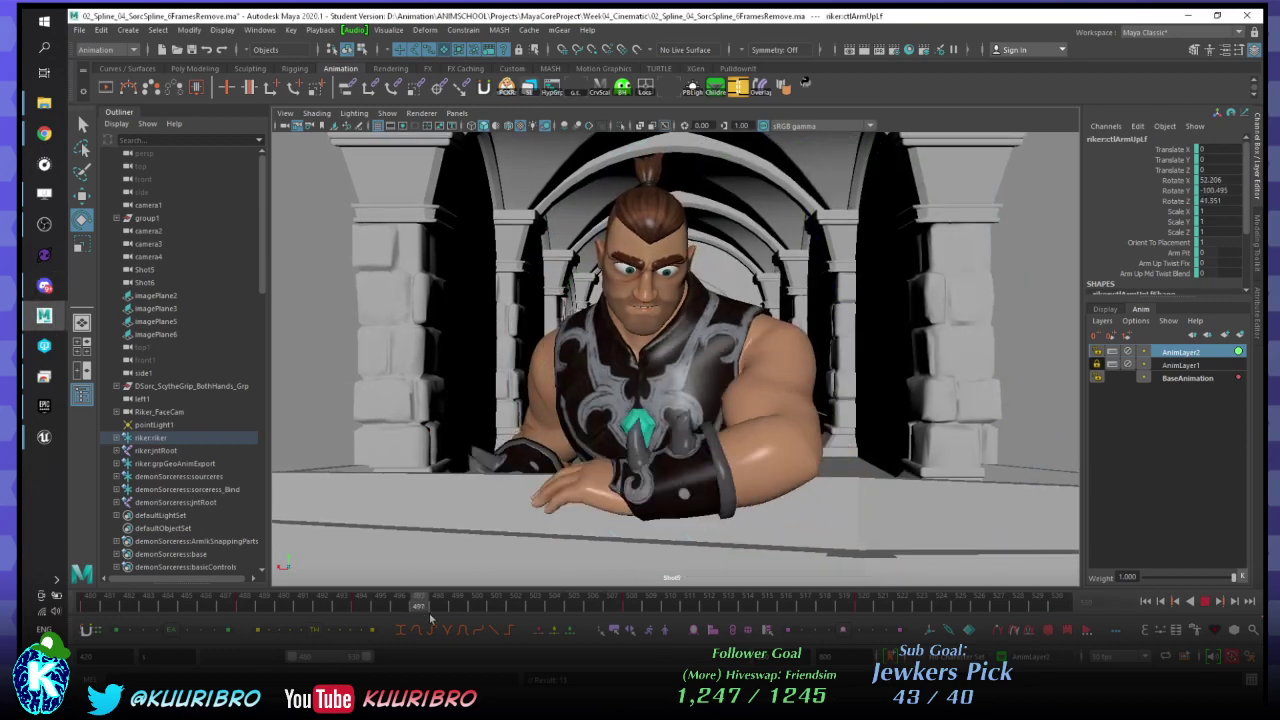
pyautogui.press('Escape')
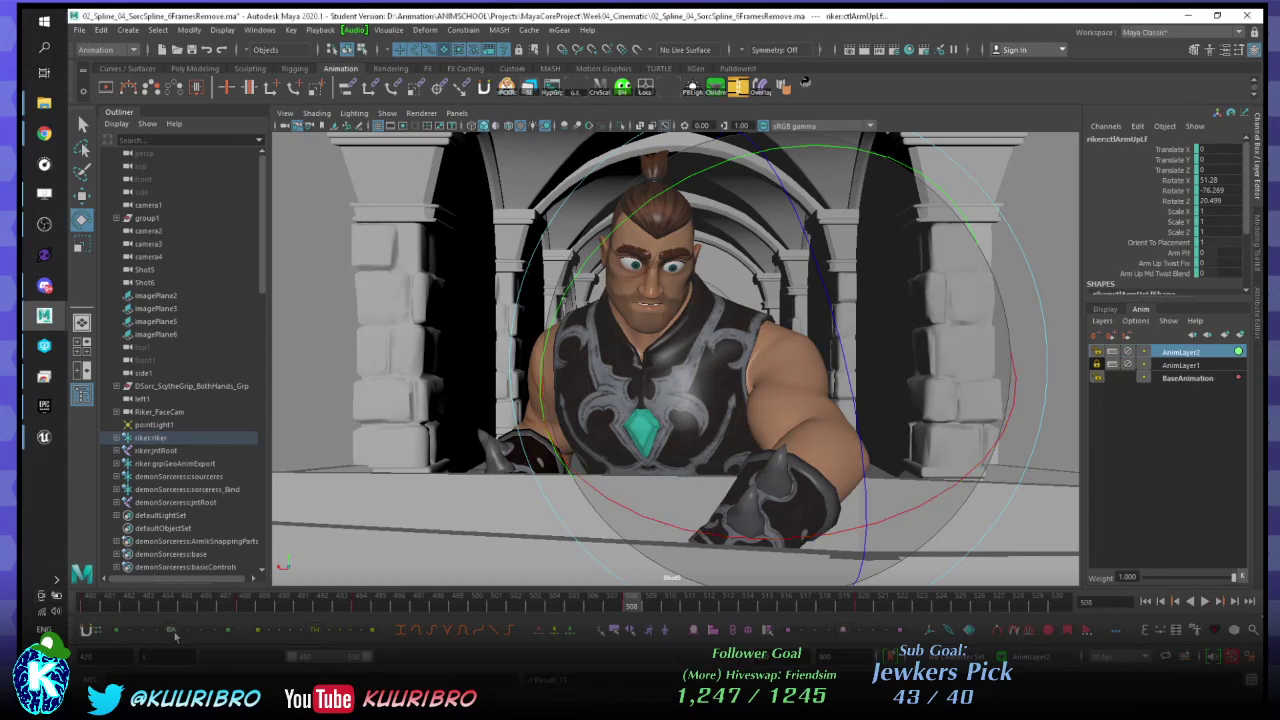
pyautogui.moveTo(174, 633); pyautogui.dragTo(203, 633)
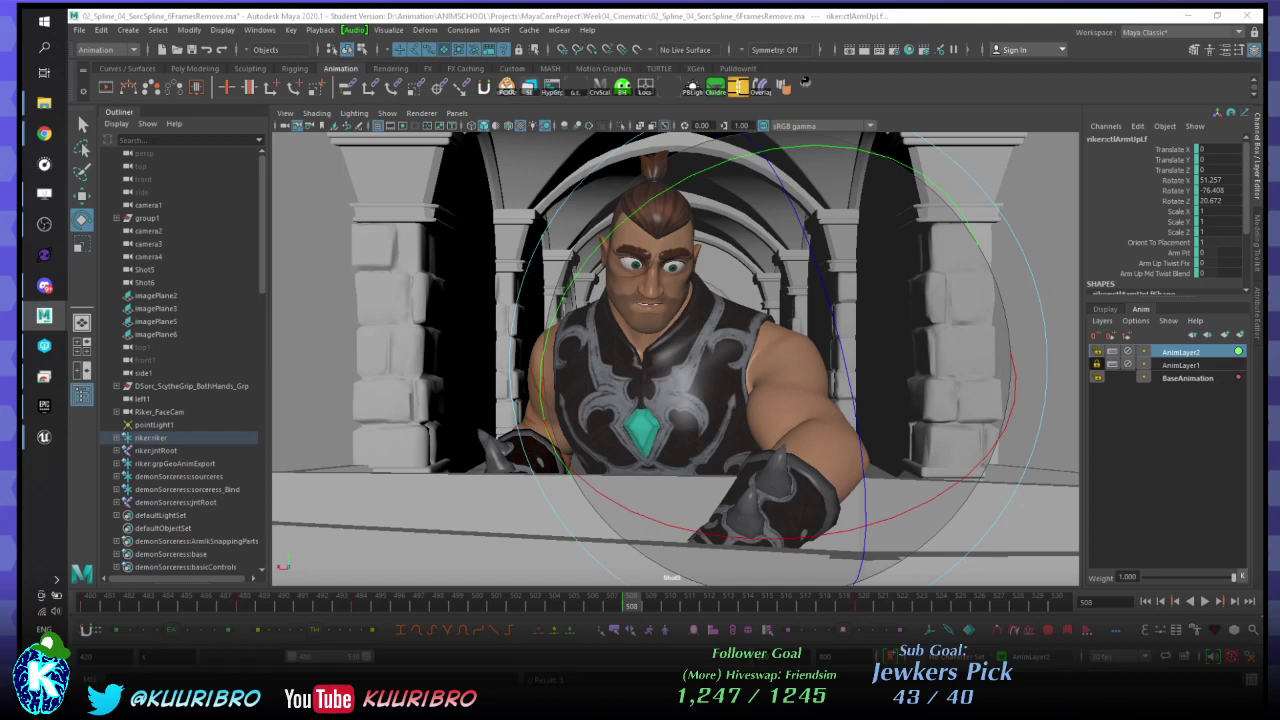
pyautogui.hotkey('alt', 'v')
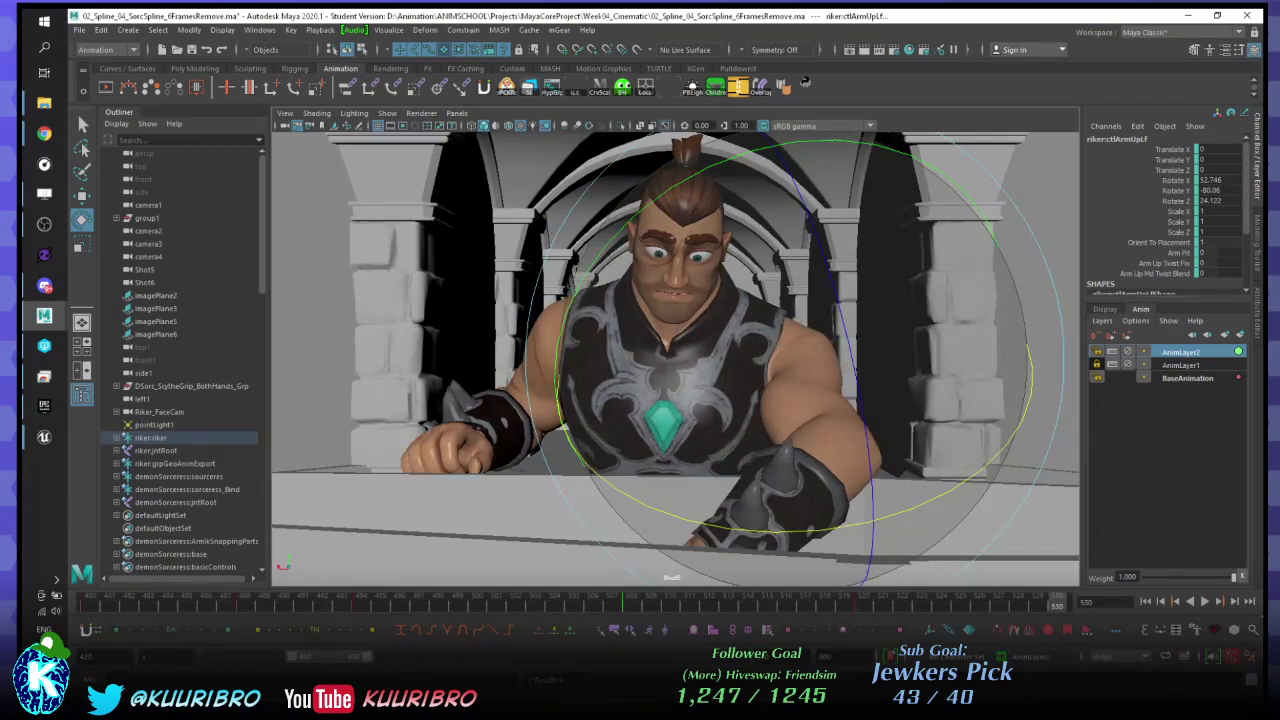
pyautogui.press('Down')
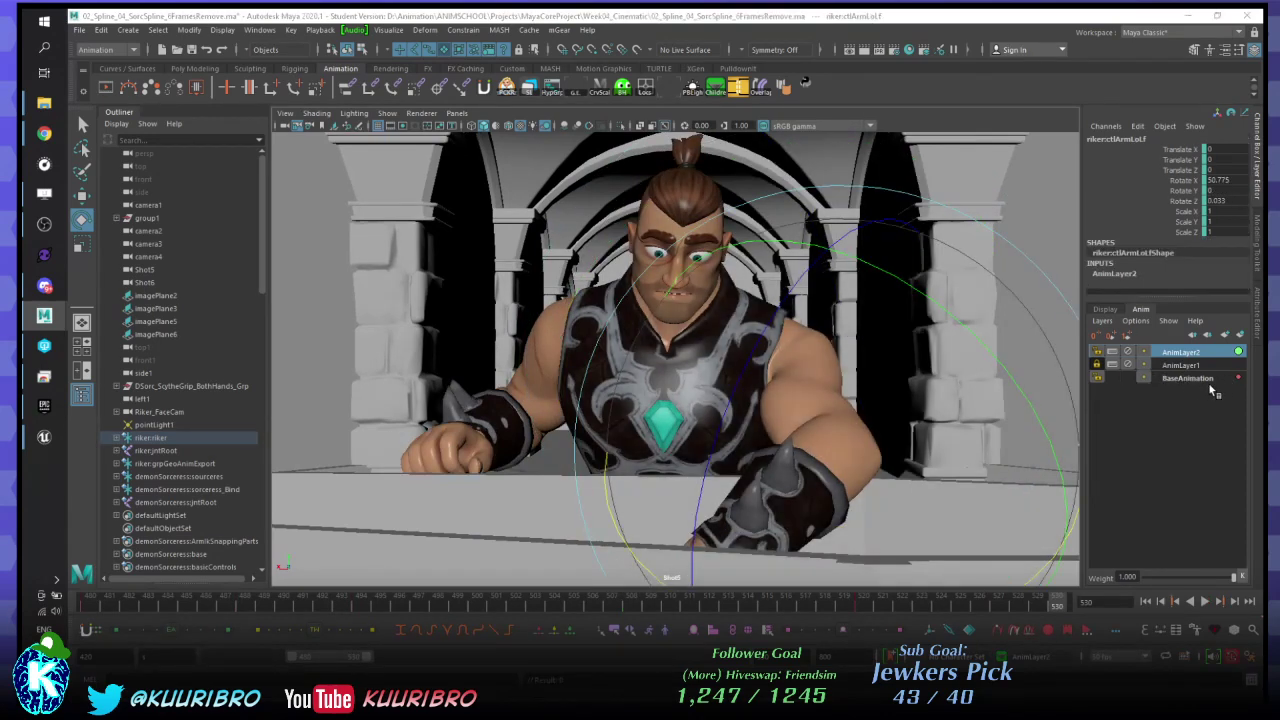
pyautogui.click(1203, 380)
pyautogui.click(1189, 356)
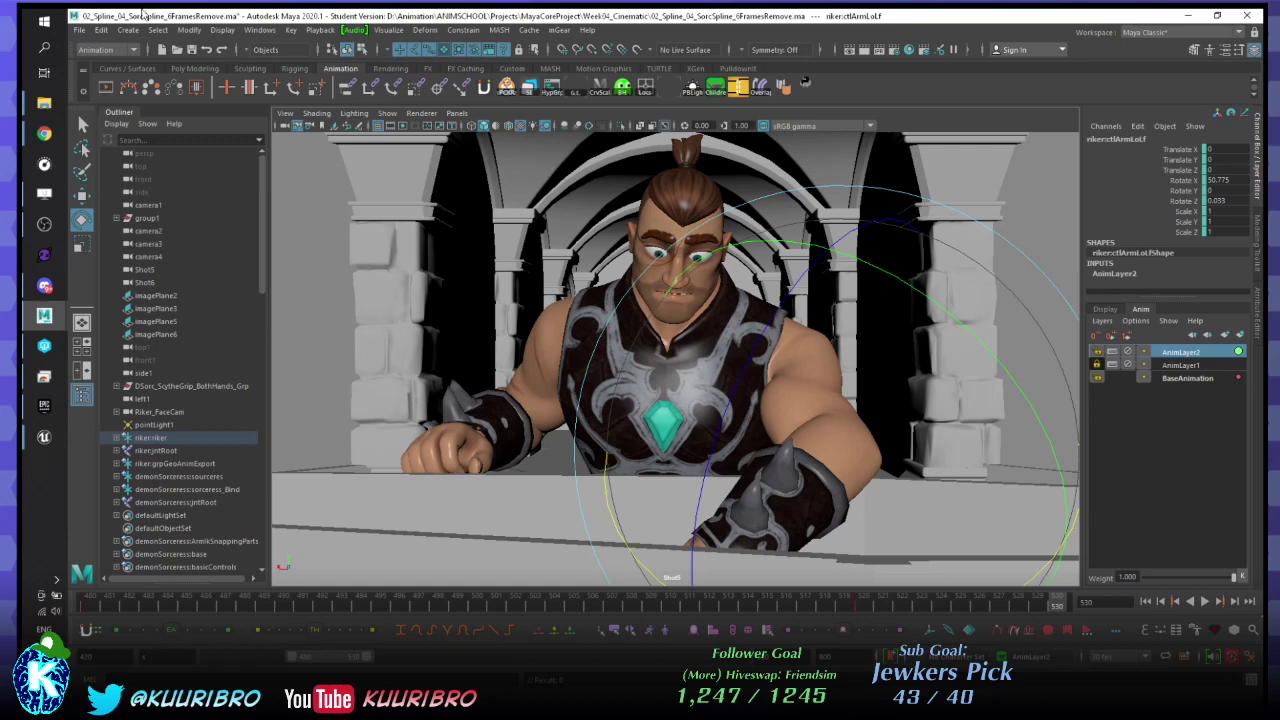
pyautogui.click(219, 607)
pyautogui.hotkey('alt', 'v')
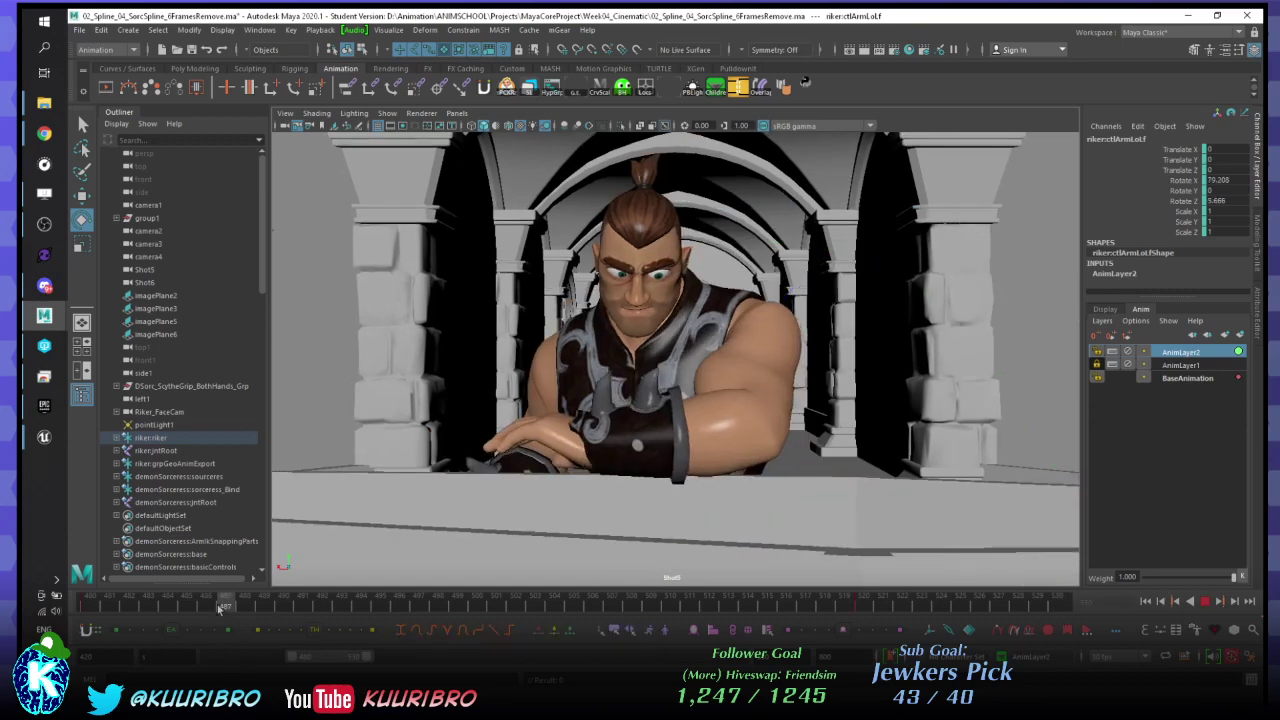
pyautogui.hotkey('alt', 'v')
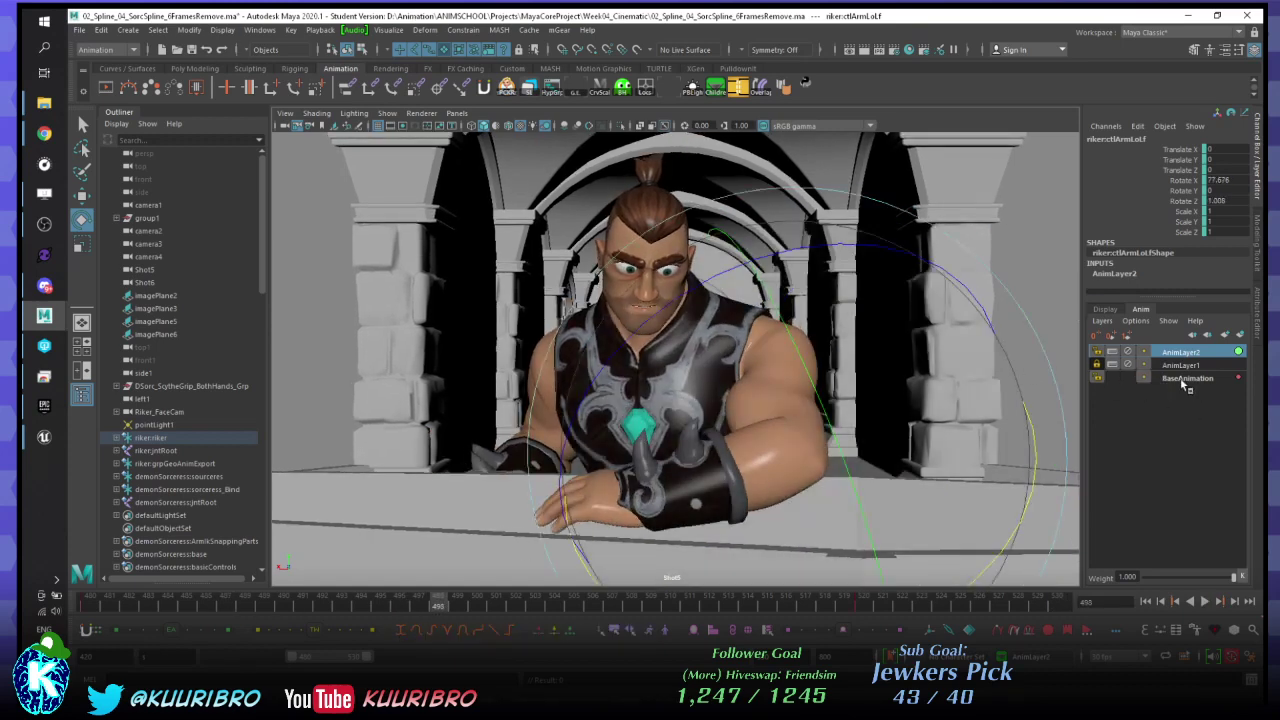
pyautogui.click(1187, 377)
pyautogui.click(1182, 352)
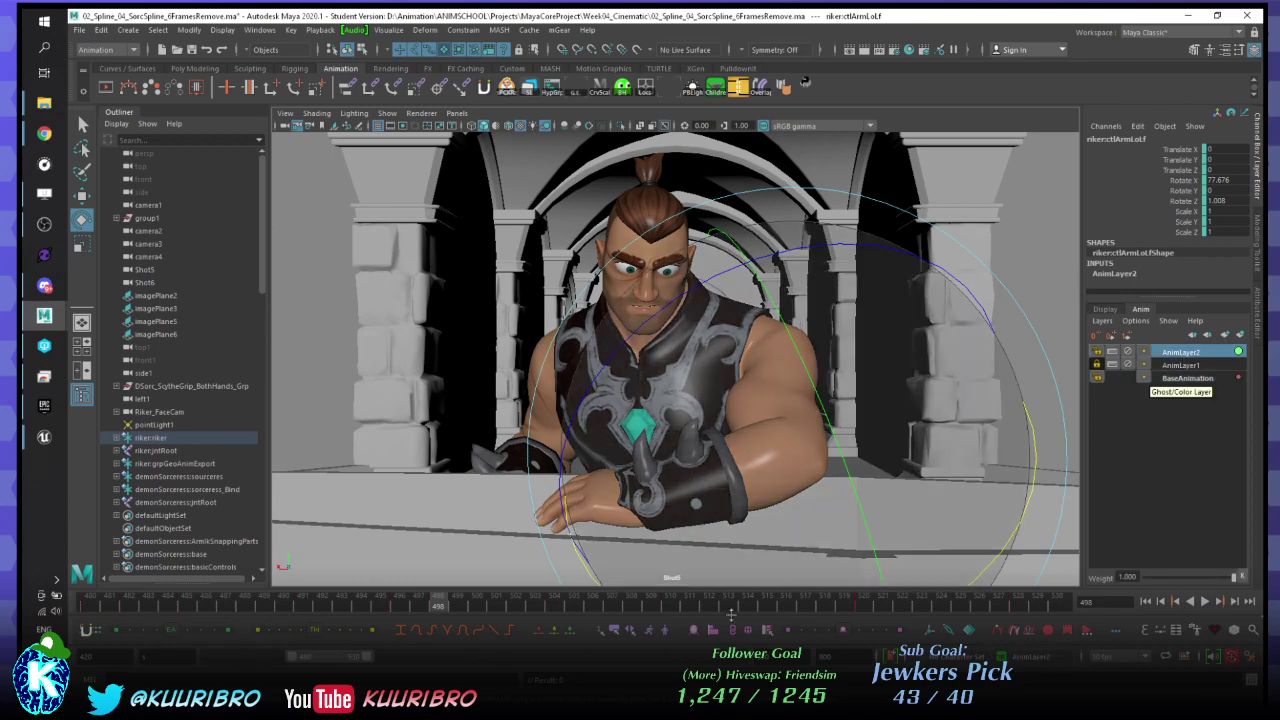
pyautogui.click(381, 606)
pyautogui.hotkey('alt', 'v')
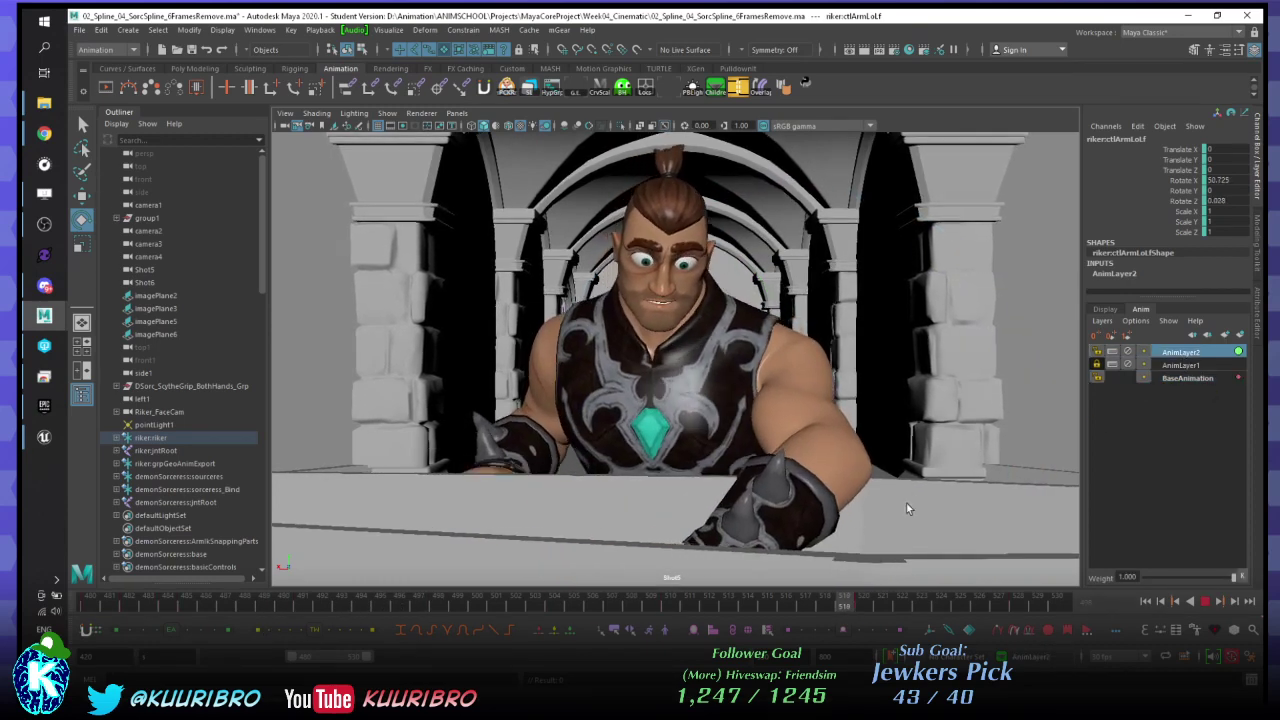
pyautogui.hotkey('alt', 'v')
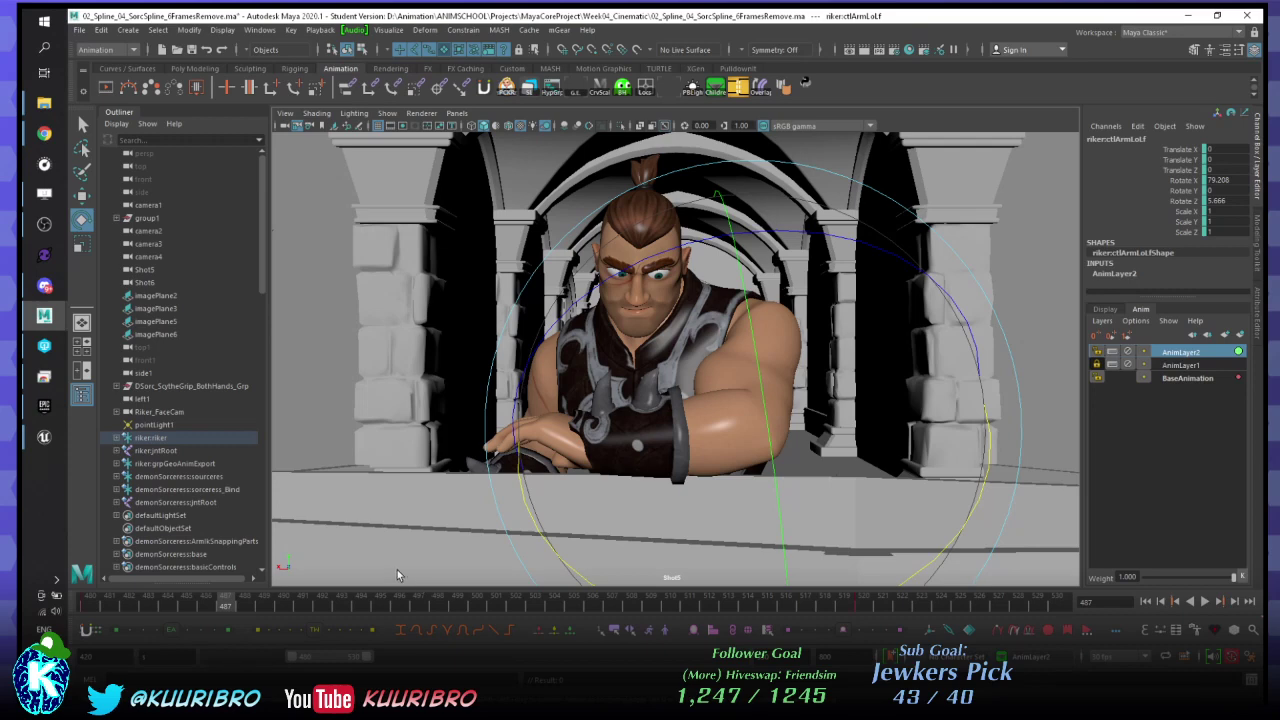
pyautogui.rightClick(1175, 362)
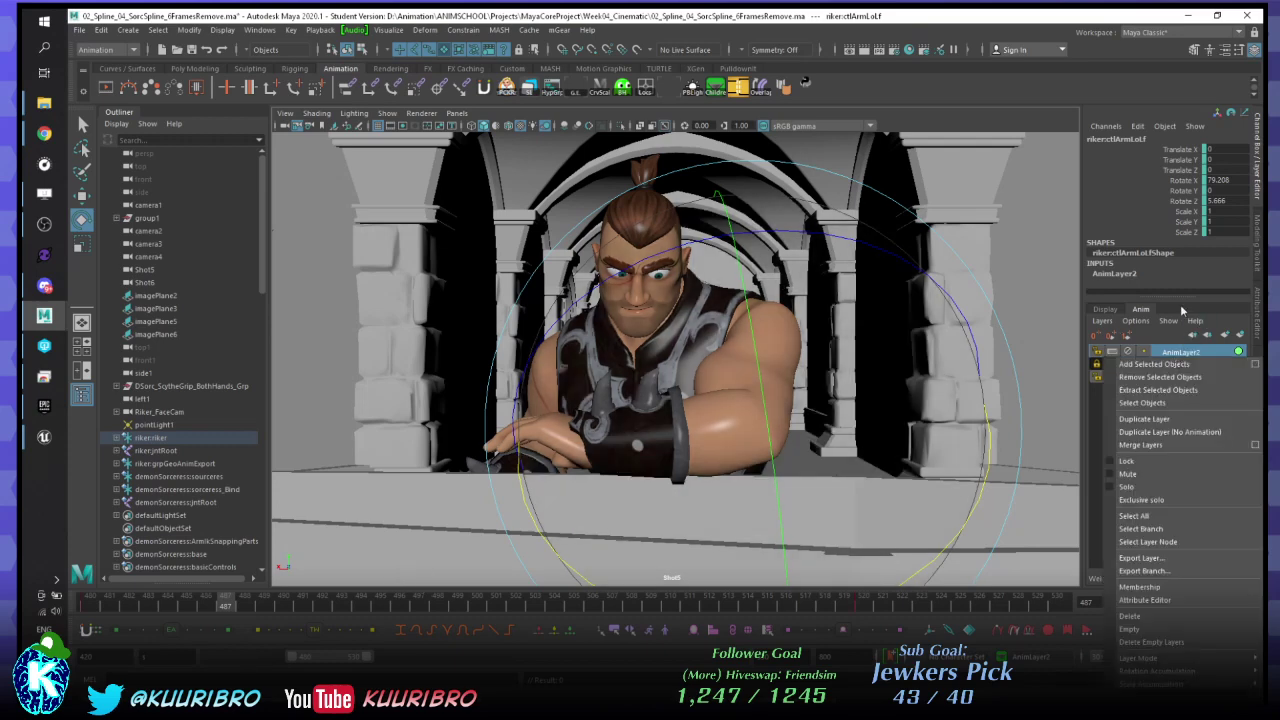
pyautogui.click(885, 14)
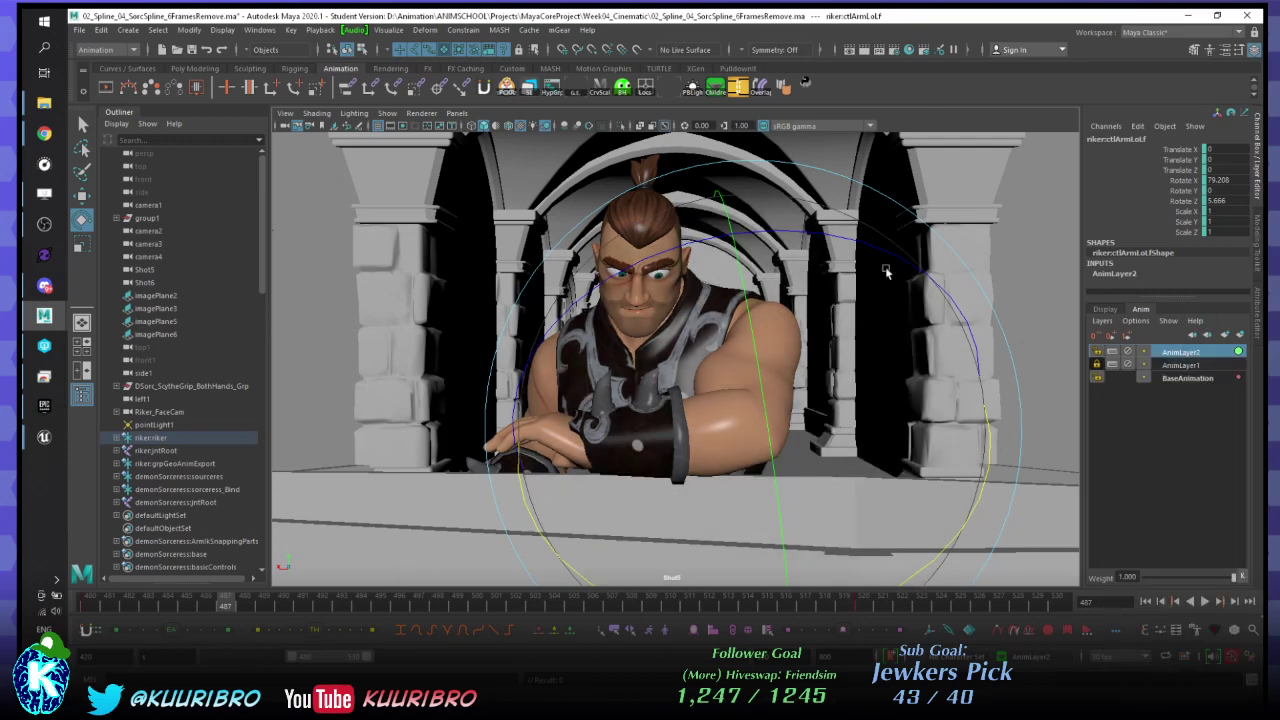
pyautogui.hotkey('alt', 'v')
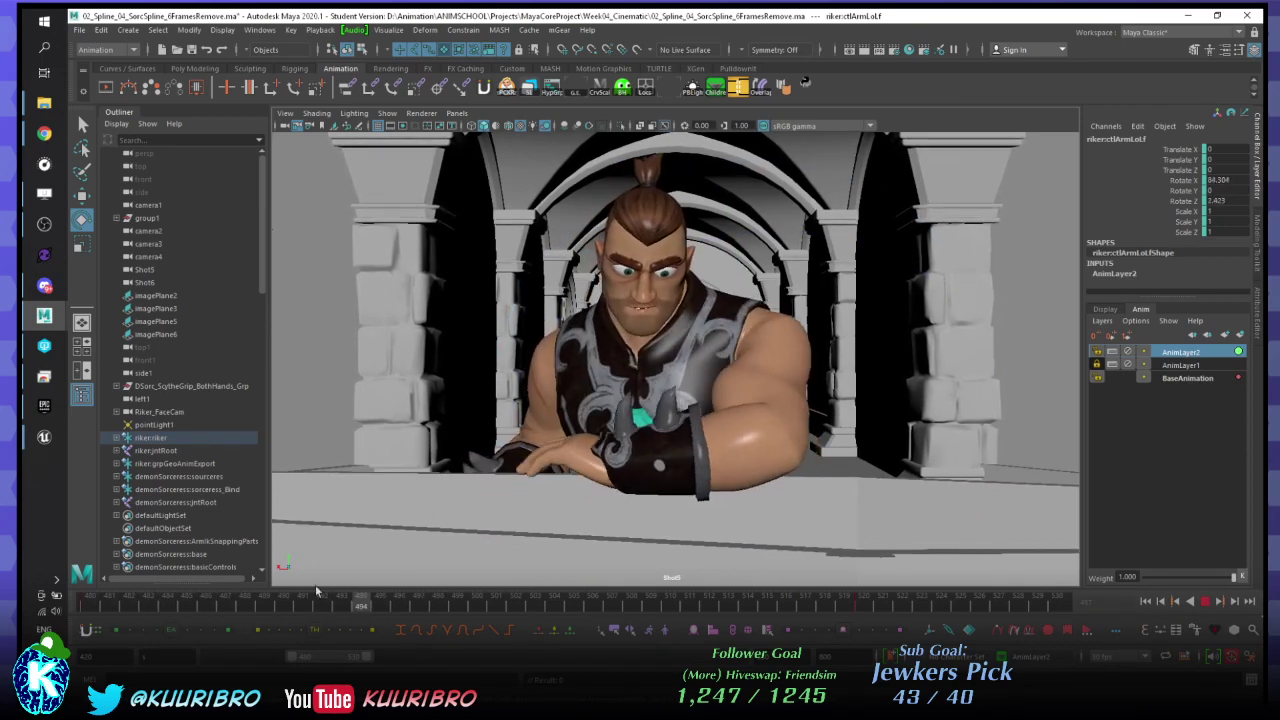
# - Check frames 488–493 and rotate the left forearm at frame 492
pyautogui.click(244, 606)
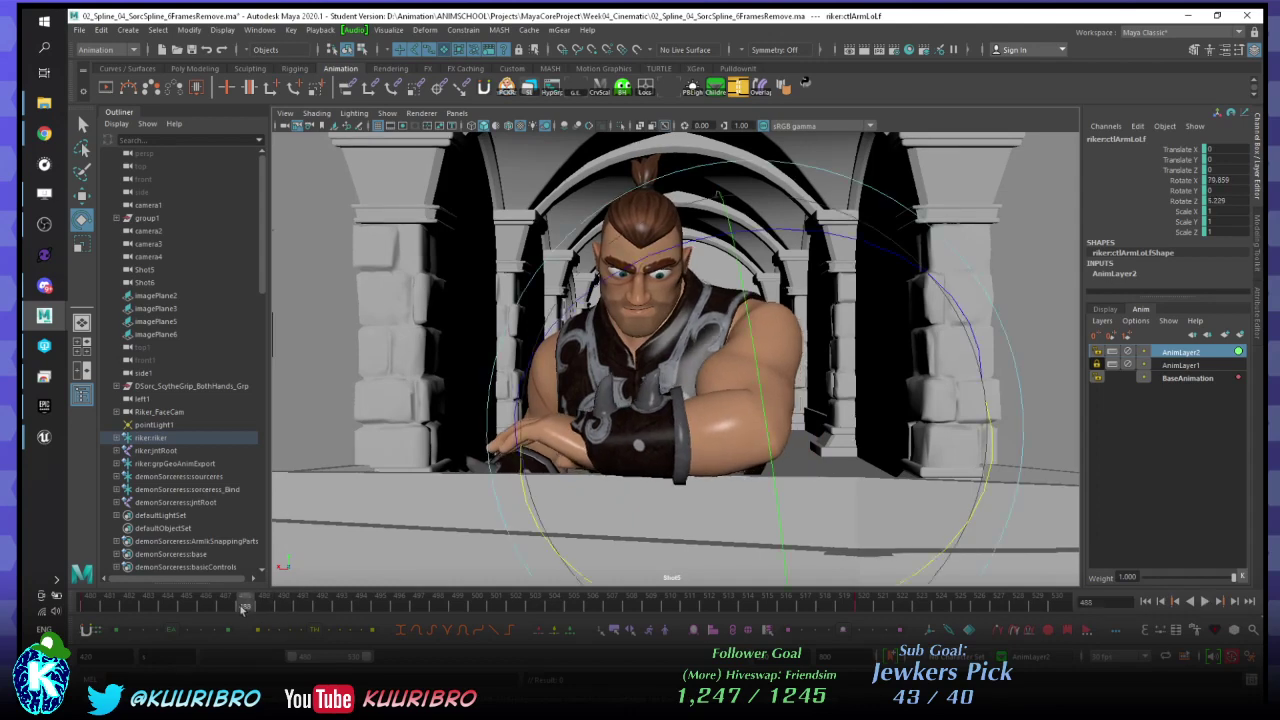
pyautogui.moveTo(259, 607); pyautogui.dragTo(341, 607)
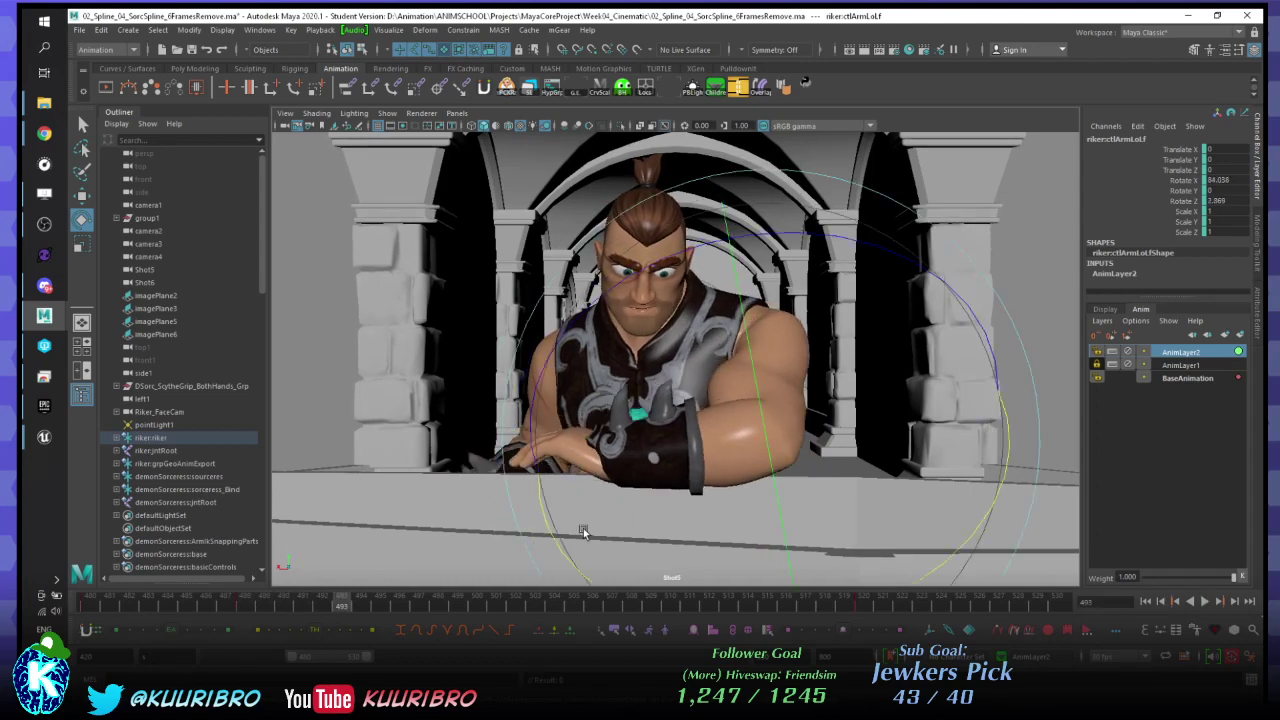
pyautogui.click(322, 607)
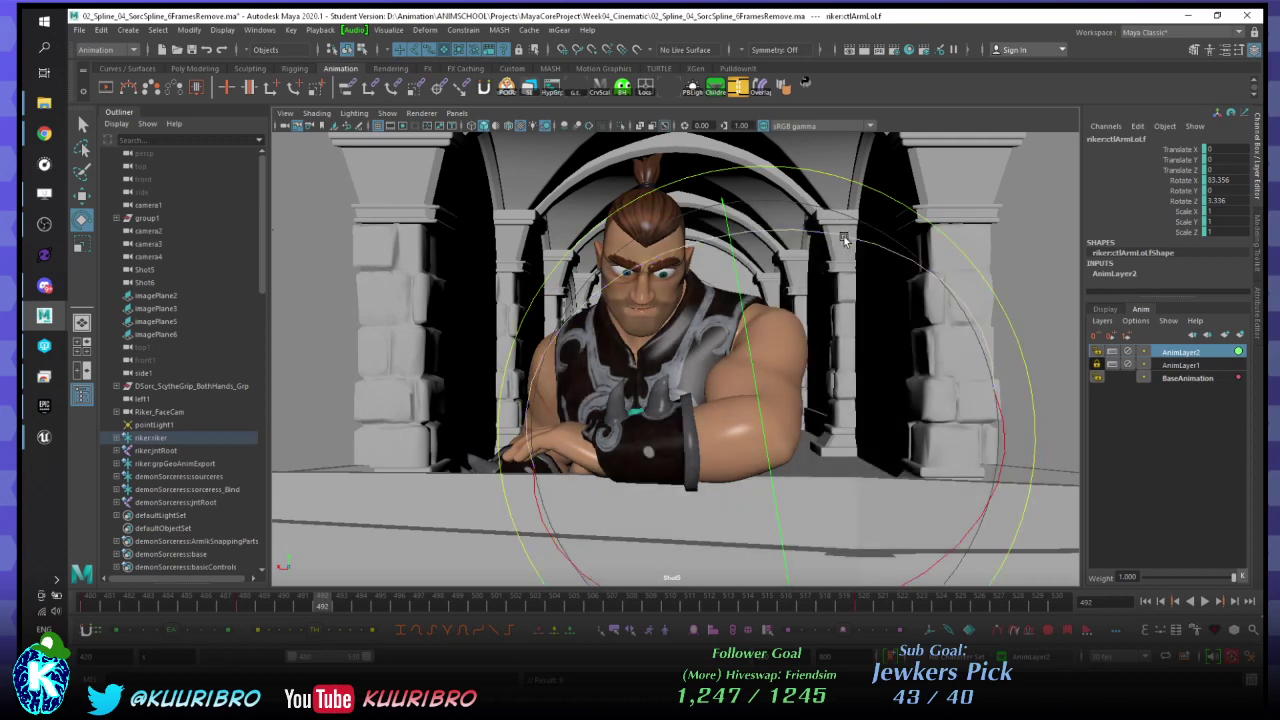
pyautogui.moveTo(951, 241); pyautogui.dragTo(947, 246)
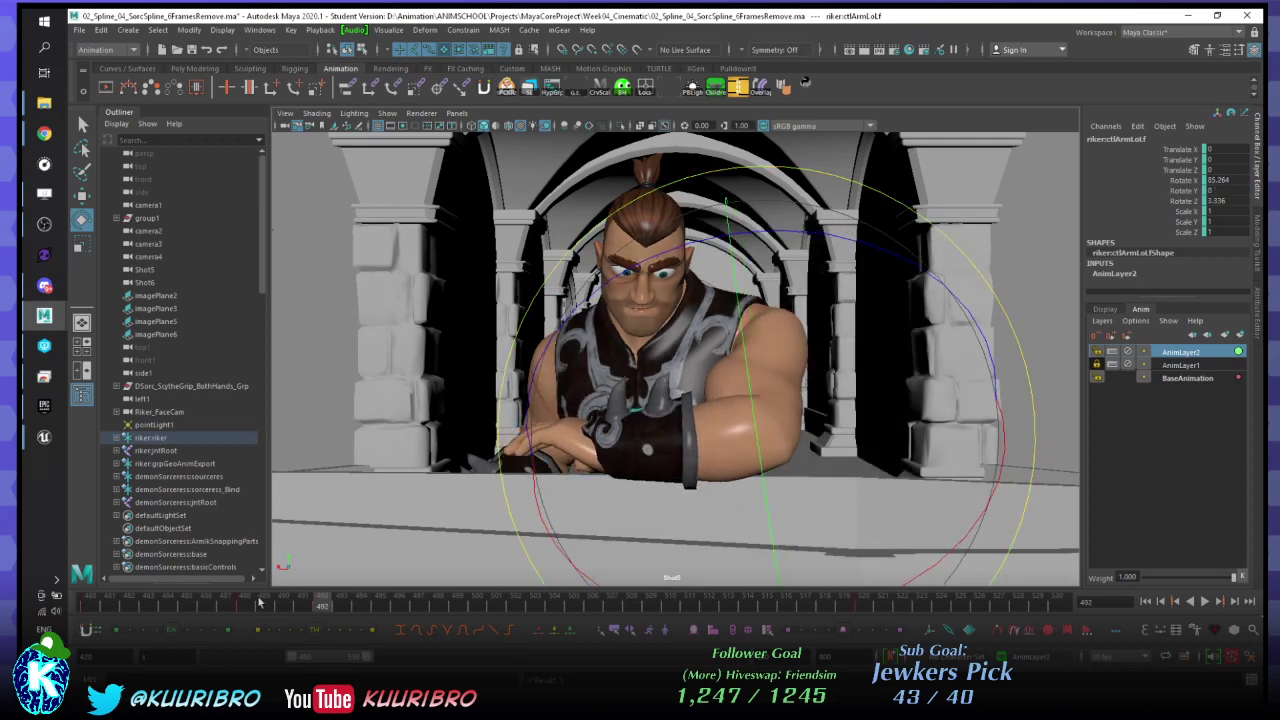
pyautogui.moveTo(258, 602); pyautogui.dragTo(322, 604)
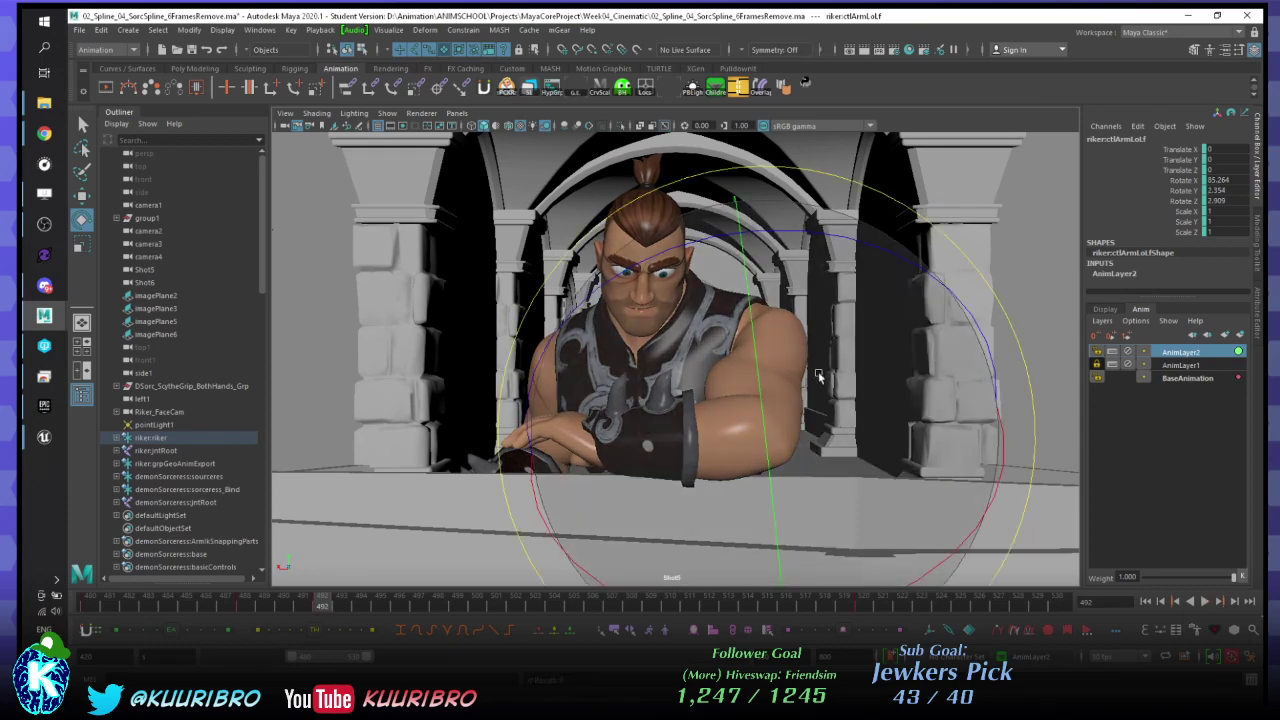
# - Try a new forearm pose at frame 497, delete that key, and play back
pyautogui.press('.')
pyautogui.moveTo(907, 338); pyautogui.dragTo(717, 374)
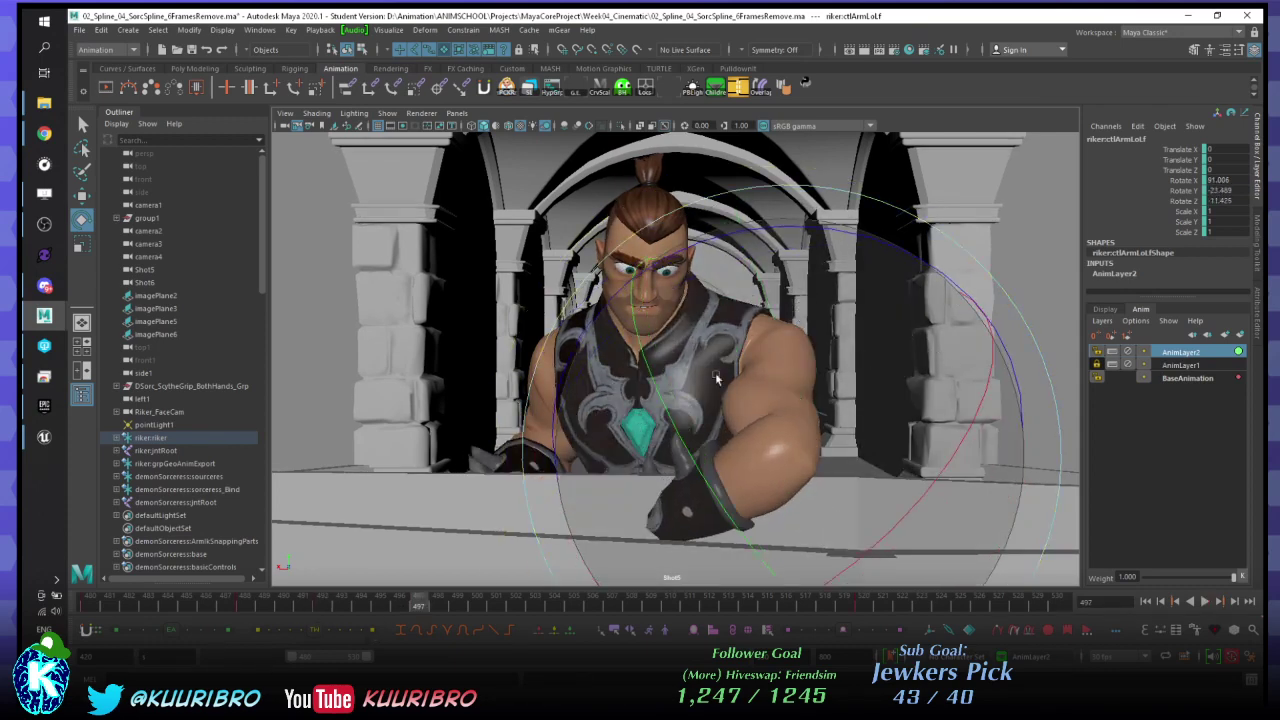
pyautogui.click(319, 604)
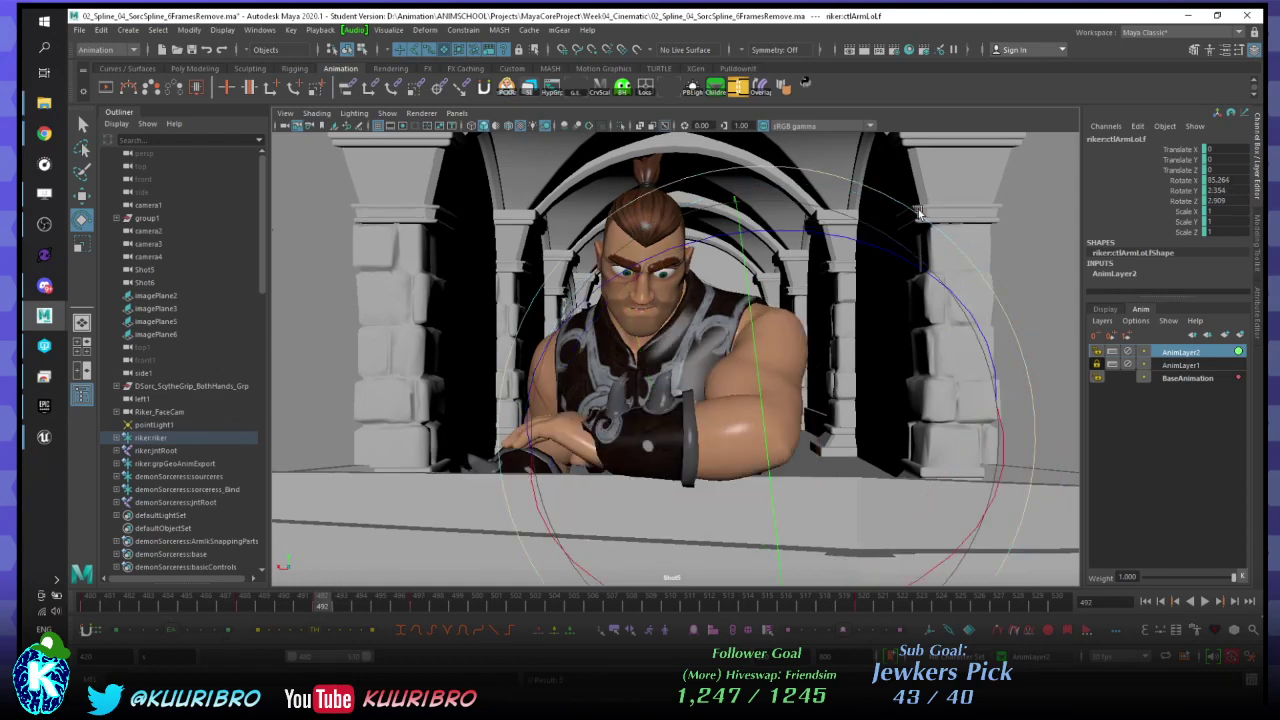
pyautogui.press('.')
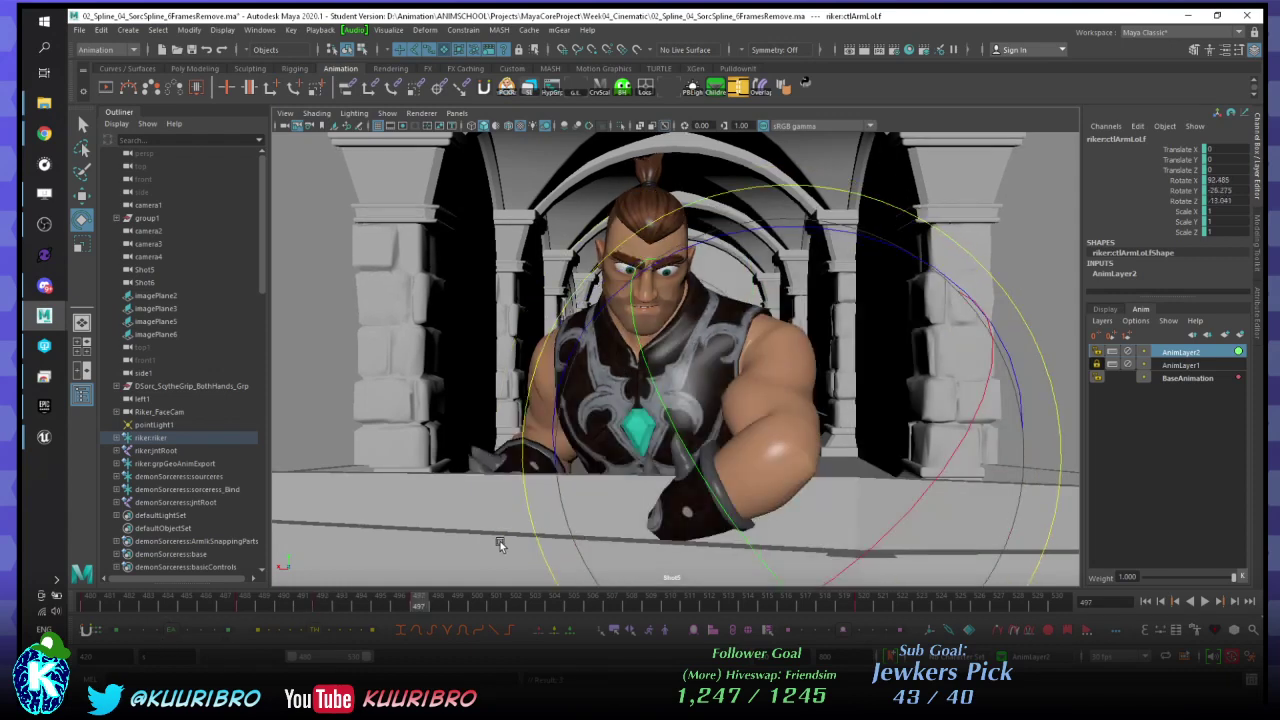
pyautogui.rightClick(414, 604)
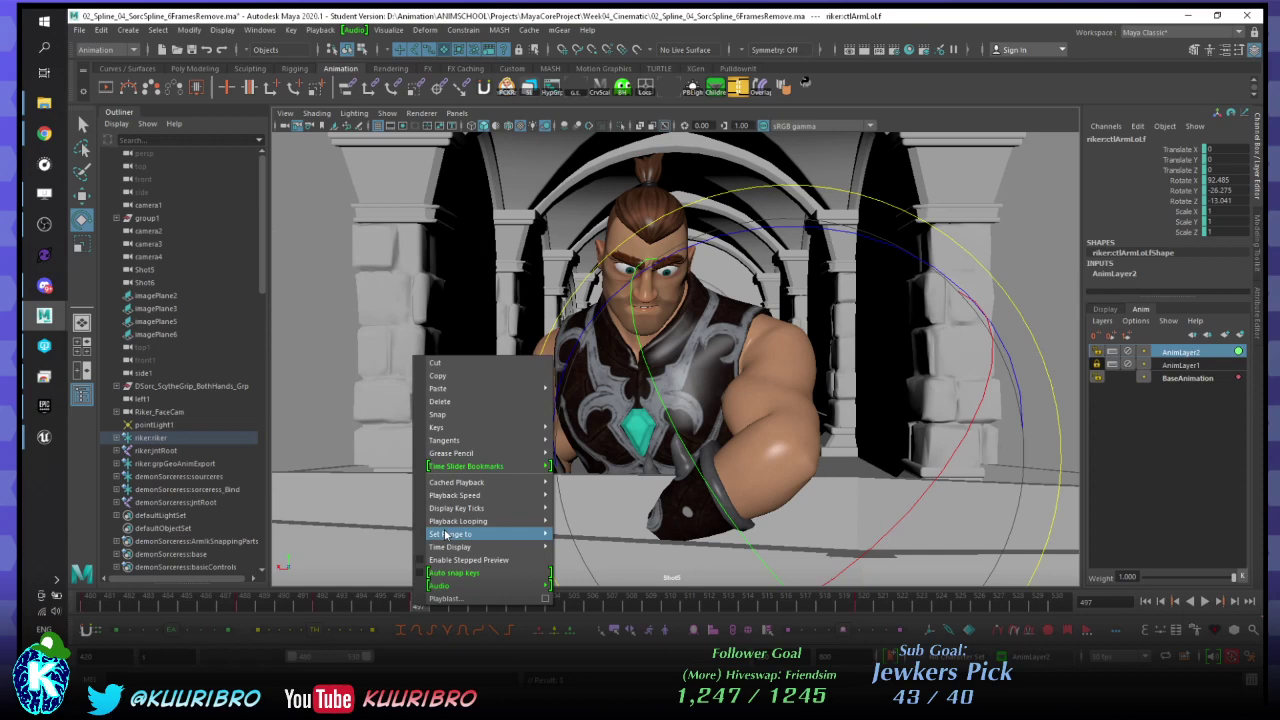
pyautogui.click(470, 404)
pyautogui.hotkey('alt', 'v')
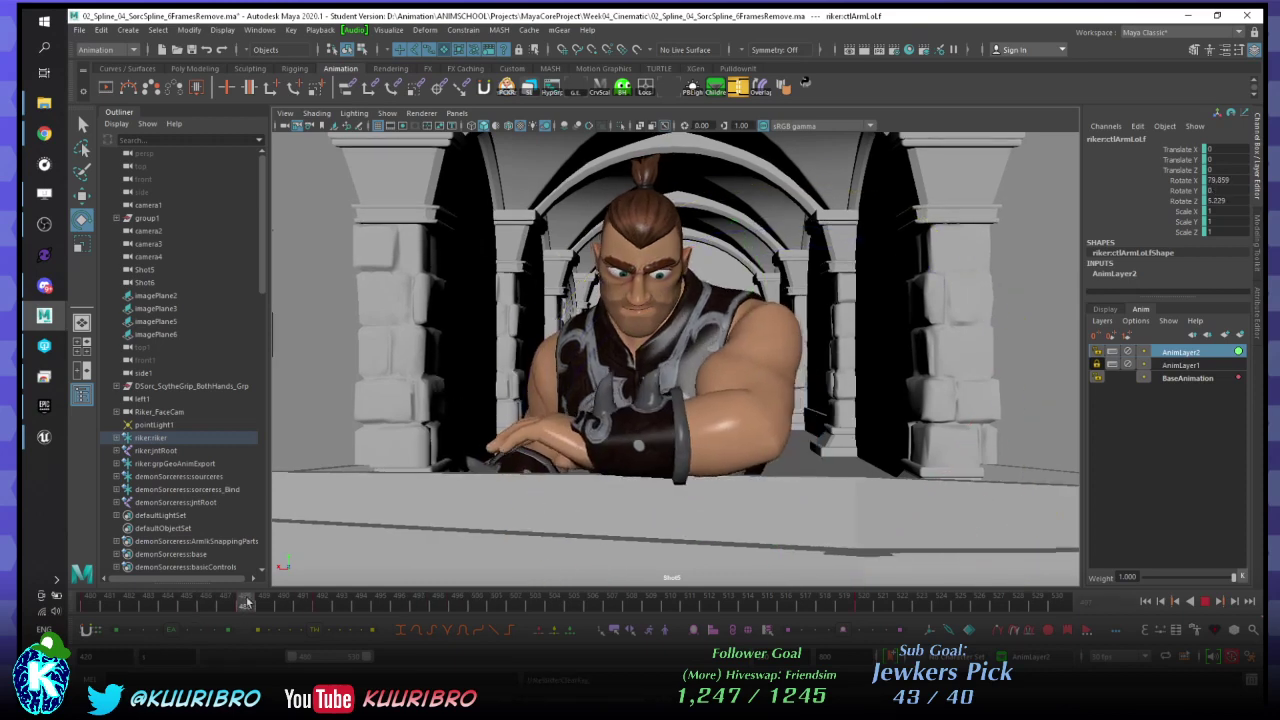
# - Replay the motion and slightly adjust the forearm rotation at frame 492
pyautogui.click(240, 600)
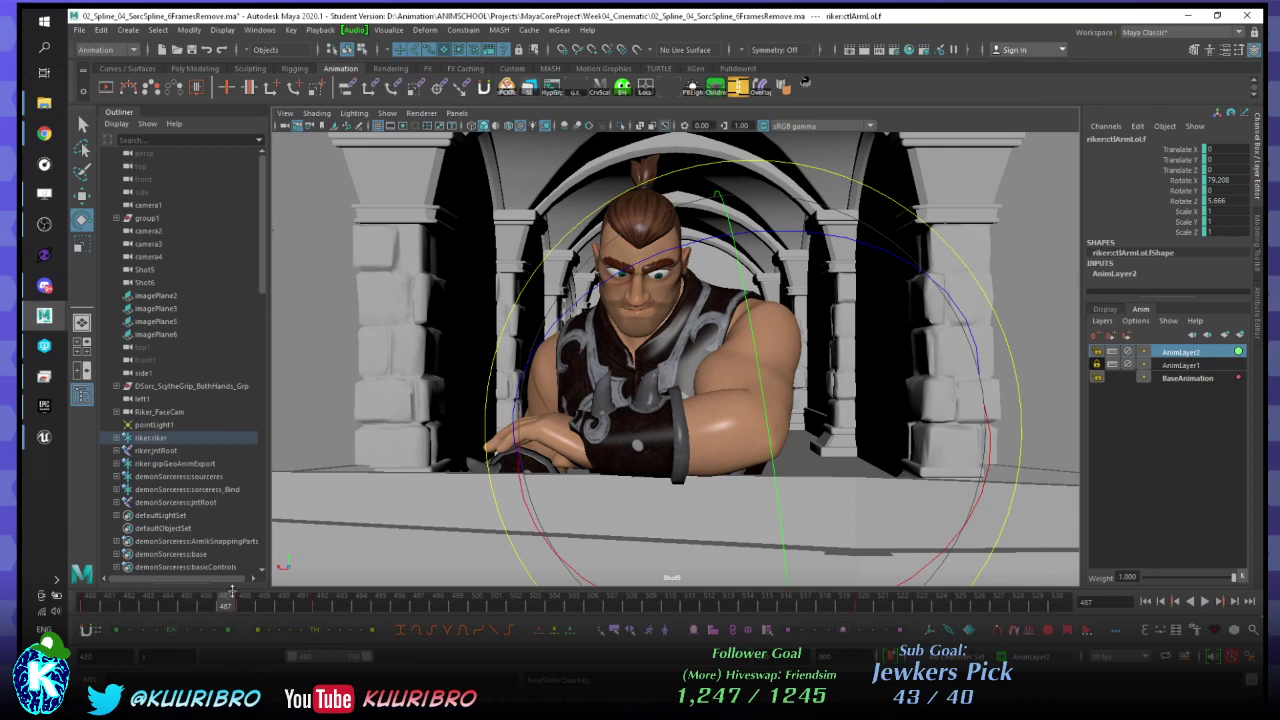
pyautogui.hotkey('alt', 'v')
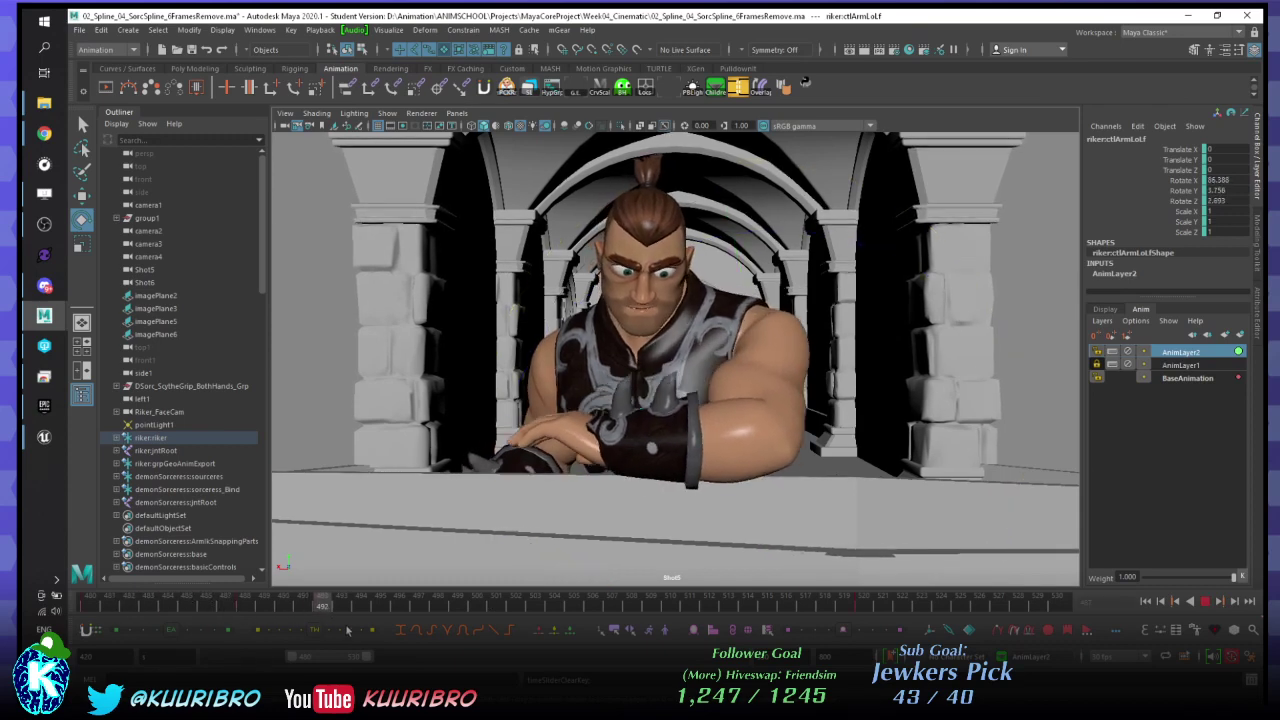
pyautogui.hotkey('alt', 'v')
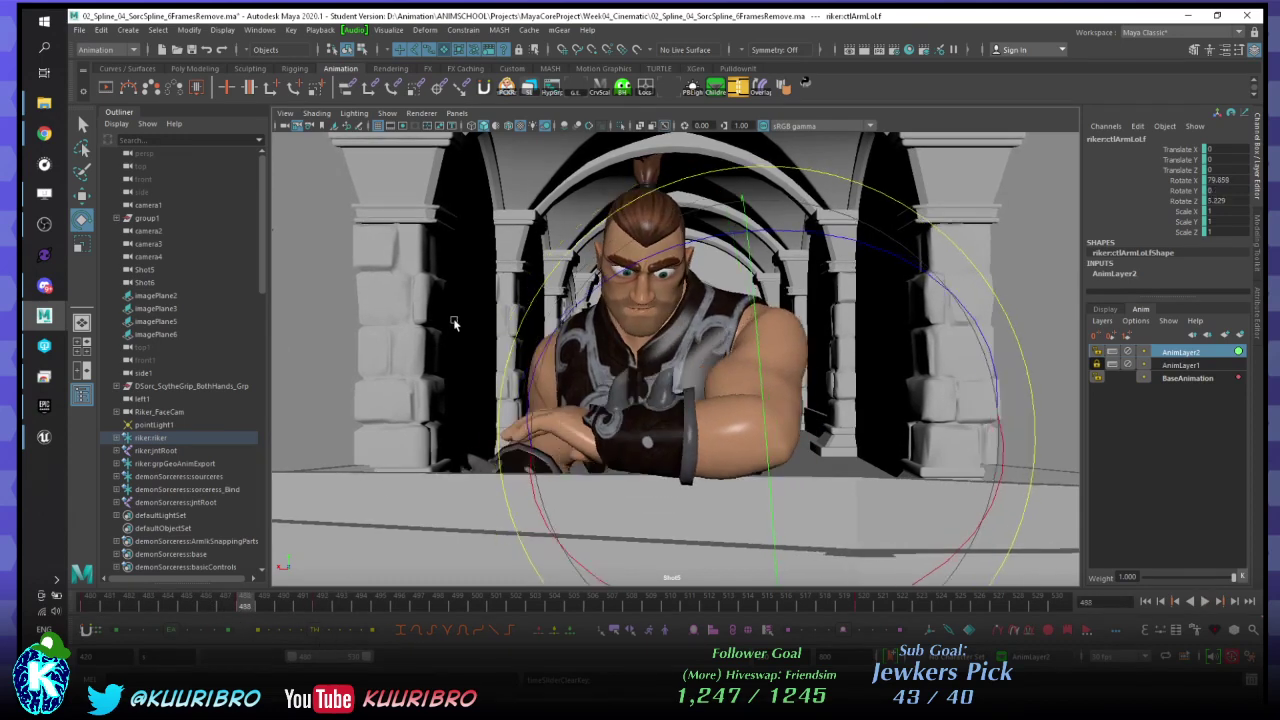
pyautogui.hotkey('alt', 'v')
pyautogui.hotkey('alt', 'v')
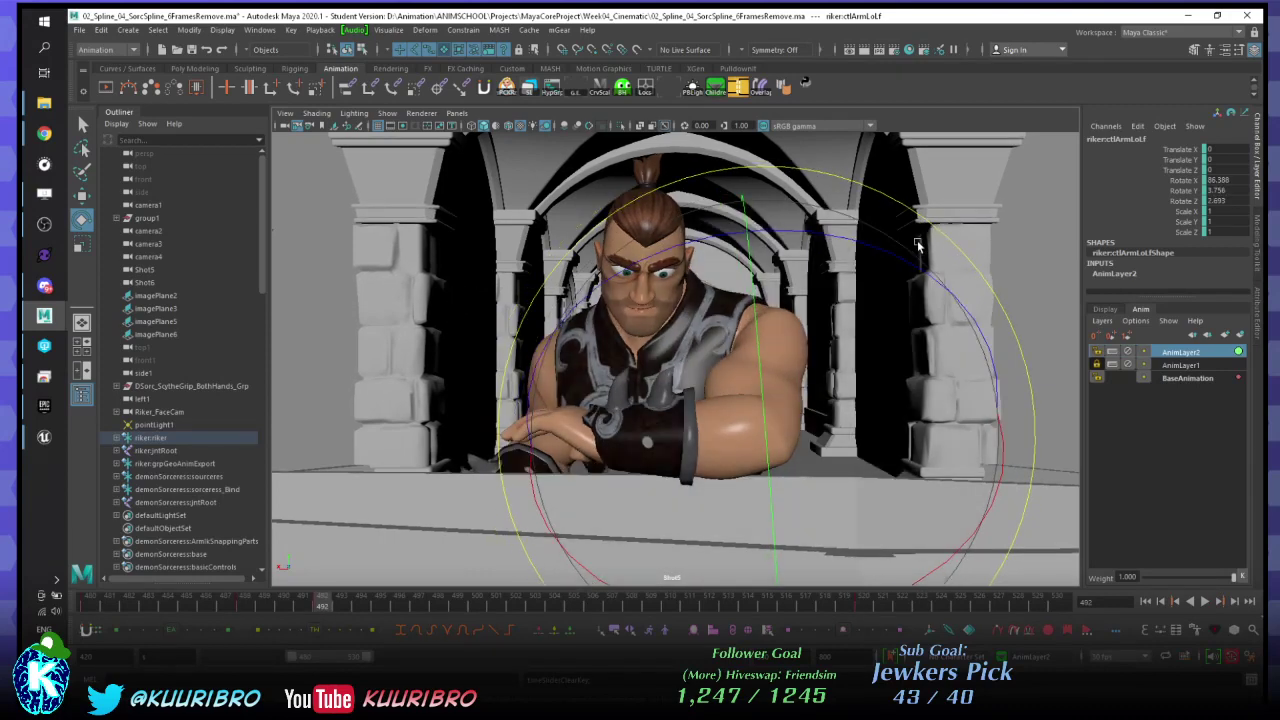
pyautogui.moveTo(956, 243); pyautogui.dragTo(946, 234)
# - Flip between frames 488 and 492 to compare, then play back the adjusted arm
pyautogui.press(',')
pyautogui.press('.')
pyautogui.press(',')
pyautogui.press('.')
pyautogui.press(',')
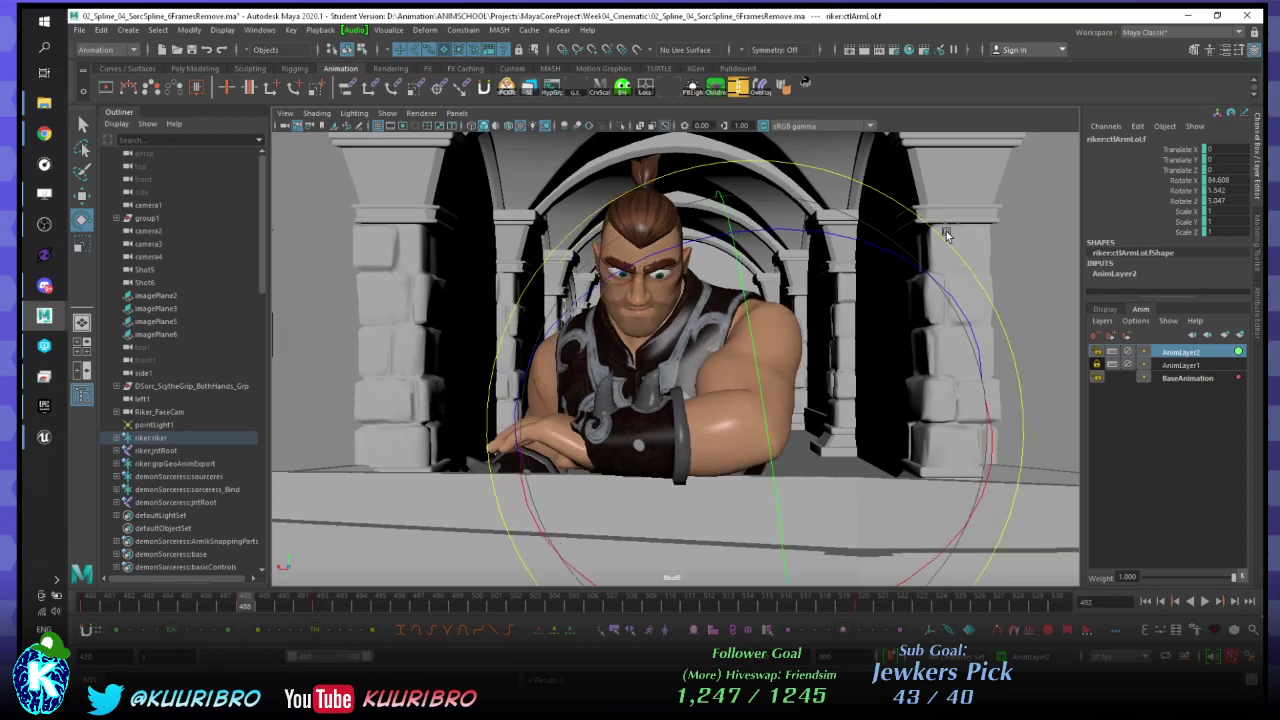
pyautogui.press('.')
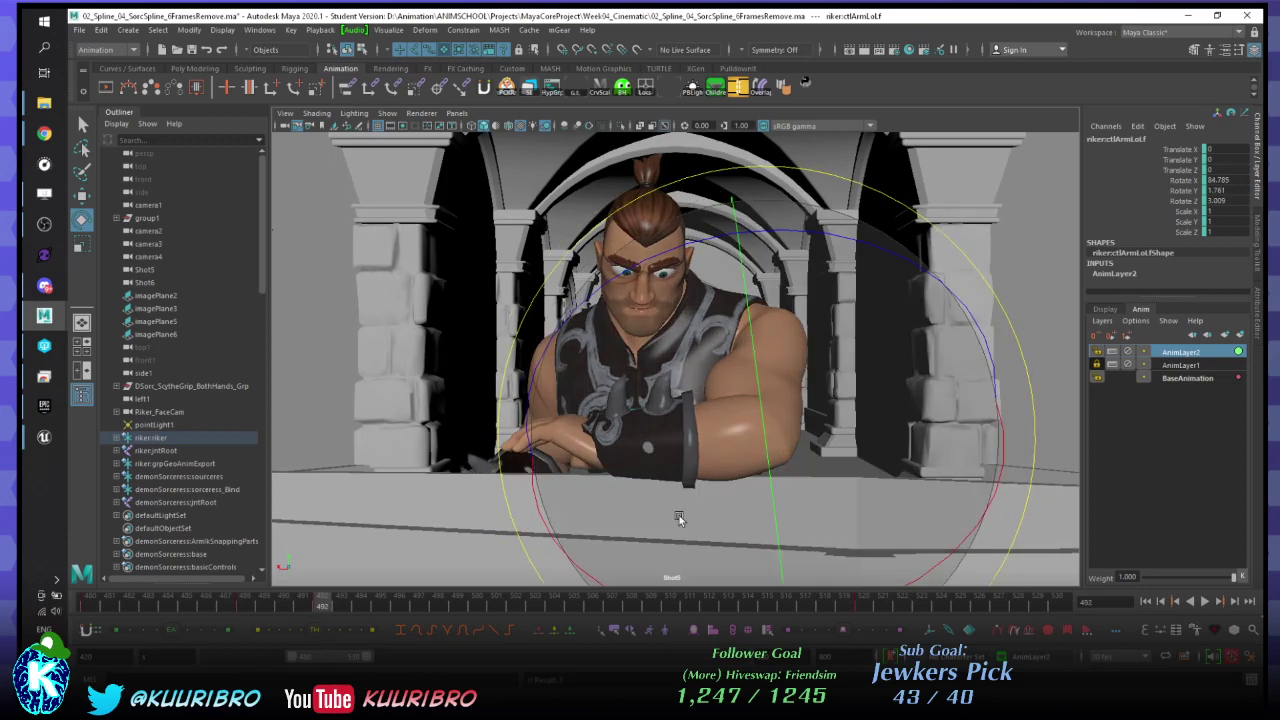
pyautogui.hotkey('alt', 'v')
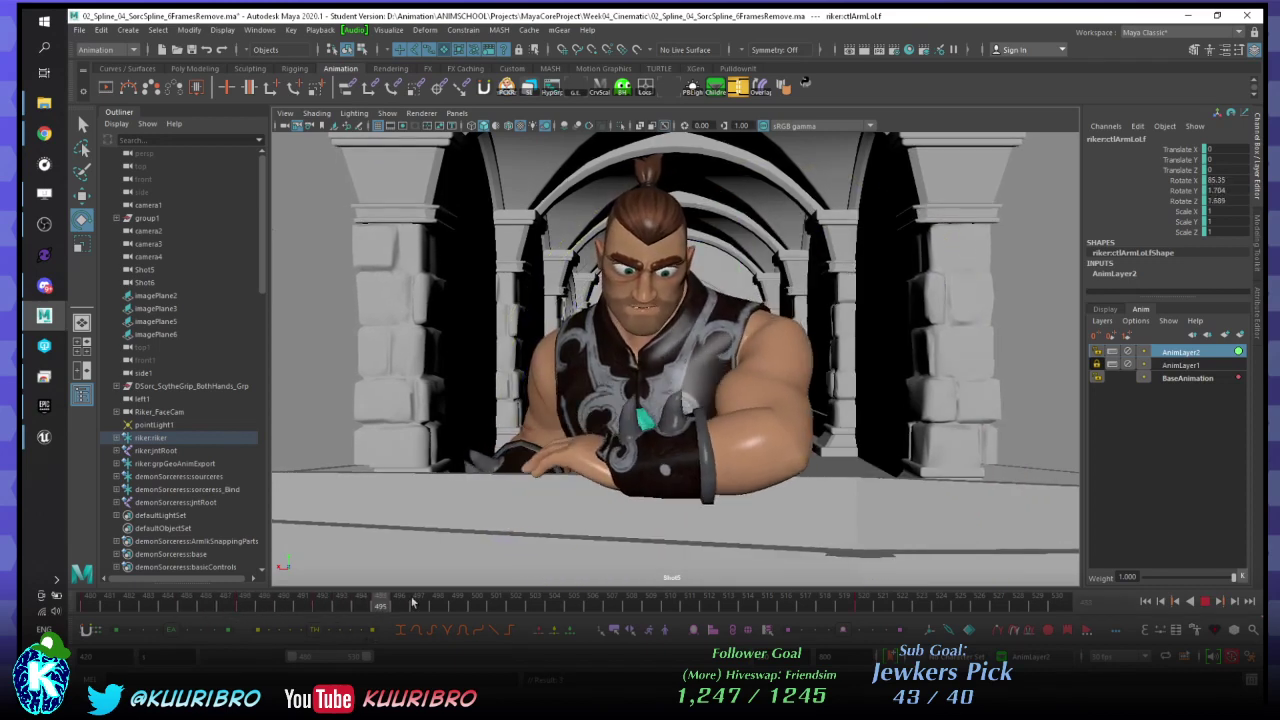
# - Rotate the lower arm at frame 494 to X 87.224, Y 5.658, Z 1.804, then replay
pyautogui.click(360, 605)
pyautogui.moveTo(918, 212); pyautogui.dragTo(922, 220)
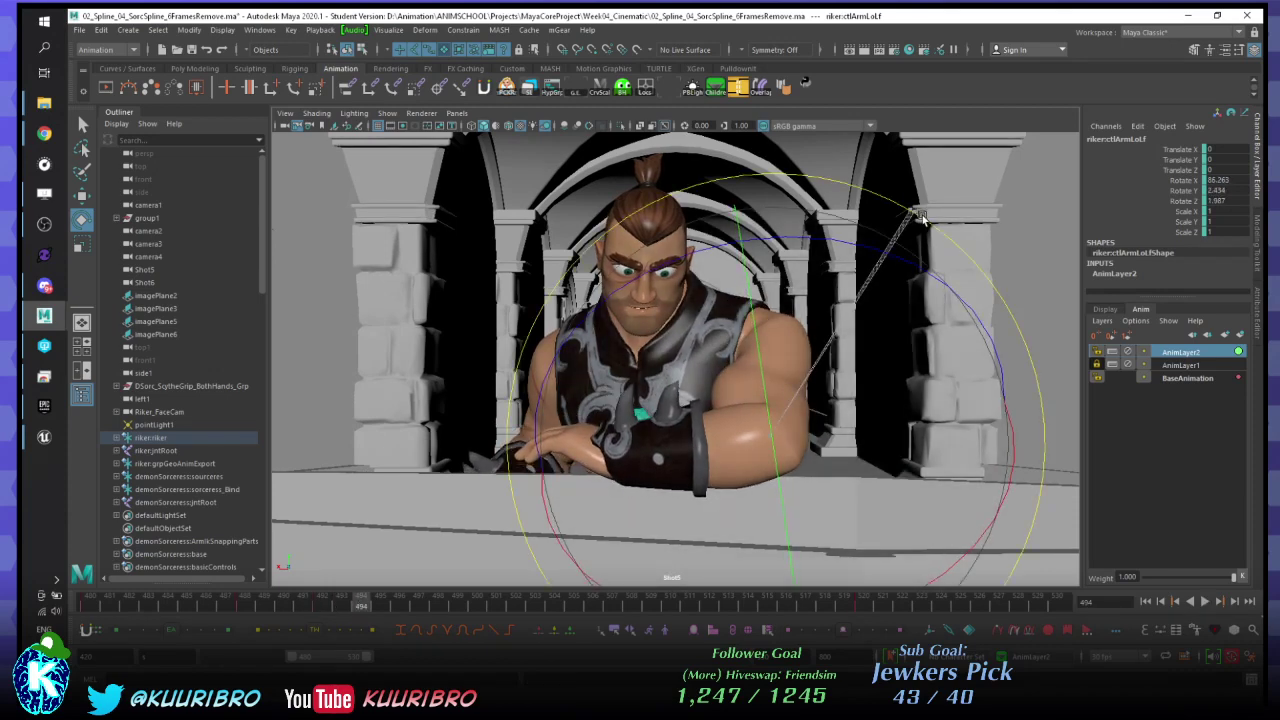
pyautogui.hotkey('alt', ',')
pyautogui.hotkey('alt', ',')
pyautogui.rightClick(323, 606)
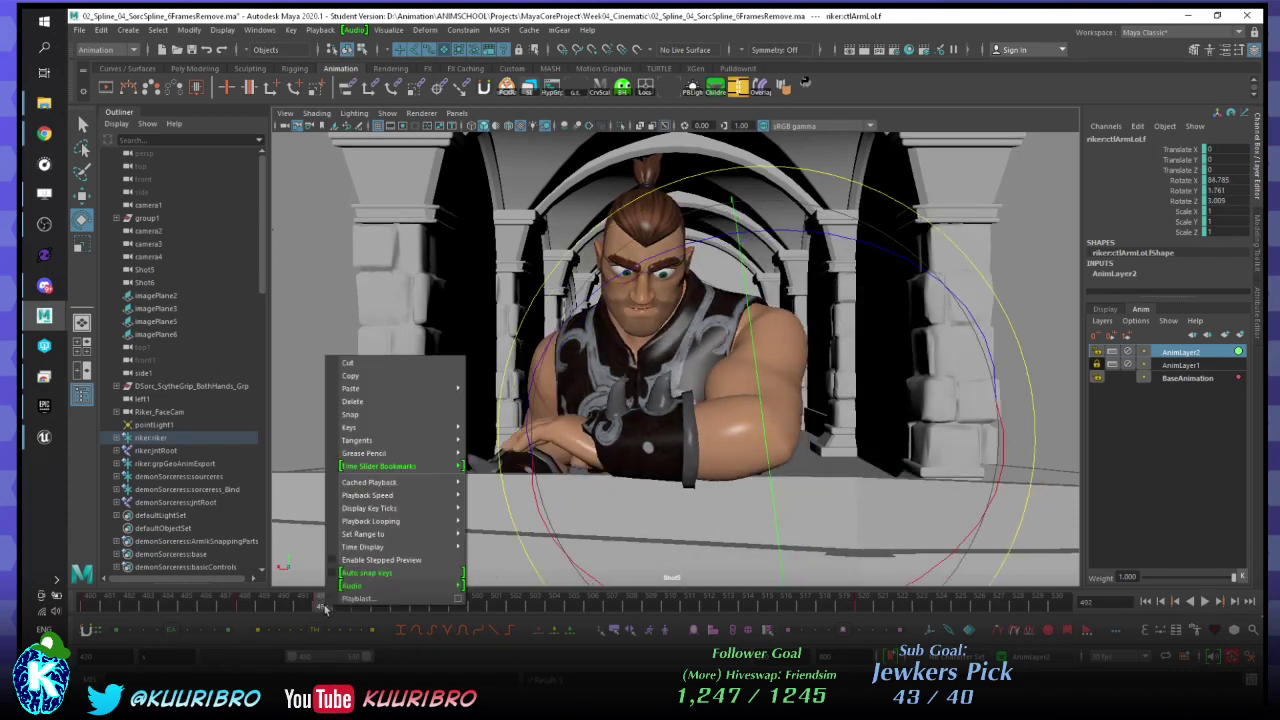
pyautogui.click(352, 389)
pyautogui.hotkey('alt', '.')
pyautogui.hotkey('alt', '.')
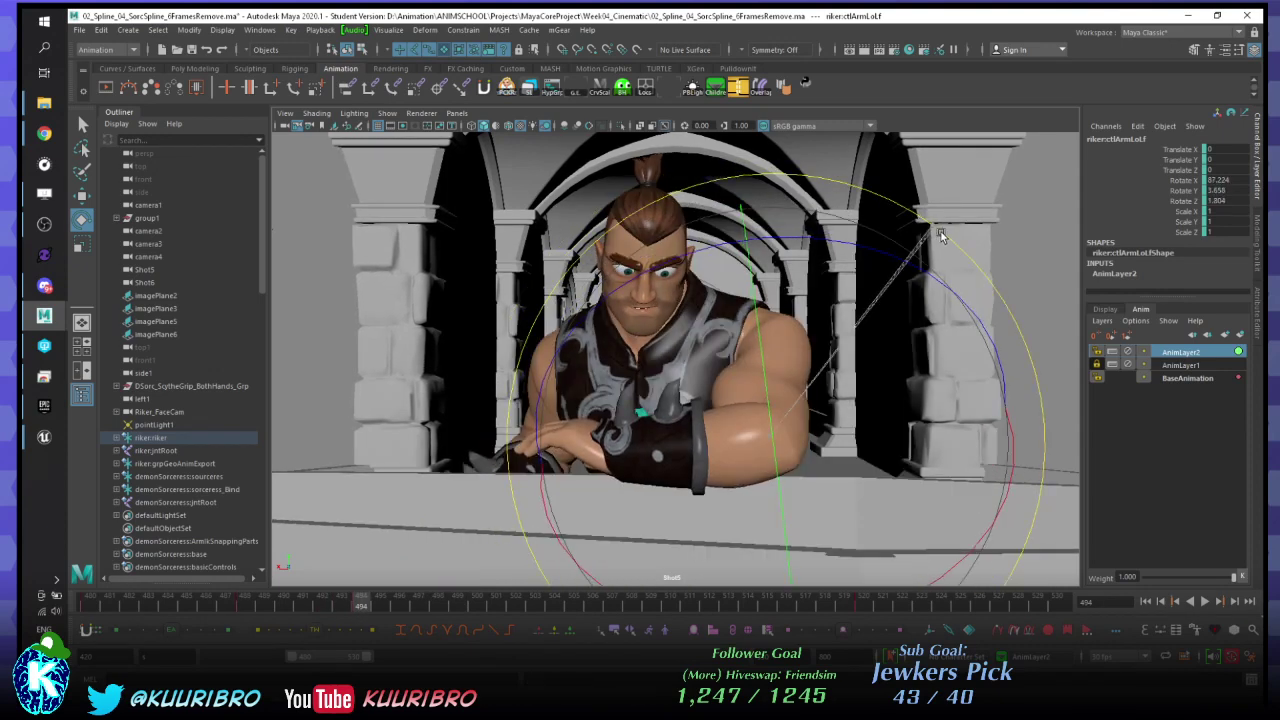
pyautogui.moveTo(610, 440); pyautogui.dragTo(628, 450)
pyautogui.hotkey('alt', 'v')
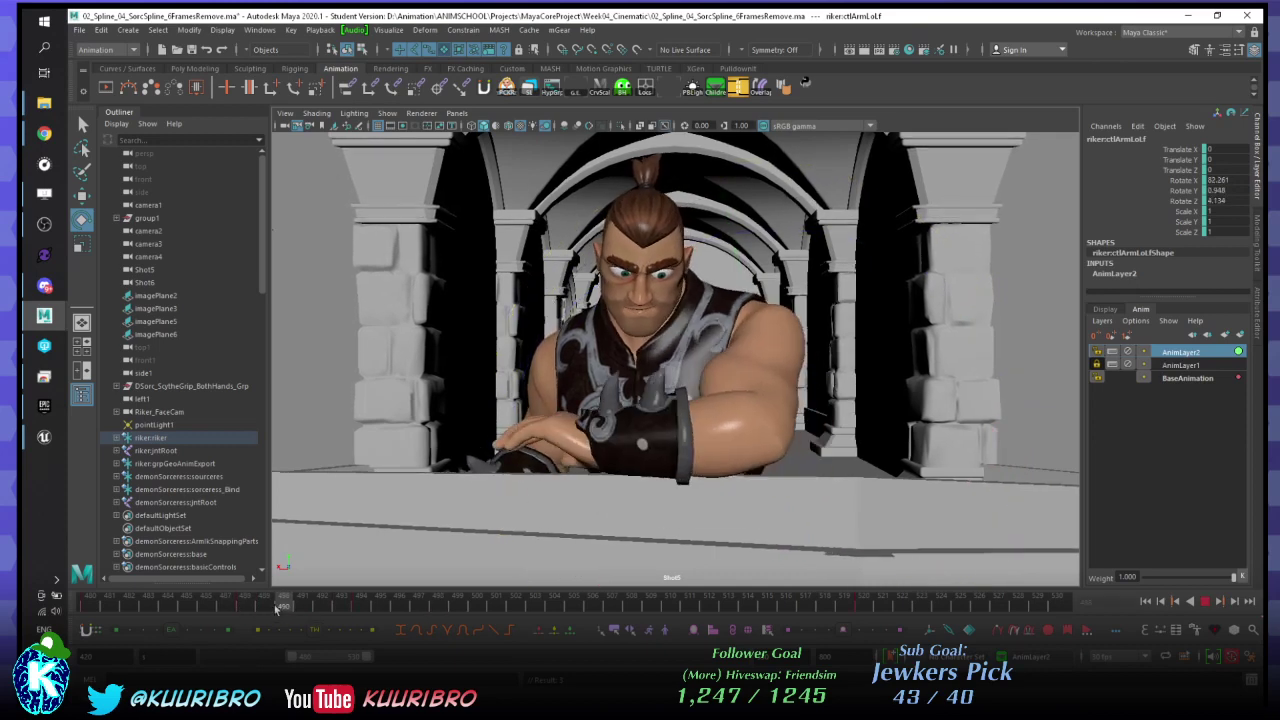
# - Preview frames 490–495 and drag the tween slider left to ease frame 490 toward the previous key
pyautogui.click(278, 605)
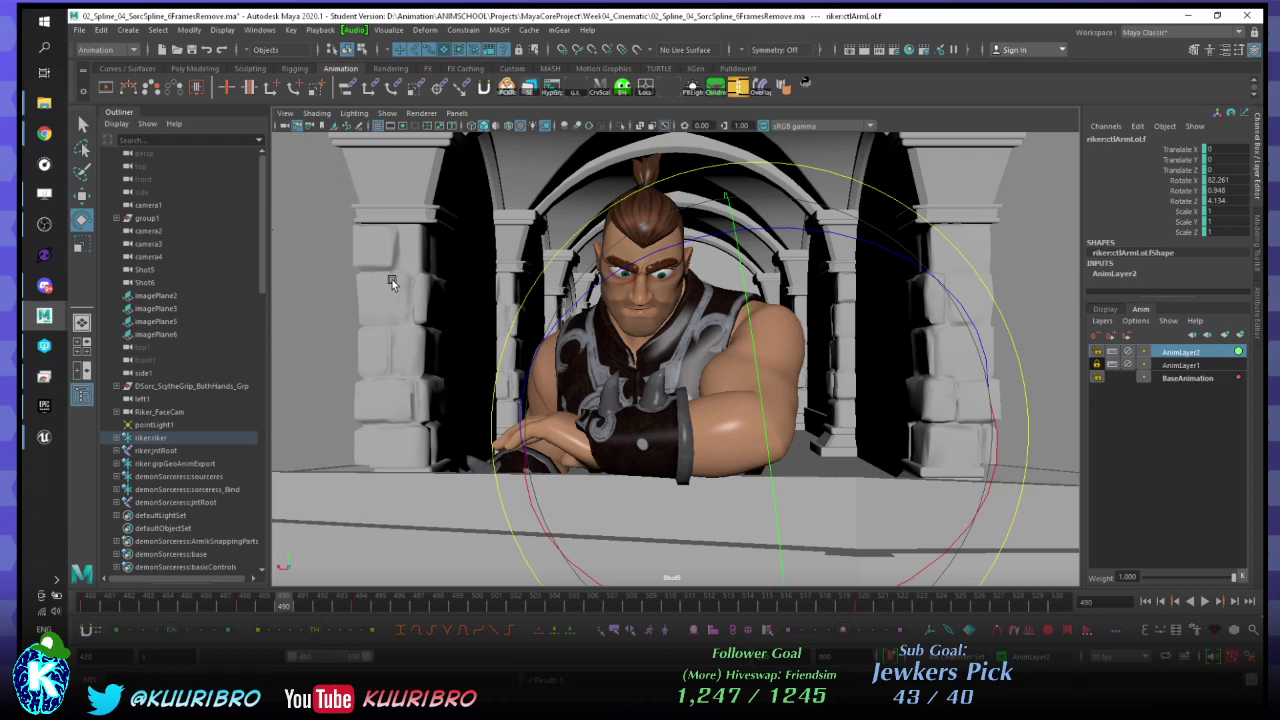
pyautogui.moveTo(254, 606); pyautogui.dragTo(284, 606)
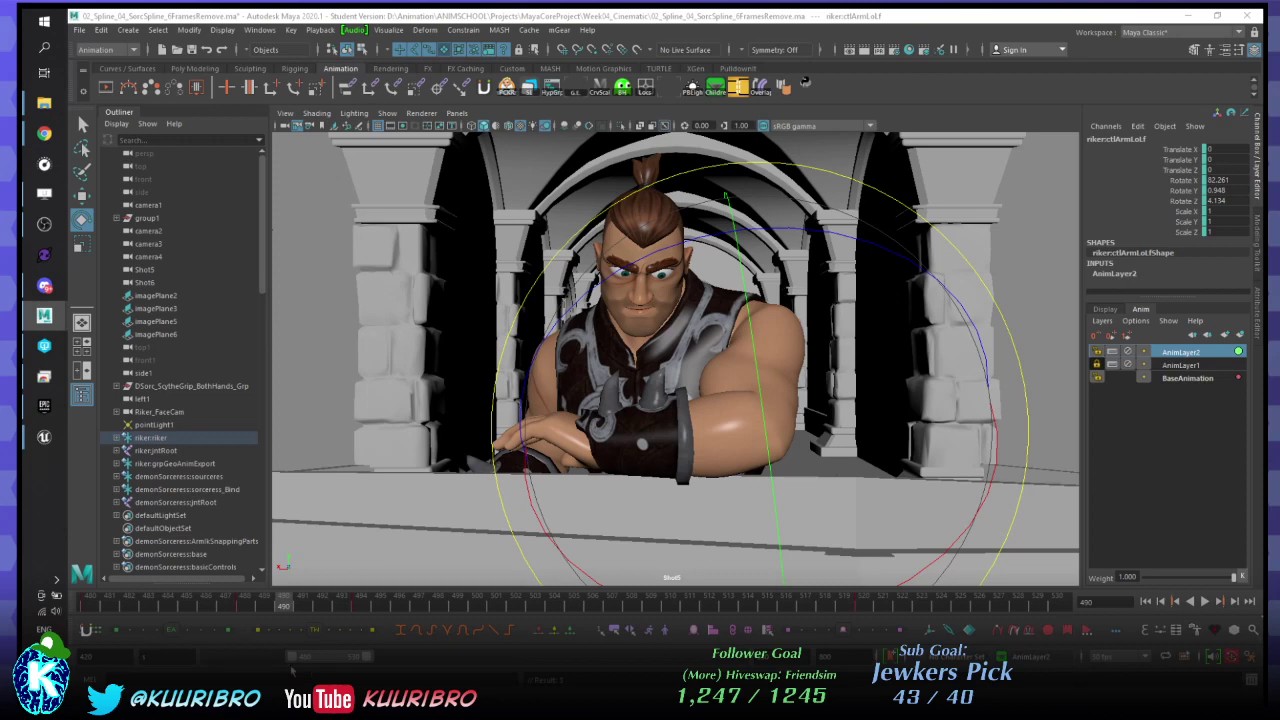
pyautogui.moveTo(172, 632); pyautogui.dragTo(150, 631)
# - Tween-blend ctlArmLoLf at frame 492 between its keys, then play back and stop at 494
pyautogui.hotkey('alt', 'v')
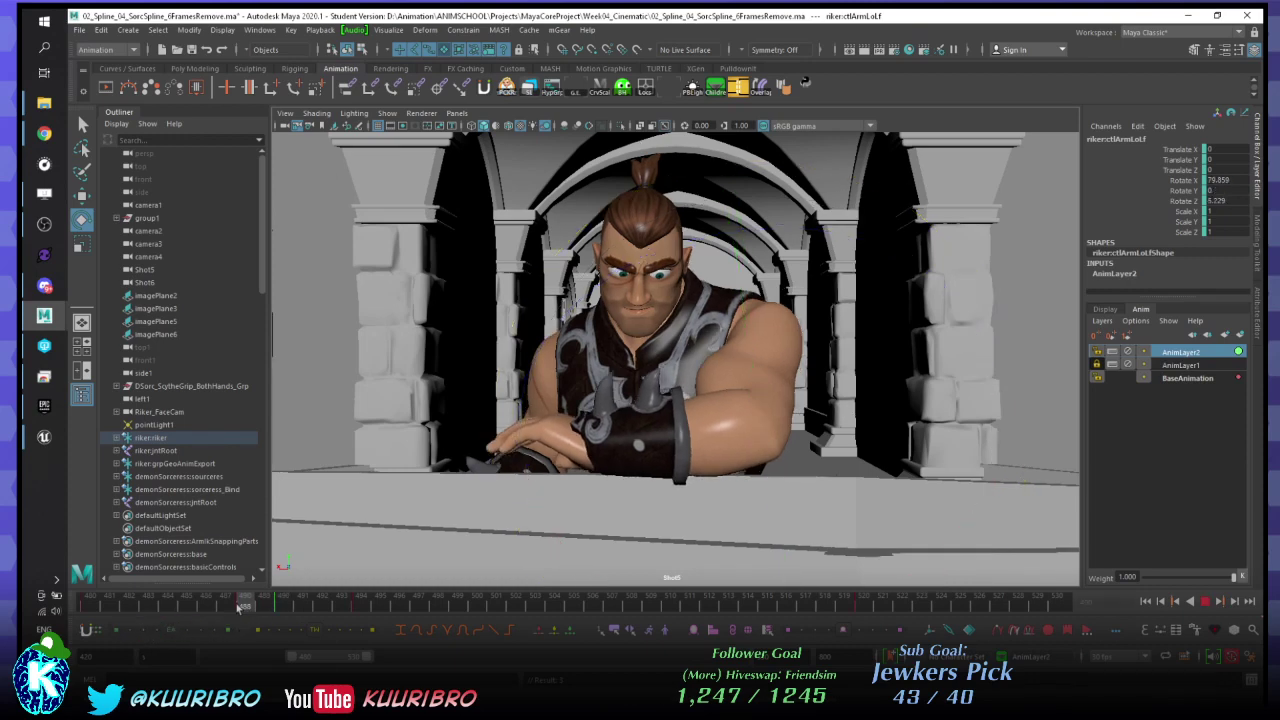
pyautogui.hotkey('alt', 'v')
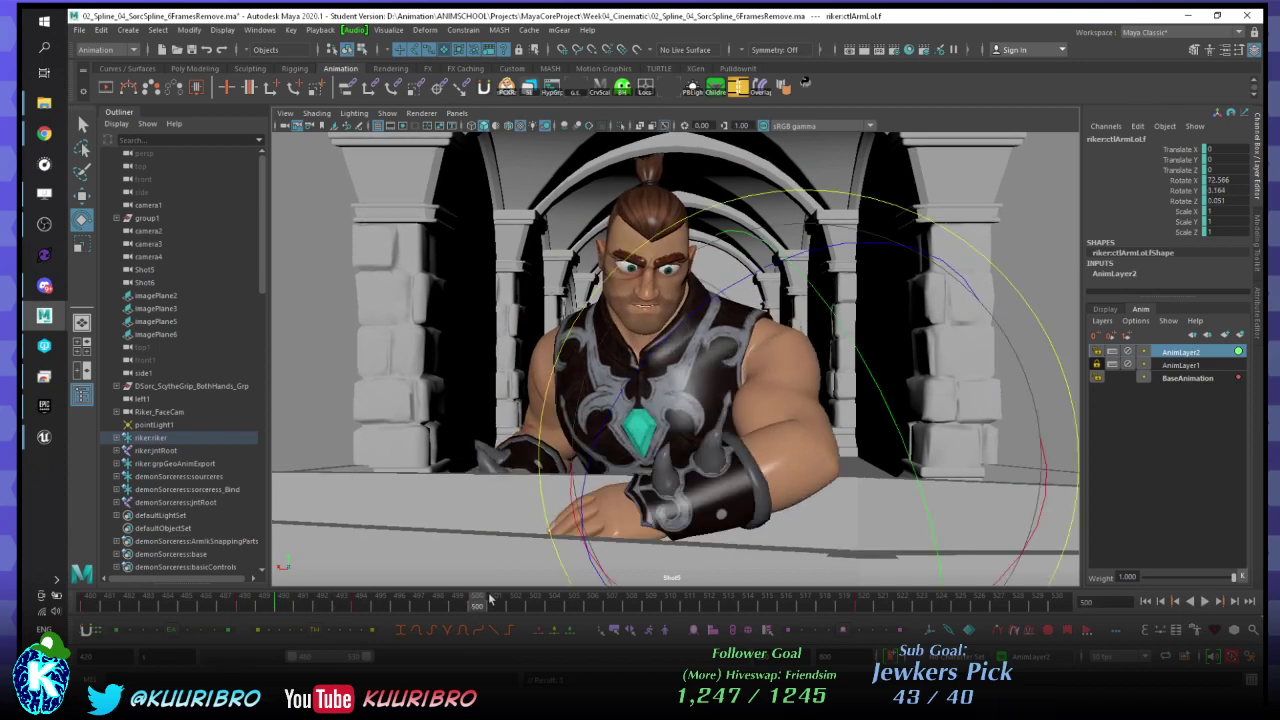
pyautogui.click(320, 604)
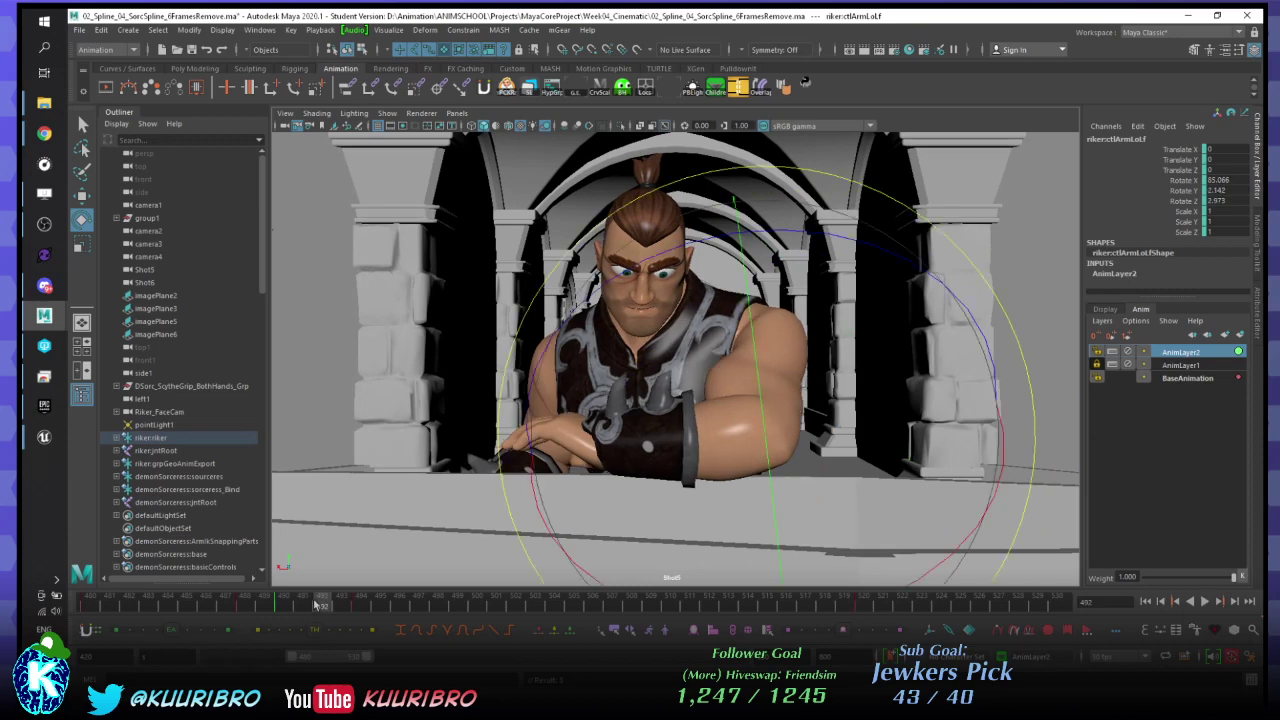
pyautogui.moveTo(150, 634); pyautogui.dragTo(196, 637)
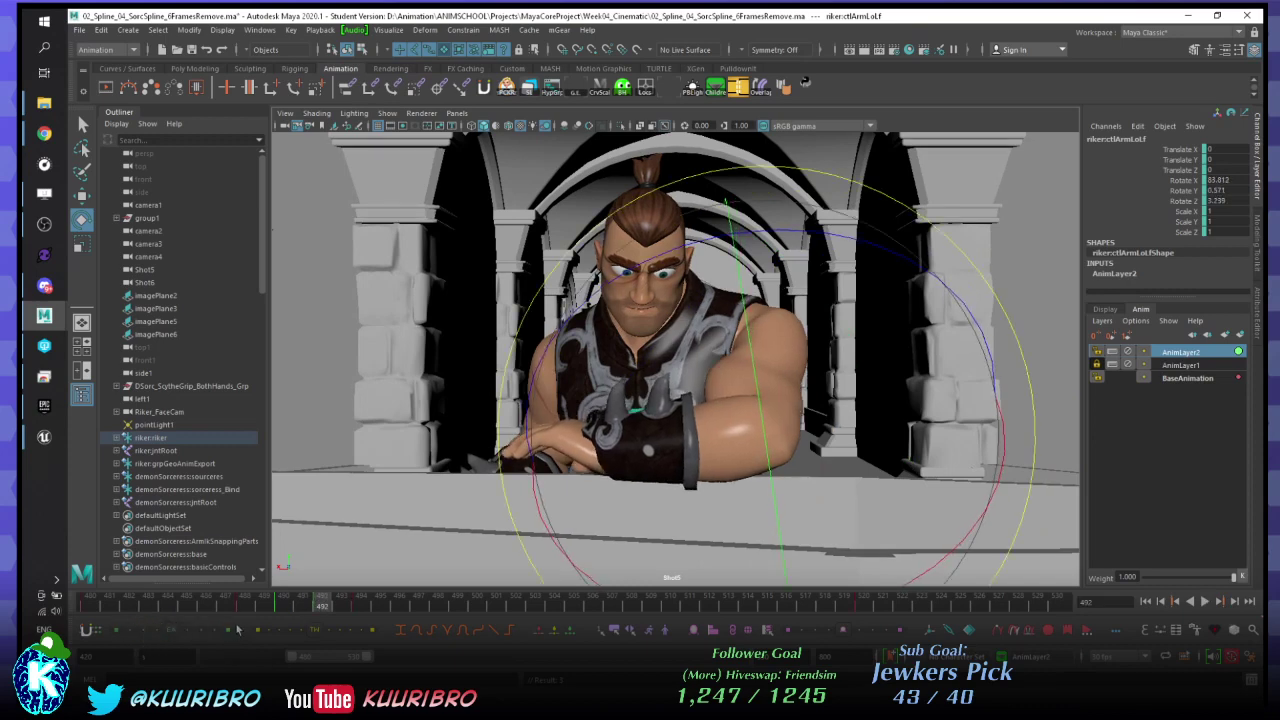
pyautogui.hotkey('alt', 'v')
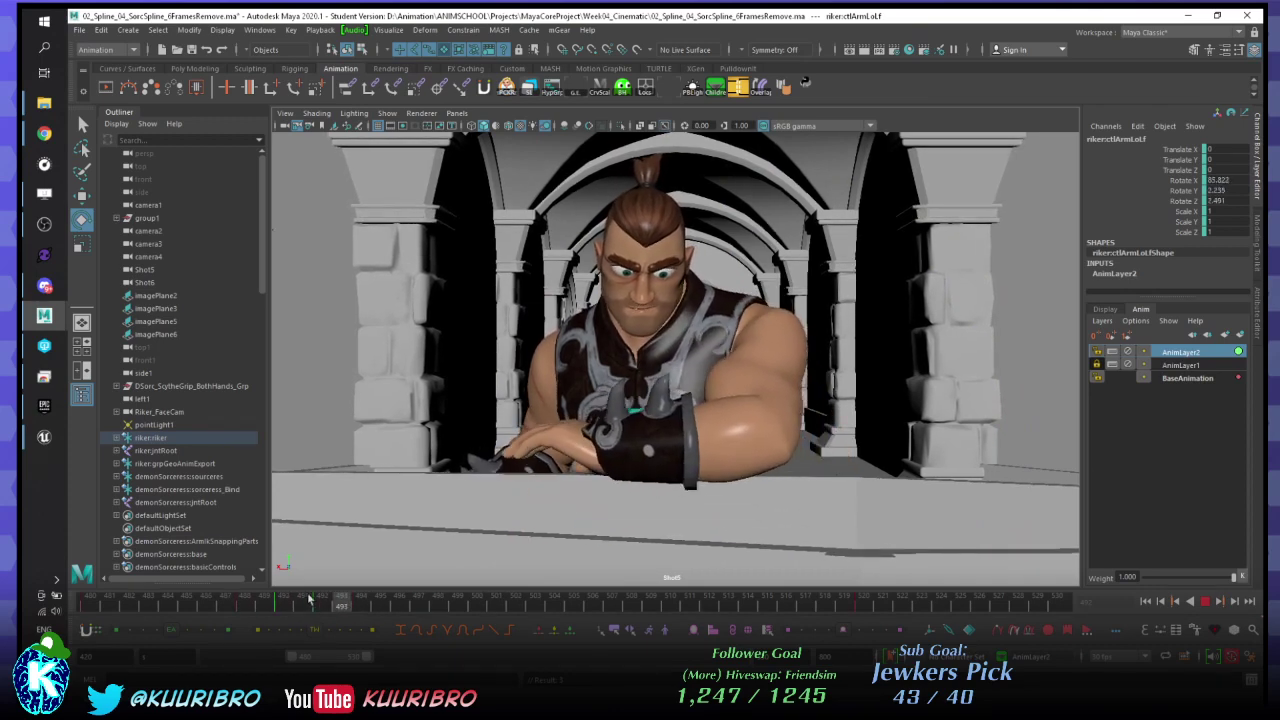
pyautogui.hotkey('alt', 'v')
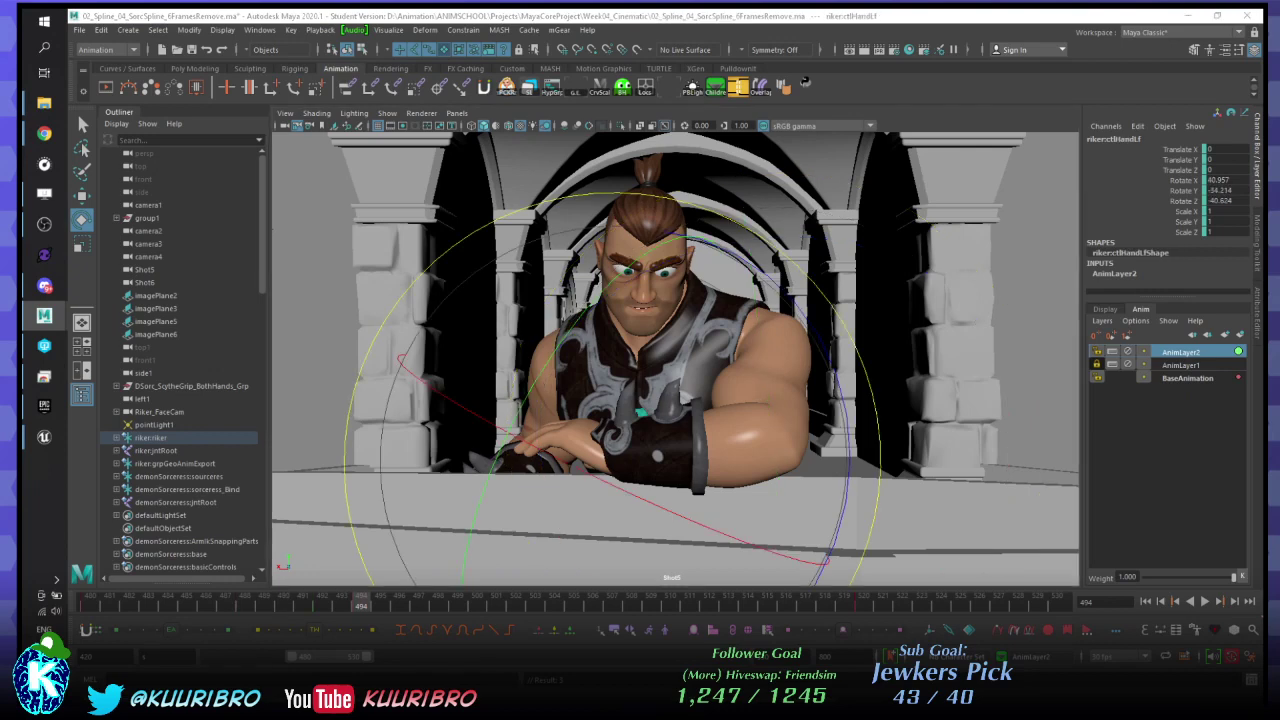
# - Scrub back near frame 485, pickwalk from the hand to ctlArmLoLf, and activate BaseAnimation
pyautogui.moveTo(361, 604); pyautogui.dragTo(225, 604)
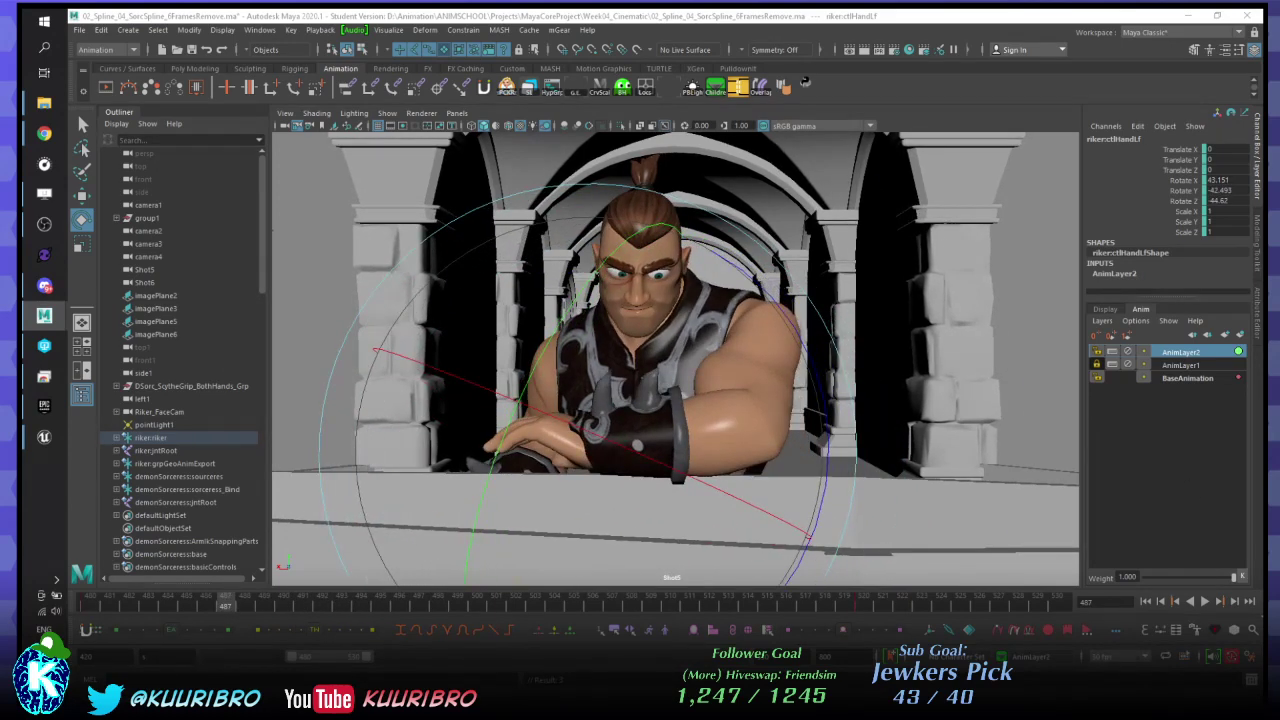
pyautogui.press('Up')
pyautogui.click(1186, 378)
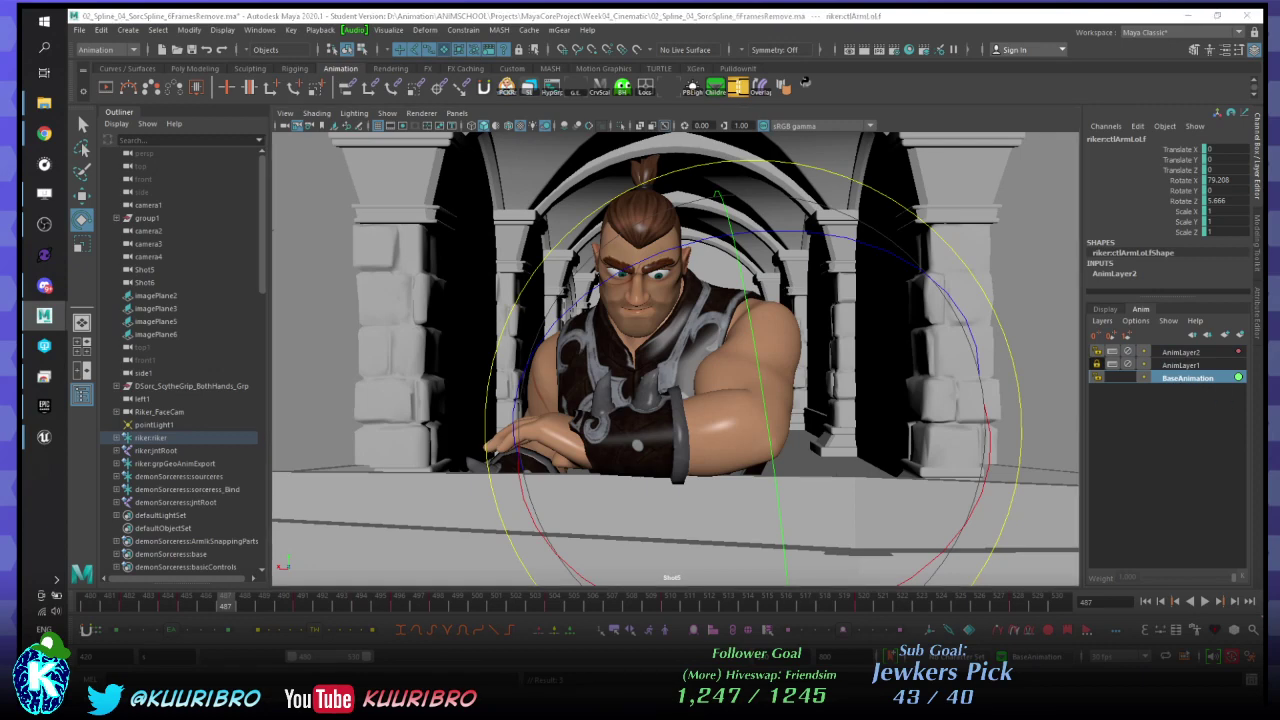
# - Step frames 484–491 and play on BaseAnimation, then play again with AnimLayer2 active
pyautogui.press('.')
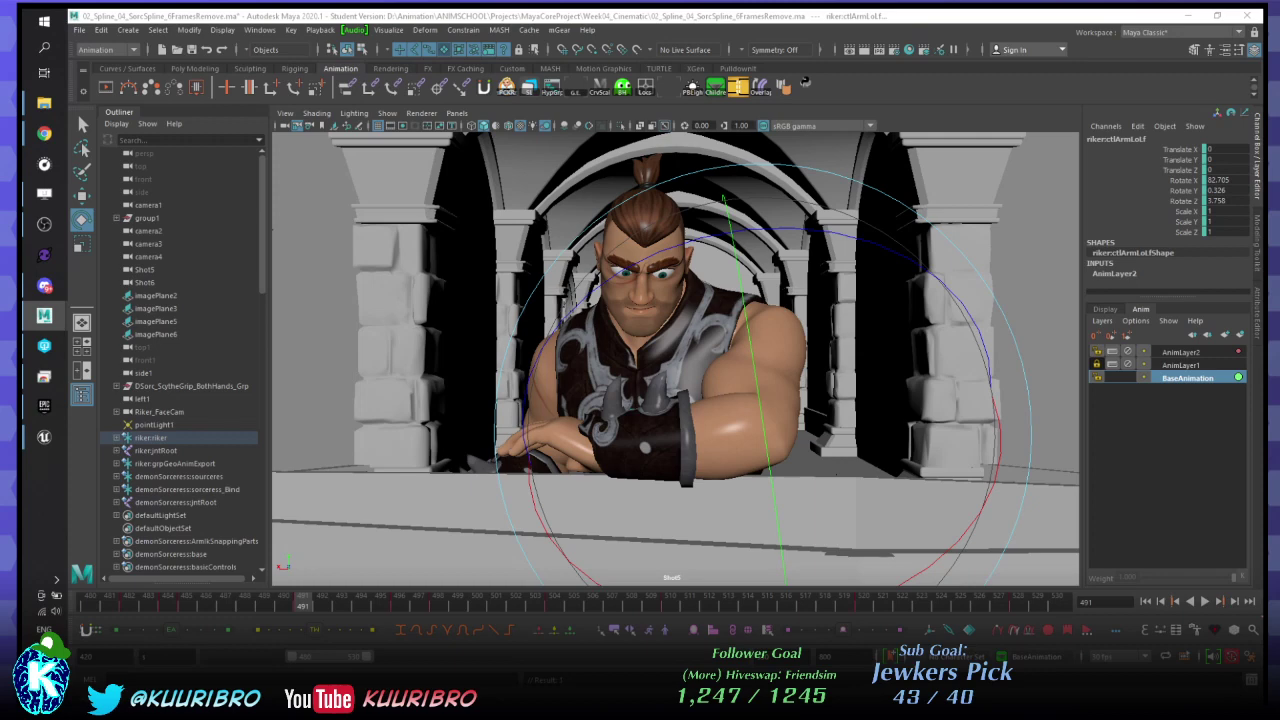
pyautogui.press(',')
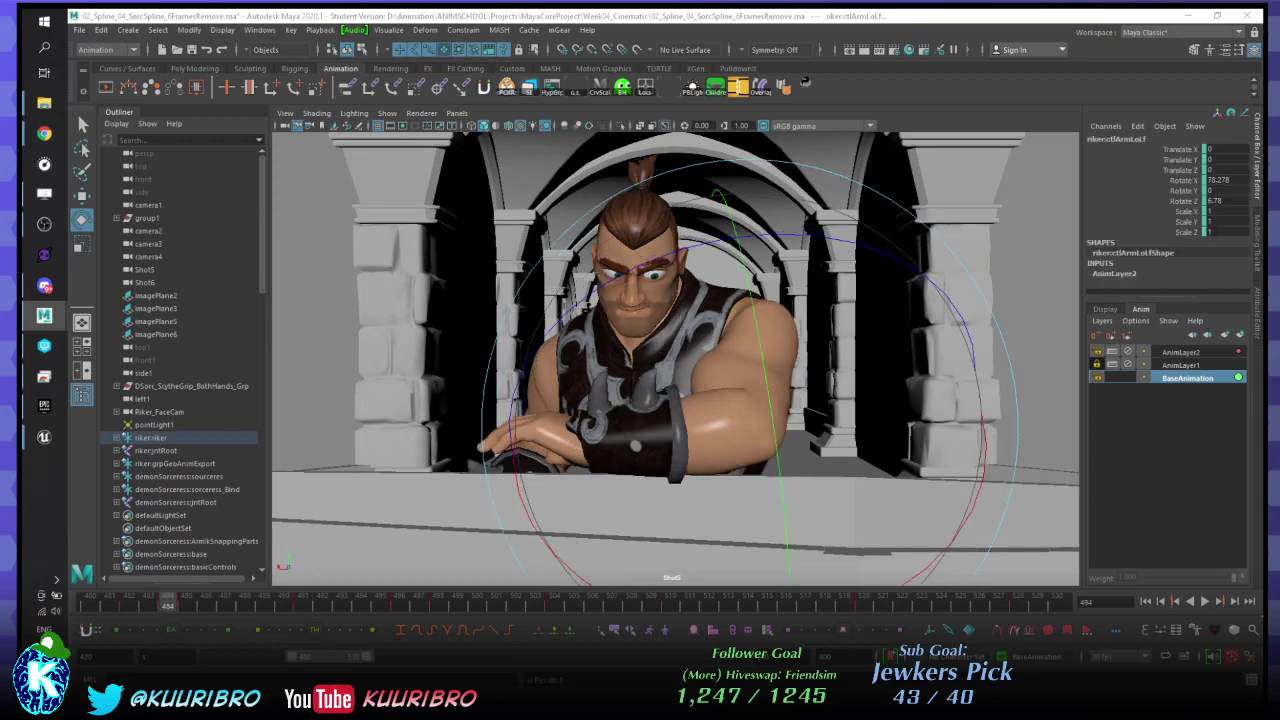
pyautogui.hotkey('ctrl', 'z')
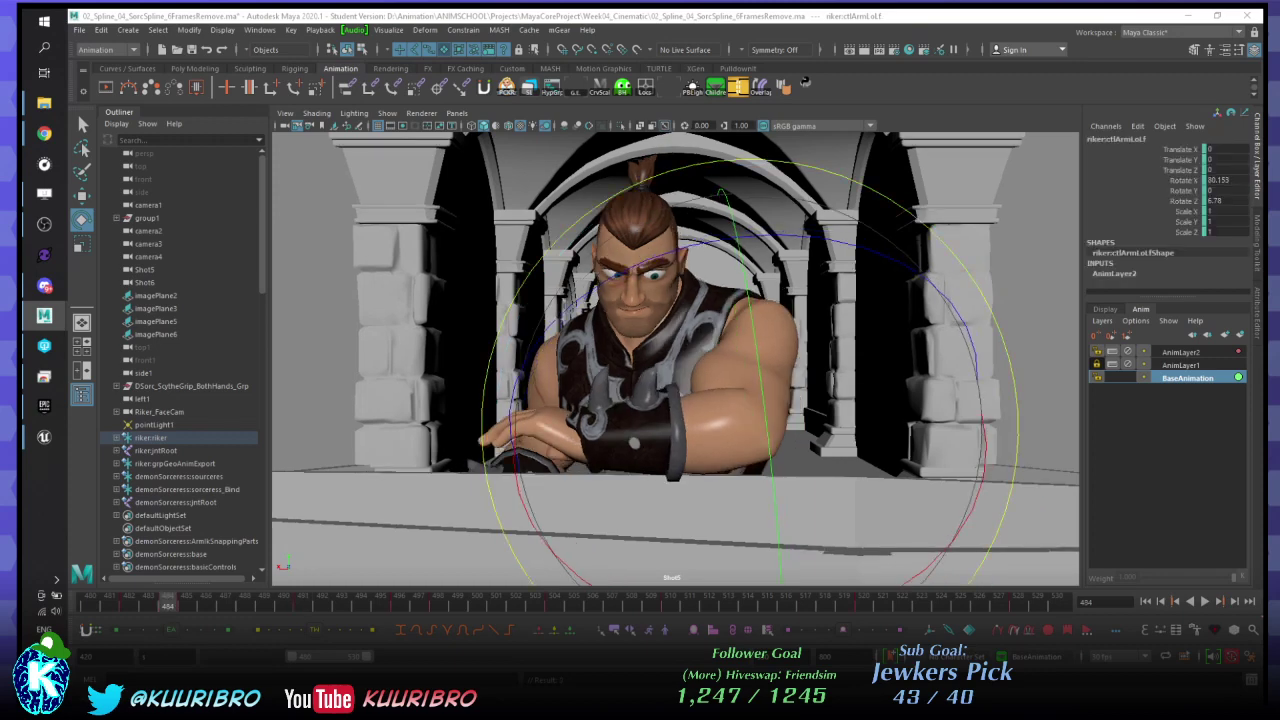
pyautogui.press('.')
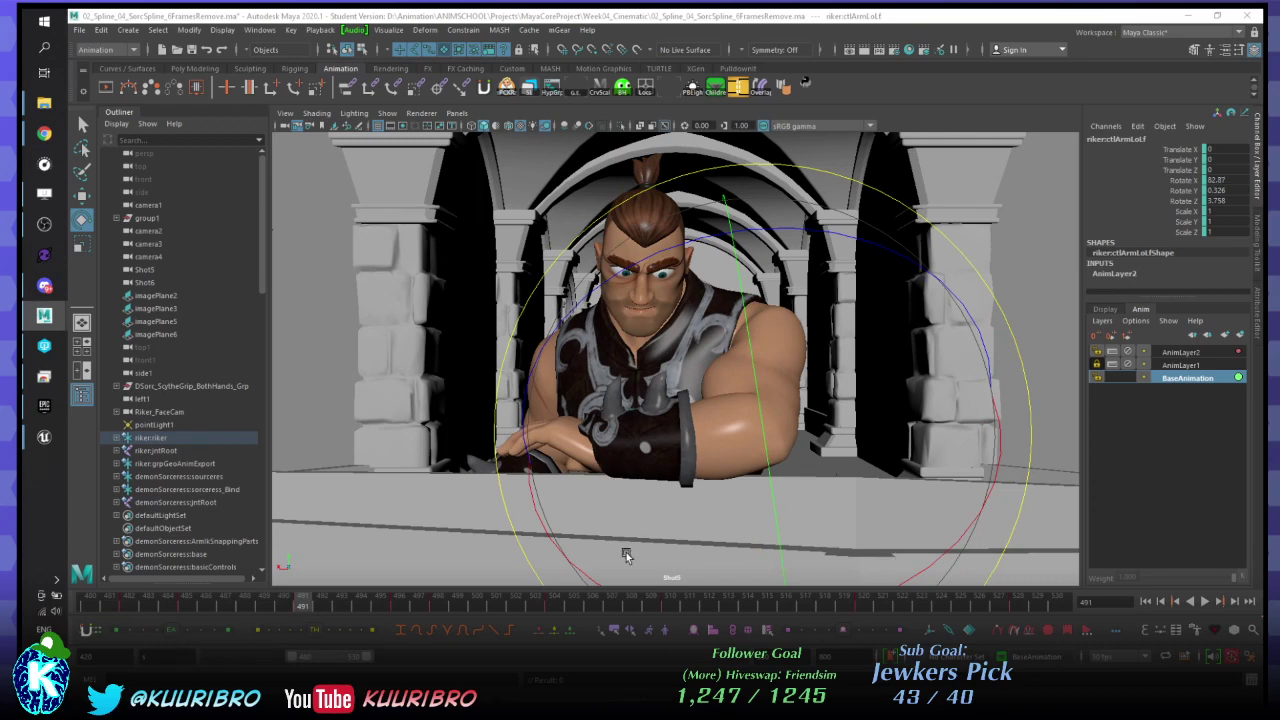
pyautogui.hotkey('alt', 'v')
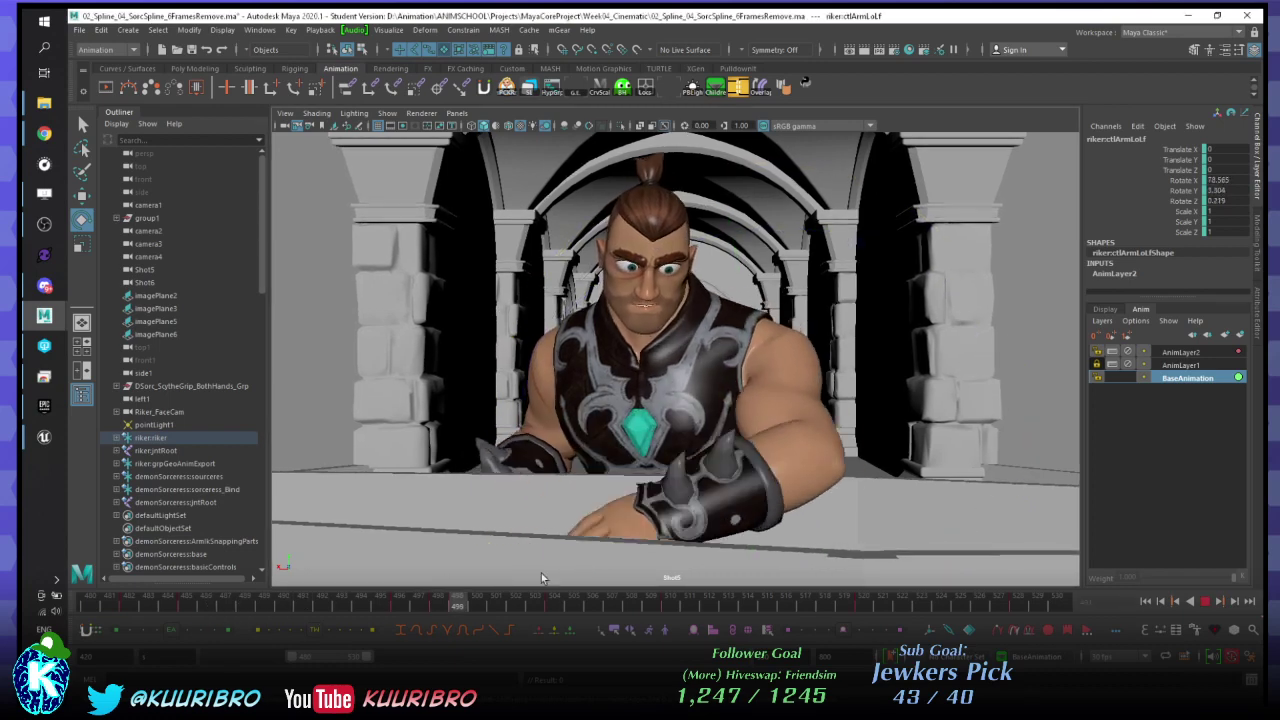
pyautogui.click(1180, 352)
pyautogui.hotkey('alt', 'v')
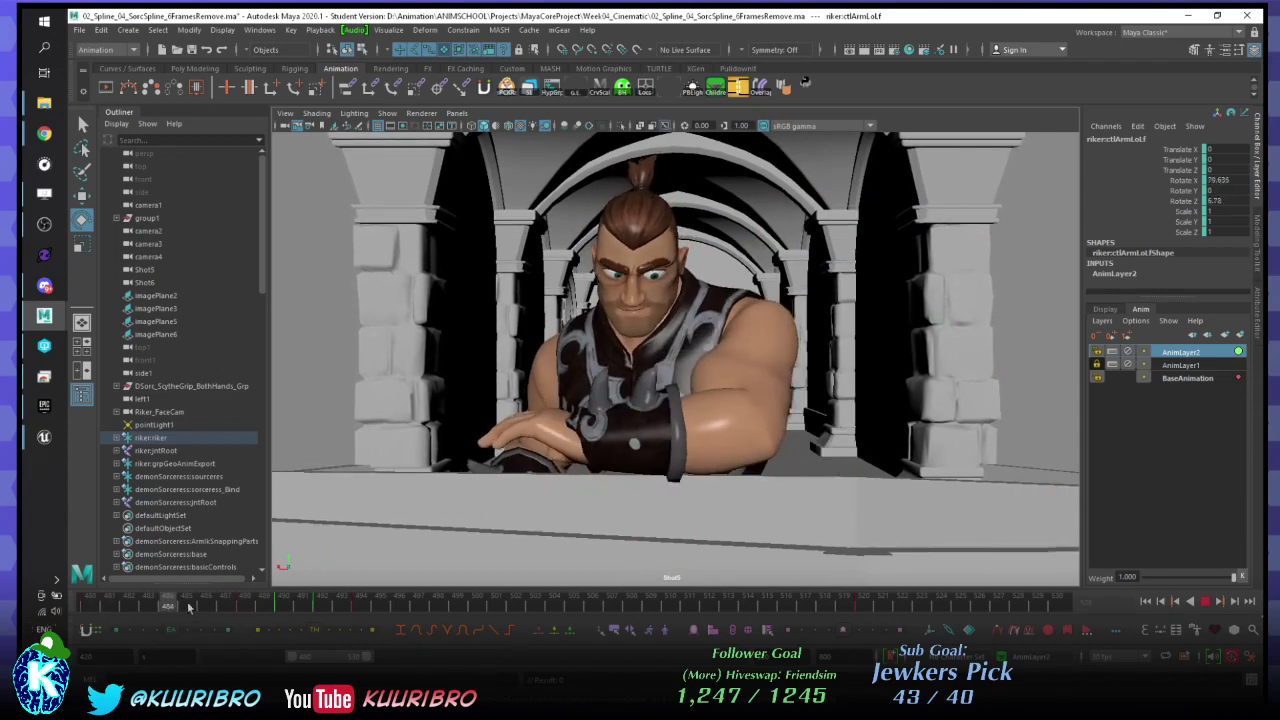
# - Stop at frame 494 and flip between frames 492 and 494 to compare the forearm
pyautogui.click(362, 602)
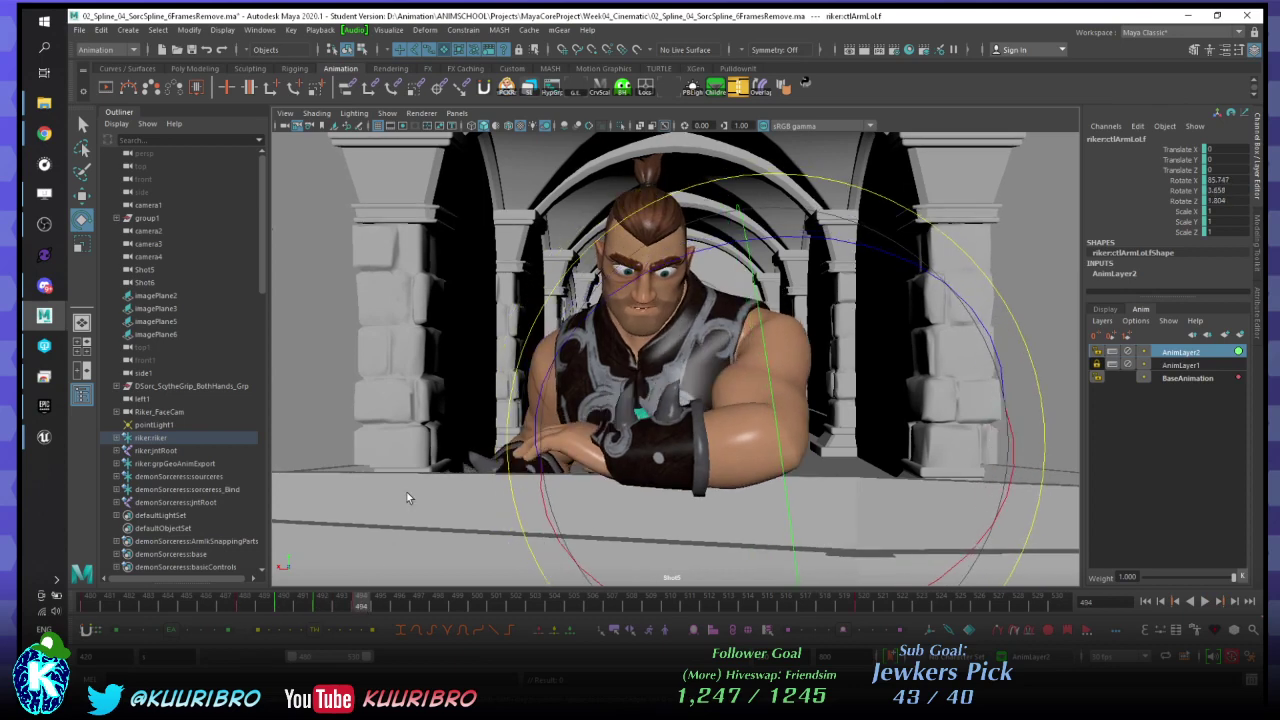
pyautogui.hotkey('alt', ',')
pyautogui.hotkey('alt', ',')
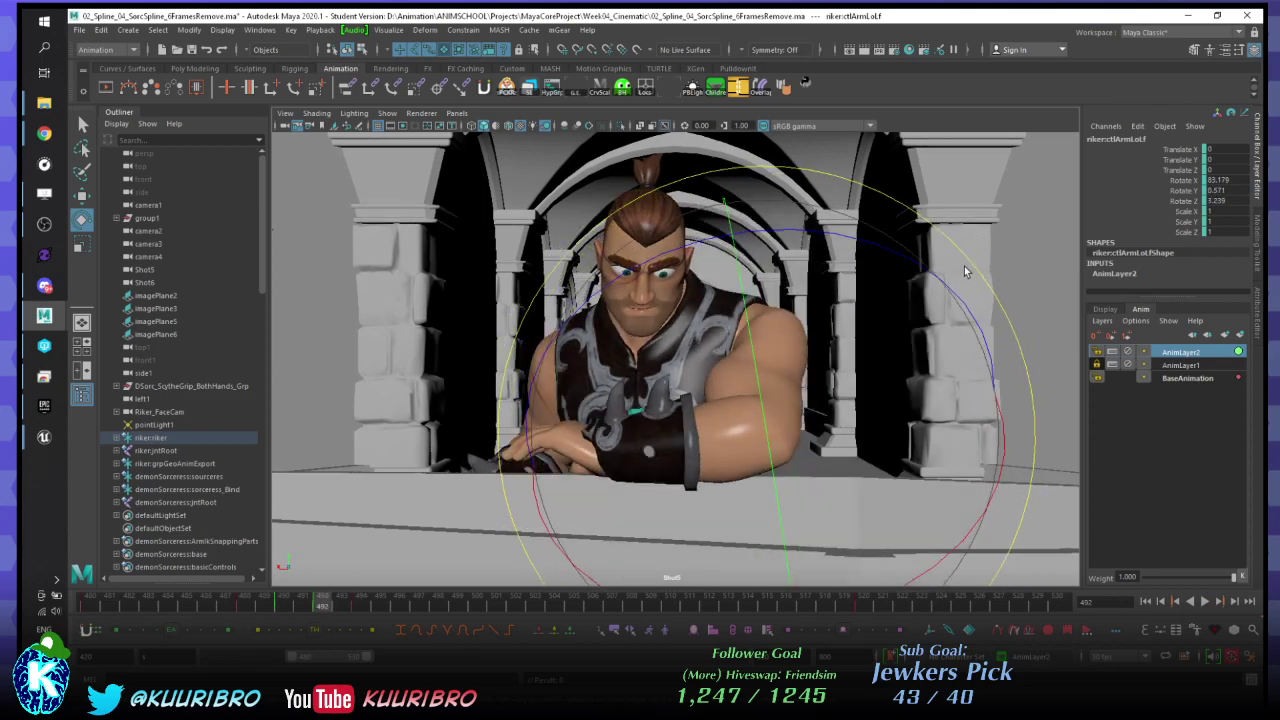
pyautogui.hotkey('alt', '.')
pyautogui.hotkey('alt', '.')
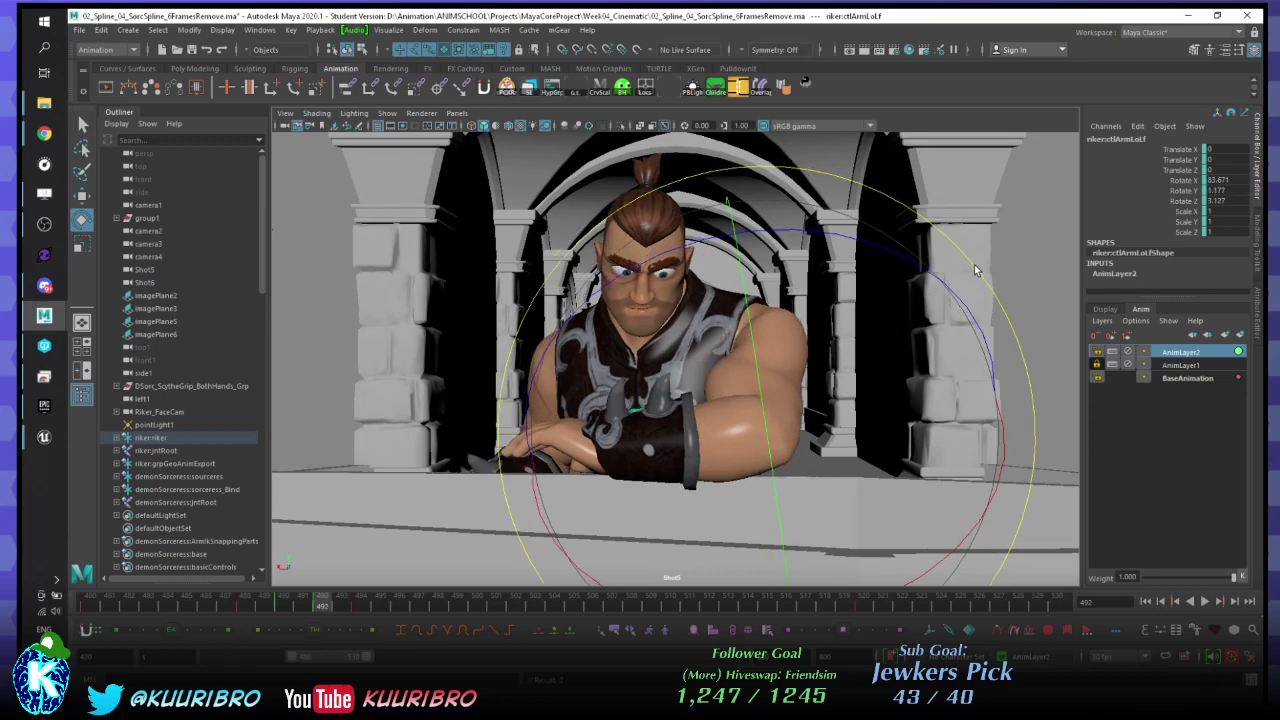
pyautogui.hotkey('alt', ',')
pyautogui.hotkey('alt', ',')
pyautogui.hotkey('alt', '.')
pyautogui.hotkey('alt', '.')
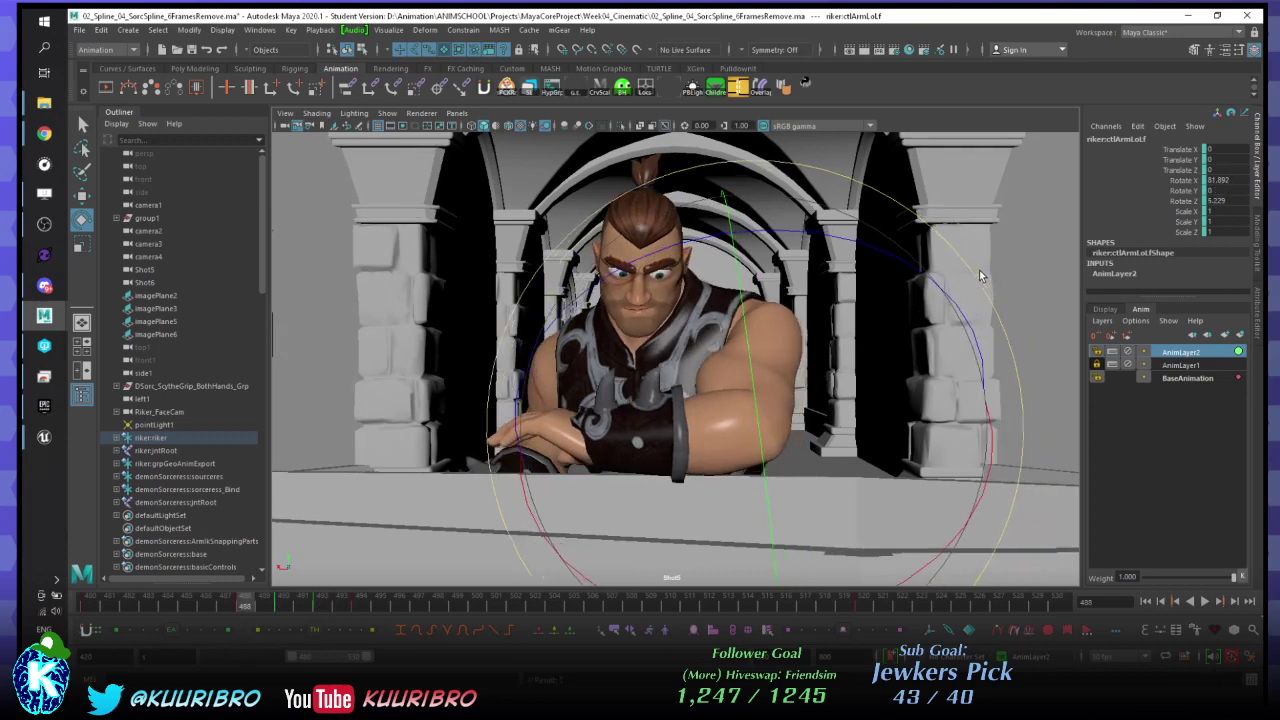
# - Play the arm through to frame 501, then return to frames 487–488
pyautogui.hotkey('alt', 'v')
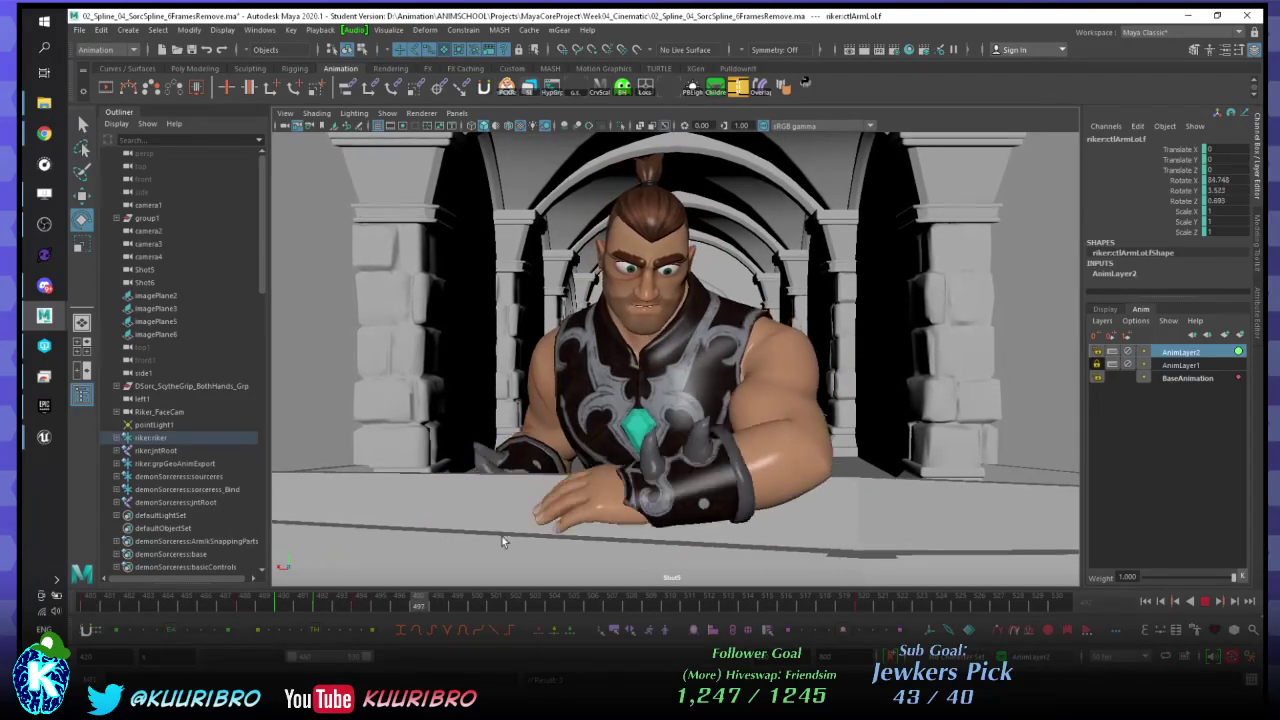
pyautogui.press('Escape')
pyautogui.press(',')
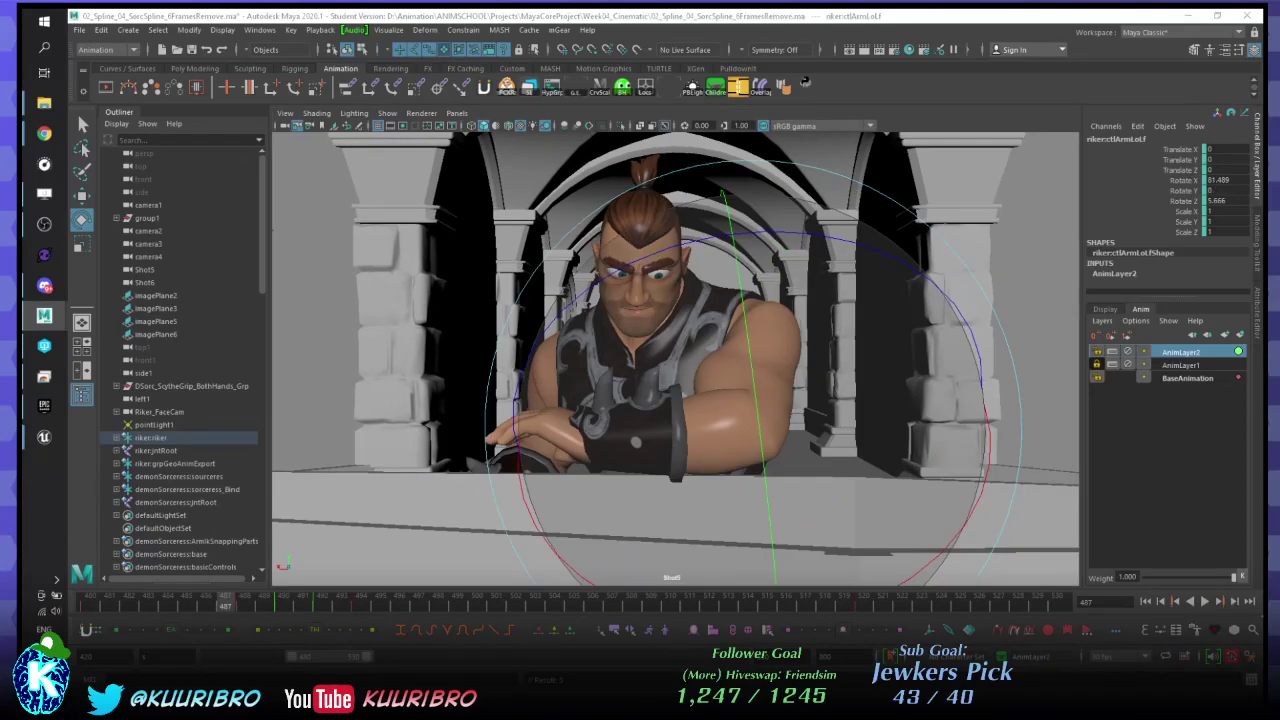
pyautogui.hotkey('alt', '.')
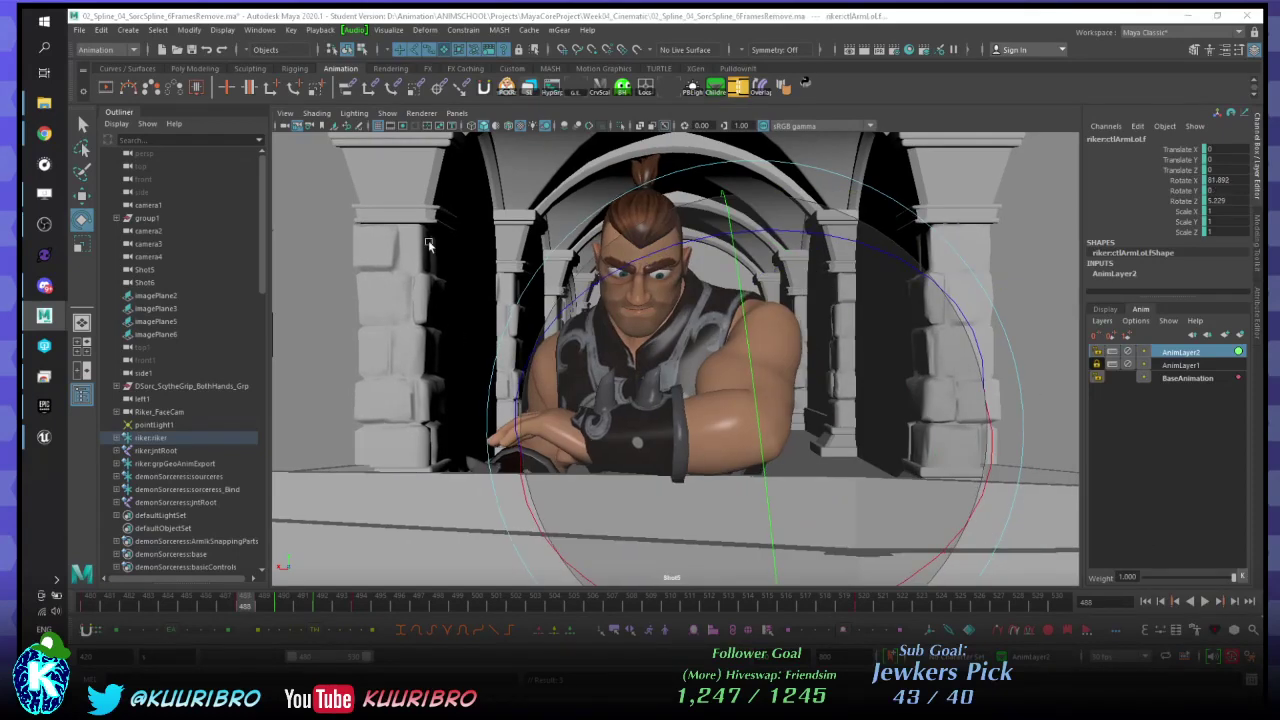
# - Move the curve local scale tool window aside
pyautogui.click(600, 88)
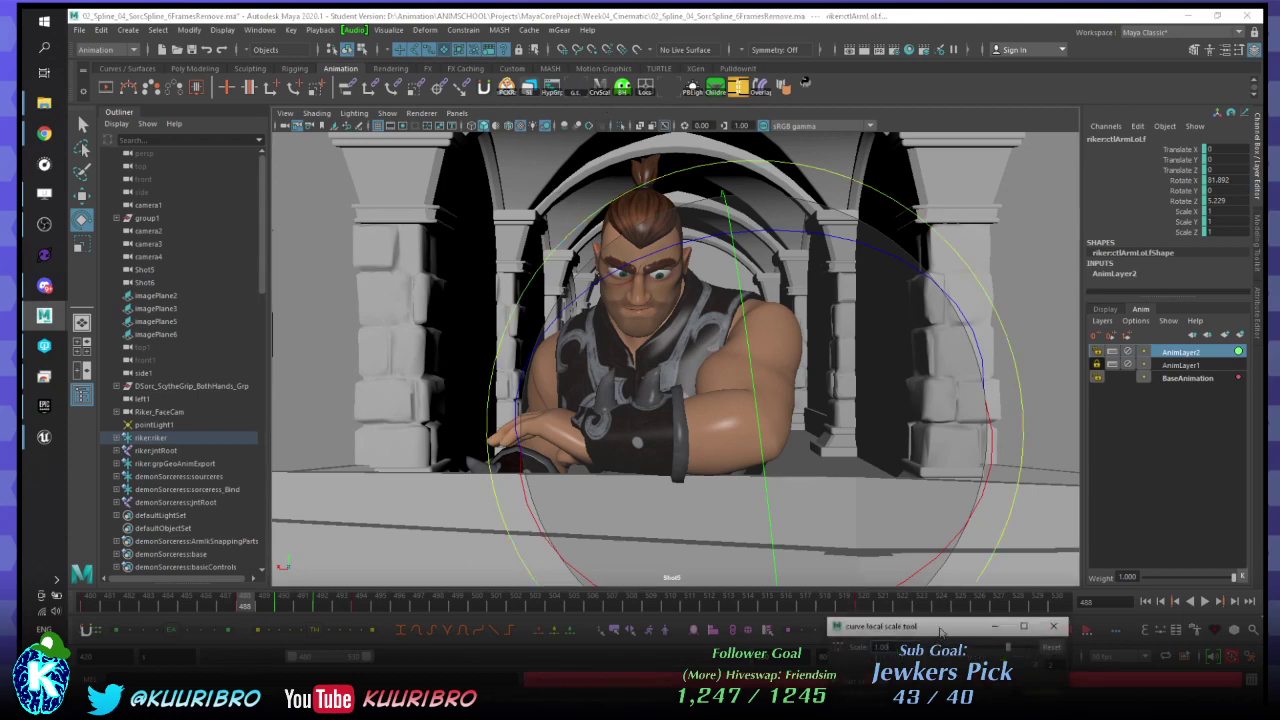
pyautogui.moveTo(940, 626); pyautogui.dragTo(907, 444)
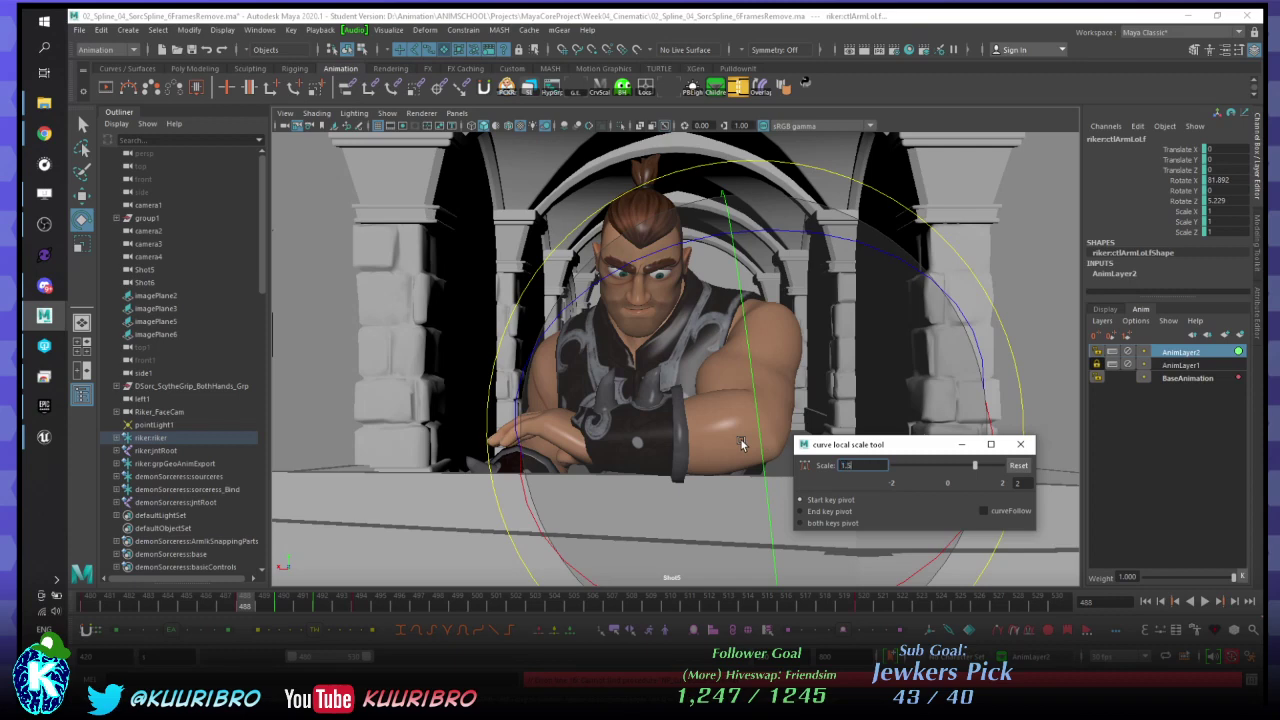
pyautogui.moveTo(935, 448); pyautogui.dragTo(1279, 479)
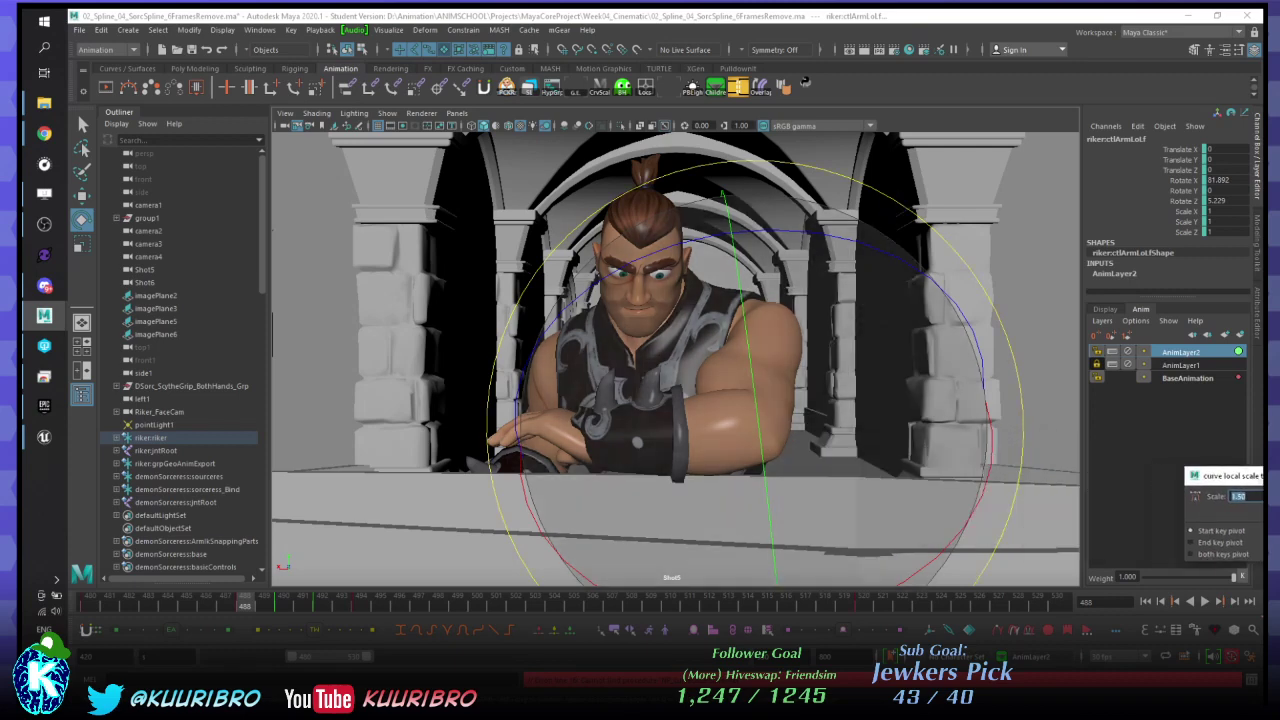
# - Close the scale tool and play back the lower-arm motion, returning to frame 488, stopping at 490
pyautogui.hotkey('alt', 'v')
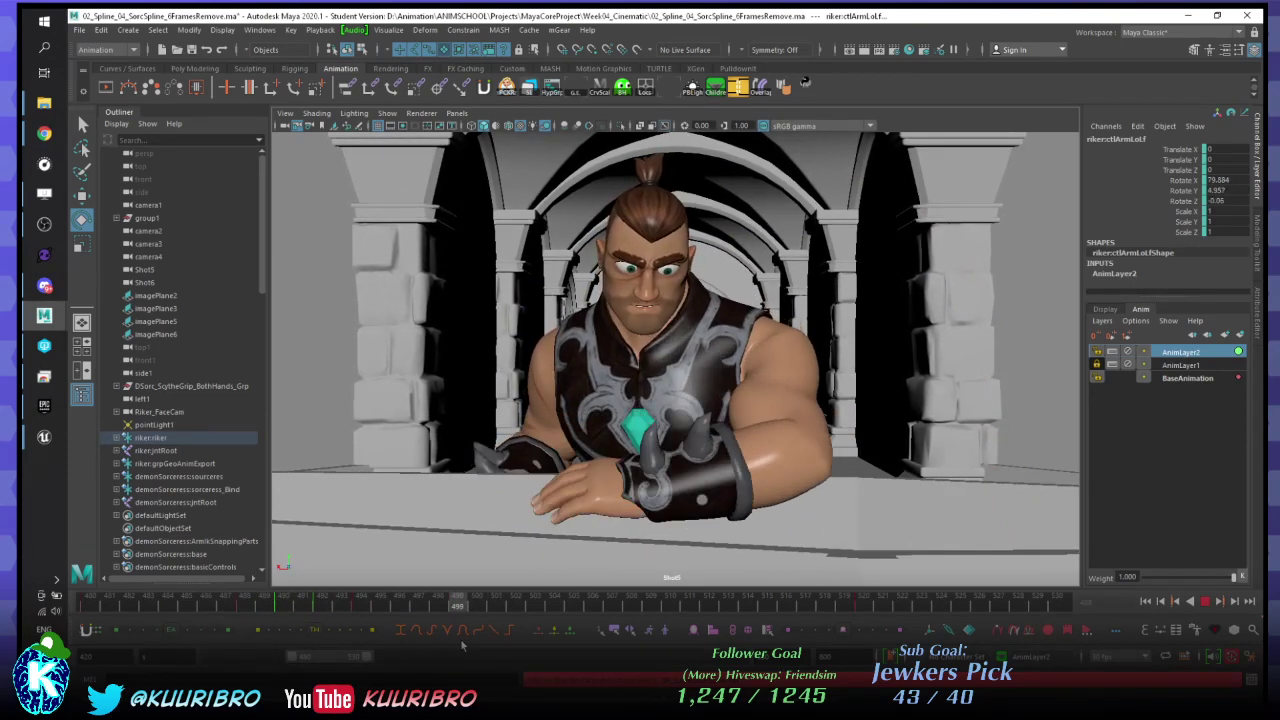
pyautogui.press('Escape')
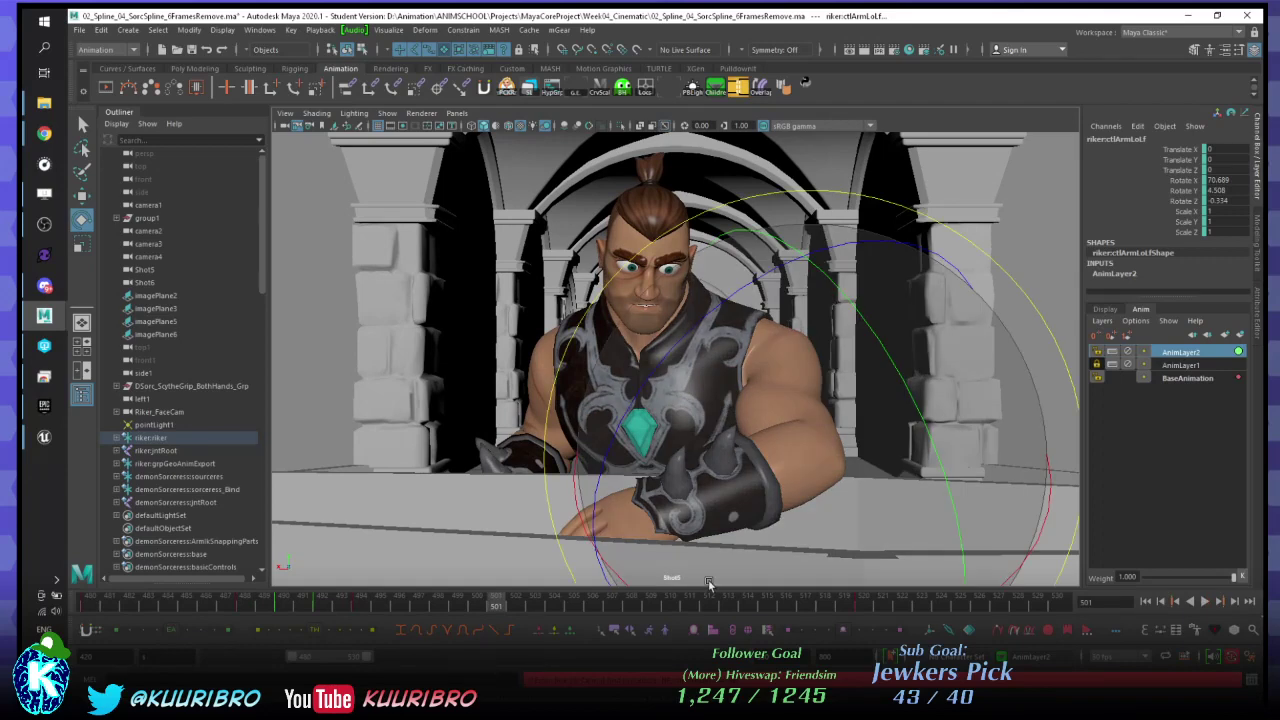
pyautogui.hotkey('ctrl', 'z')
pyautogui.hotkey('alt', 'v')
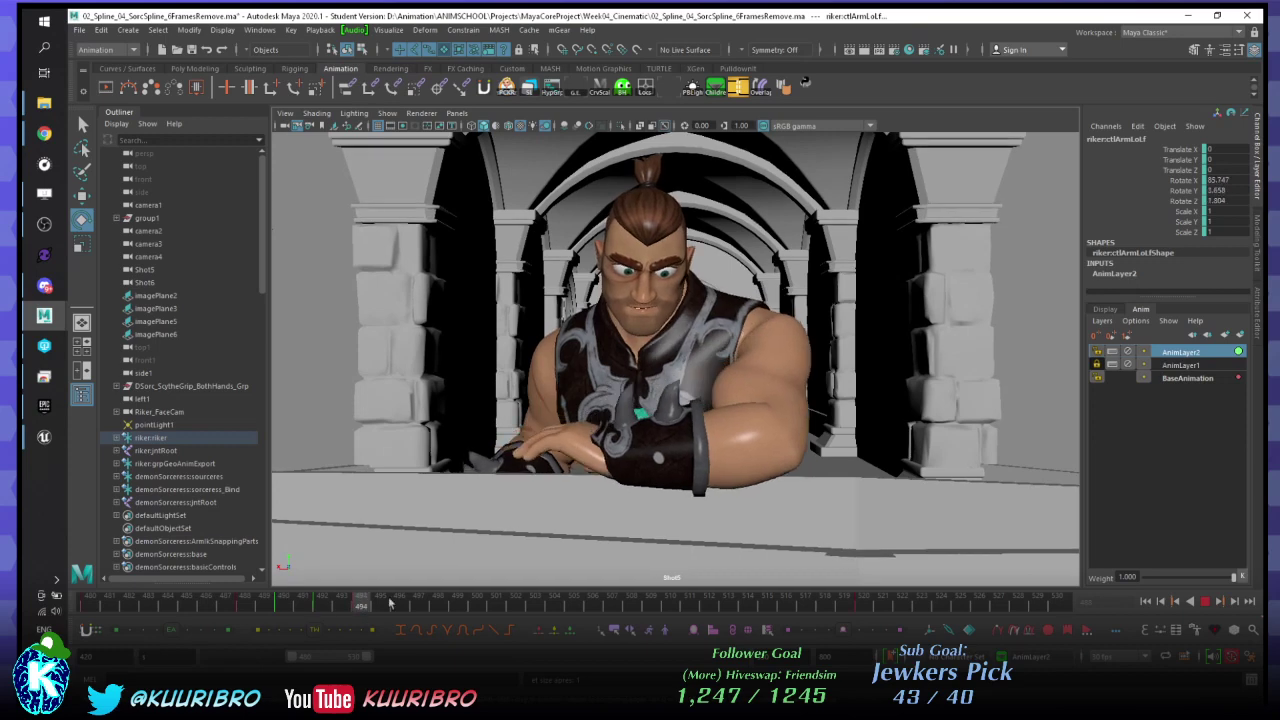
pyautogui.press('Escape')
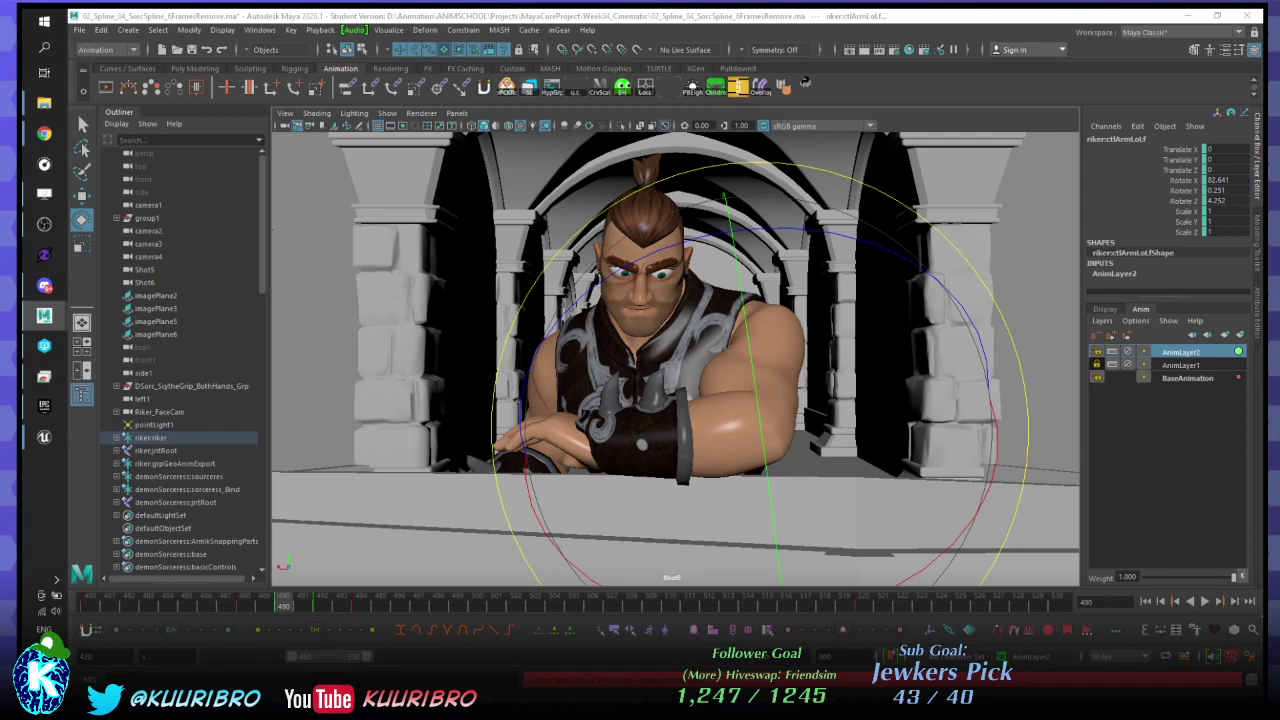
# - Play the shot briefly, then step between keys to reach frame 492
pyautogui.click(285, 592)
pyautogui.hotkey('alt', 'v')
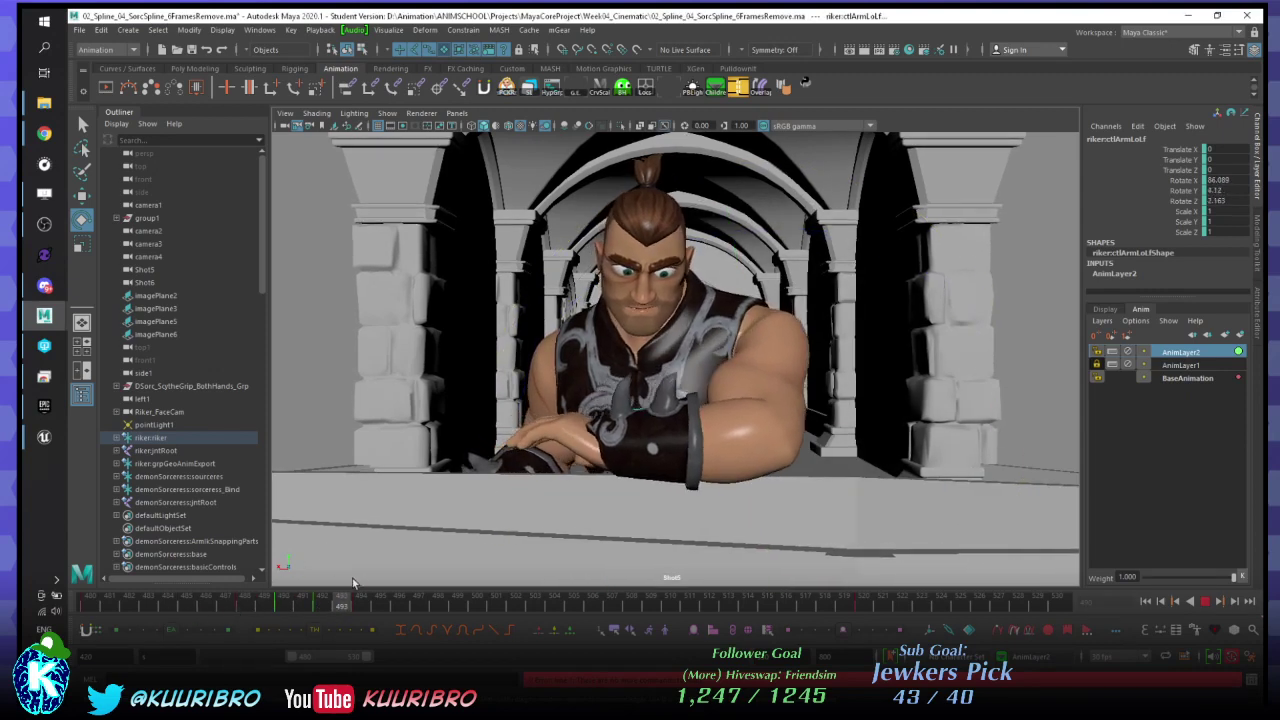
pyautogui.hotkey('alt', 'v')
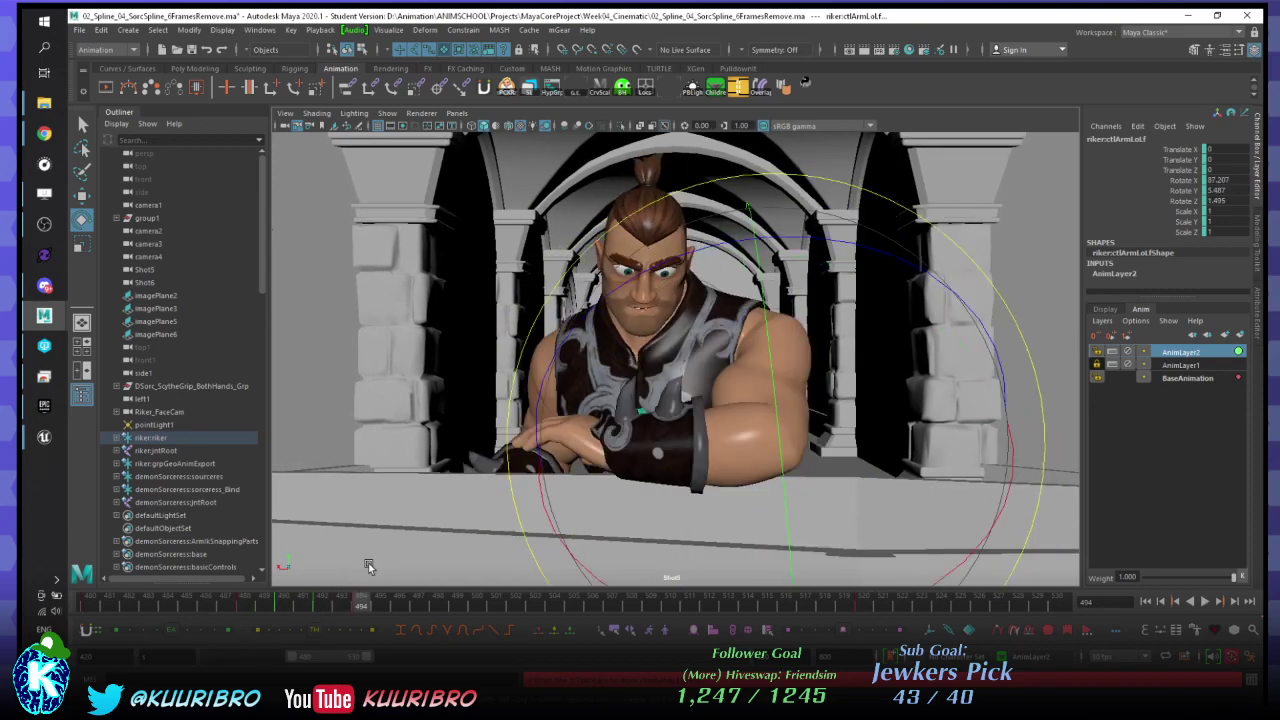
pyautogui.press(',')
pyautogui.press(',')
pyautogui.press(',')
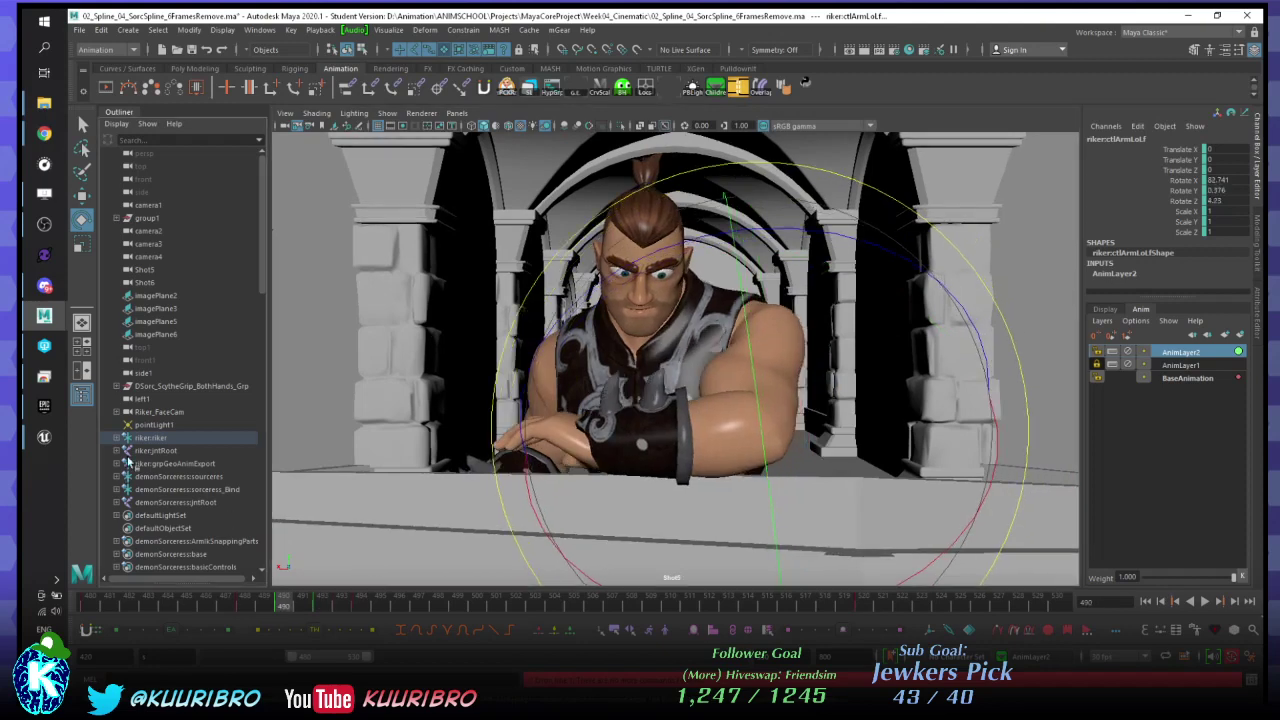
pyautogui.press('.')
pyautogui.press('.')
pyautogui.press('.')
pyautogui.press(',')
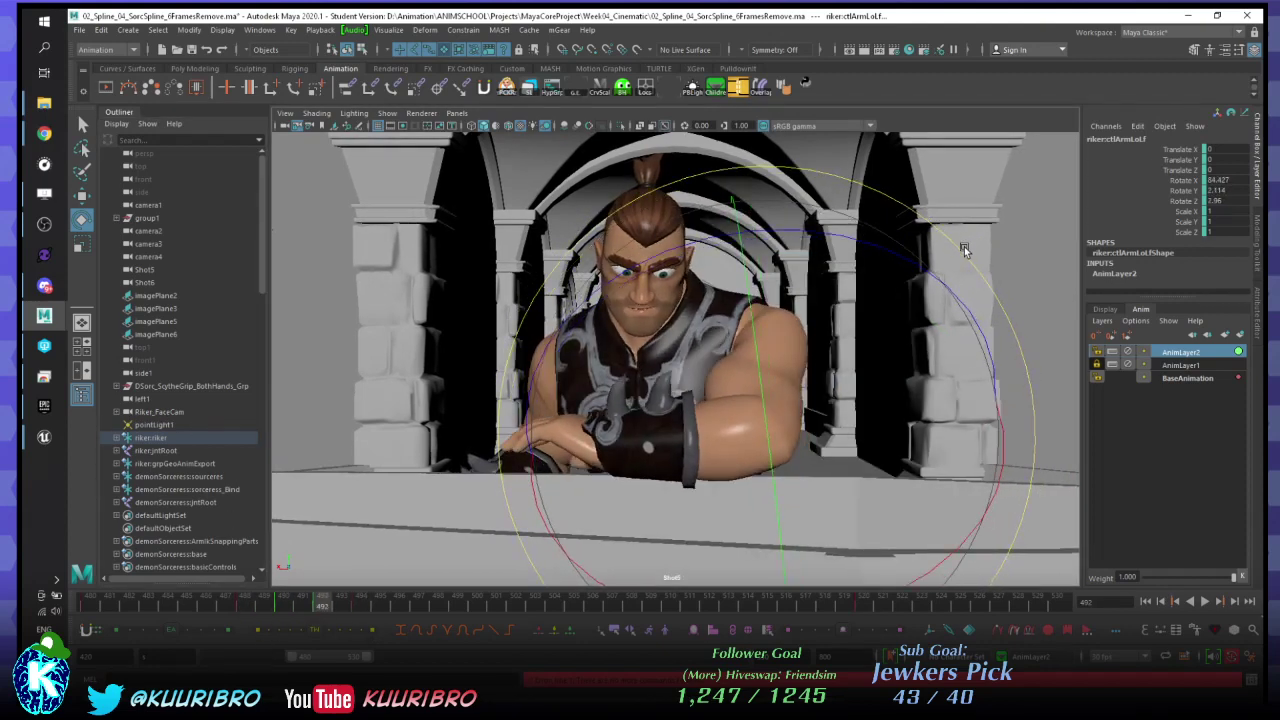
# - Nudge ctlArmLoLf's rotation at frame 492, compare neighbouring keys 490–494, then play back
pyautogui.moveTo(964, 250); pyautogui.dragTo(968, 254)
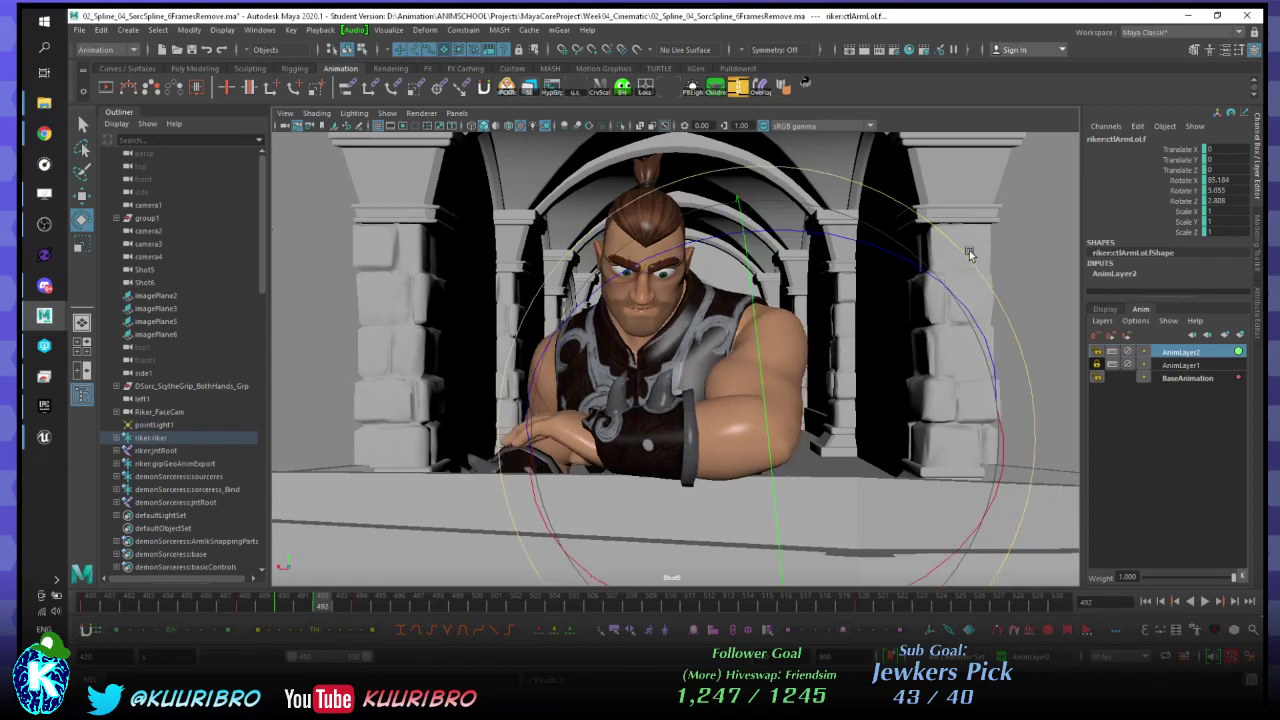
pyautogui.press('.')
pyautogui.press(',')
pyautogui.press(',')
pyautogui.press('.')
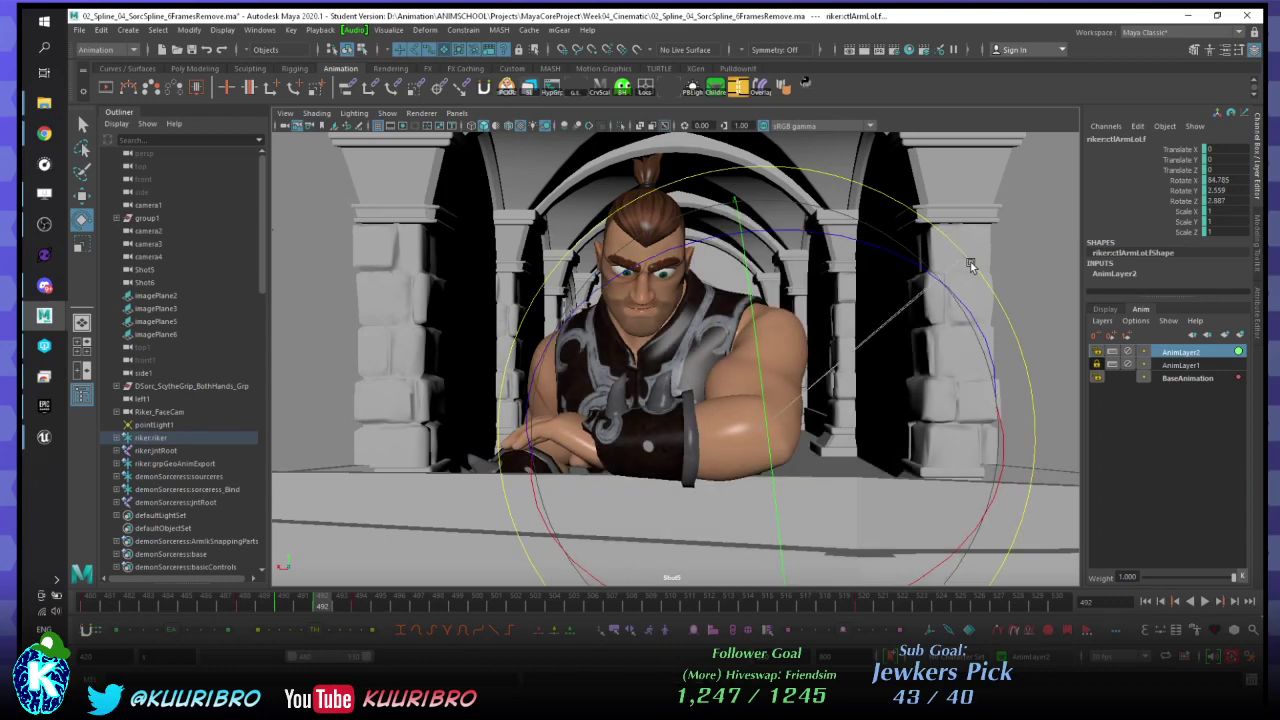
pyautogui.press(',')
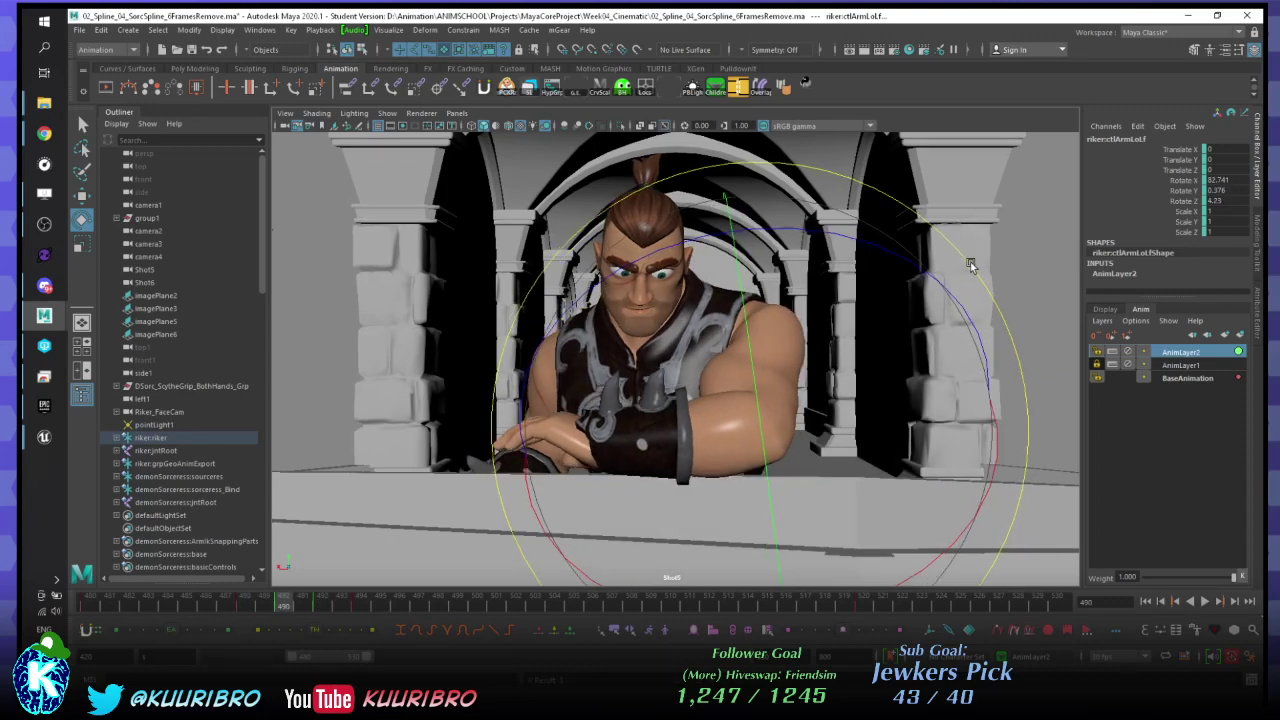
pyautogui.press('.')
pyautogui.press('.')
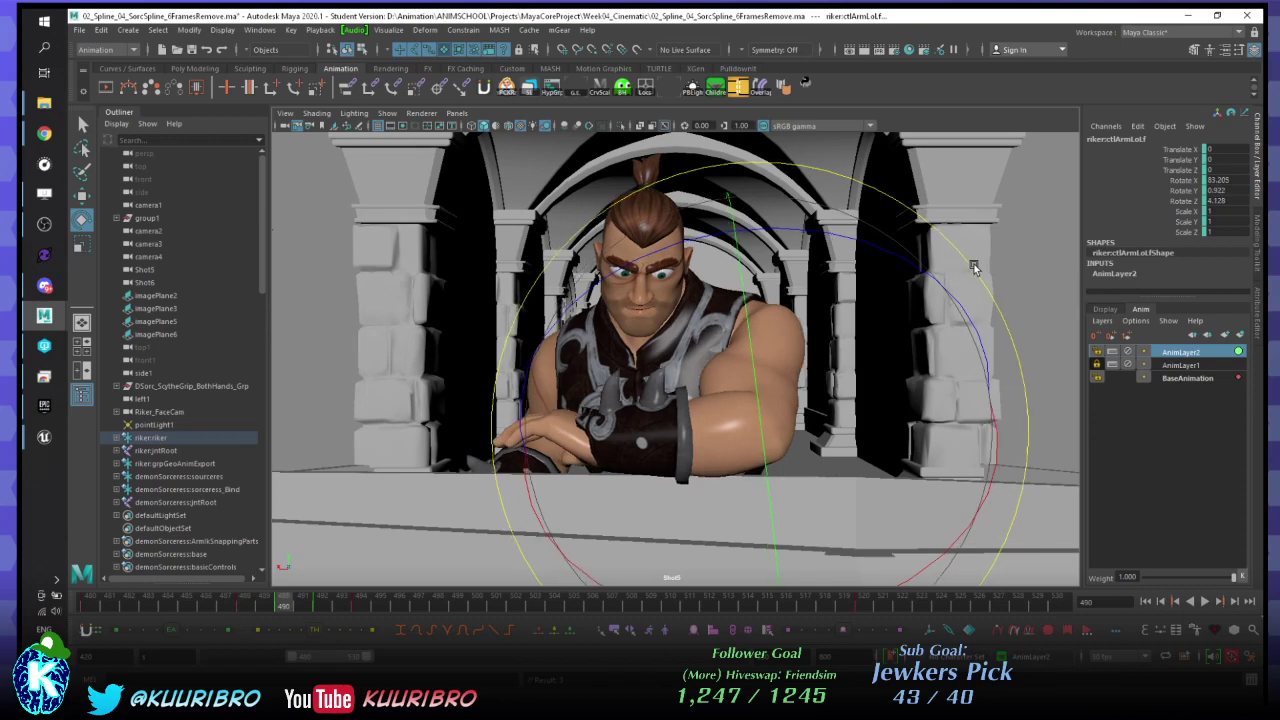
pyautogui.hotkey('alt', 'v')
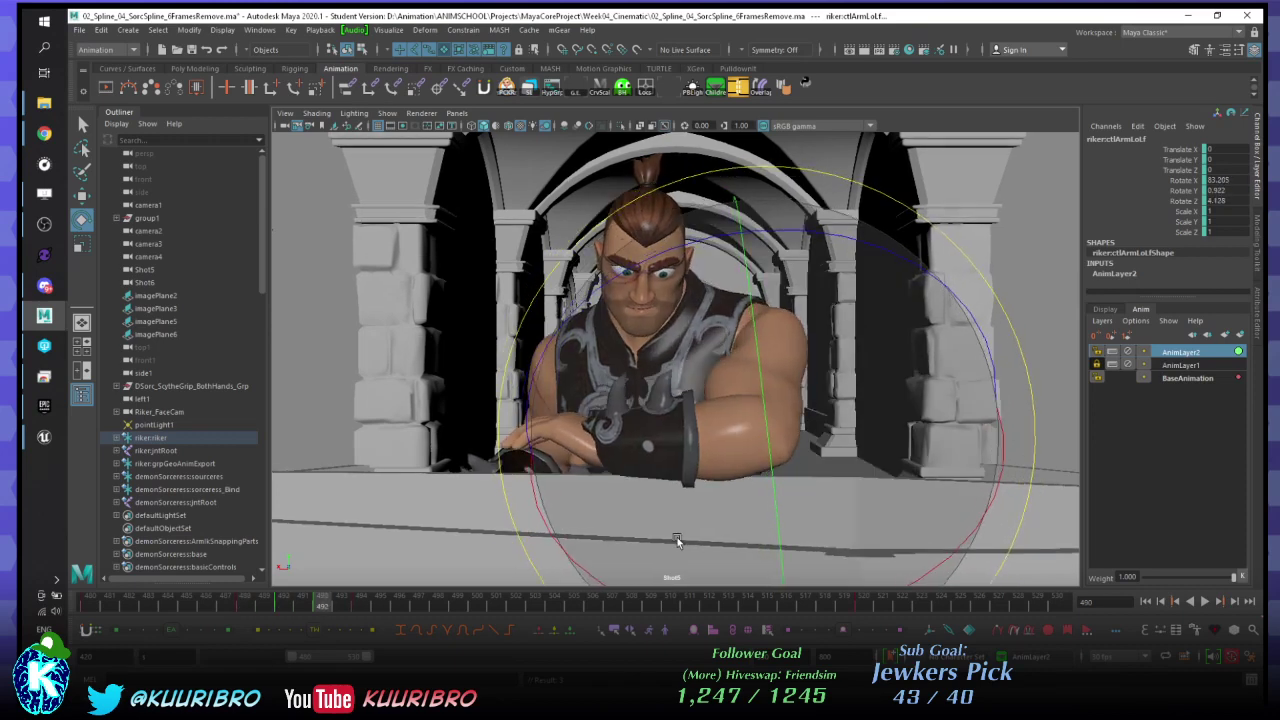
pyautogui.hotkey('alt', 'v')
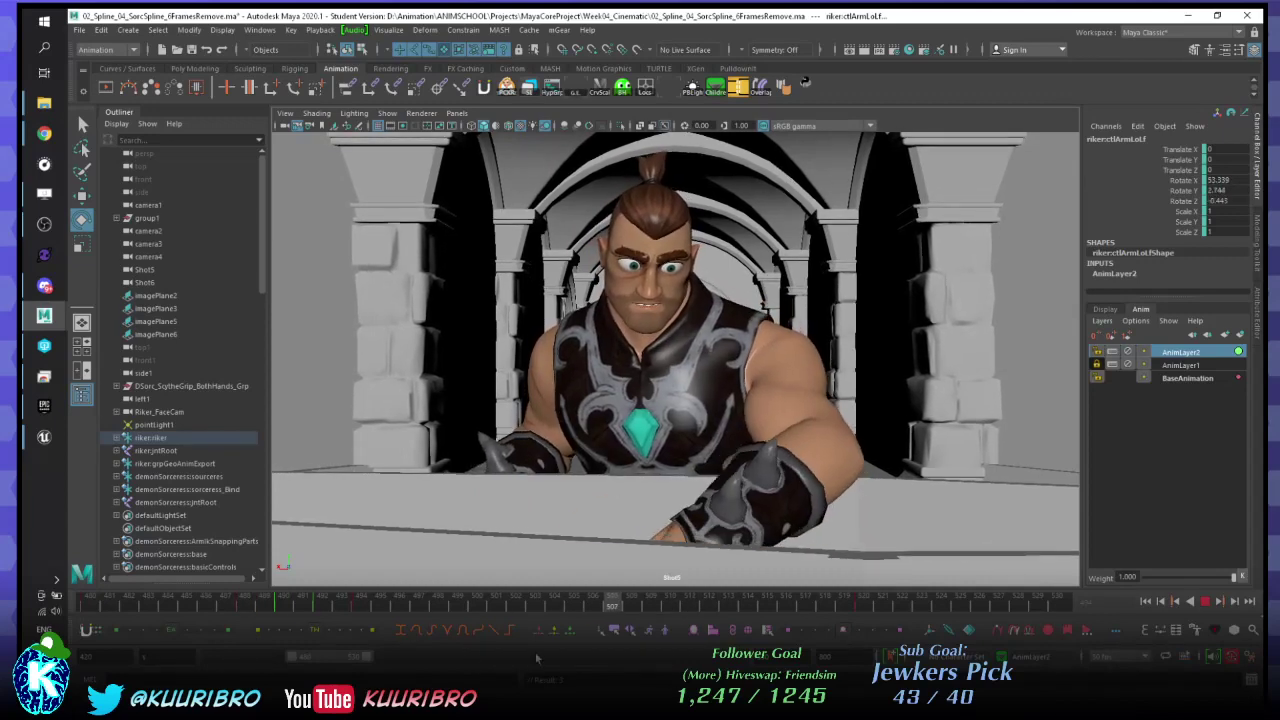
# - Scrub to about frame 511 and re-angle ctlArmLoLf so Rotate X drops to about 43.8
pyautogui.moveTo(808, 602); pyautogui.dragTo(746, 599)
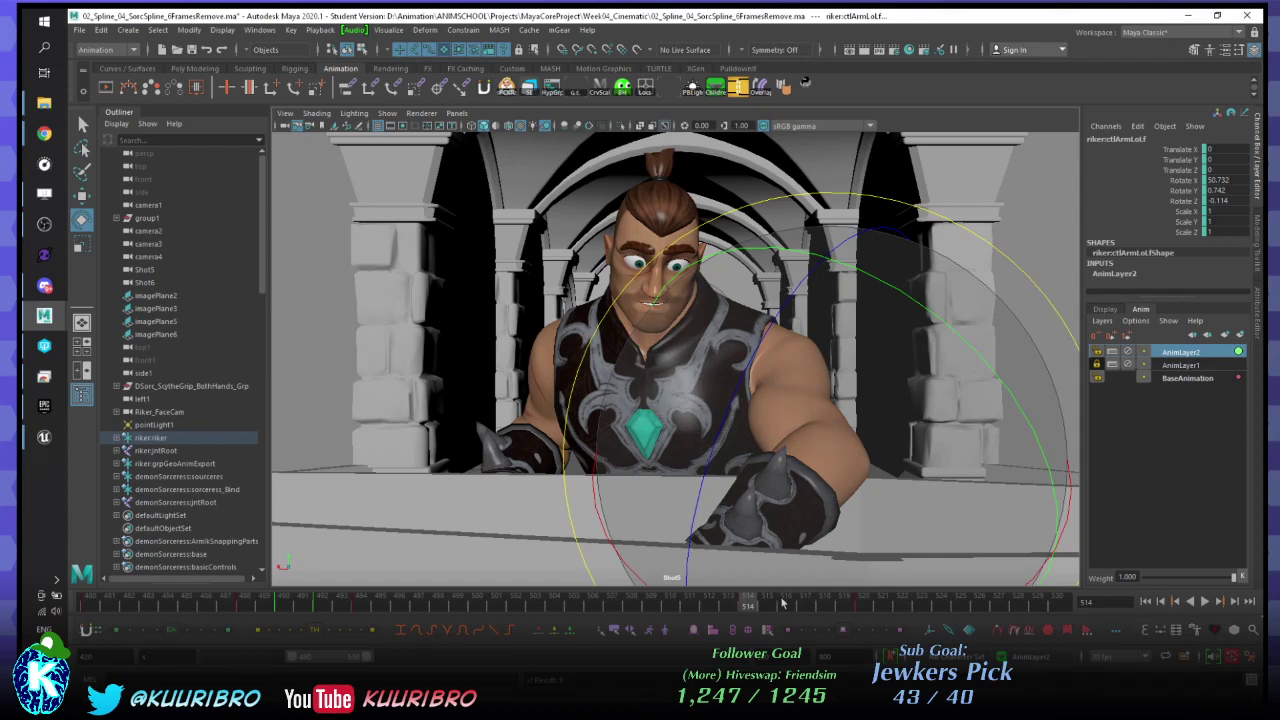
pyautogui.hotkey('alt', 'v')
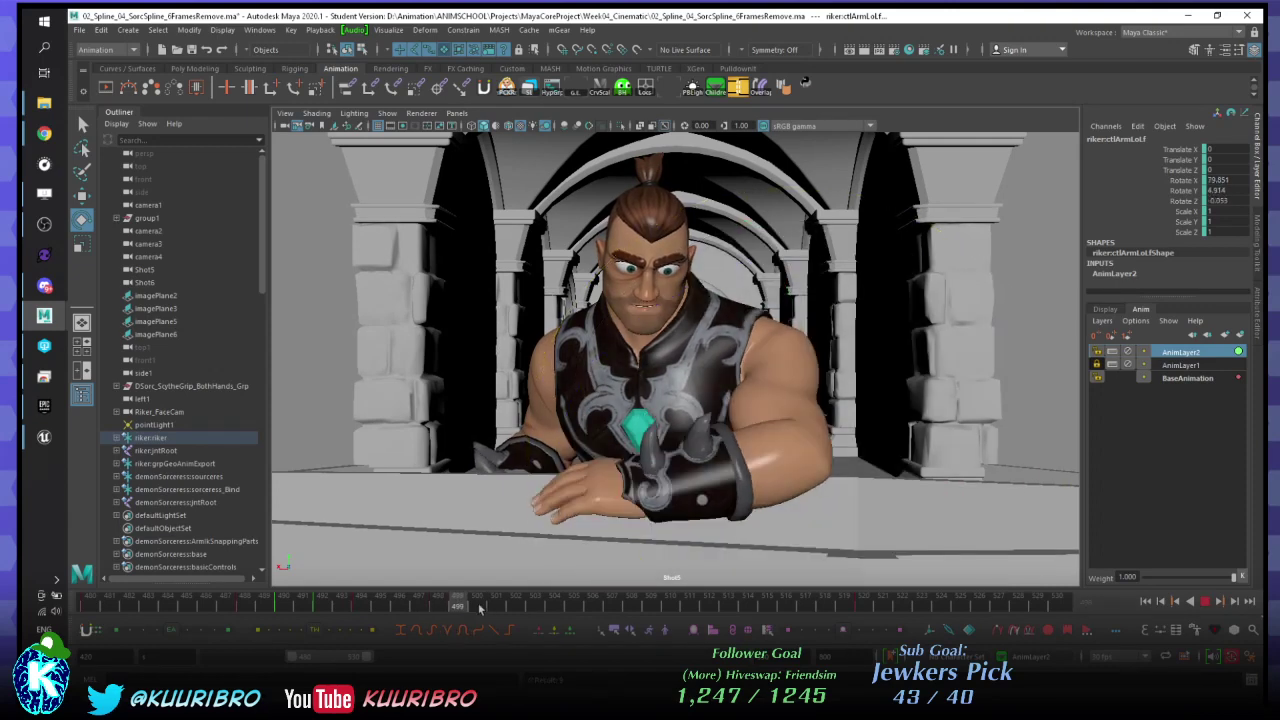
pyautogui.moveTo(557, 611); pyautogui.dragTo(680, 610)
pyautogui.moveTo(669, 474); pyautogui.dragTo(600, 512)
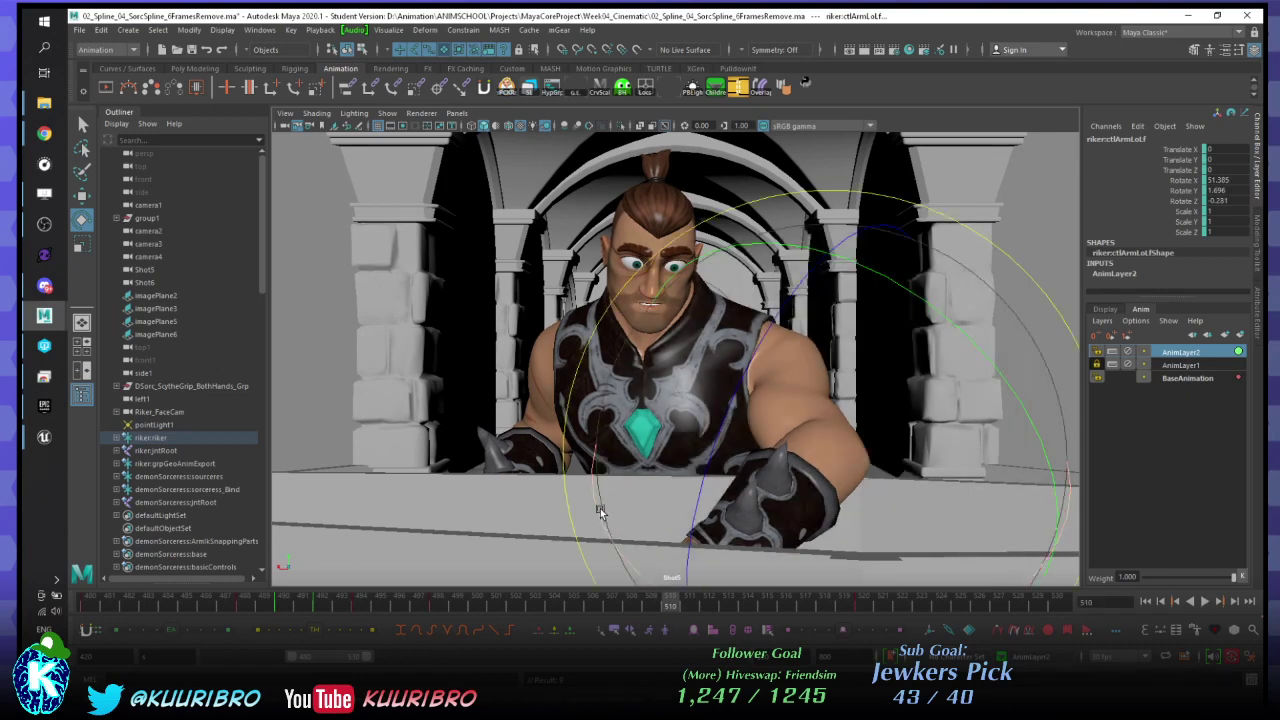
pyautogui.hotkey('ctrl', 'z')
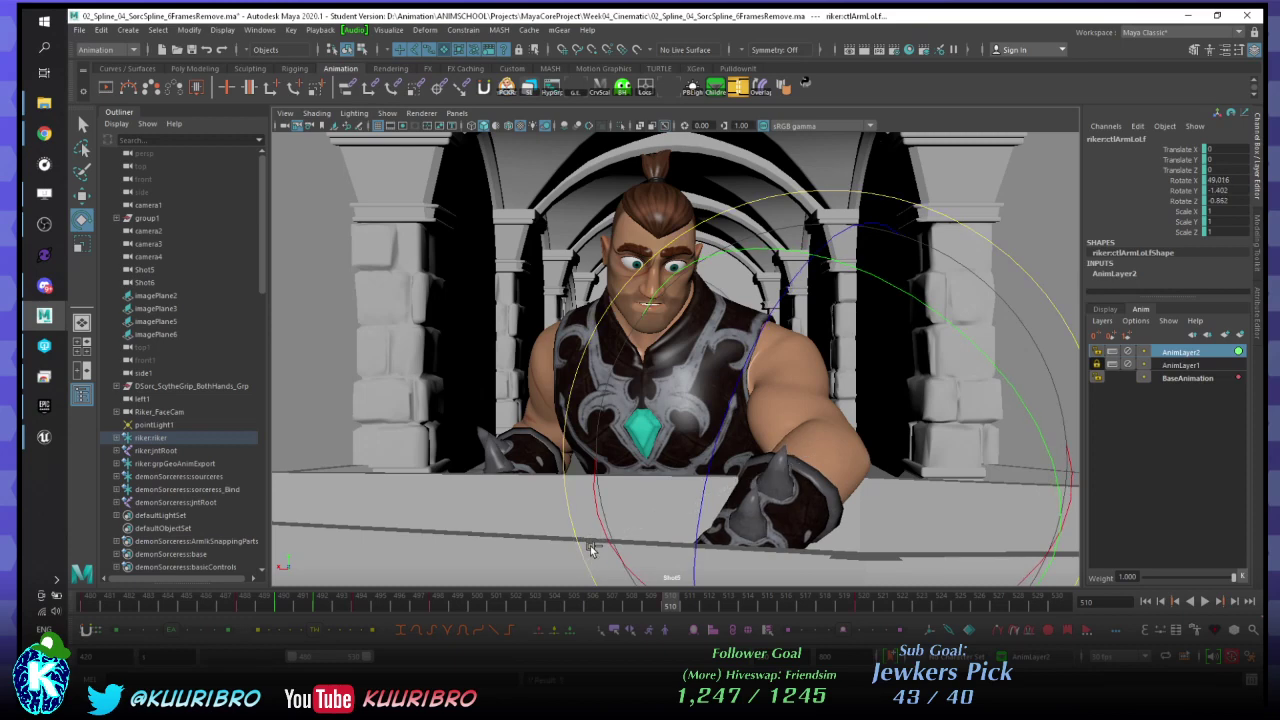
pyautogui.moveTo(590, 549); pyautogui.dragTo(656, 585)
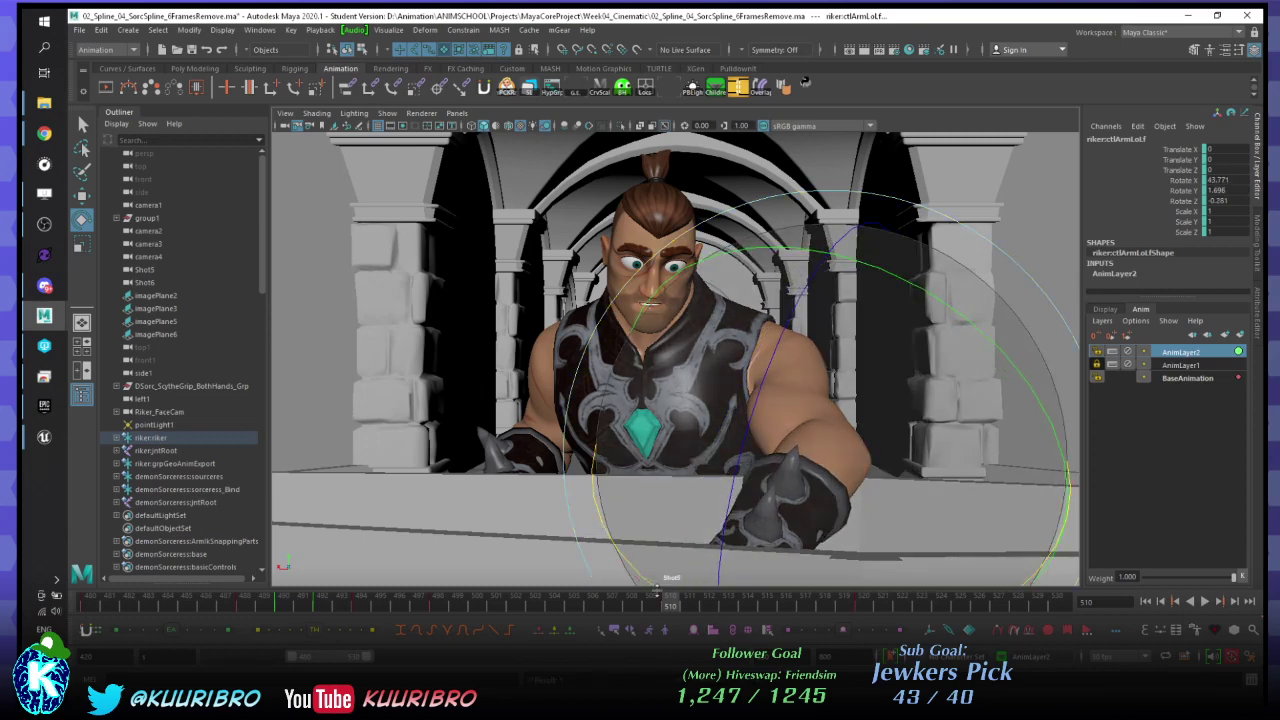
# - Review the arm in playback, pickwalk down to ctlHandLf, and replay to frame 530
pyautogui.hotkey('alt', 'v')
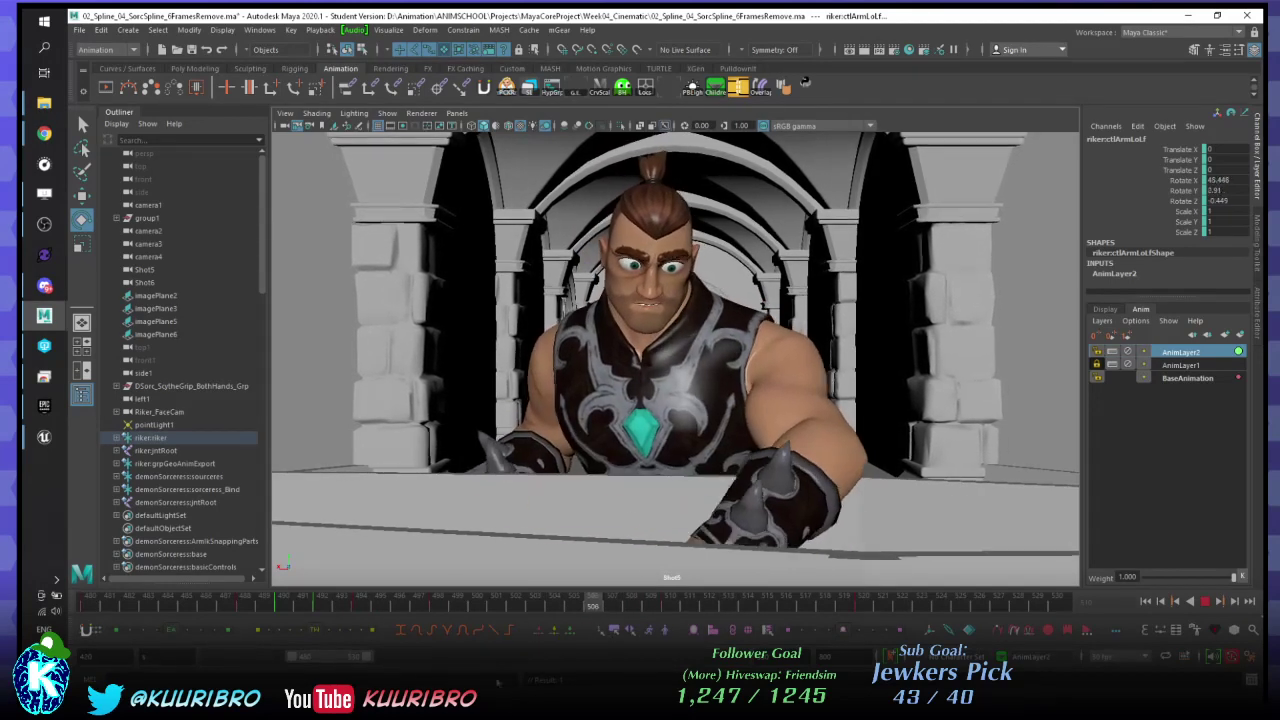
pyautogui.press('Escape')
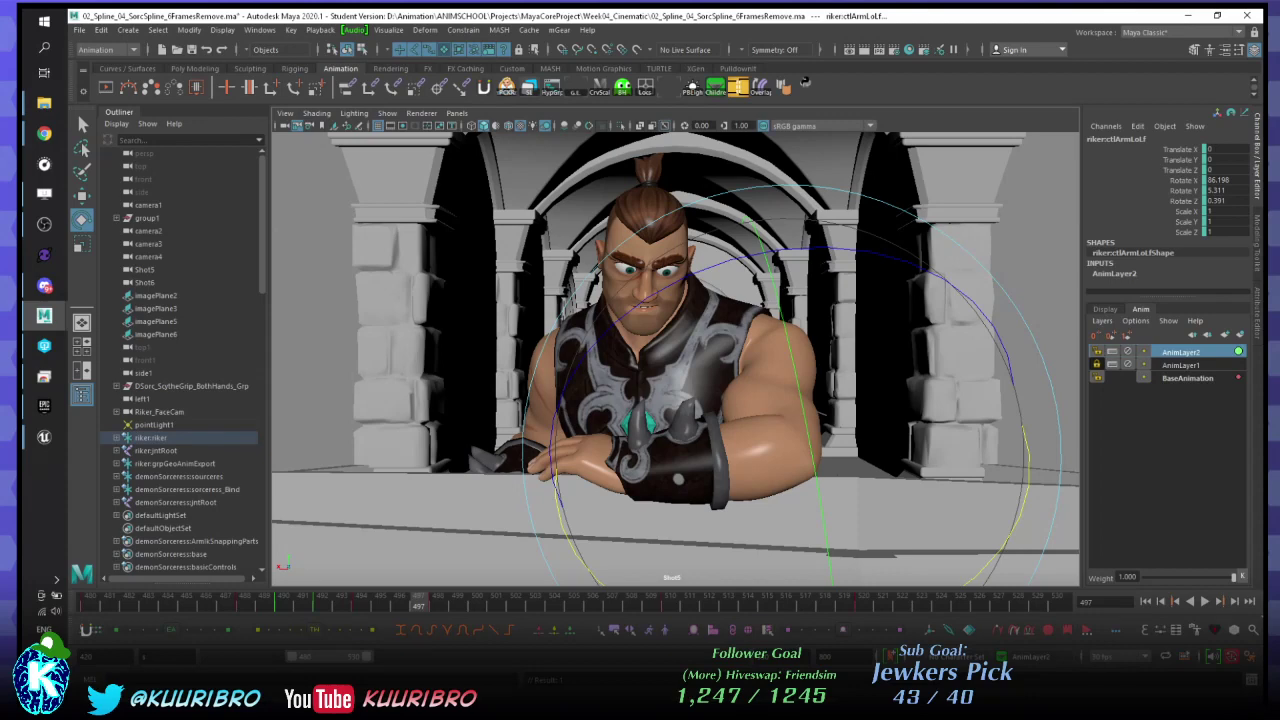
pyautogui.press(',')
pyautogui.press(',')
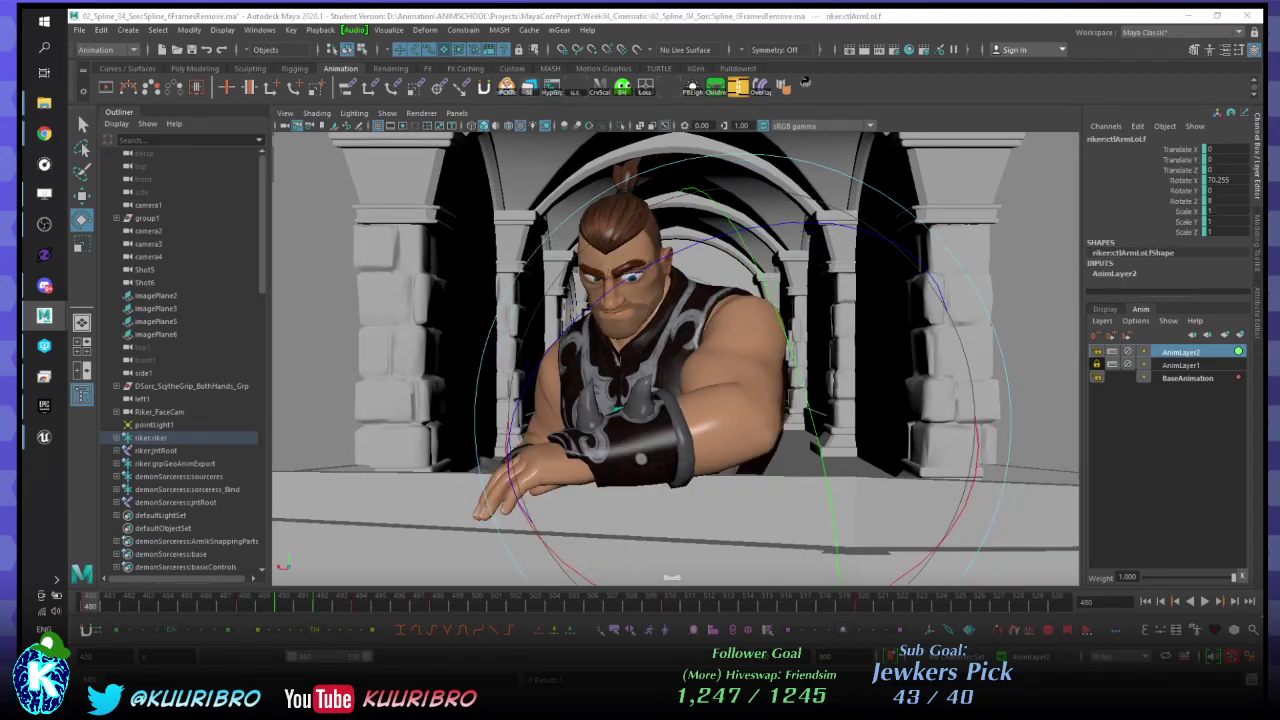
pyautogui.press('Down')
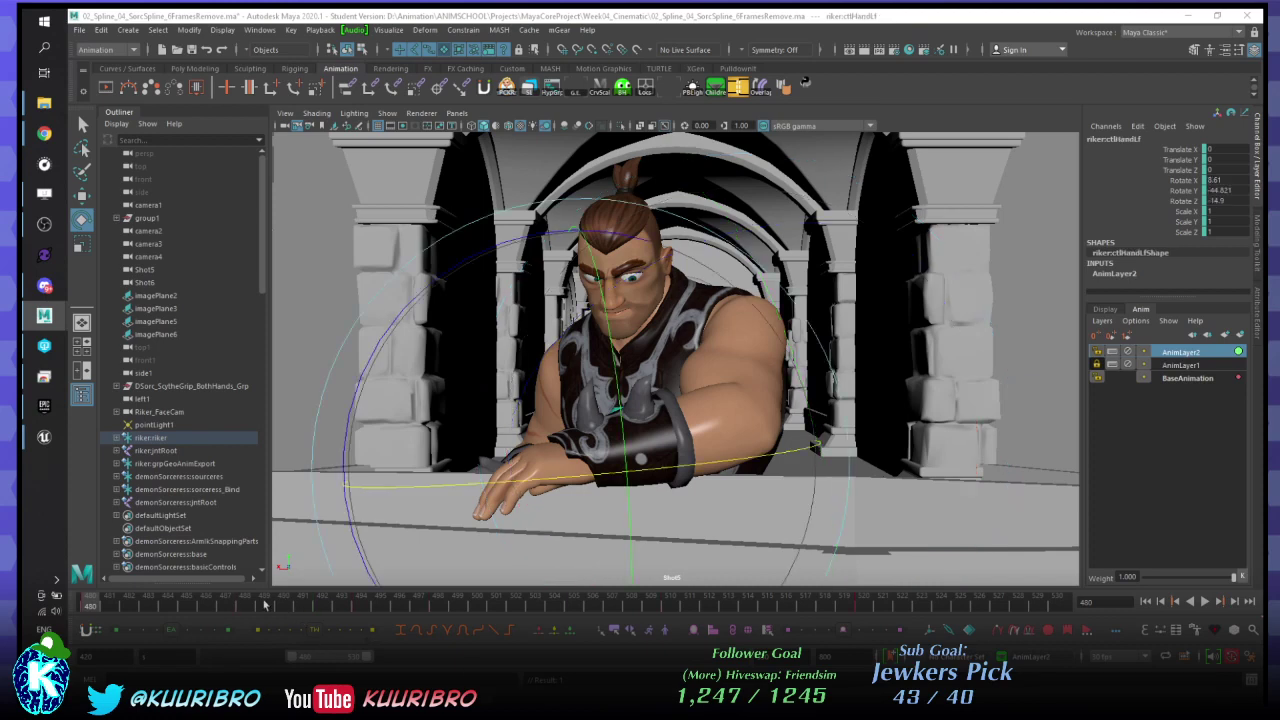
pyautogui.hotkey('alt', 'v')
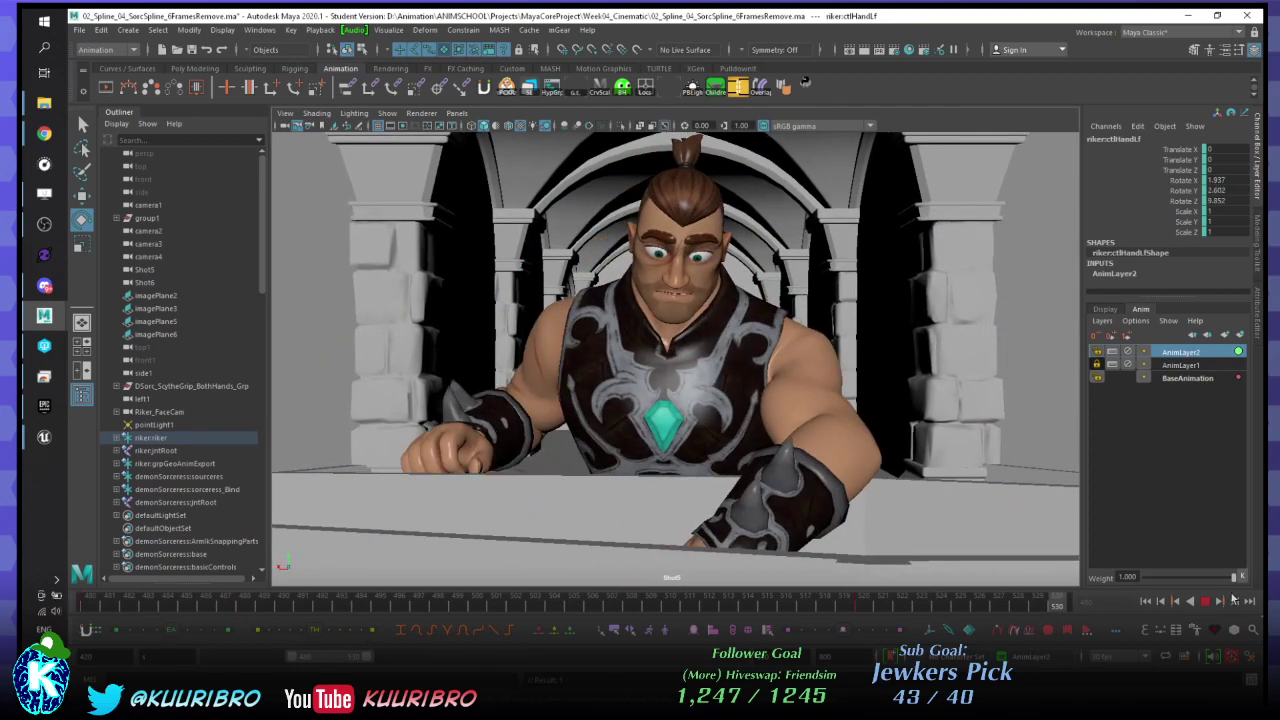
pyautogui.click(1205, 601)
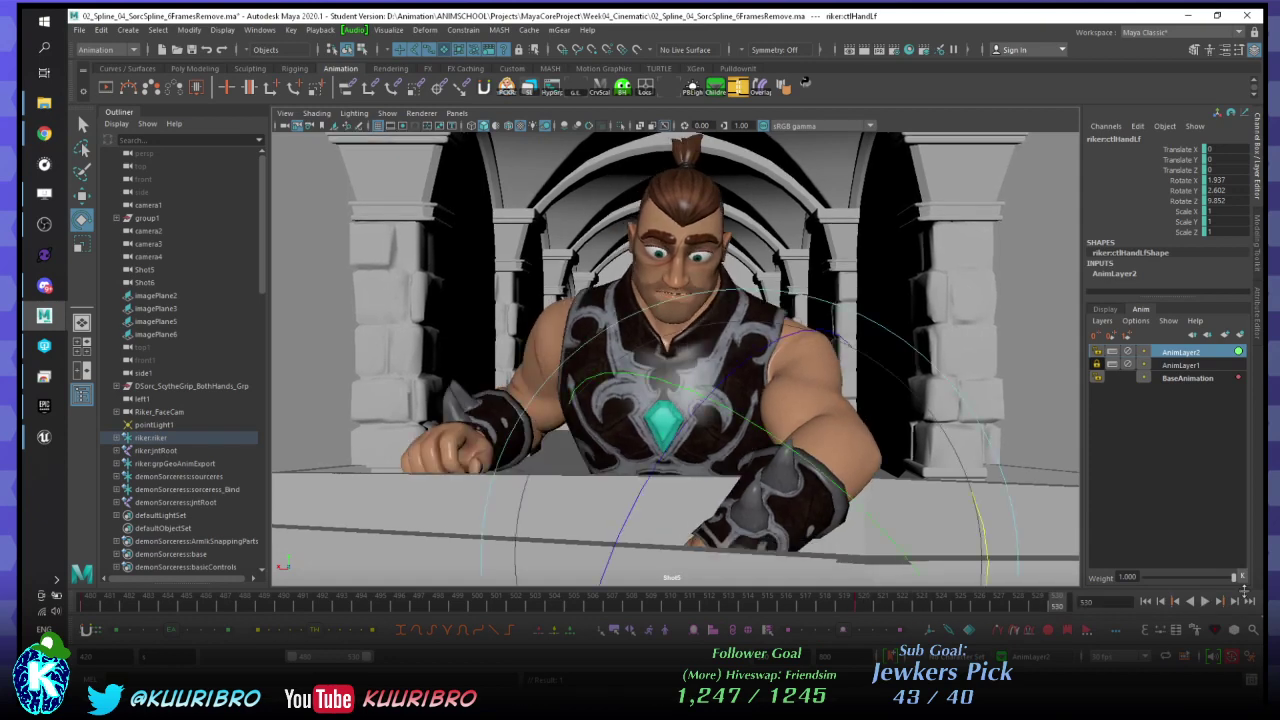
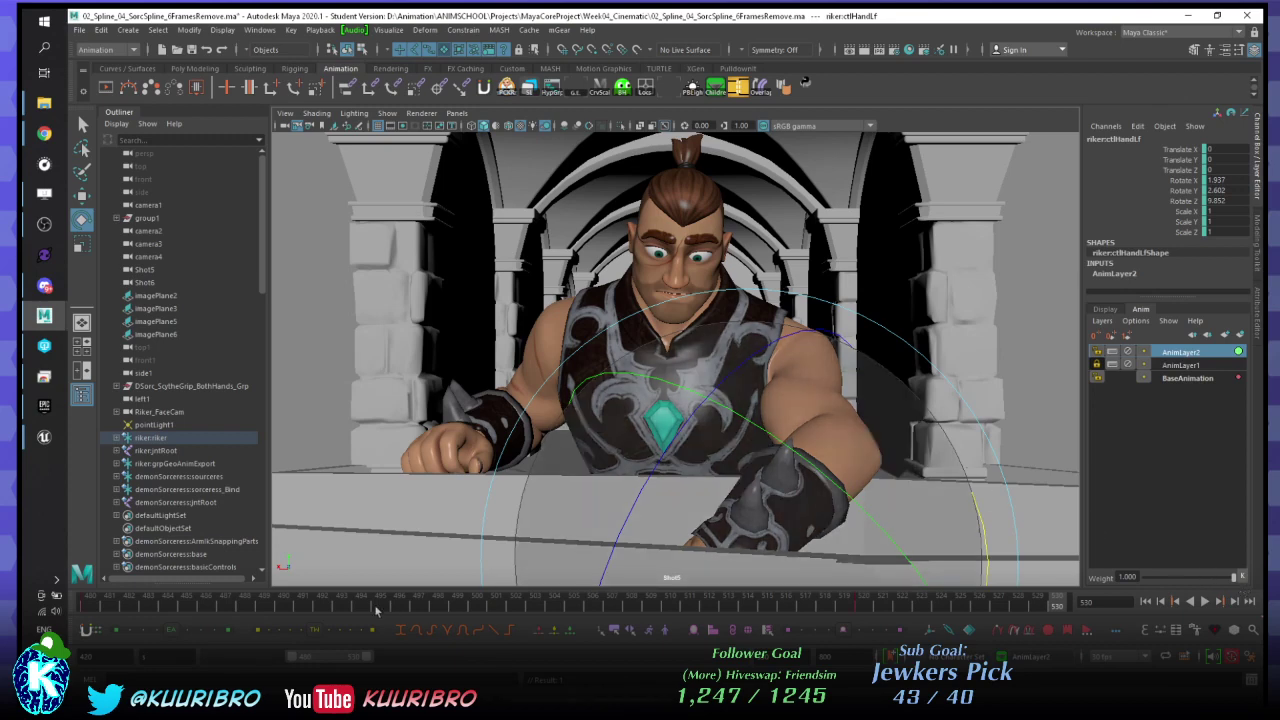
# - Play back the shot repeatedly around frames 481–510 to review the left arm motion
pyautogui.hotkey('alt', 'v')
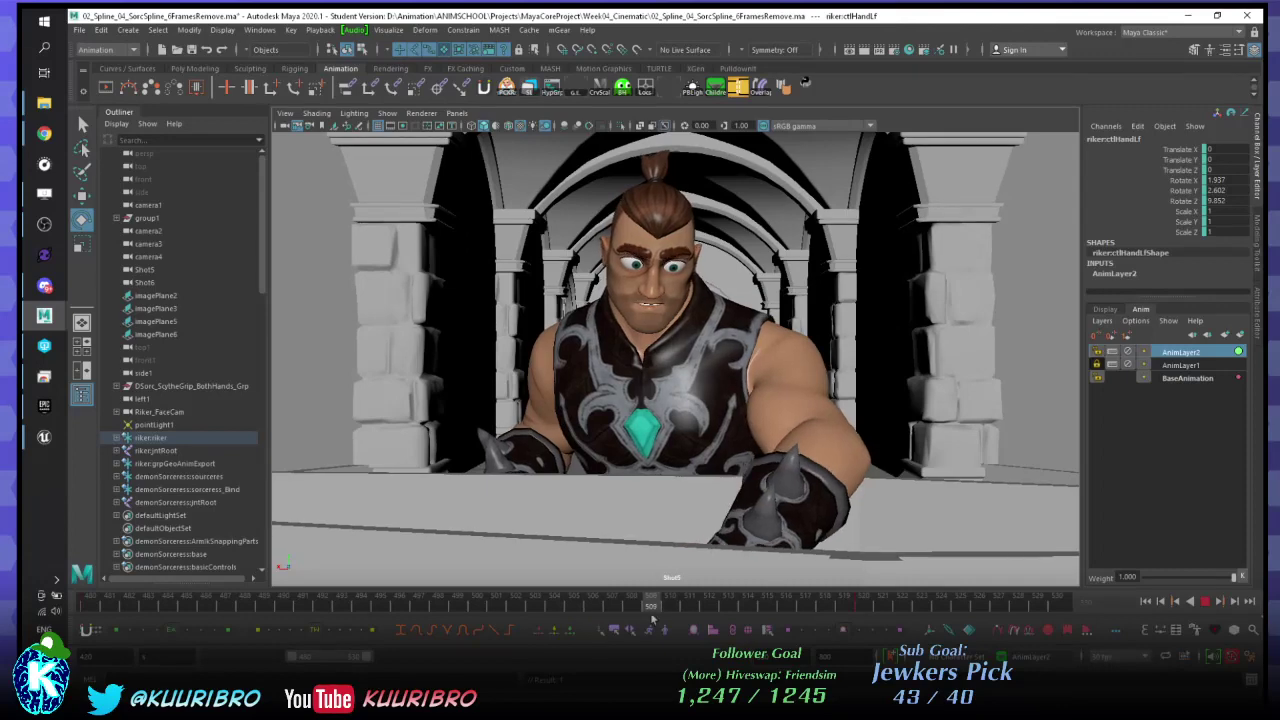
pyautogui.hotkey('alt', 'shift', 'v')
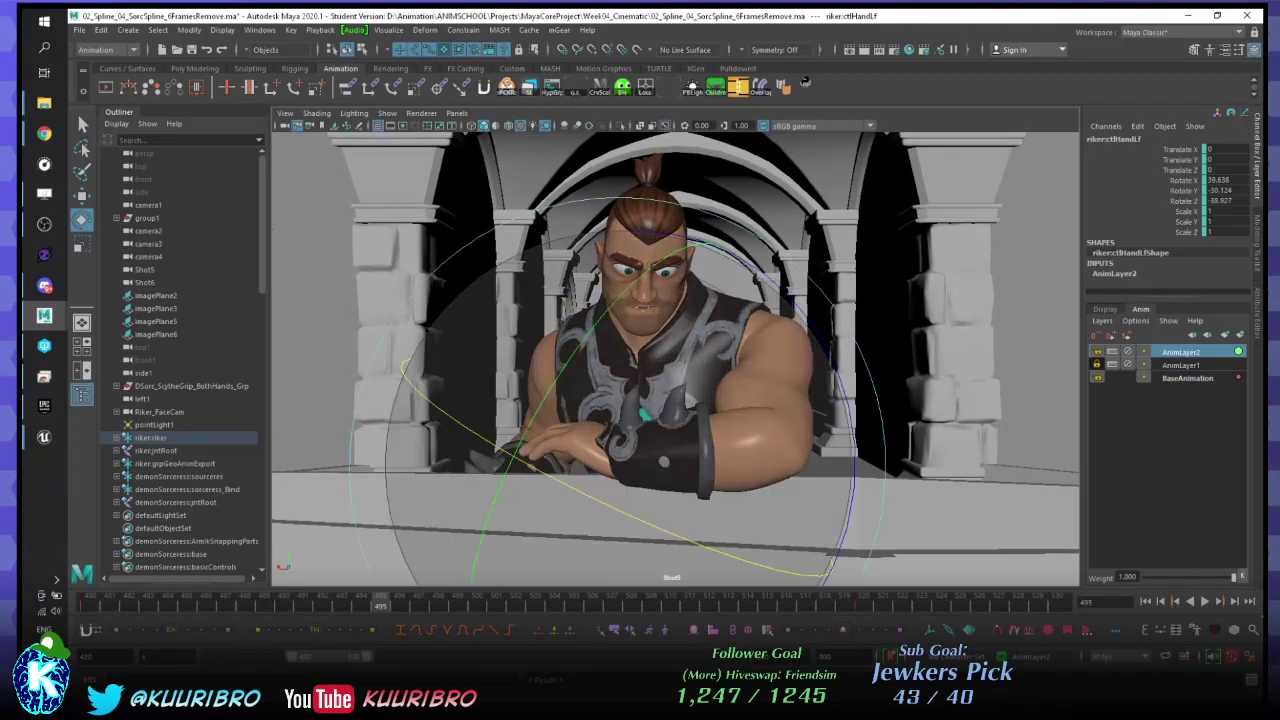
pyautogui.hotkey('alt', 'v')
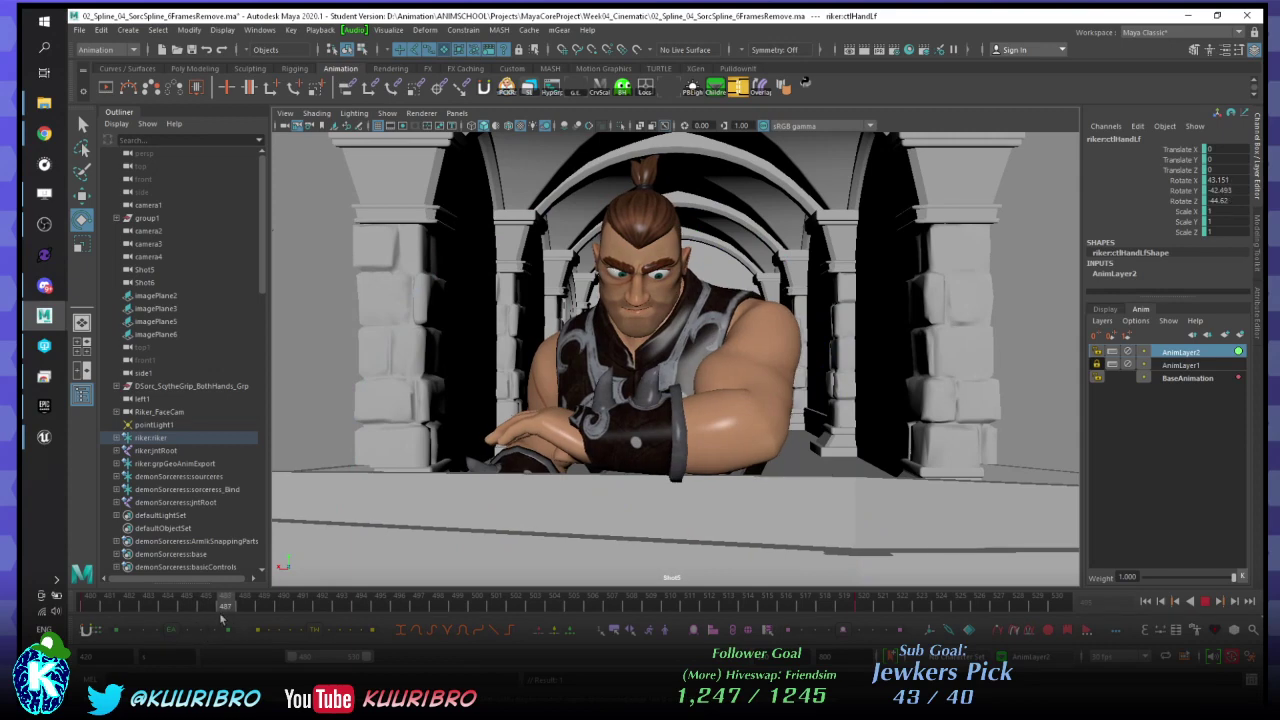
pyautogui.hotkey('alt', 'v')
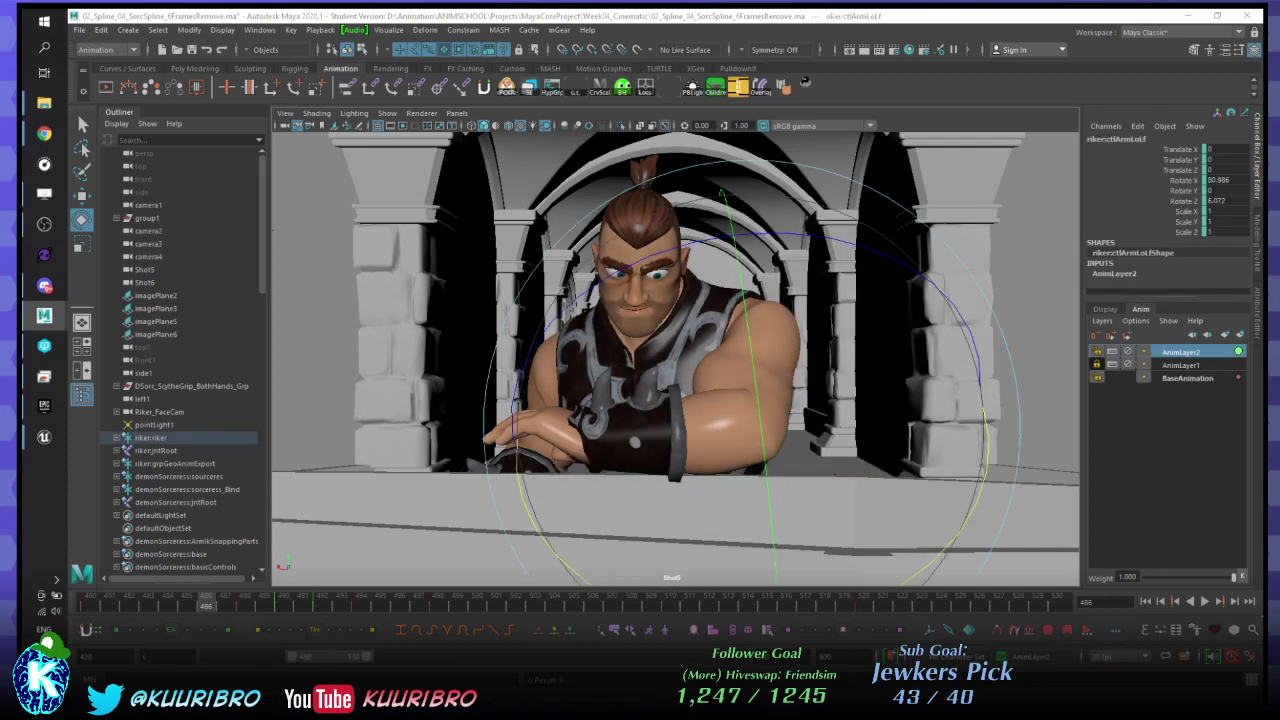
pyautogui.moveTo(265, 604); pyautogui.dragTo(280, 608)
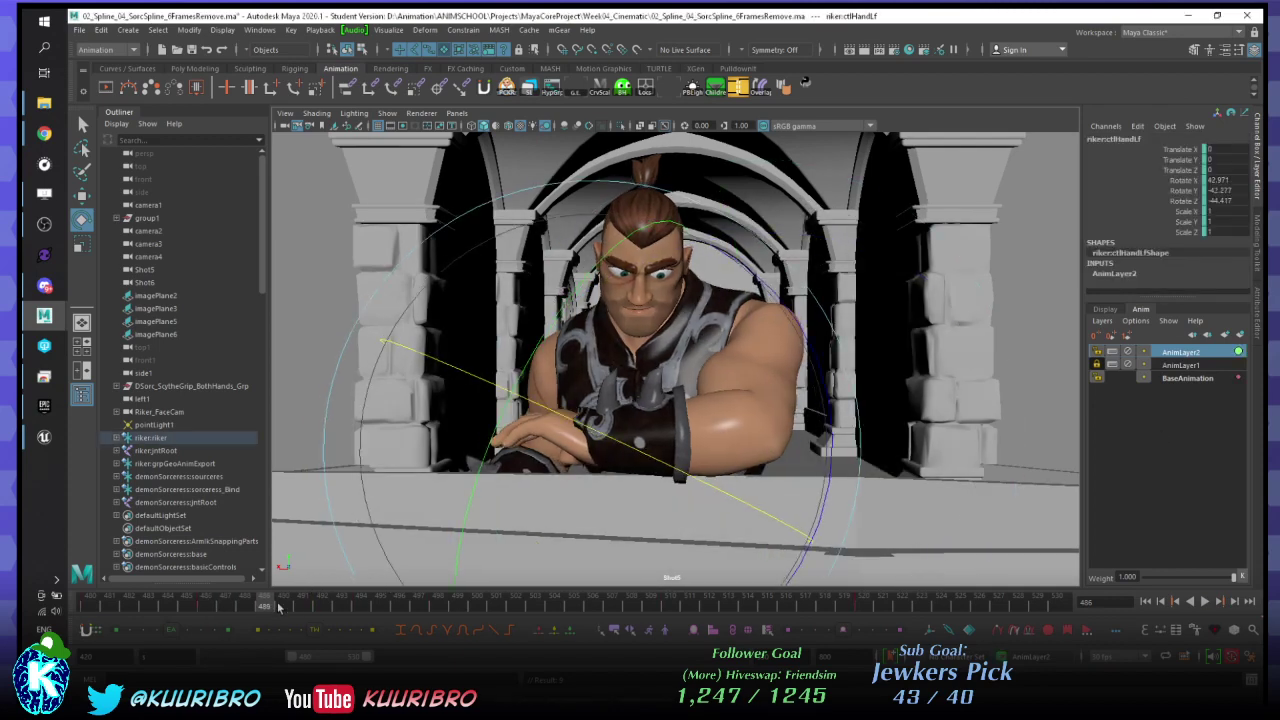
pyautogui.hotkey('alt', 'v')
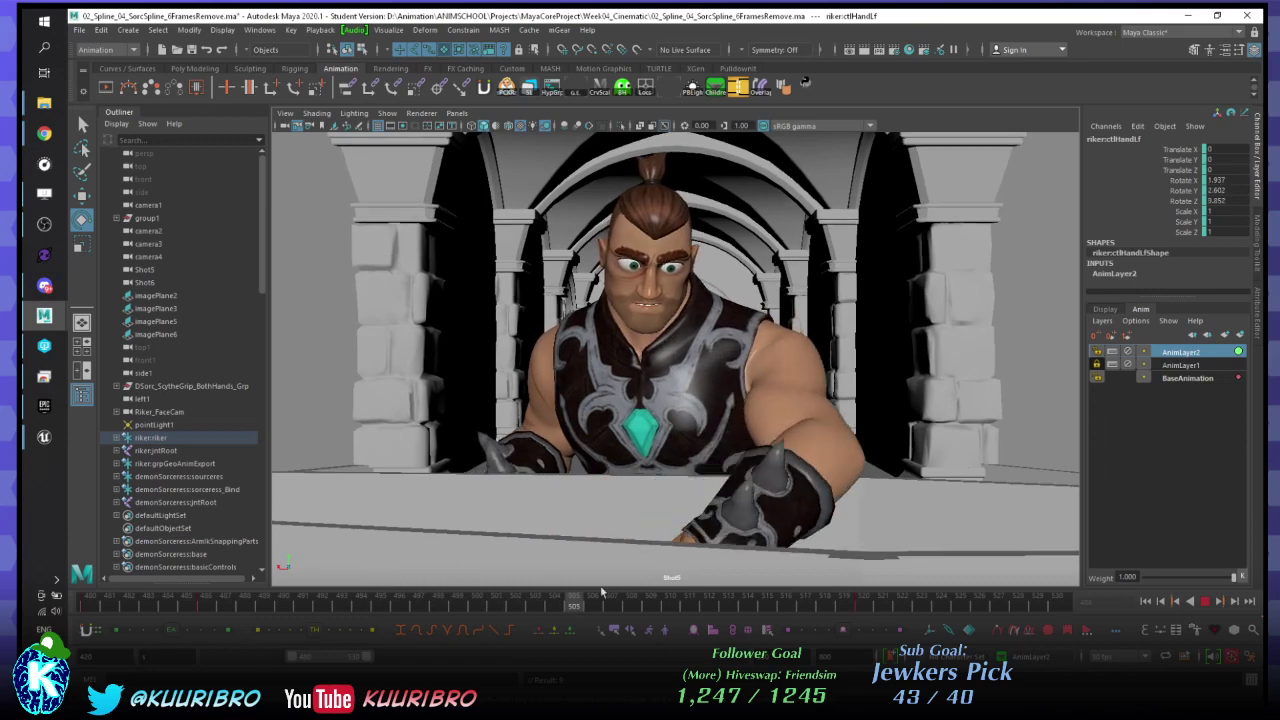
pyautogui.hotkey('alt', 'v')
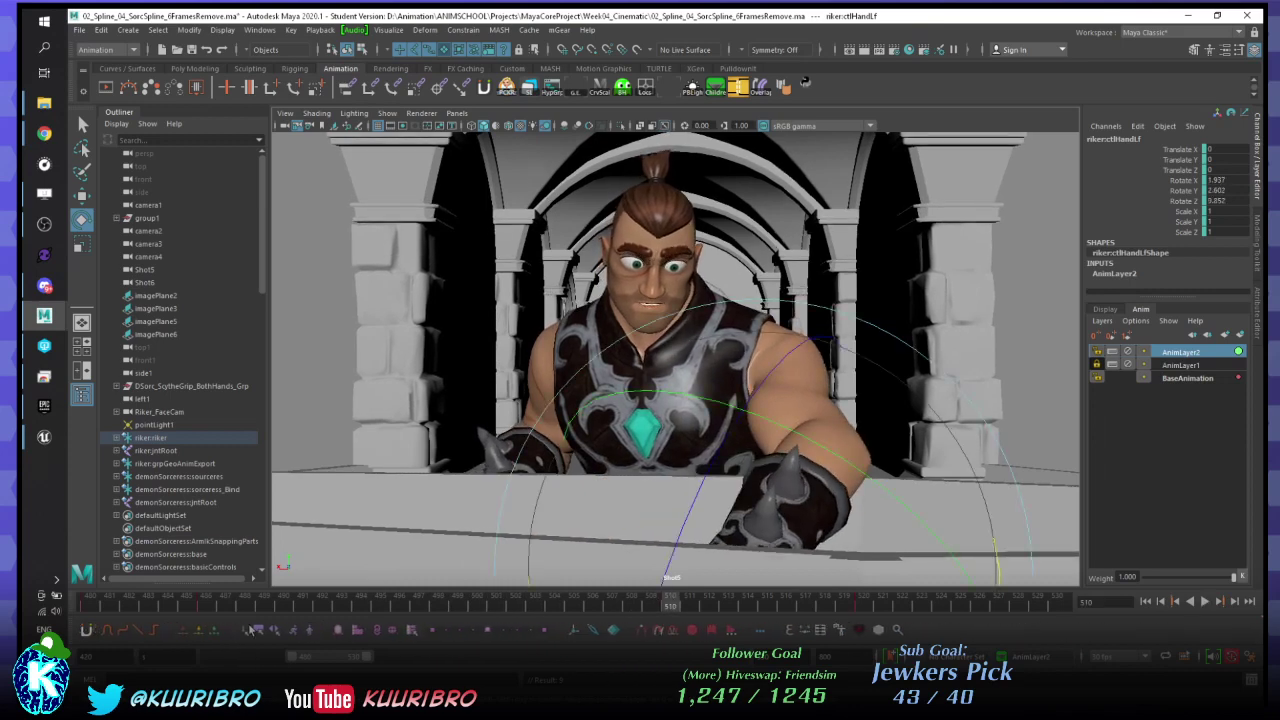
pyautogui.hotkey('alt', 'v')
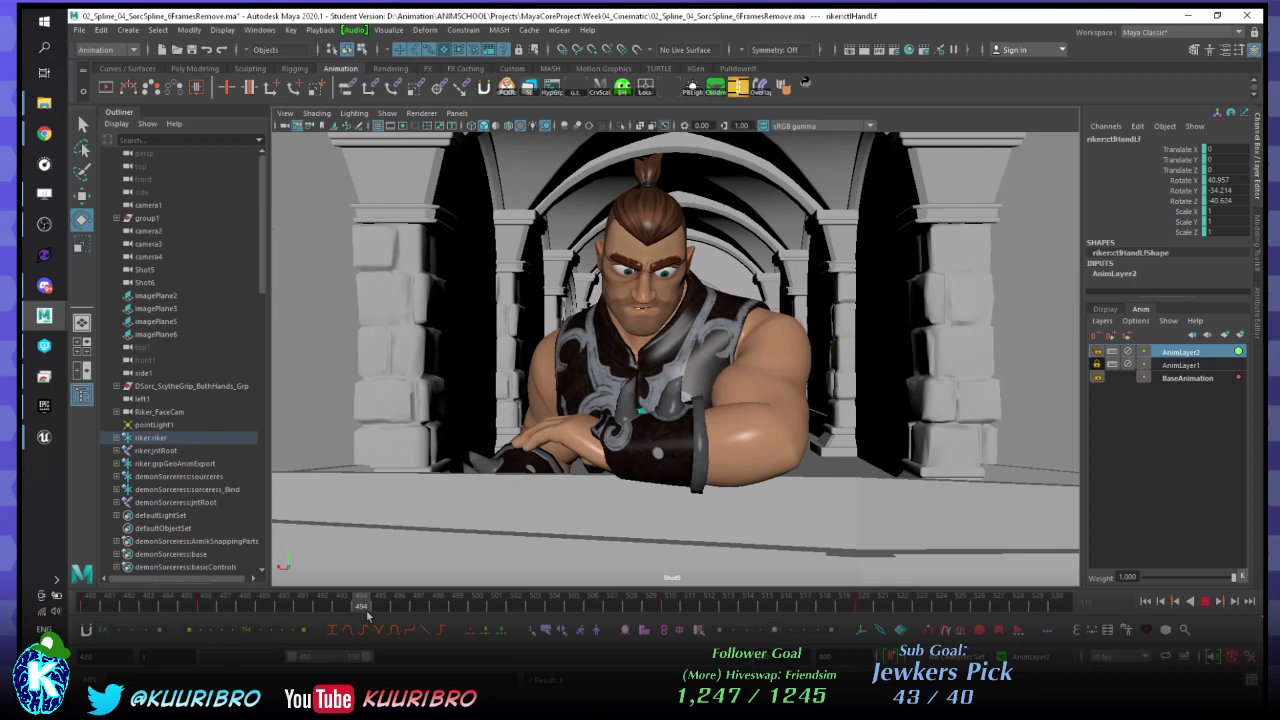
pyautogui.click(117, 605)
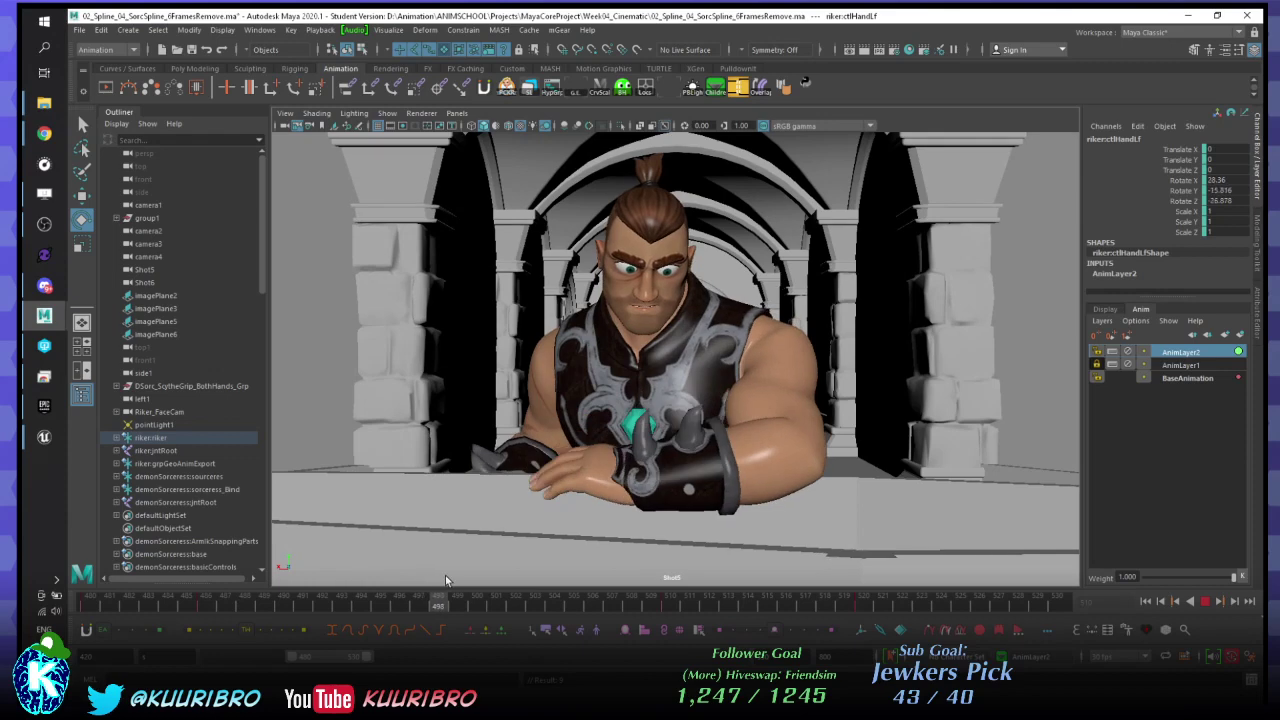
pyautogui.moveTo(445, 577); pyautogui.dragTo(477, 604)
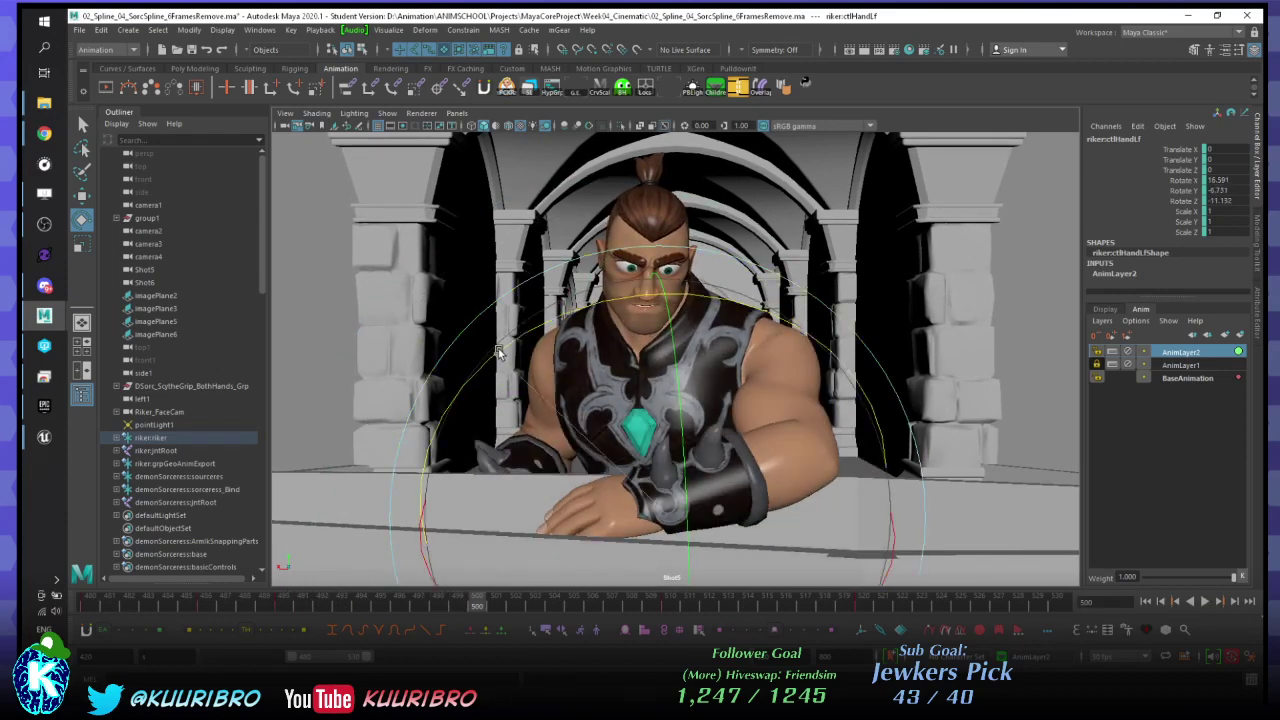
# - Rotate ctlHandLf around frame 490, then compare the poses at keys 487 and 500
pyautogui.moveTo(499, 352); pyautogui.dragTo(474, 328)
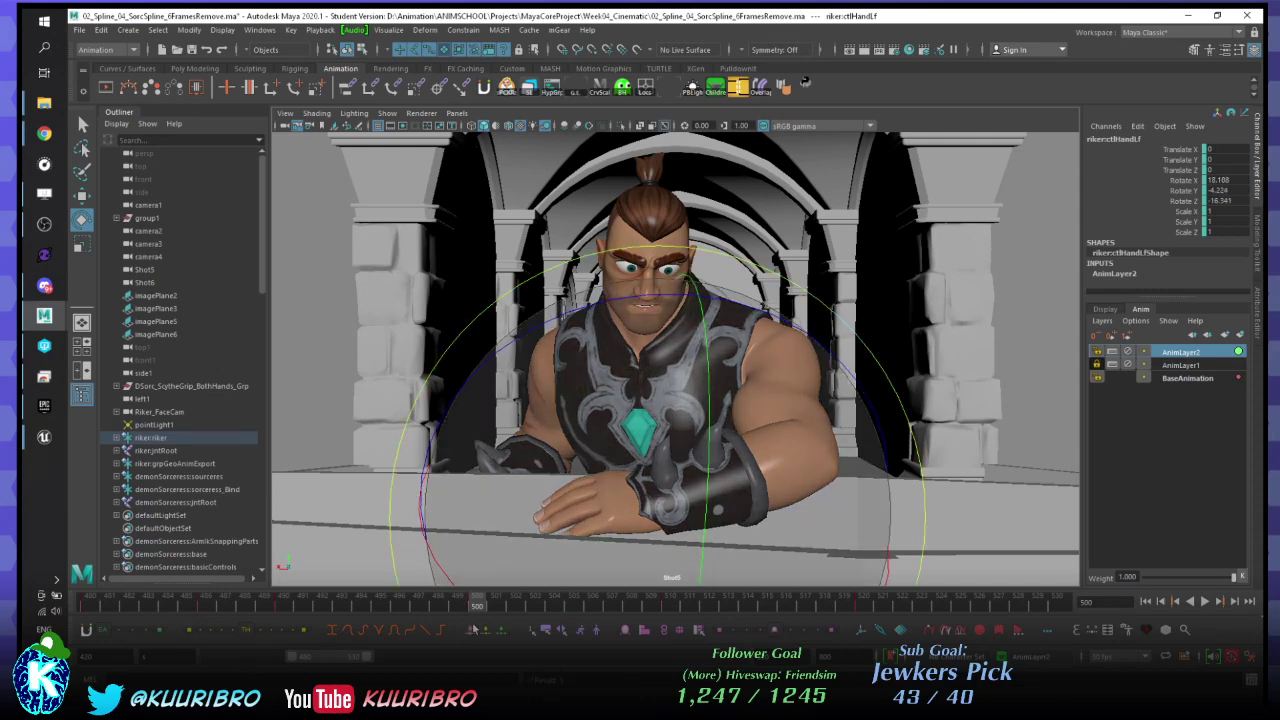
pyautogui.hotkey('alt', 'v')
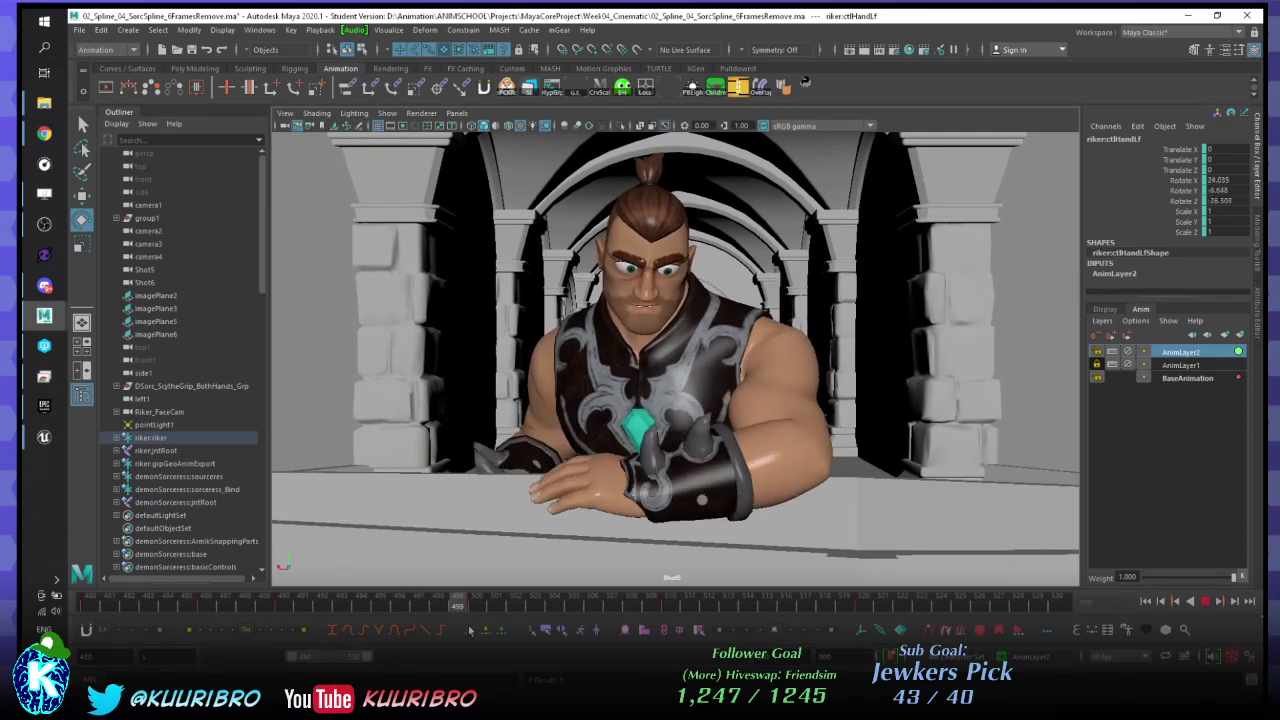
pyautogui.hotkey('alt', 'v')
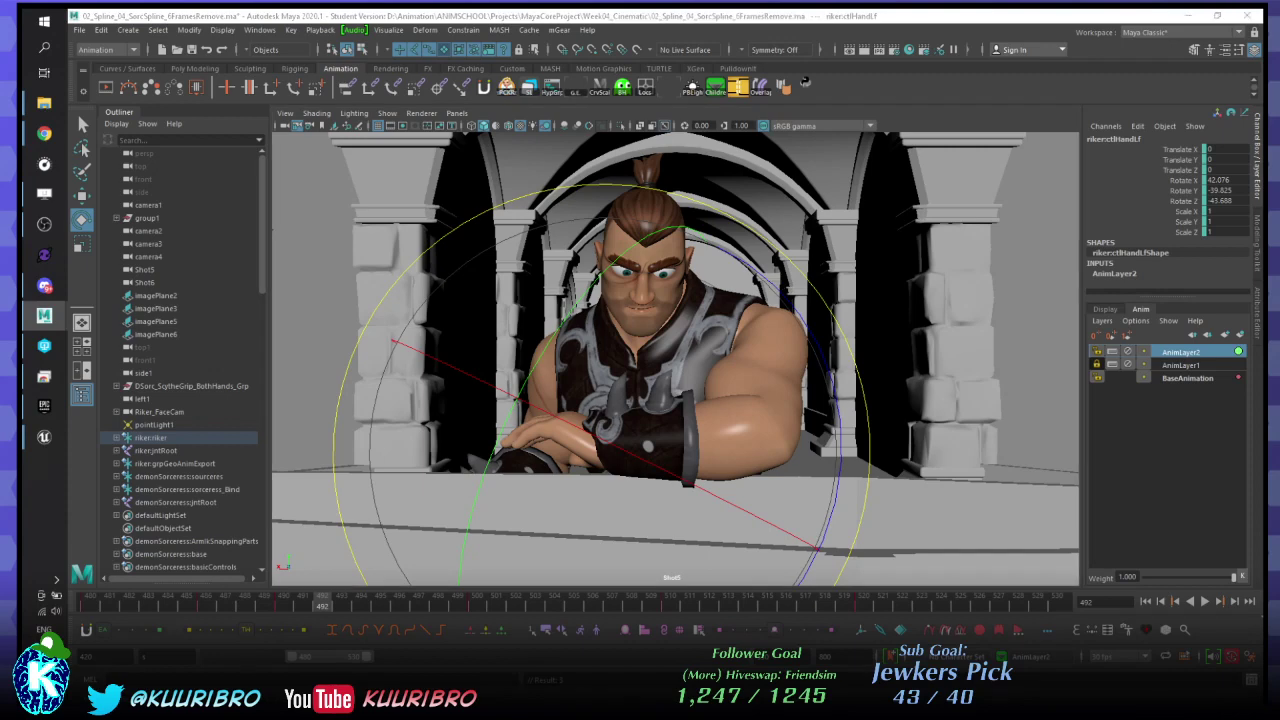
pyautogui.press('.')
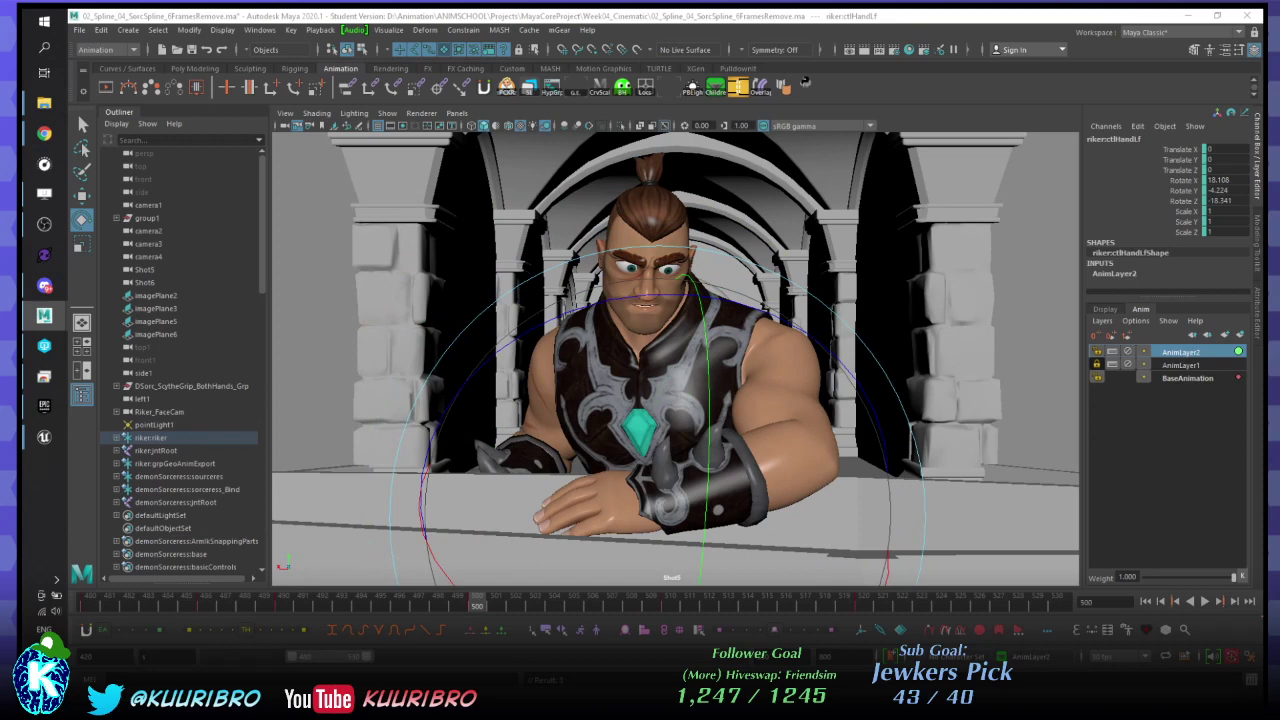
pyautogui.press(',')
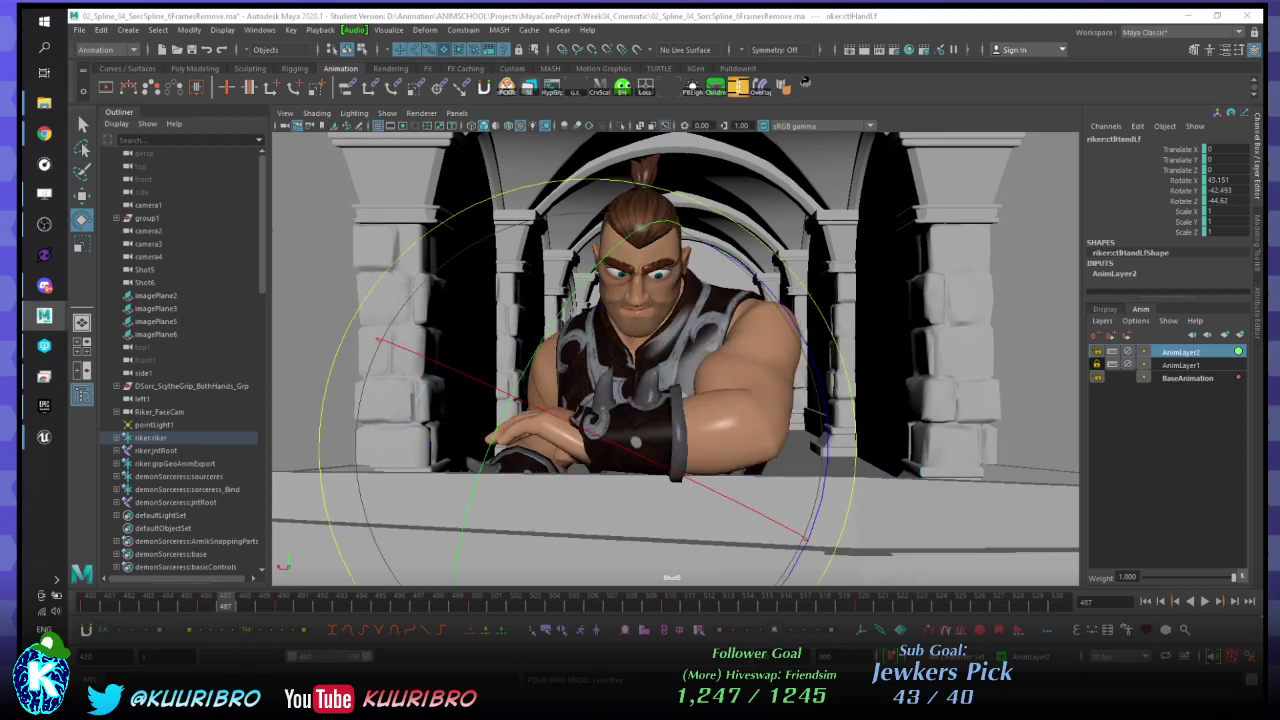
pyautogui.press('.')
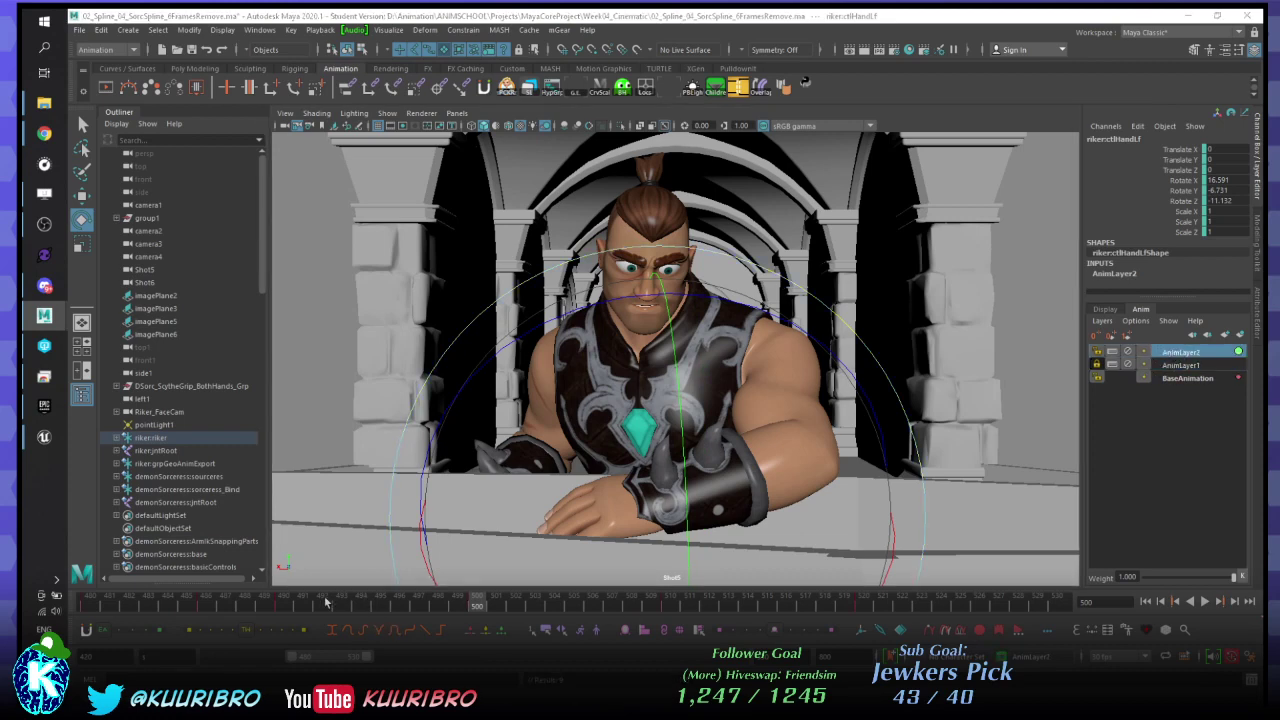
pyautogui.moveTo(288, 603); pyautogui.dragTo(477, 607)
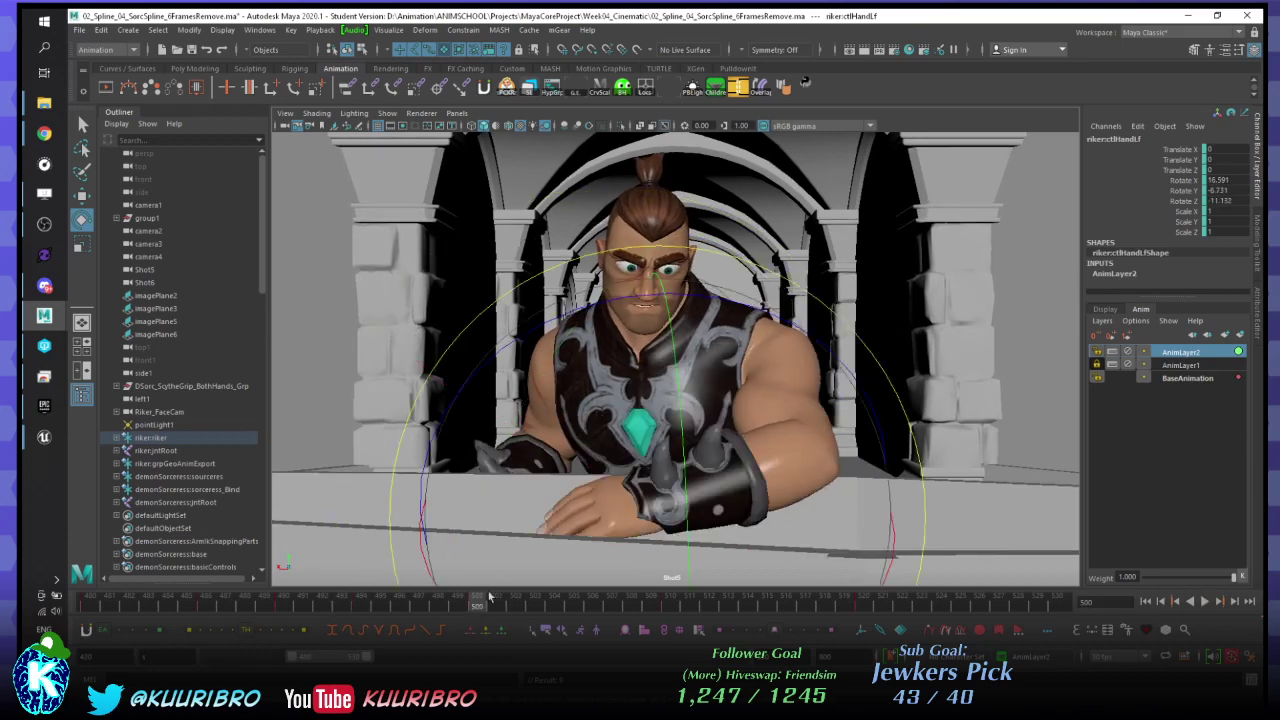
# - Refine the arm rotation near frame 500 and widen the visible time range to start at 420
pyautogui.moveTo(522, 332); pyautogui.dragTo(501, 547)
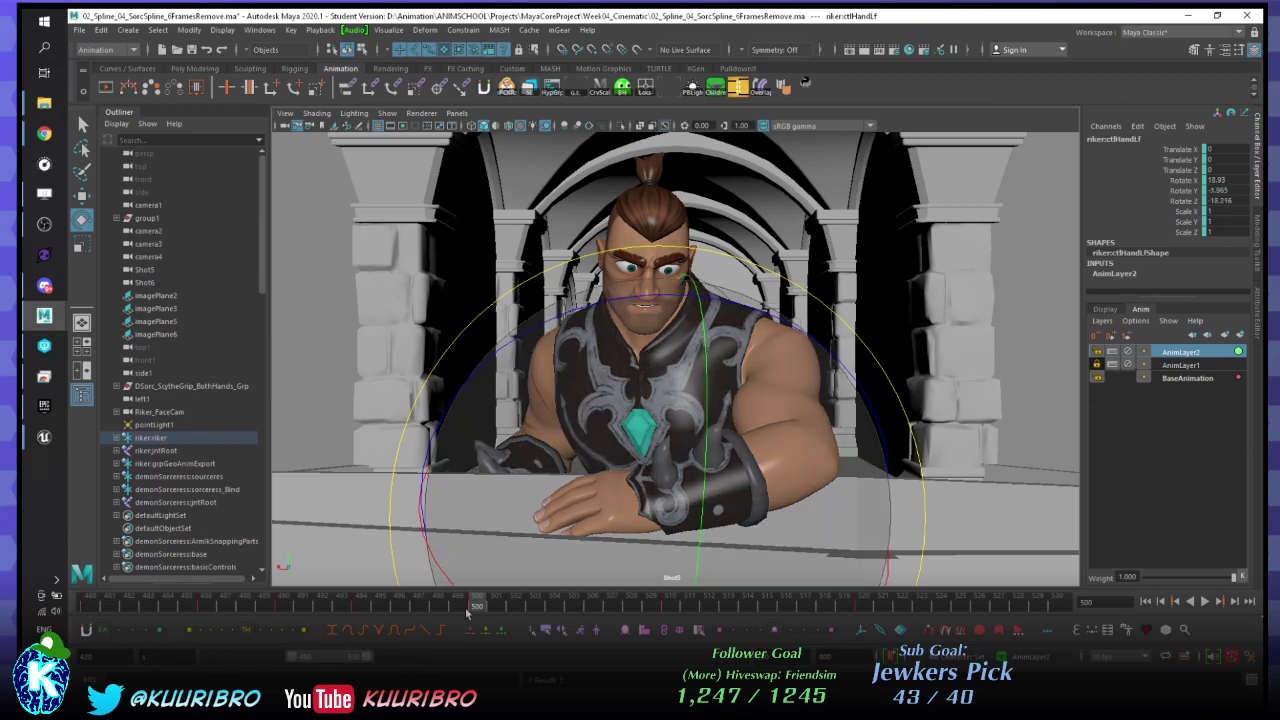
pyautogui.hotkey('alt', 'v')
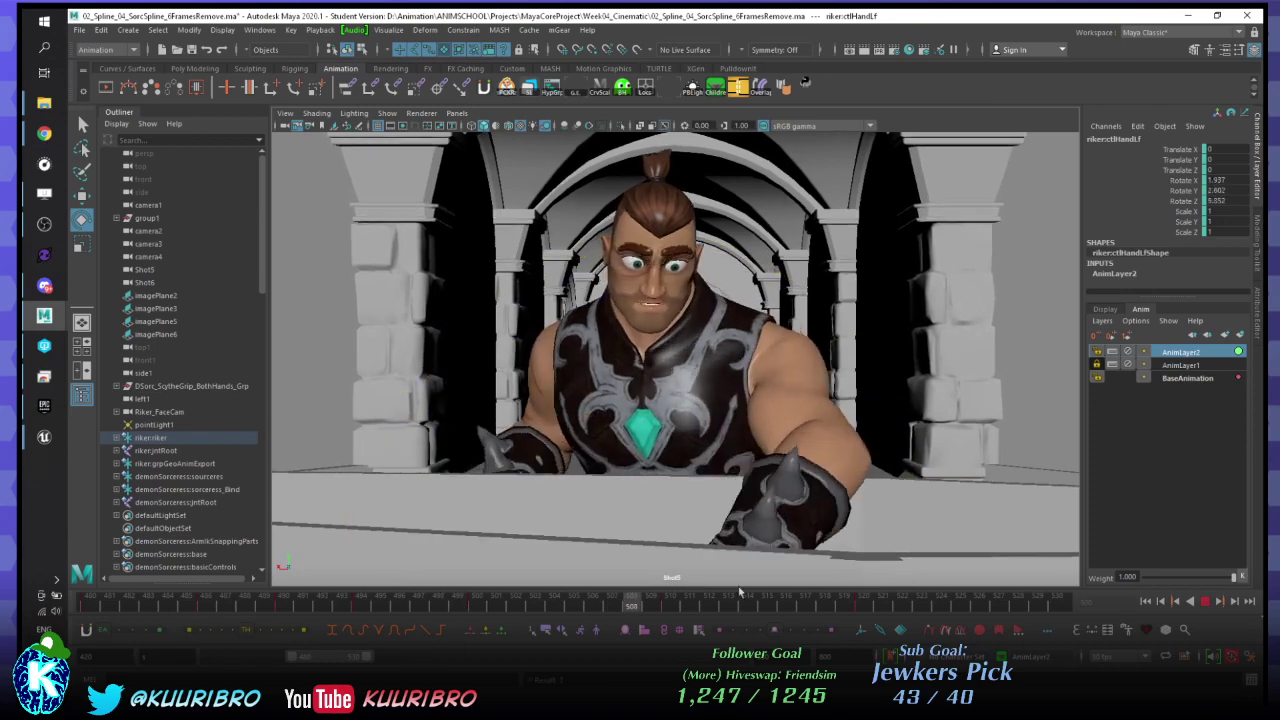
pyautogui.hotkey('alt', 'v')
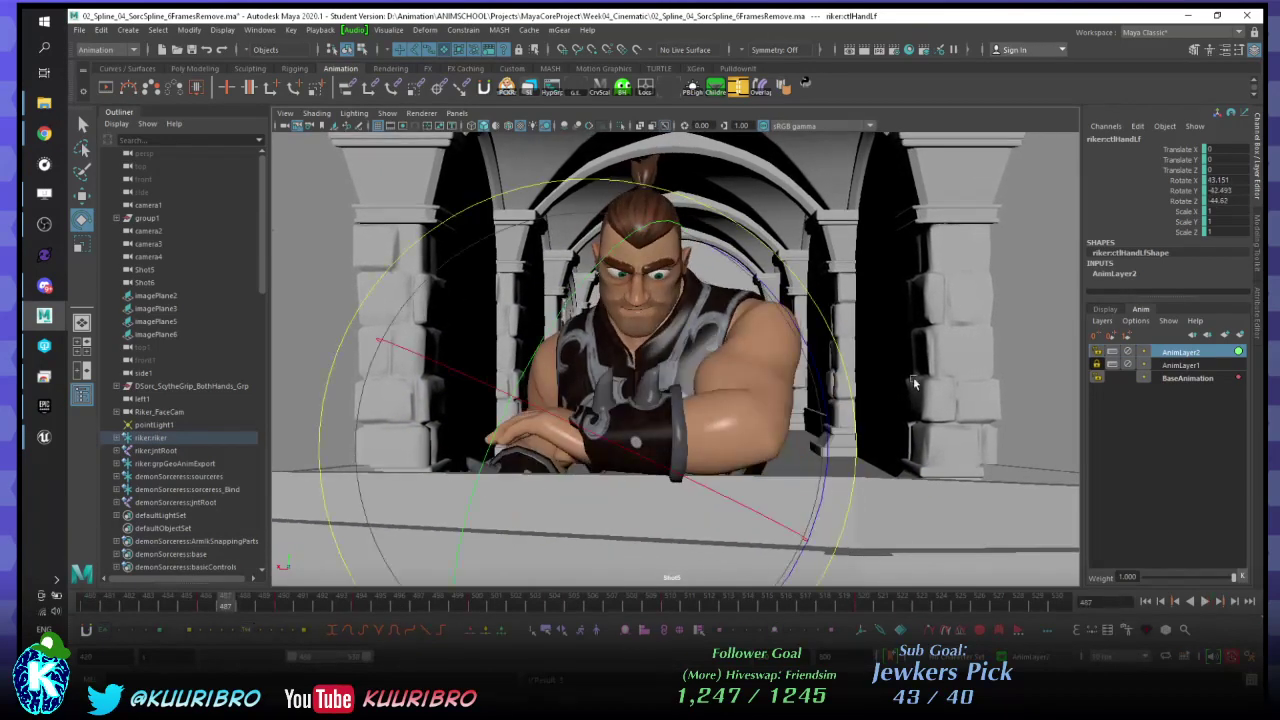
pyautogui.moveTo(291, 657); pyautogui.dragTo(206, 657)
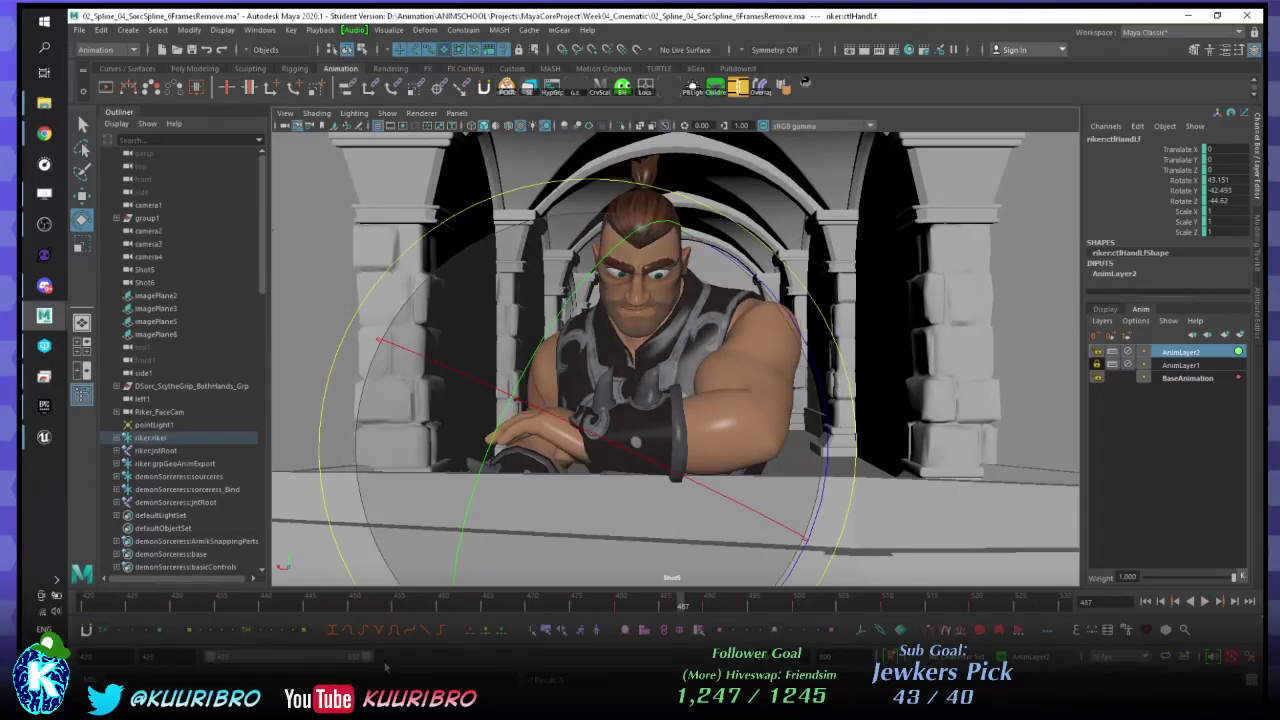
pyautogui.moveTo(376, 663); pyautogui.dragTo(740, 657)
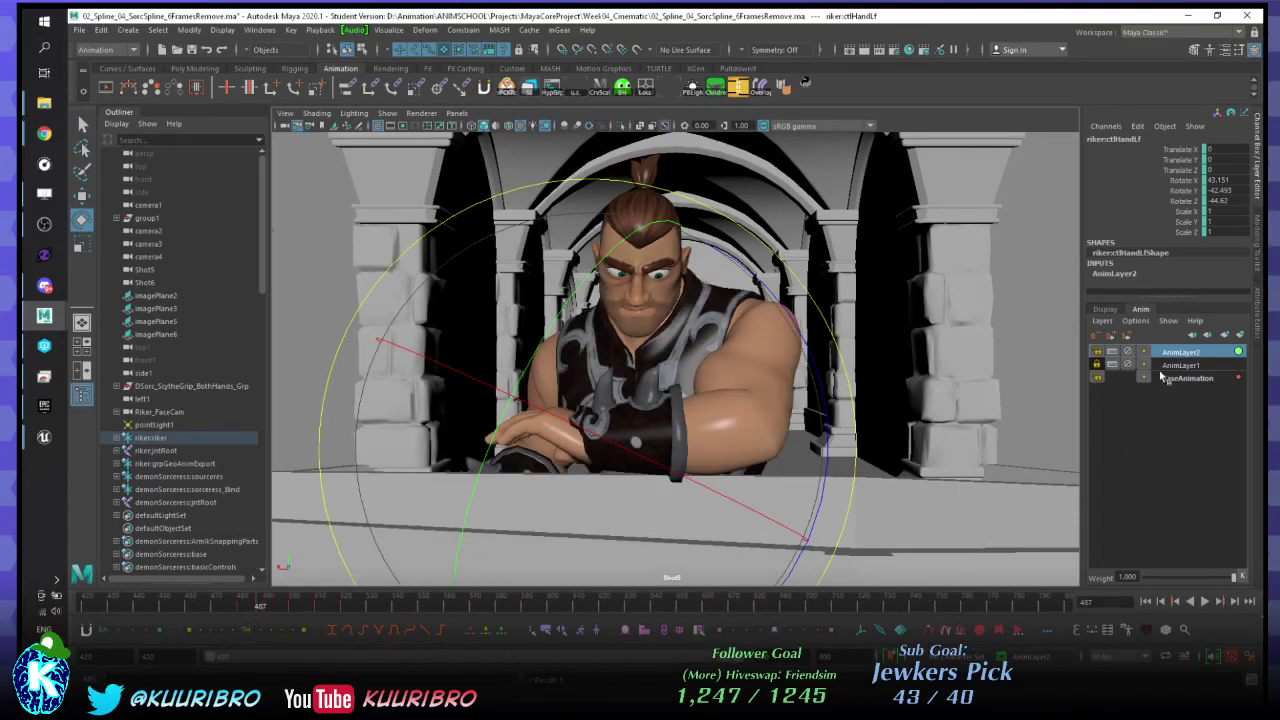
# - Move AnimLayer2 below AnimLayer1 and check the Merge Layers options without merging
pyautogui.click(1206, 336)
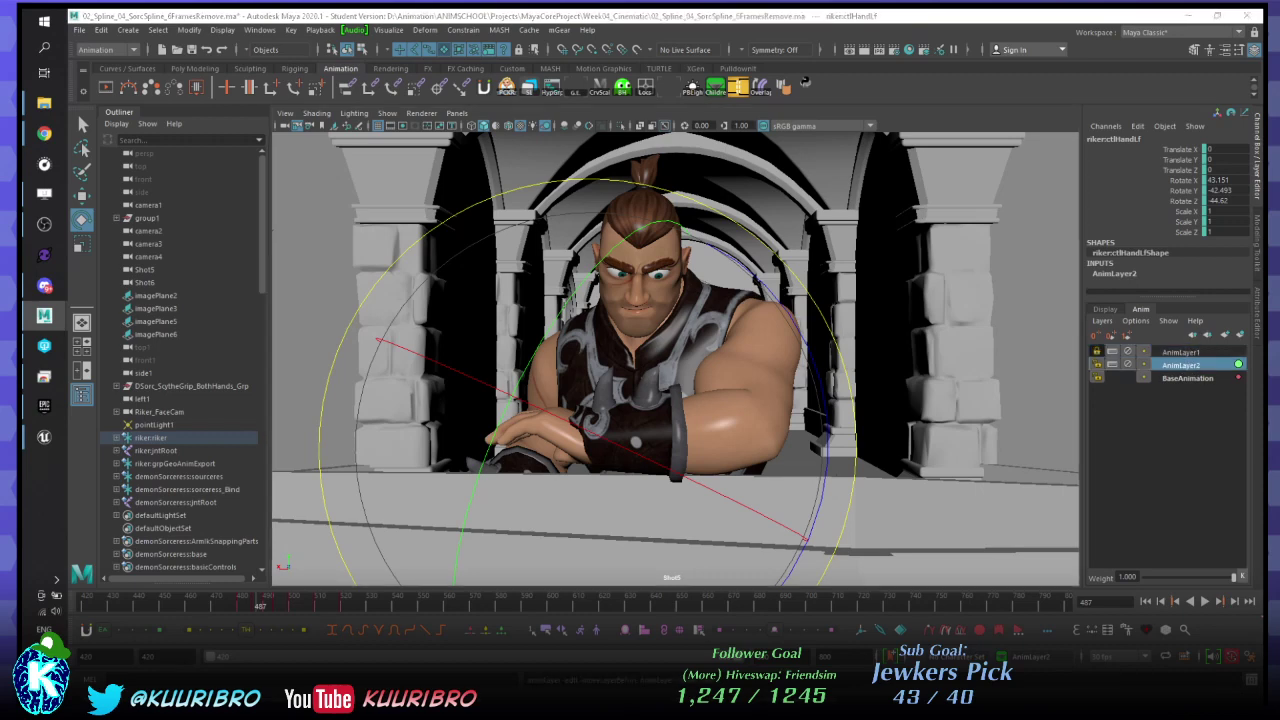
pyautogui.rightClick(1190, 377)
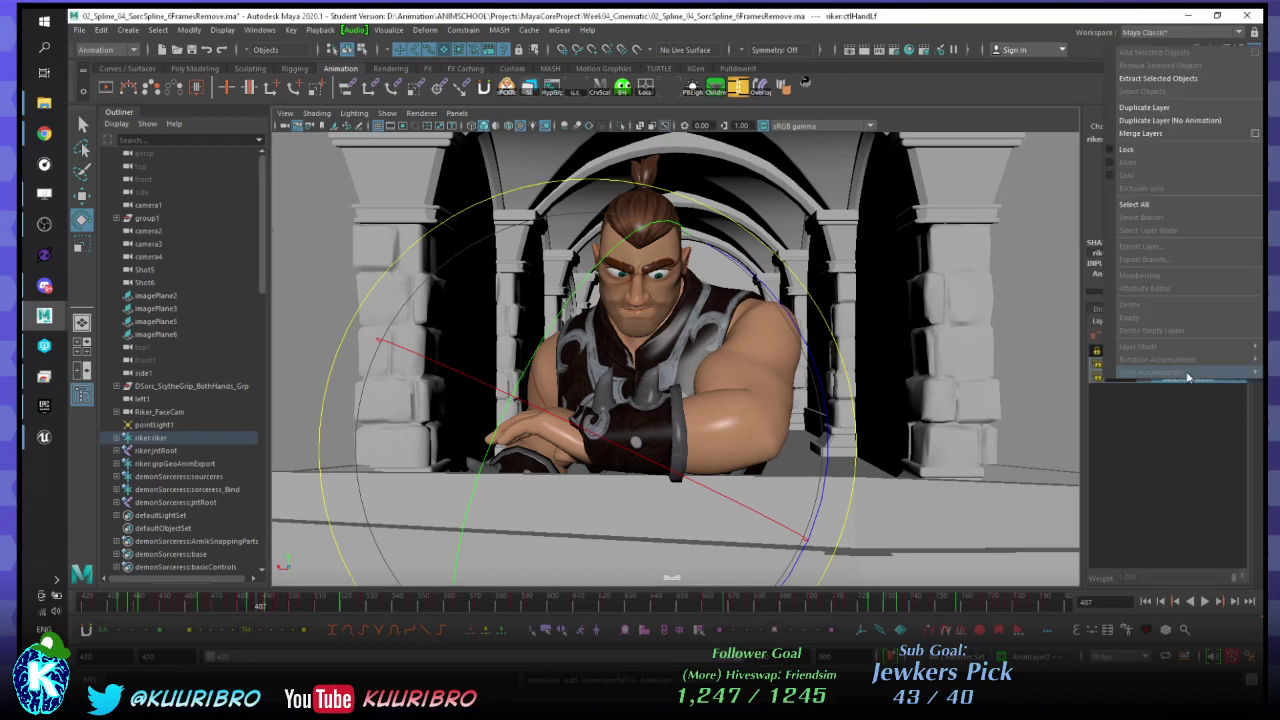
pyautogui.click(1255, 133)
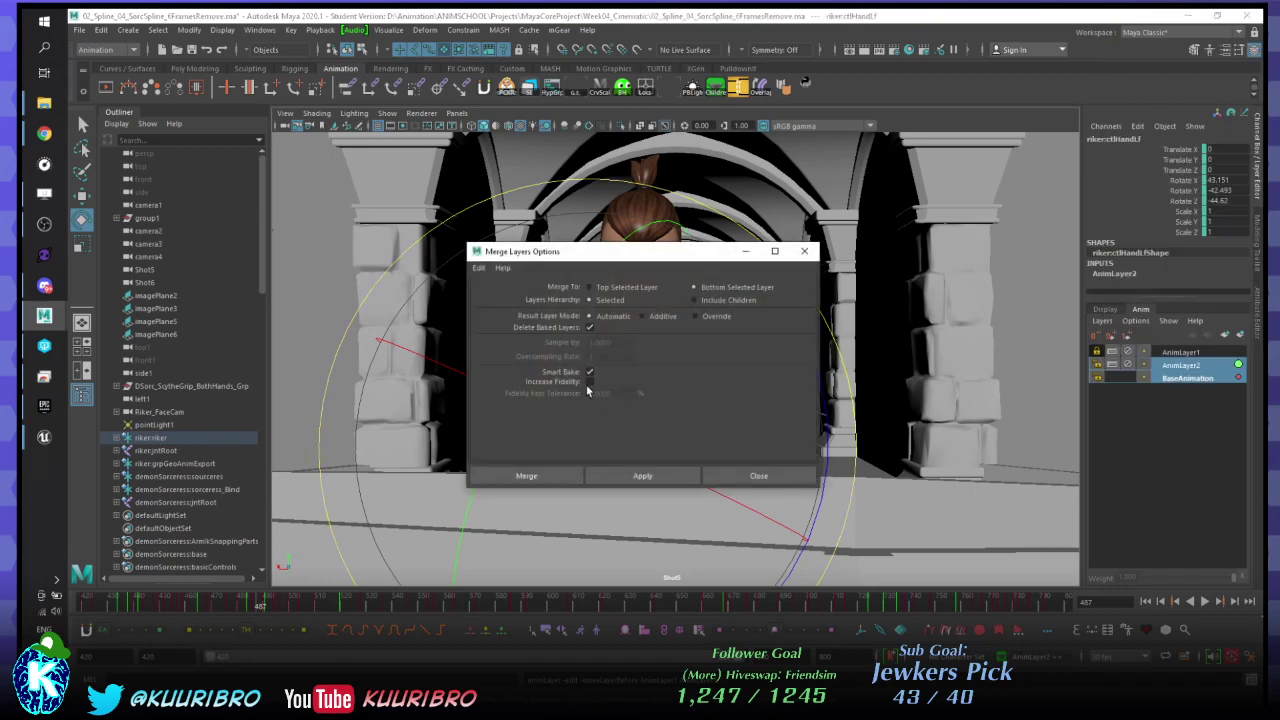
pyautogui.click(759, 476)
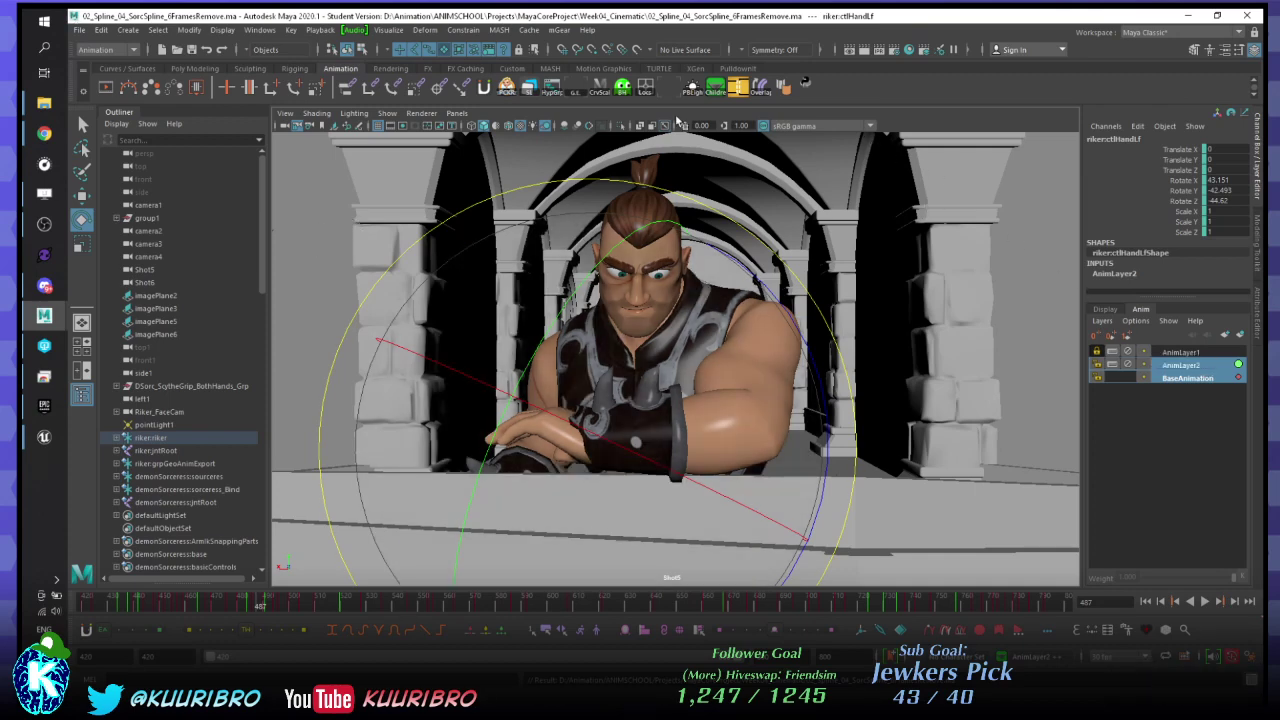
# - Merge AnimLayer2 into BaseAnimation and play the cinematic to review it
pyautogui.rightClick(1174, 365)
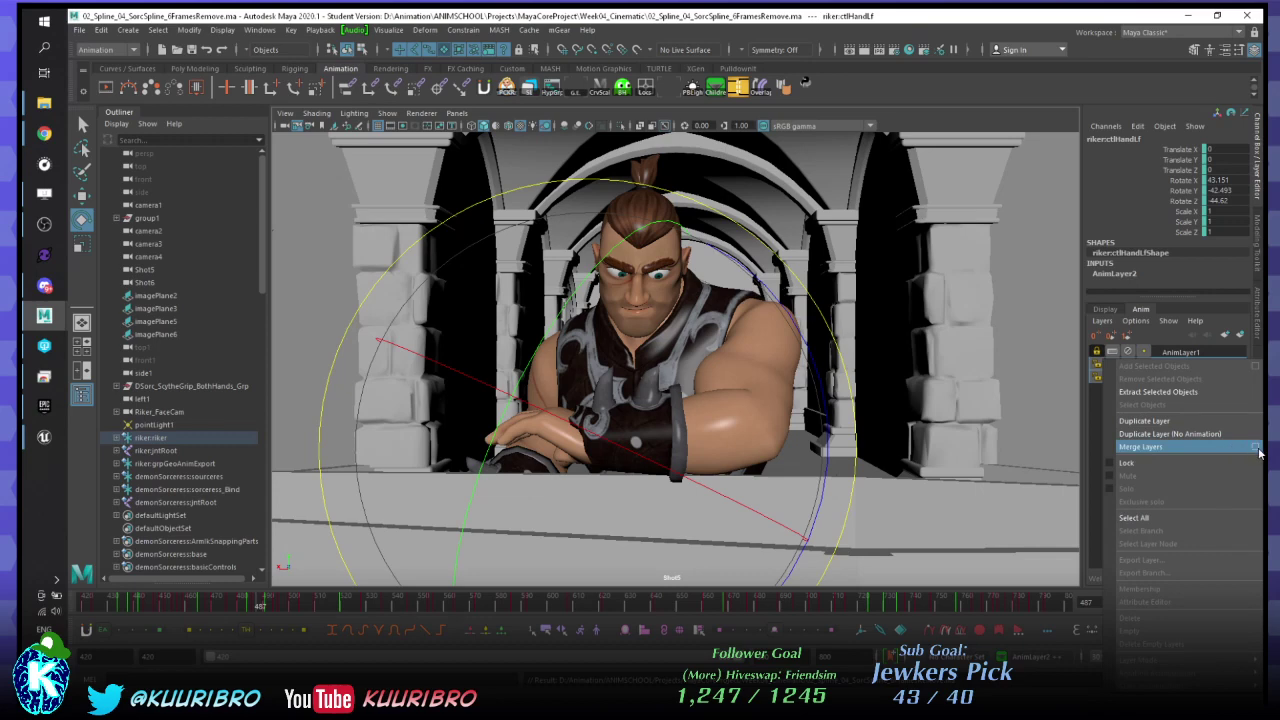
pyautogui.click(1255, 447)
pyautogui.click(521, 478)
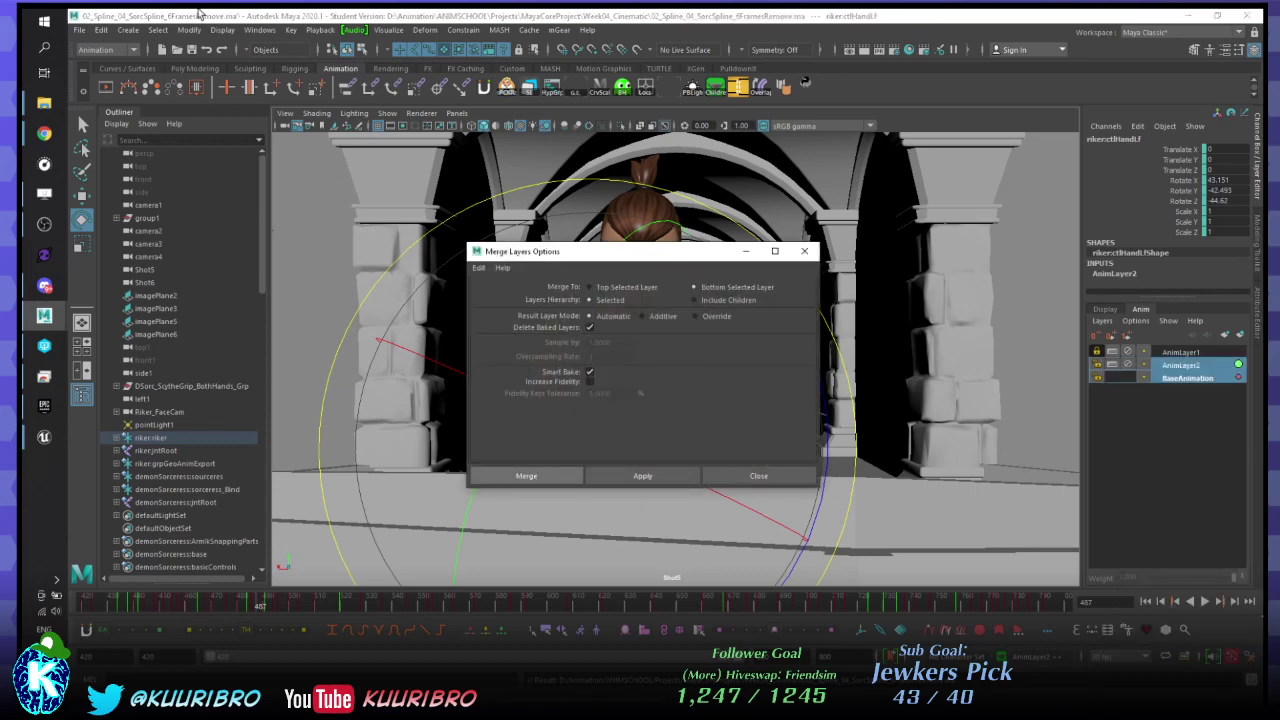
pyautogui.moveTo(42, 337)
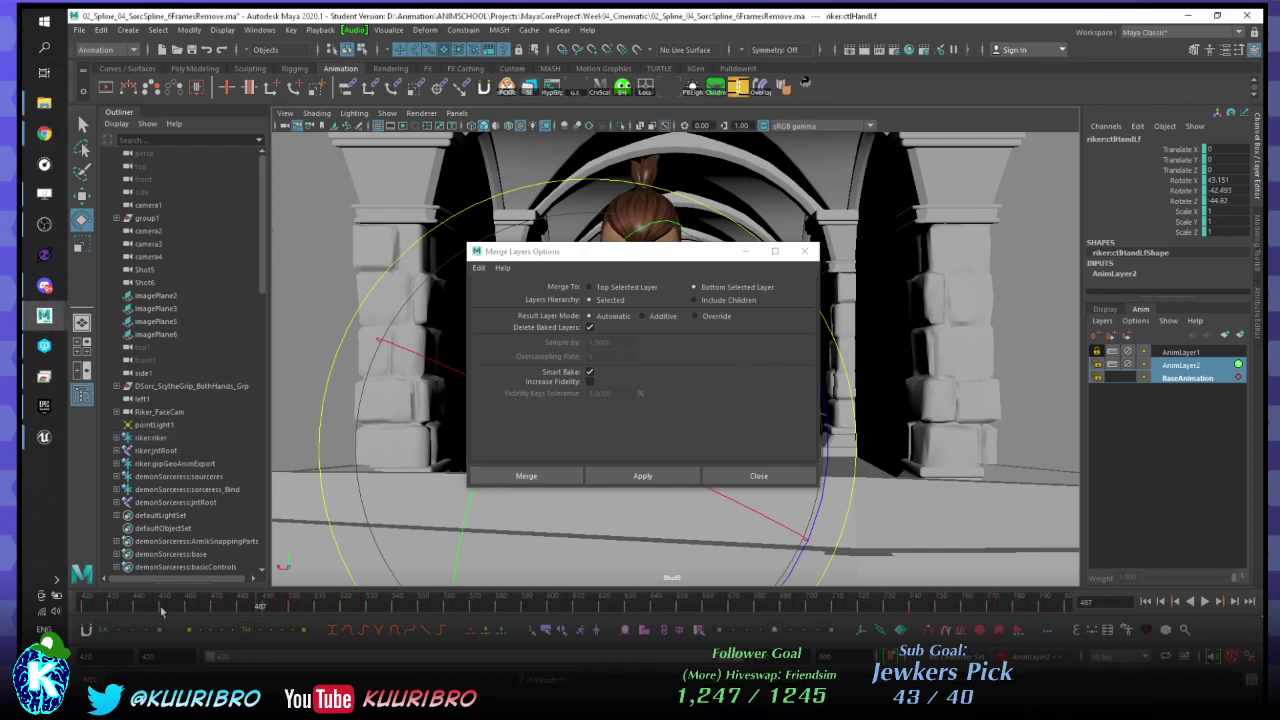
pyautogui.hotkey('alt', 'v')
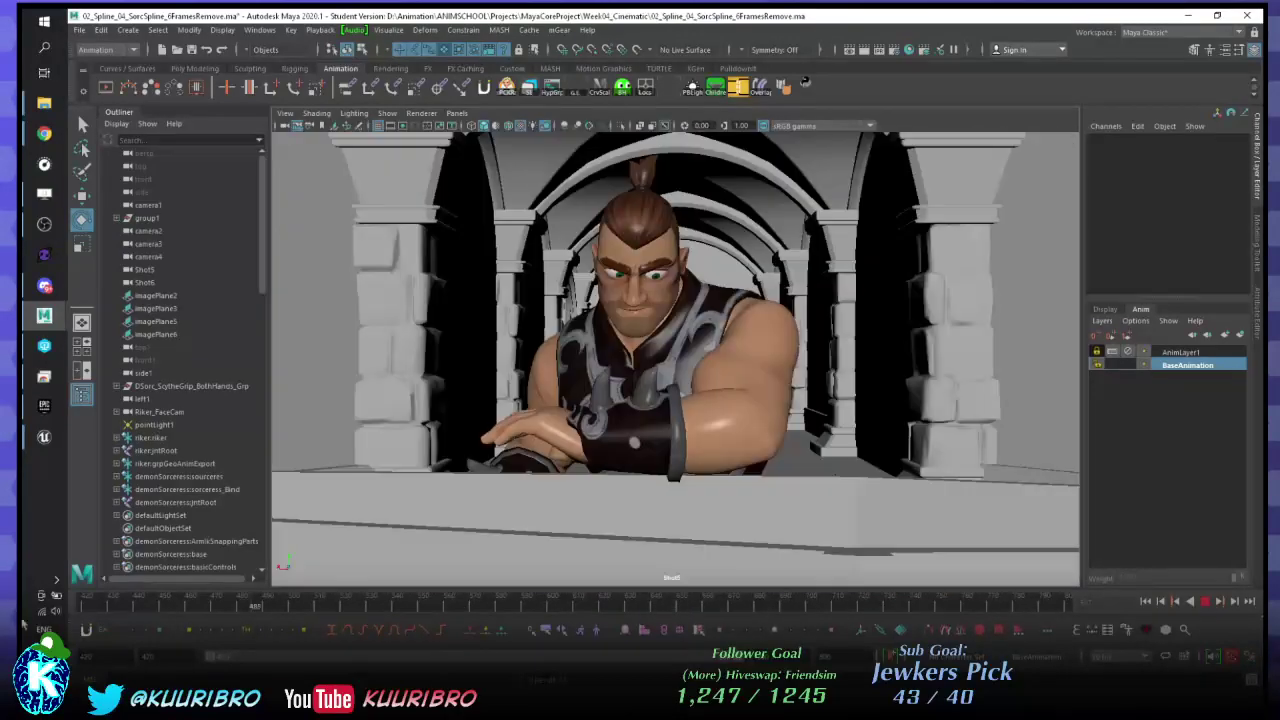
# - Stop Maya playback and bring the AGA_Cinematic Unreal editor forward, maximized
pyautogui.hotkey('alt', 'v')
pyautogui.moveTo(43, 437)
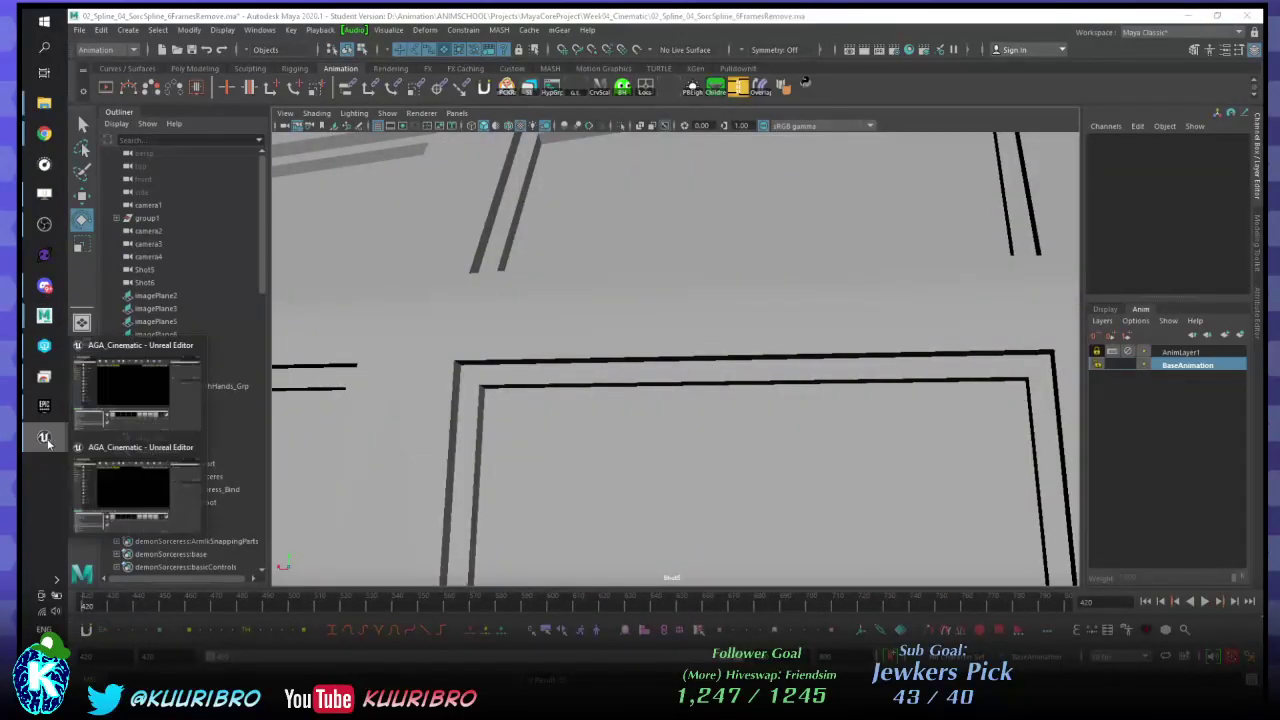
pyautogui.click(140, 480)
pyautogui.doubleClick(474, 18)
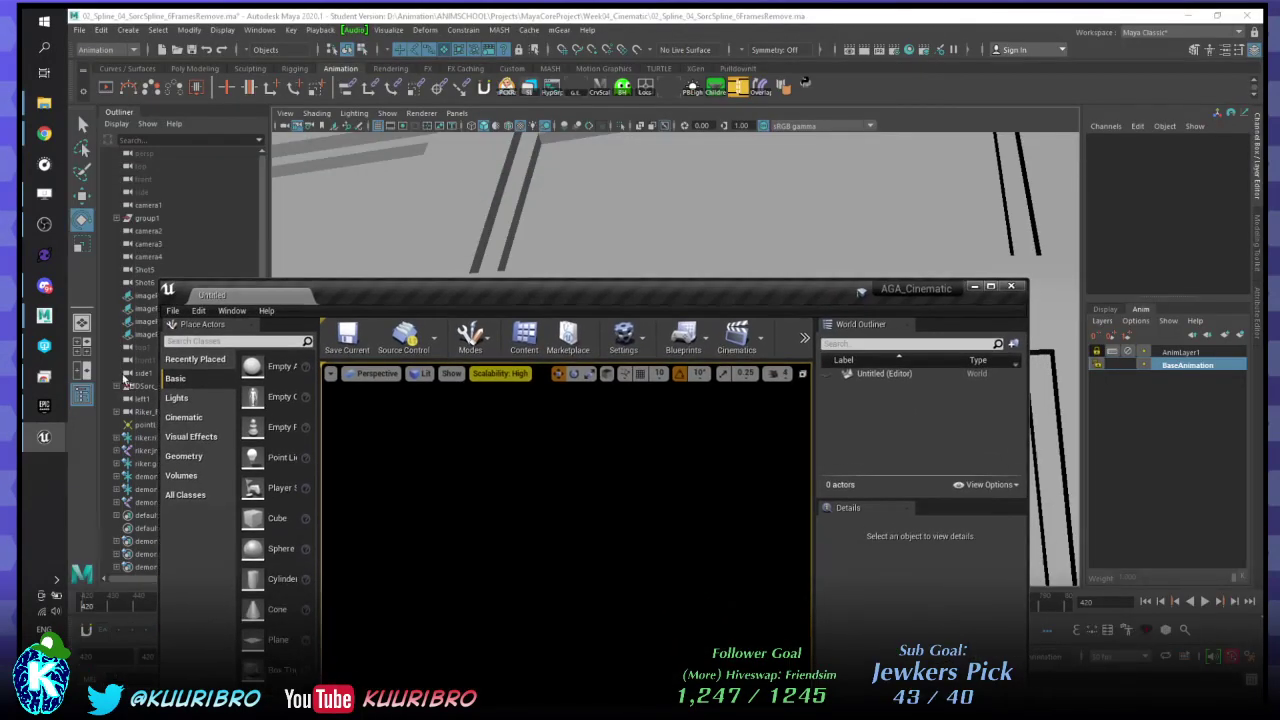
pyautogui.moveTo(43, 437)
pyautogui.click(125, 362)
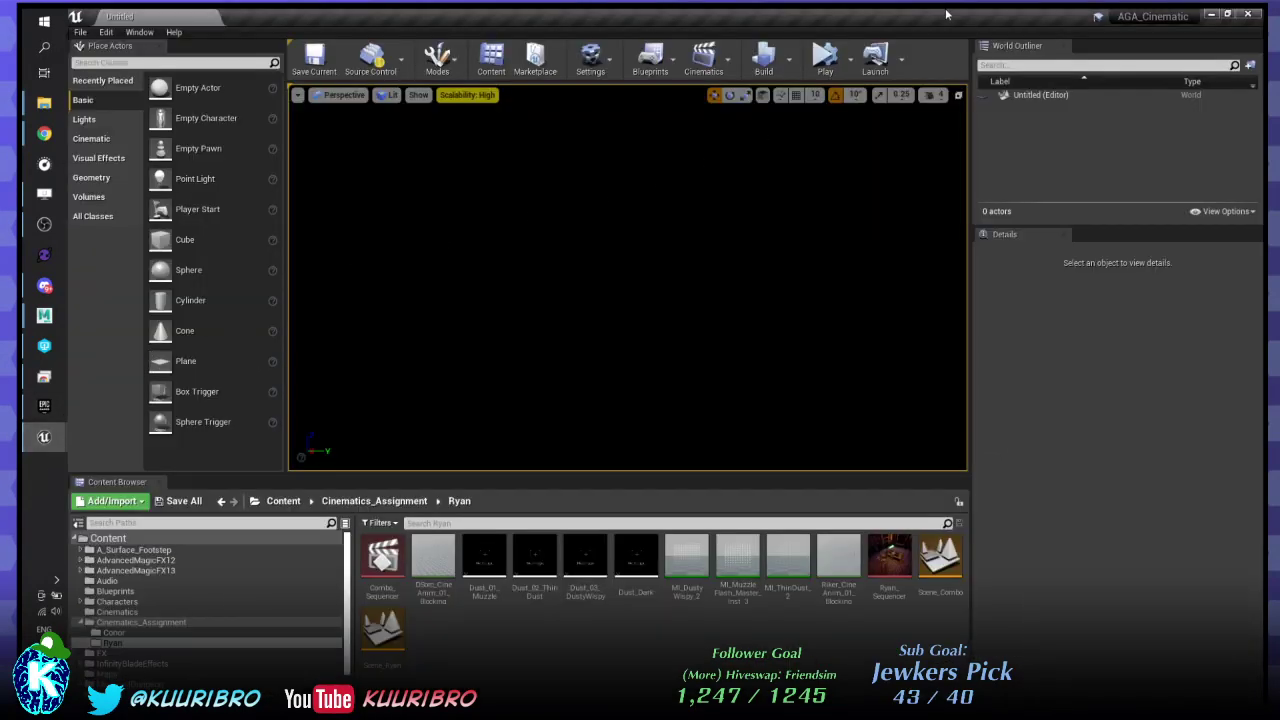
pyautogui.doubleClick(474, 12)
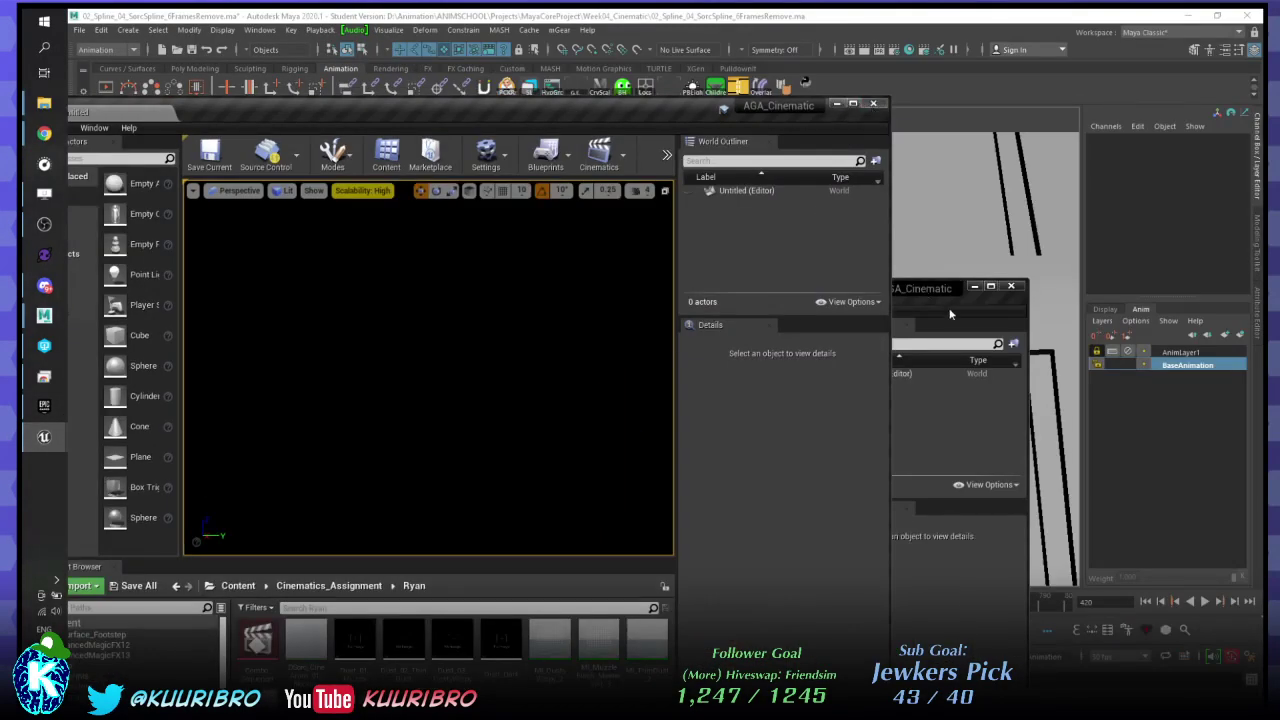
pyautogui.click(950, 313)
pyautogui.doubleClick(791, 286)
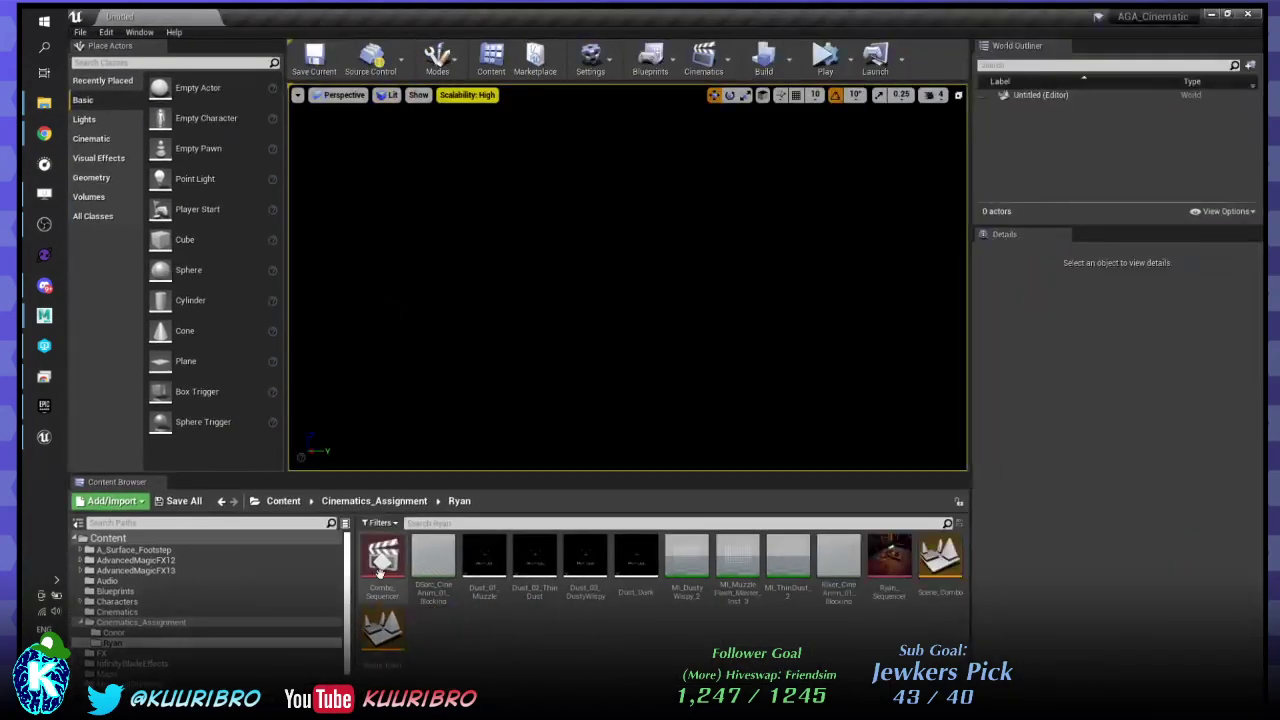
# - Open the Scene_Ryan level, fly toward the torch-lit corridor, and select Combo_Sequencer
pyautogui.doubleClick(380, 632)
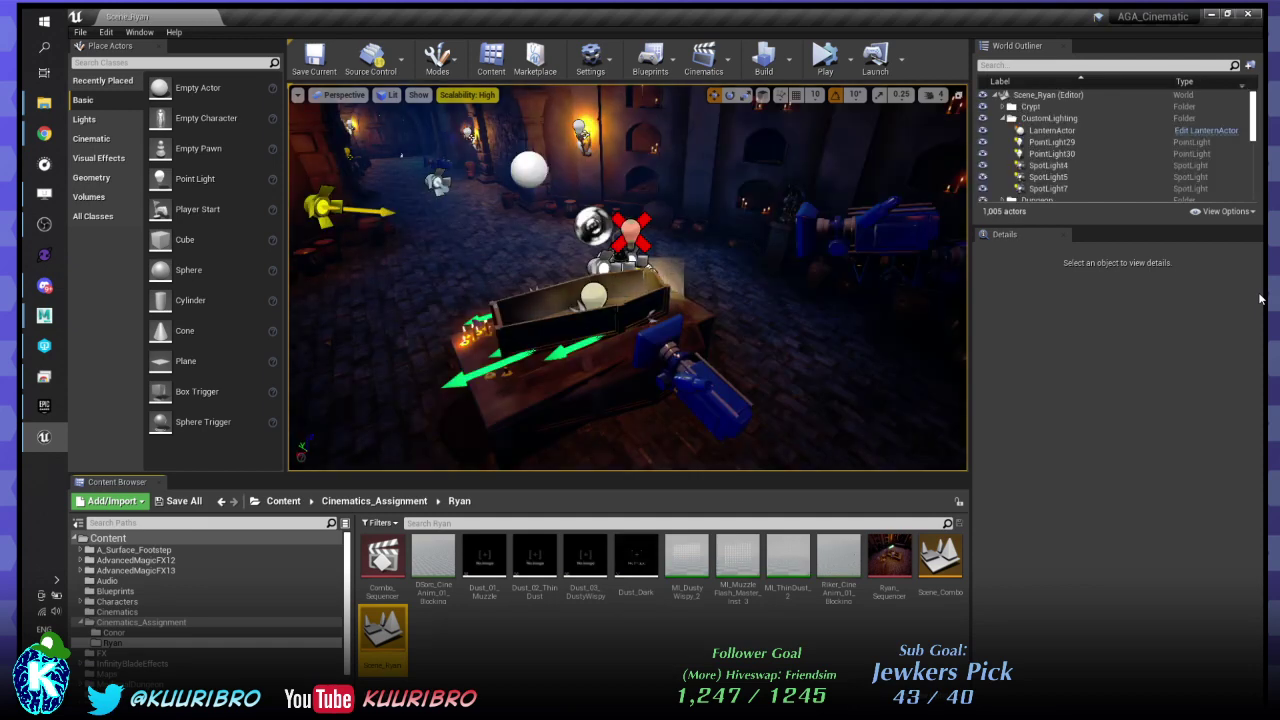
pyautogui.press('w')
pyautogui.moveTo(640, 280); pyautogui.dragTo(582, 268, button='right')
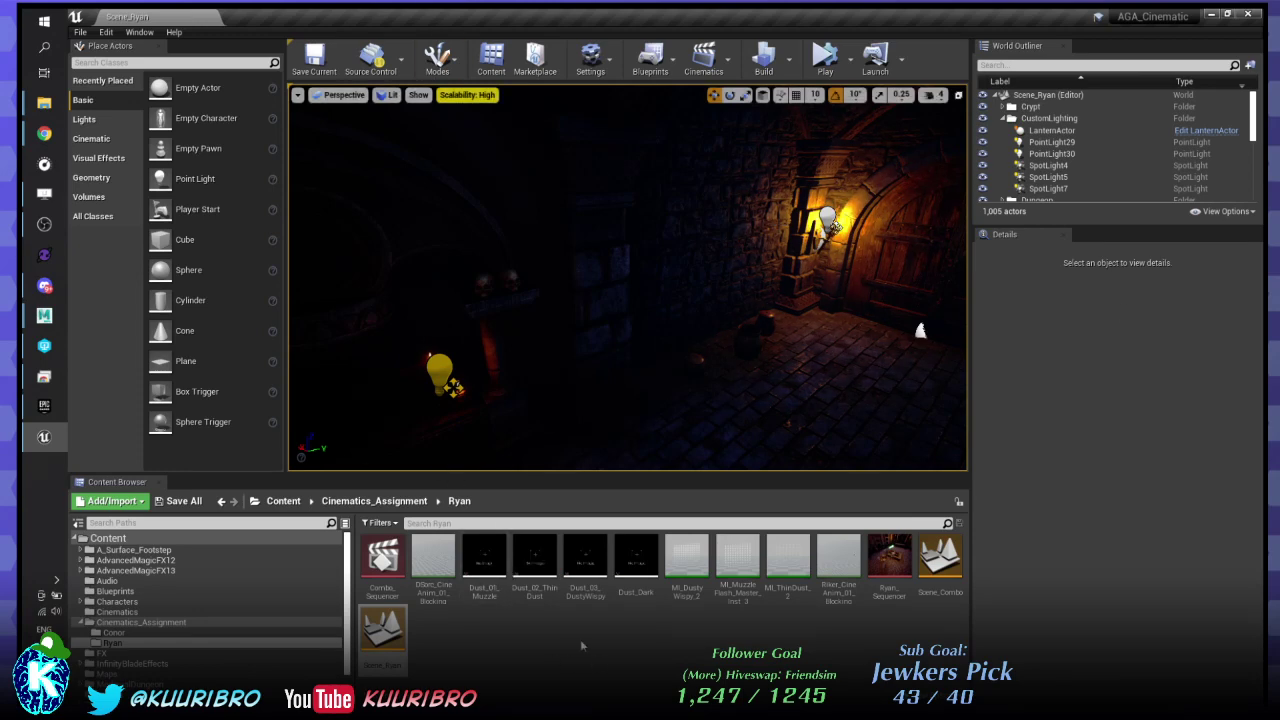
pyautogui.click(382, 558)
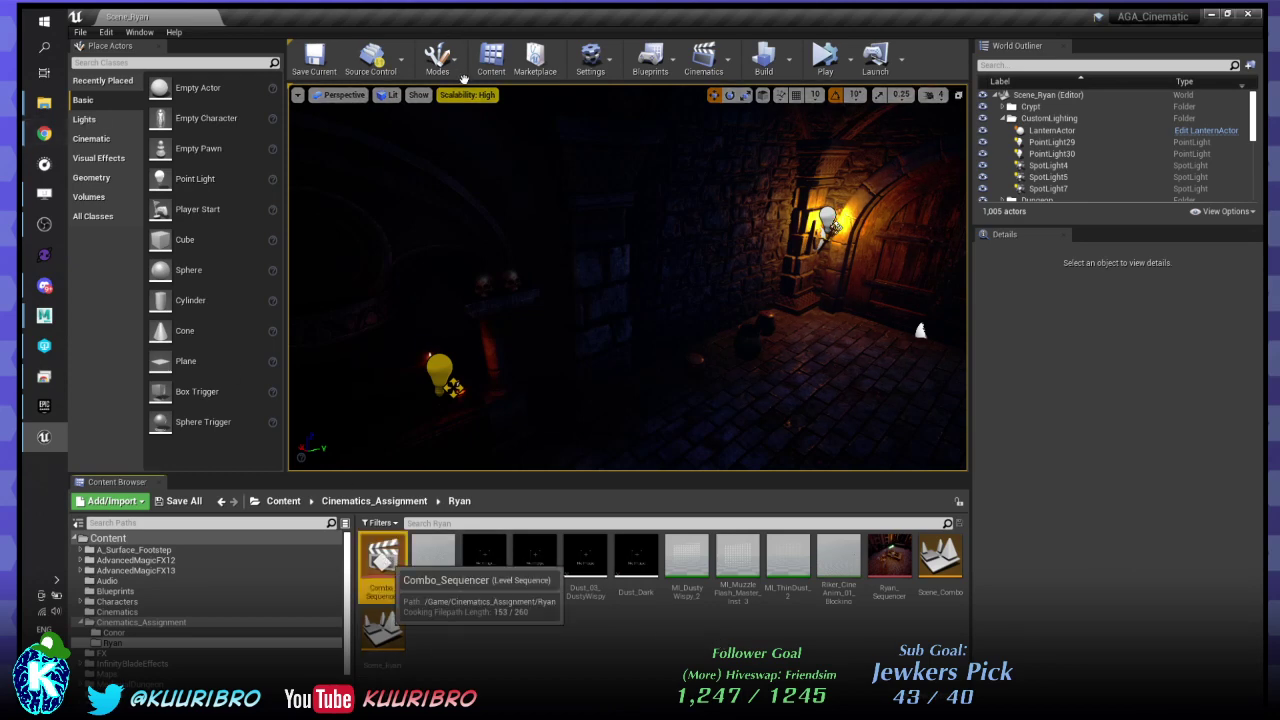
# - Load Combo_Sequencer into Scene_Ryan and close its Sequencer window
pyautogui.doubleClick(382, 558)
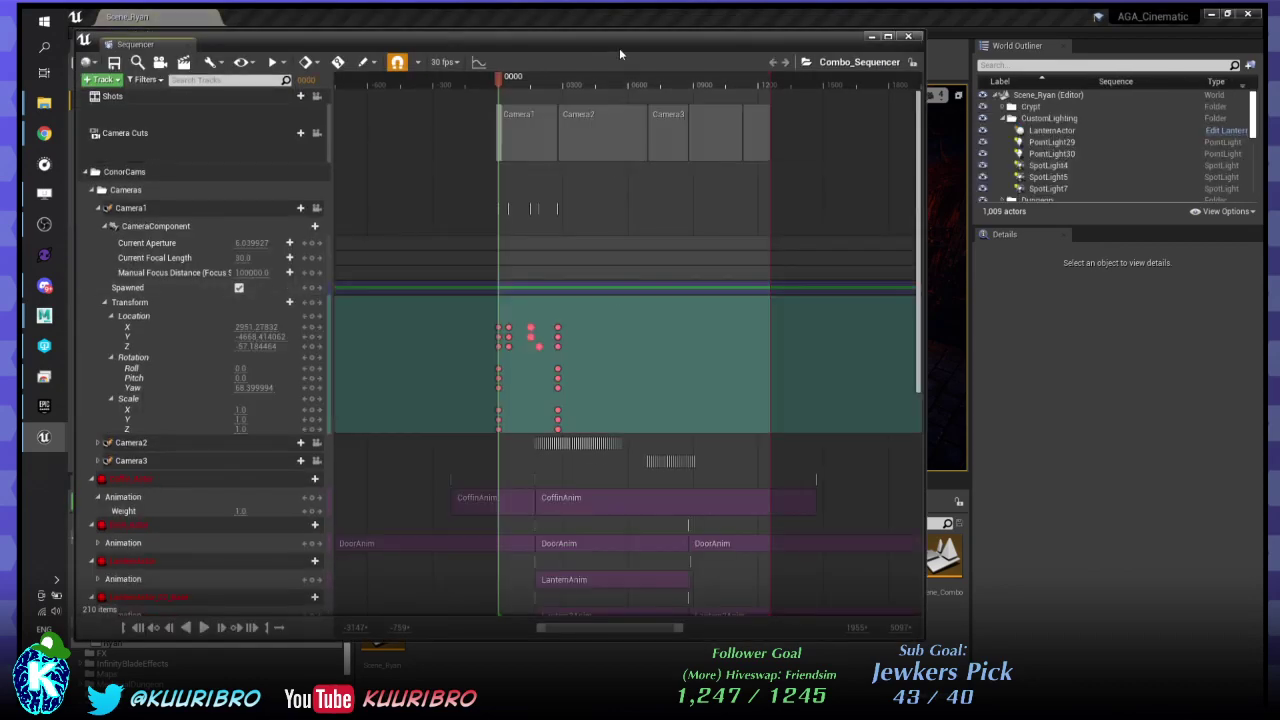
pyautogui.moveTo(619, 48); pyautogui.dragTo(633, 48)
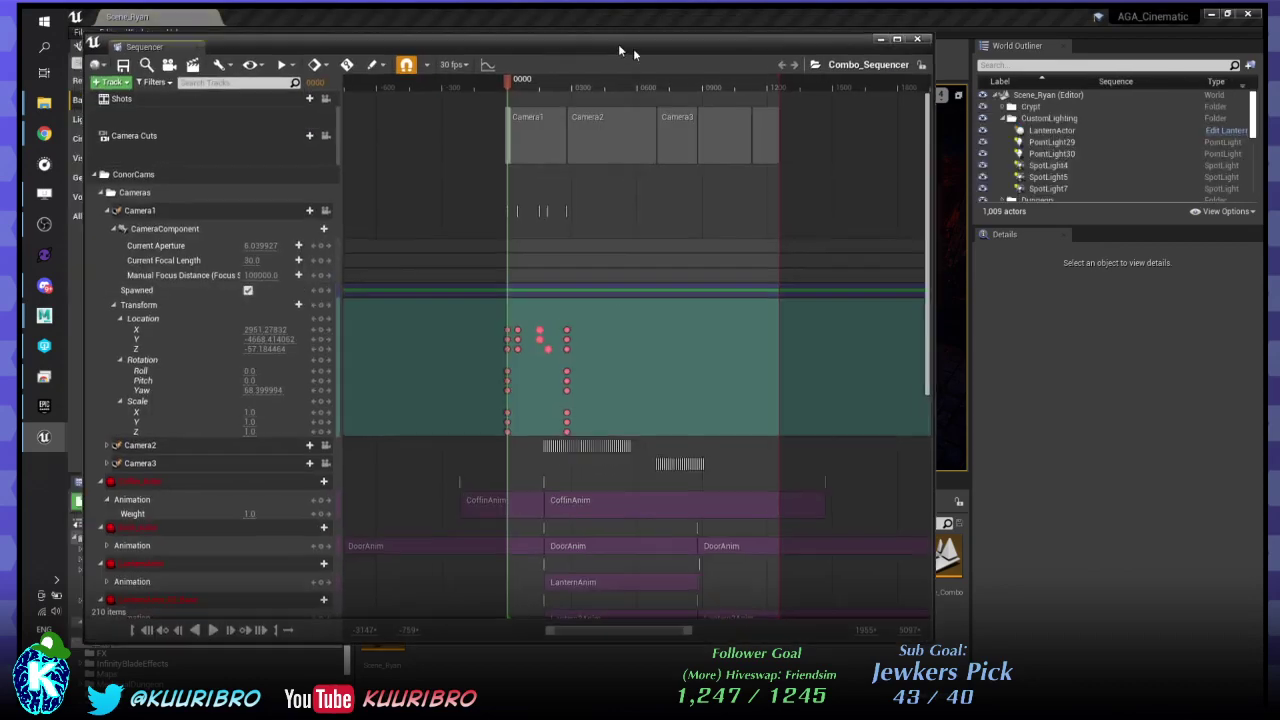
pyautogui.click(917, 39)
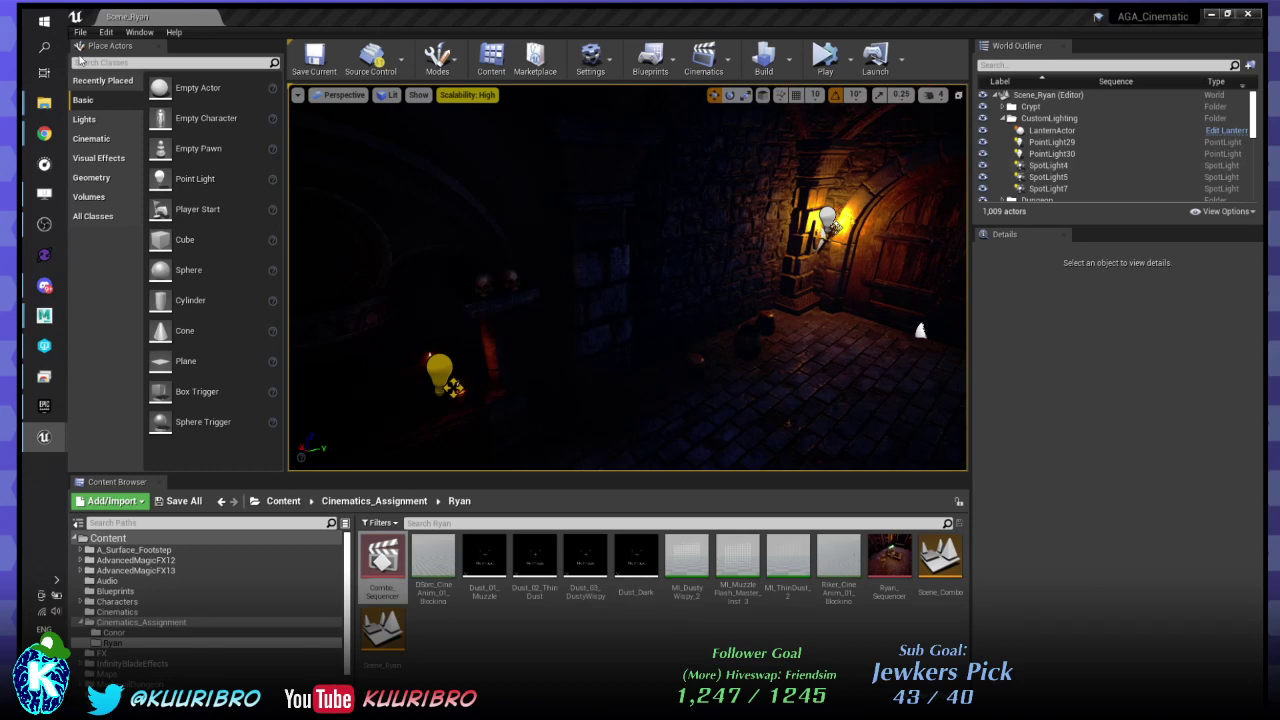
# - Browse the Edit and Window menus, then switch to another window
pyautogui.click(108, 33)
pyautogui.click(139, 32)
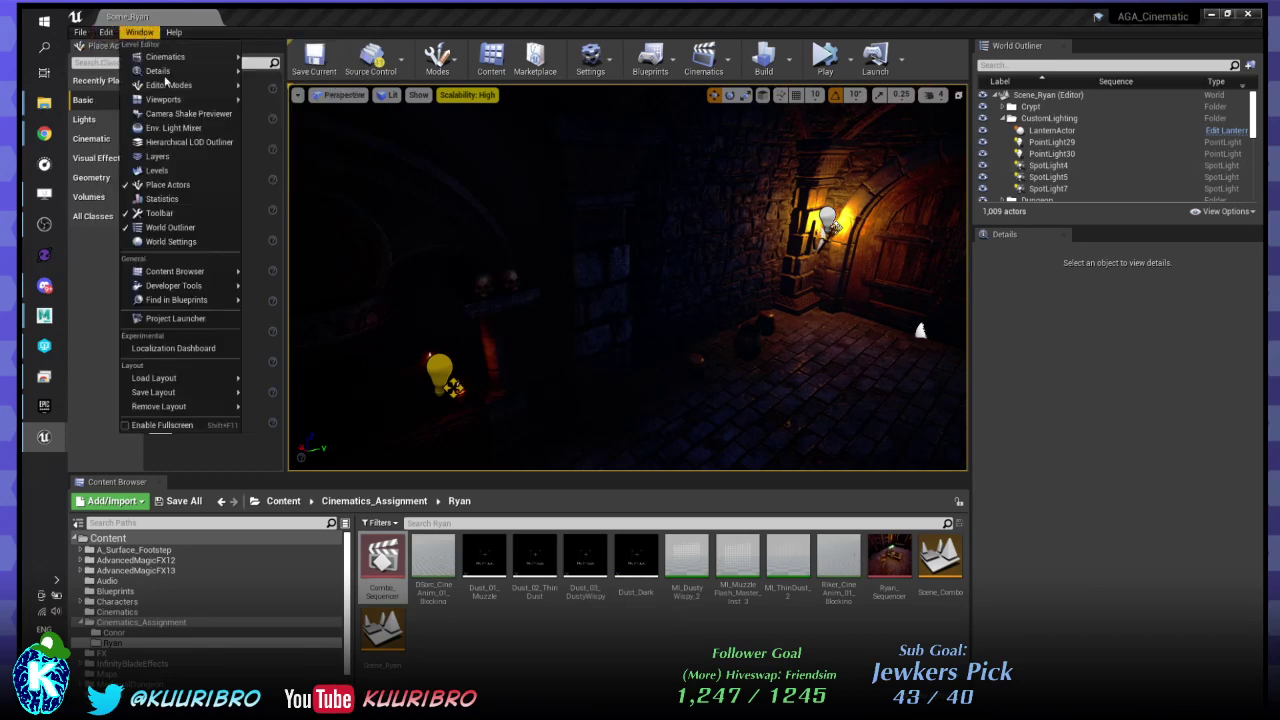
pyautogui.moveTo(190, 104)
pyautogui.click(285, 100)
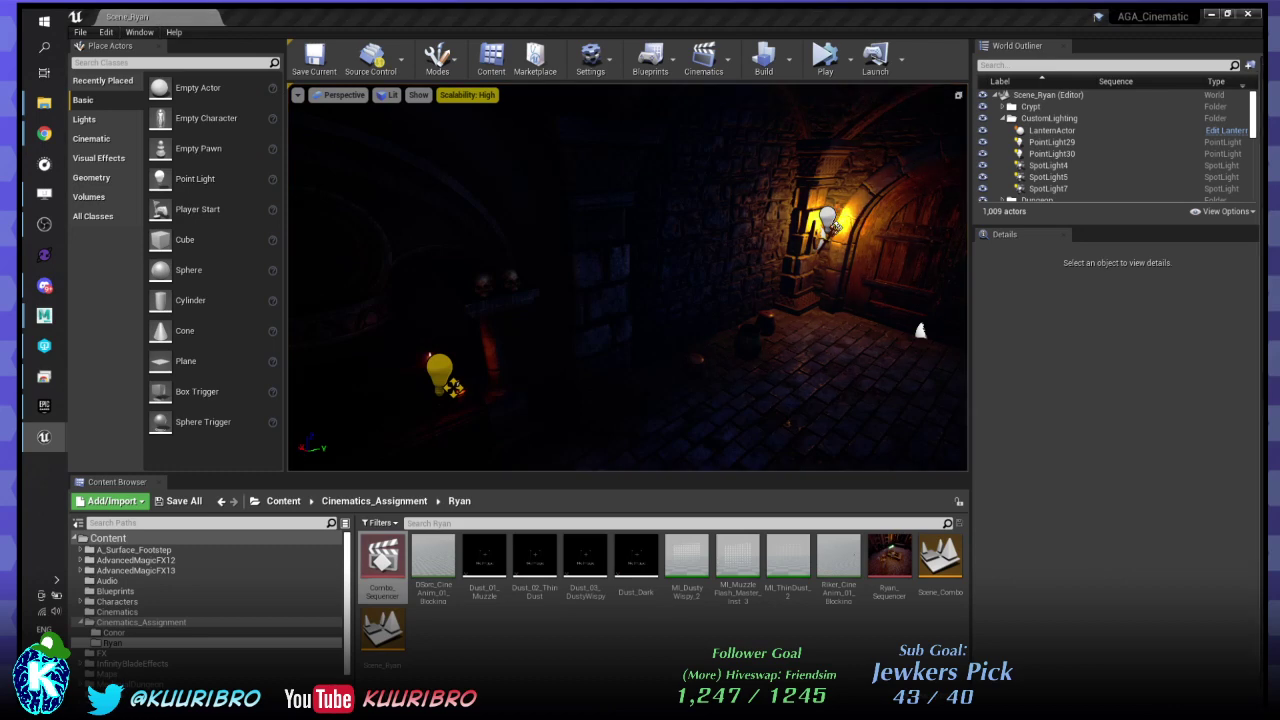
pyautogui.hotkey('alt', 'Tab')
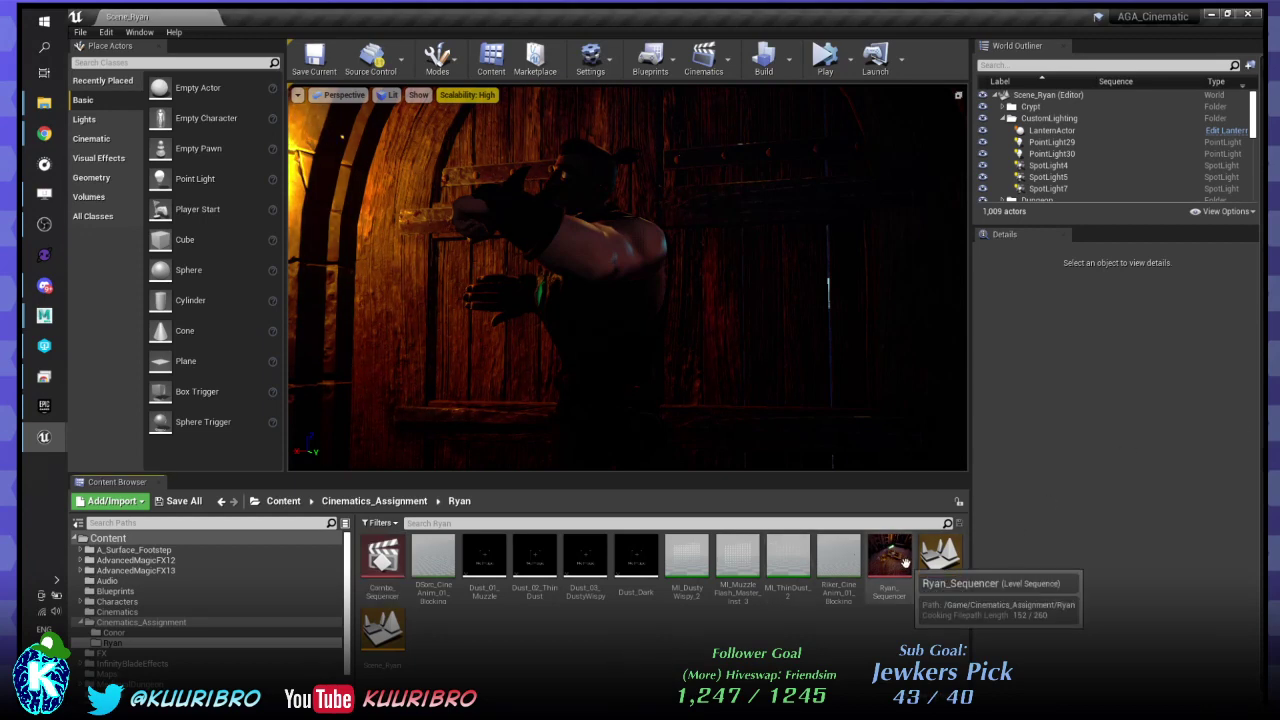
# - Open Scene_Combo, load Combo_Sequencer into it, and select Door_Actor in the World Outliner
pyautogui.doubleClick(940, 560)
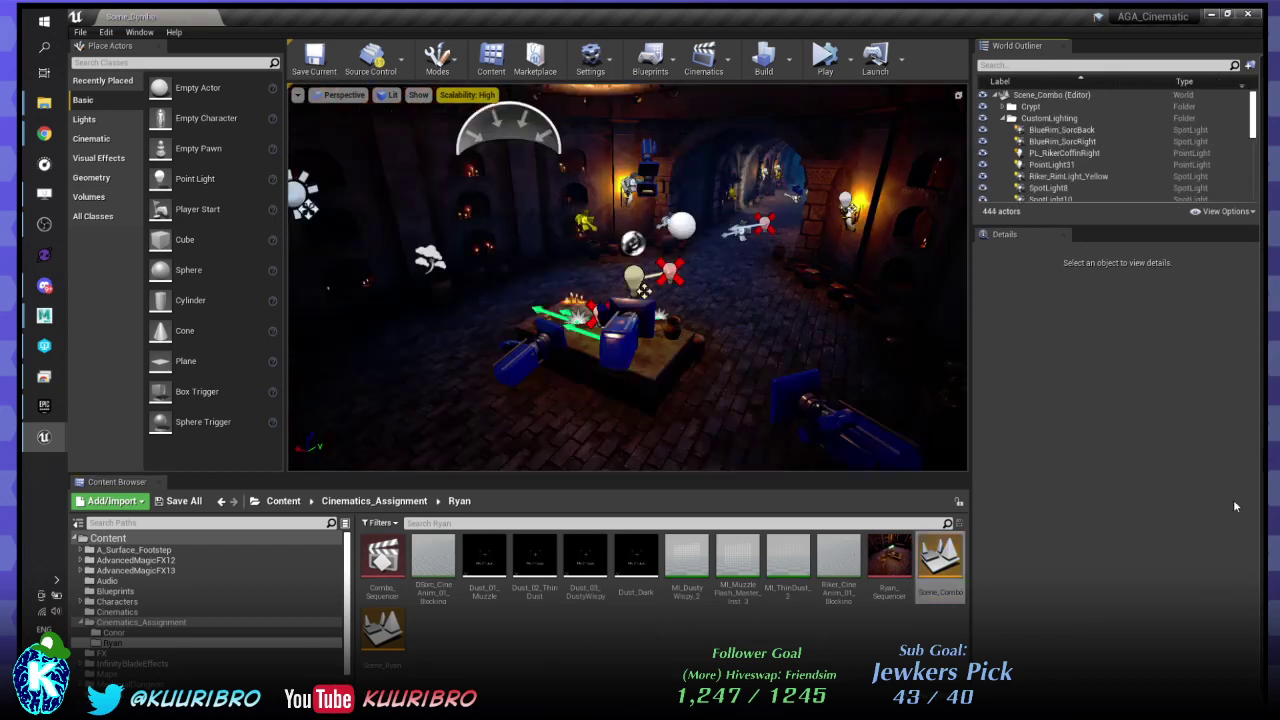
pyautogui.doubleClick(383, 560)
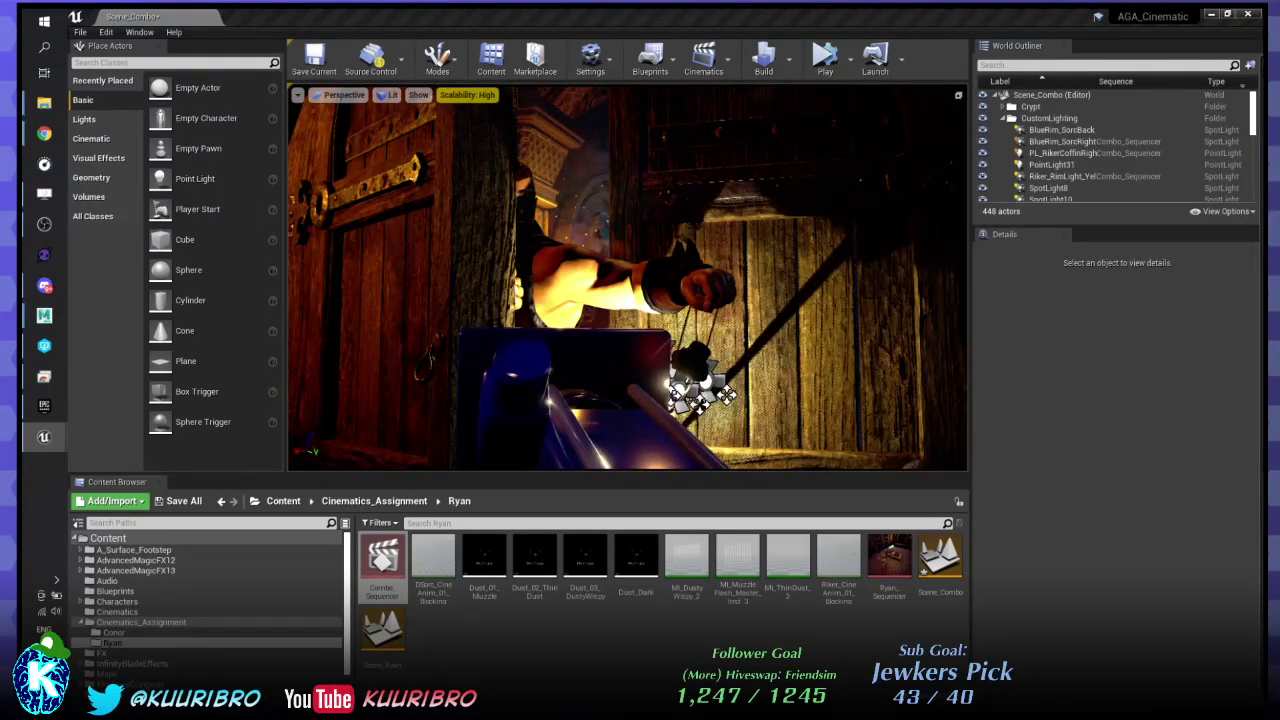
pyautogui.click(700, 395)
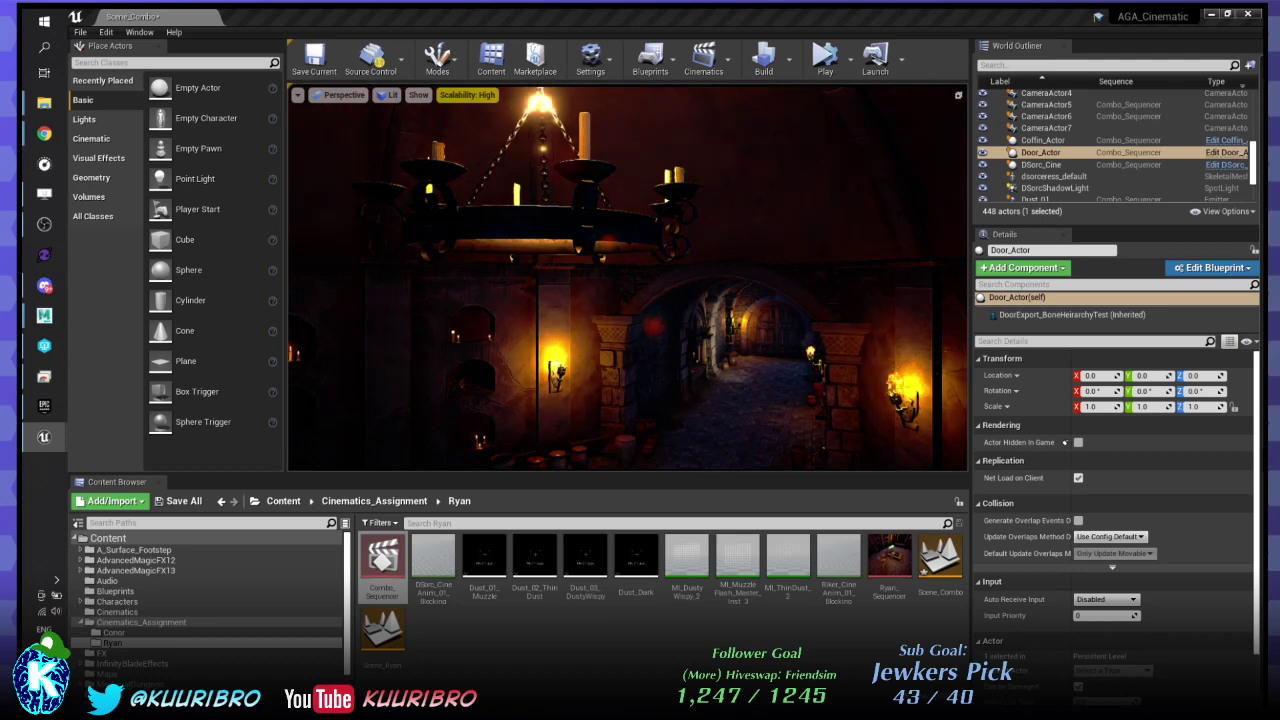
# - Fly the camera toward the coffin and drag the Content Browser splitter down for a taller viewport
pyautogui.press('s')
pyautogui.moveTo(628, 278); pyautogui.dragTo(636, 390, button='right')
pyautogui.press('w')
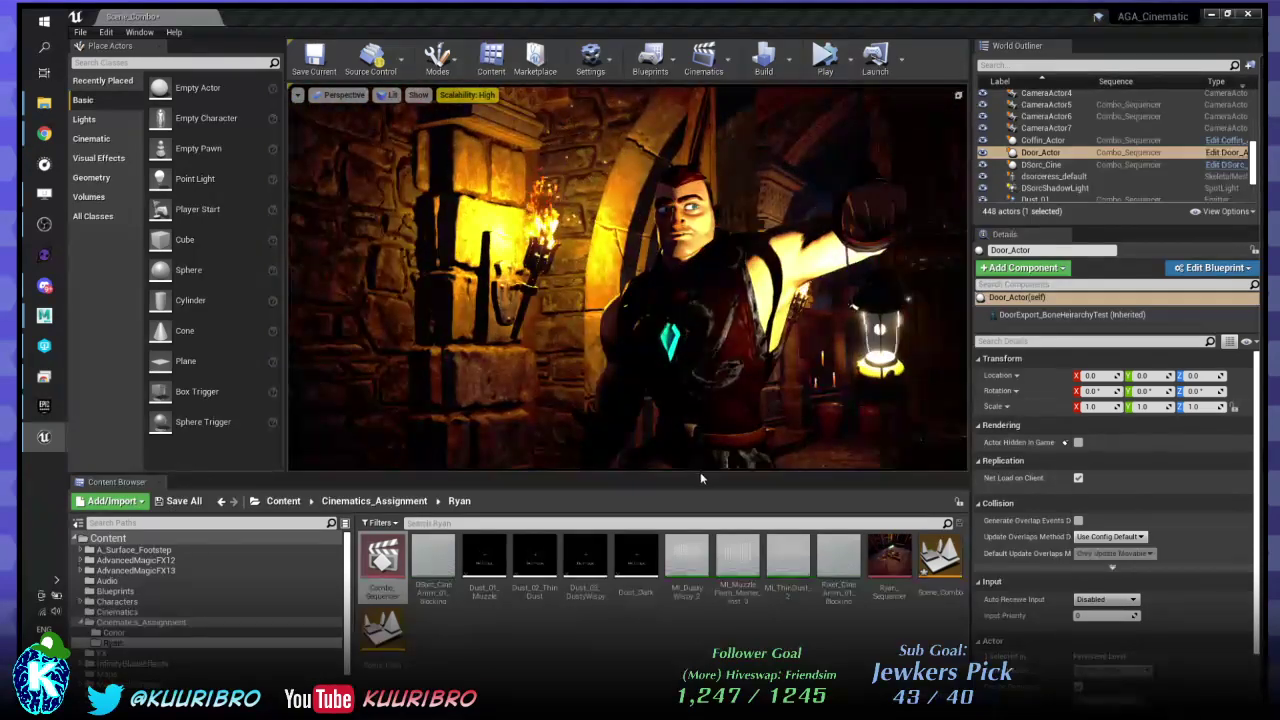
pyautogui.moveTo(700, 478)
pyautogui.mouseDown()
pyautogui.moveTo(692, 442)
pyautogui.moveTo(686, 490)
pyautogui.moveTo(686, 475)
pyautogui.mouseUp()
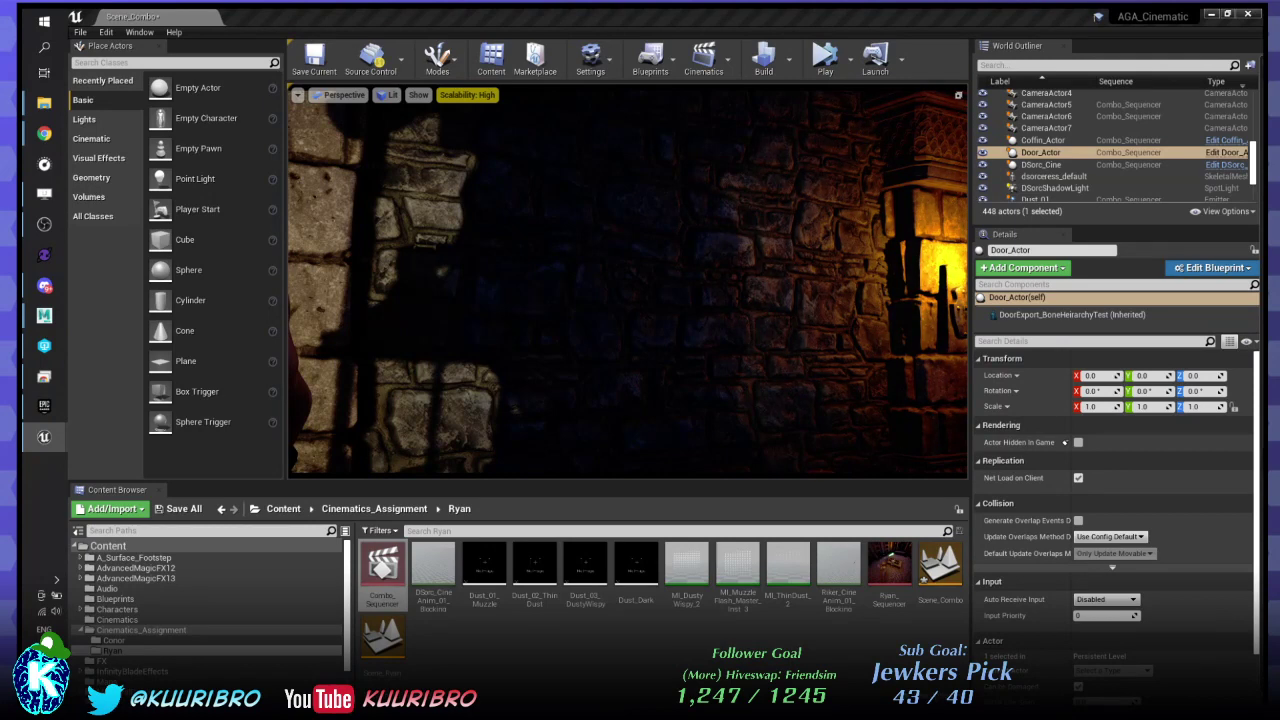
# - Set DSorcShadowLight's mobility to Movable, then select LanternActor
pyautogui.click(1055, 188)
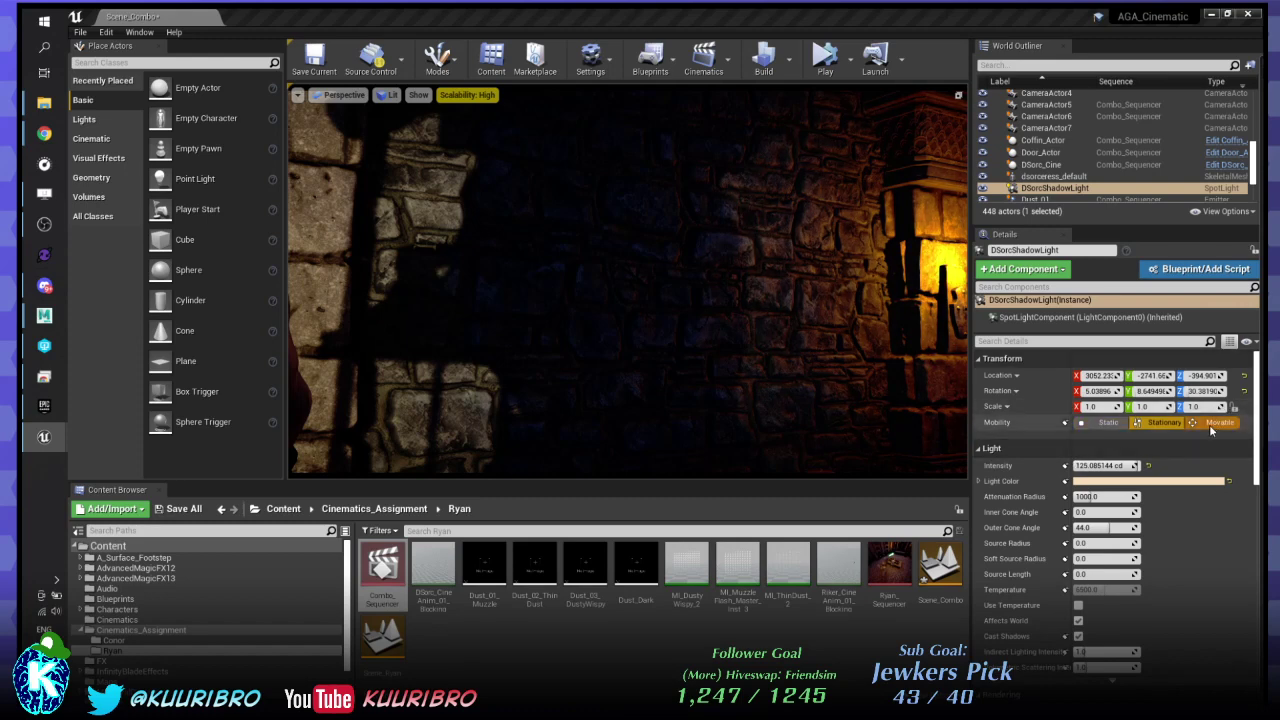
pyautogui.click(1214, 422)
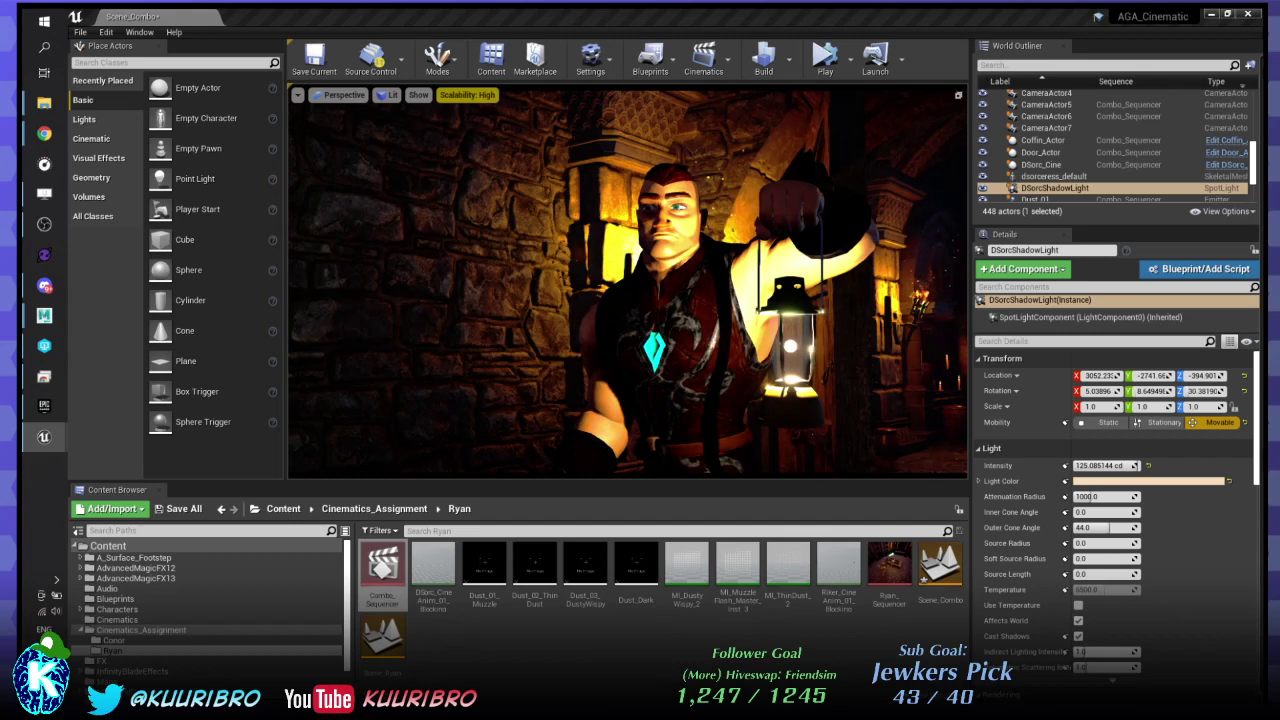
pyautogui.click(790, 330)
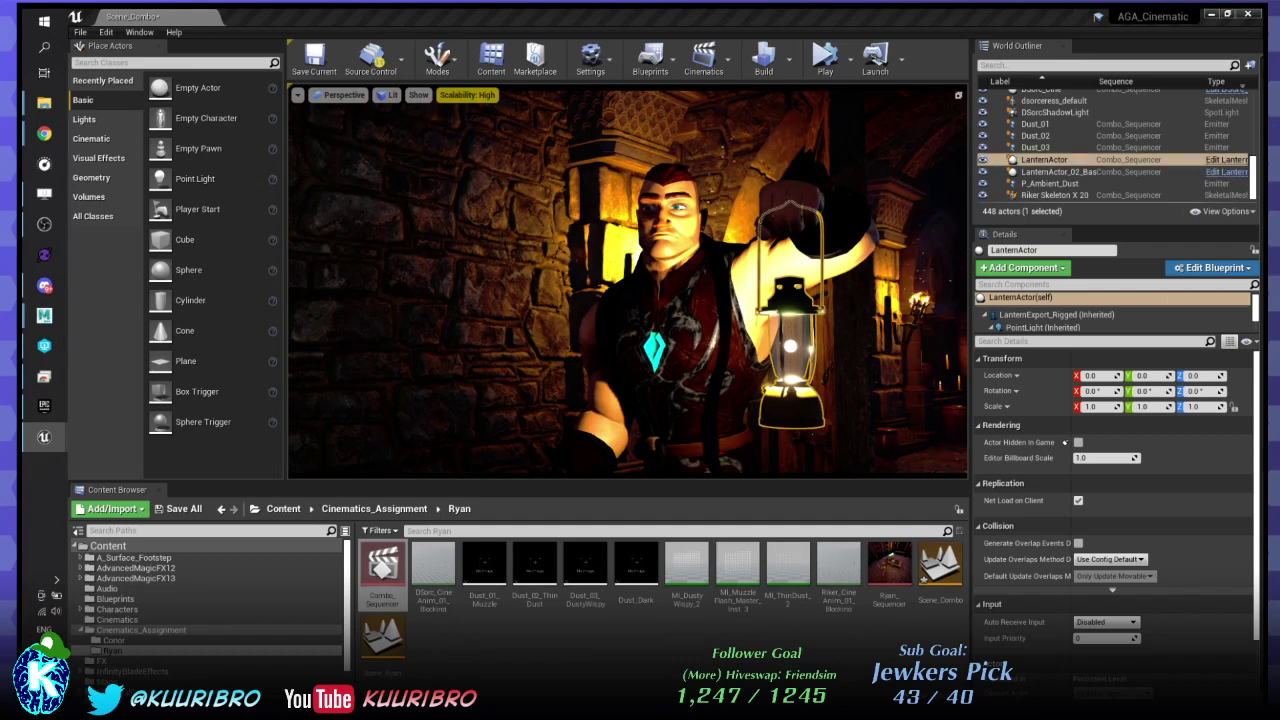
# - Inspect the lantern's LightBall and SpotLight1 components, try a small move, and choose Edit LanternActor
pyautogui.moveTo(1016, 334); pyautogui.dragTo(1016, 483)
pyautogui.click(1036, 368)
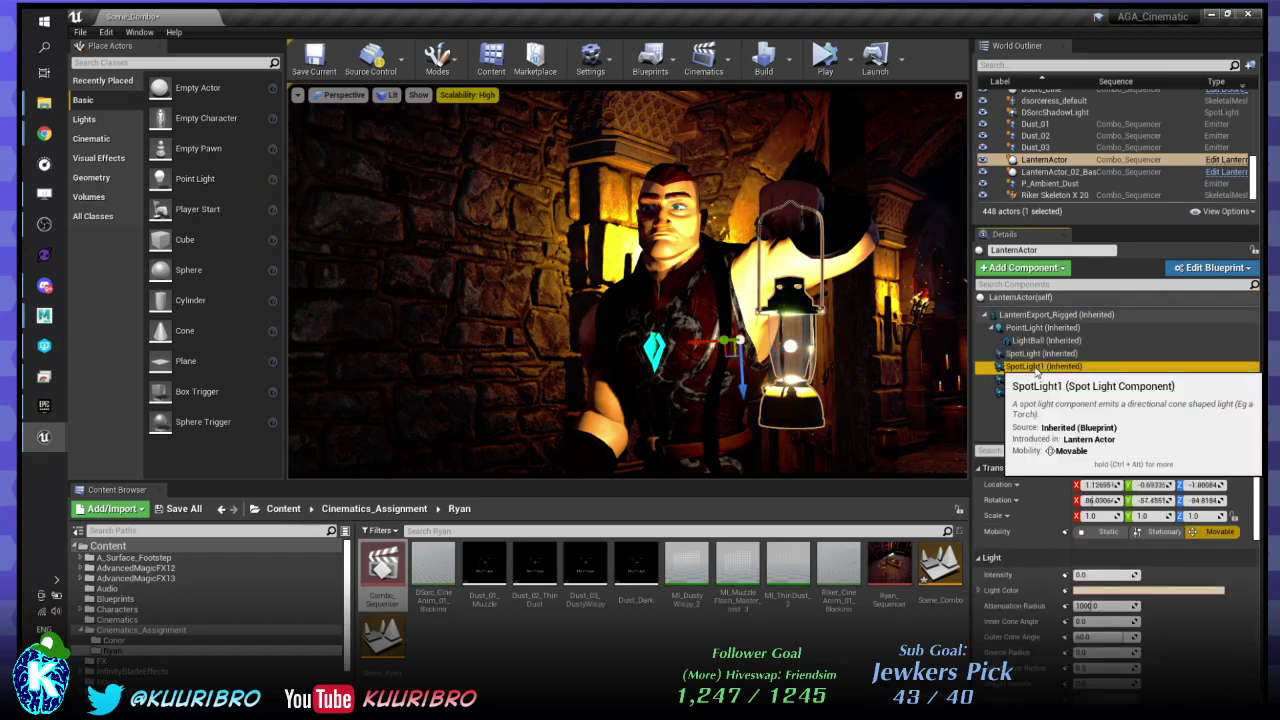
pyautogui.click(1045, 341)
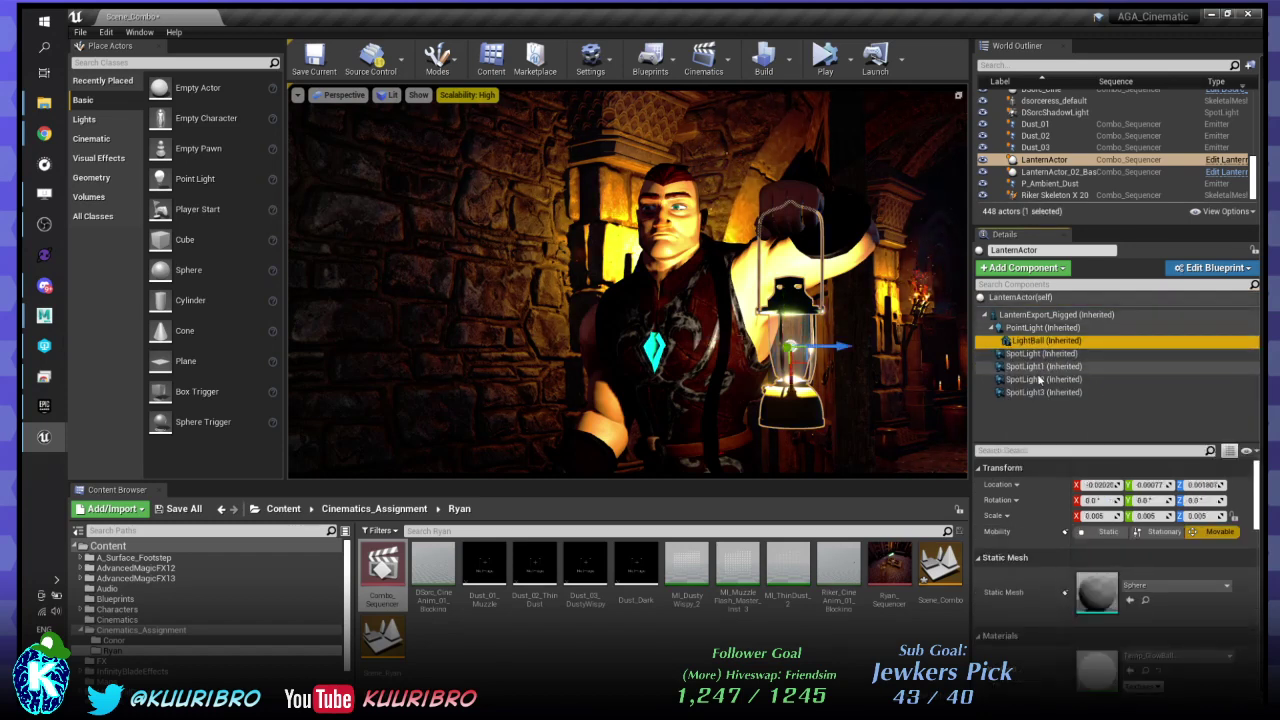
pyautogui.click(1040, 367)
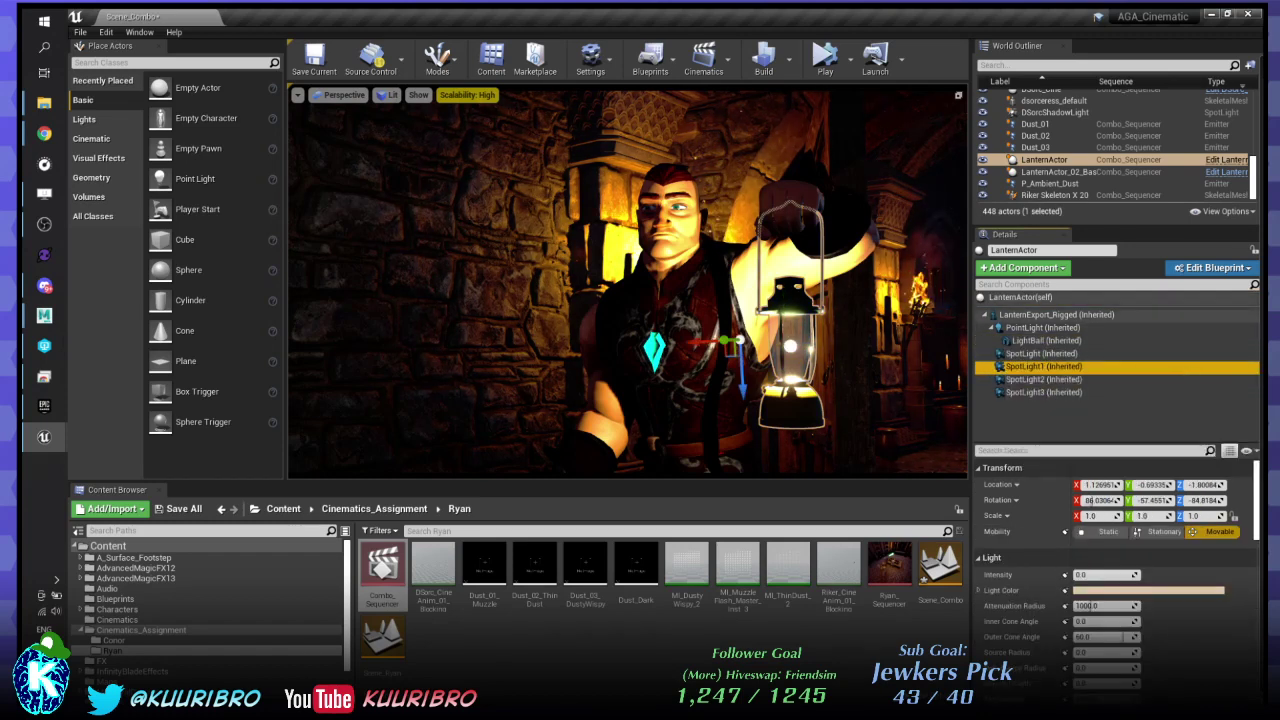
pyautogui.moveTo(738, 341)
pyautogui.mouseDown()
pyautogui.moveTo(387, 358)
pyautogui.moveTo(840, 344)
pyautogui.moveTo(752, 338)
pyautogui.mouseUp()
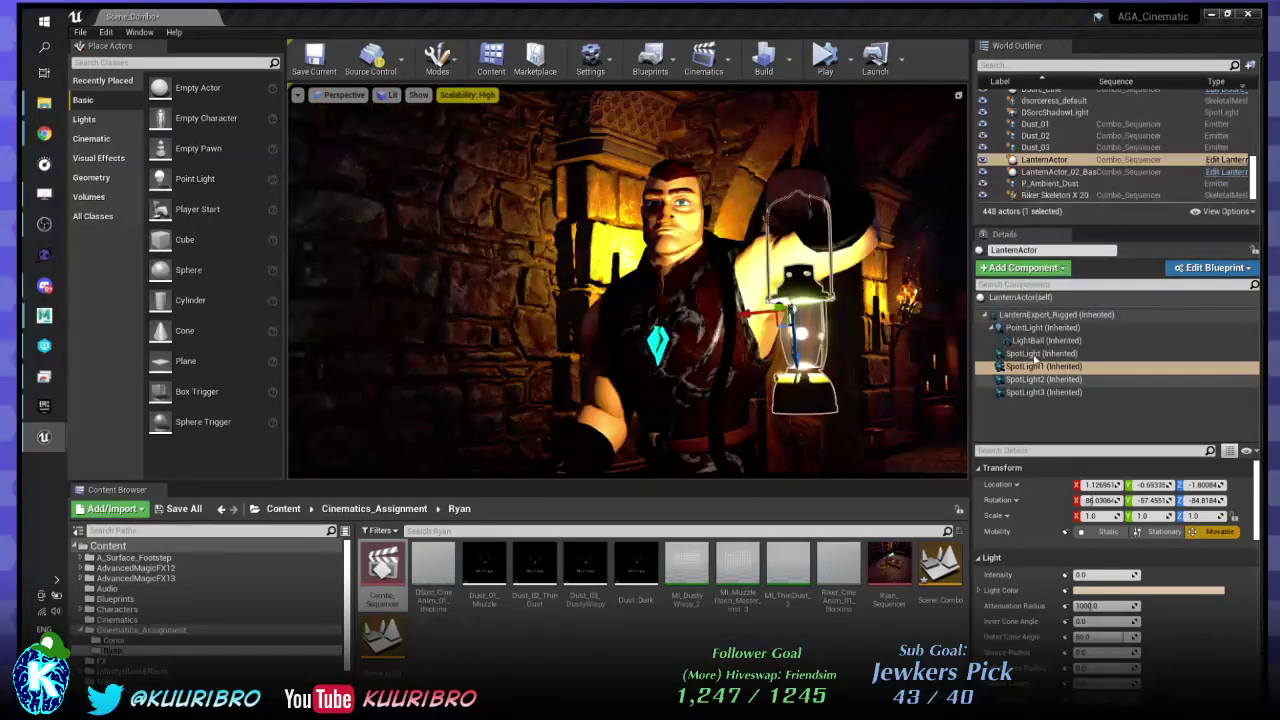
pyautogui.click(1234, 162)
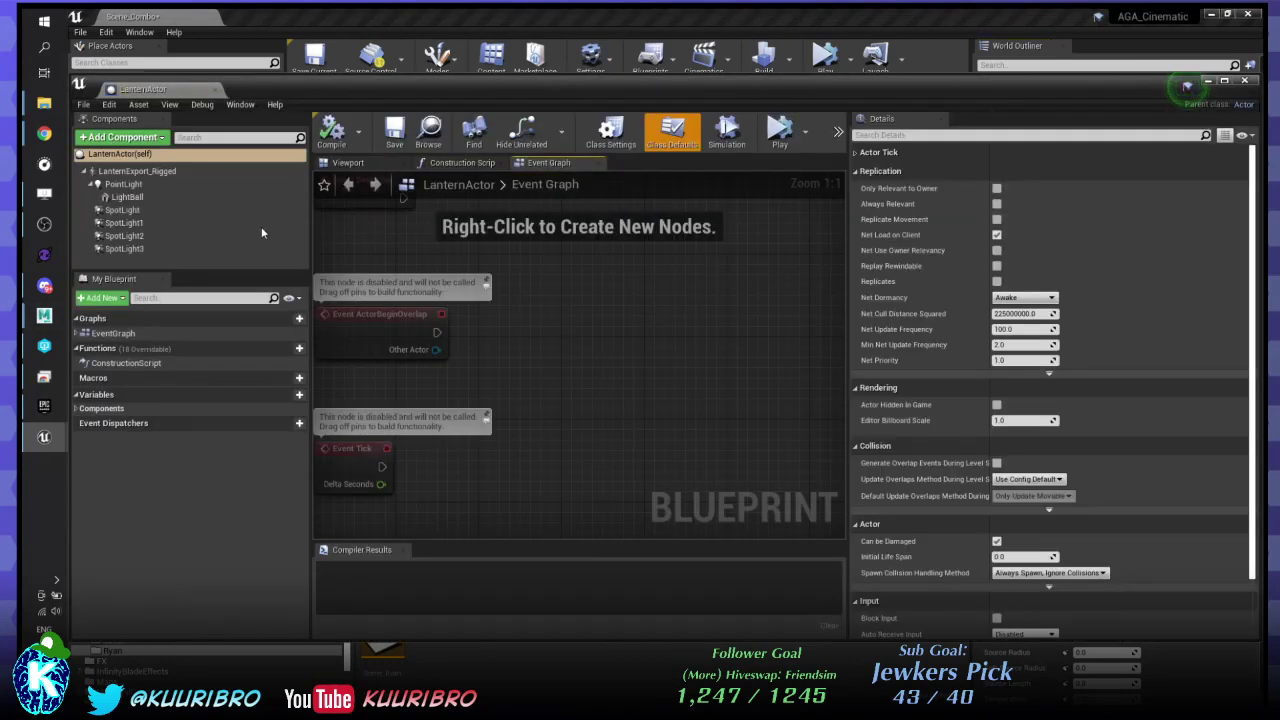
# - Rename SpotLight1 to RikerShadowSpotlight and compile the LanternActor Blueprint
pyautogui.click(162, 236)
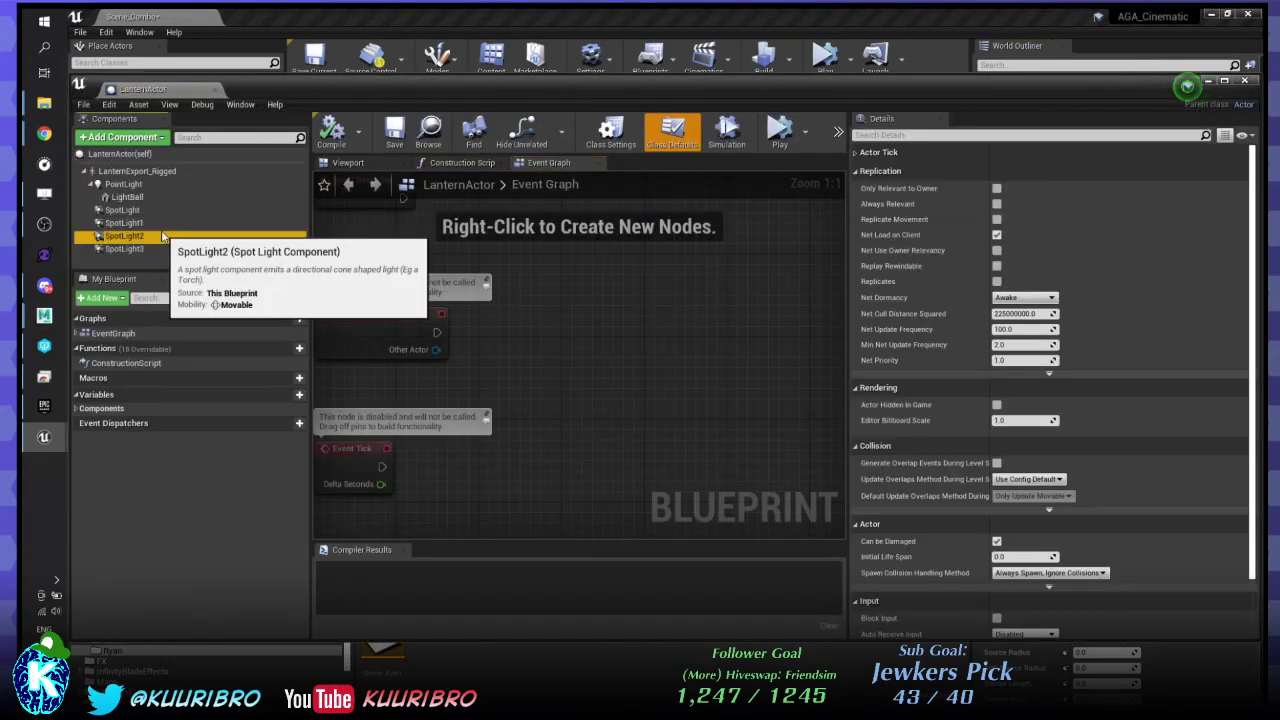
pyautogui.click(140, 223)
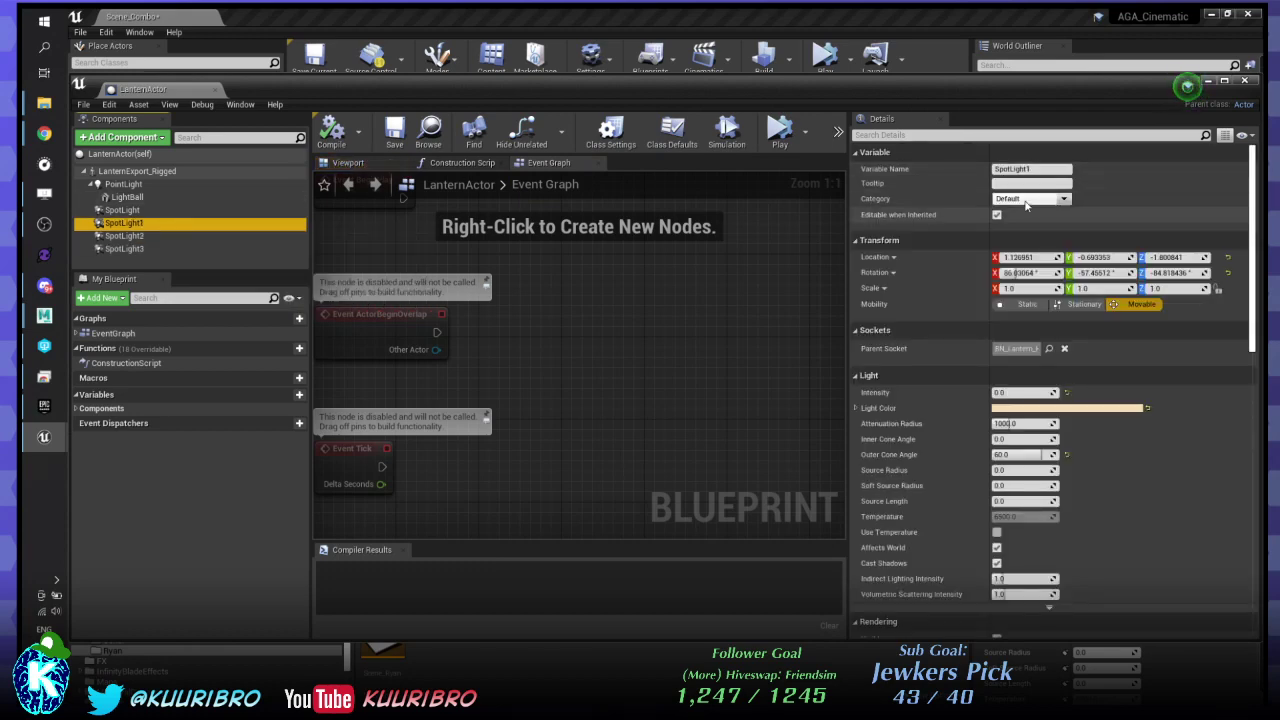
pyautogui.click(1031, 169)
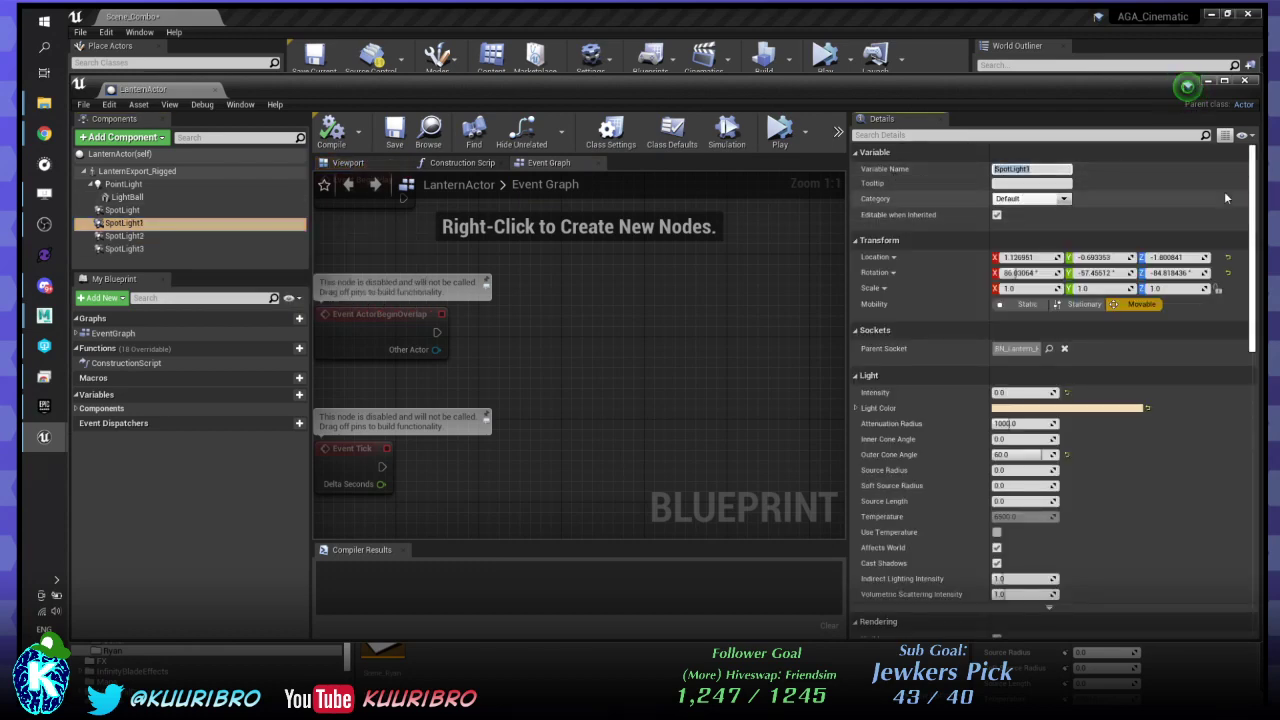
pyautogui.write('RikerShadowSpotlight')
pyautogui.press('Return')
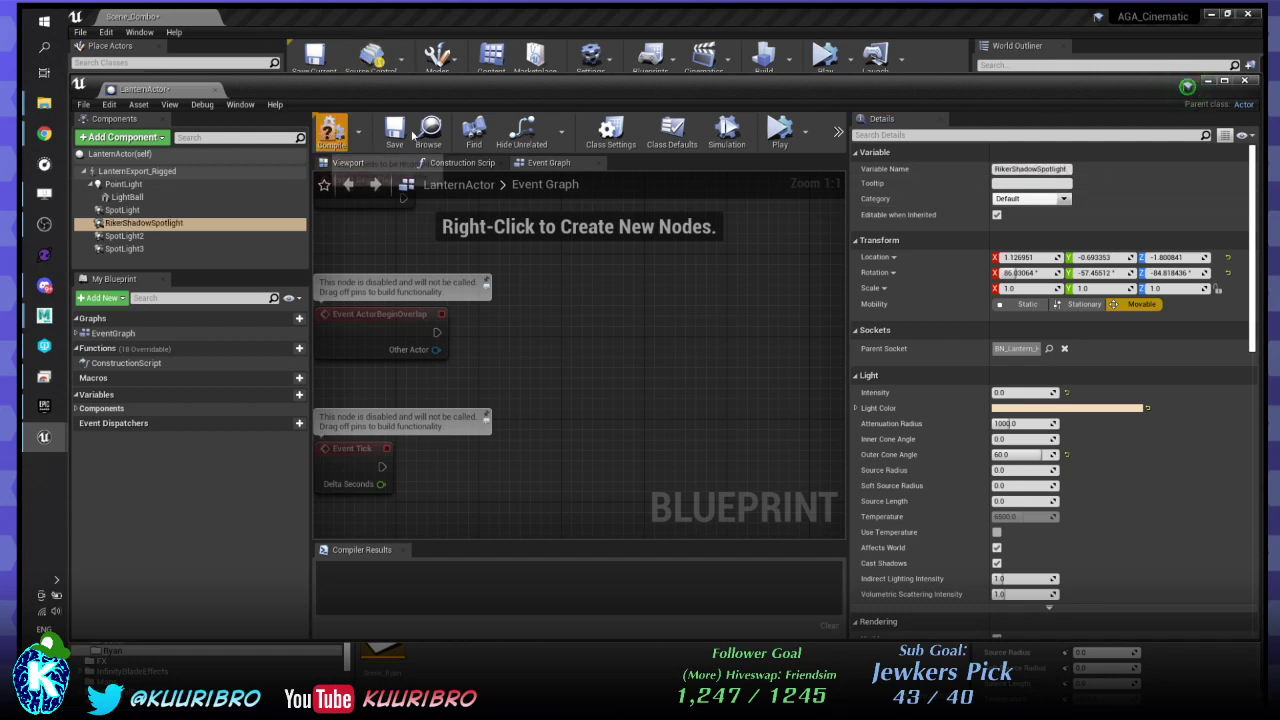
pyautogui.click(411, 136)
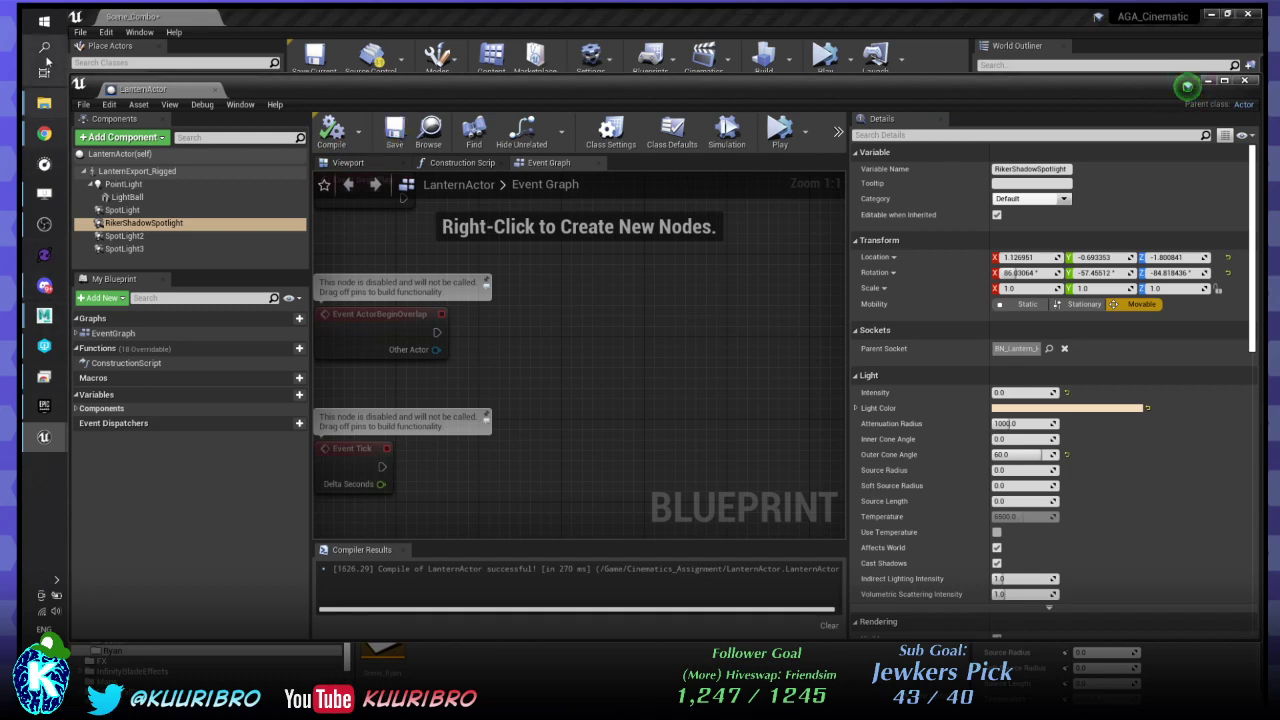
pyautogui.click(44, 48)
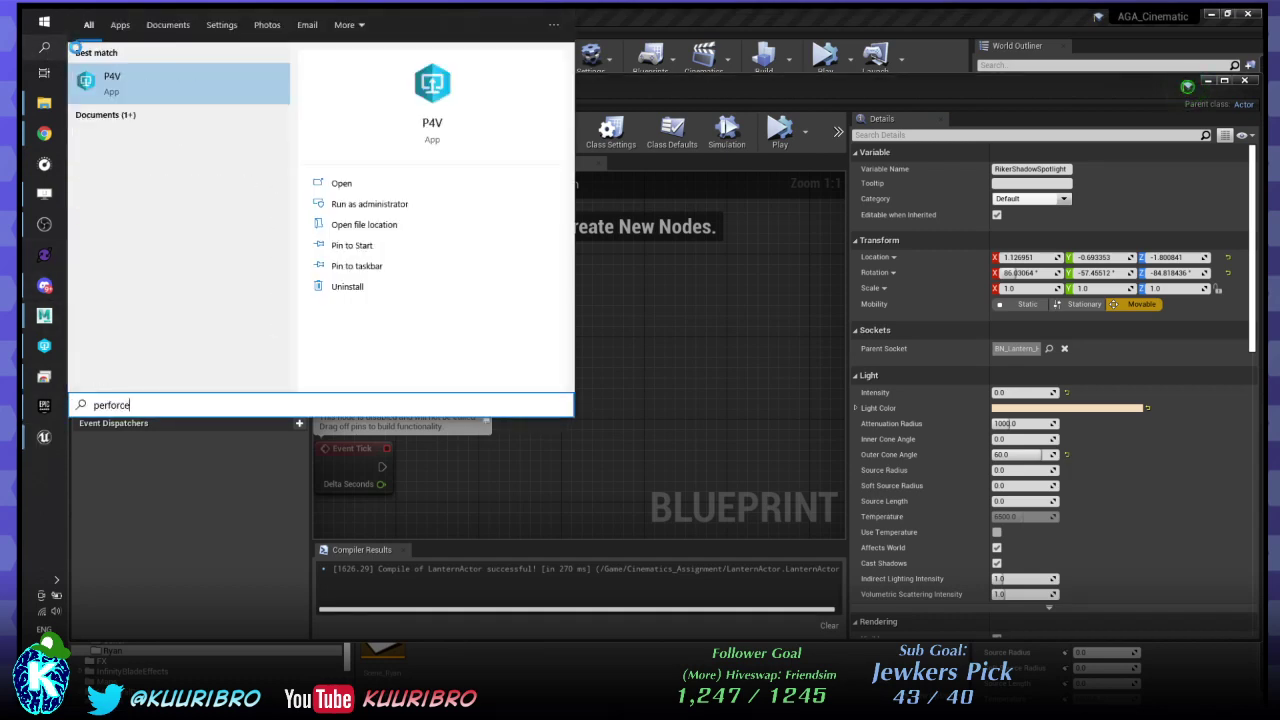
# - Launch P4V via Windows search and connect to the Unreal_CineAssignment workspace with the account password
pyautogui.press('Return')
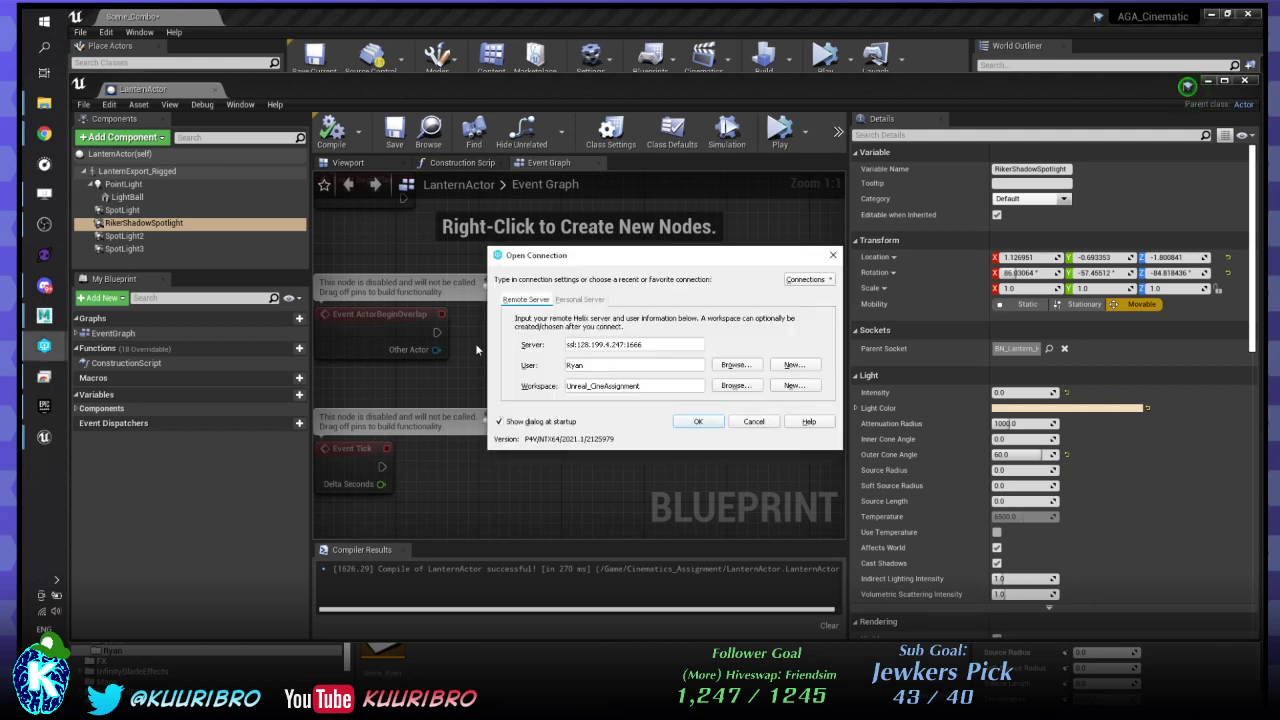
pyautogui.click(698, 422)
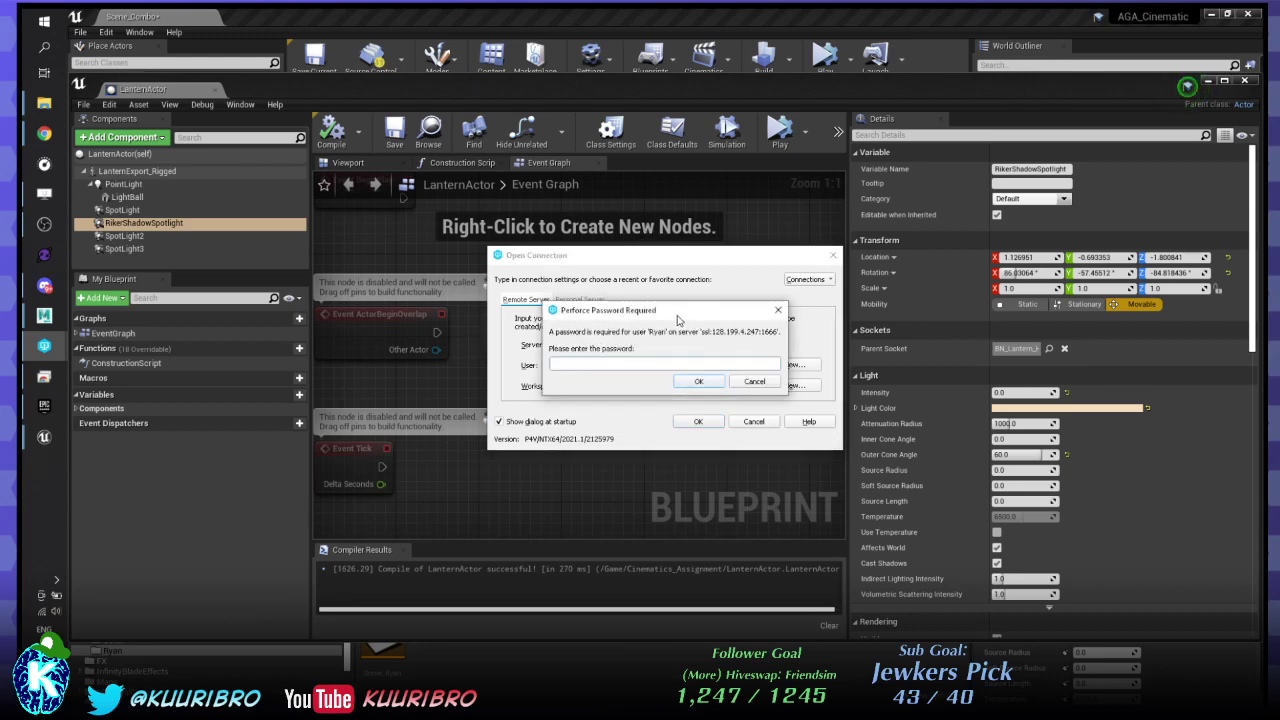
pyautogui.press('Escape')
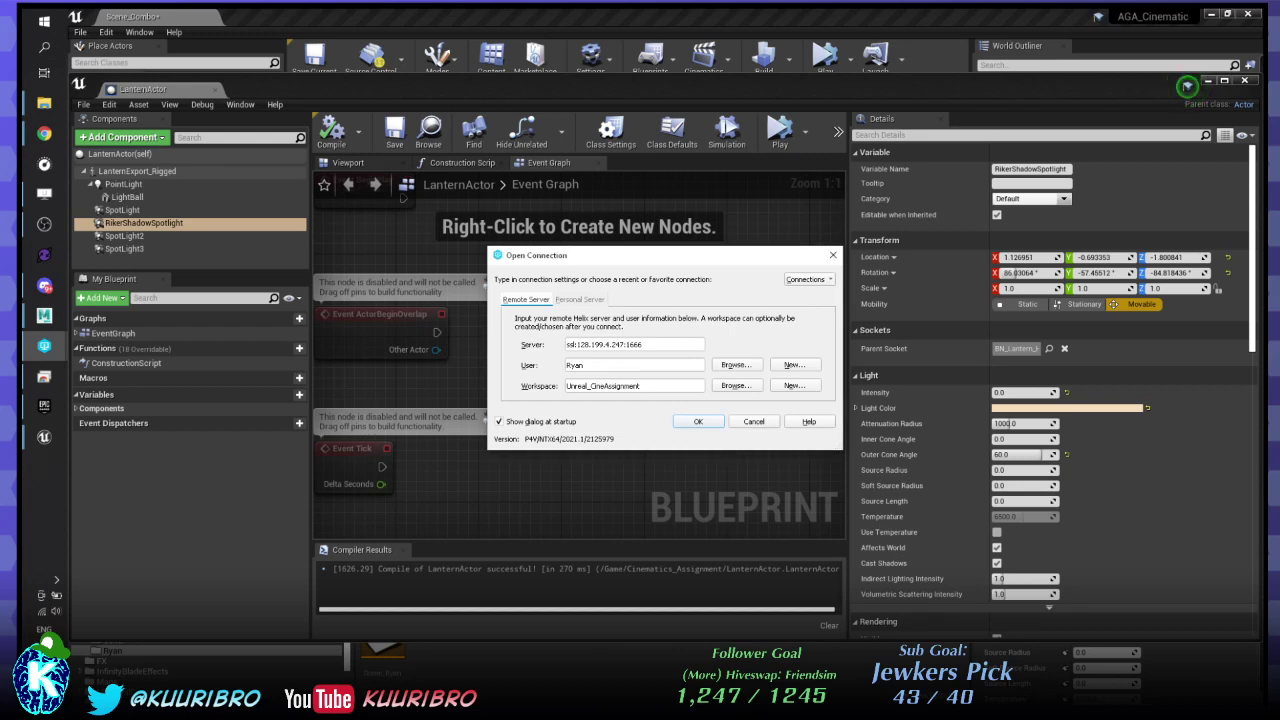
pyautogui.press('Escape')
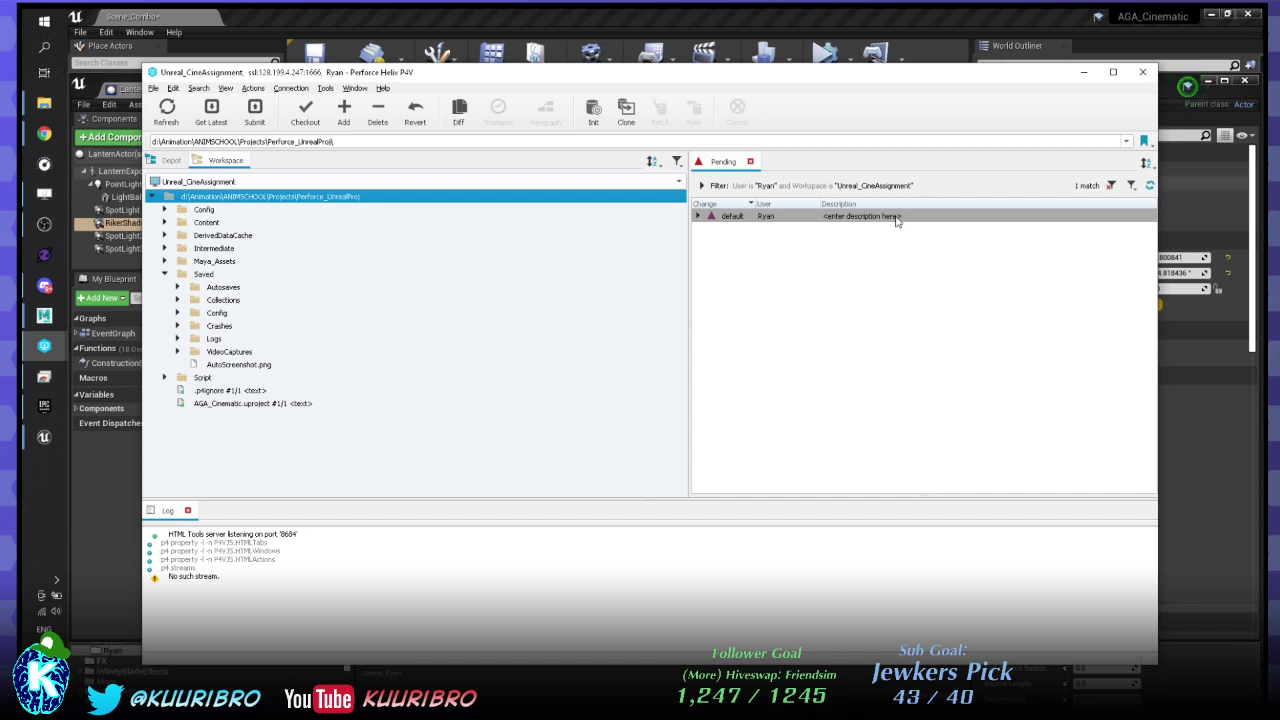
# - Get the latest revision of the workspace root in P4V, then minimize P4V
pyautogui.rightClick(372, 200)
pyautogui.click(410, 209)
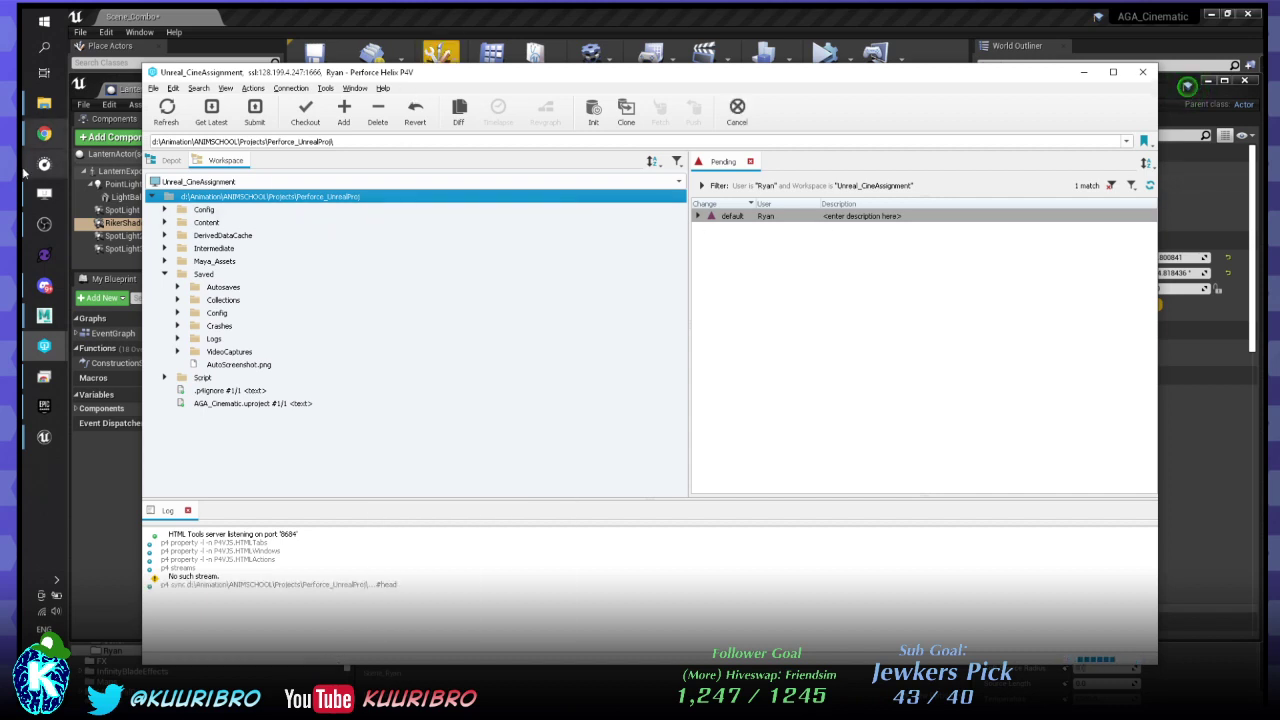
pyautogui.click(1083, 72)
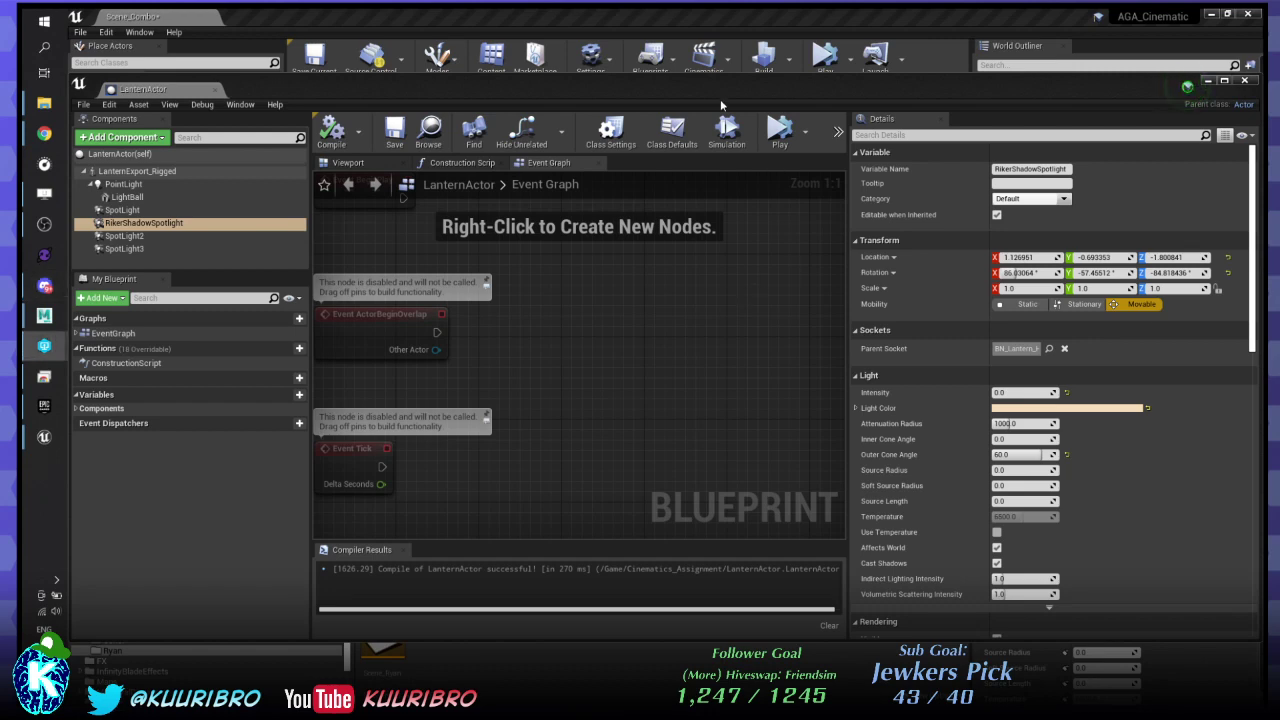
# - Close the Unreal editor, saving the level with Save Selected
pyautogui.moveTo(1198, 88); pyautogui.dragTo(1008, 140)
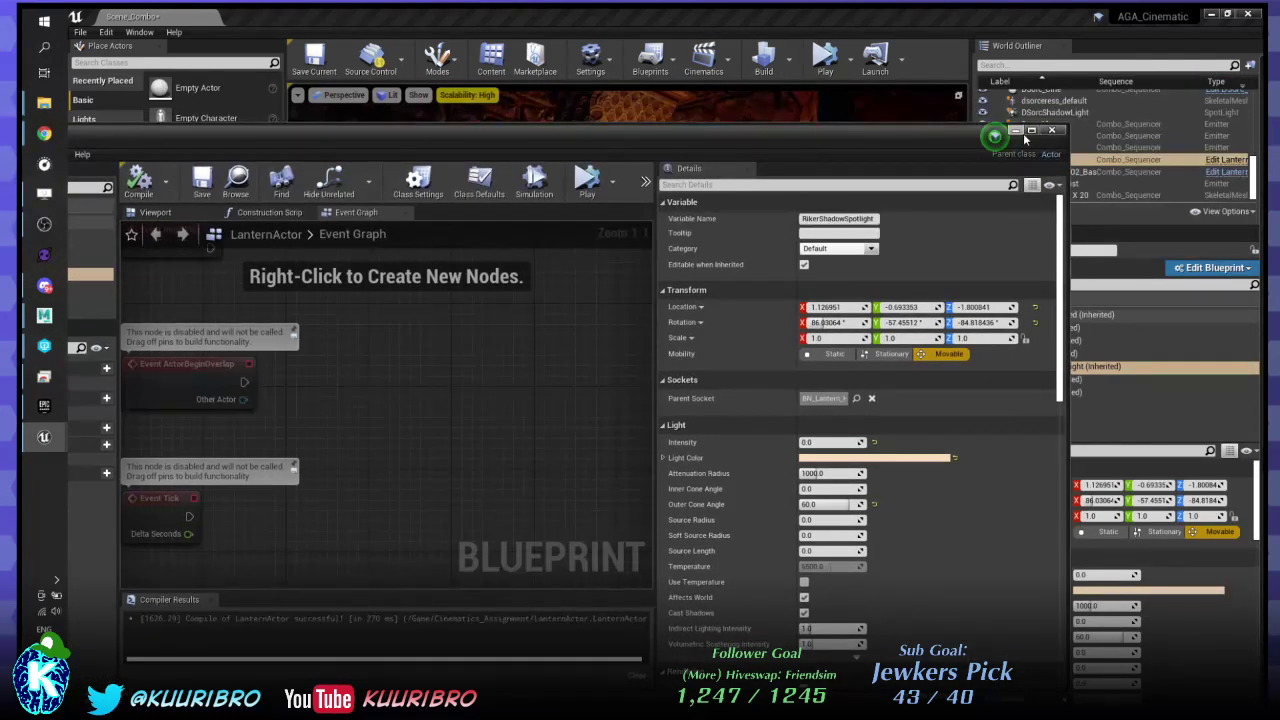
pyautogui.moveTo(664, 18); pyautogui.dragTo(557, 90)
pyautogui.click(975, 82)
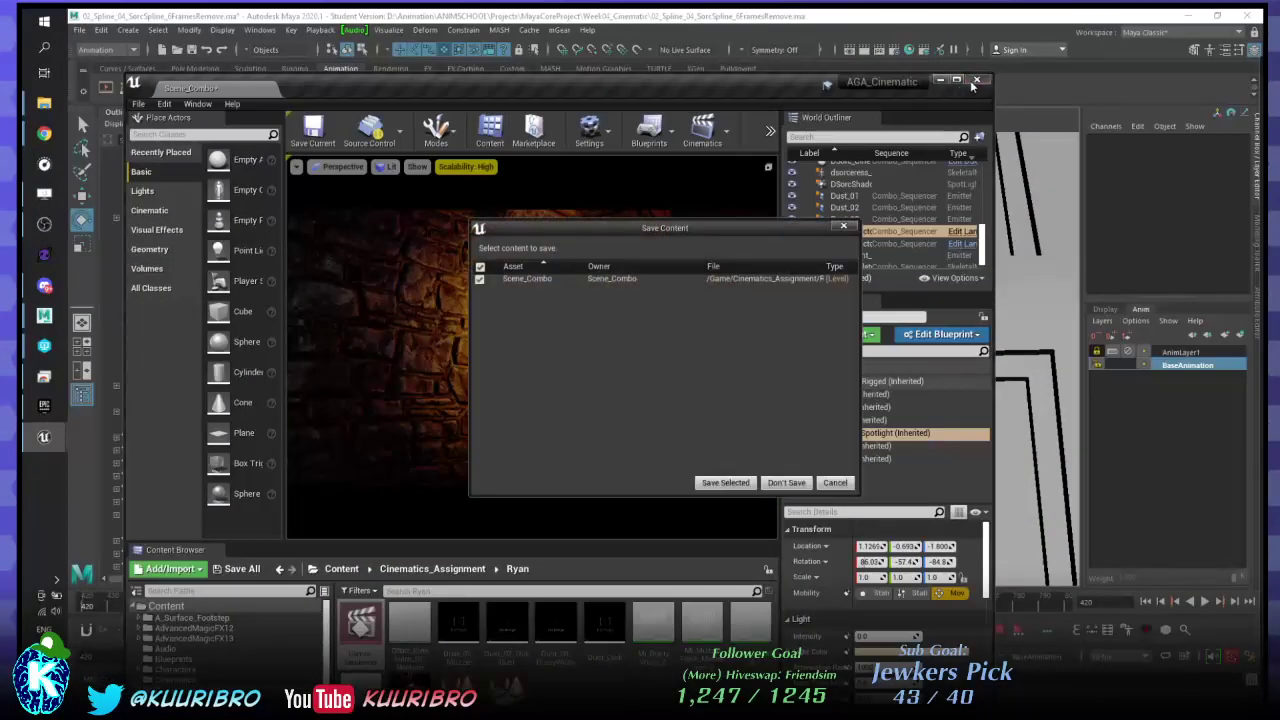
pyautogui.click(722, 486)
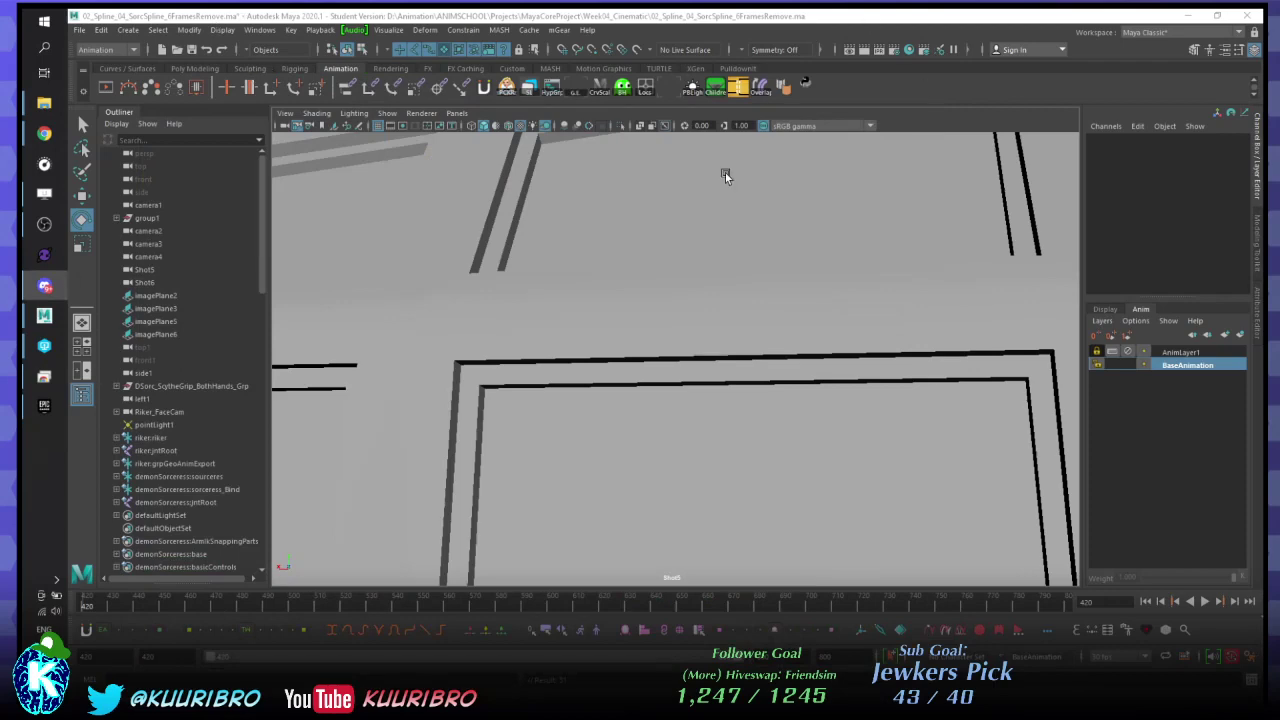
# - Restore P4V, reconnect to the server, and get the workspace's latest revision
pyautogui.moveTo(44, 345)
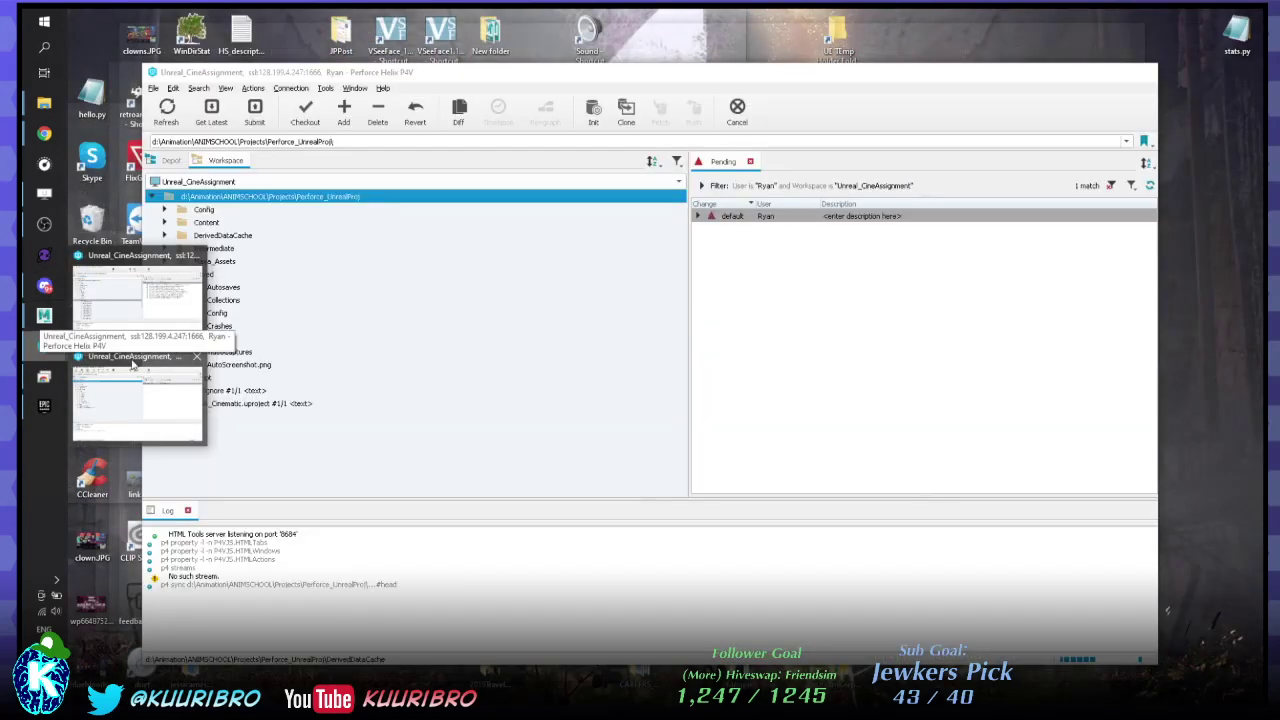
pyautogui.click(137, 385)
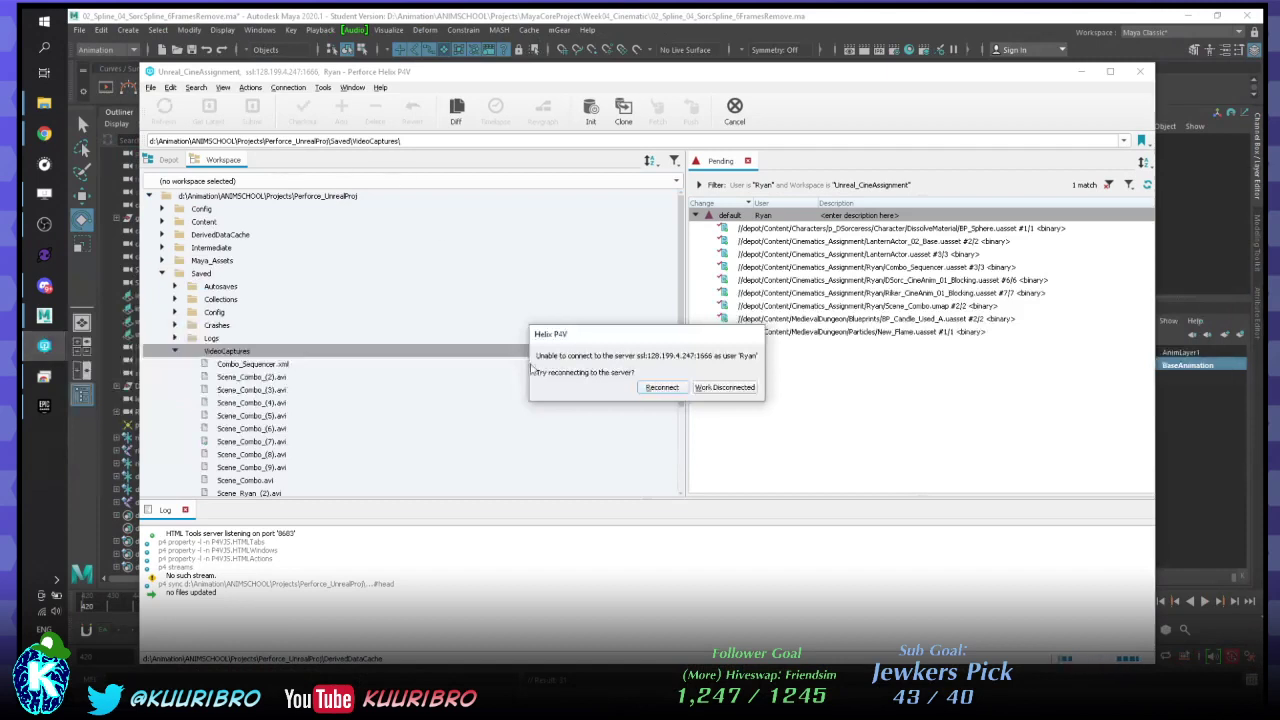
pyautogui.click(661, 387)
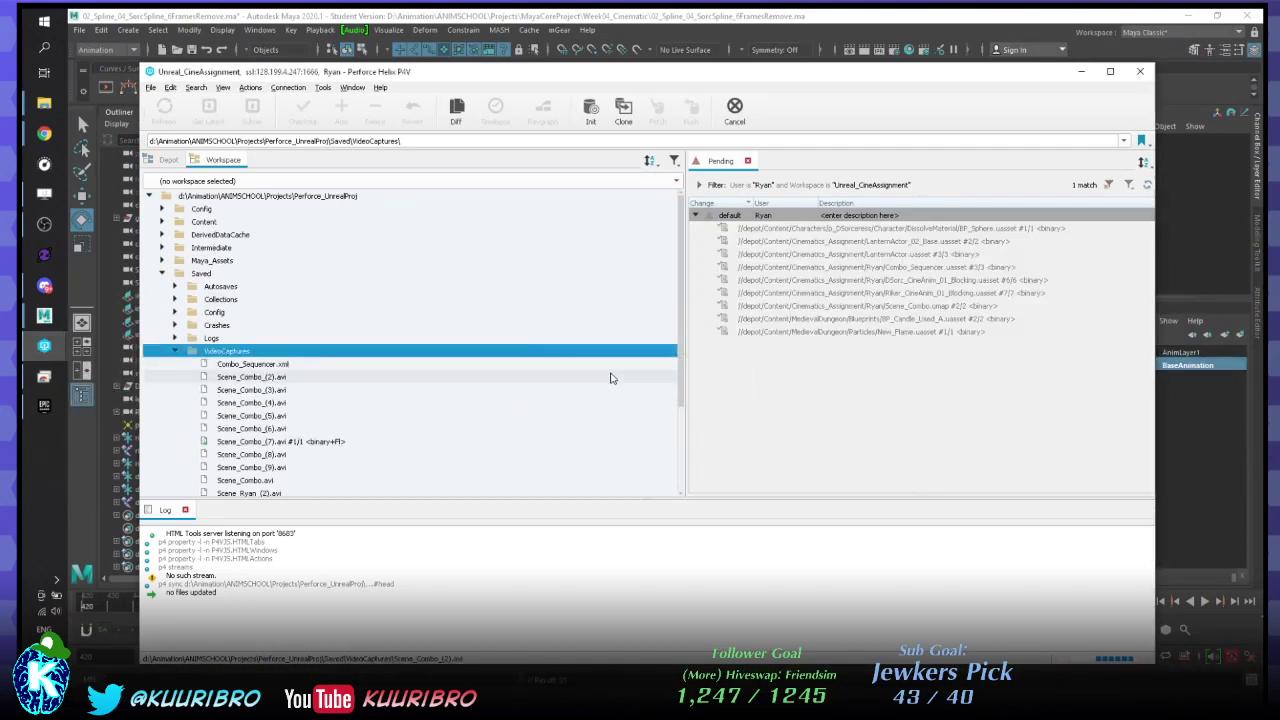
pyautogui.rightClick(275, 200)
pyautogui.click(300, 206)
# - Close the duplicate P4V window and bring up the root workspace folder's actions
pyautogui.moveTo(43, 345)
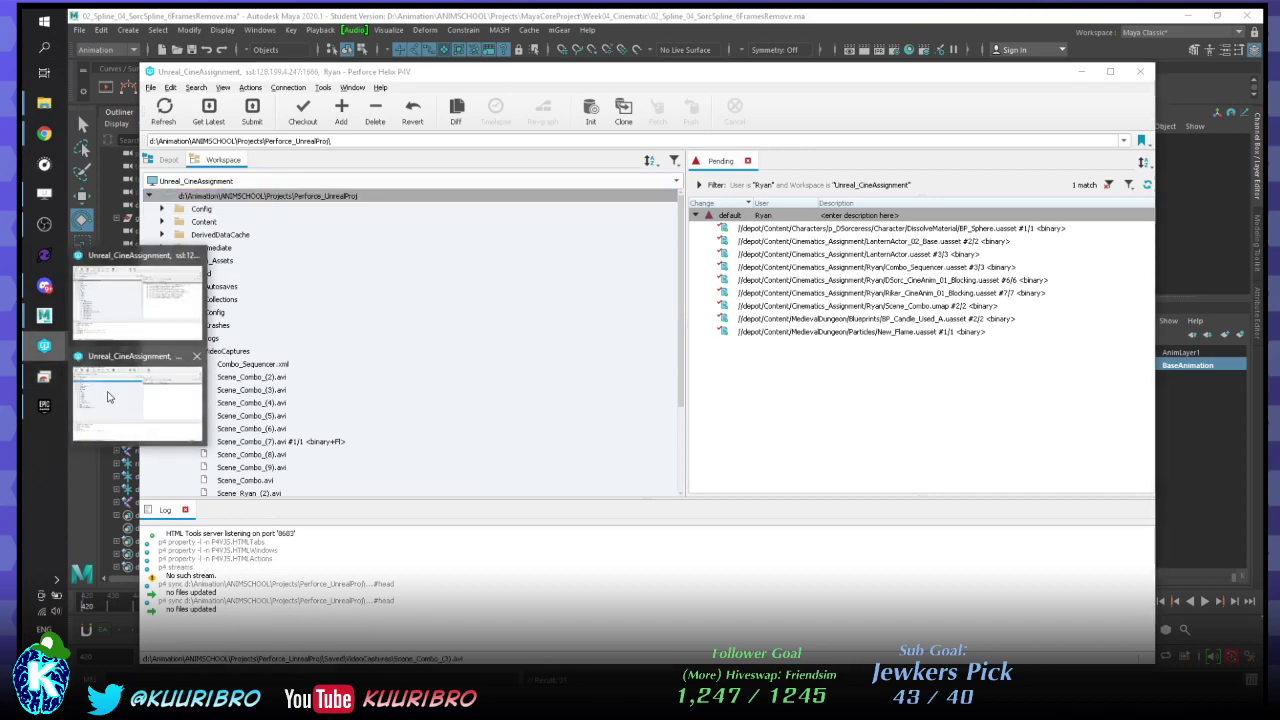
pyautogui.click(108, 397)
pyautogui.moveTo(610, 78); pyautogui.dragTo(690, 167)
pyautogui.click(1110, 152)
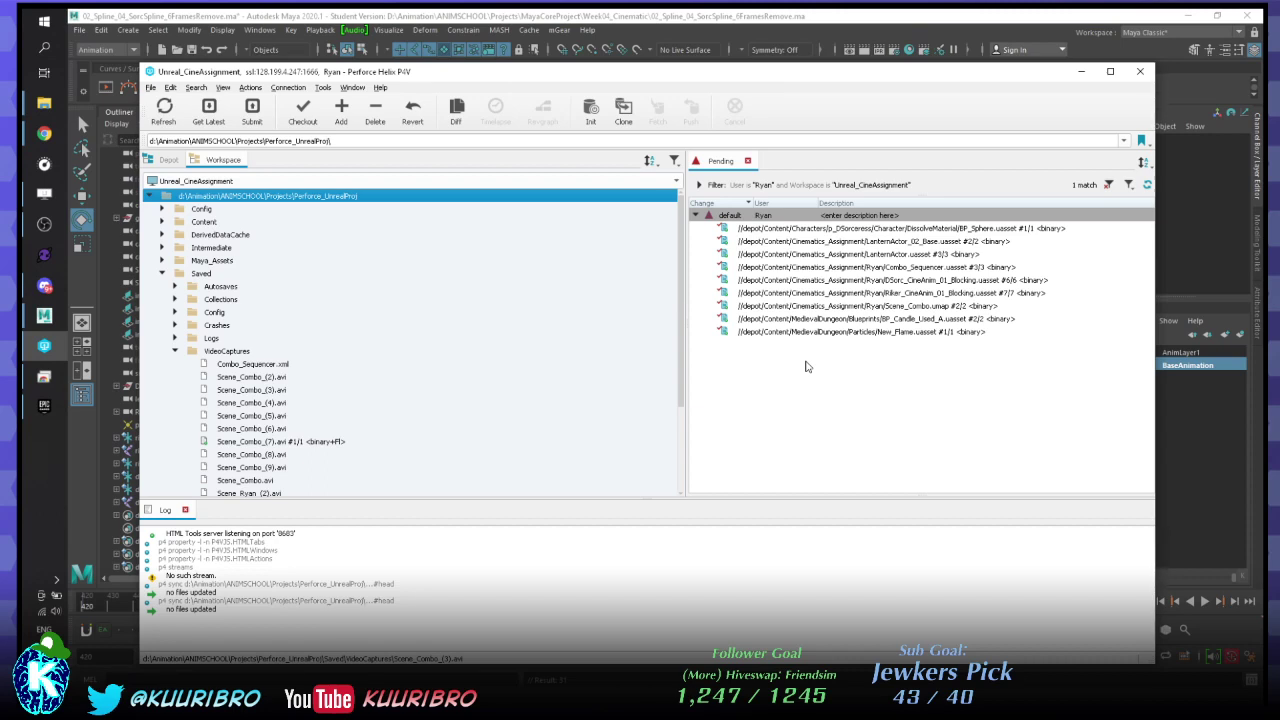
pyautogui.rightClick(273, 195)
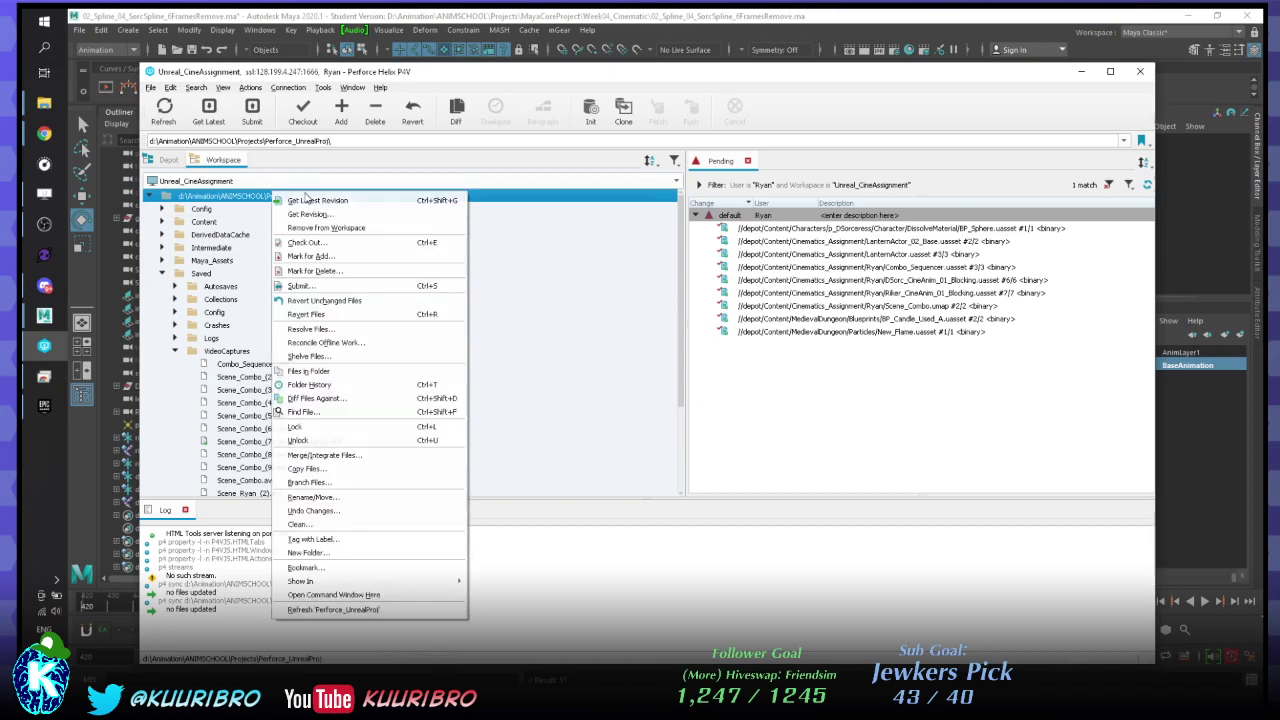
# - Choose Get Latest Revision to sync the entire workspace from its root folder
pyautogui.click(306, 201)
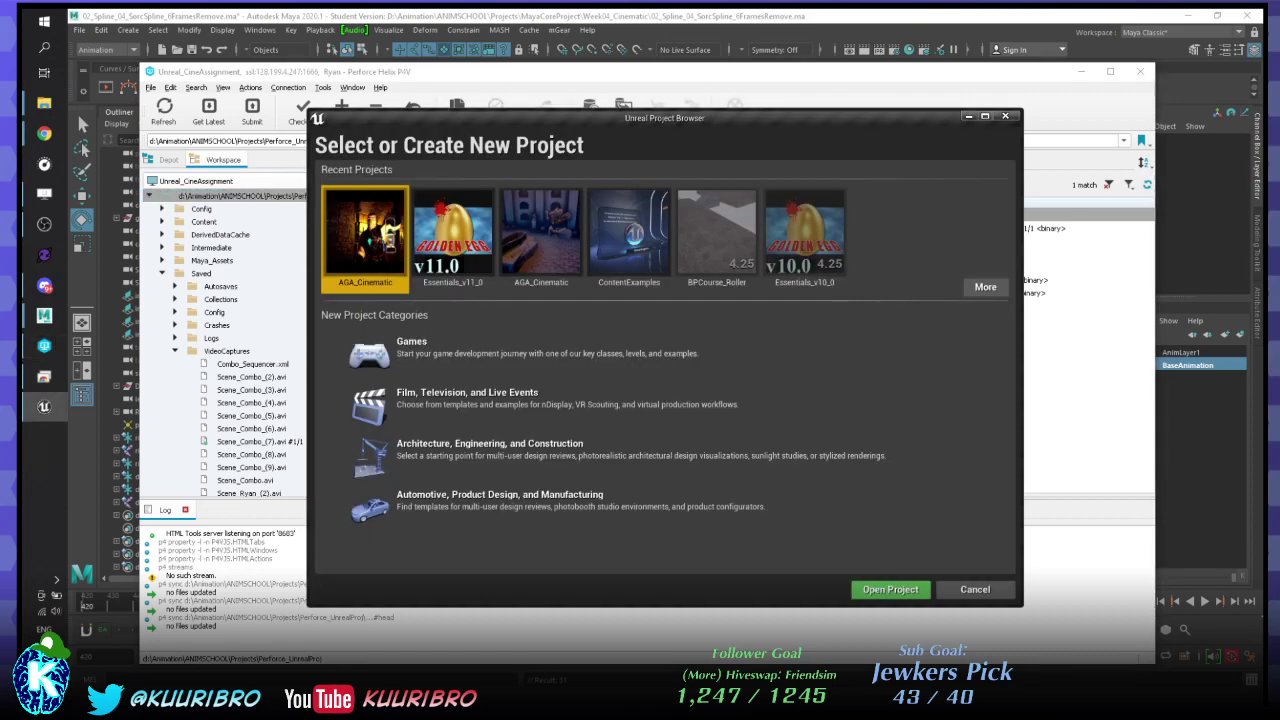
# - Open AGA_Cinematic from Recent Projects in the Unreal Project Browser
pyautogui.doubleClick(377, 253)
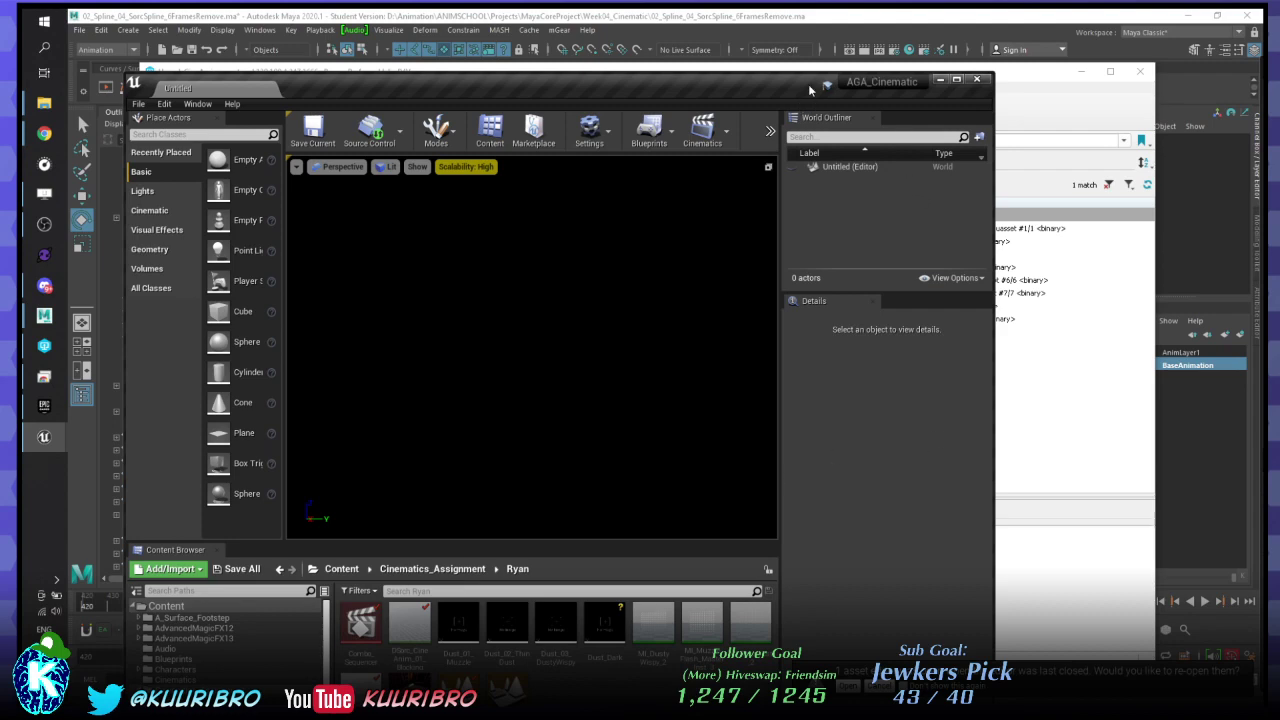
# - Maximize the Unreal editor and load the Scene_Combo level from the Ryan folder
pyautogui.moveTo(805, 86); pyautogui.dragTo(390, 14)
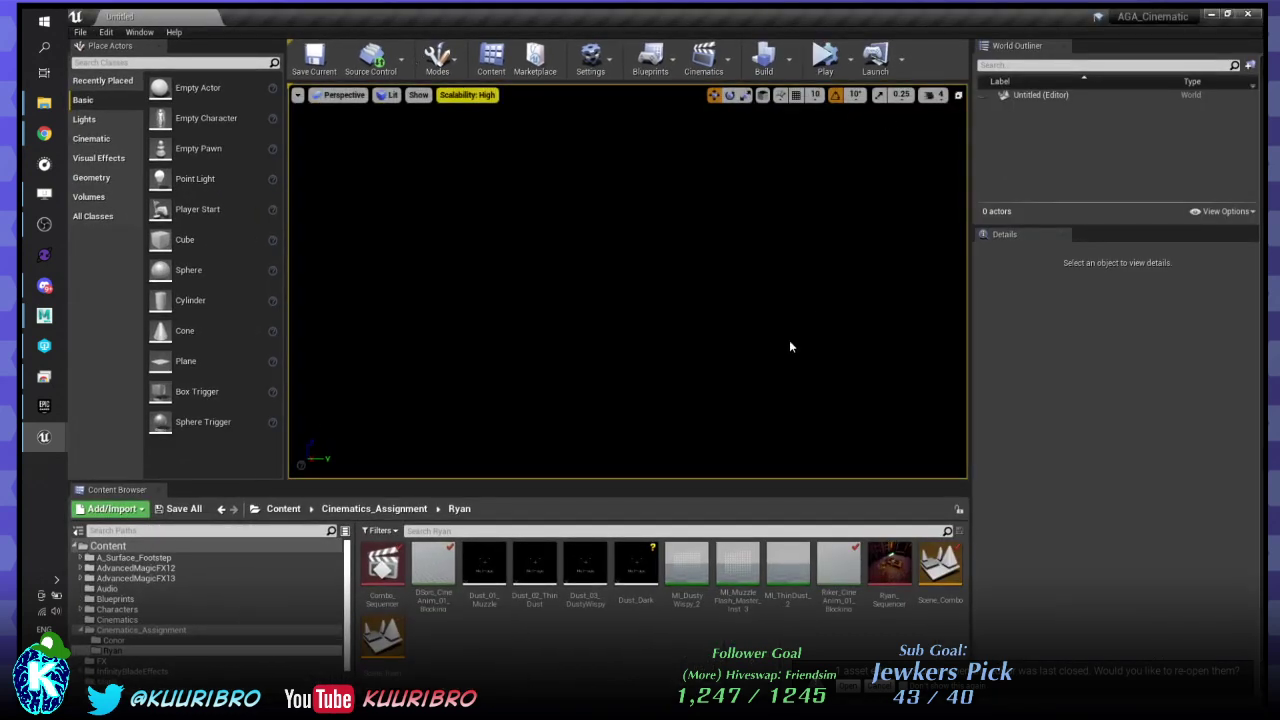
pyautogui.click(889, 568)
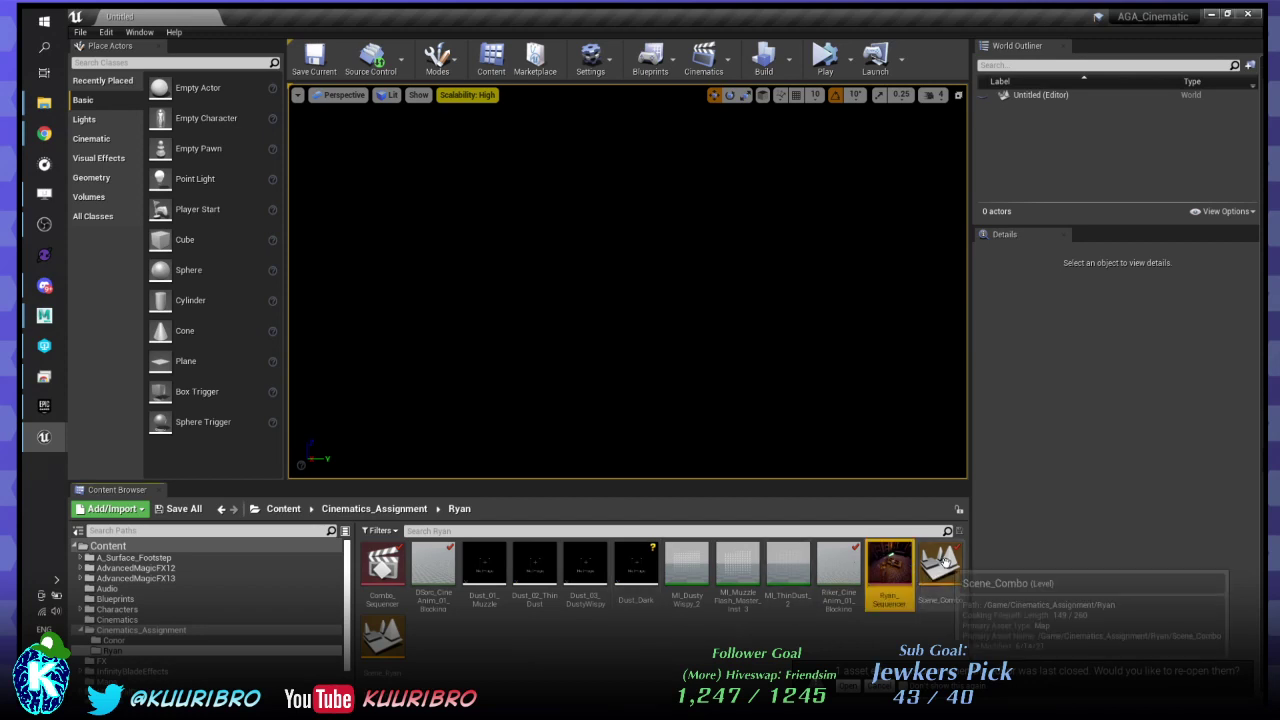
pyautogui.doubleClick(942, 566)
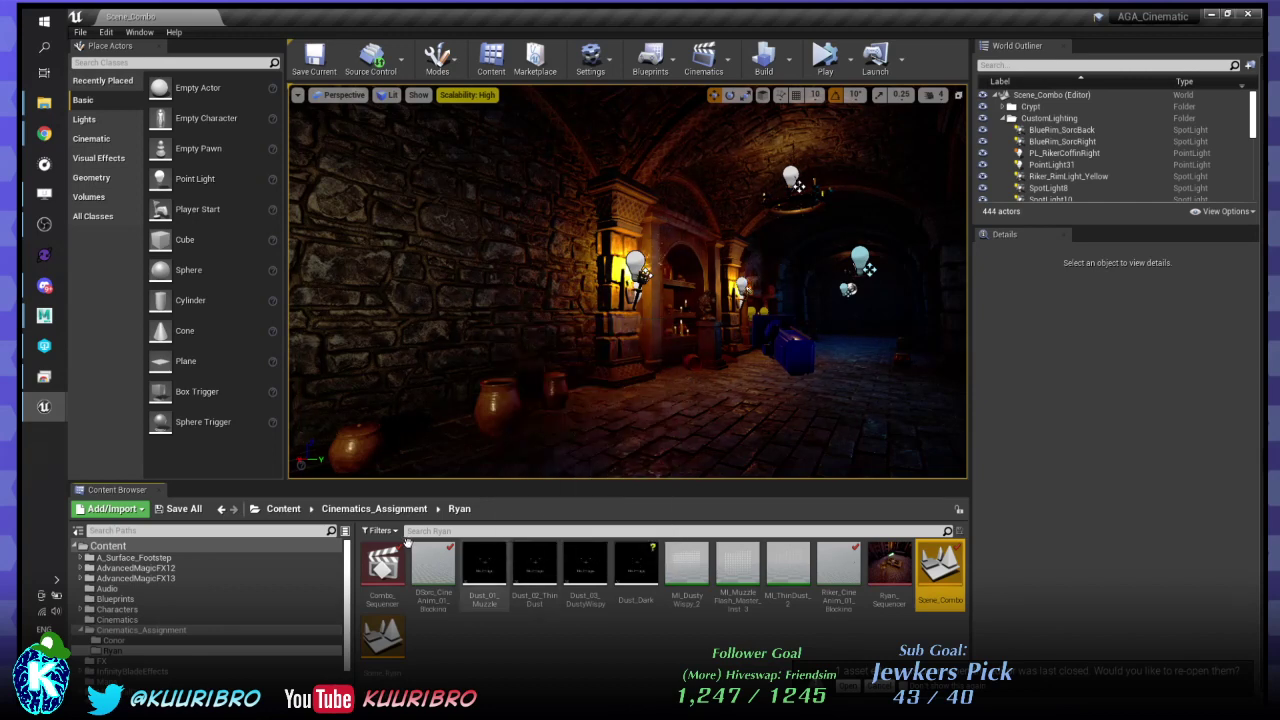
# - Select Combo_Sequencer, Crypt_Floor20 and SM_Mausoleum2, then toggle Game View with G
pyautogui.click(382, 568)
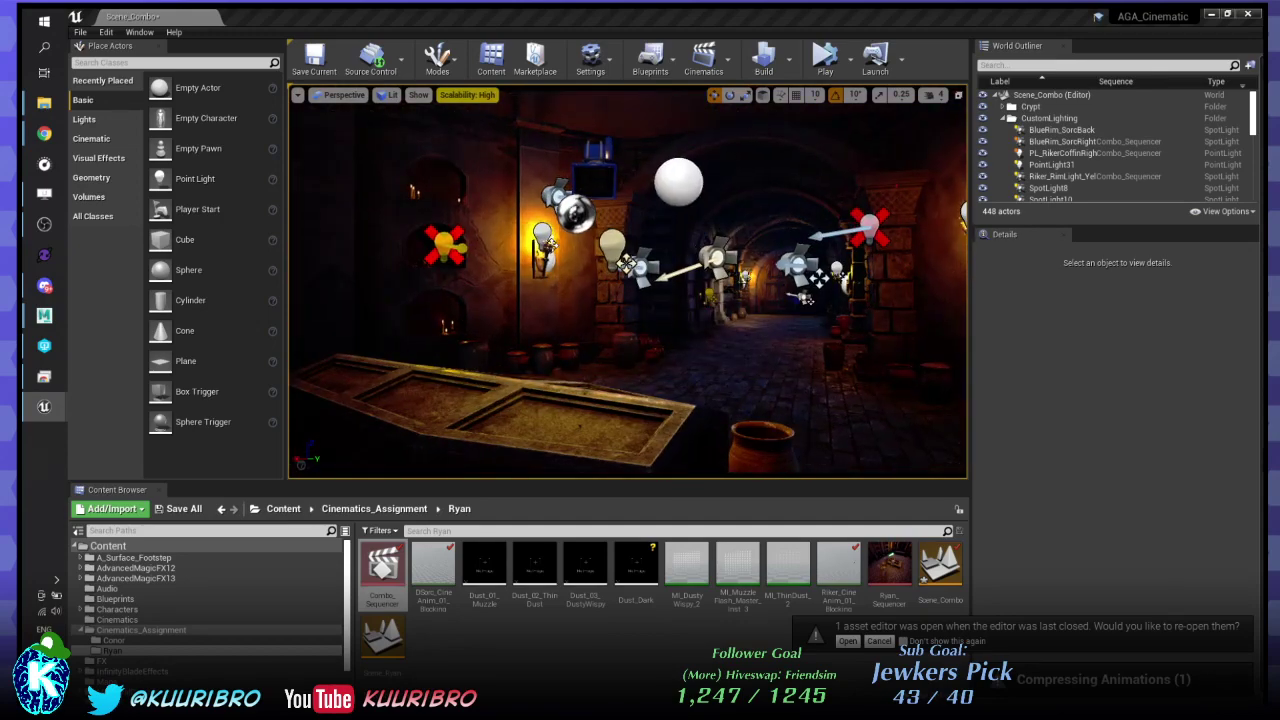
pyautogui.click(1054, 151)
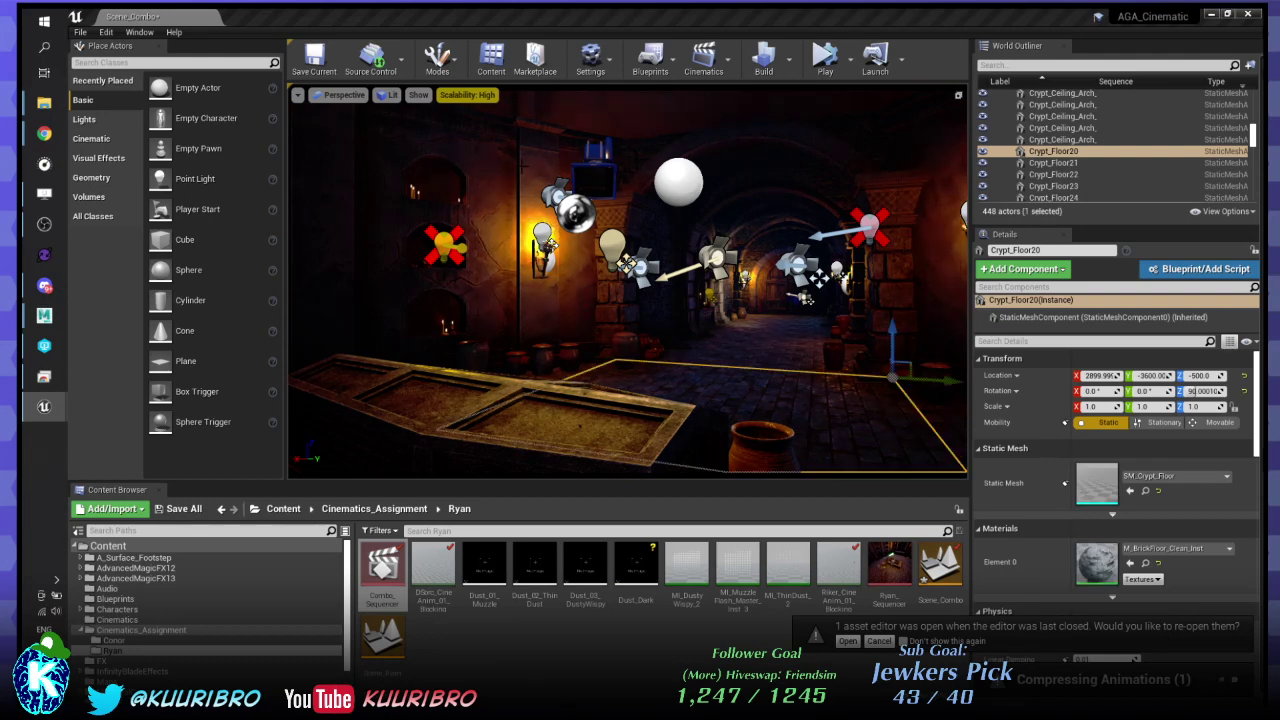
pyautogui.click(450, 150)
pyautogui.press('g')
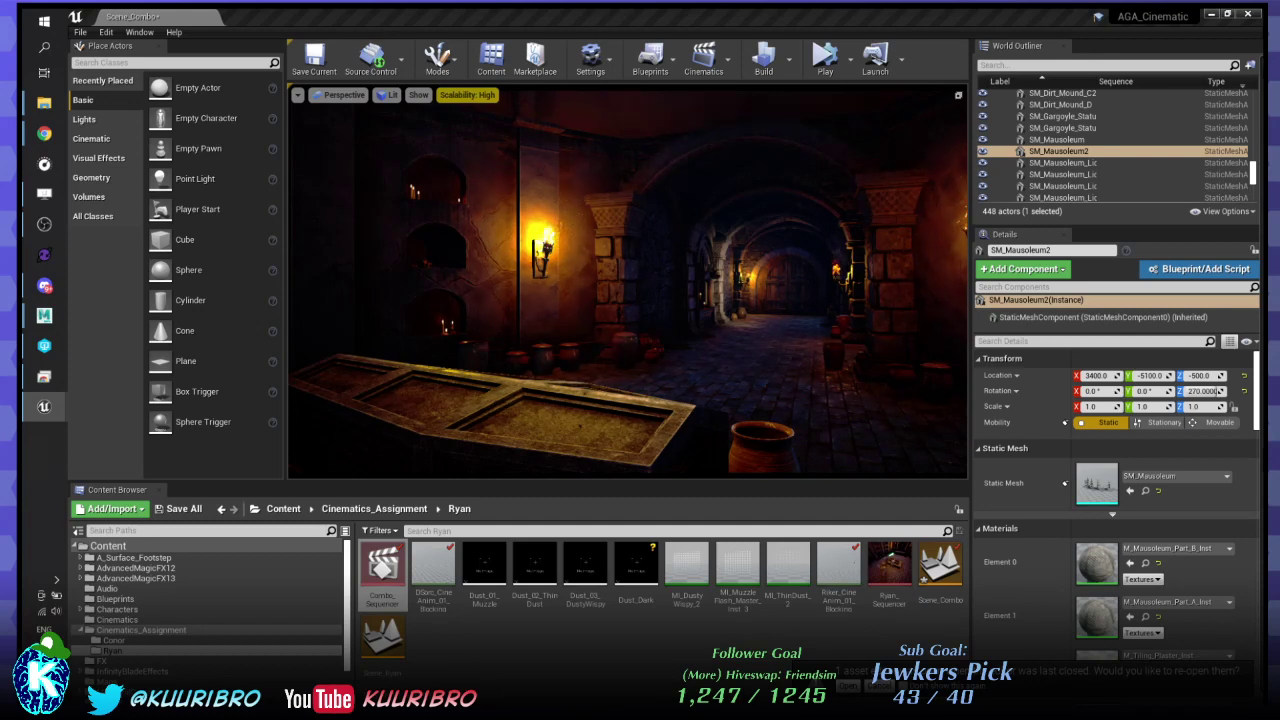
pyautogui.click(724, 265)
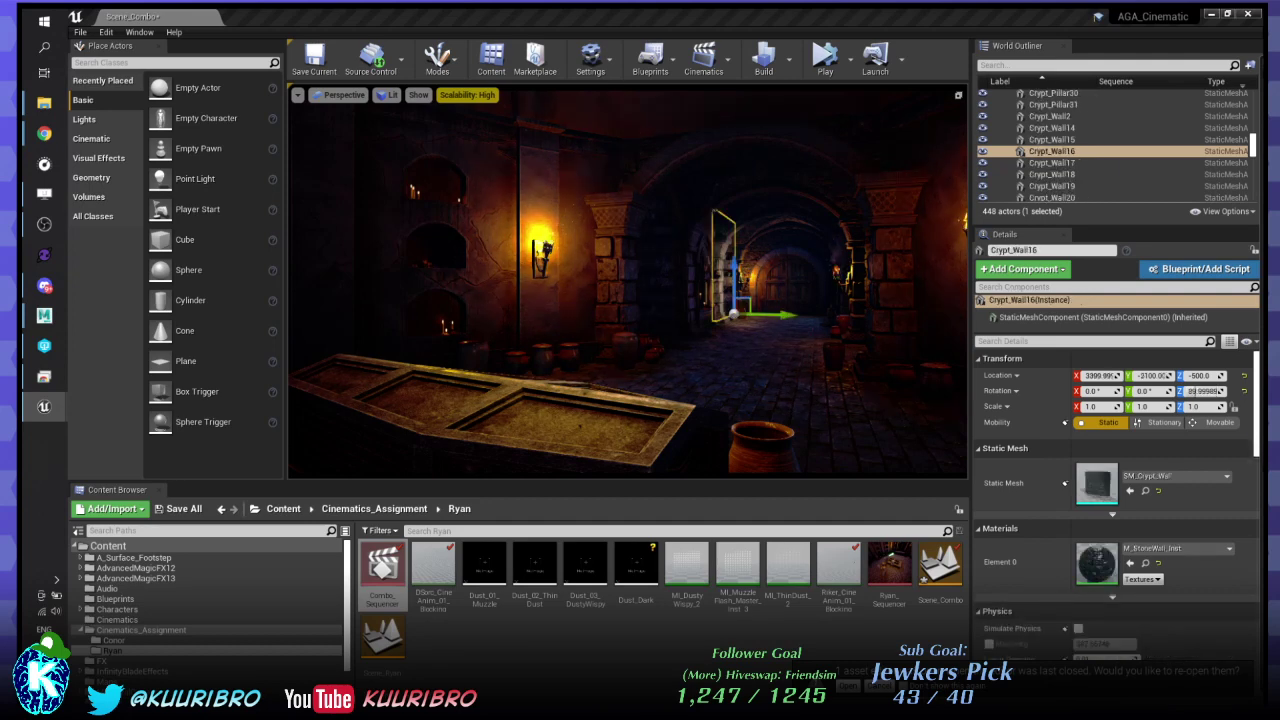
pyautogui.moveTo(733, 314); pyautogui.dragTo(660, 313)
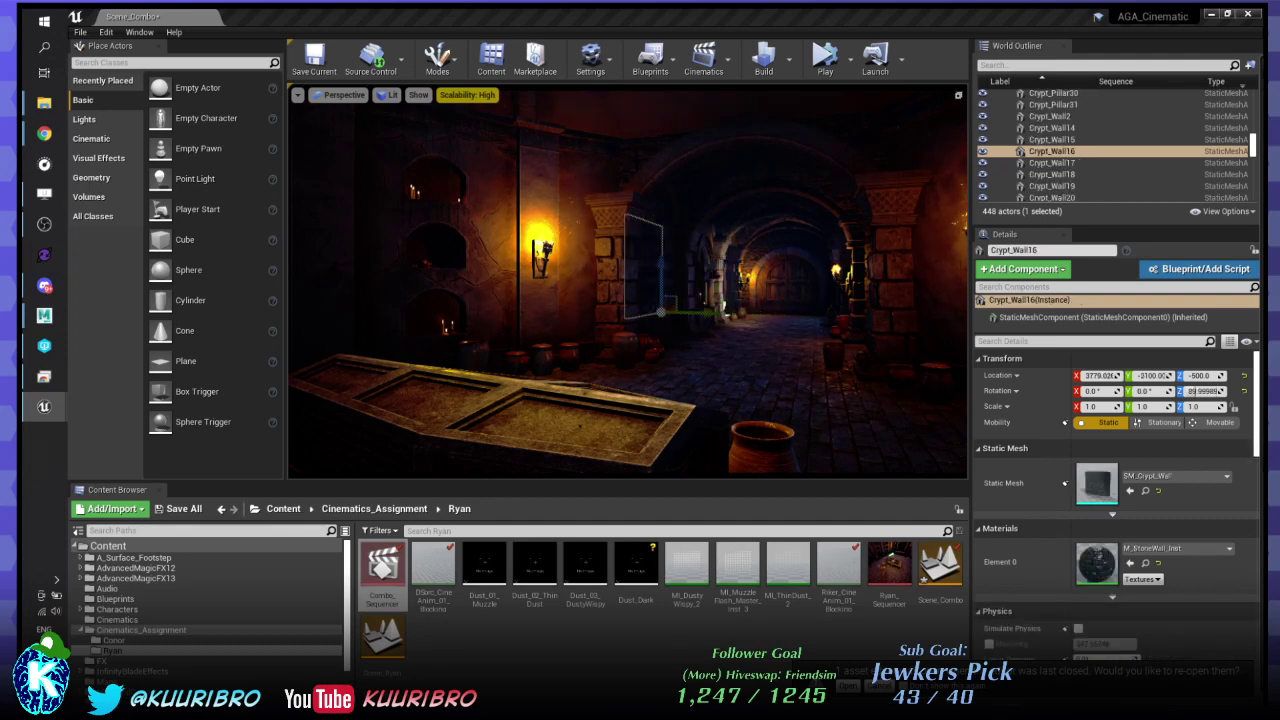
pyautogui.press('Delete')
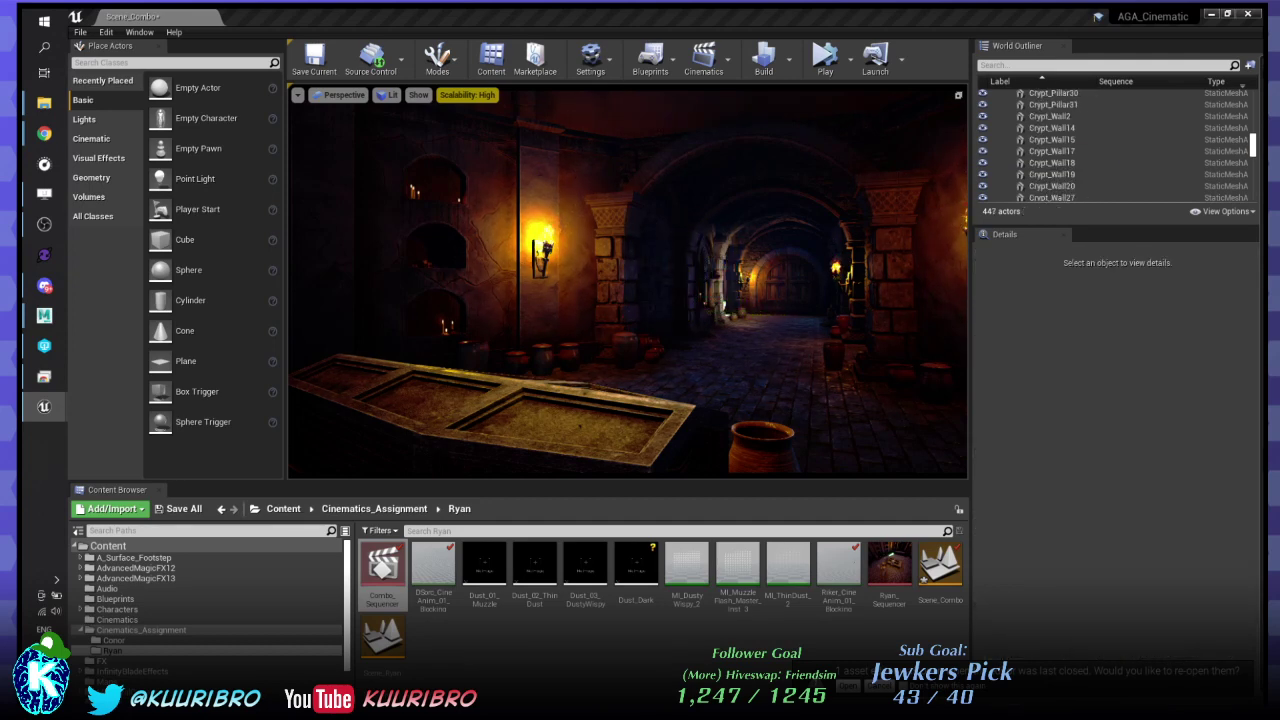
pyautogui.hotkey('ctrl', 'z')
pyautogui.hotkey('ctrl', 'z')
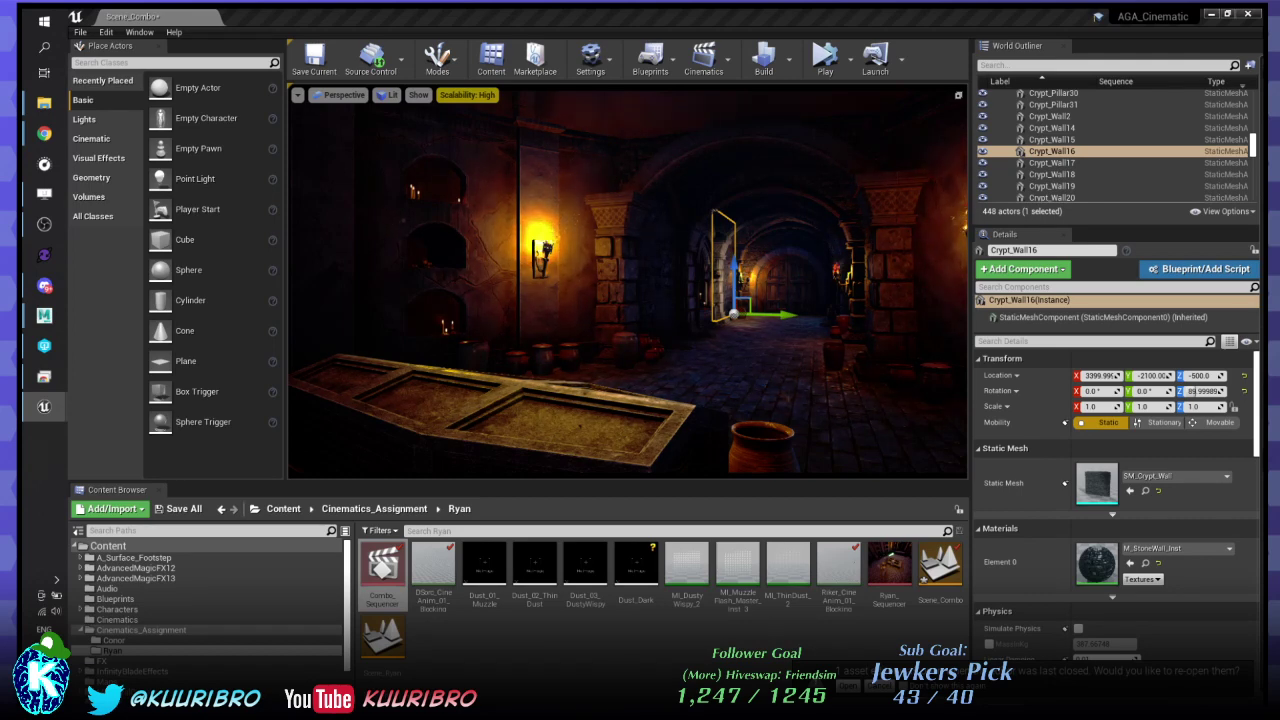
pyautogui.moveTo(628, 282); pyautogui.dragTo(628, 205, button='right')
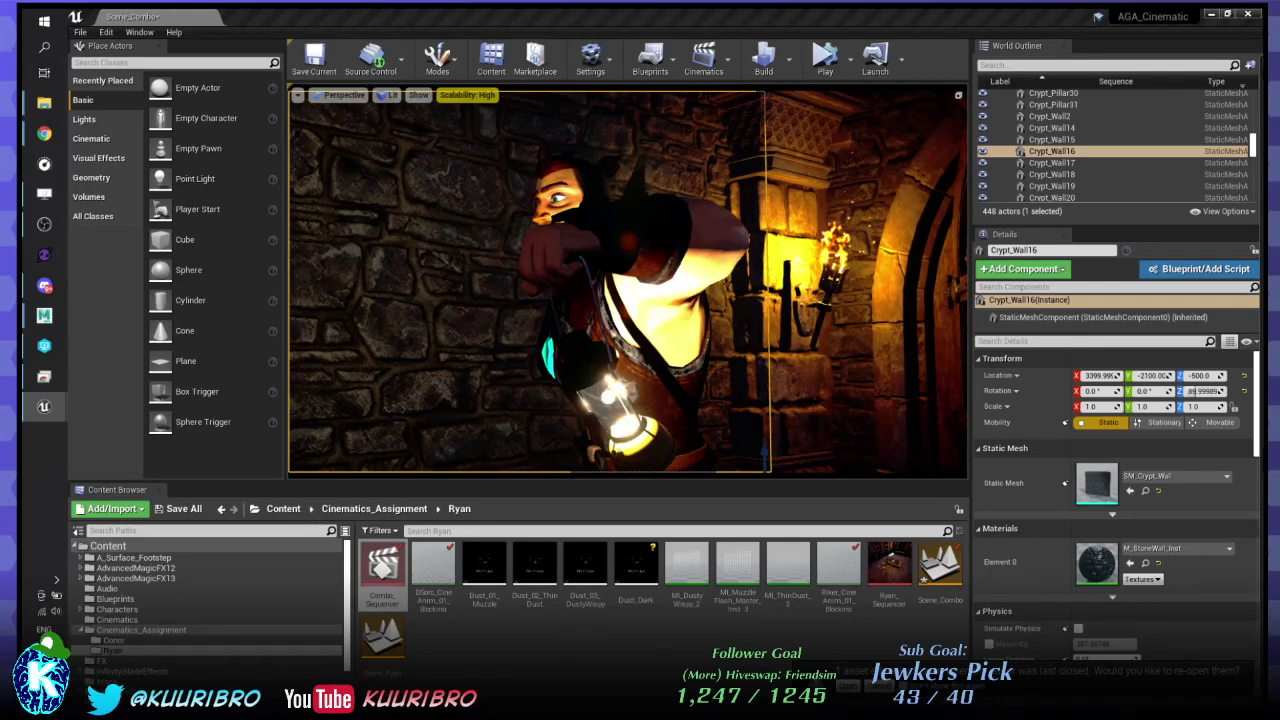
# - Select the warrior's LanternActor and its RikerShadowSpotlight component in the Details panel
pyautogui.click(612, 405)
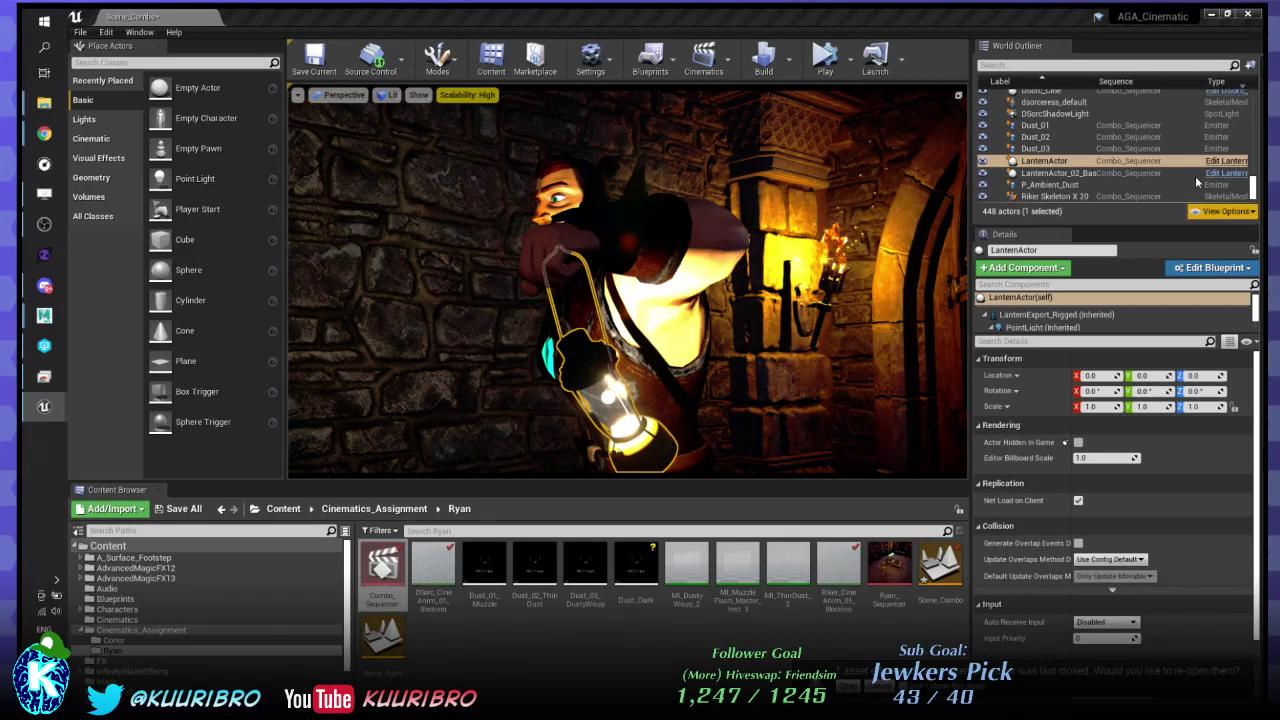
pyautogui.click(1226, 161)
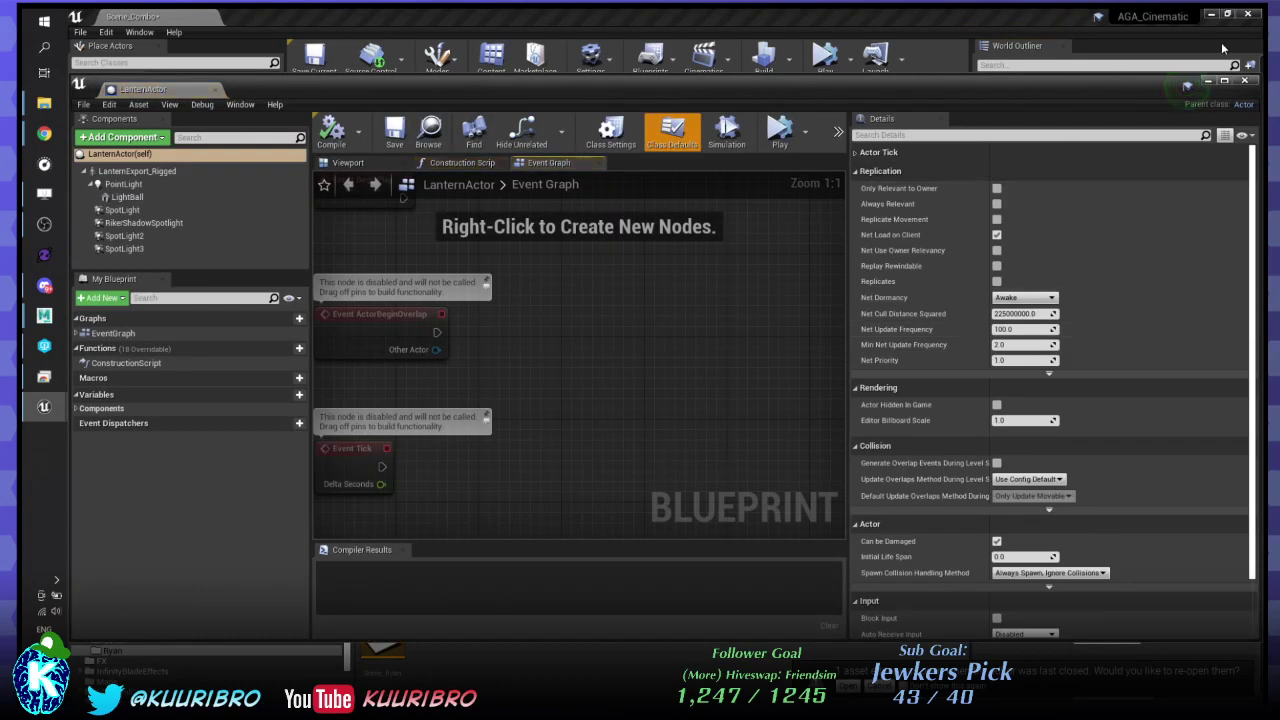
pyautogui.click(1244, 80)
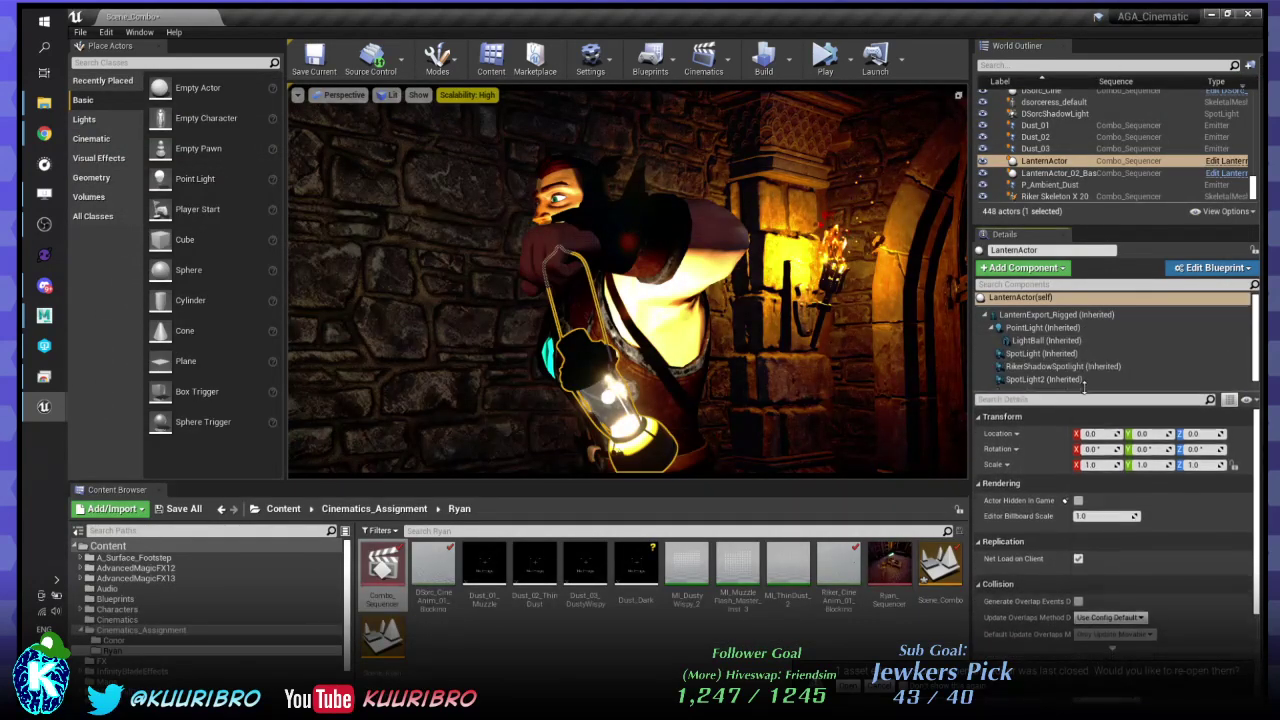
pyautogui.click(1060, 366)
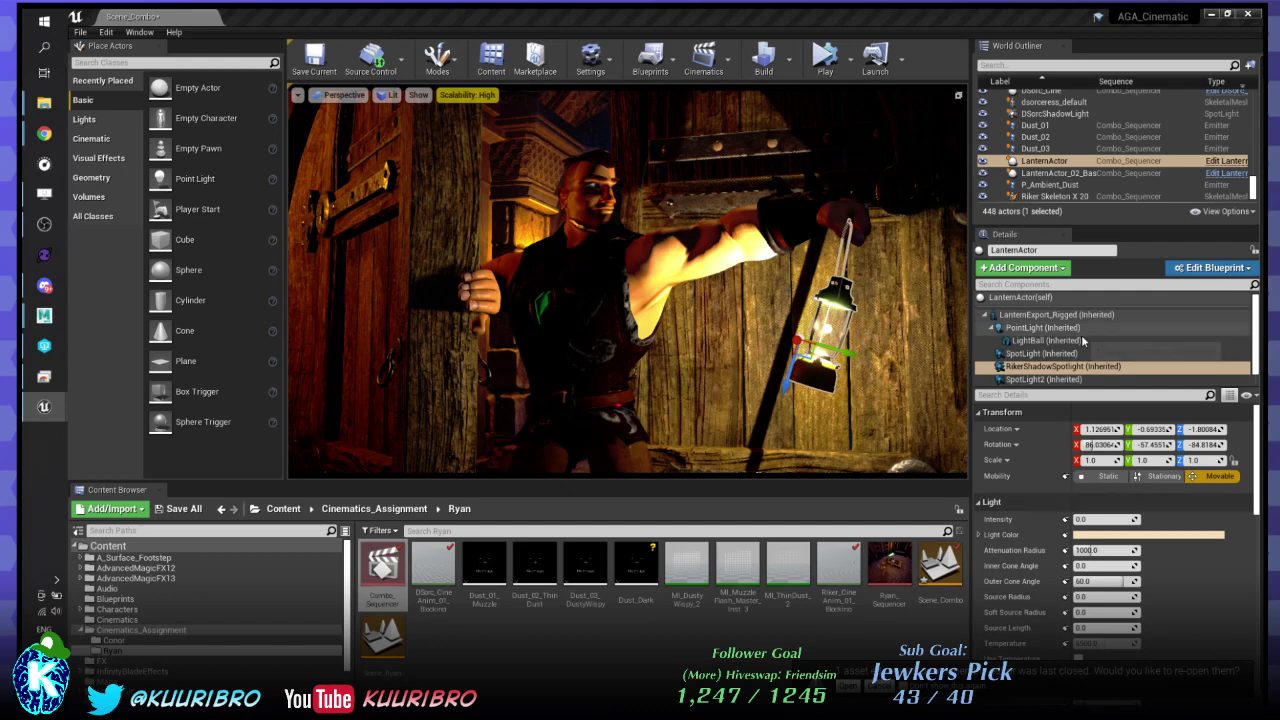
pyautogui.click(1066, 367)
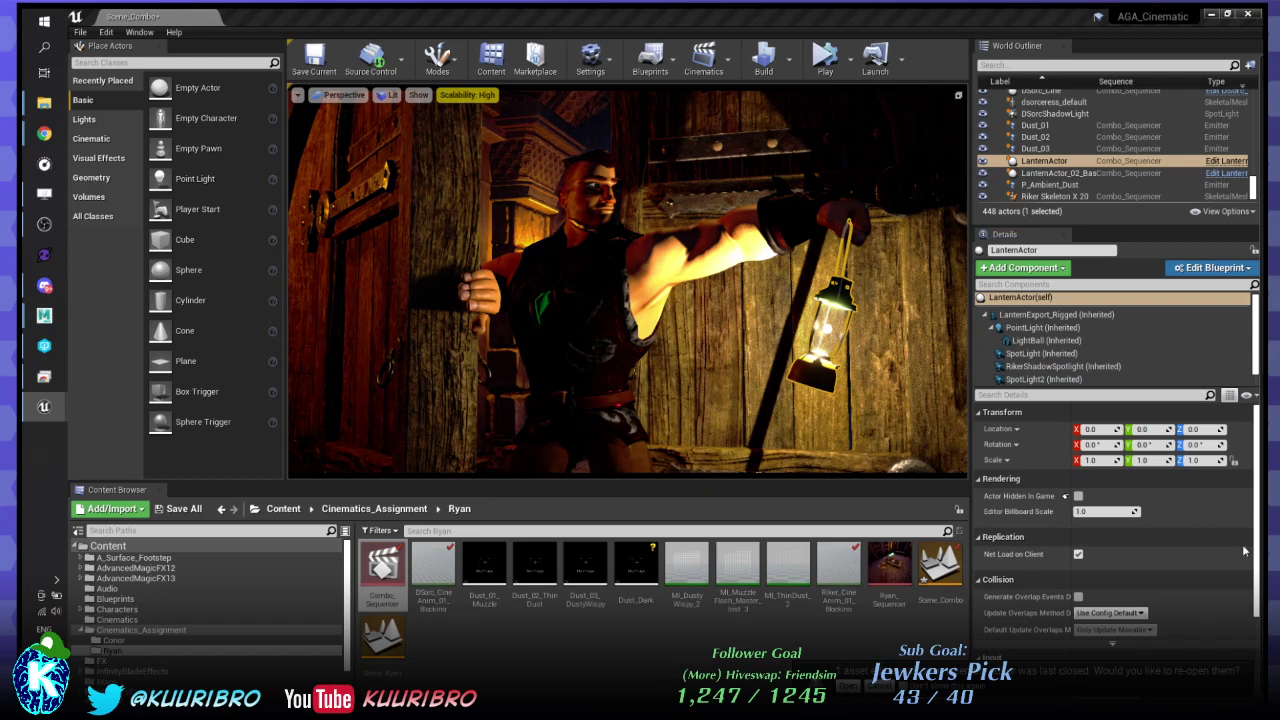
pyautogui.click(1065, 368)
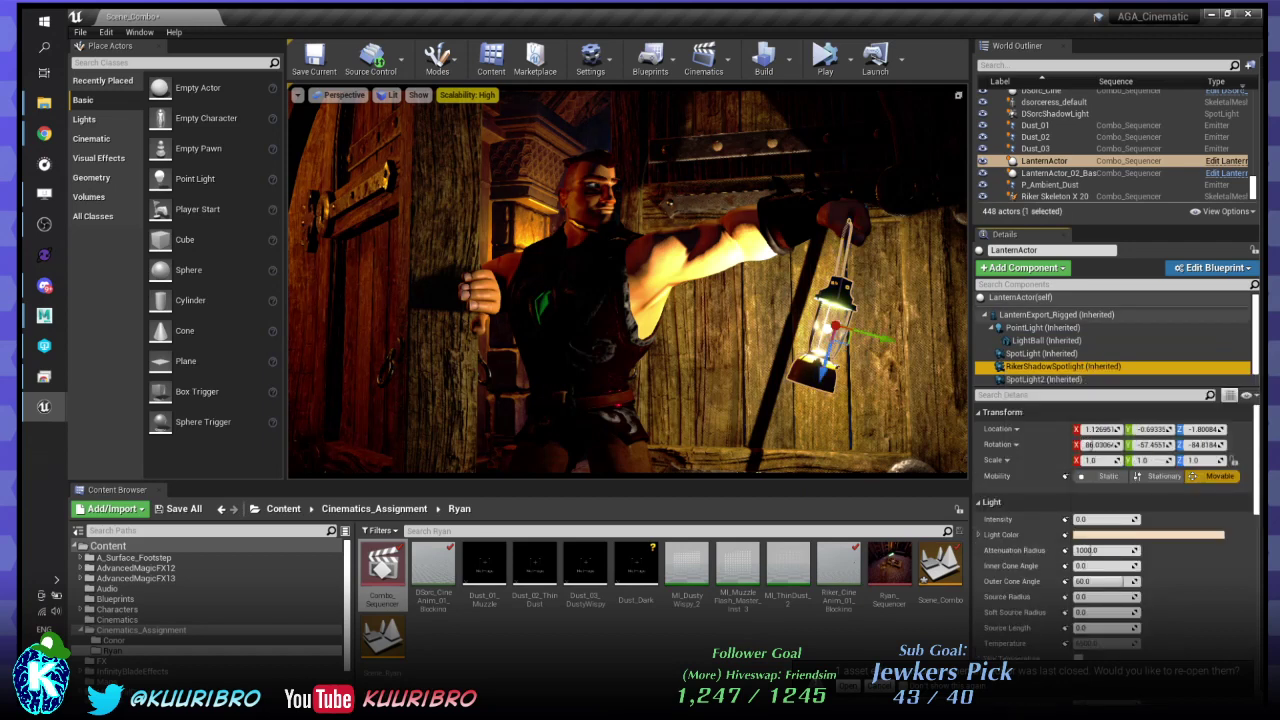
pyautogui.click(1020, 297)
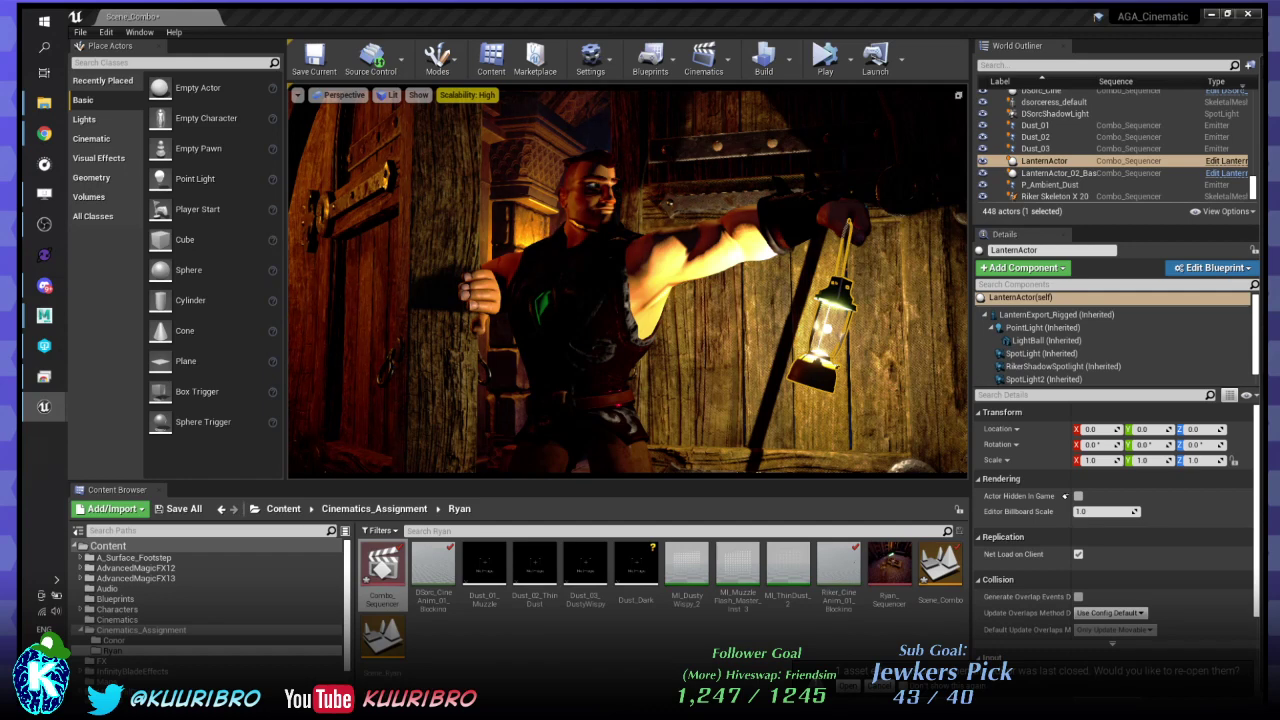
pyautogui.click(1055, 366)
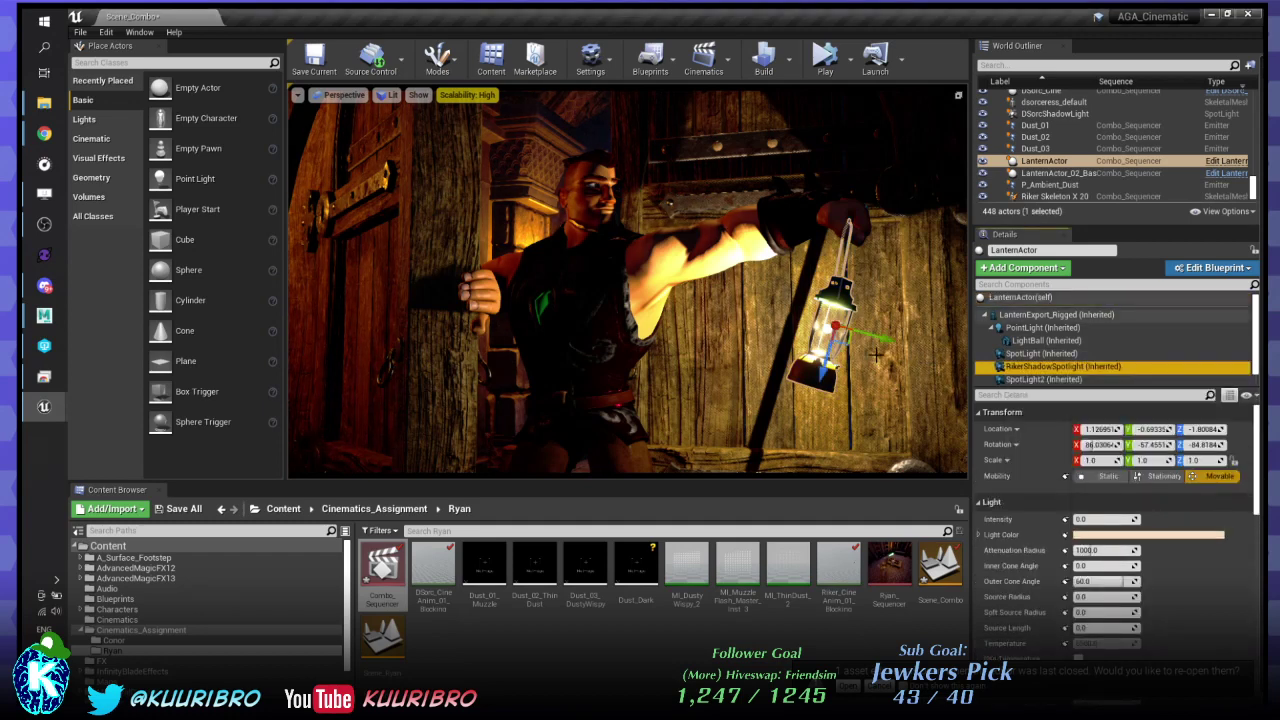
pyautogui.press('e')
pyautogui.moveTo(872, 348); pyautogui.dragTo(830, 315)
pyautogui.keyDown('alt'); pyautogui.moveTo(671, 203); pyautogui.dragTo(560, 205); pyautogui.keyUp('alt')
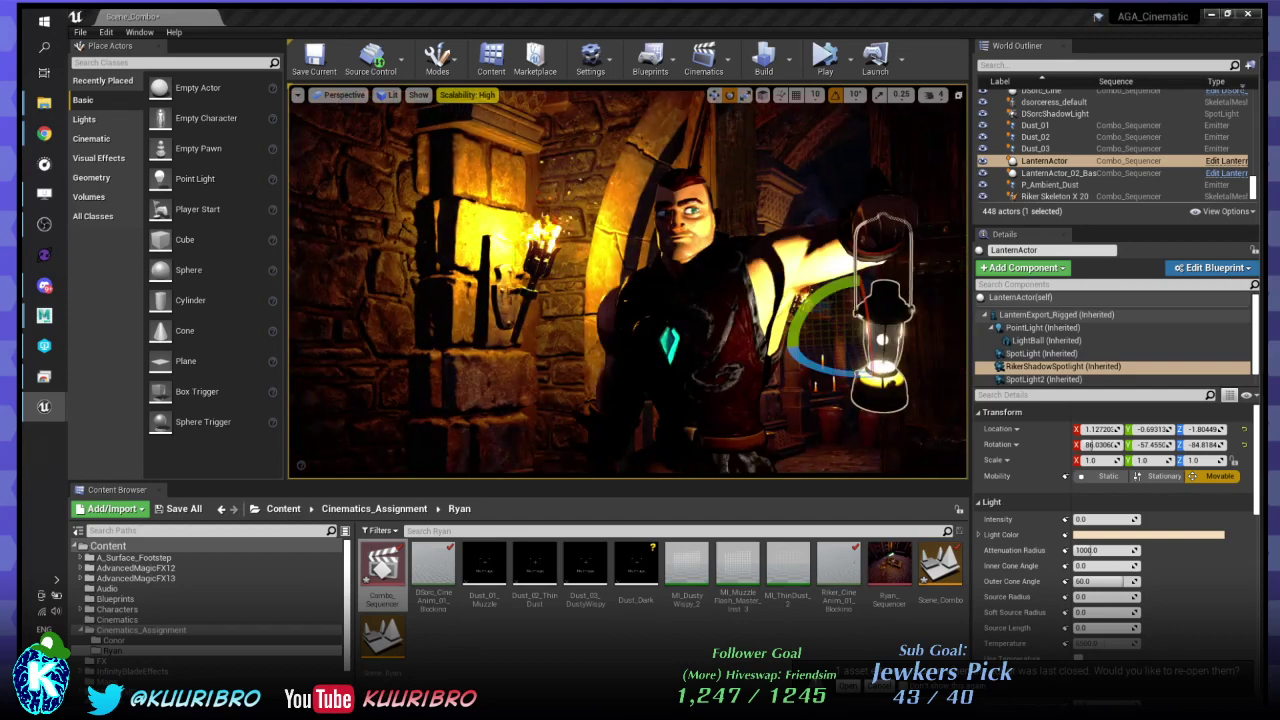
pyautogui.moveTo(818, 367); pyautogui.dragTo(784, 352)
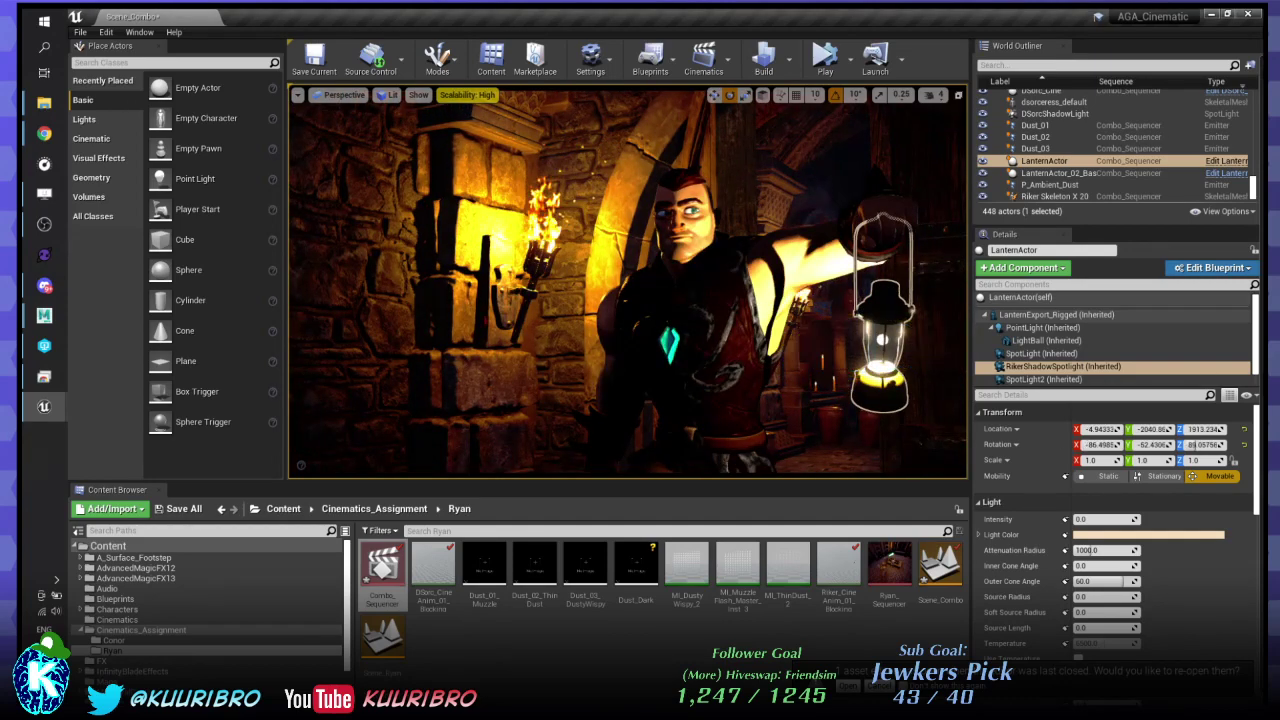
pyautogui.hotkey('ctrl', 'z')
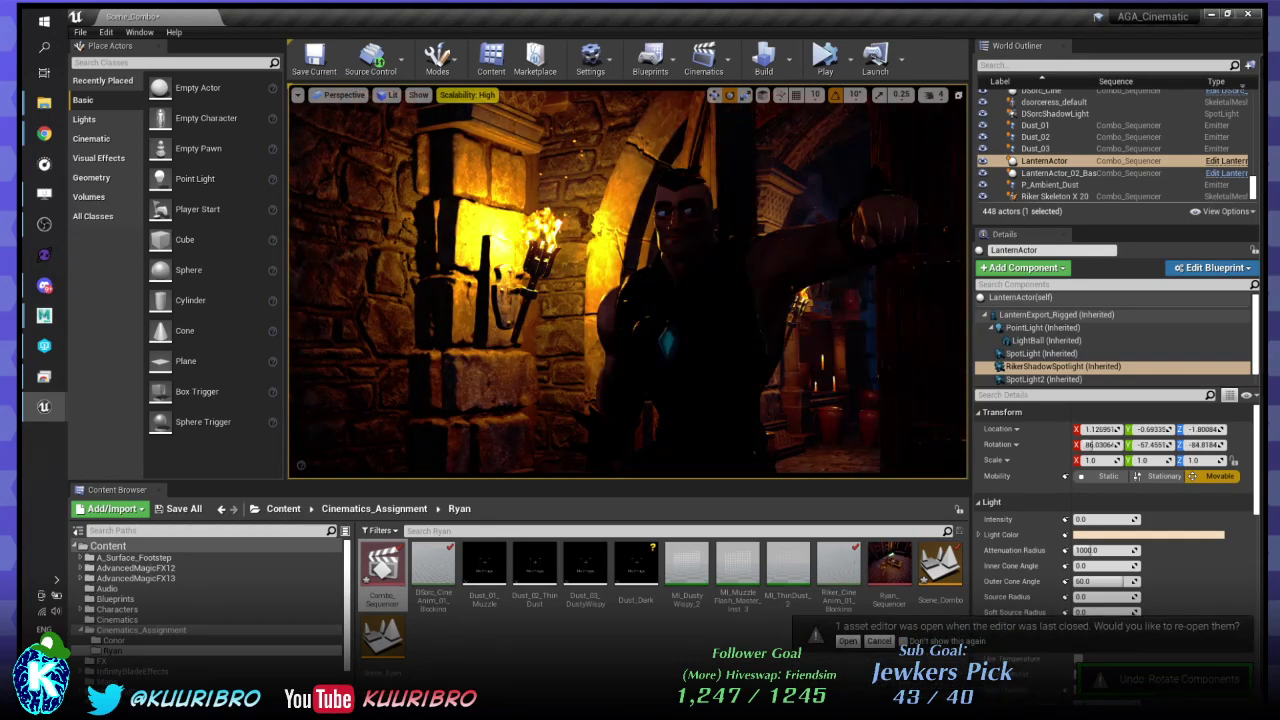
pyautogui.hotkey('ctrl', 'z')
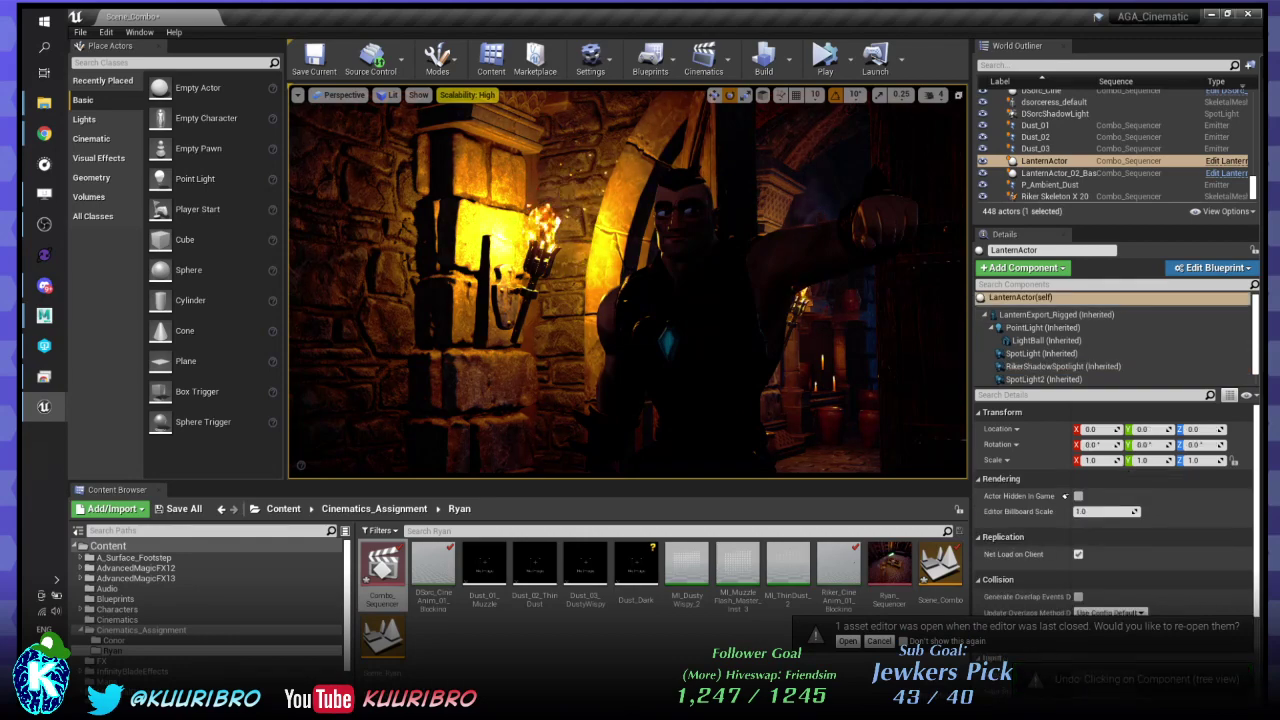
pyautogui.hotkey('ctrl', 'z')
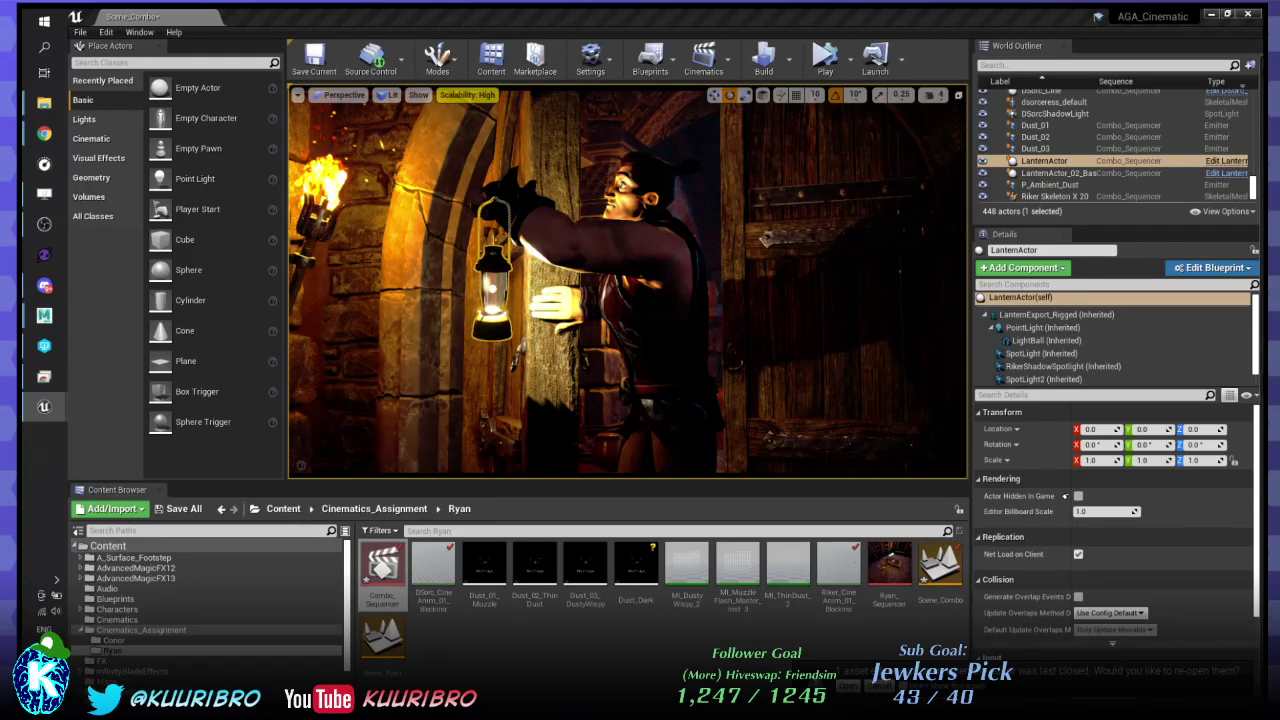
# - Select the lantern's spotlight components and try reordering RikerShadowSpotlight in the hierarchy
pyautogui.click(1018, 355)
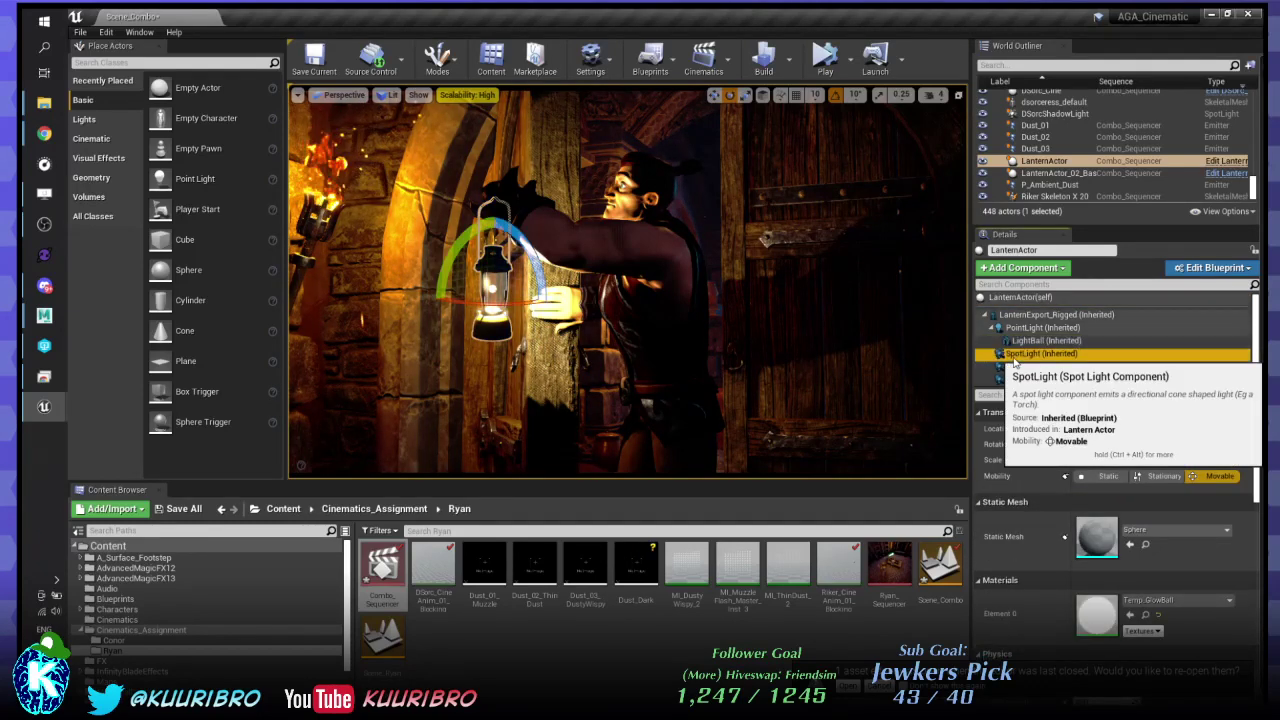
pyautogui.click(1034, 316)
pyautogui.click(1036, 369)
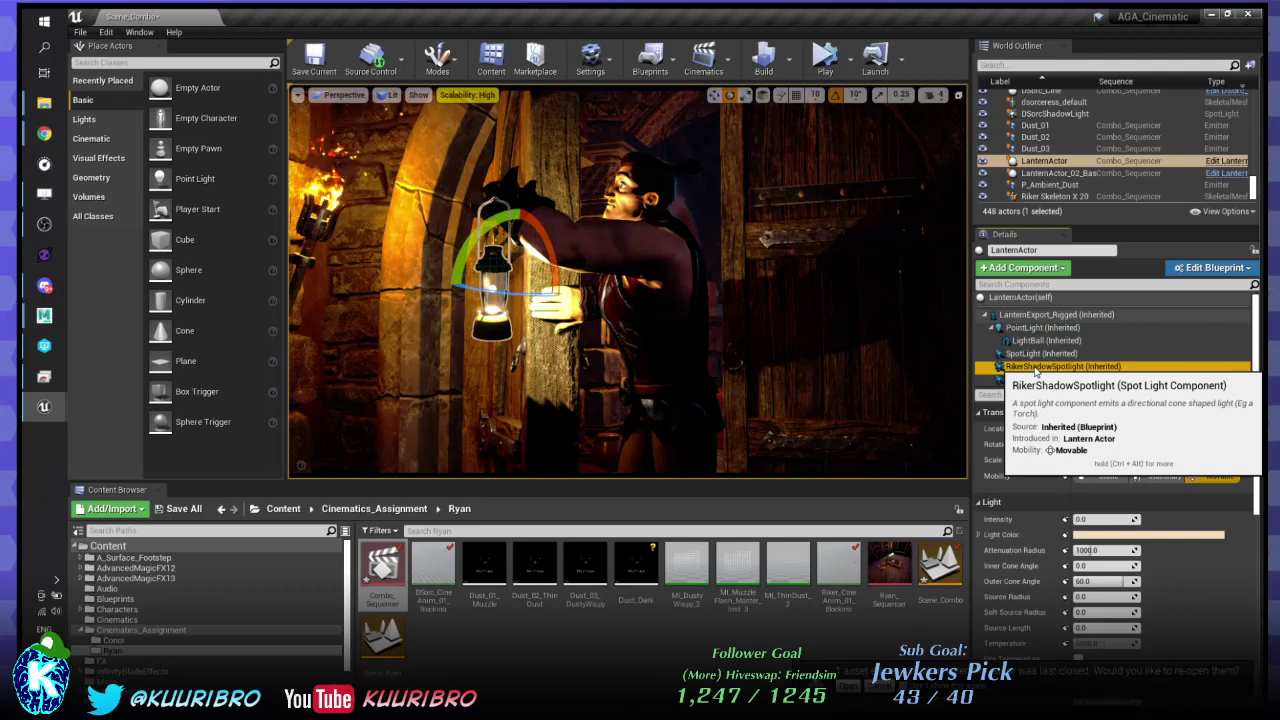
pyautogui.moveTo(1036, 372); pyautogui.dragTo(1056, 371)
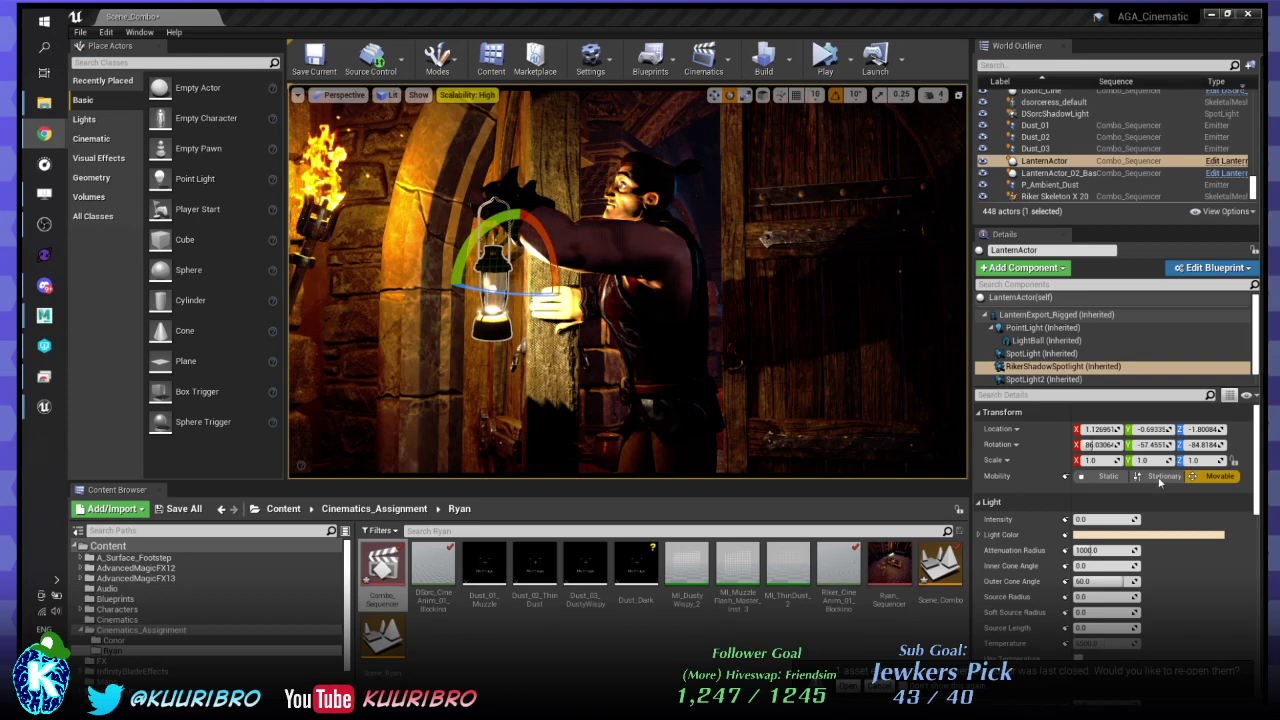
# - Enlarge the component list to reveal SpotLight3, then select LanternExport_Rigged
pyautogui.click(1050, 366)
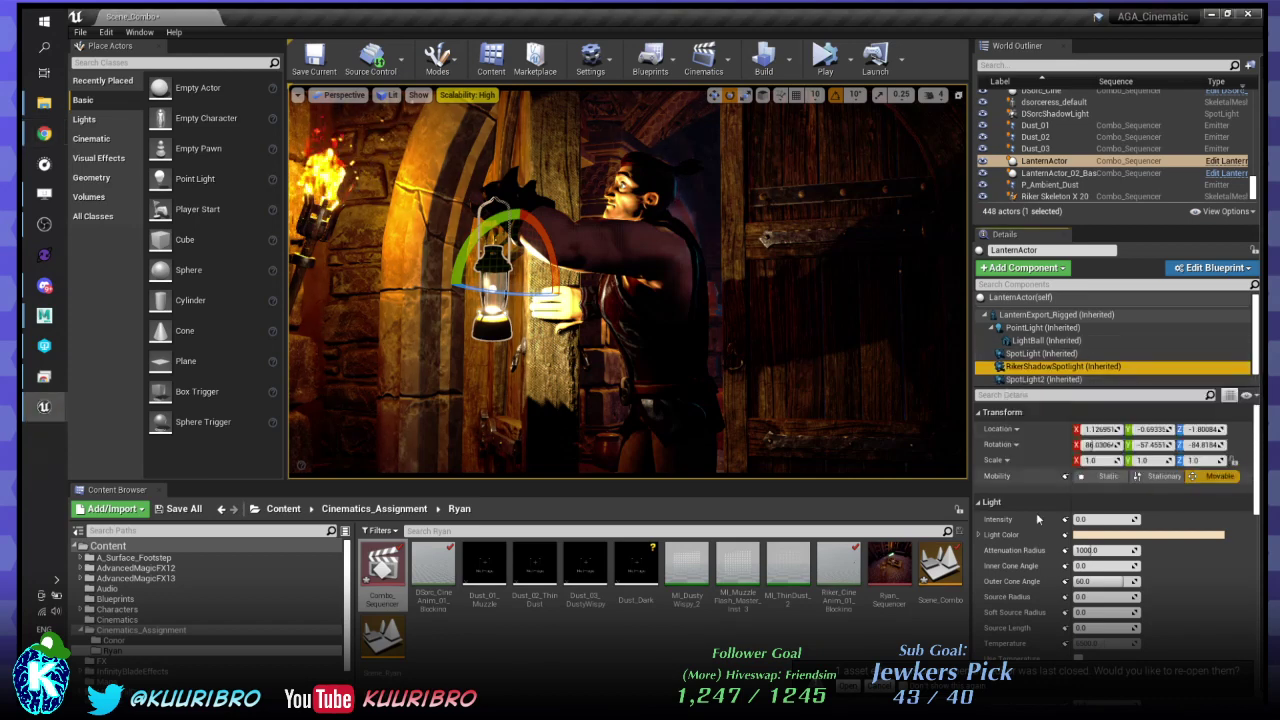
pyautogui.scroll(-3, 1036, 512)
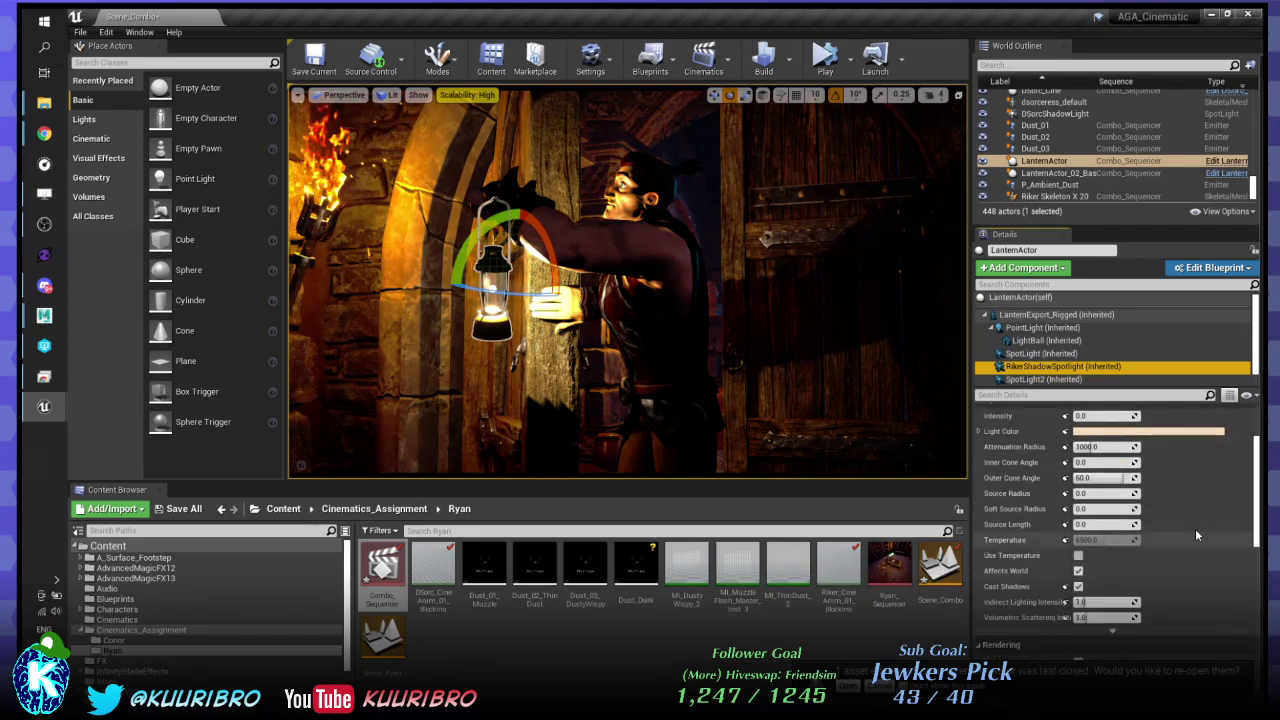
pyautogui.scroll(3, 1195, 528)
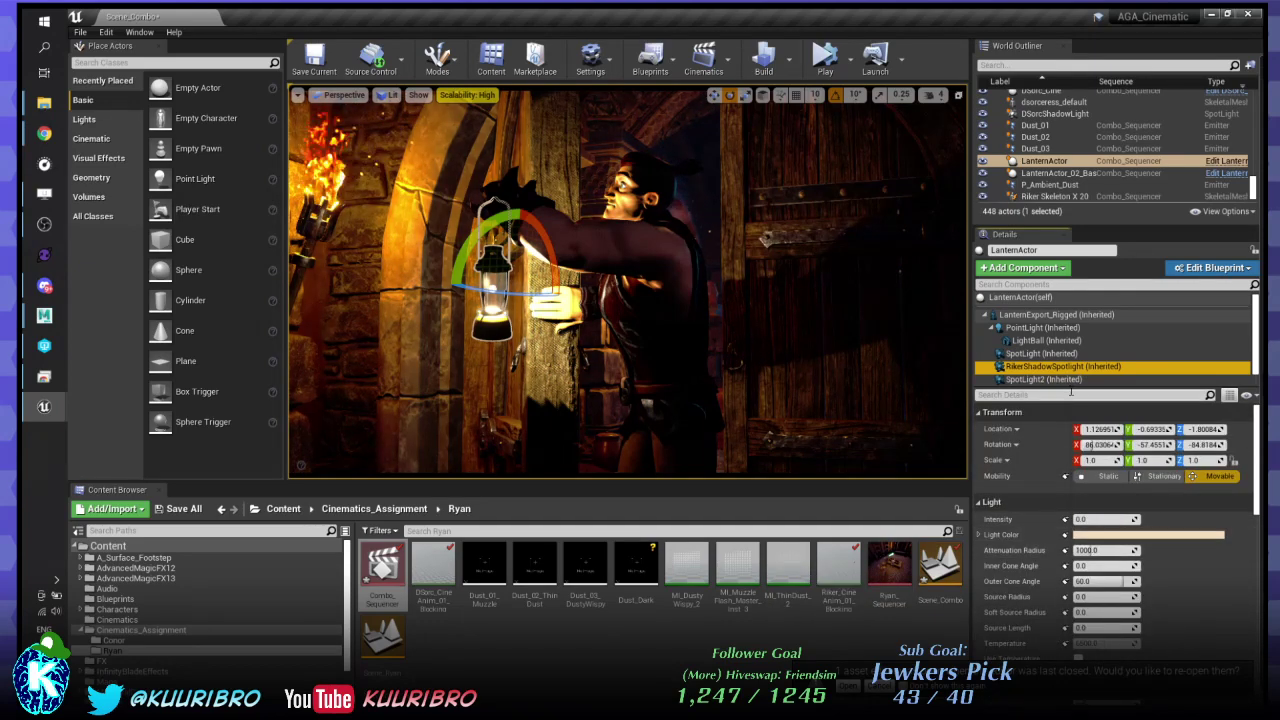
pyautogui.moveTo(1070, 392); pyautogui.dragTo(1070, 415)
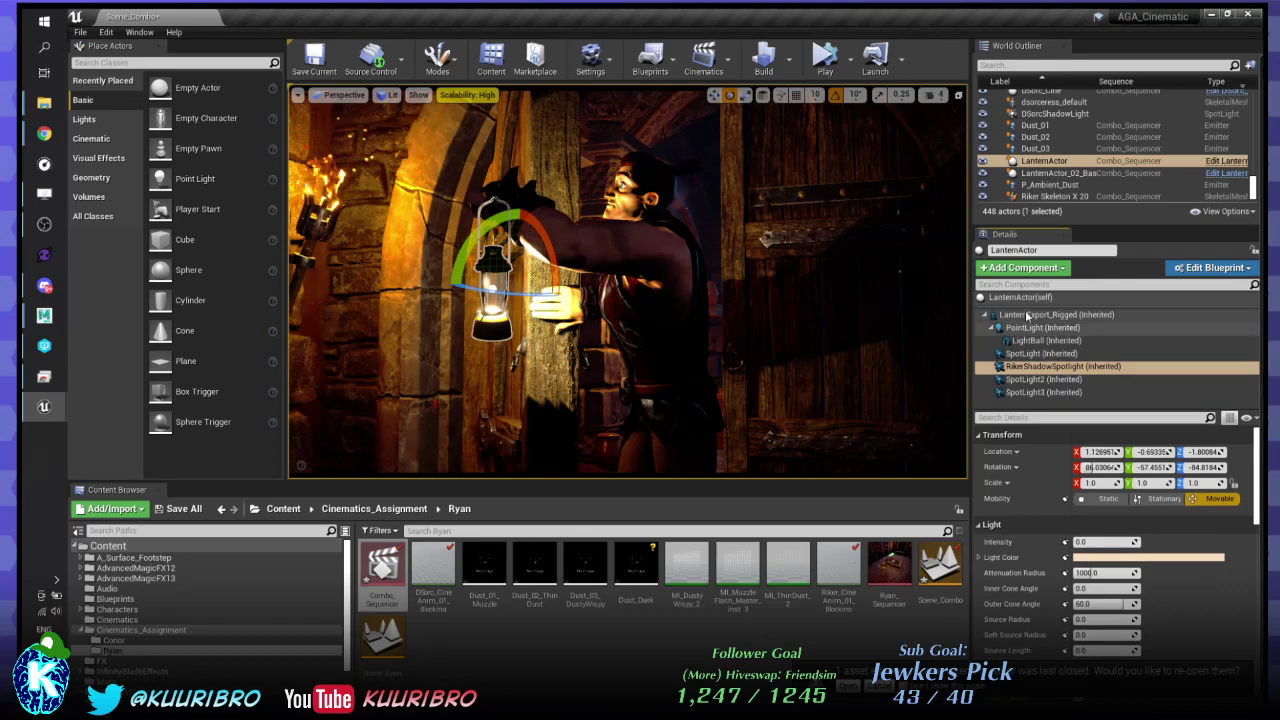
pyautogui.click(1088, 316)
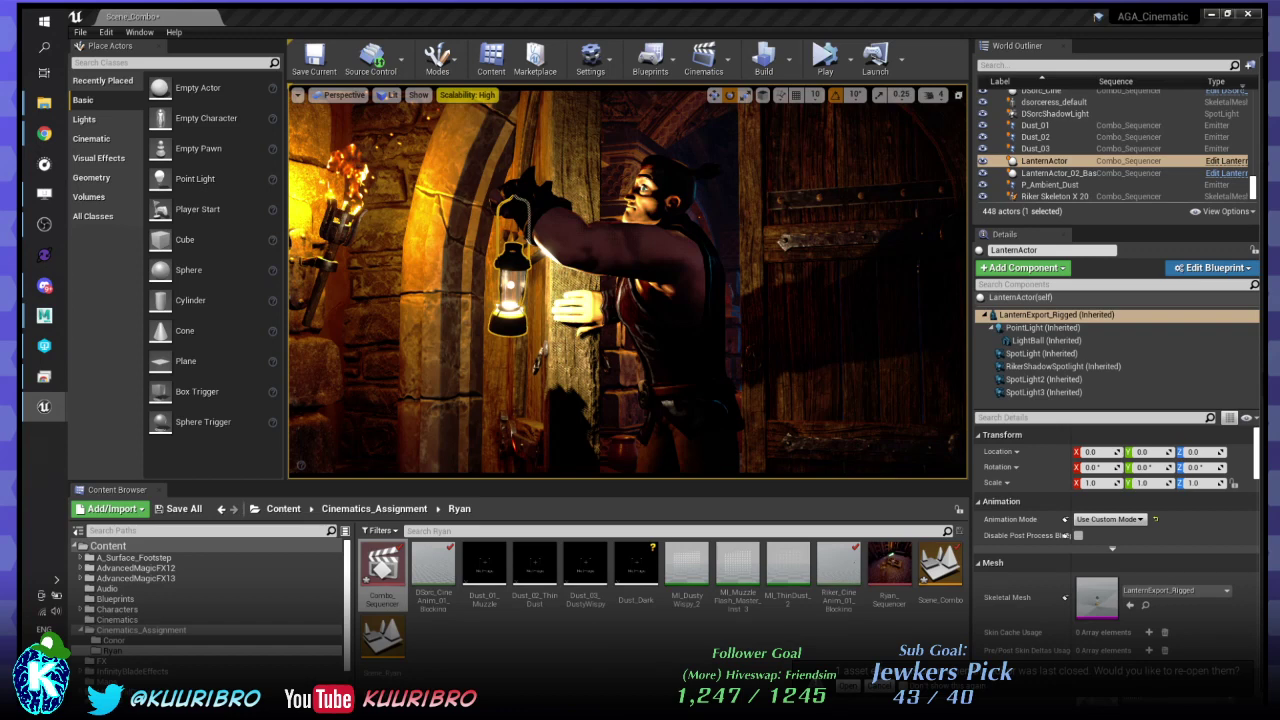
# - Give RikerShadowSpotlight 1000 intensity and rotate it to 86.84, -47.47, -85.84
pyautogui.scroll(-1, 1000, 505)
pyautogui.scroll(-10, 1000, 510)
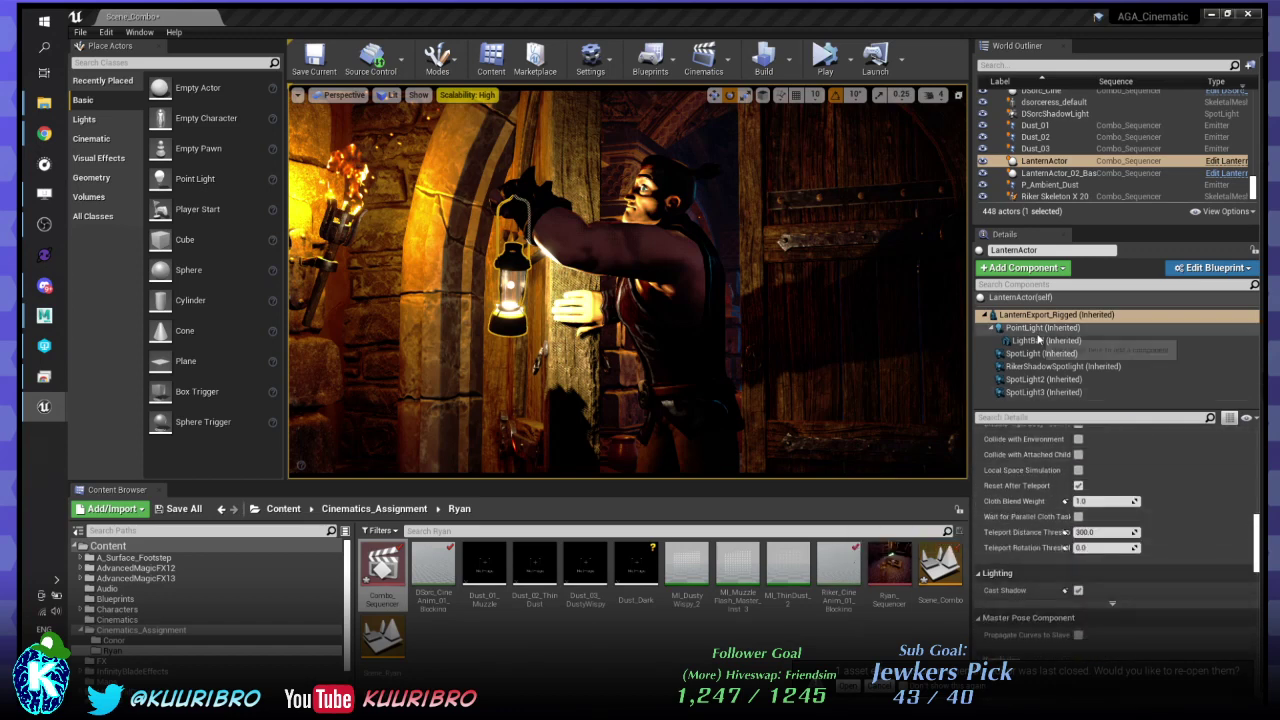
pyautogui.click(1060, 366)
pyautogui.scroll(10, 1025, 485)
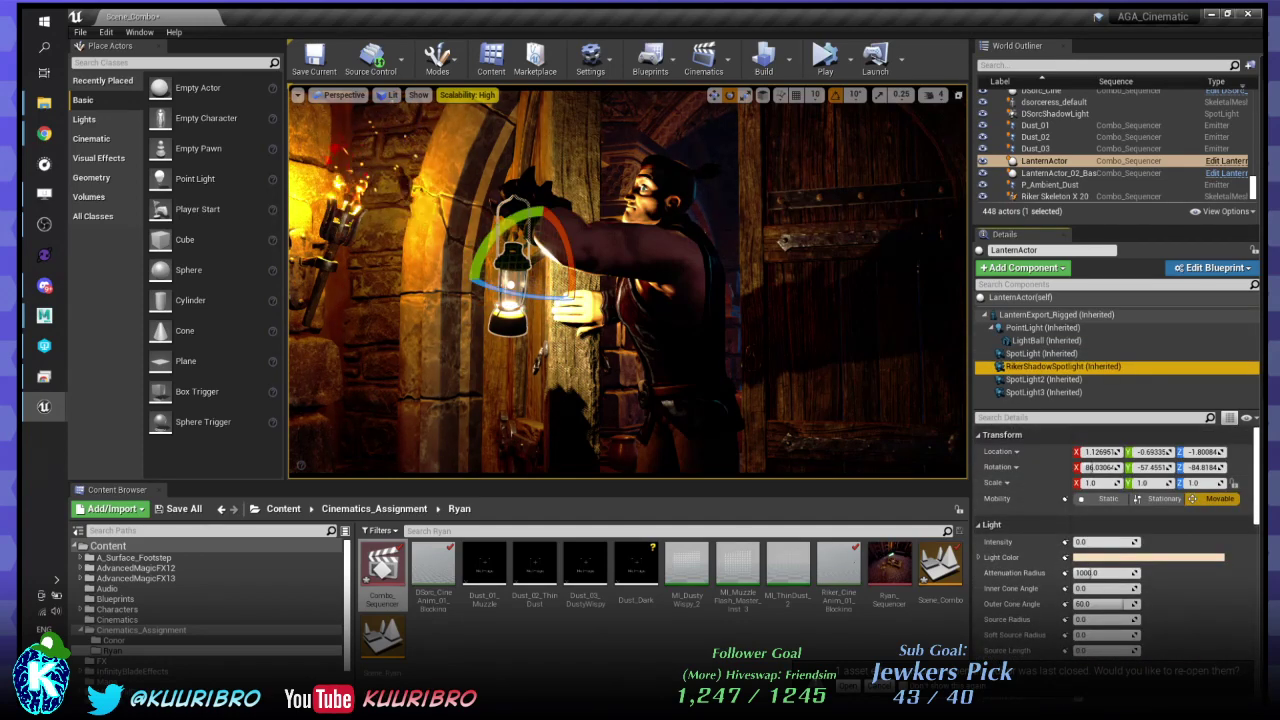
pyautogui.hotkey('alt', 'Tab')
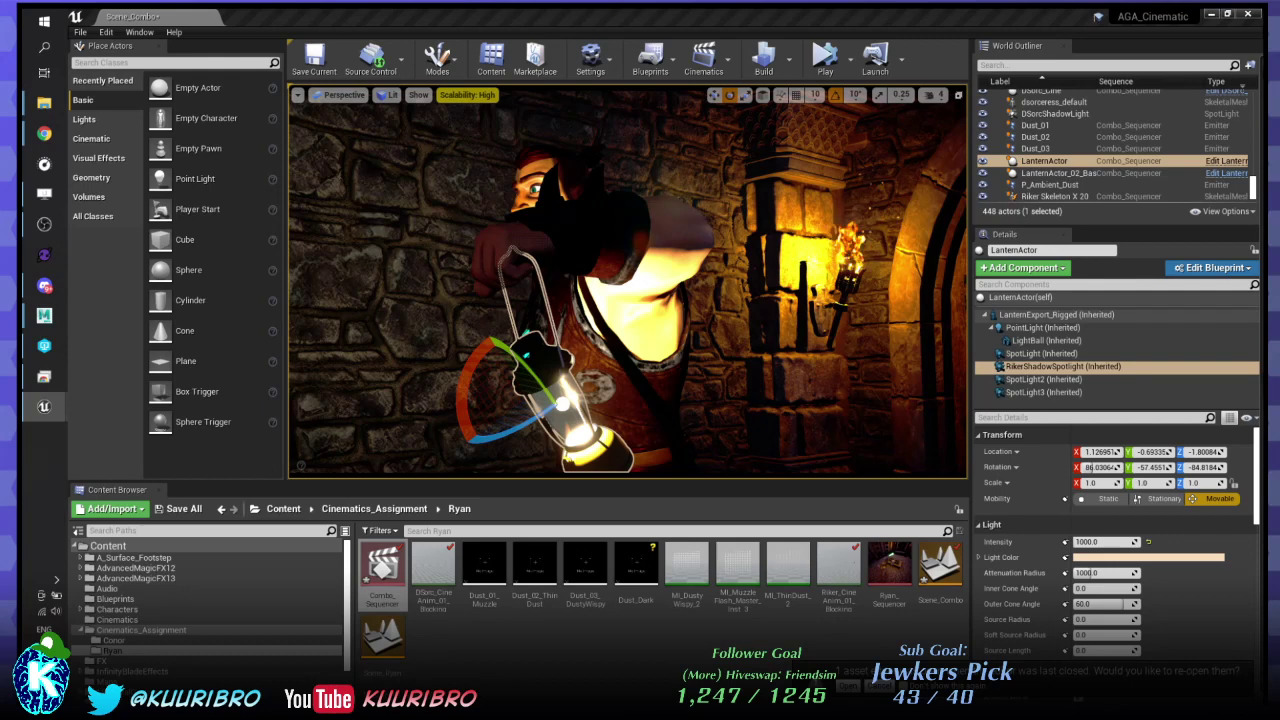
pyautogui.moveTo(516, 428); pyautogui.dragTo(530, 415)
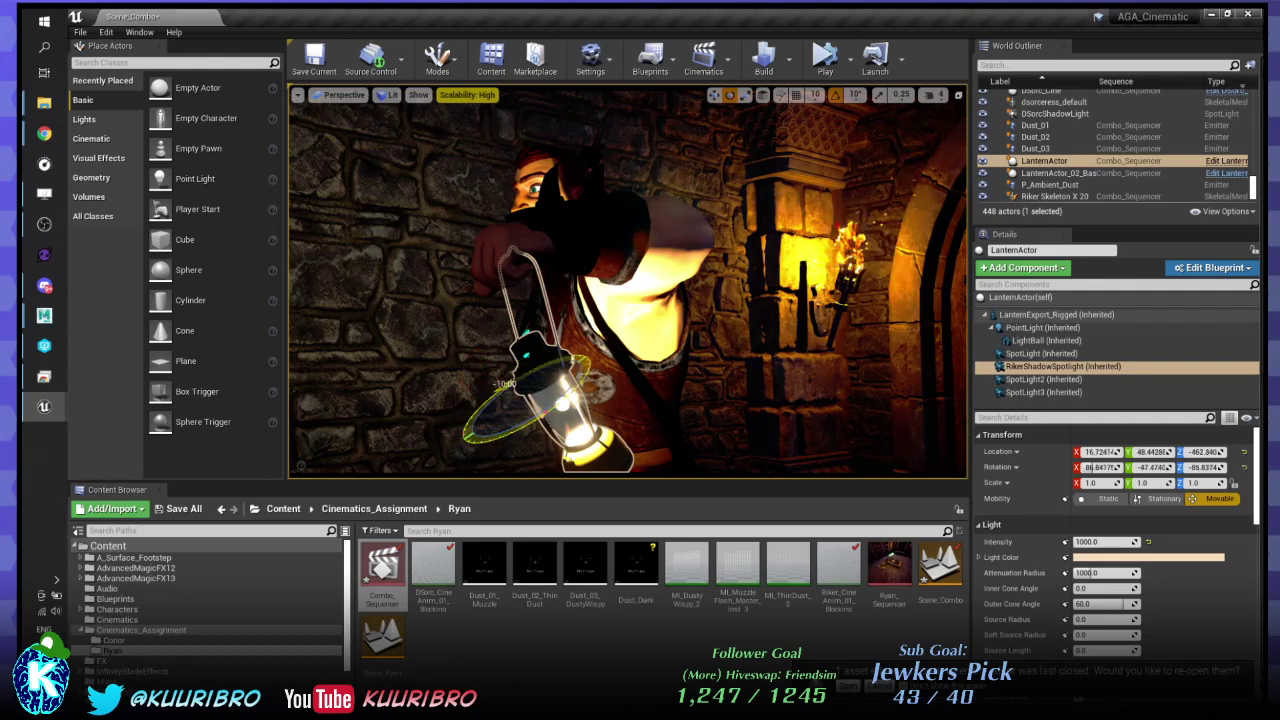
pyautogui.moveTo(557, 355); pyautogui.dragTo(505, 386)
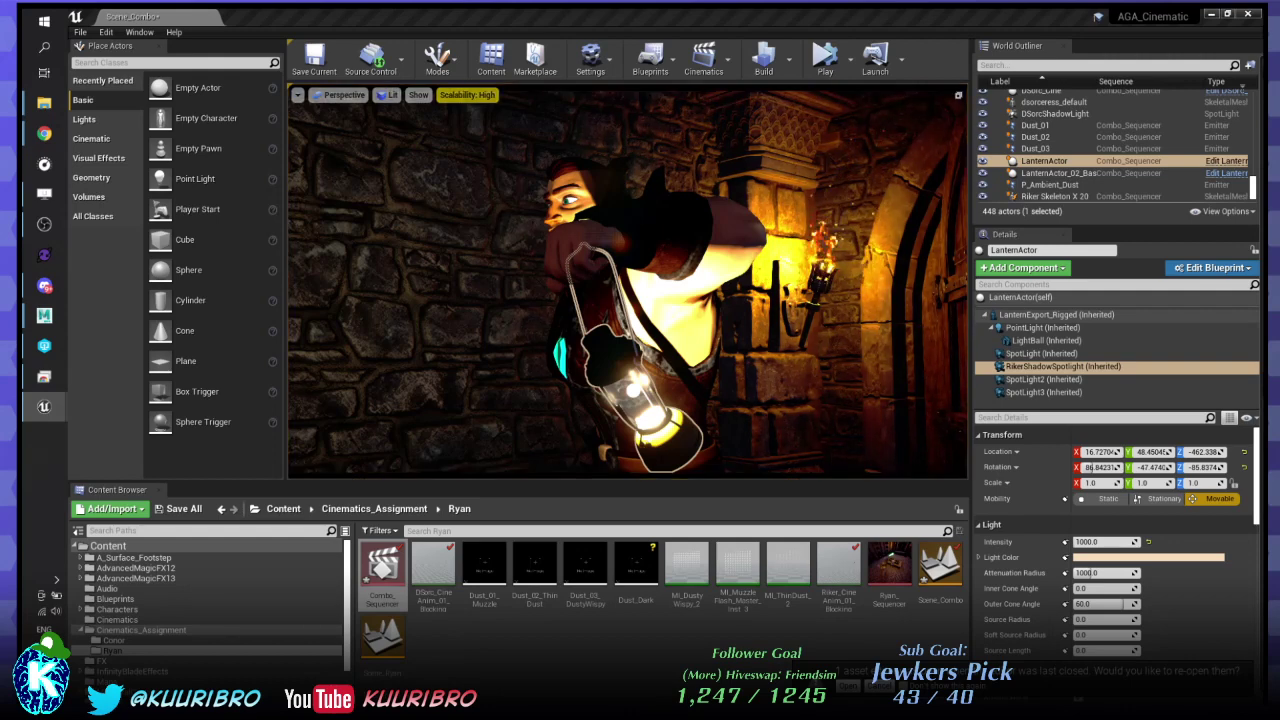
# - Open the LanternActor blueprint, delete the three extra spotlights, then undo to restore them
pyautogui.click(1232, 162)
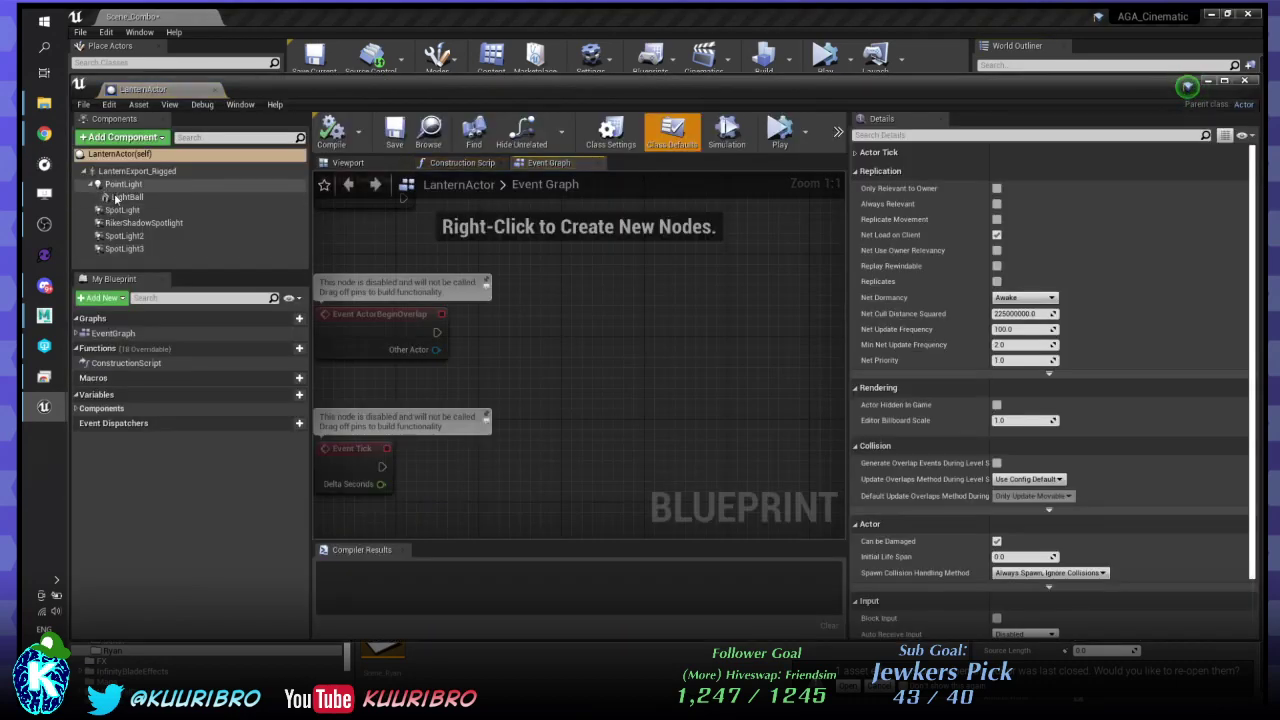
pyautogui.click(120, 210)
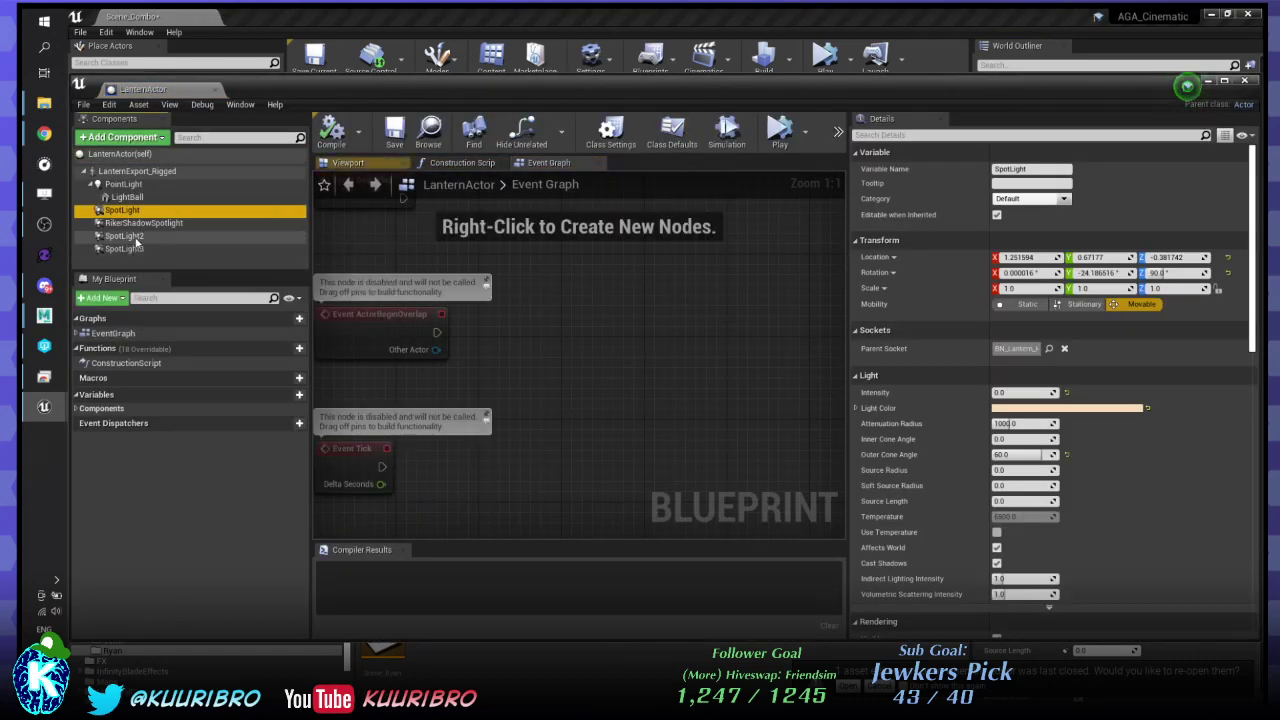
pyautogui.keyDown('ctrl'); pyautogui.click(124, 235); pyautogui.keyUp('ctrl')
pyautogui.keyDown('ctrl'); pyautogui.click(124, 248); pyautogui.keyUp('ctrl')
pyautogui.press('Delete')
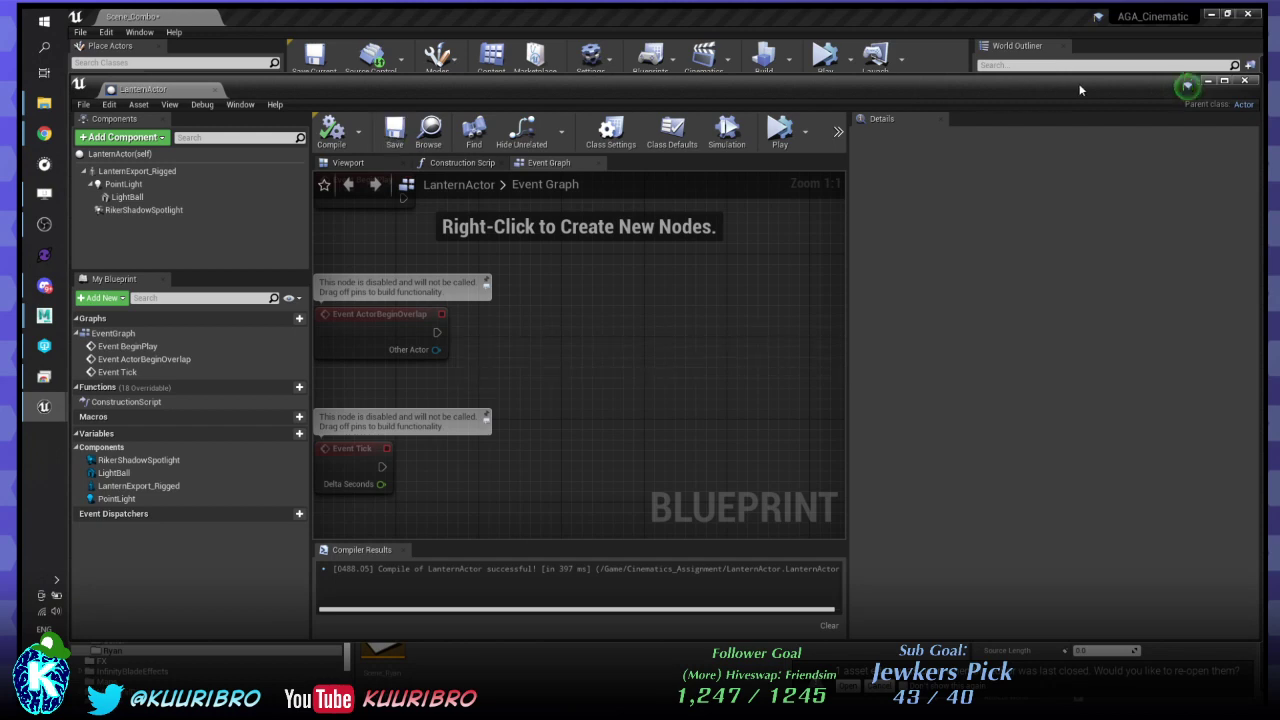
pyautogui.moveTo(1104, 88); pyautogui.dragTo(1124, 110)
pyautogui.hotkey('ctrl', 'z')
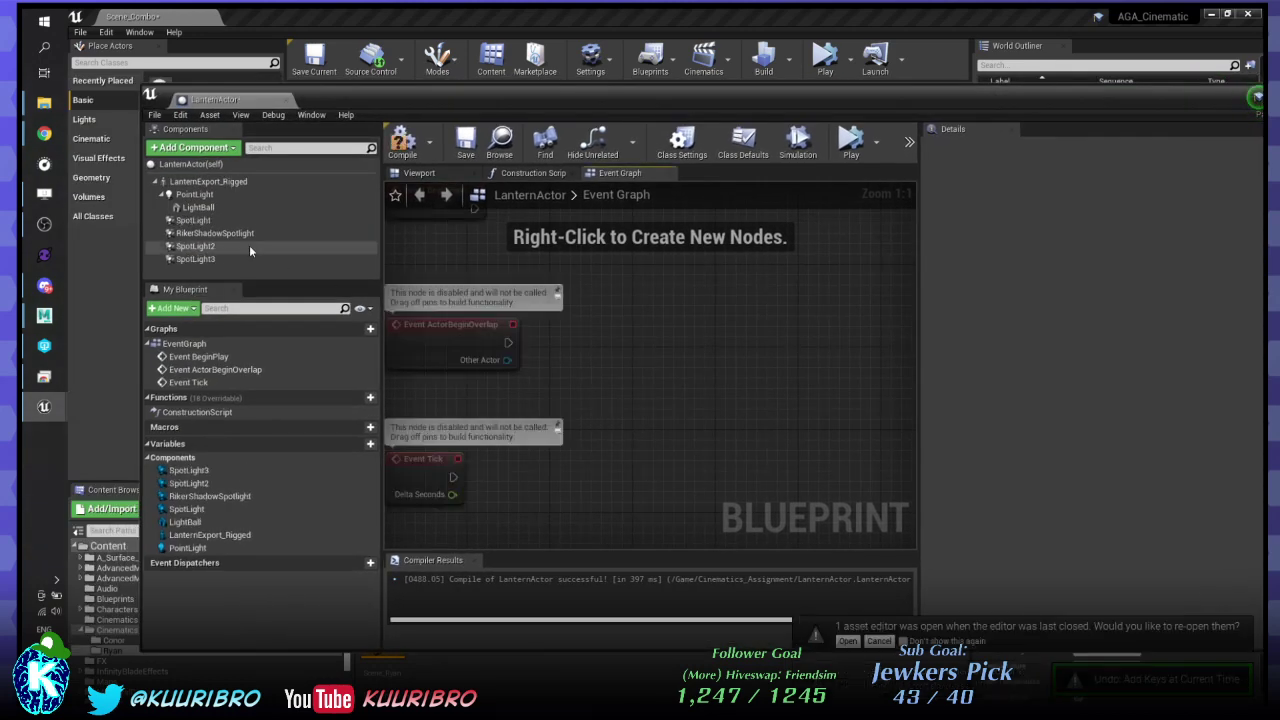
pyautogui.hotkey('ctrl', 'y')
pyautogui.hotkey('ctrl', 'z')
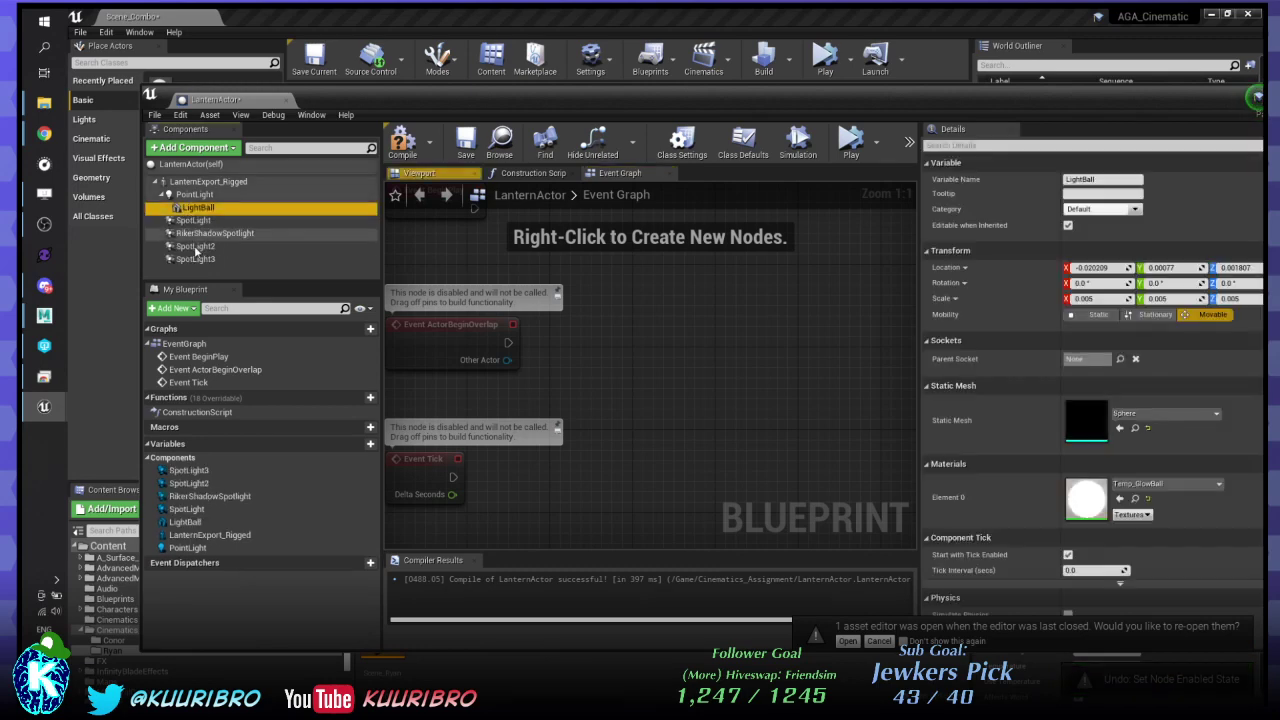
# - Make SpotLight, SpotLight2 and SpotLight3 invisible by unchecking Rendering > Visible
pyautogui.click(200, 207)
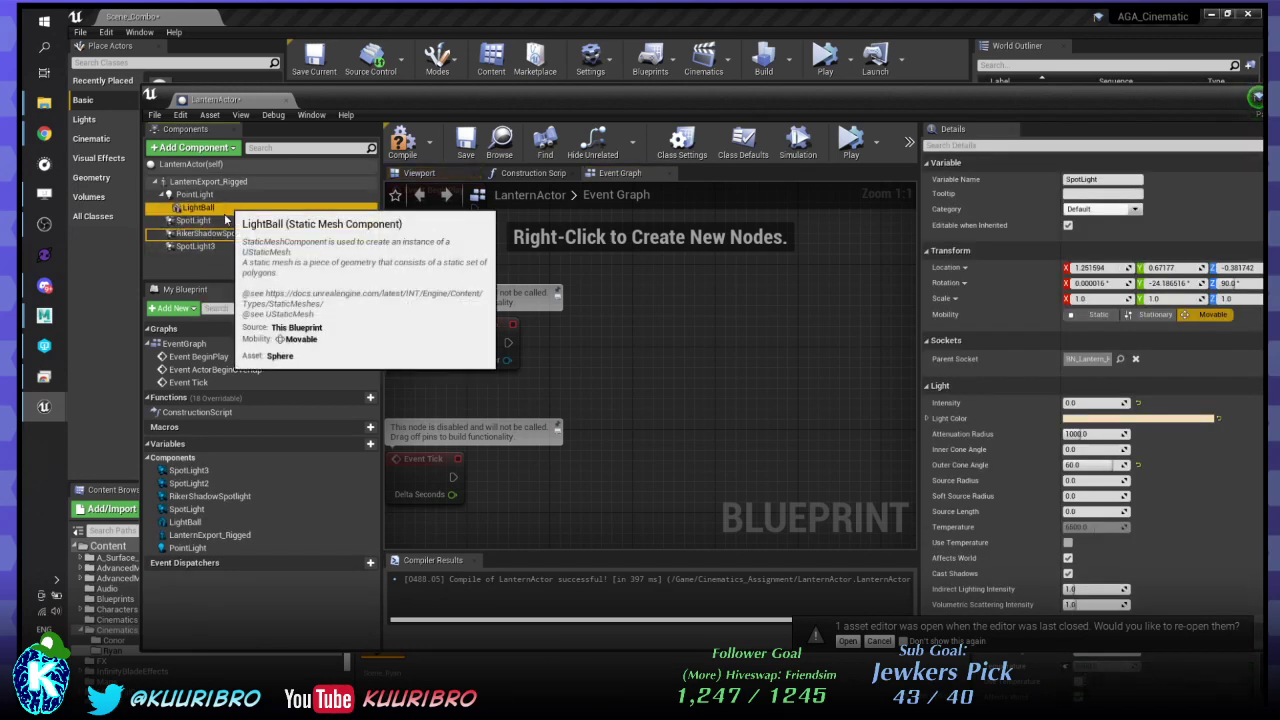
pyautogui.click(215, 236)
pyautogui.hotkey('ctrl', 'z')
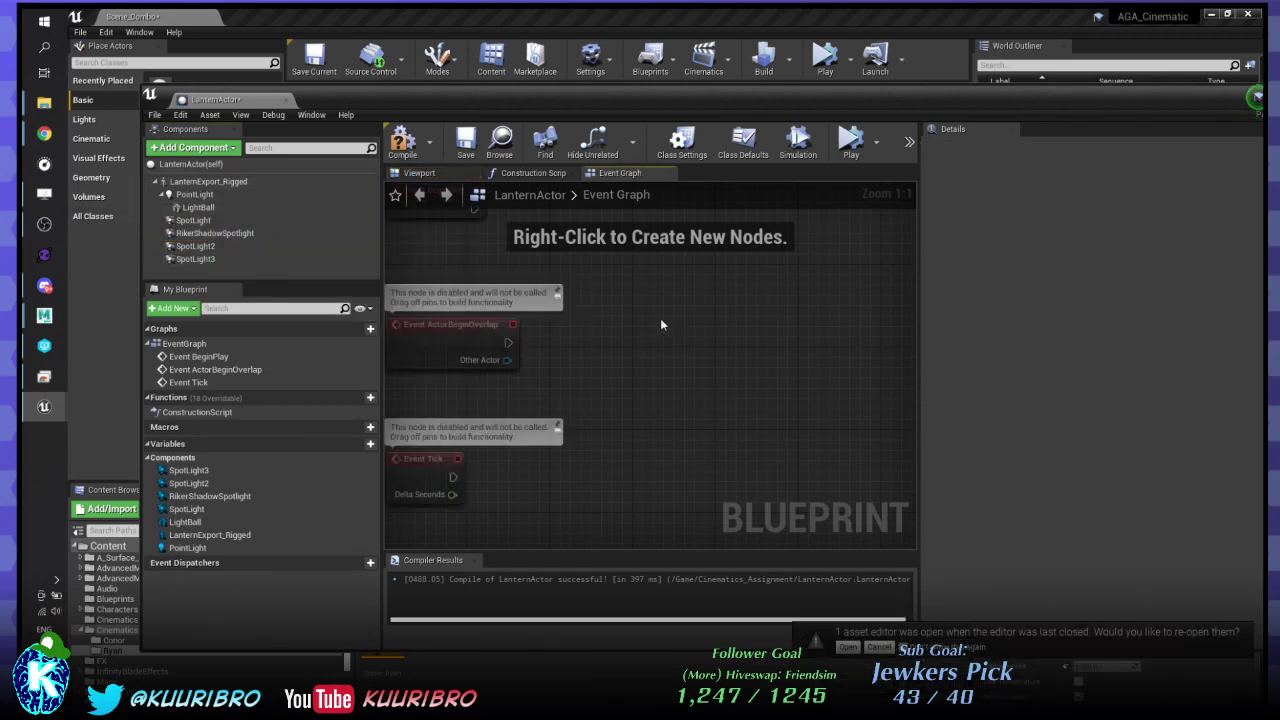
pyautogui.click(192, 247)
pyautogui.keyDown('ctrl'); pyautogui.click(198, 259); pyautogui.keyUp('ctrl')
pyautogui.keyDown('ctrl'); pyautogui.click(194, 220); pyautogui.keyUp('ctrl')
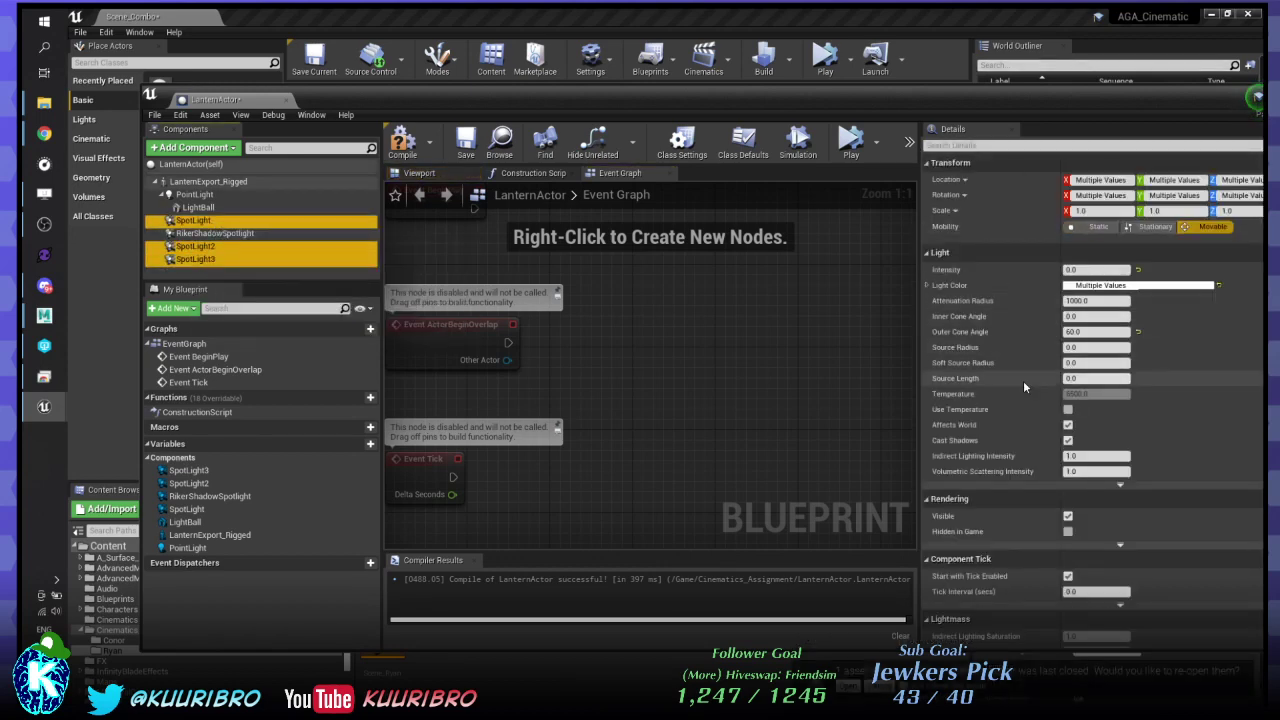
pyautogui.click(1072, 517)
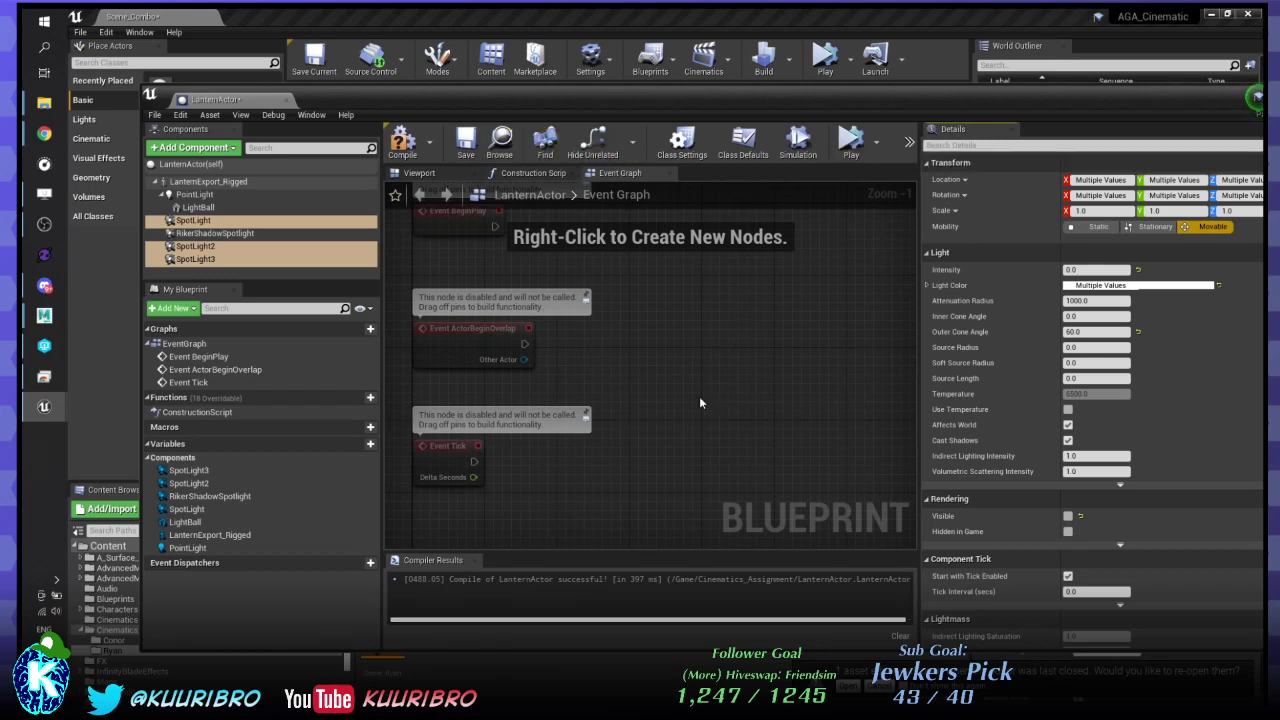
# - Review the SpotLight and RikerShadowSpotlight settings, then compile the LanternActor blueprint
pyautogui.click(195, 220)
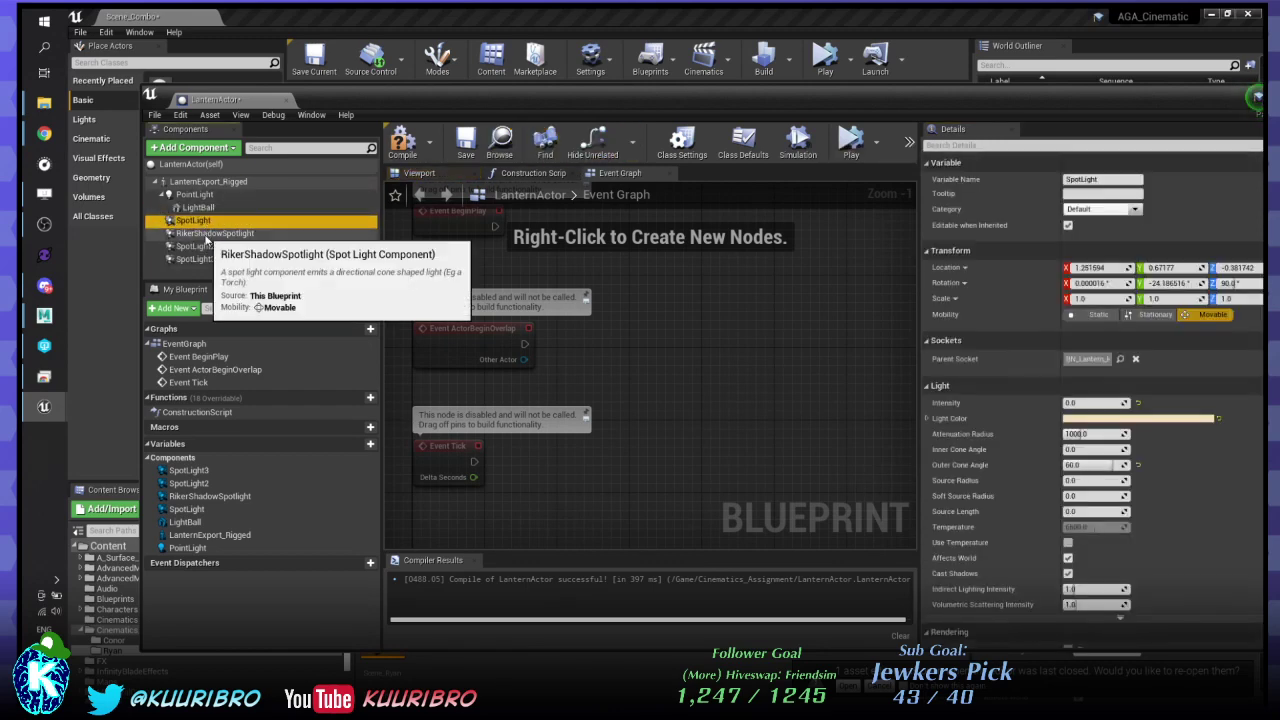
pyautogui.click(208, 234)
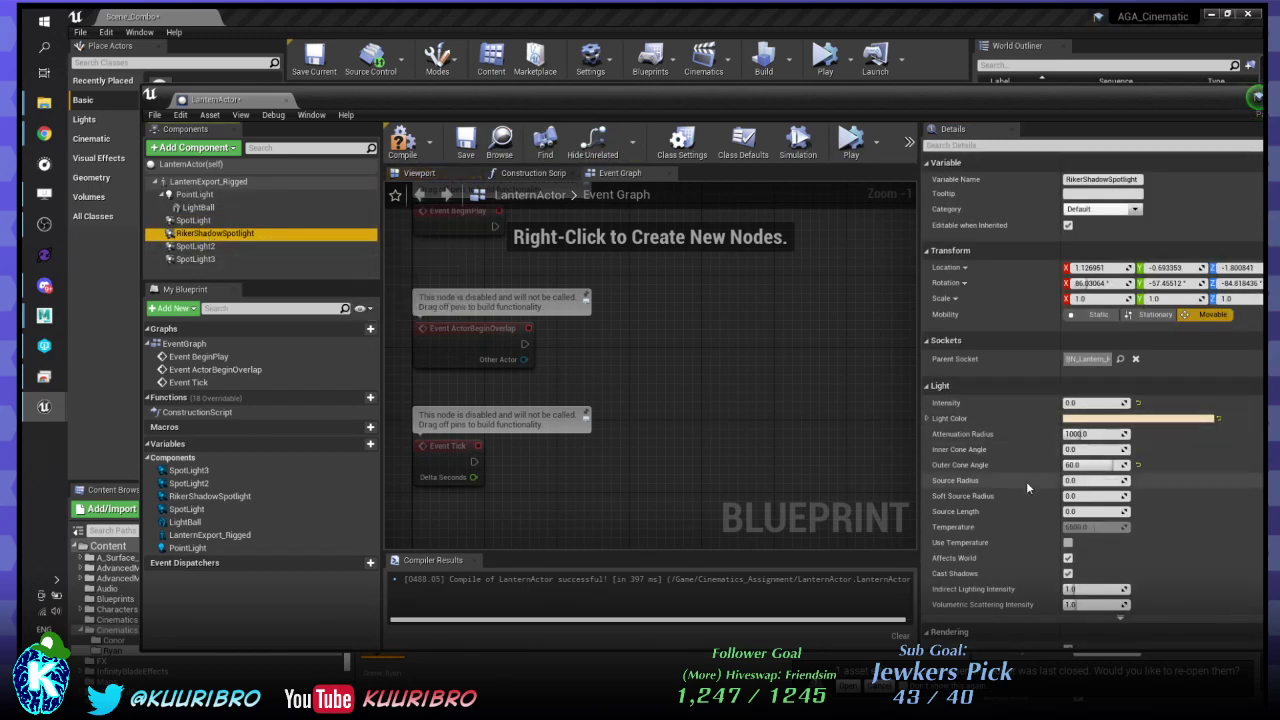
pyautogui.scroll(-3, 1026, 481)
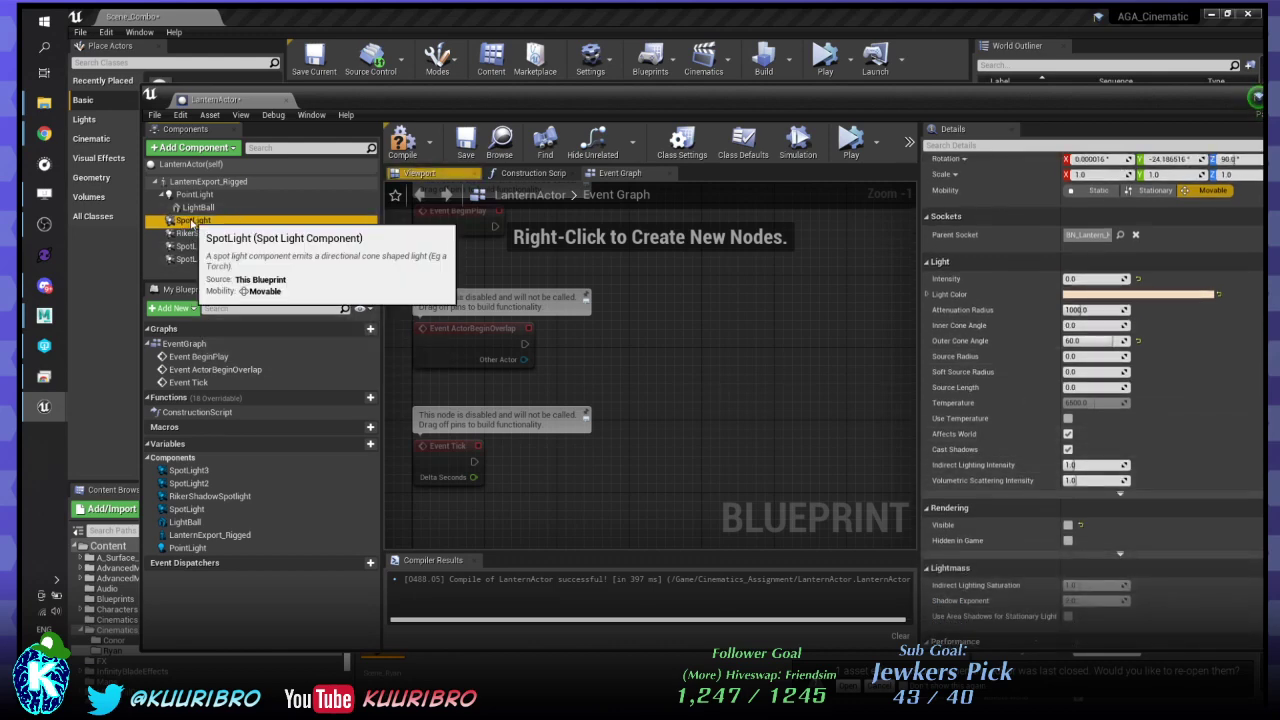
pyautogui.click(190, 220)
pyautogui.click(416, 148)
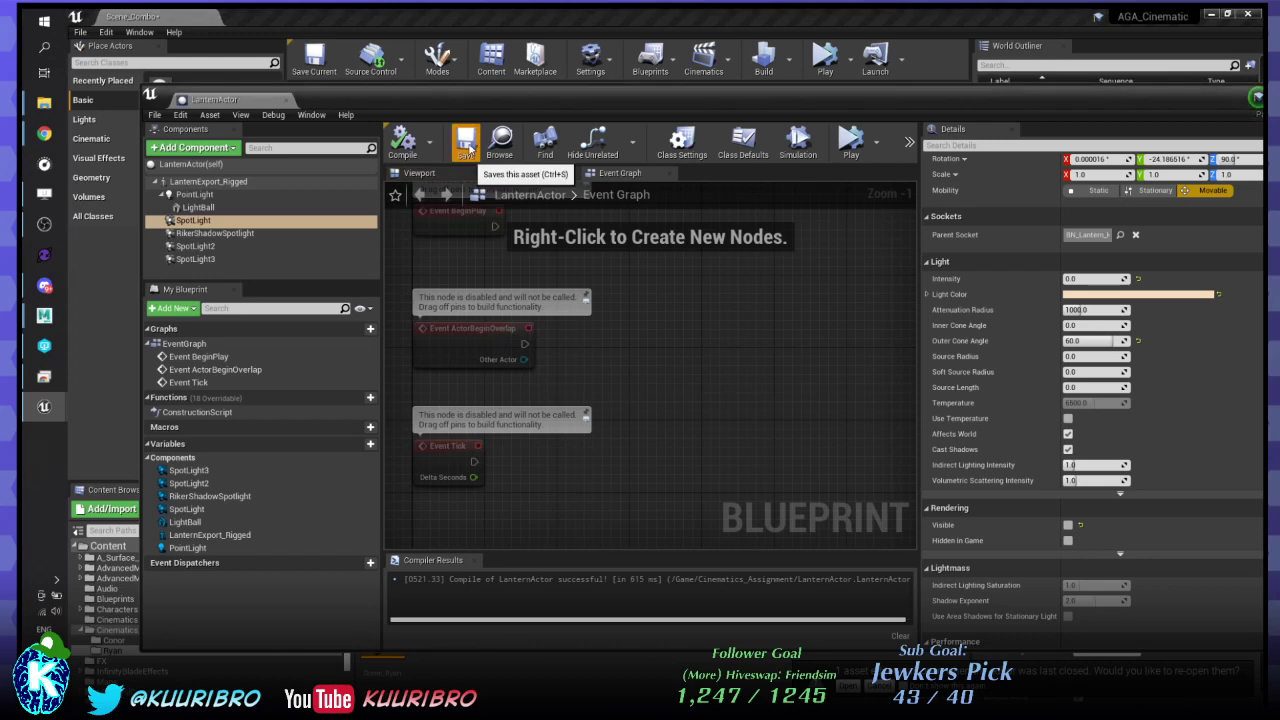
pyautogui.moveTo(602, 96); pyautogui.dragTo(488, 190)
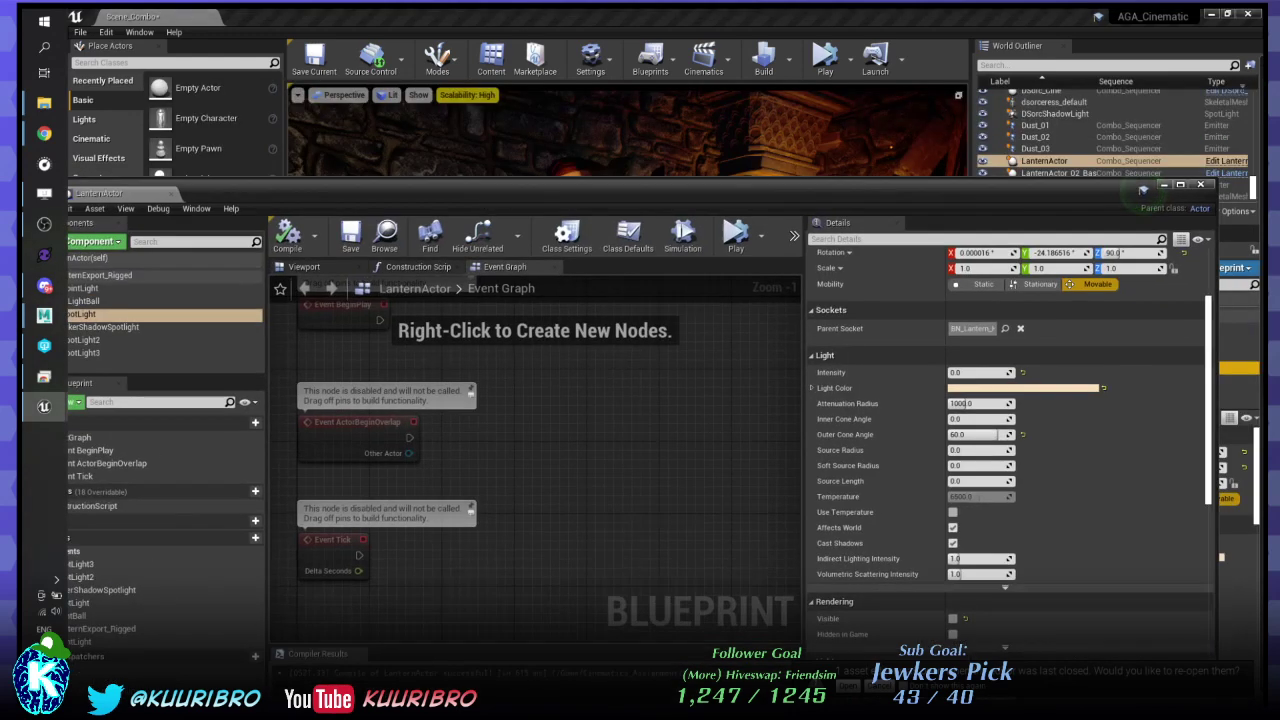
# - Select the LanternActor in the level and enlarge its docked Blueprint editor to a full window
pyautogui.click(1044, 161)
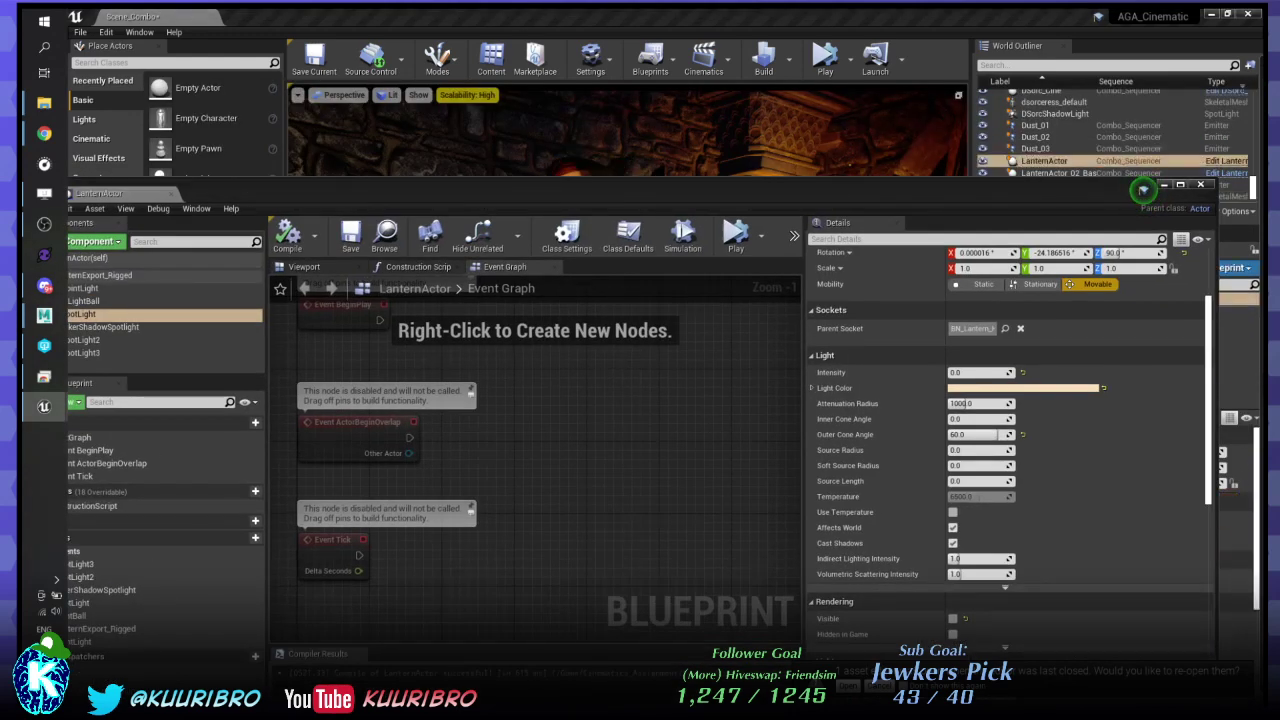
pyautogui.moveTo(930, 194); pyautogui.dragTo(885, 540)
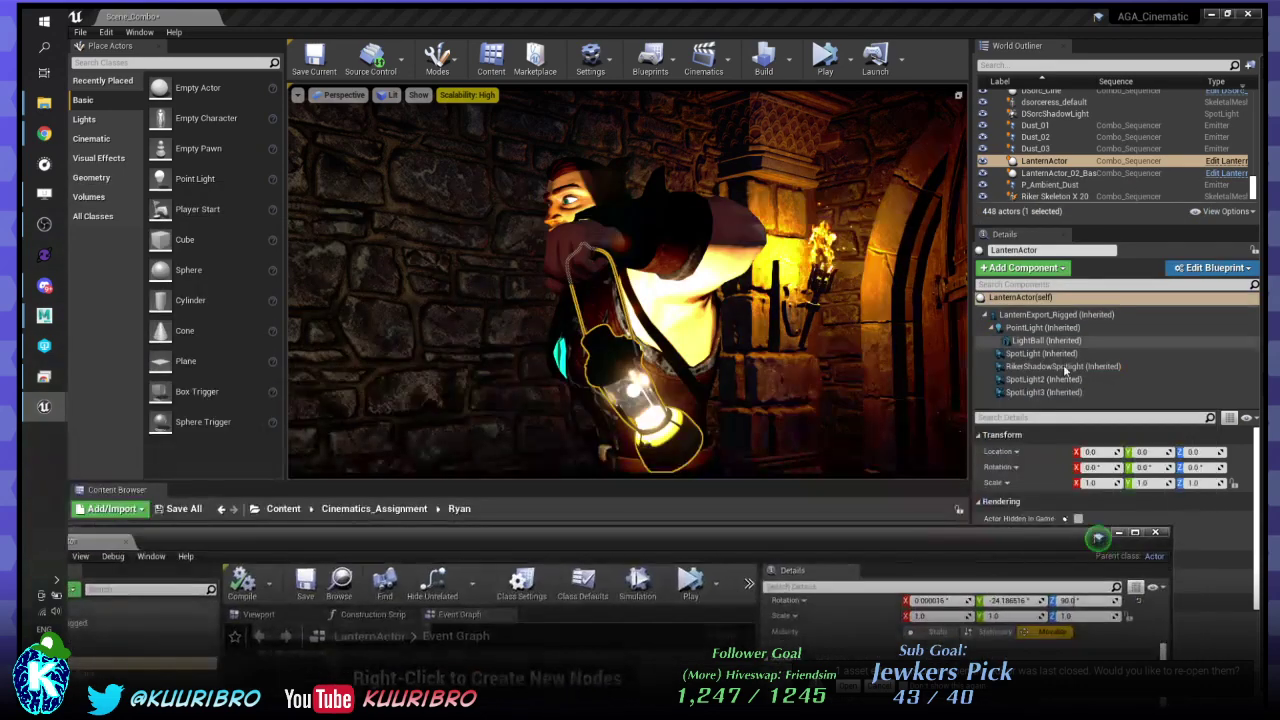
pyautogui.click(1046, 392)
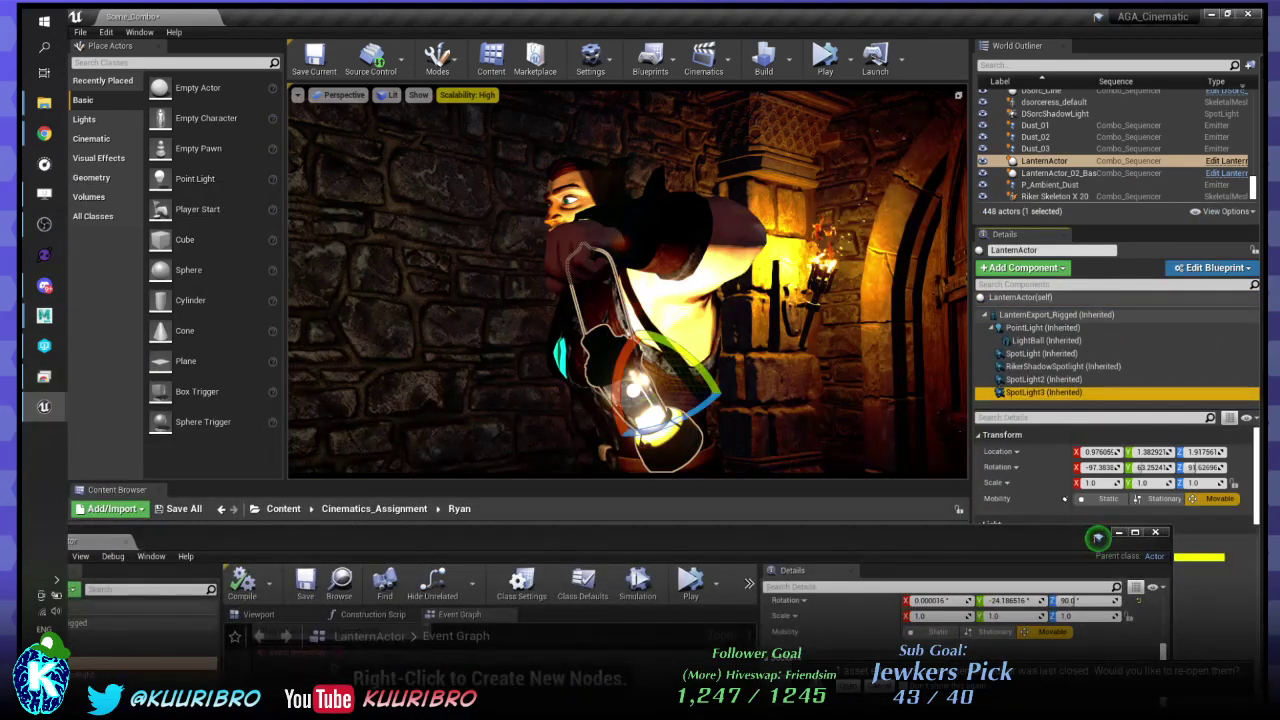
pyautogui.click(1097, 537)
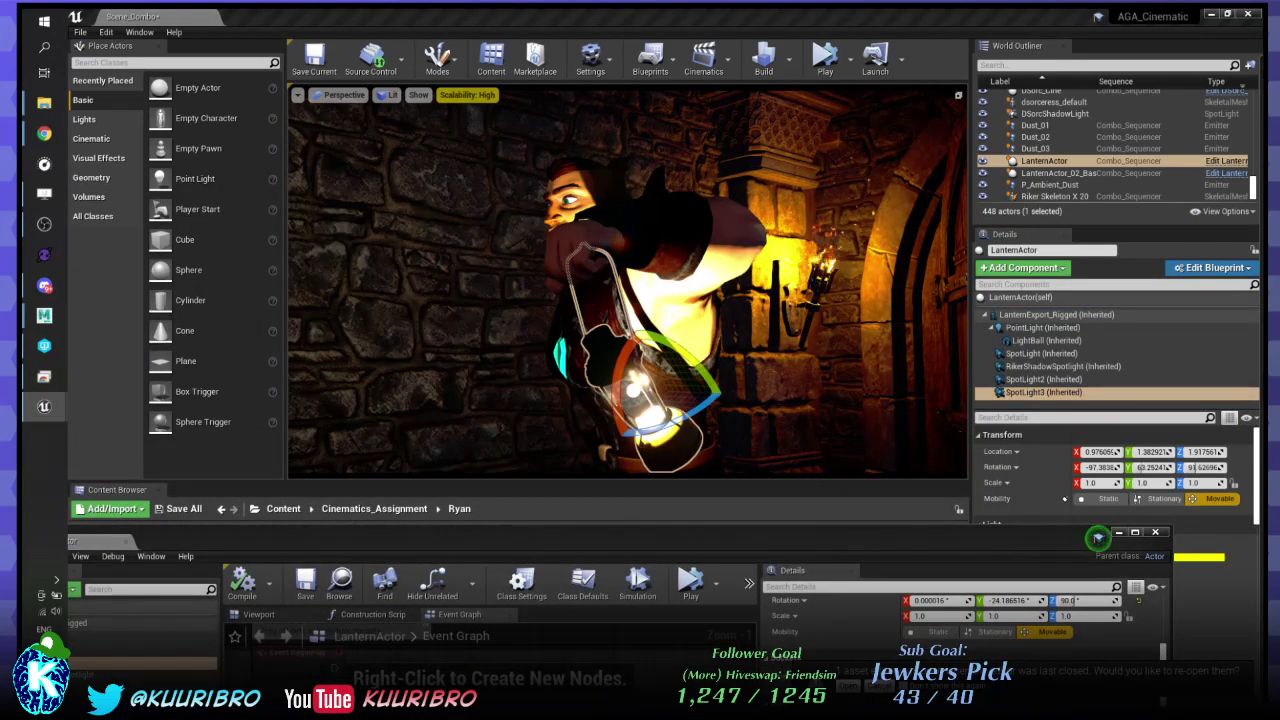
pyautogui.click(1097, 537)
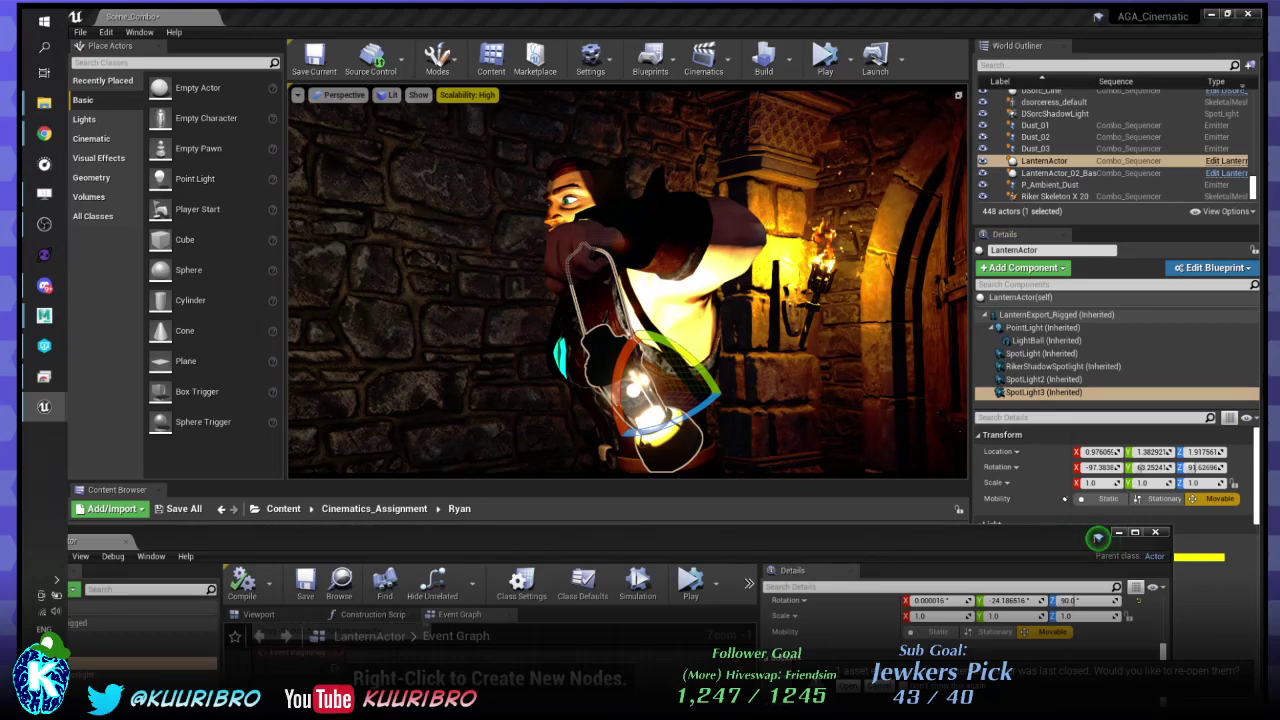
pyautogui.click(1097, 537)
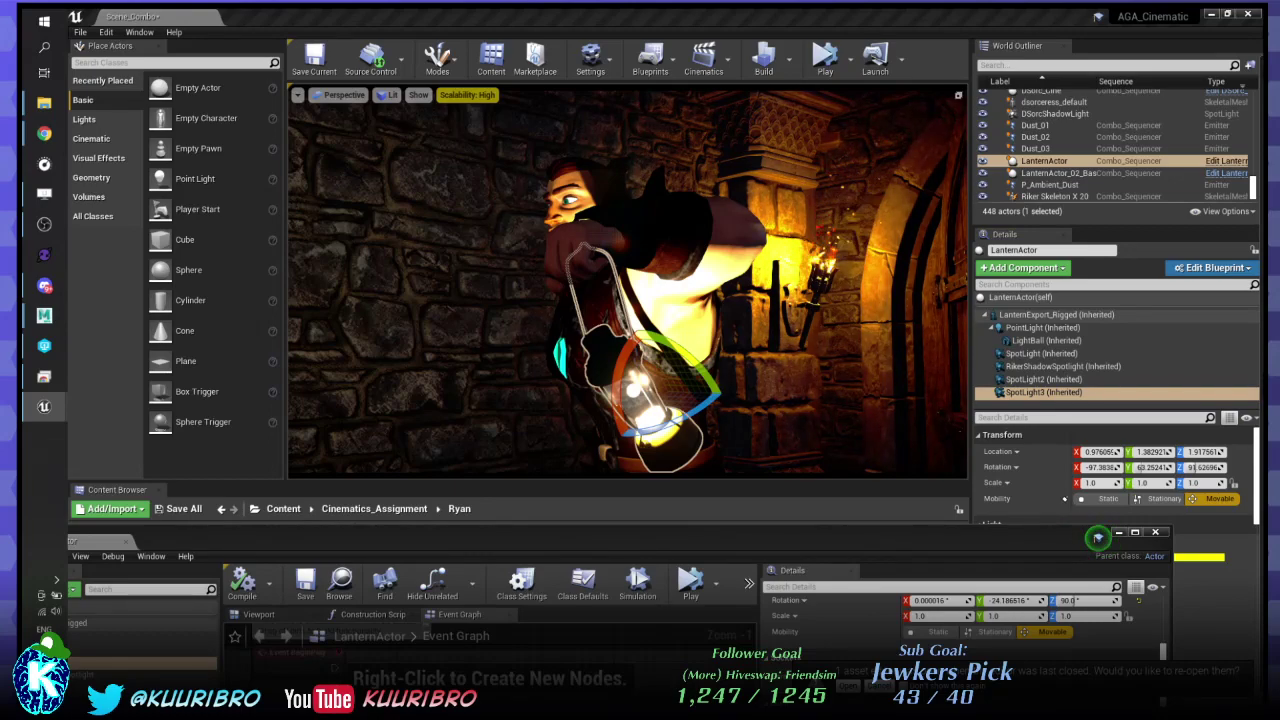
pyautogui.doubleClick(636, 538)
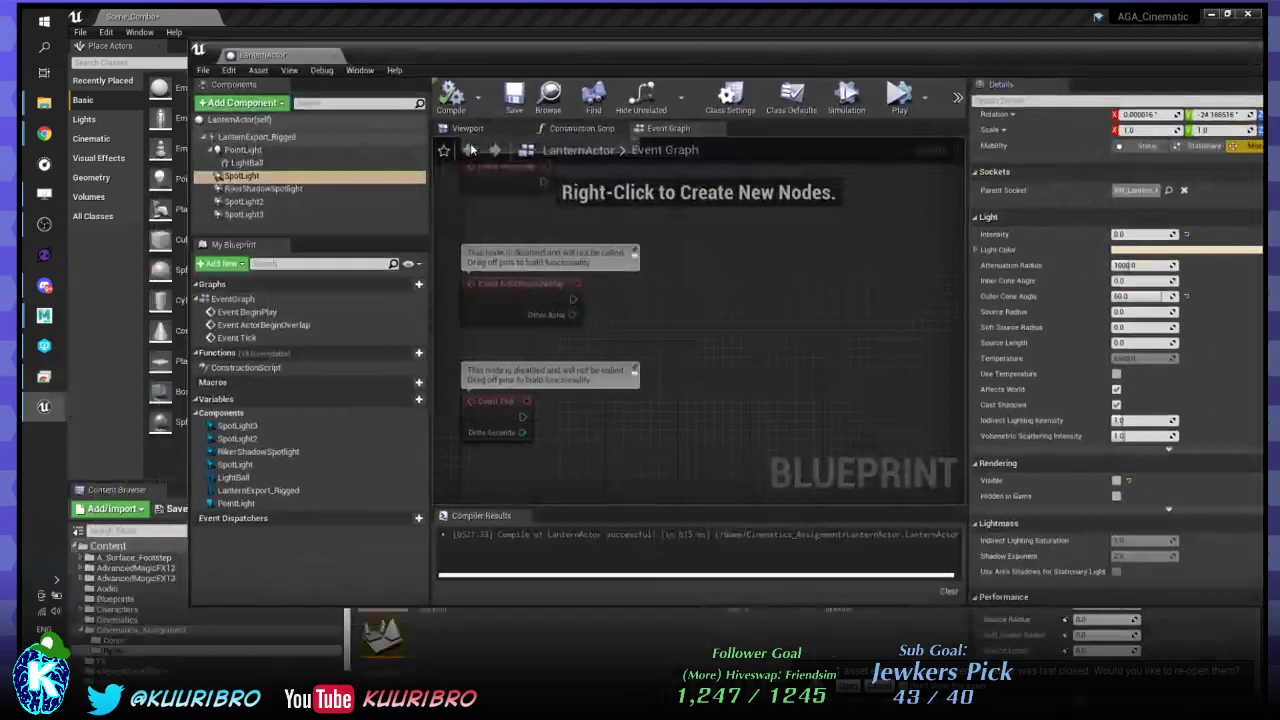
# - Show the Blueprint Viewport, select SpotLight, SpotLight2 and SpotLight3, and undo a trial move
pyautogui.click(478, 136)
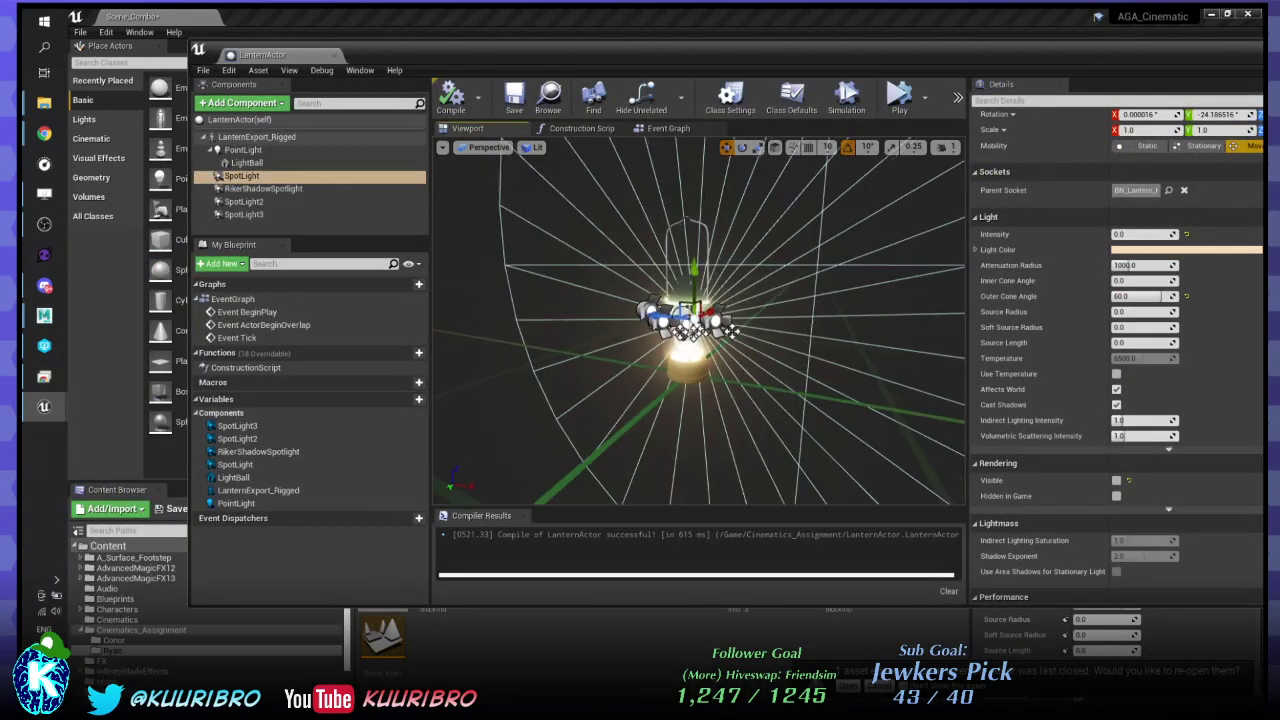
pyautogui.click(262, 203)
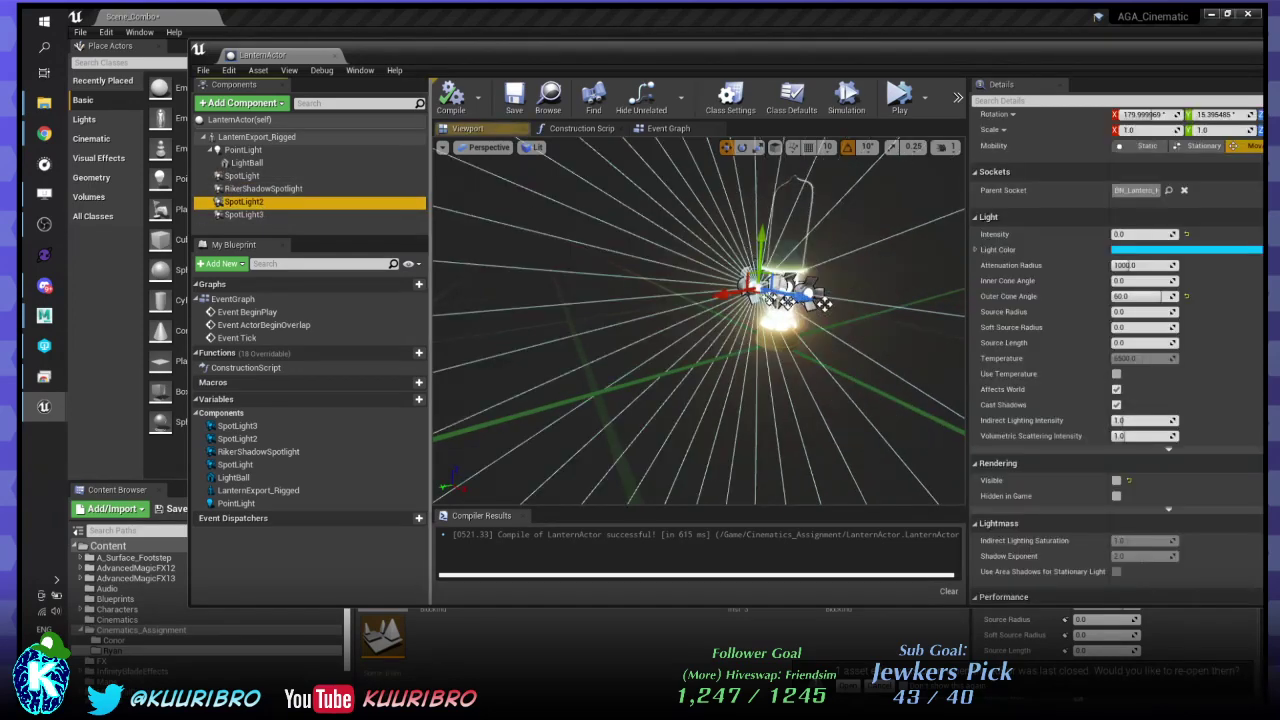
pyautogui.moveTo(698, 320); pyautogui.dragTo(745, 252, button='right')
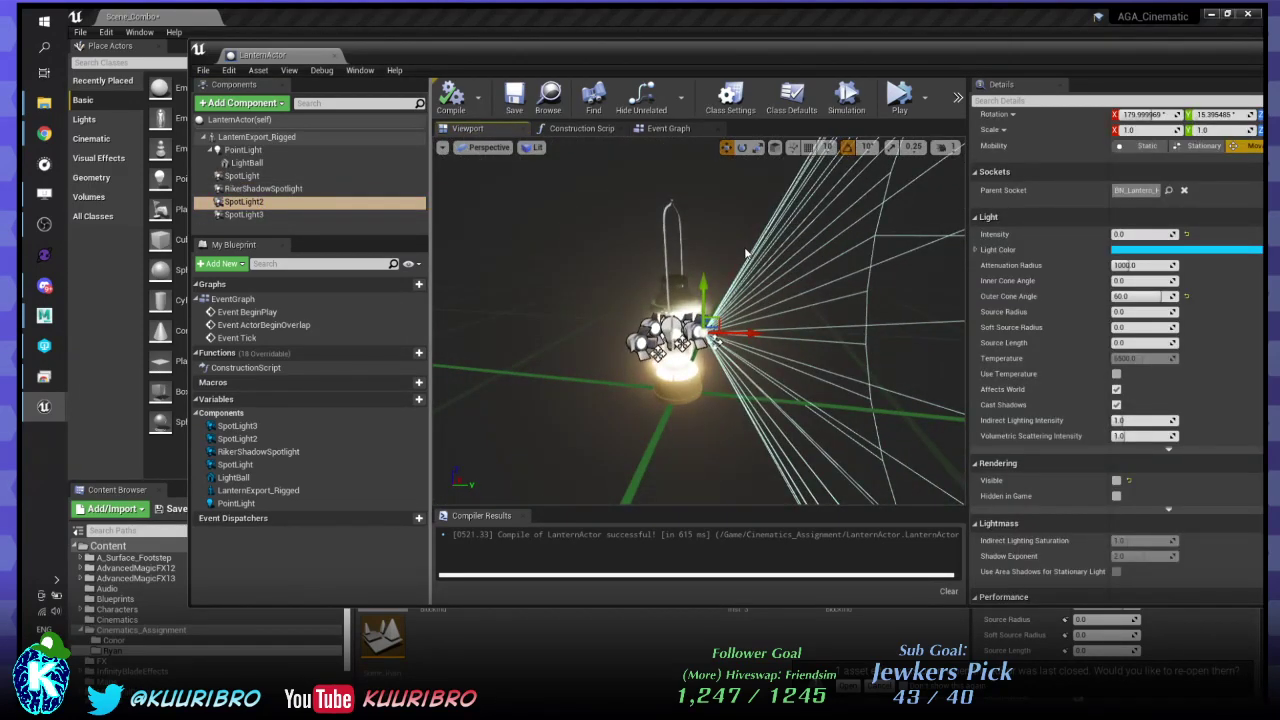
pyautogui.keyDown('ctrl'); pyautogui.click(273, 216); pyautogui.keyUp('ctrl')
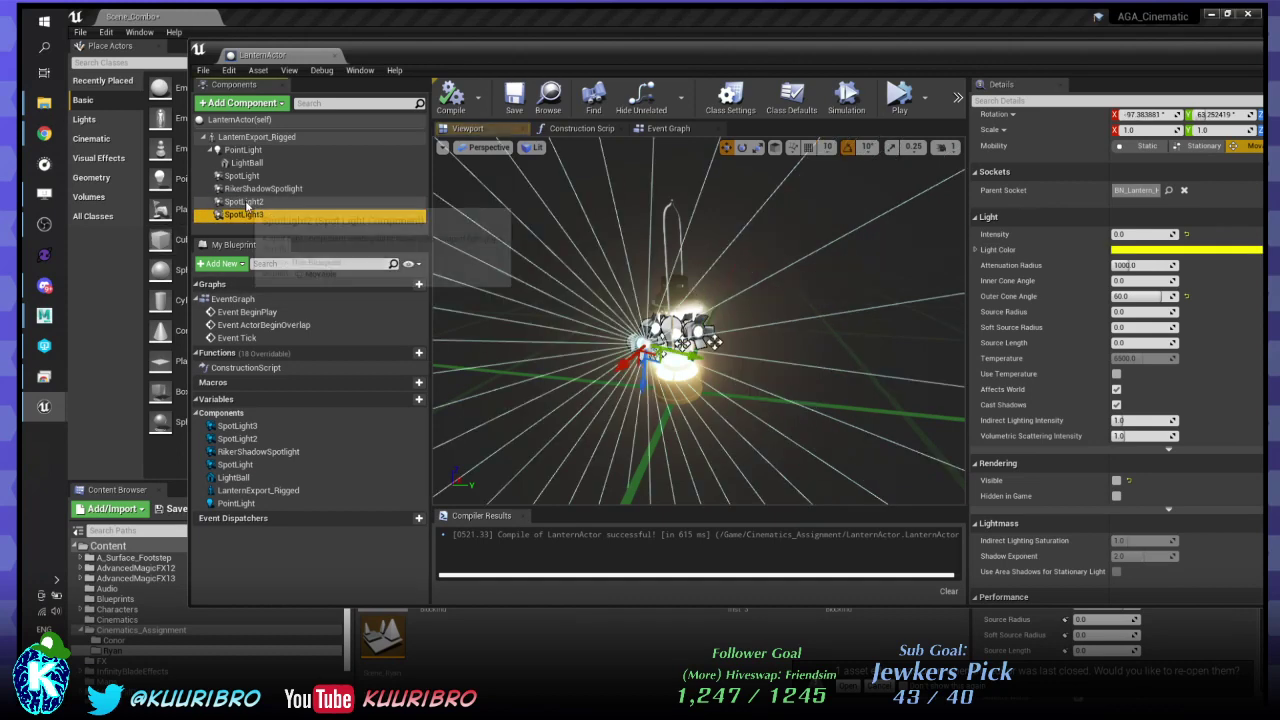
pyautogui.keyDown('ctrl'); pyautogui.click(245, 176); pyautogui.keyUp('ctrl')
pyautogui.moveTo(677, 378); pyautogui.dragTo(677, 378, button='right')
pyautogui.moveTo(687, 360); pyautogui.dragTo(633, 446)
pyautogui.hotkey('ctrl', 'z')
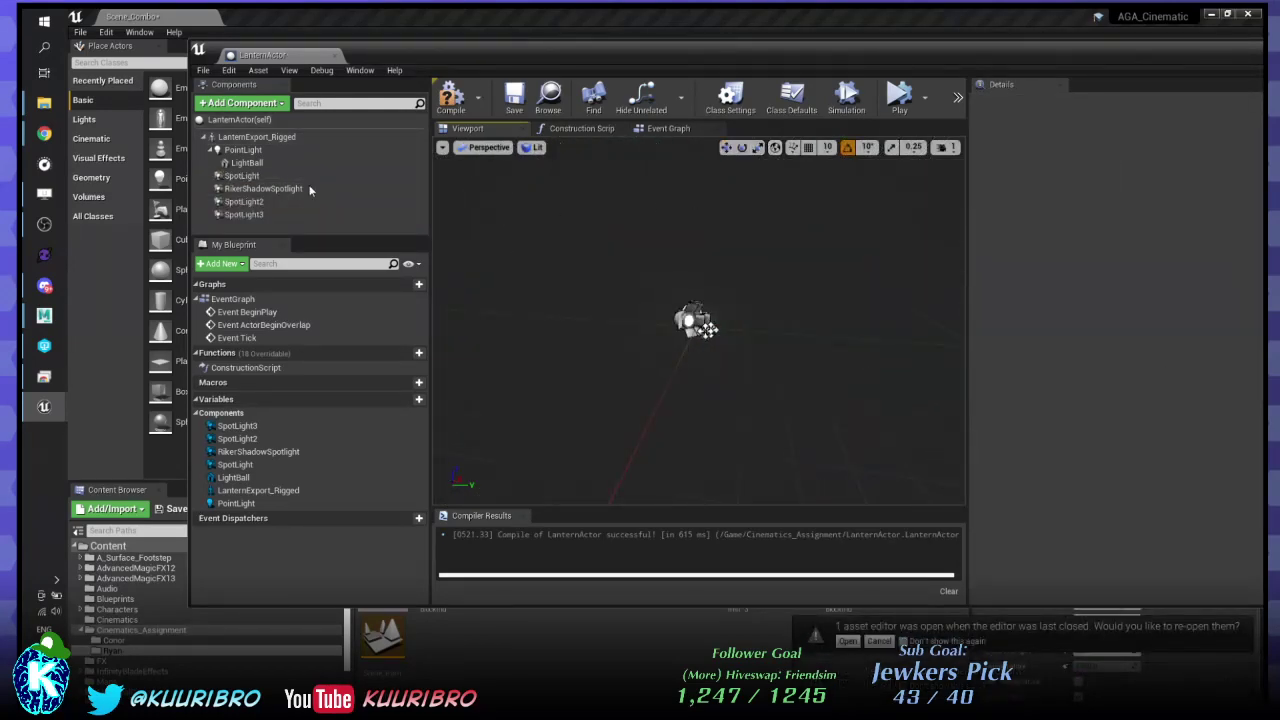
# - Reselect the three spotlights, tilt the view to spread them out, and undo the last change
pyautogui.click(244, 201)
pyautogui.keyDown('shift'); pyautogui.click(241, 214); pyautogui.keyUp('shift')
pyautogui.keyDown('ctrl'); pyautogui.click(241, 175); pyautogui.keyUp('ctrl')
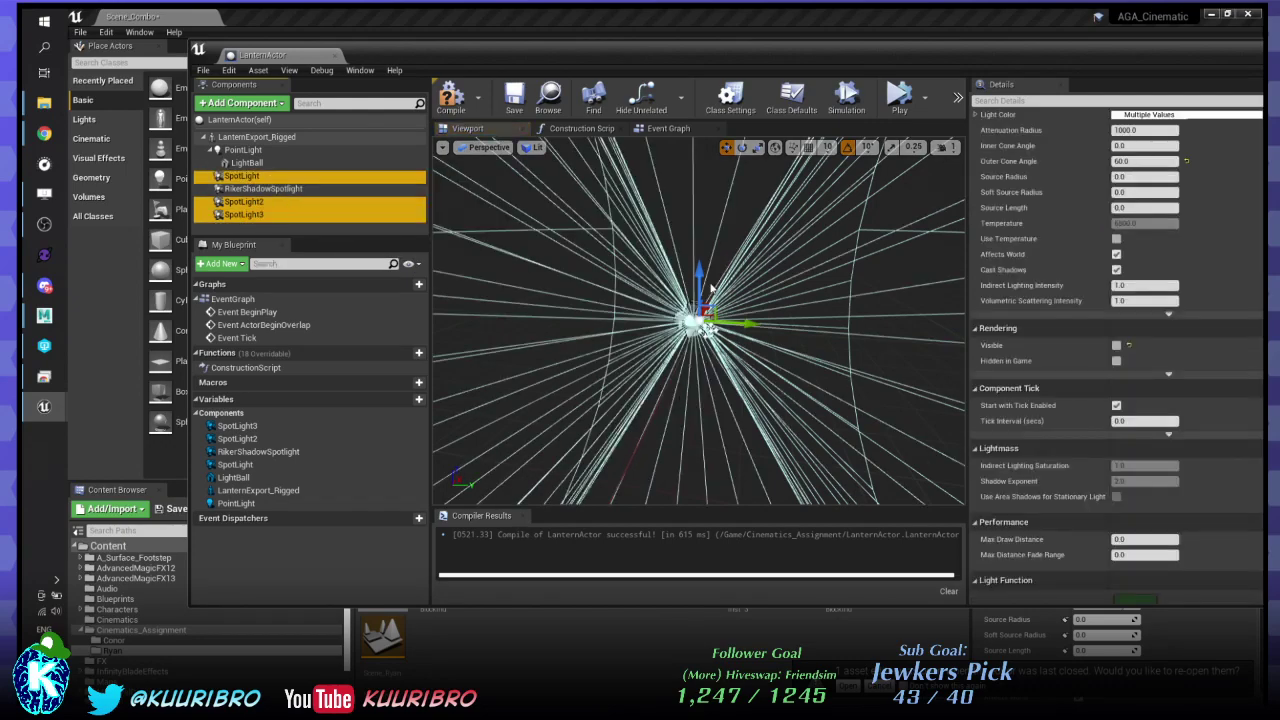
pyautogui.moveTo(702, 268); pyautogui.dragTo(696, 205, button='right')
pyautogui.moveTo(711, 443); pyautogui.dragTo(760, 384, button='right')
pyautogui.hotkey('ctrl', 'z')
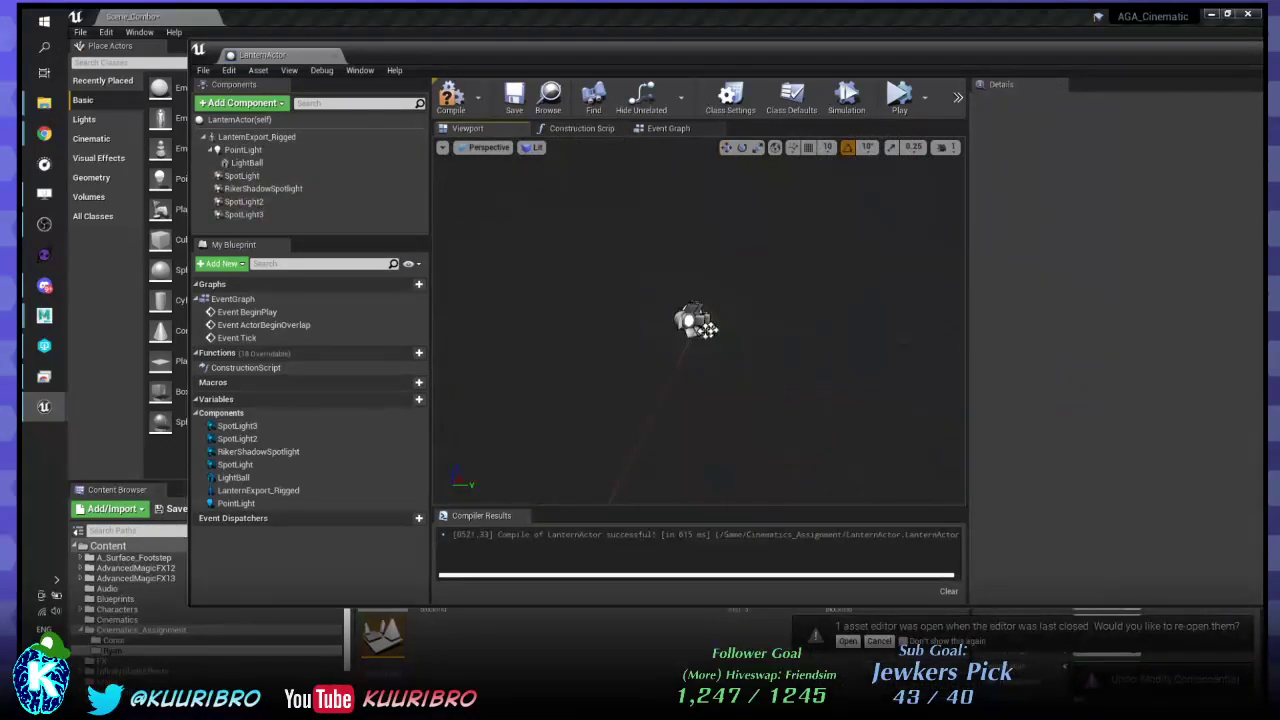
pyautogui.moveTo(740, 330); pyautogui.dragTo(595, 347, button='right')
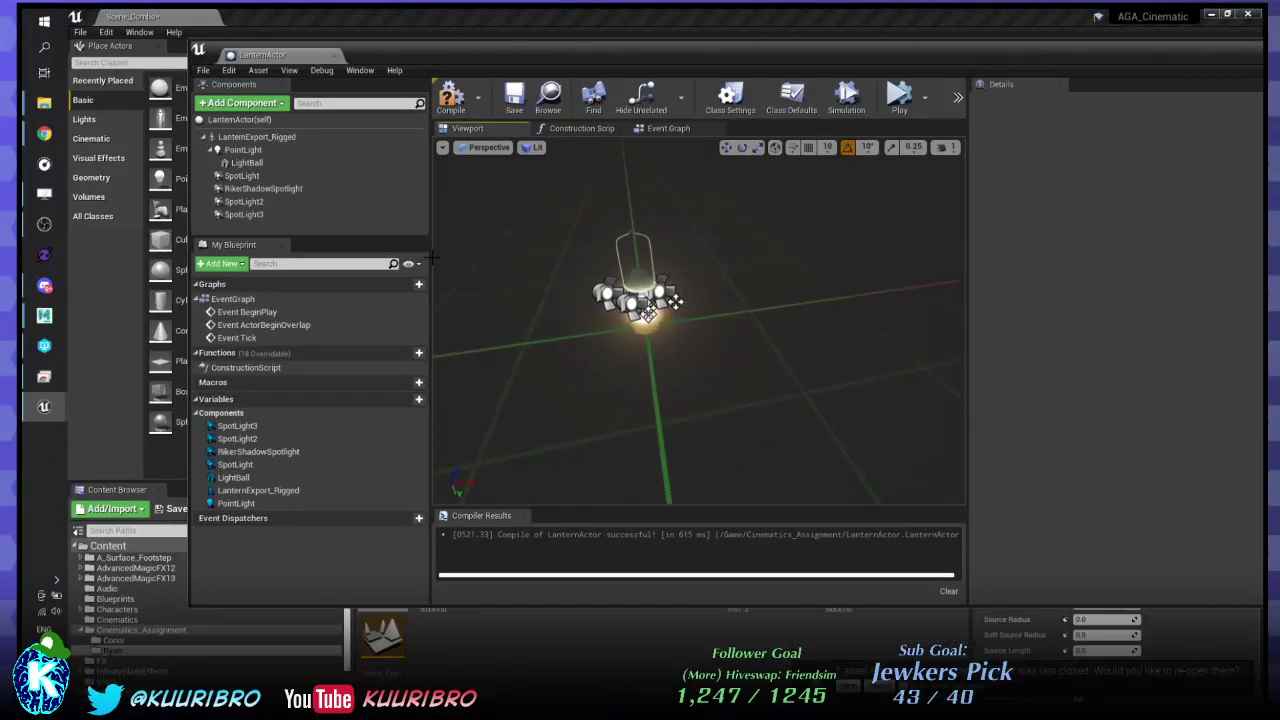
# - Select all three spotlights again, orbit around the lantern, and undo the component change
pyautogui.click(252, 215)
pyautogui.keyDown('ctrl'); pyautogui.click(244, 202); pyautogui.keyUp('ctrl')
pyautogui.keyDown('ctrl'); pyautogui.click(242, 176); pyautogui.keyUp('ctrl')
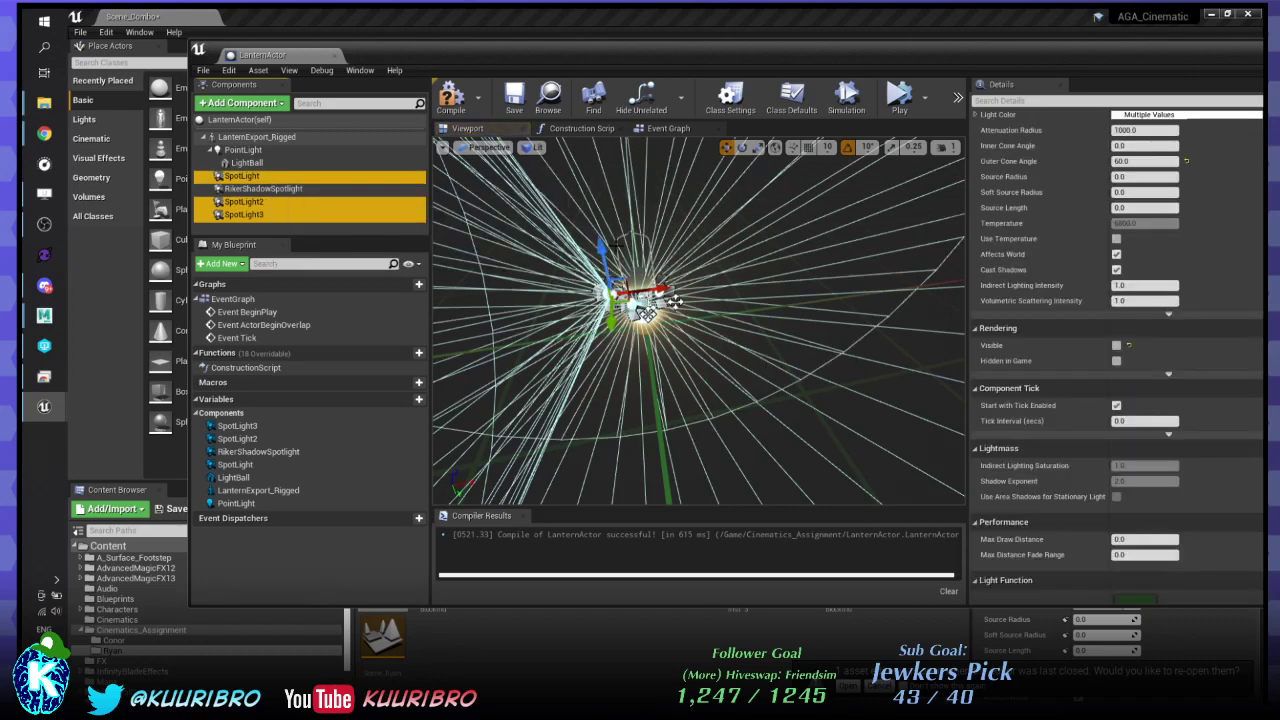
pyautogui.moveTo(676, 302); pyautogui.dragTo(770, 399, button='right')
pyautogui.click(726, 372)
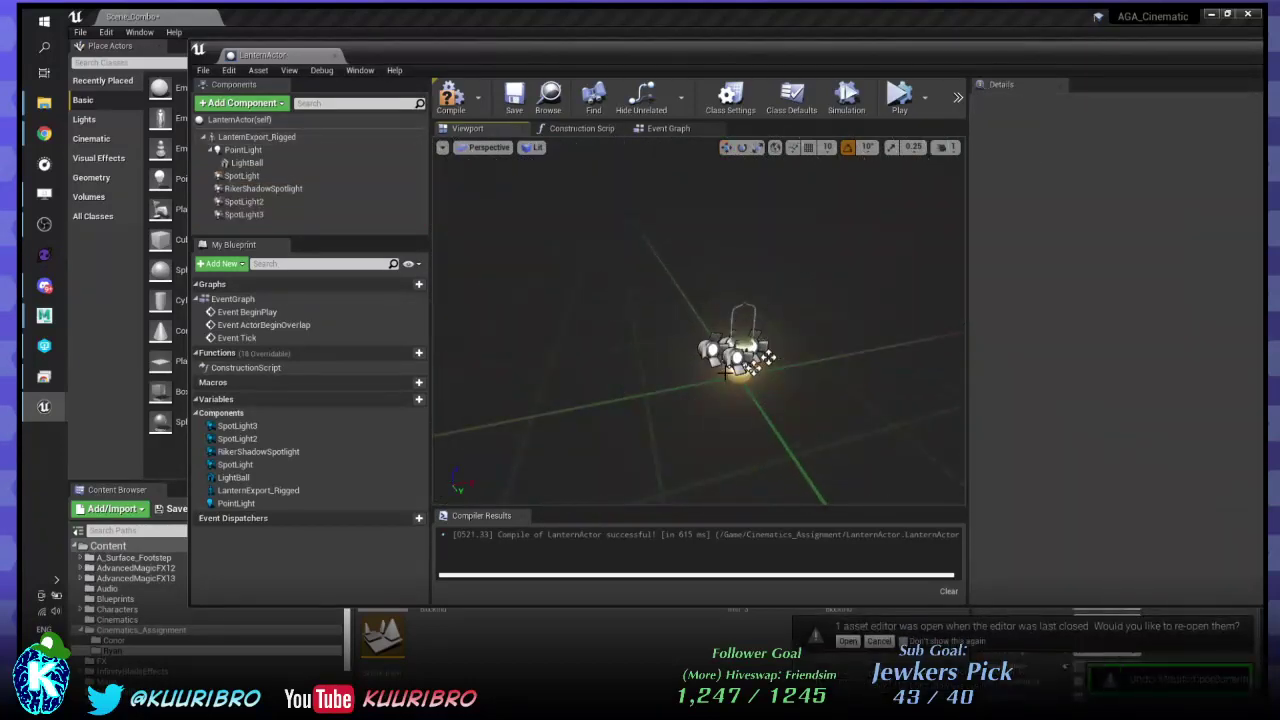
pyautogui.moveTo(591, 247); pyautogui.dragTo(620, 247, button='right')
pyautogui.click(295, 201)
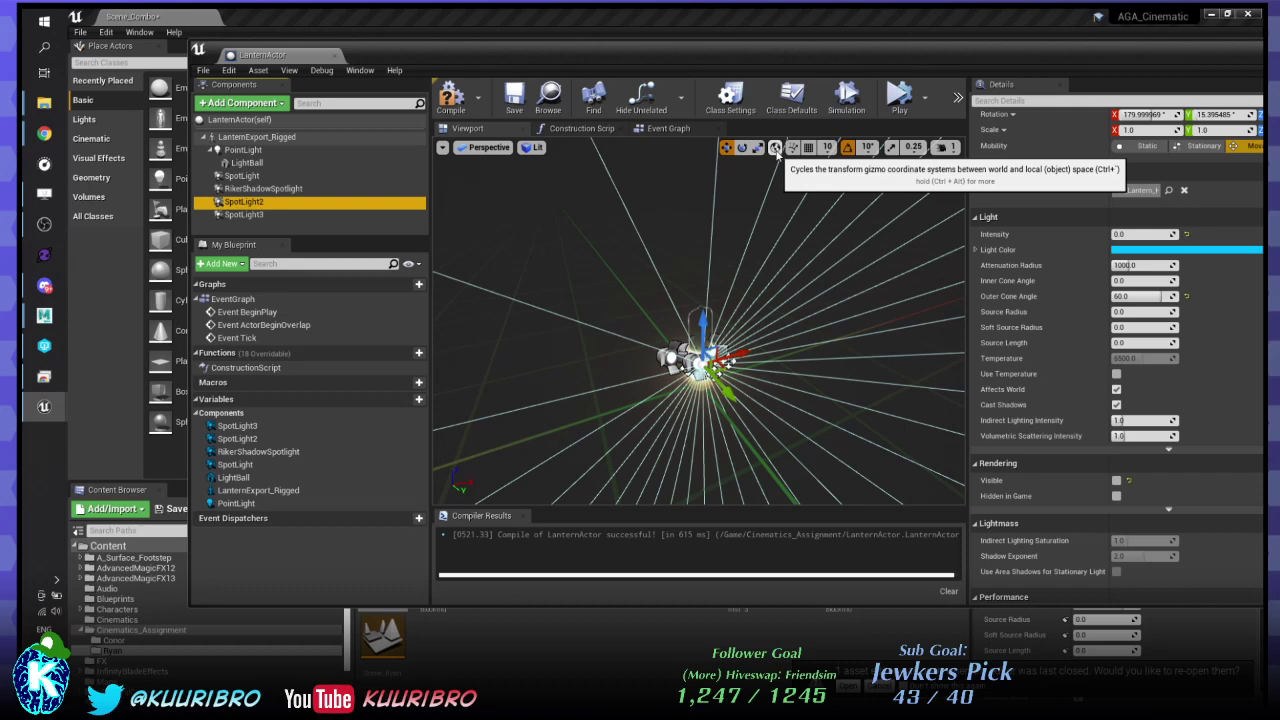
pyautogui.click(244, 214)
pyautogui.keyDown('ctrl'); pyautogui.click(244, 201); pyautogui.keyUp('ctrl')
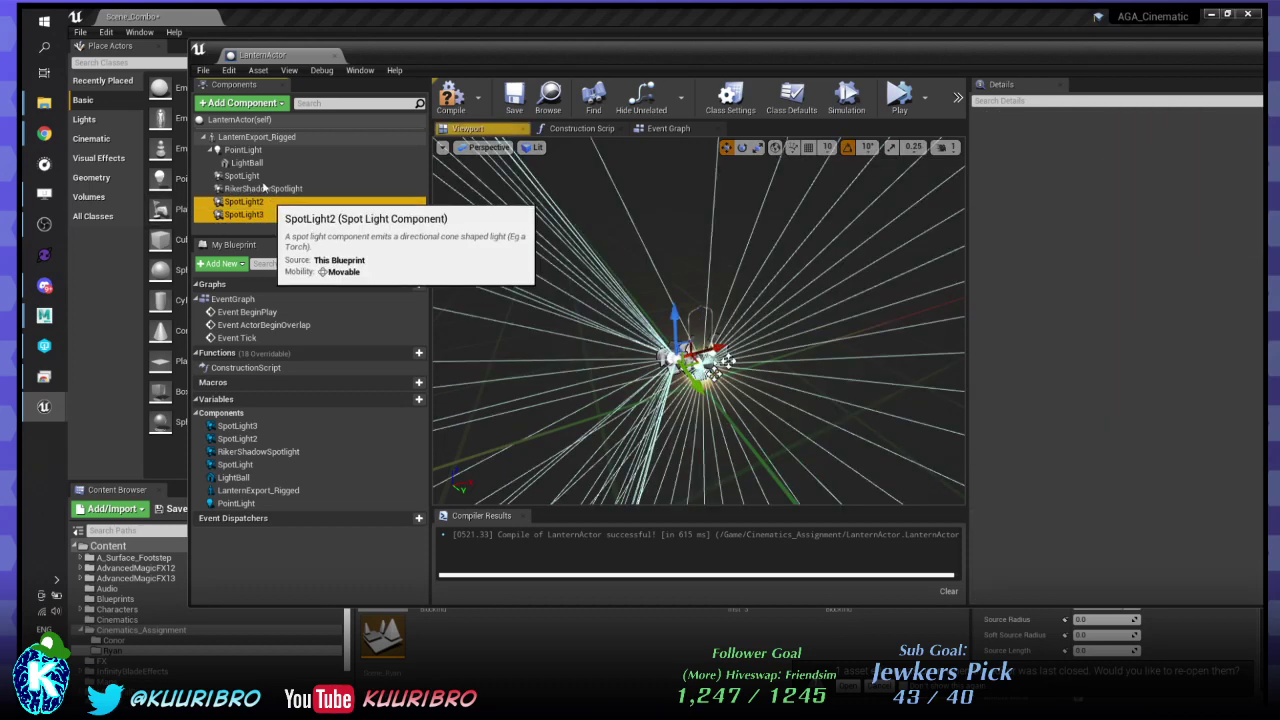
pyautogui.hotkey('ctrl', 'z')
pyautogui.hotkey('ctrl', 'z')
pyautogui.hotkey('ctrl', 'z')
pyautogui.hotkey('ctrl', 'z')
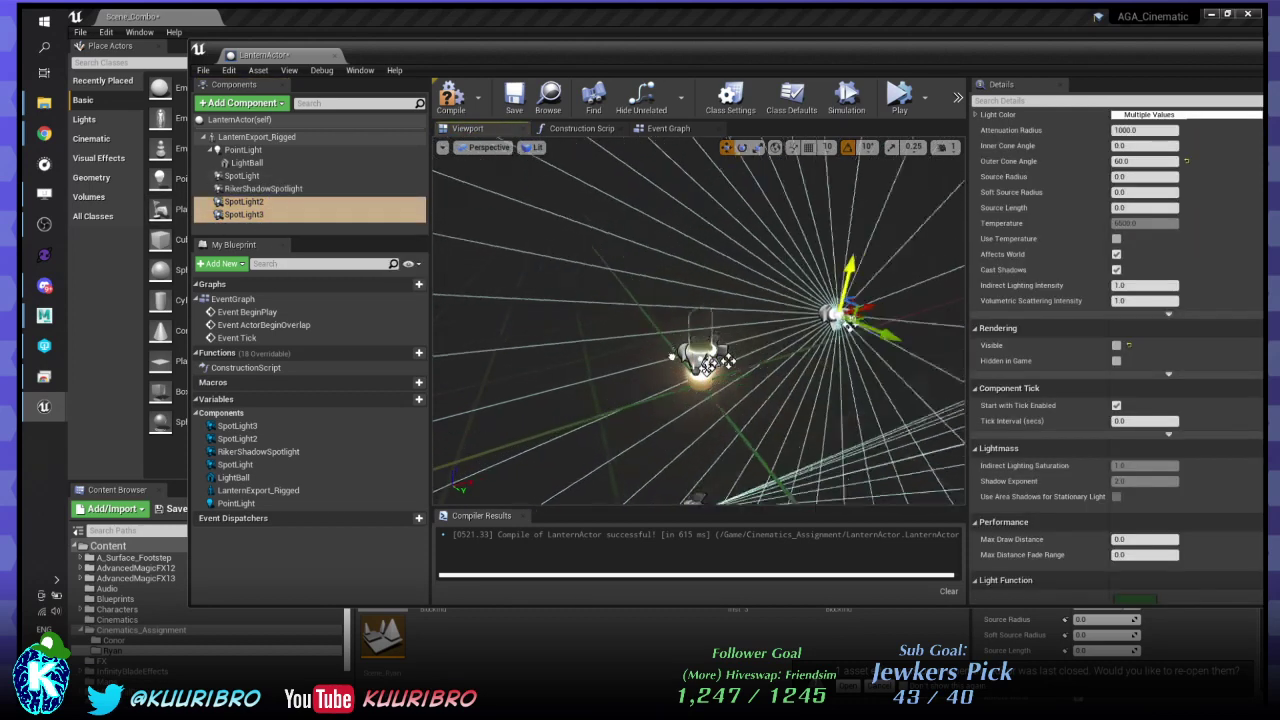
# - Trial-move SpotLight straight down and undo it, then fly closer and select SpotLight2
pyautogui.click(257, 178)
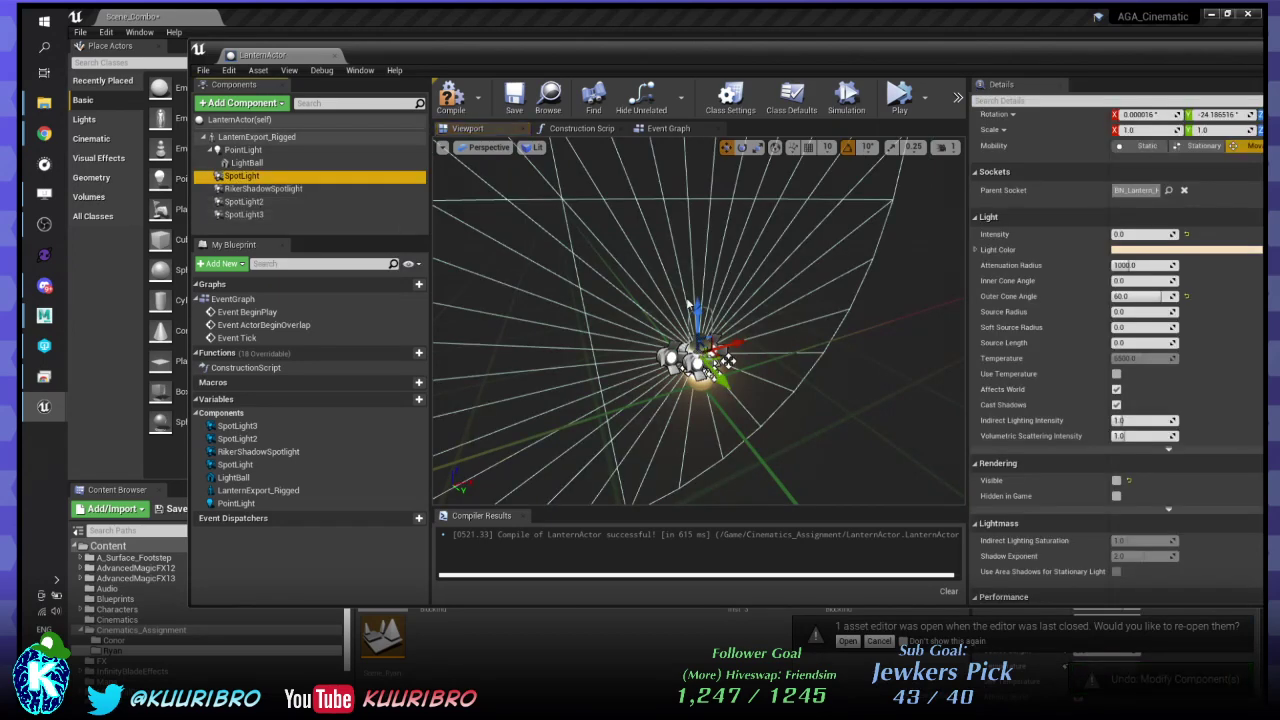
pyautogui.moveTo(697, 306); pyautogui.dragTo(691, 409)
pyautogui.hotkey('ctrl', 'z')
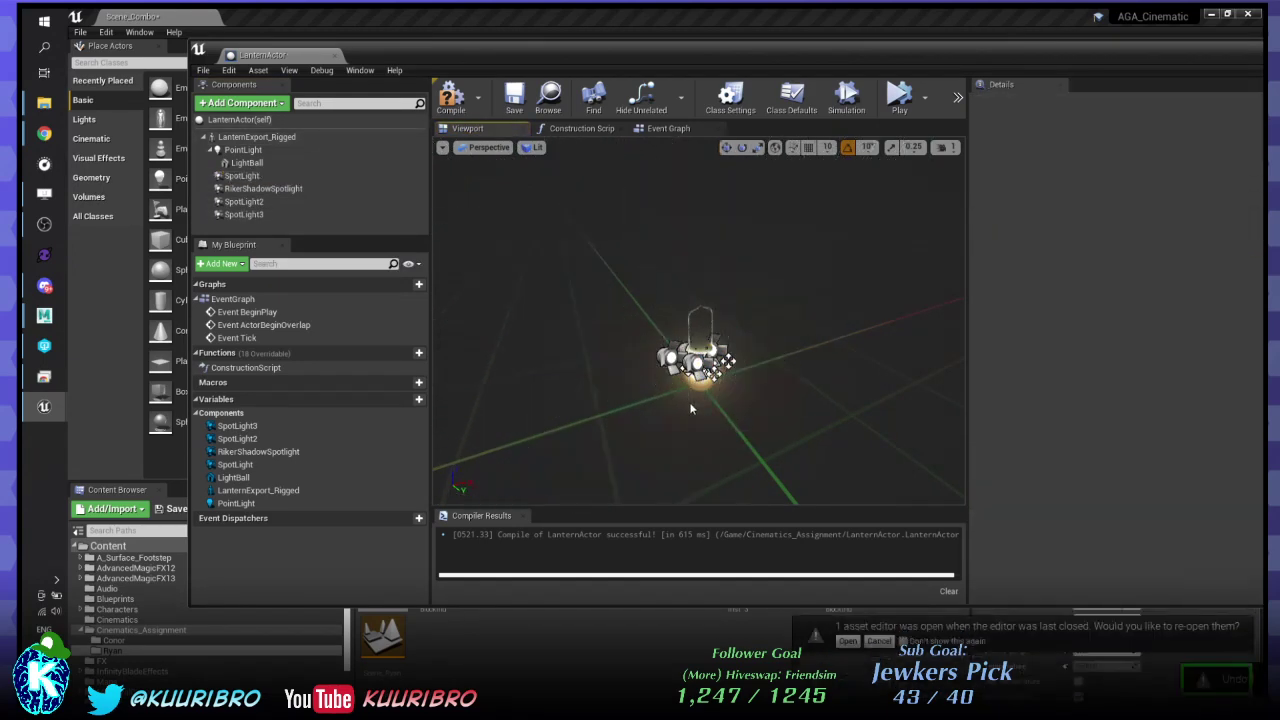
pyautogui.press('w')
pyautogui.moveTo(698, 320); pyautogui.dragTo(862, 366, button='right')
pyautogui.press('s')
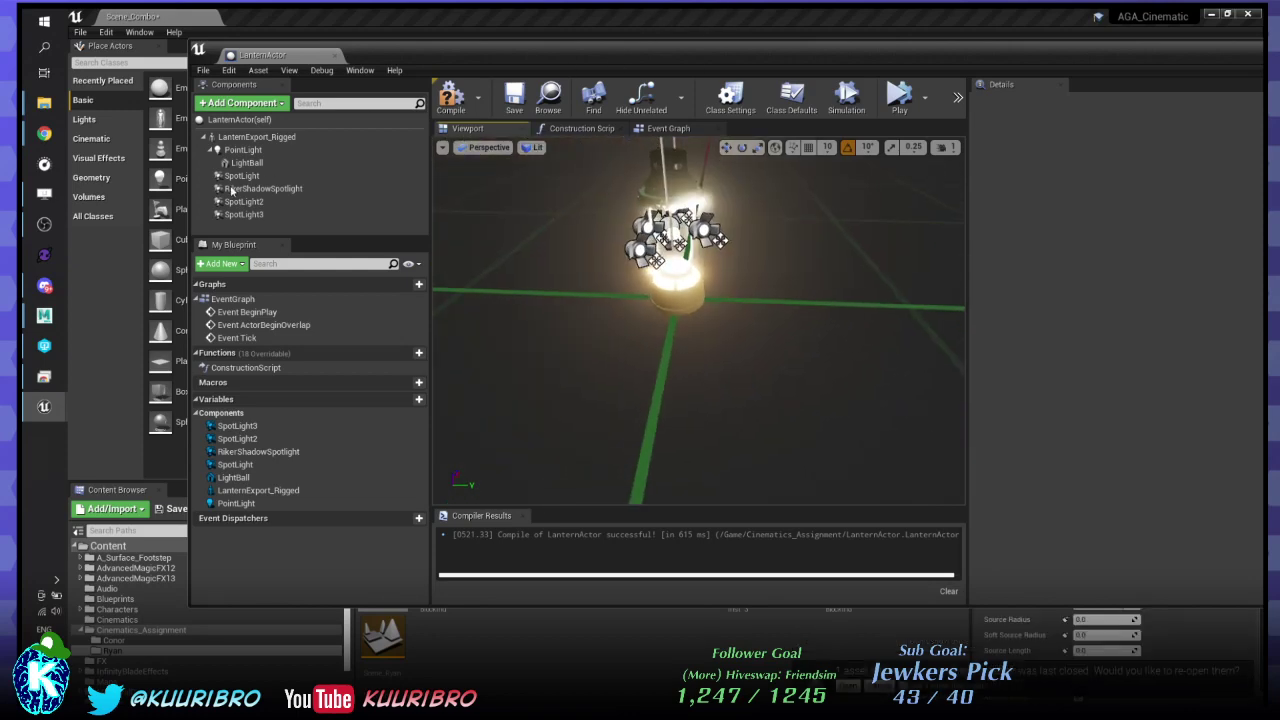
pyautogui.click(238, 201)
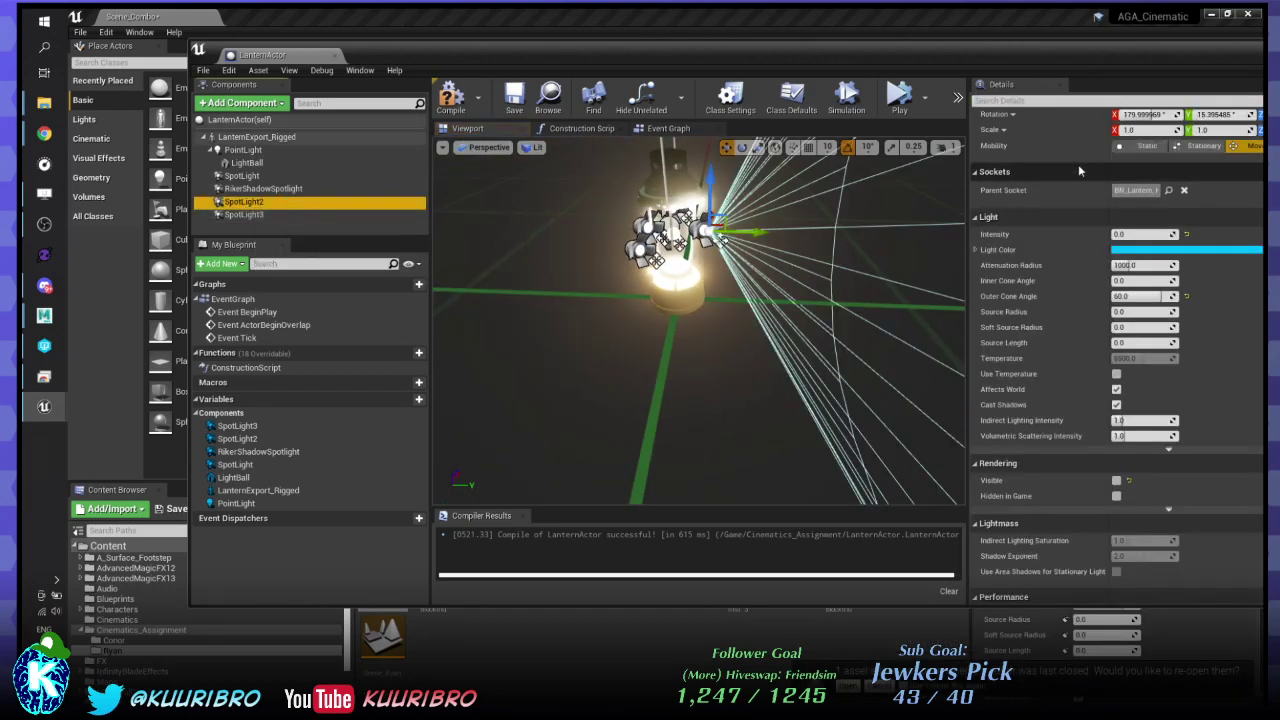
pyautogui.scroll(3, 1078, 164)
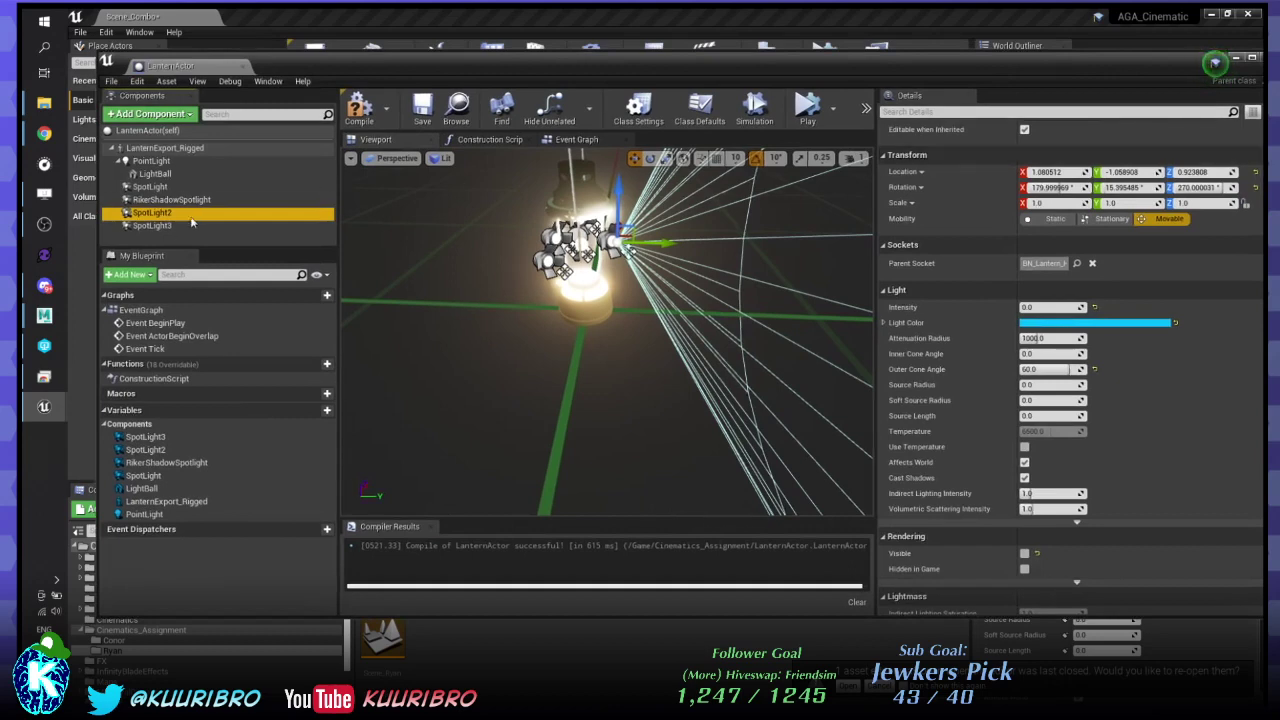
# - Select SpotLight, SpotLight2 and SpotLight3 and set their Location Z to -1000
pyautogui.click(190, 225)
pyautogui.click(148, 187)
pyautogui.press('Up')
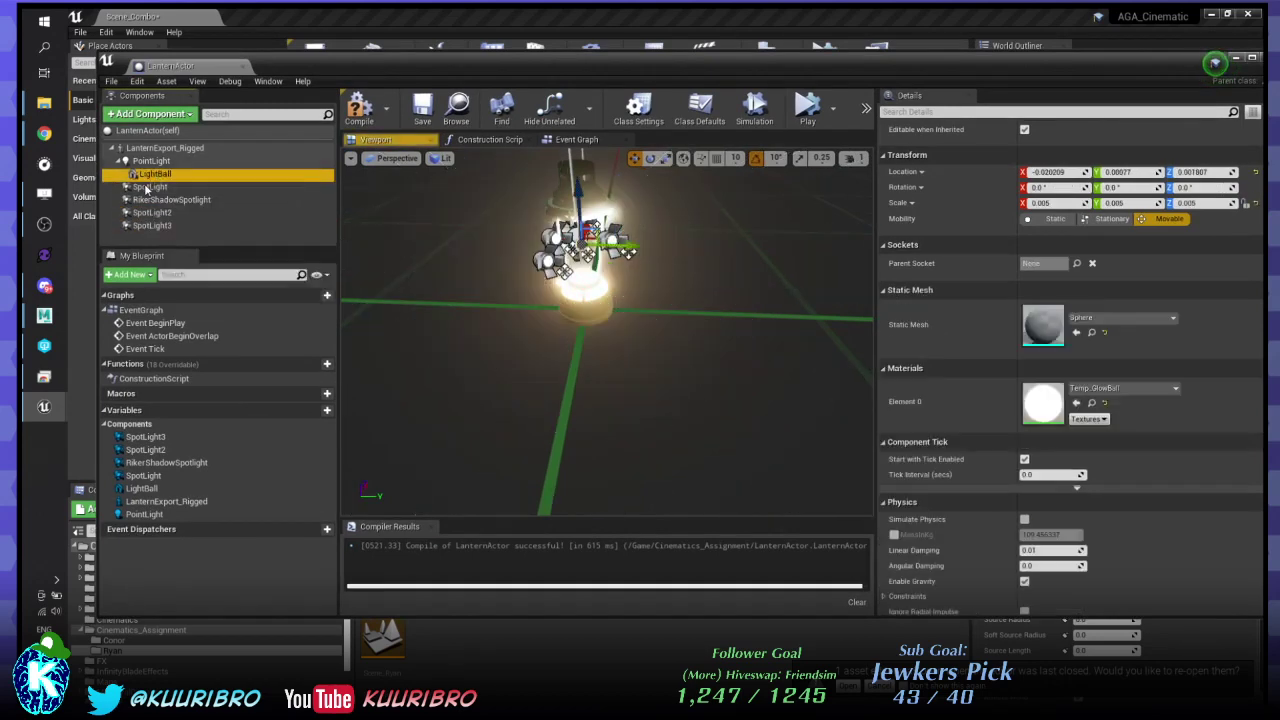
pyautogui.click(148, 187)
pyautogui.keyDown('ctrl'); pyautogui.click(152, 212); pyautogui.keyUp('ctrl')
pyautogui.keyDown('ctrl'); pyautogui.click(152, 225); pyautogui.keyUp('ctrl')
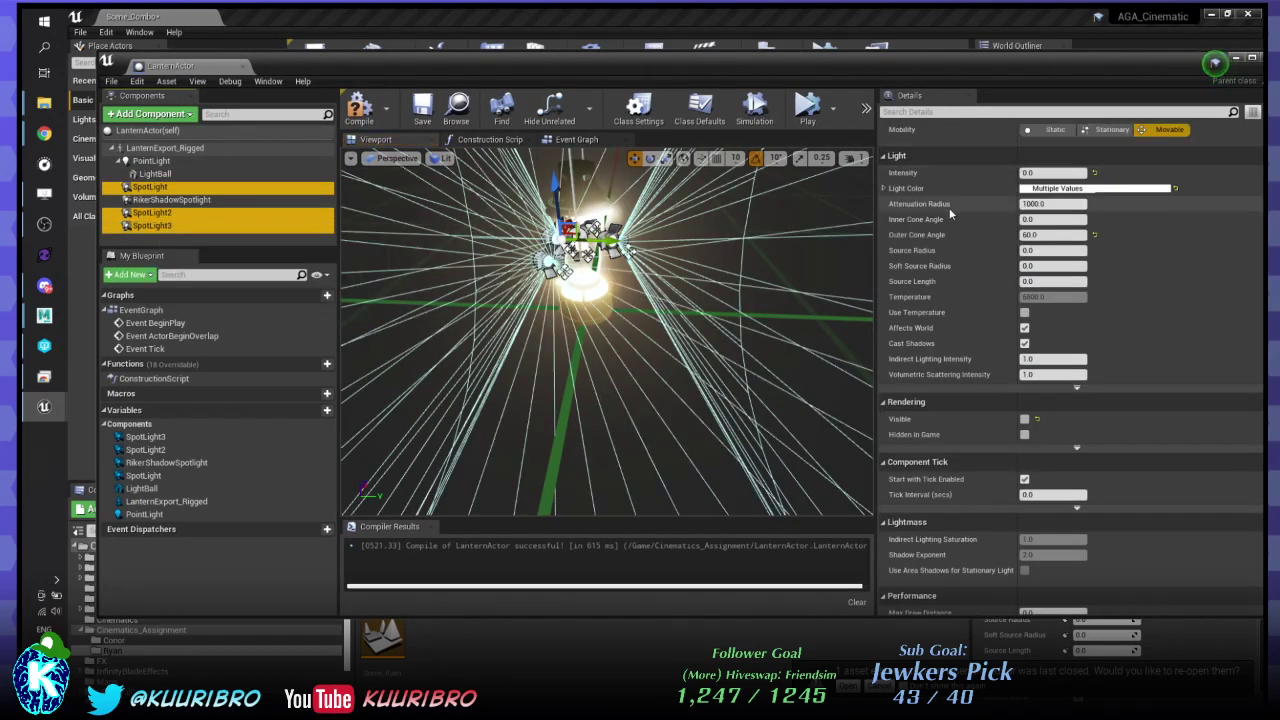
pyautogui.scroll(2, 951, 213)
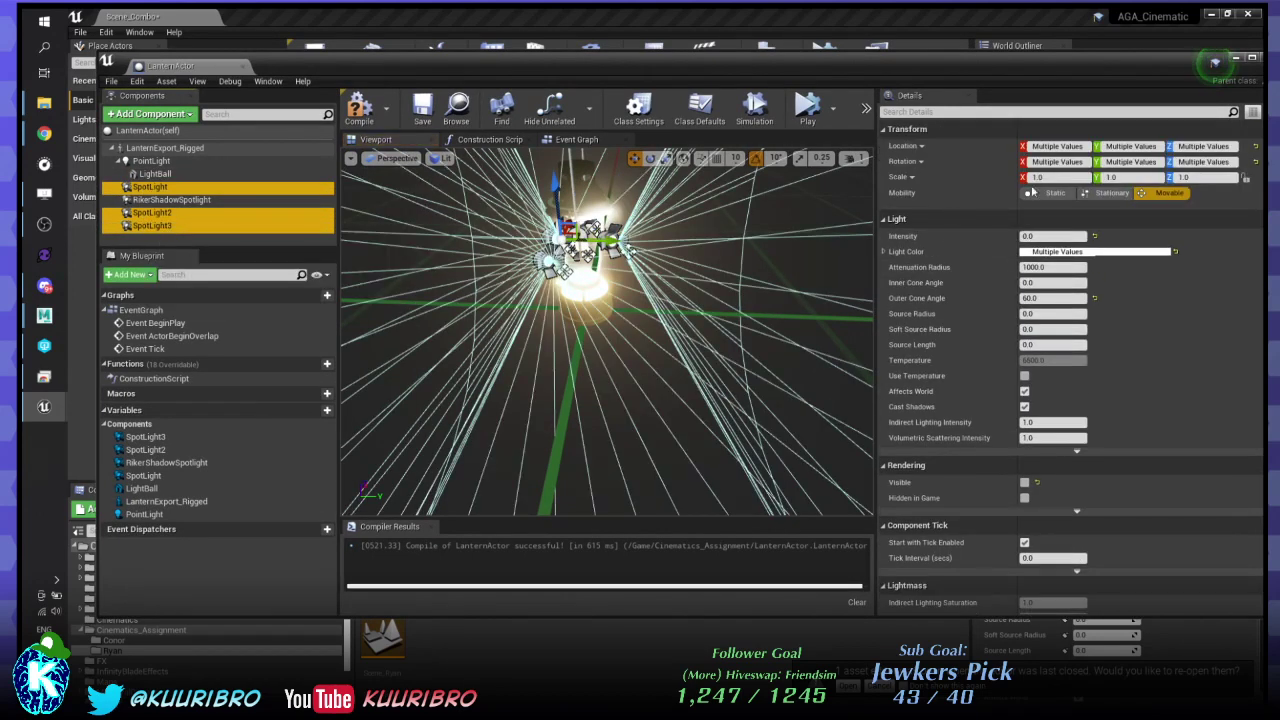
pyautogui.click(1180, 147)
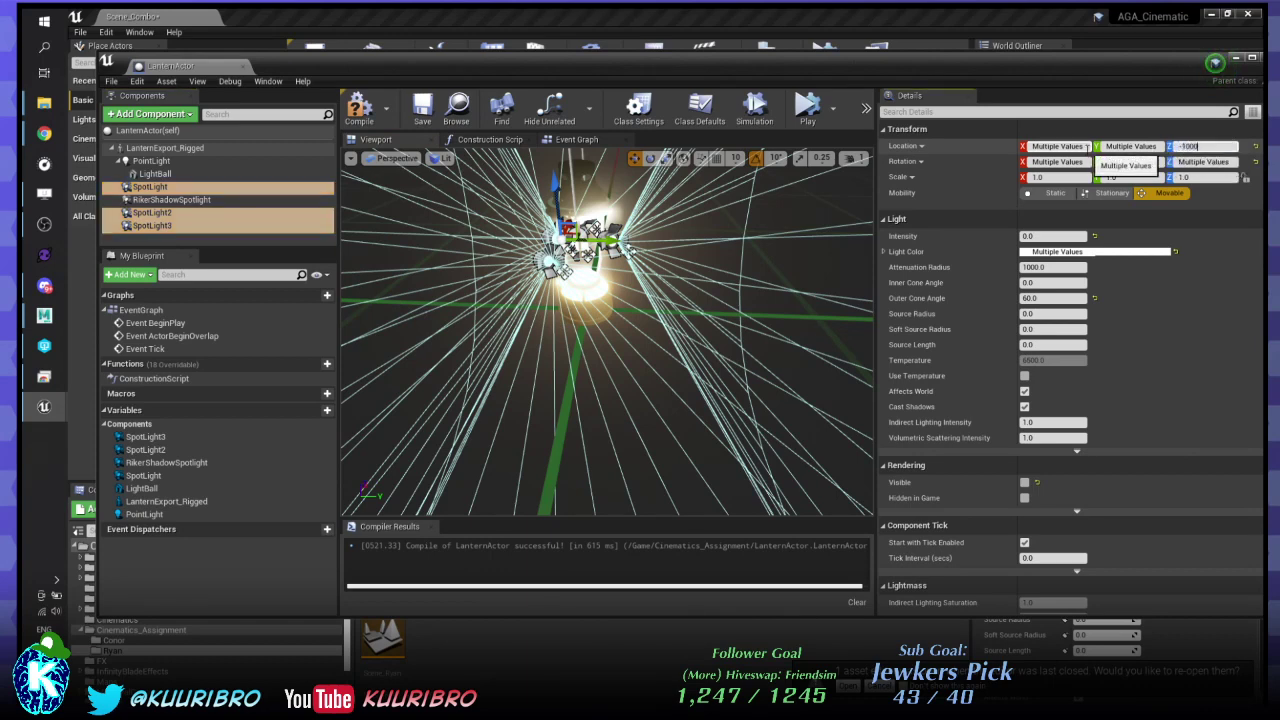
pyautogui.write('-1000')
pyautogui.press('Return')
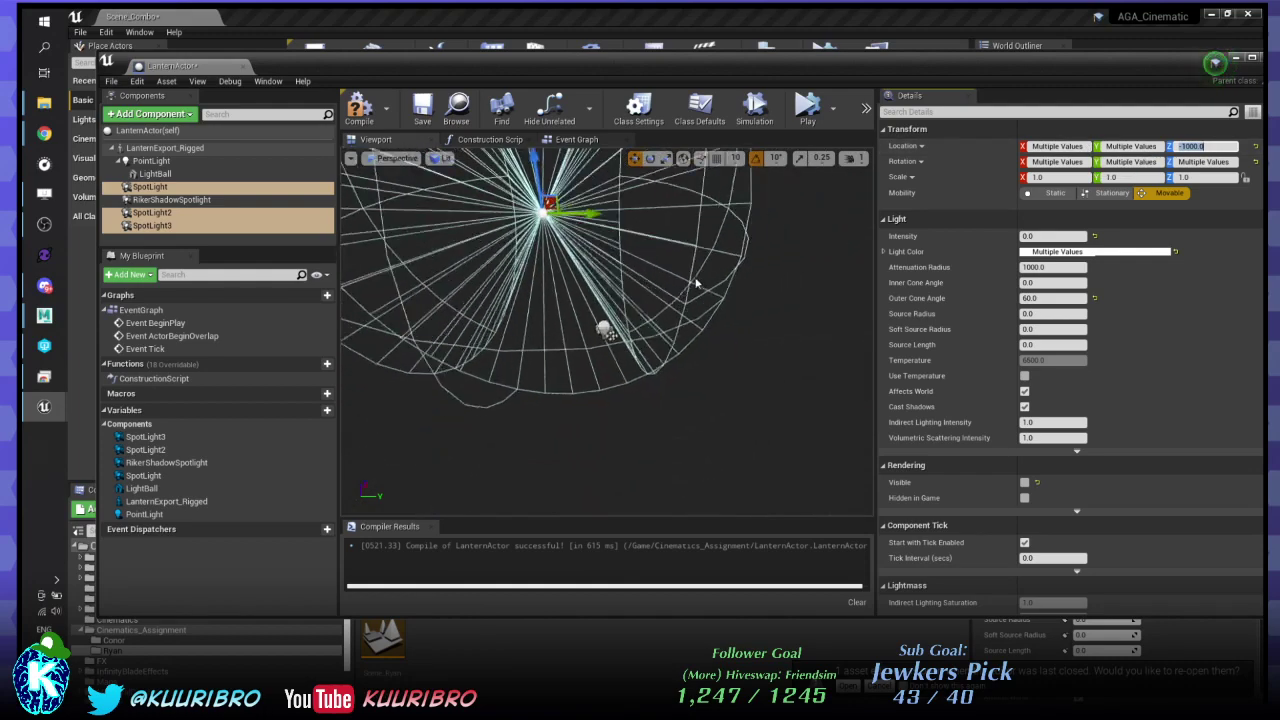
# - Trial-move SpotLight3 and undo it, then select SpotLight3, SpotLight2 and SpotLight together
pyautogui.click(698, 283)
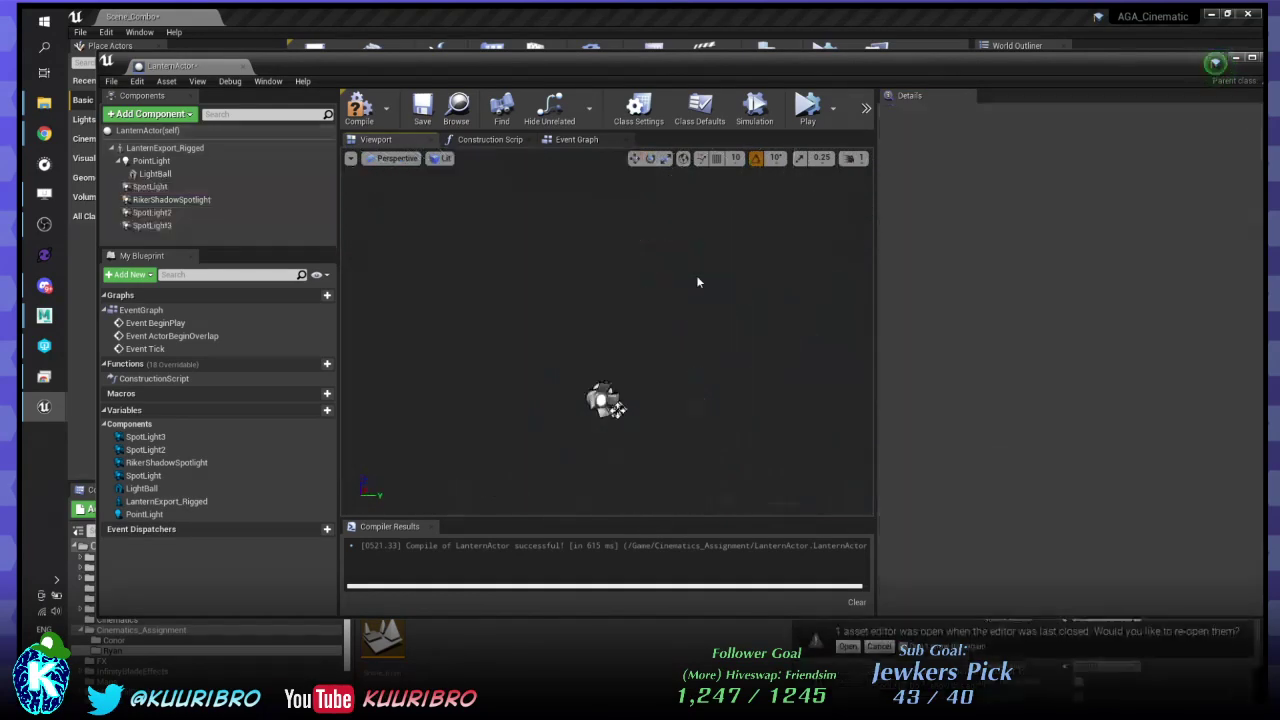
pyautogui.click(165, 200)
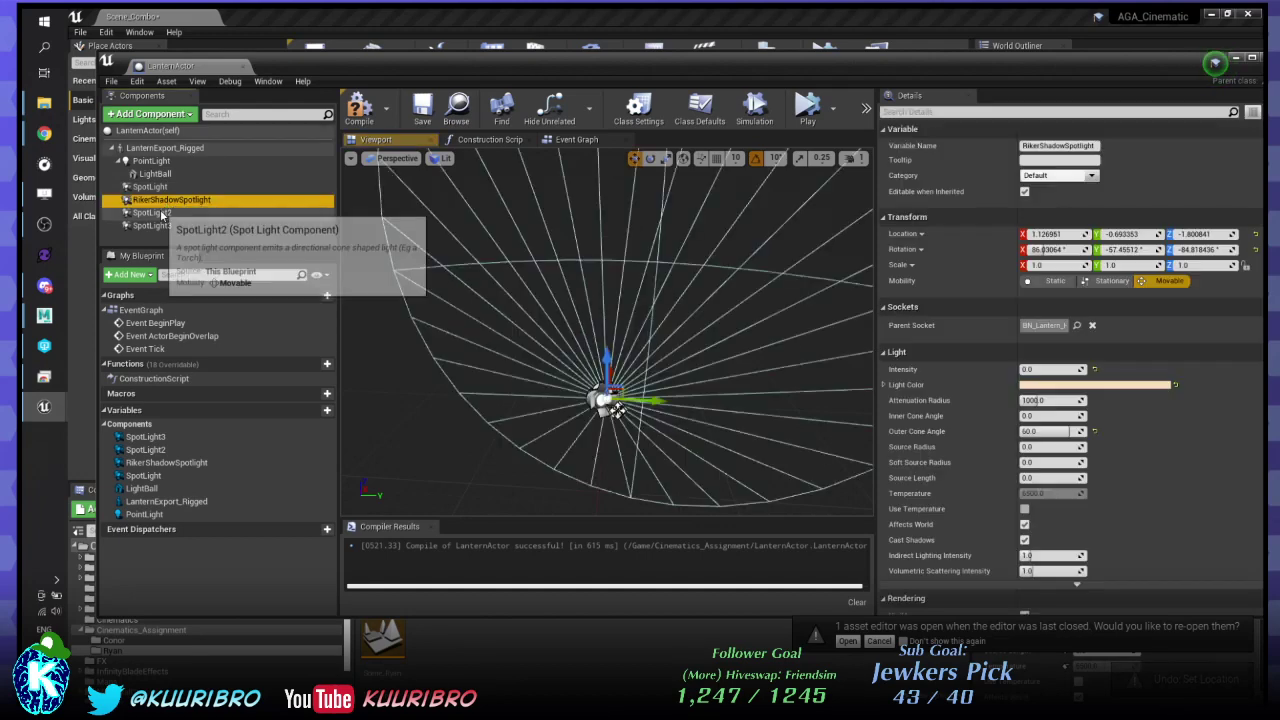
pyautogui.click(152, 225)
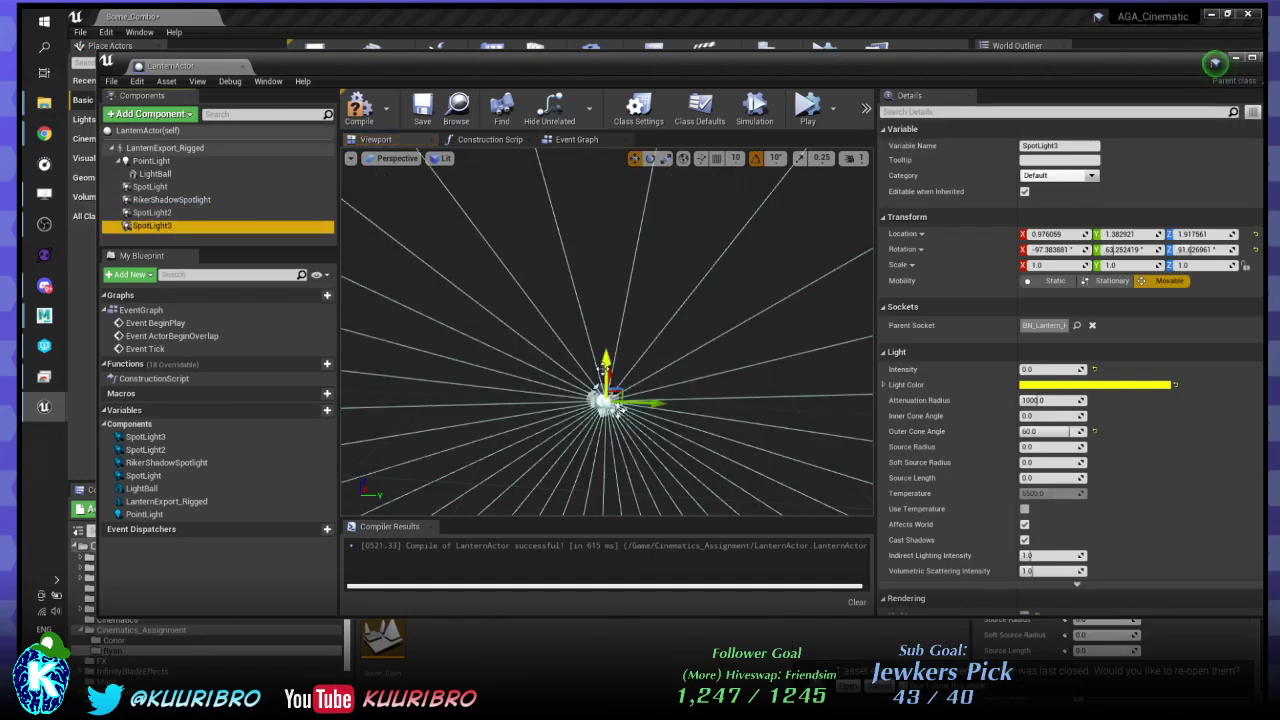
pyautogui.moveTo(604, 366); pyautogui.dragTo(606, 462)
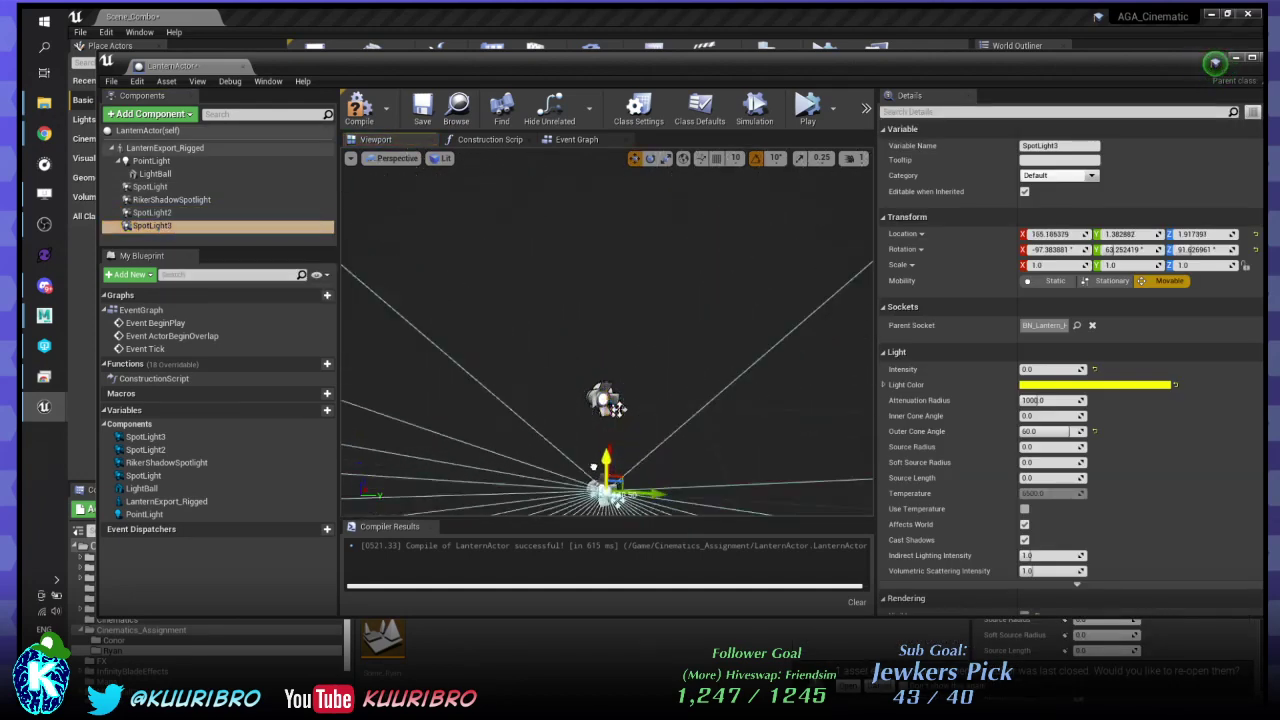
pyautogui.moveTo(617, 407); pyautogui.dragTo(660, 390)
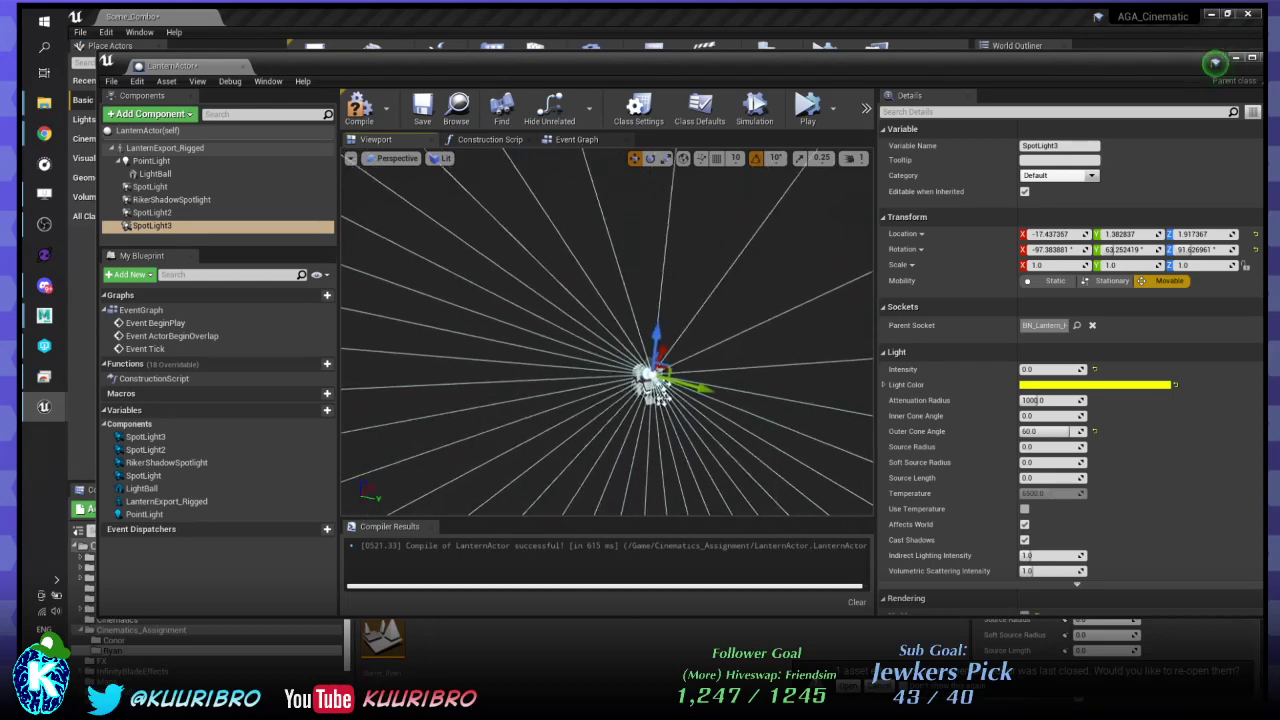
pyautogui.moveTo(660, 390); pyautogui.dragTo(536, 375, button='right')
pyautogui.hotkey('ctrl', 'z')
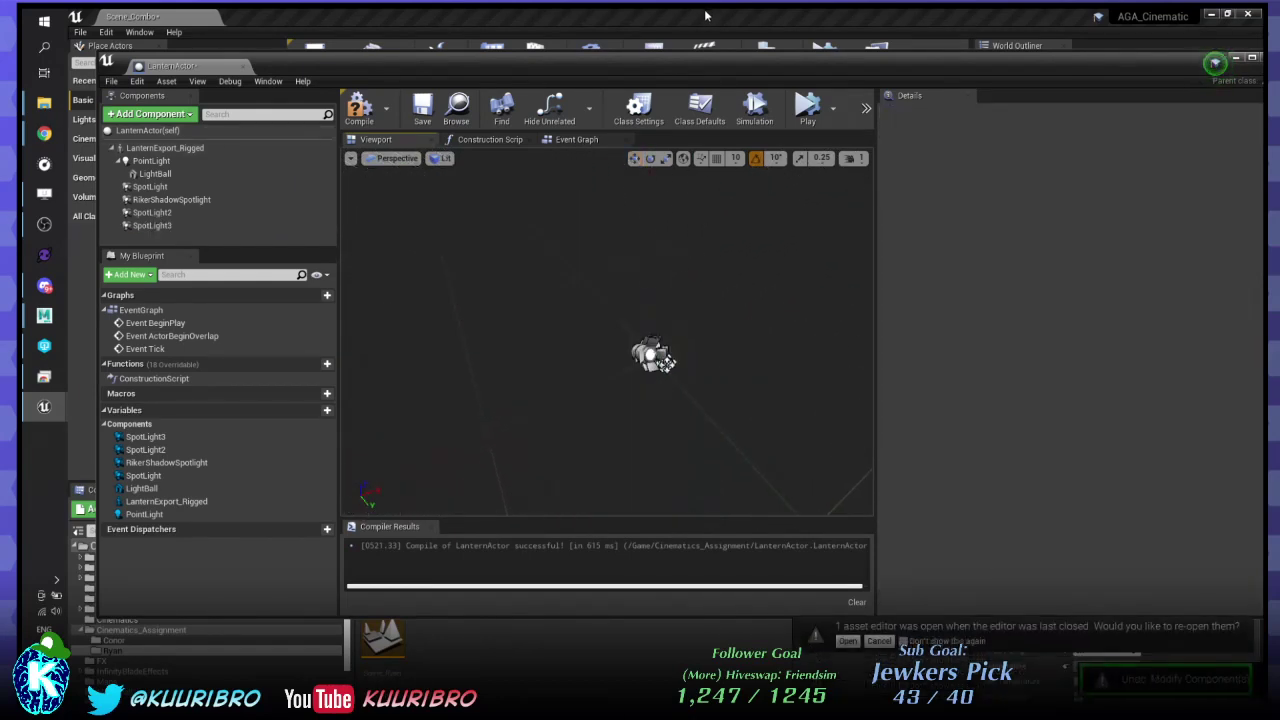
pyautogui.click(168, 226)
pyautogui.keyDown('ctrl'); pyautogui.click(152, 213); pyautogui.keyUp('ctrl')
pyautogui.keyDown('ctrl'); pyautogui.click(150, 187); pyautogui.keyUp('ctrl')
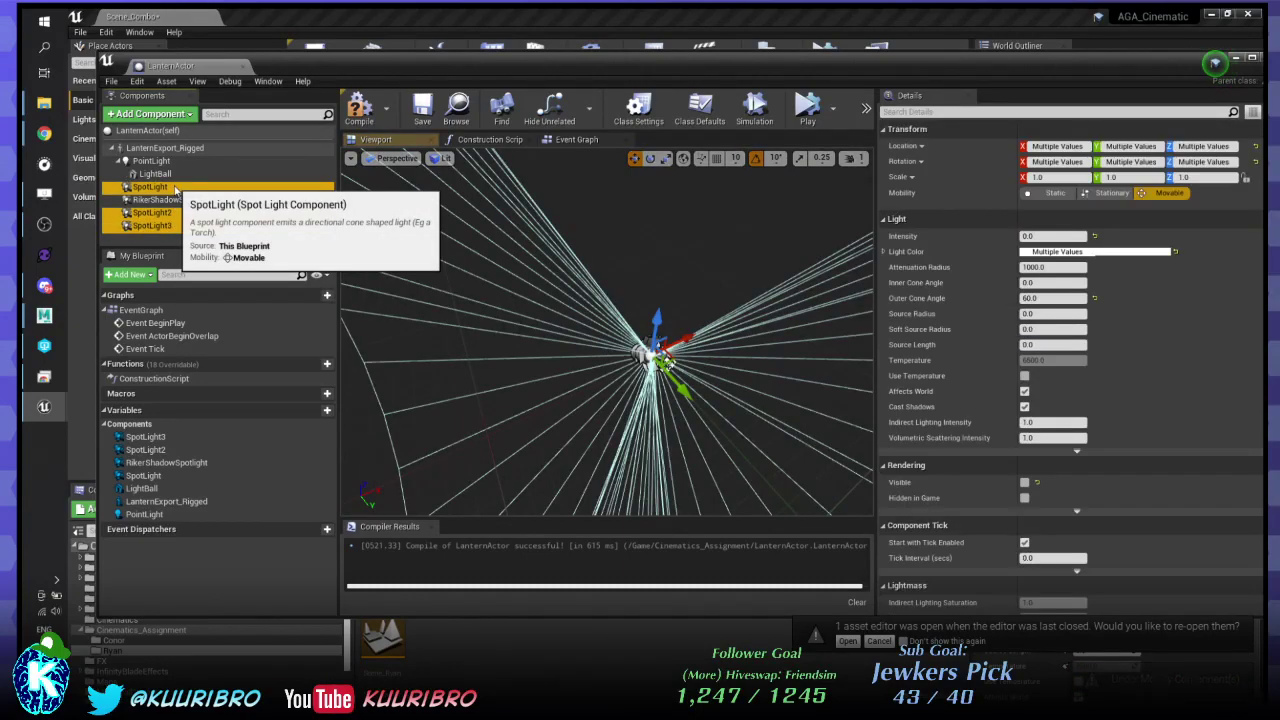
# - Delete SpotLight, SpotLight2 and SpotLight3, compile LanternActor, and return to the Scene_Combo level
pyautogui.moveTo(668, 366); pyautogui.dragTo(632, 336, button='right')
pyautogui.moveTo(668, 340); pyautogui.dragTo(657, 363, button='right')
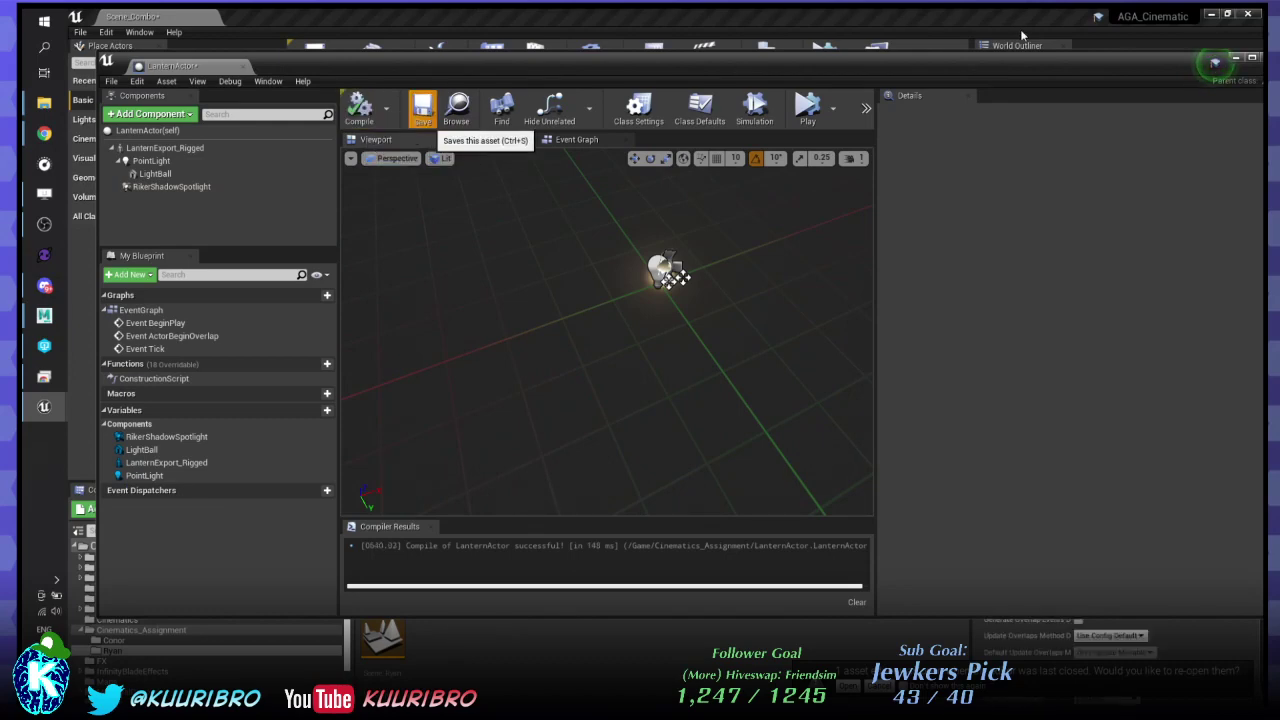
pyautogui.moveTo(1005, 70); pyautogui.dragTo(965, 94)
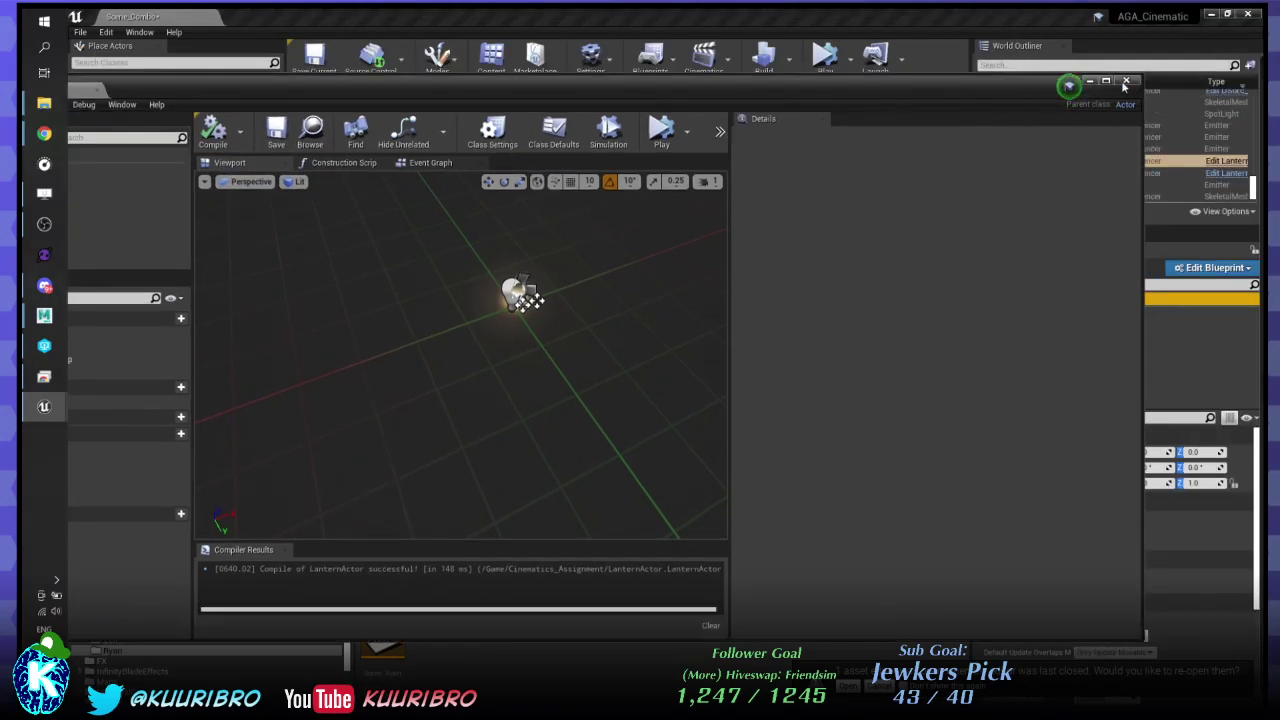
pyautogui.hotkey('alt', 'Tab')
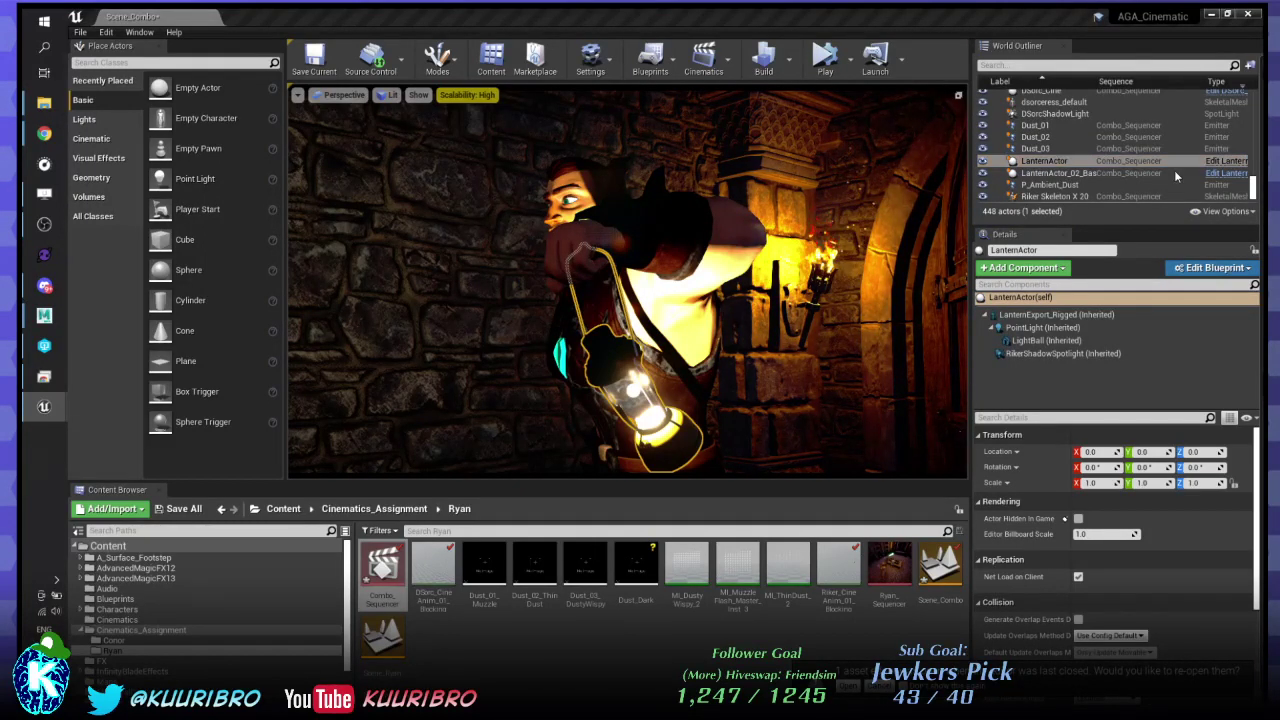
# - In LanternActor's Viewport, nudge RikerShadowSpotlight to about 1.54486, -0.853592, -2.069939
pyautogui.click(1234, 163)
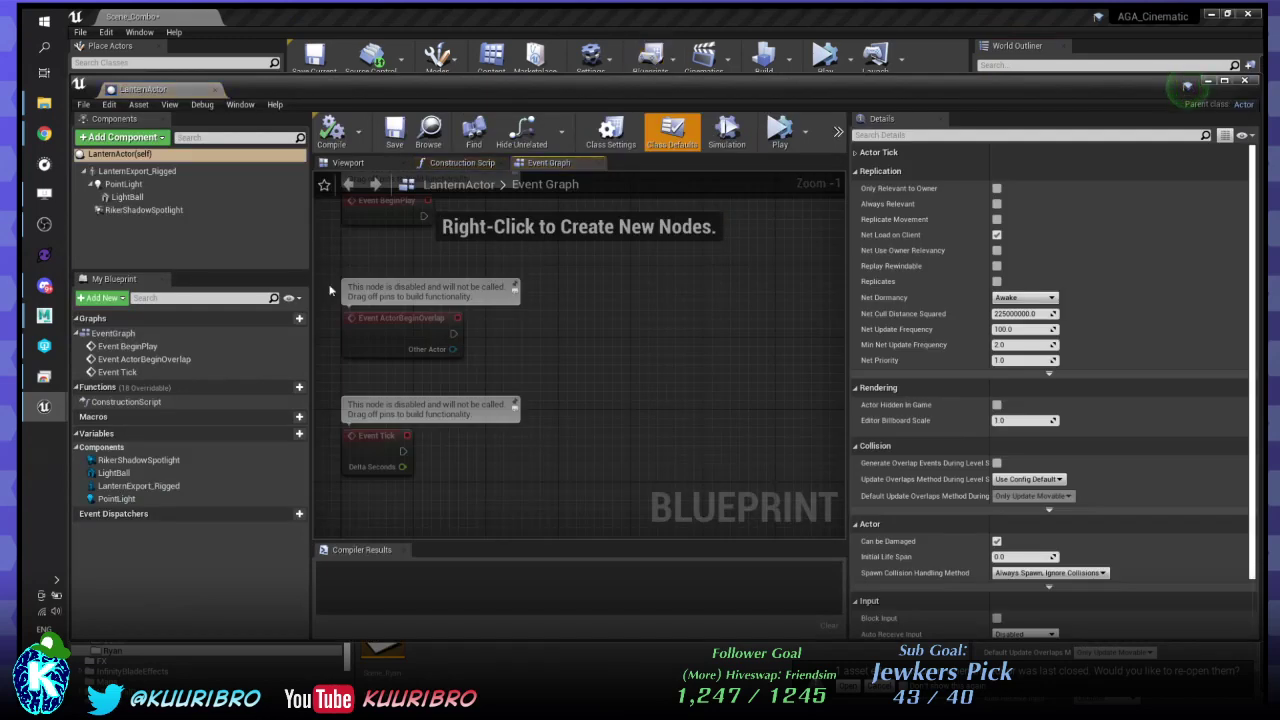
pyautogui.click(350, 165)
pyautogui.click(130, 197)
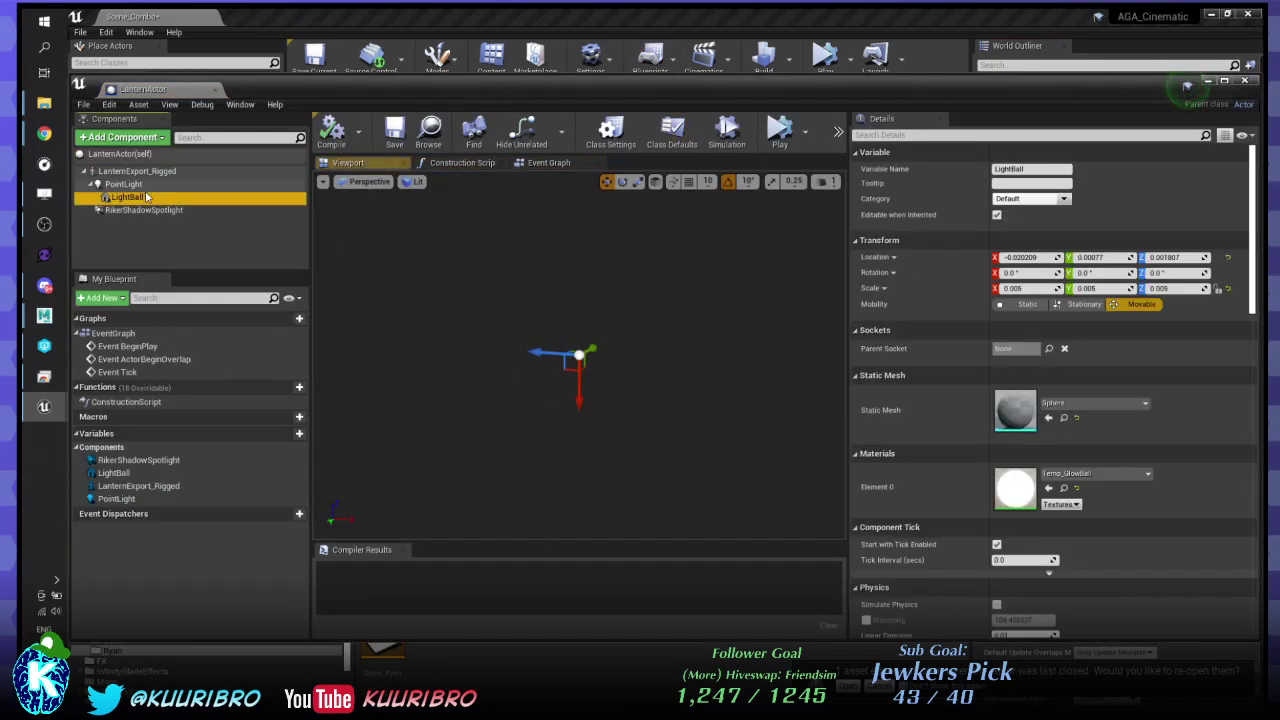
pyautogui.click(144, 210)
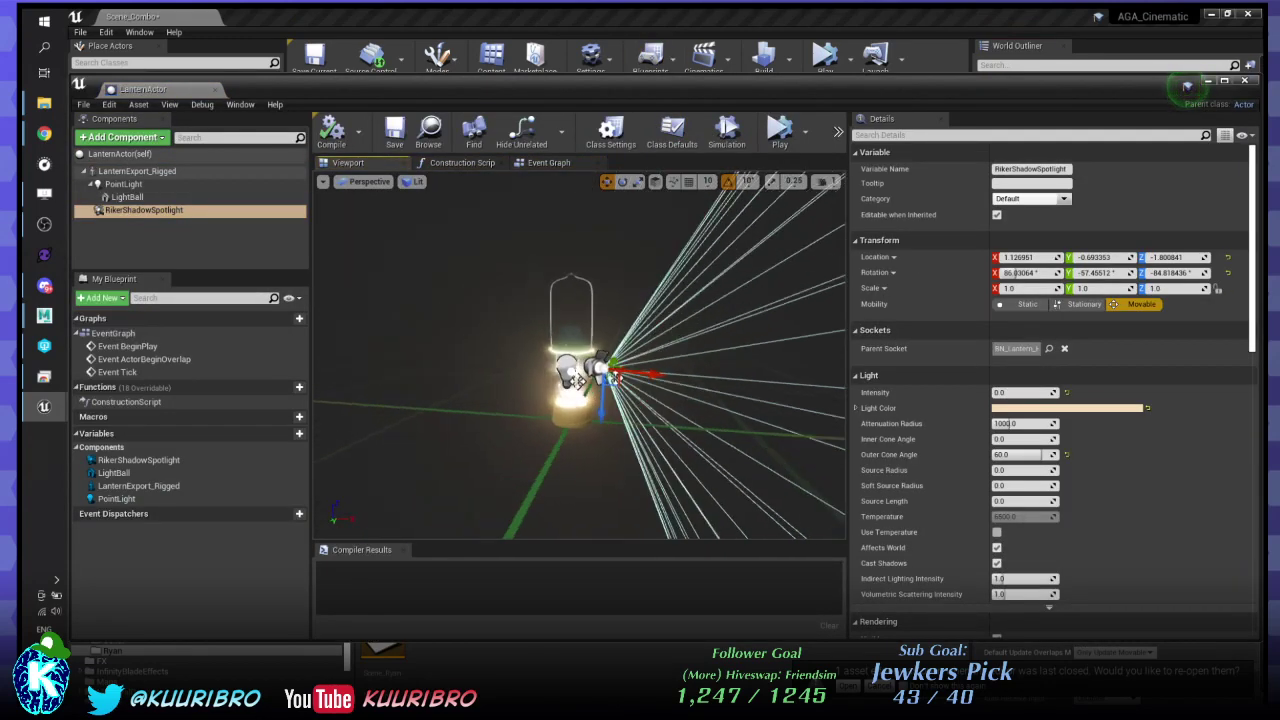
pyautogui.keyDown('alt'); pyautogui.moveTo(611, 342); pyautogui.dragTo(647, 304); pyautogui.keyUp('alt')
pyautogui.moveTo(647, 304)
pyautogui.mouseDown(button='right')
pyautogui.moveTo(662, 300)
pyautogui.moveTo(640, 310)
pyautogui.mouseUp(button='right')
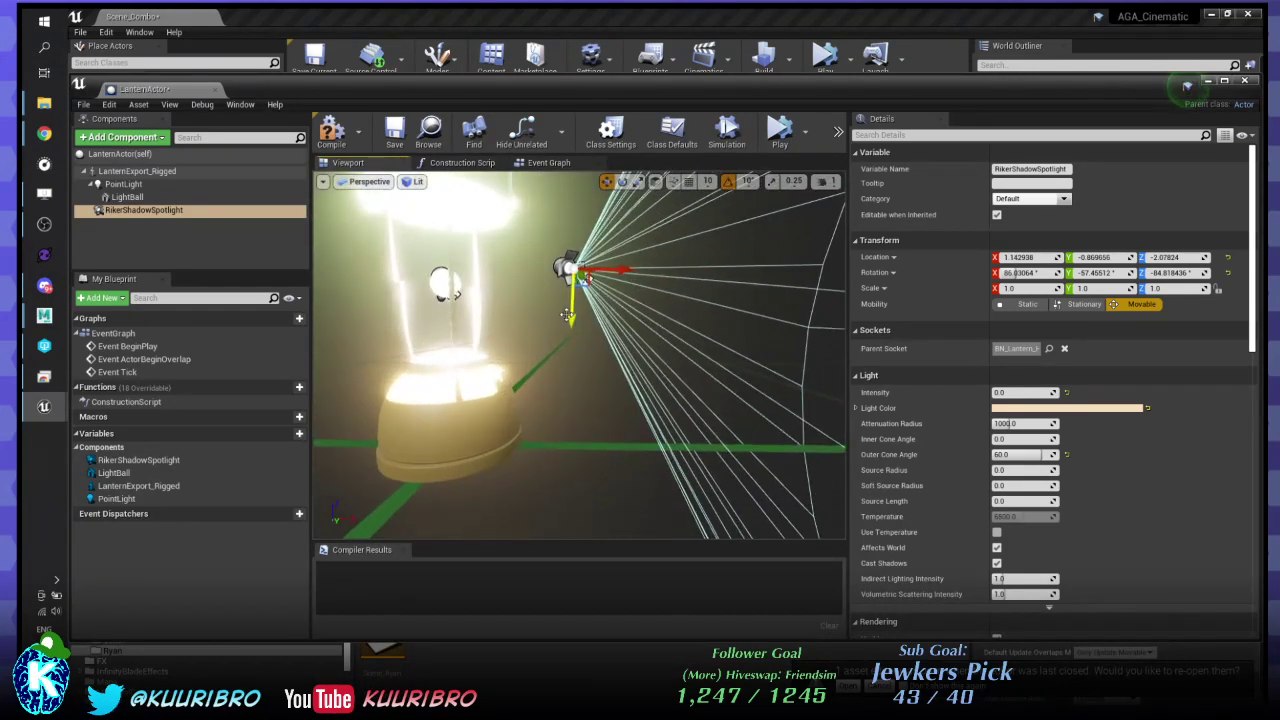
pyautogui.moveTo(570, 322); pyautogui.dragTo(557, 343)
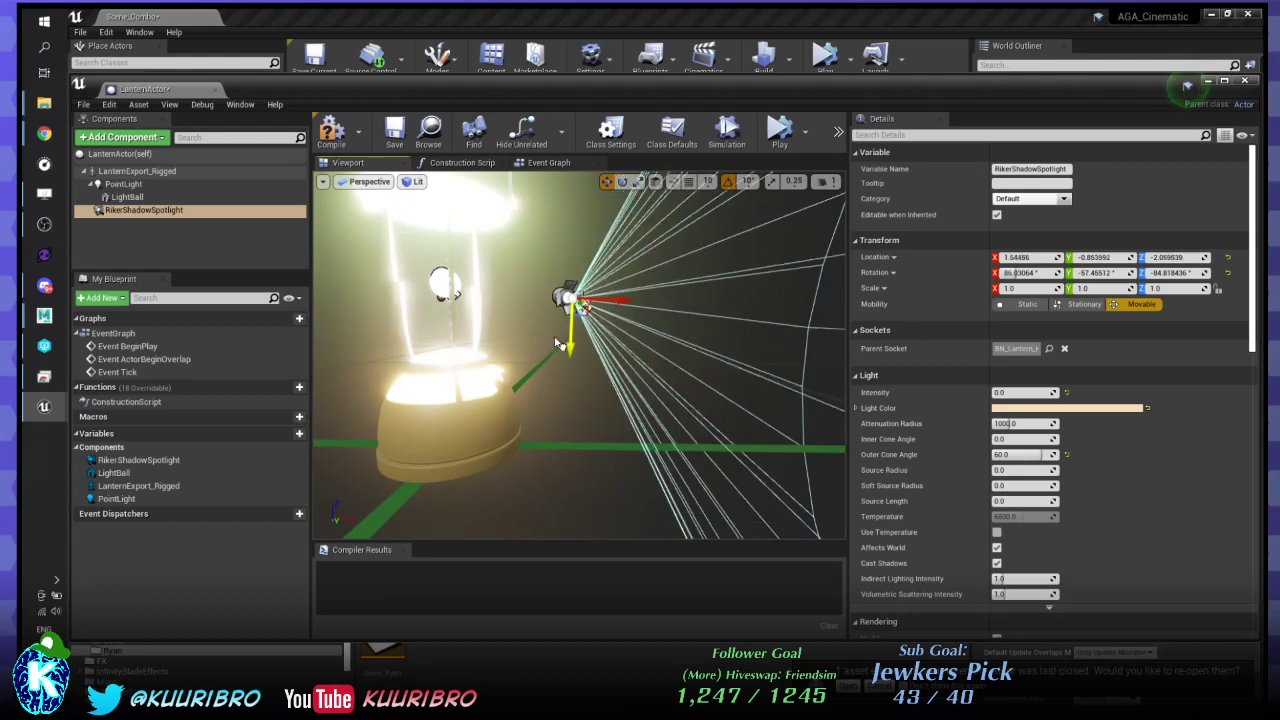
# - Save the compiled LanternActor Blueprint, close its editor, and deselect everything in the level
pyautogui.click(399, 141)
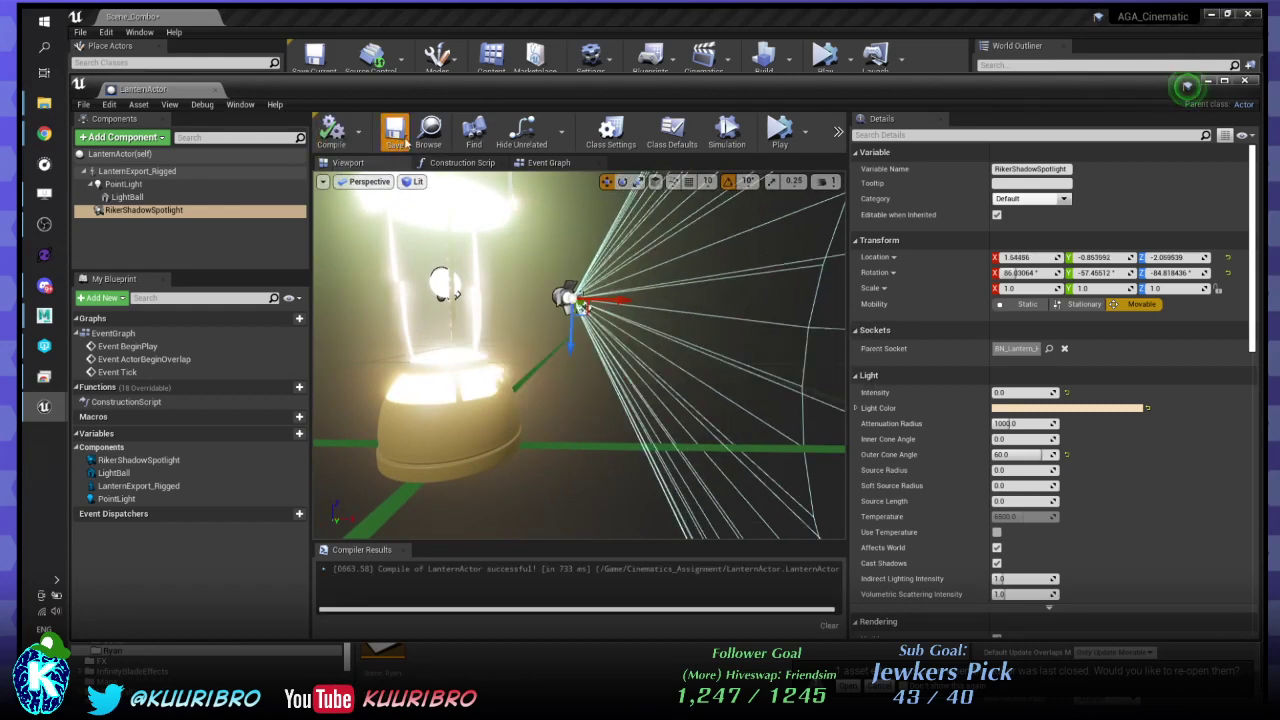
pyautogui.click(1245, 80)
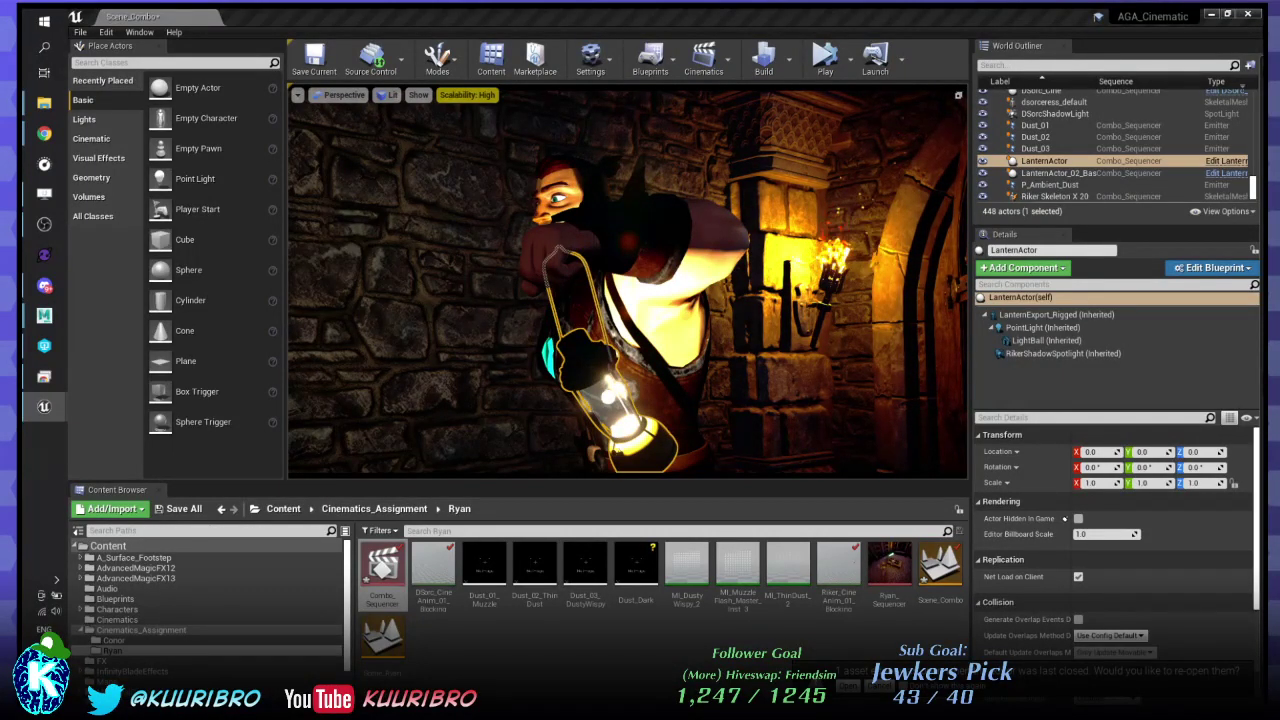
pyautogui.press('Escape')
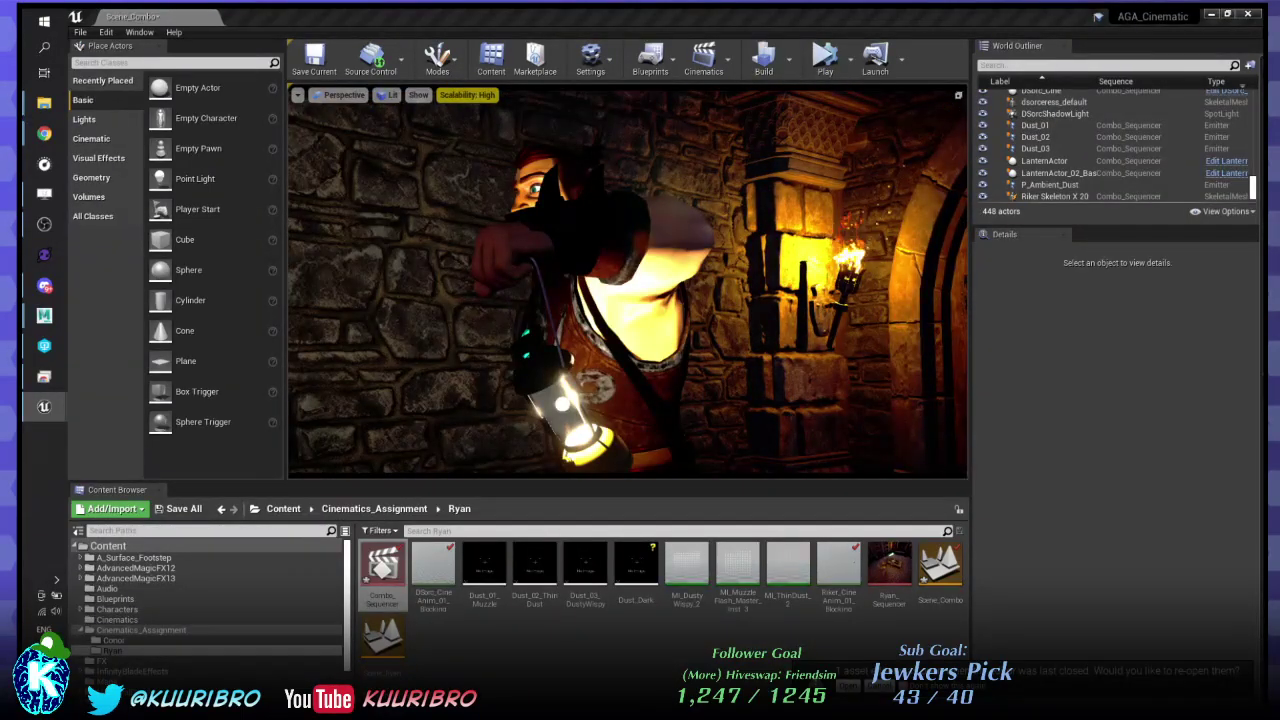
# - Select the lantern's RikerShadowSpotlight and enter 0 for its Location X, Y and Z
pyautogui.click(1044, 160)
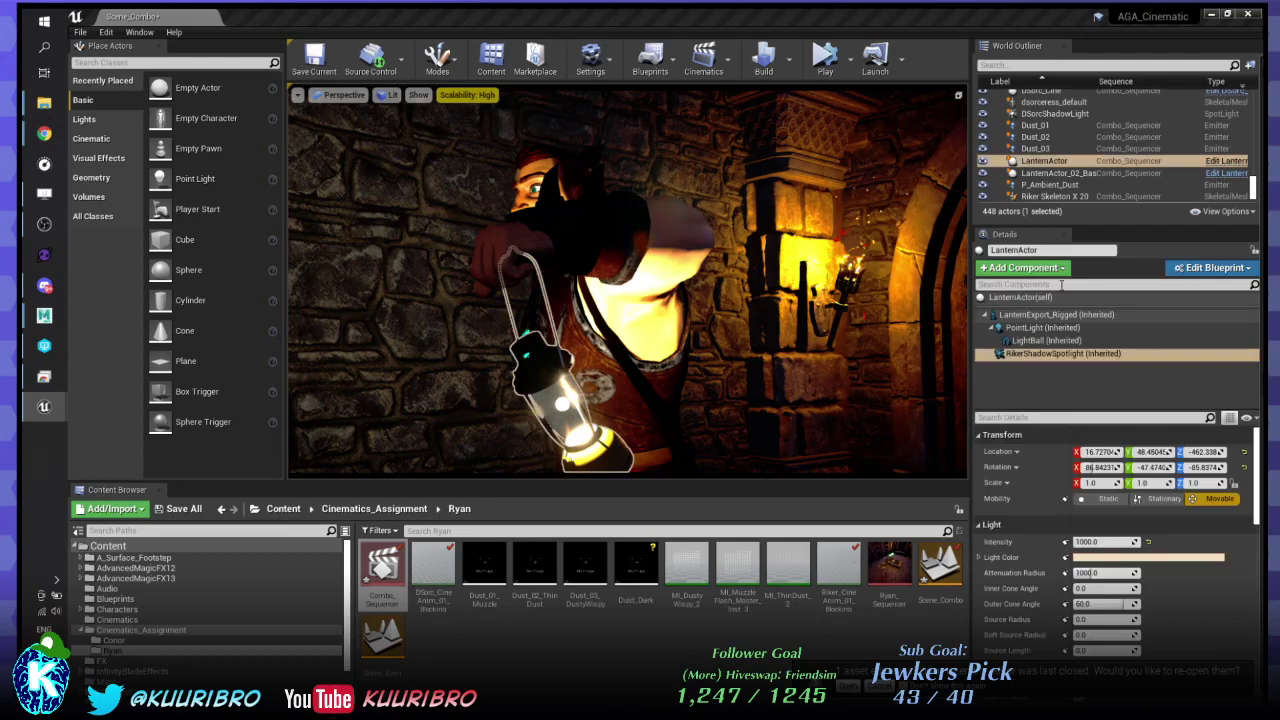
pyautogui.click(1060, 341)
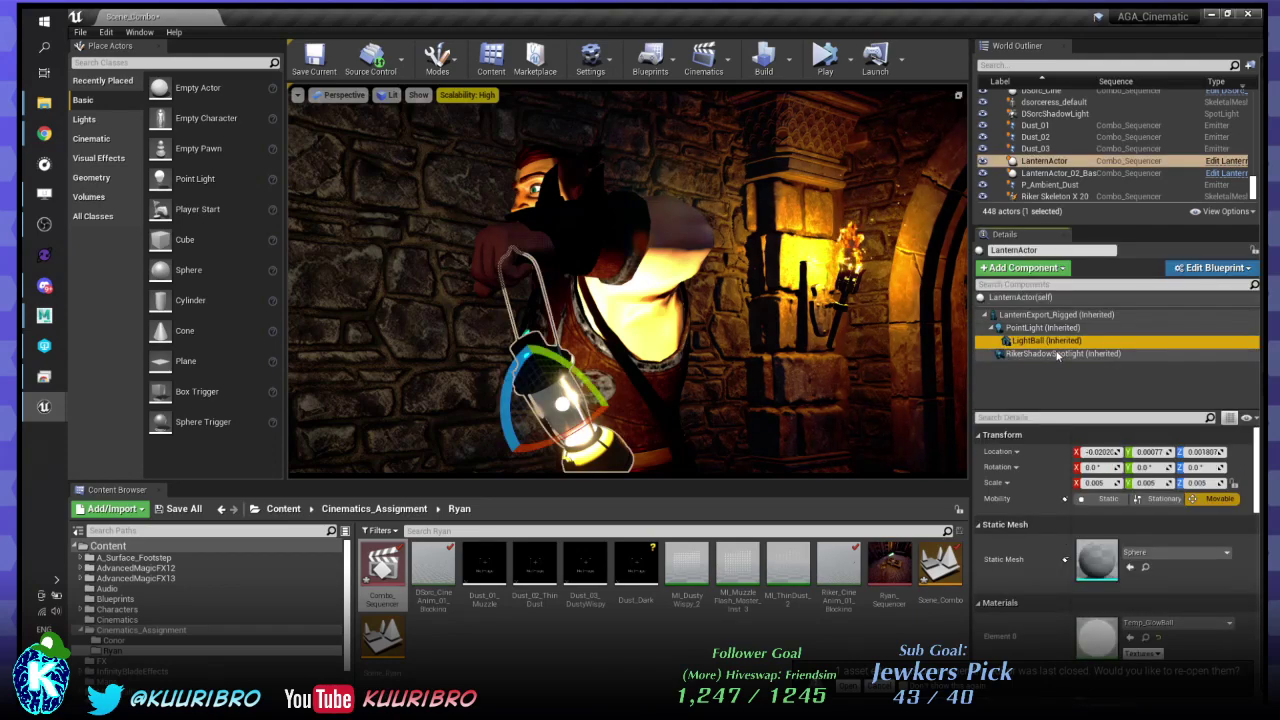
pyautogui.click(1060, 354)
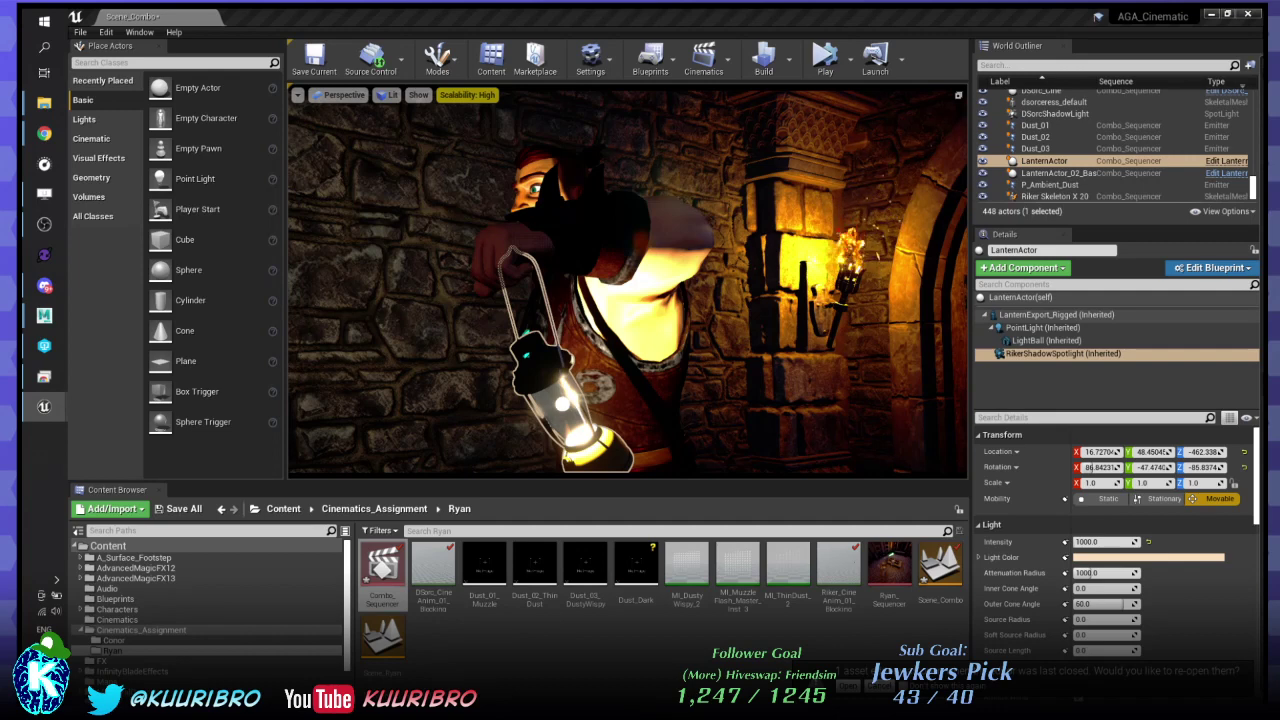
pyautogui.click(1100, 451)
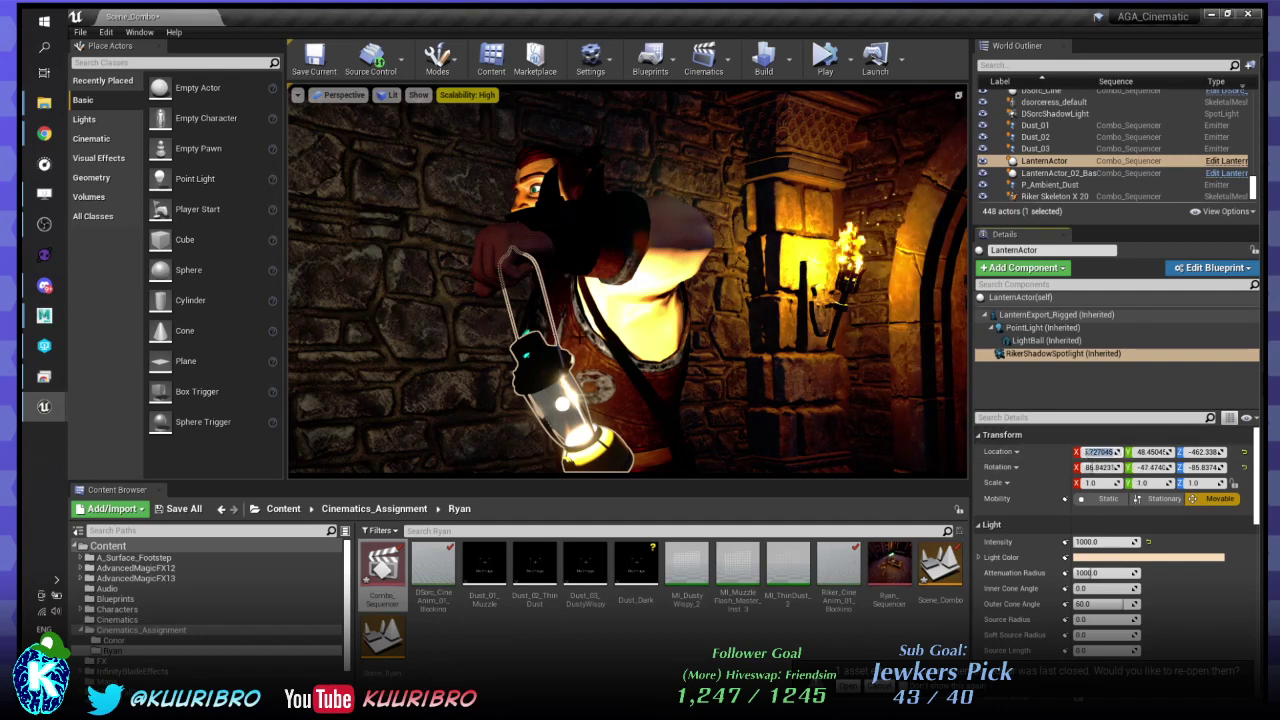
pyautogui.write('0')
pyautogui.press('Return')
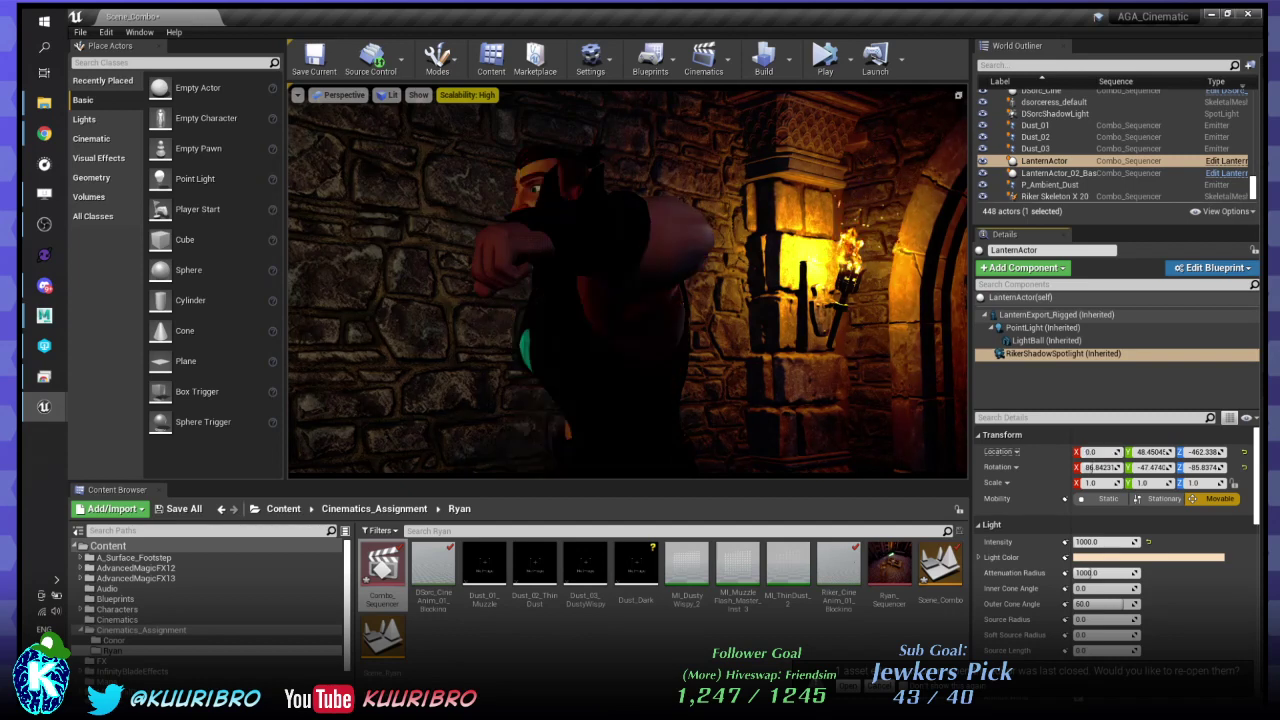
pyautogui.press('Tab')
pyautogui.write('0')
pyautogui.press('Tab')
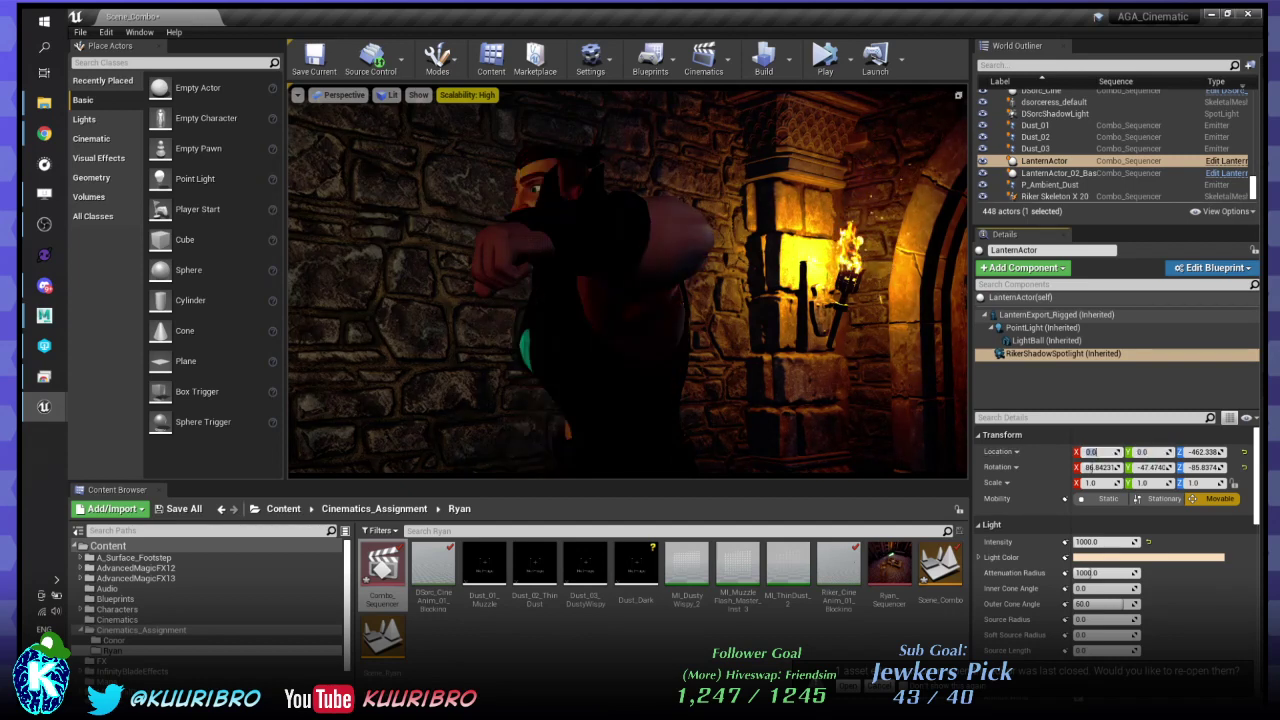
pyautogui.write('0')
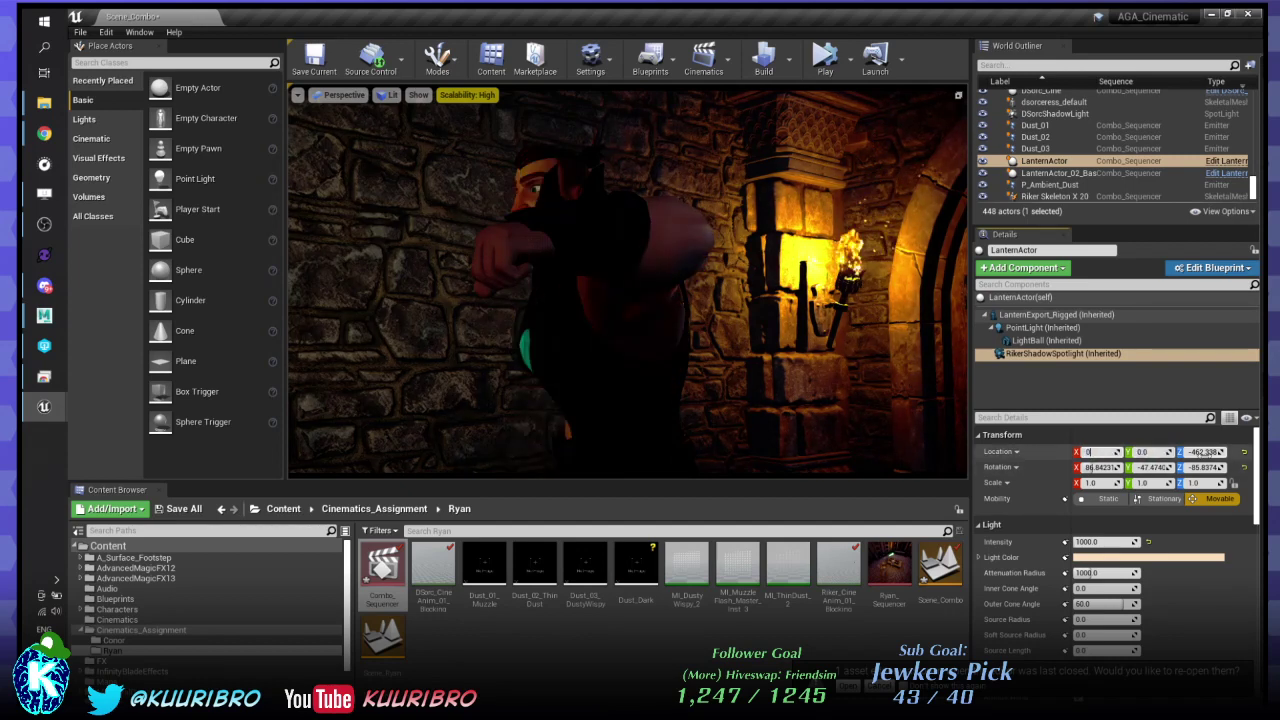
pyautogui.write('0')
pyautogui.press('Tab')
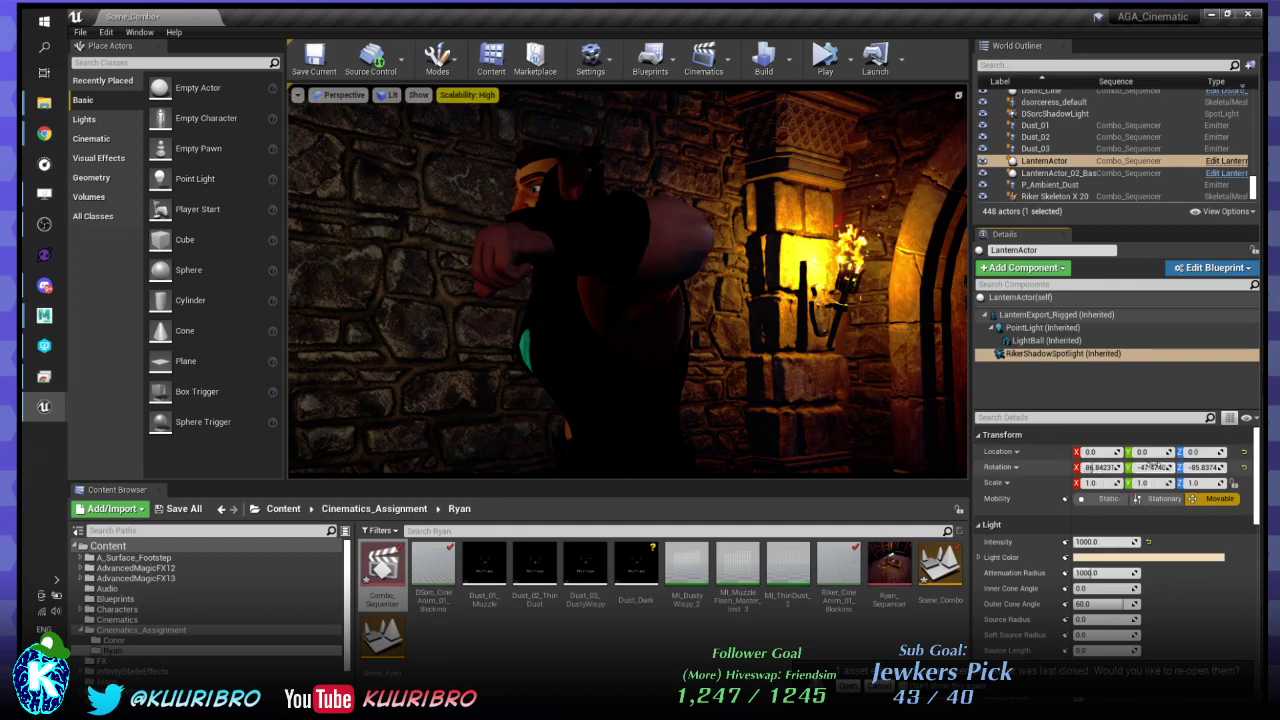
# - Zero the spotlight's rotation, then turn it with the rotate gizmo to -90° on Z
pyautogui.click(1150, 467)
pyautogui.write('0')
pyautogui.press('Tab')
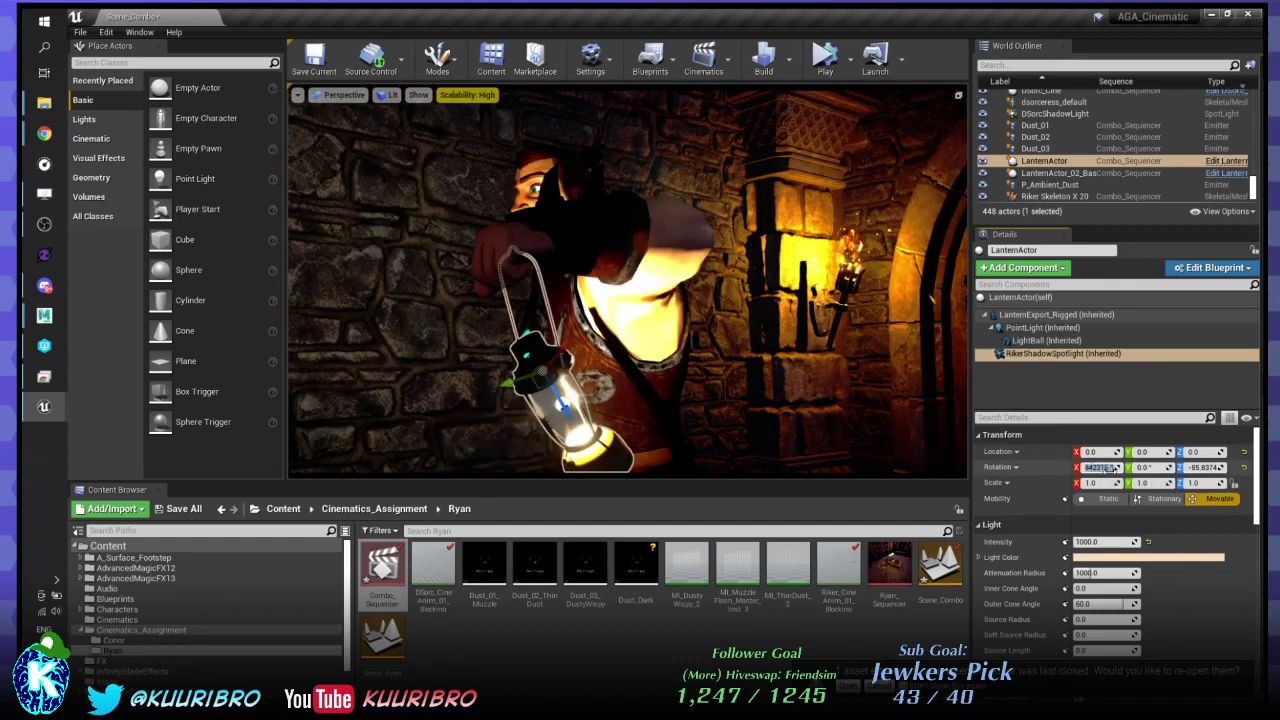
pyautogui.click(1183, 468)
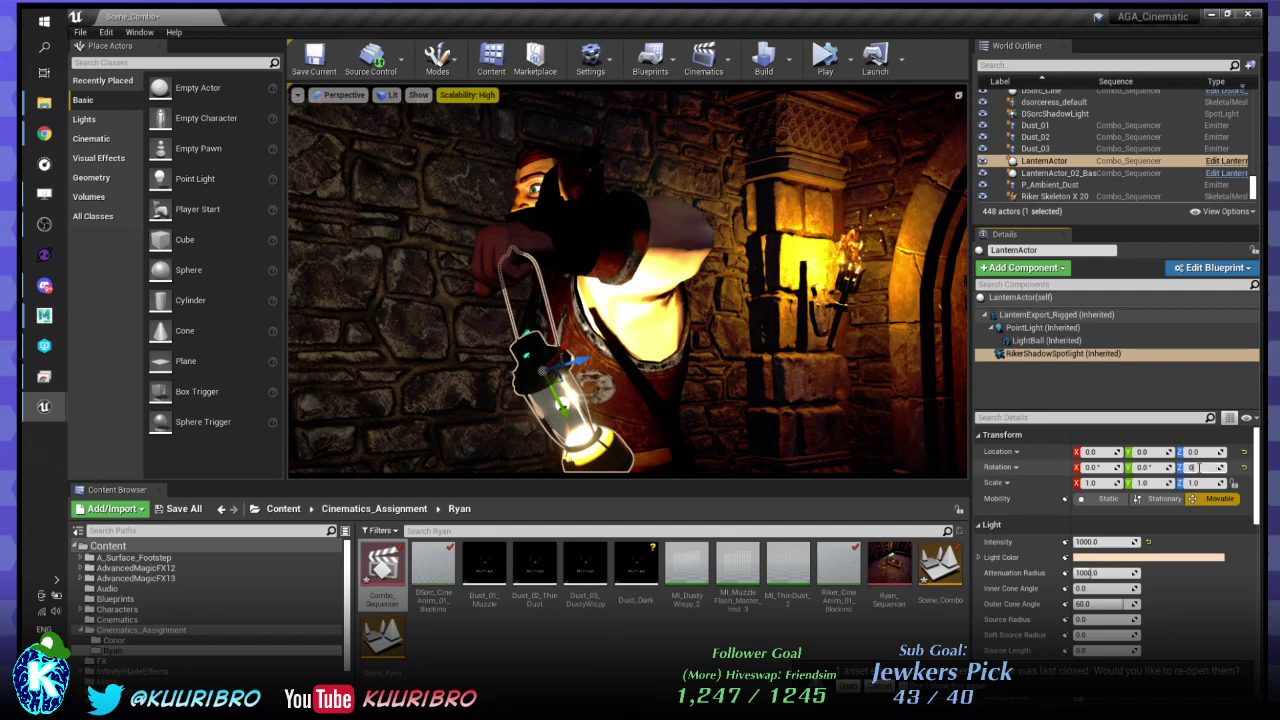
pyautogui.write('0')
pyautogui.press('Return')
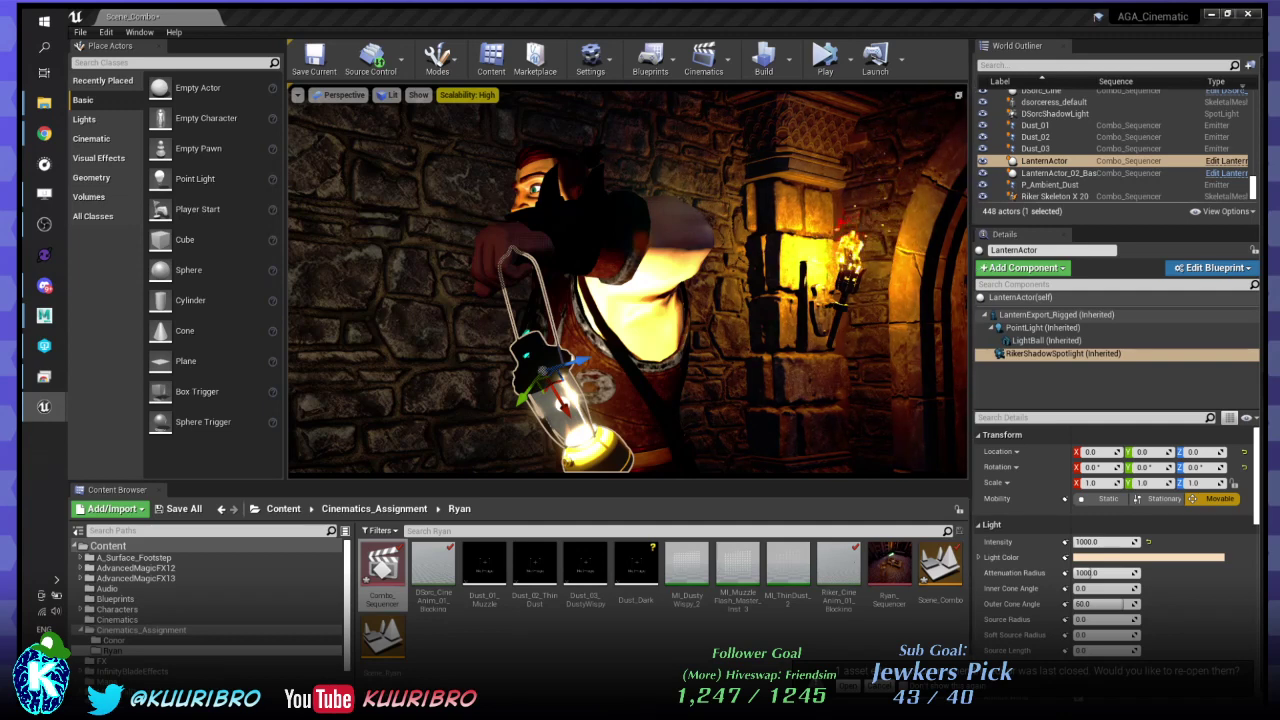
pyautogui.press('e')
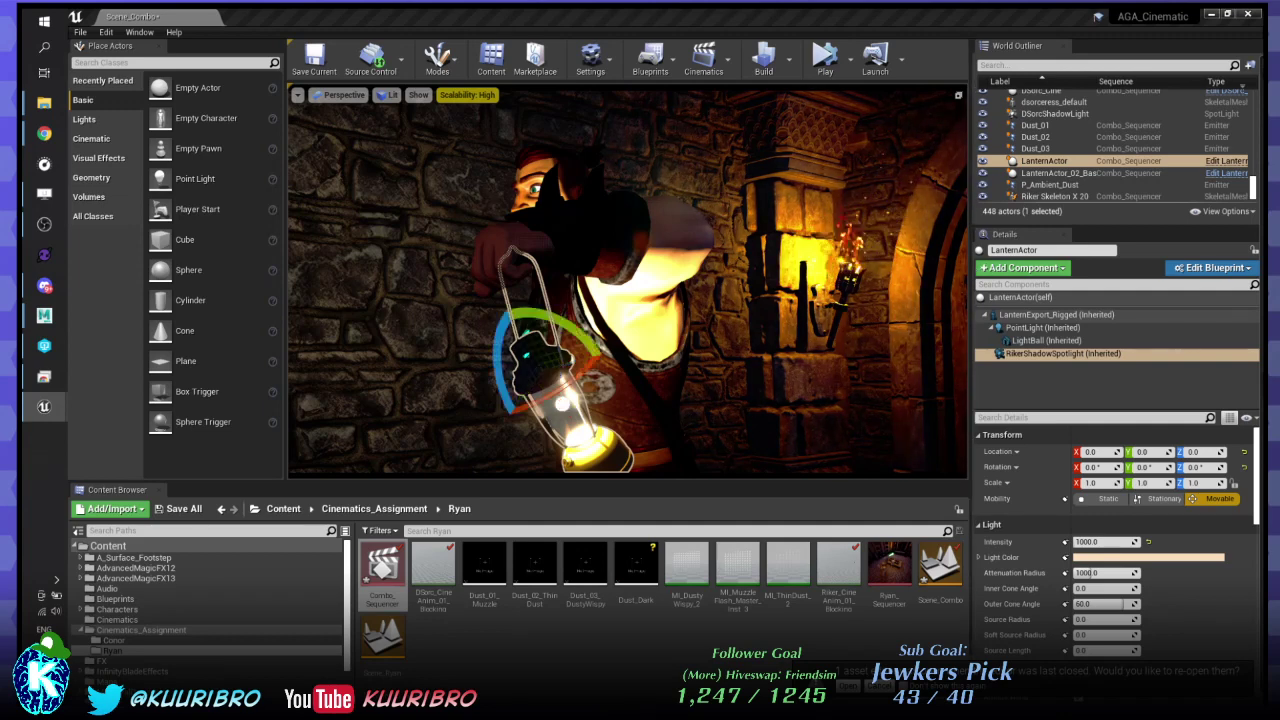
pyautogui.moveTo(500, 385); pyautogui.dragTo(521, 423)
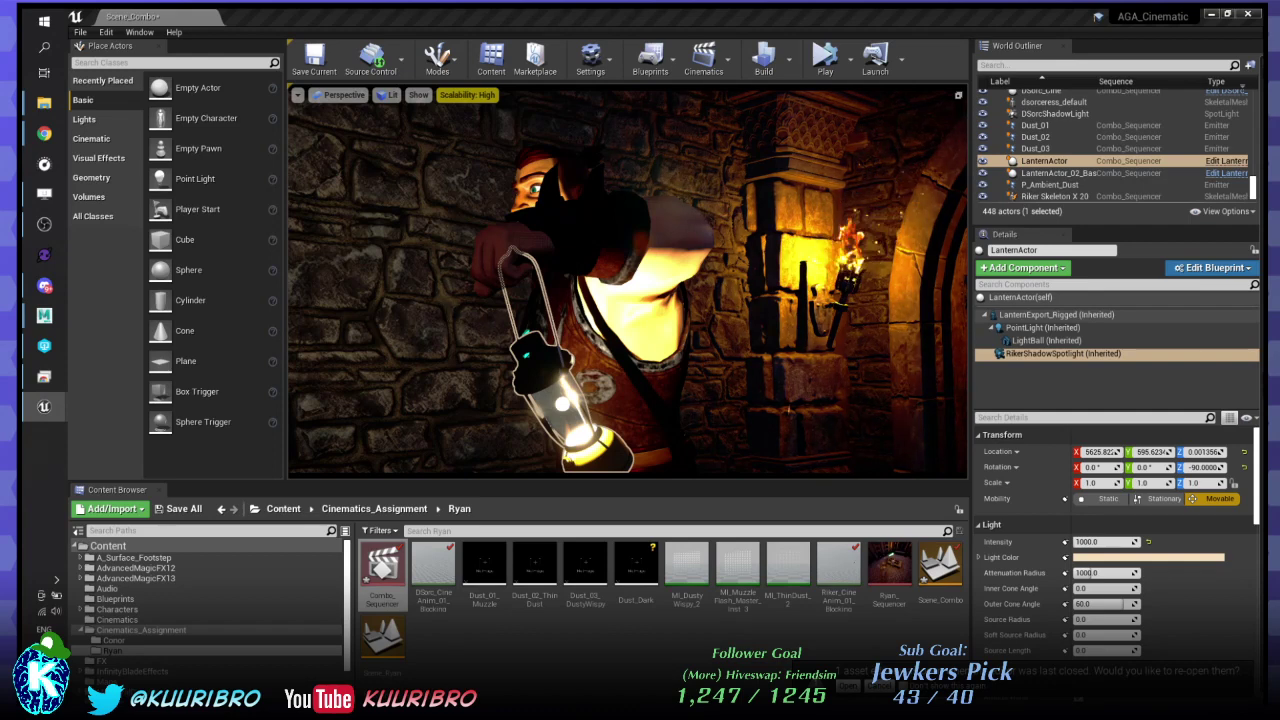
pyautogui.click(722, 325)
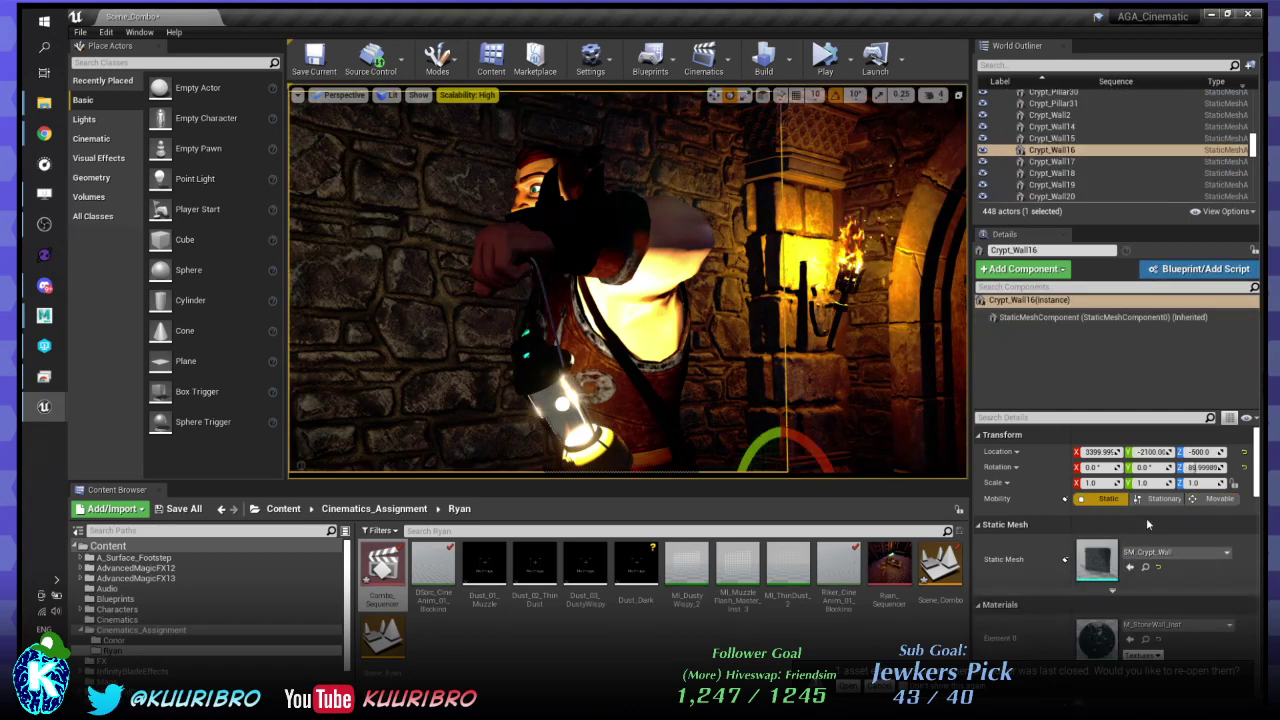
pyautogui.hotkey('ctrl', 'z')
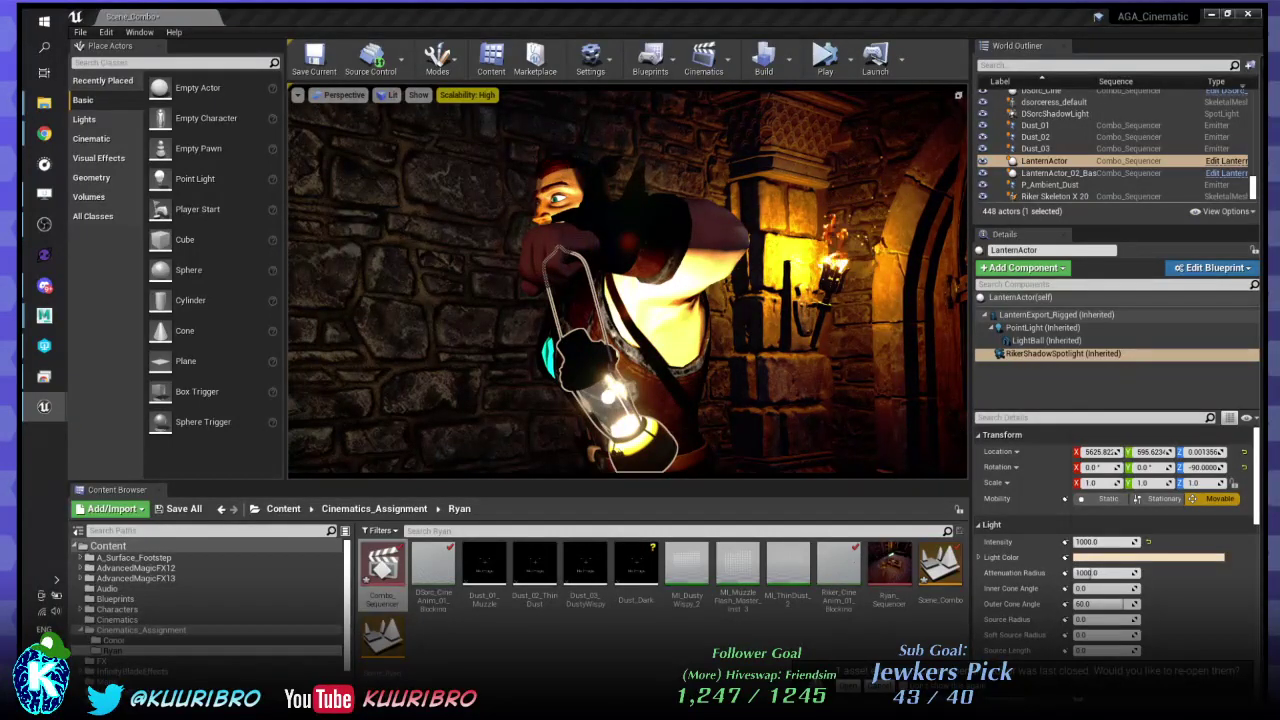
pyautogui.click(1036, 125)
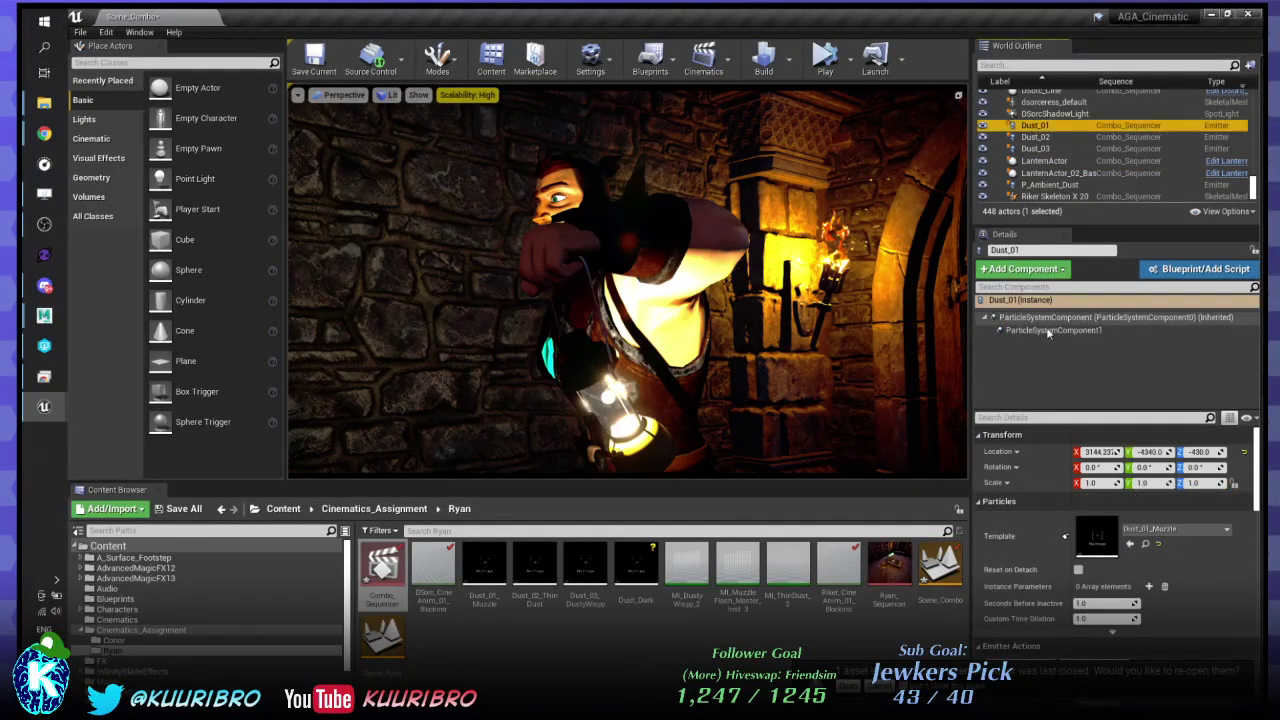
pyautogui.click(605, 400)
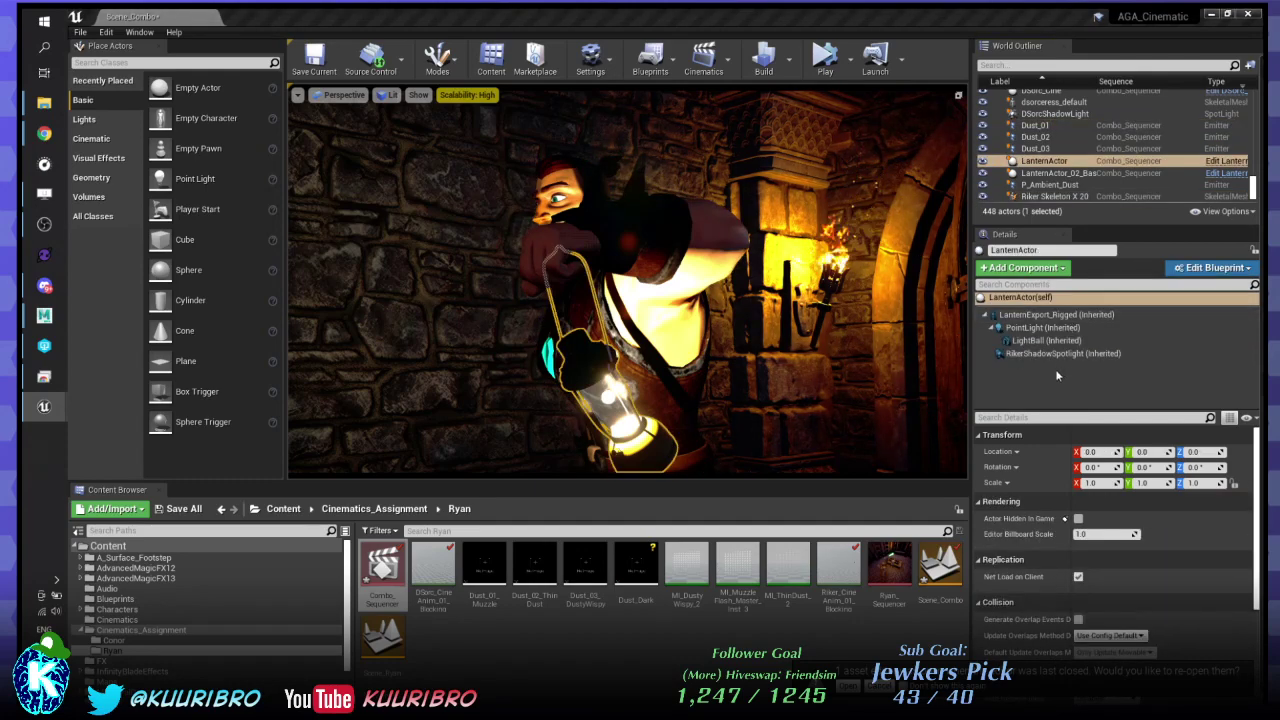
pyautogui.click(1060, 354)
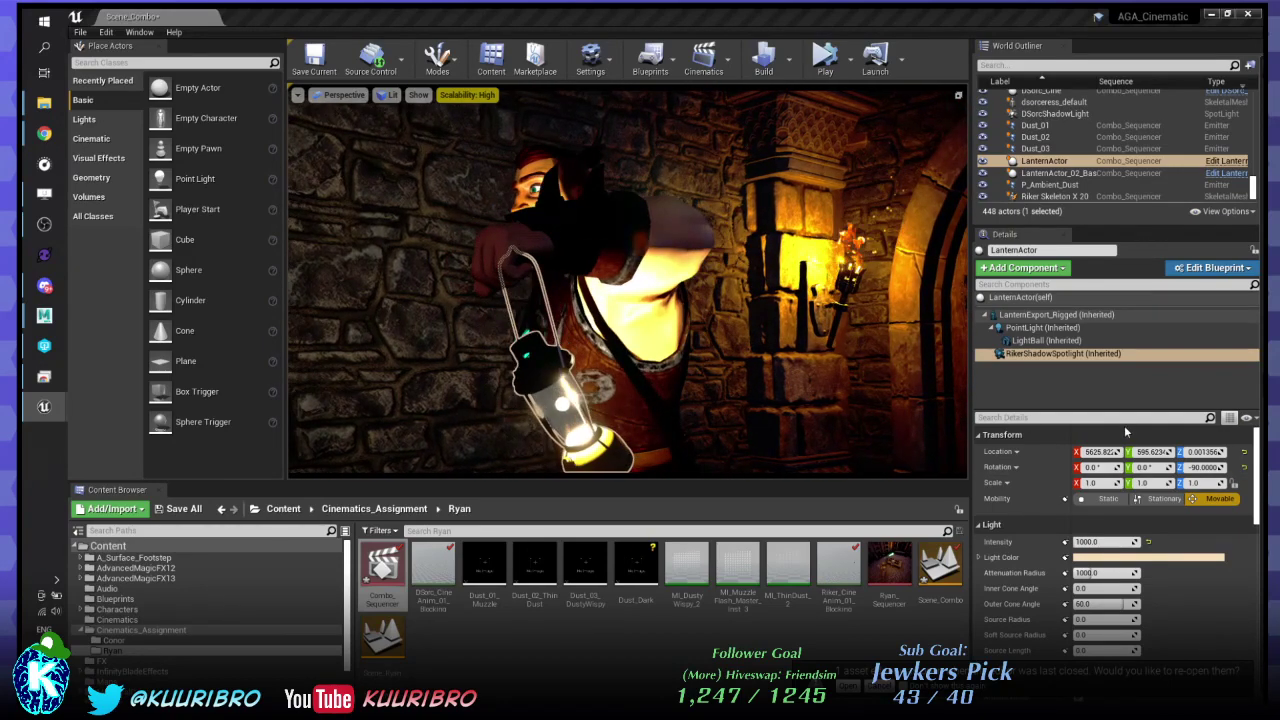
# - Set Location X to 0, then tilt the spotlight on Y with the rotate gizmo
pyautogui.click(1103, 453)
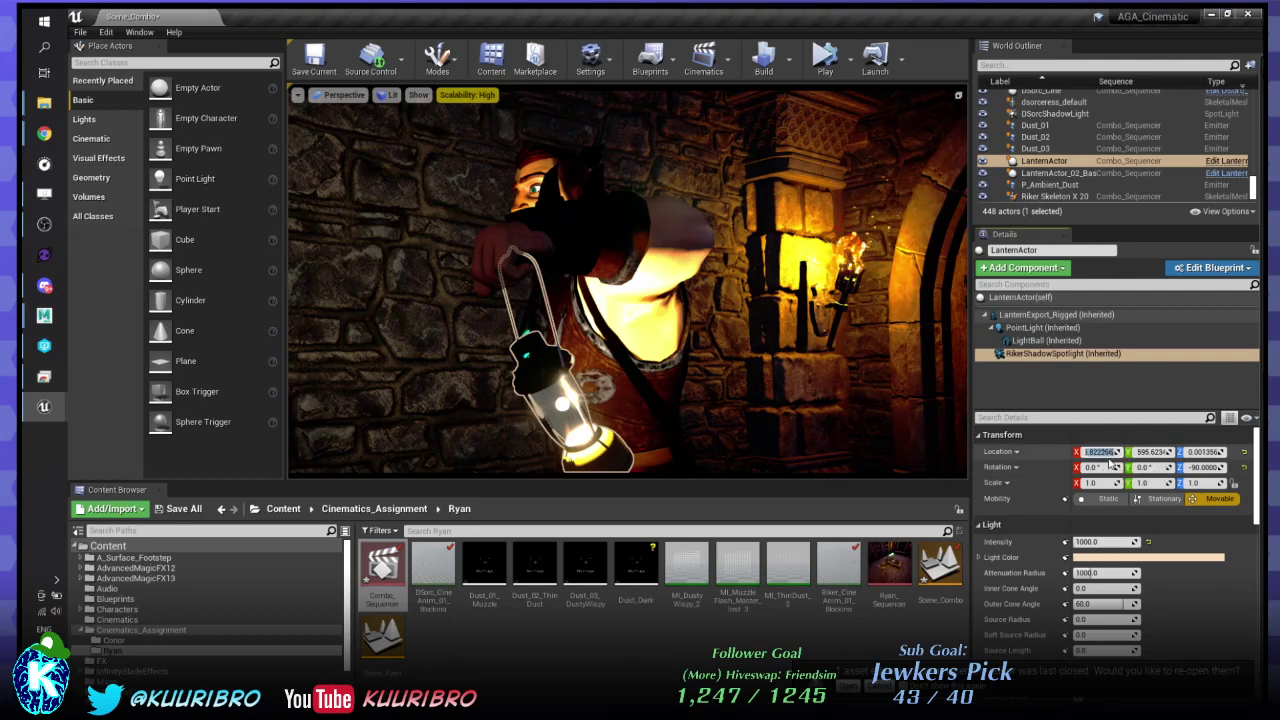
pyautogui.write('0')
pyautogui.press('Return')
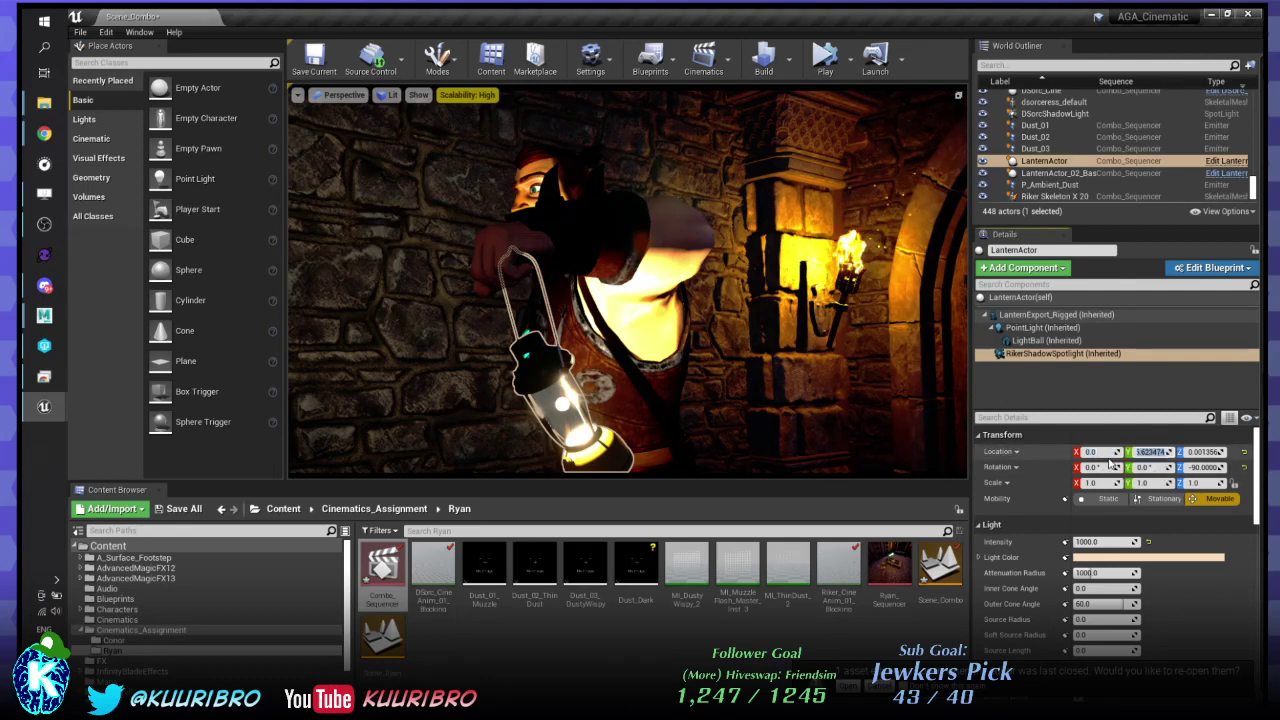
pyautogui.press('Tab')
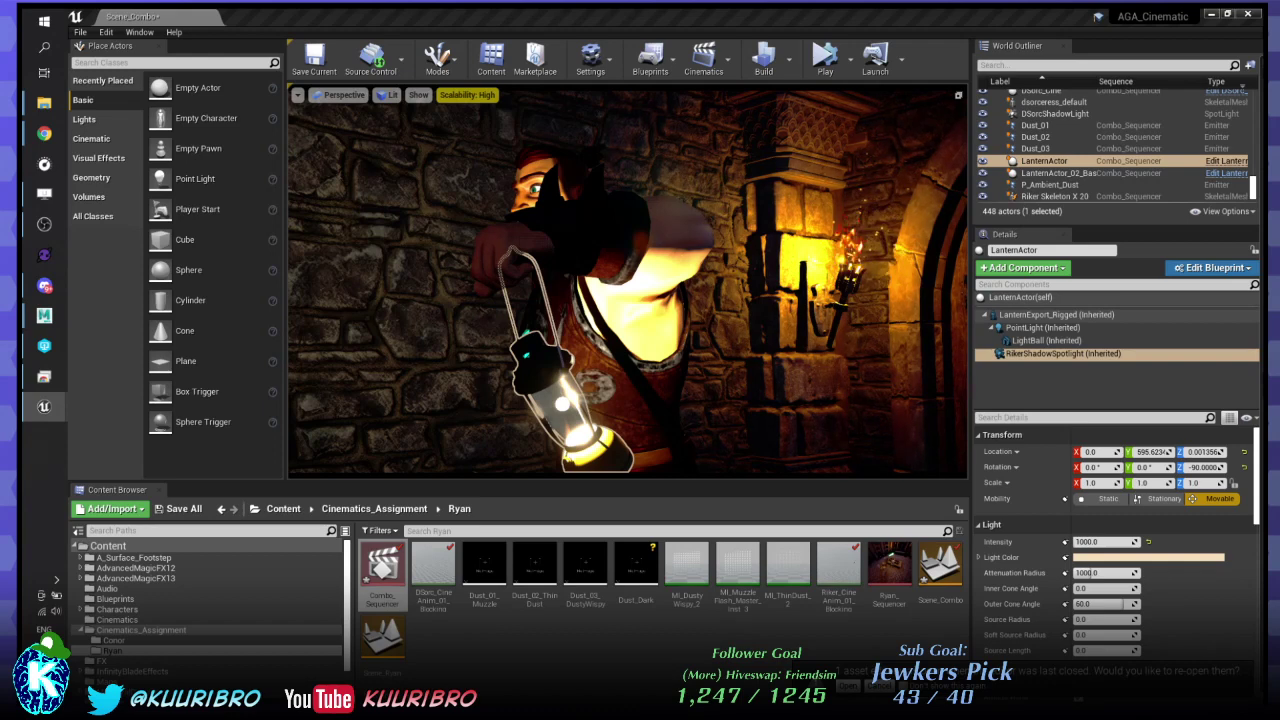
pyautogui.hotkey('ctrl', 'z')
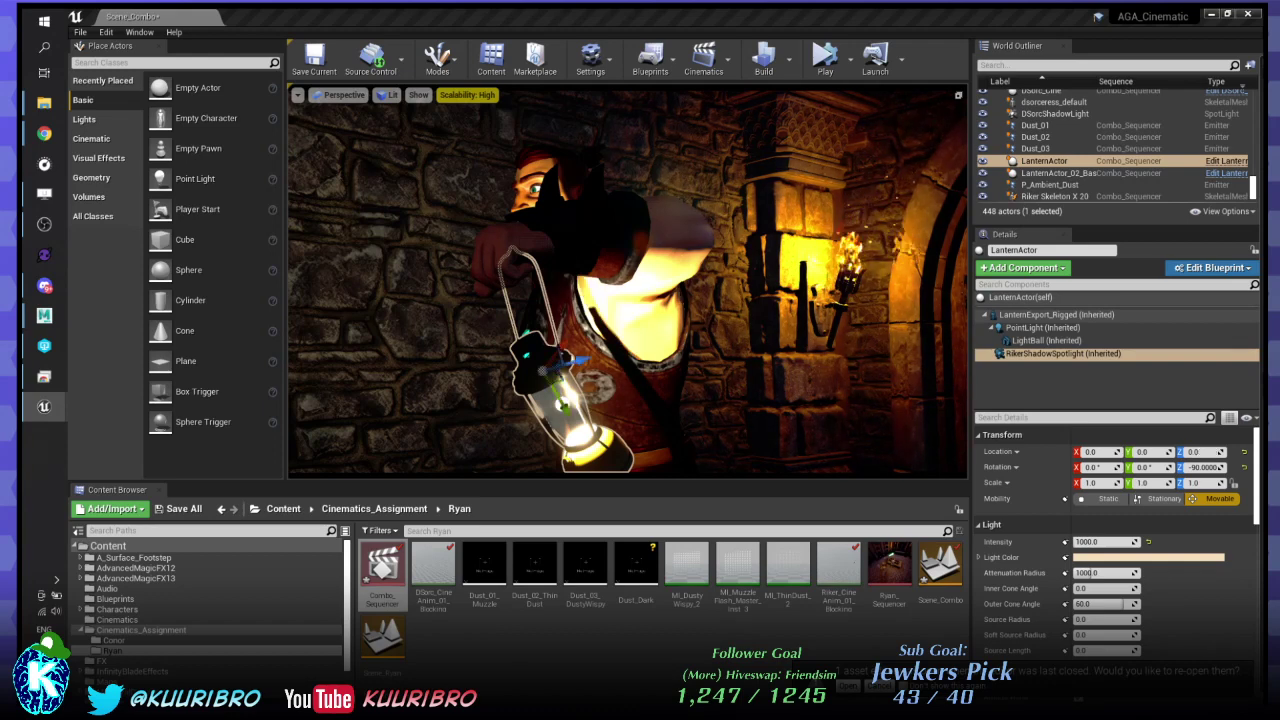
pyautogui.press('e')
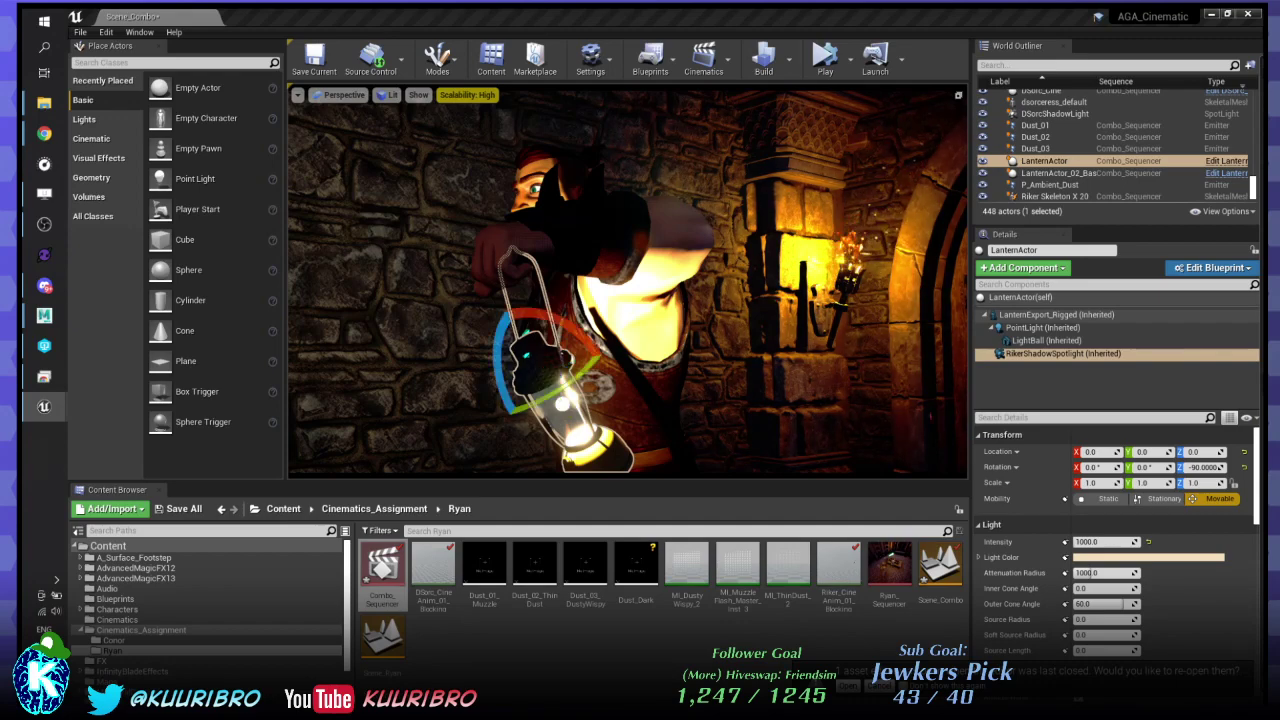
pyautogui.moveTo(628, 282); pyautogui.dragTo(600, 283, button='right')
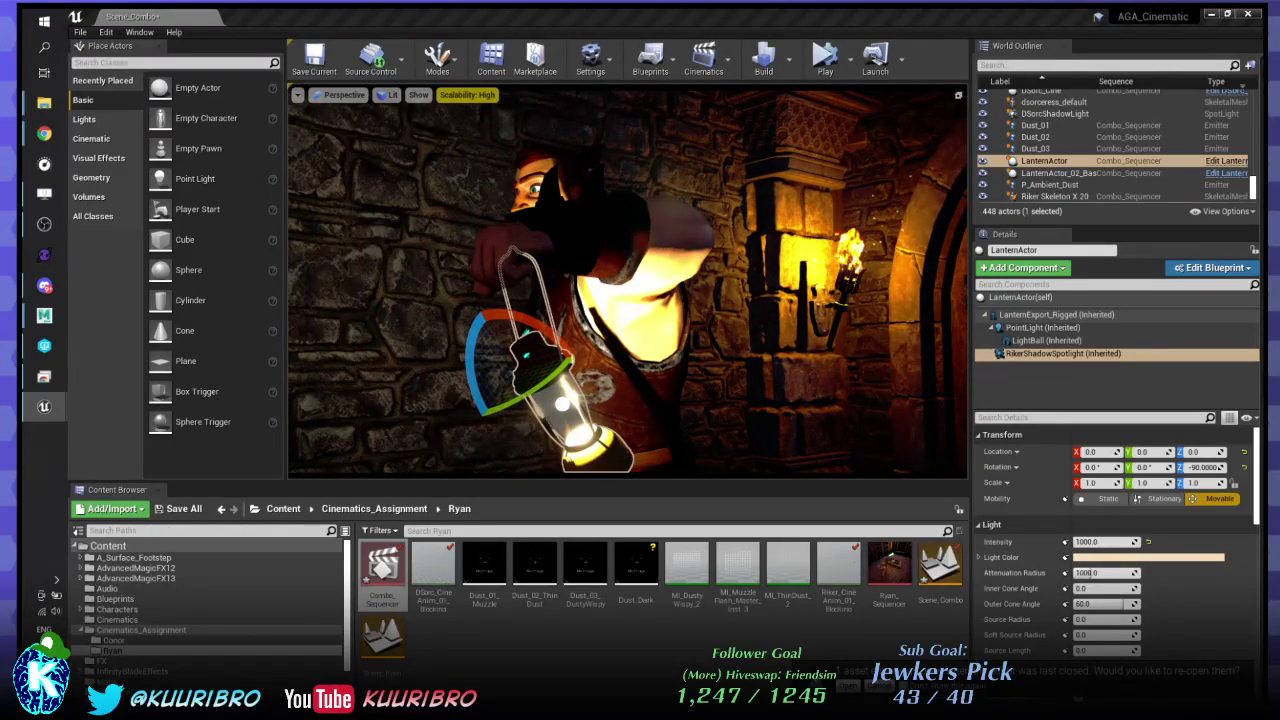
pyautogui.moveTo(535, 392); pyautogui.dragTo(586, 346)
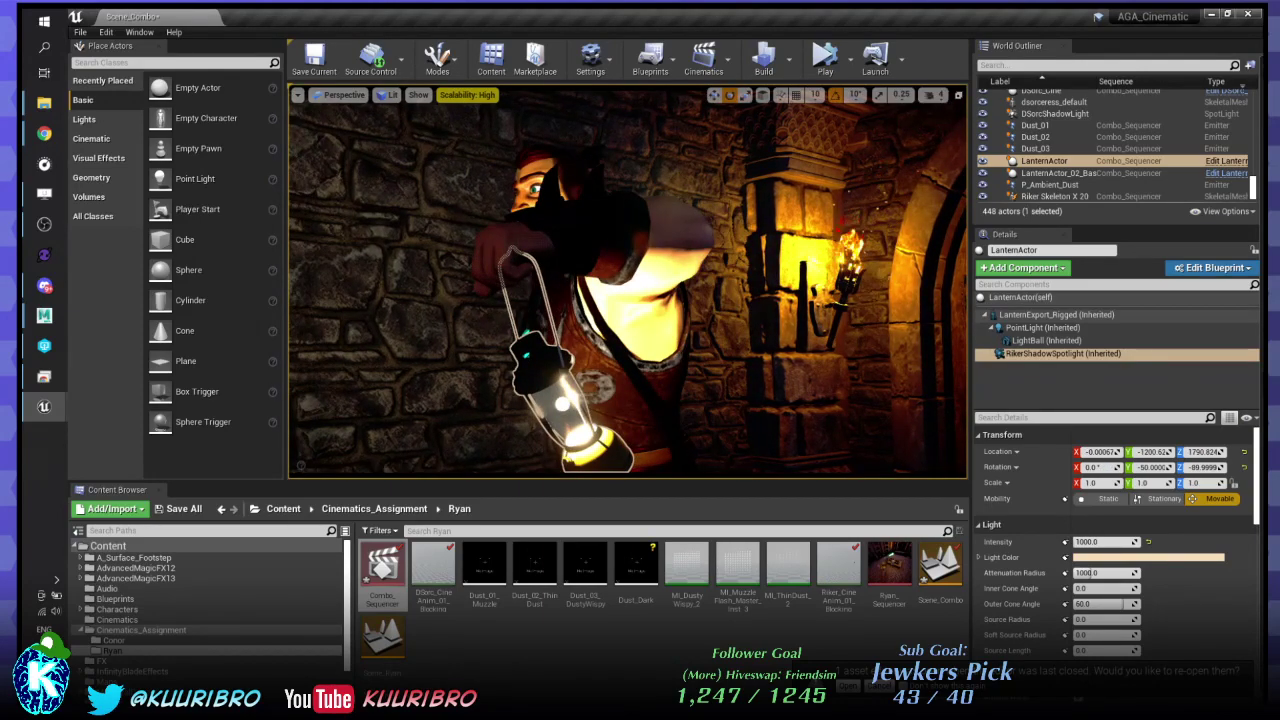
pyautogui.click(1038, 356)
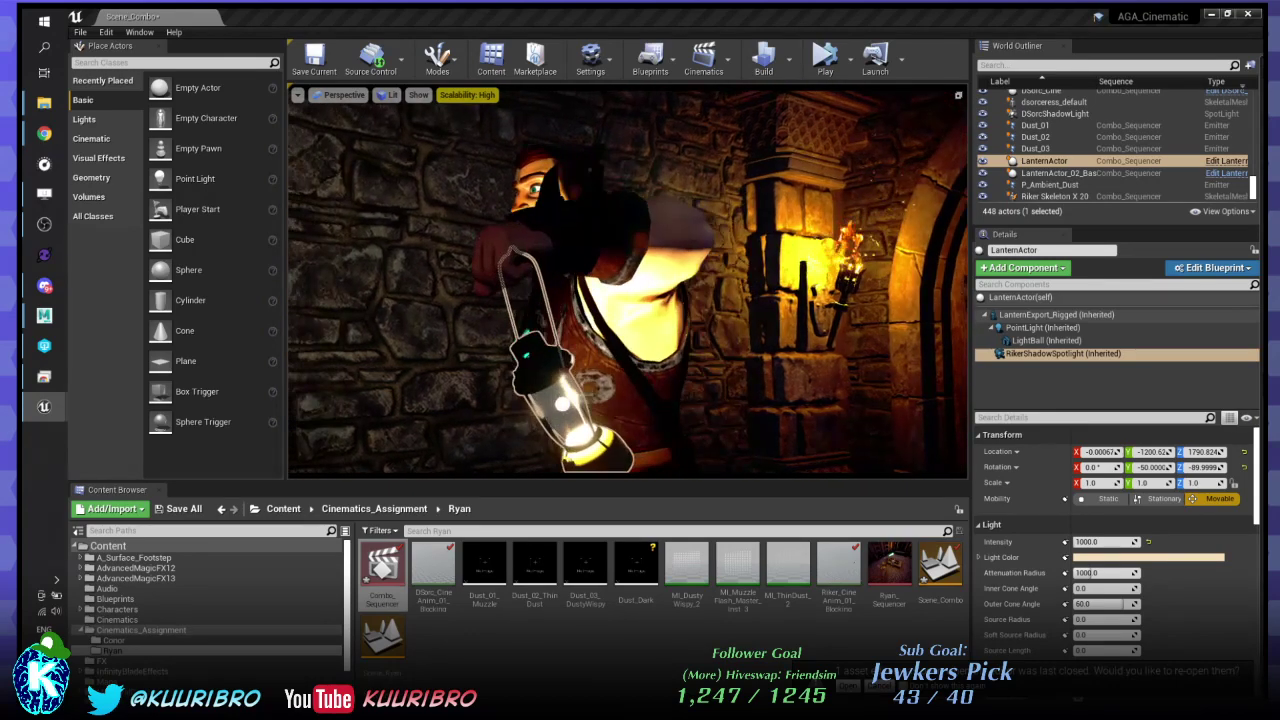
# - Re-enter 0 for the spotlight's Location Y, Z and X, and undo the stray rotation
pyautogui.click(1150, 452)
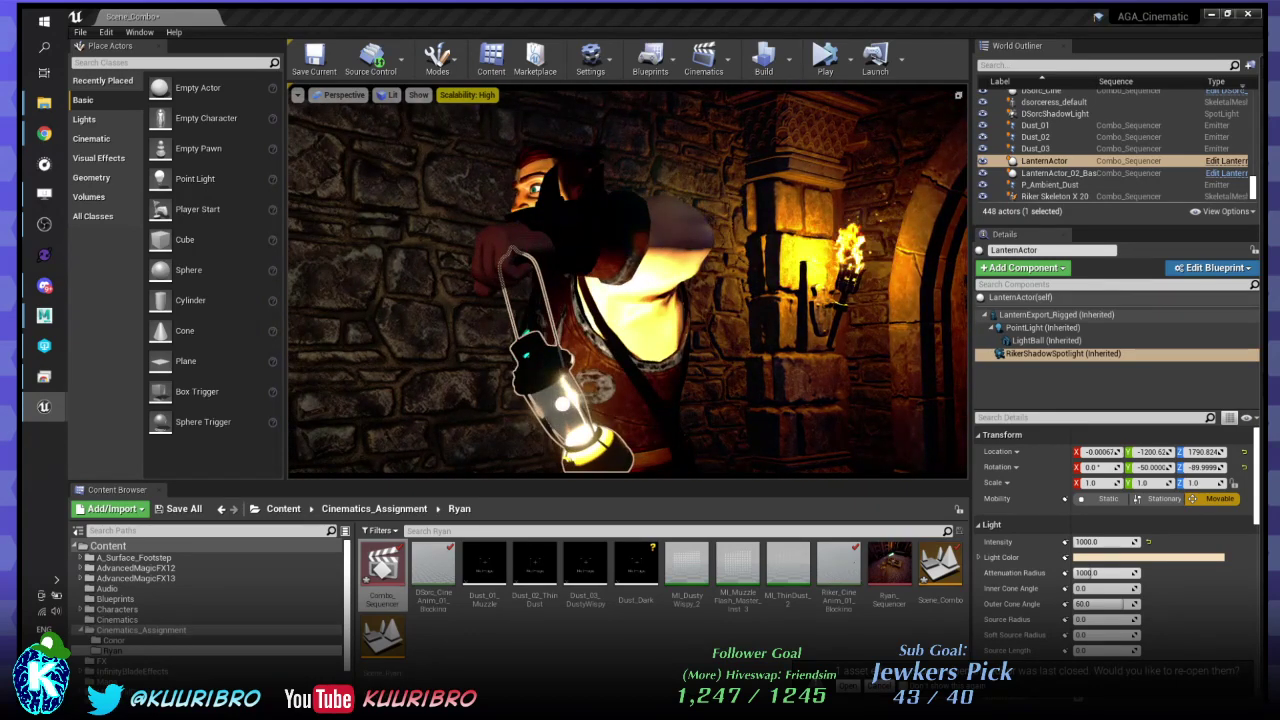
pyautogui.write('0')
pyautogui.press('Tab')
pyautogui.write('0')
pyautogui.press('Return')
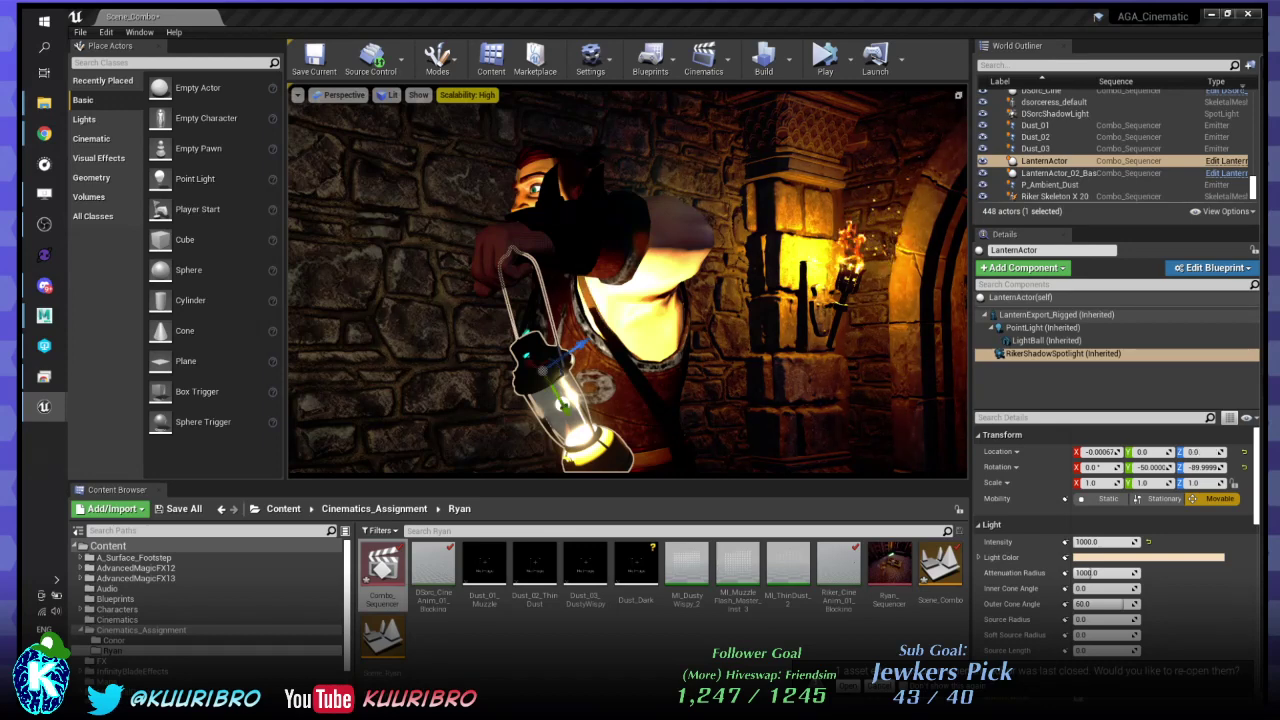
pyautogui.click(1098, 452)
pyautogui.write('0')
pyautogui.press('Return')
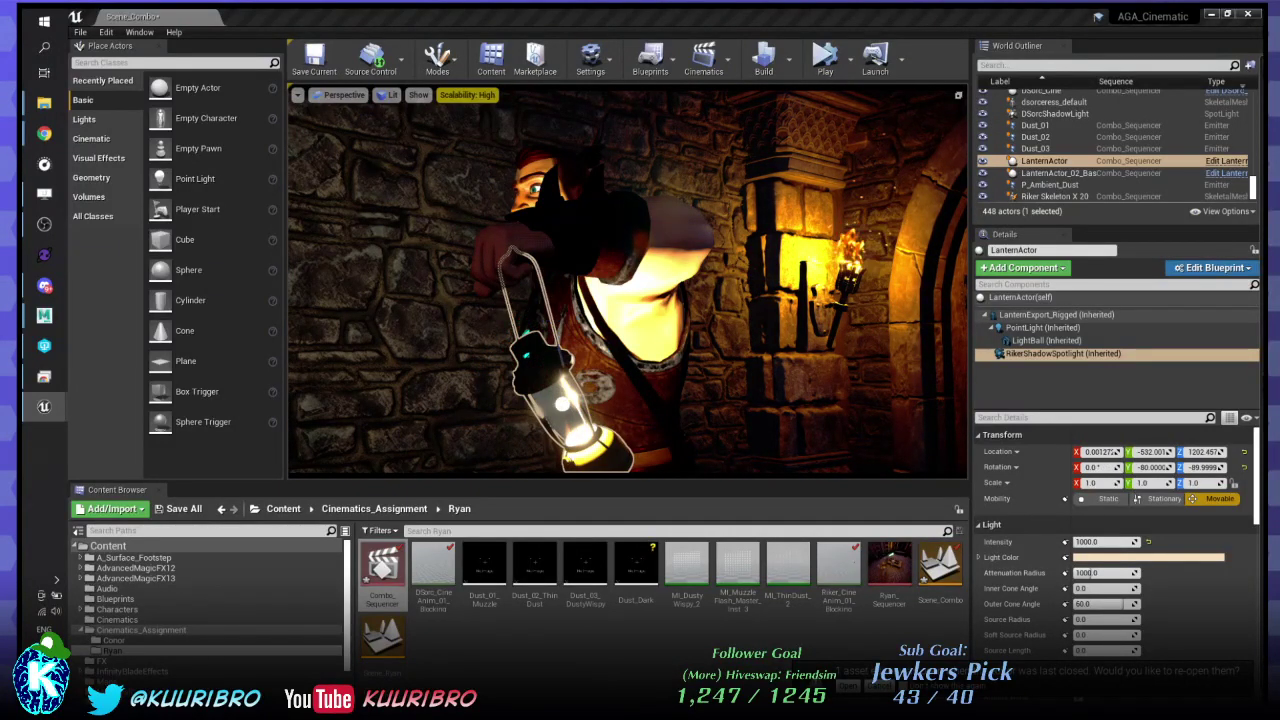
pyautogui.hotkey('ctrl', 'z')
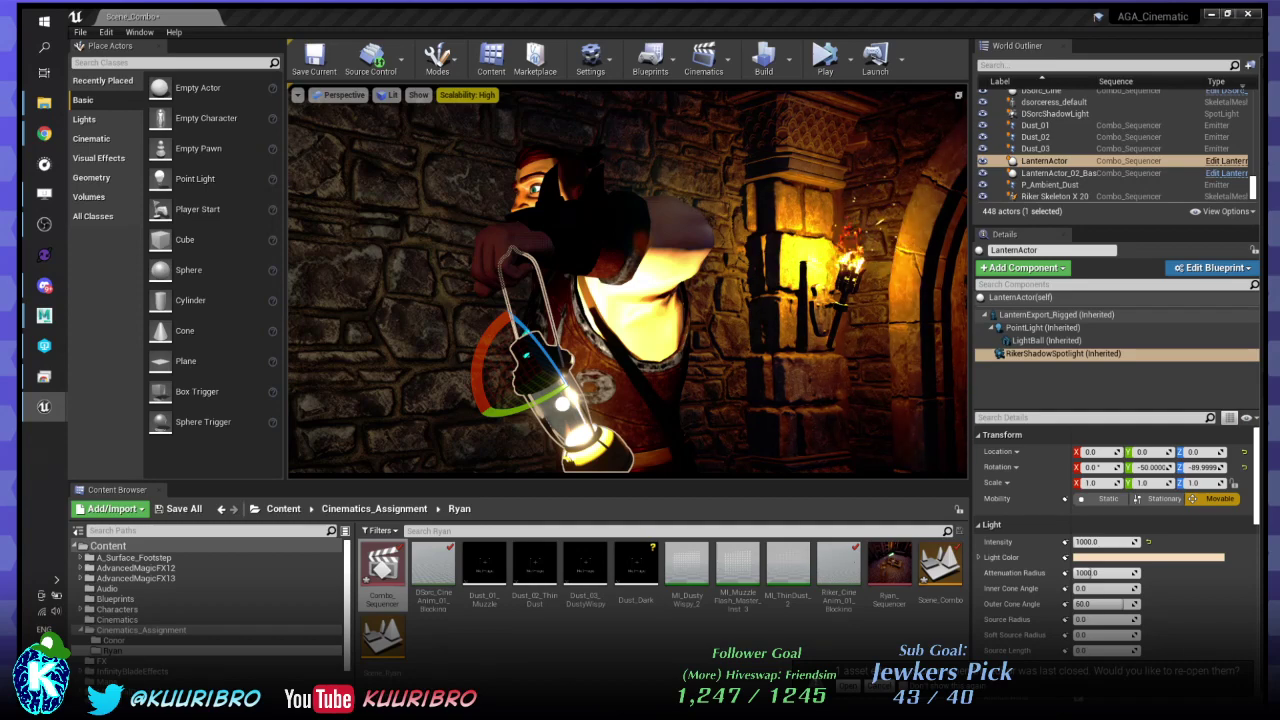
# - Pick magenta on the Light Color wheel for RikerShadowSpotlight and set Intensity to 10000
pyautogui.click(1174, 560)
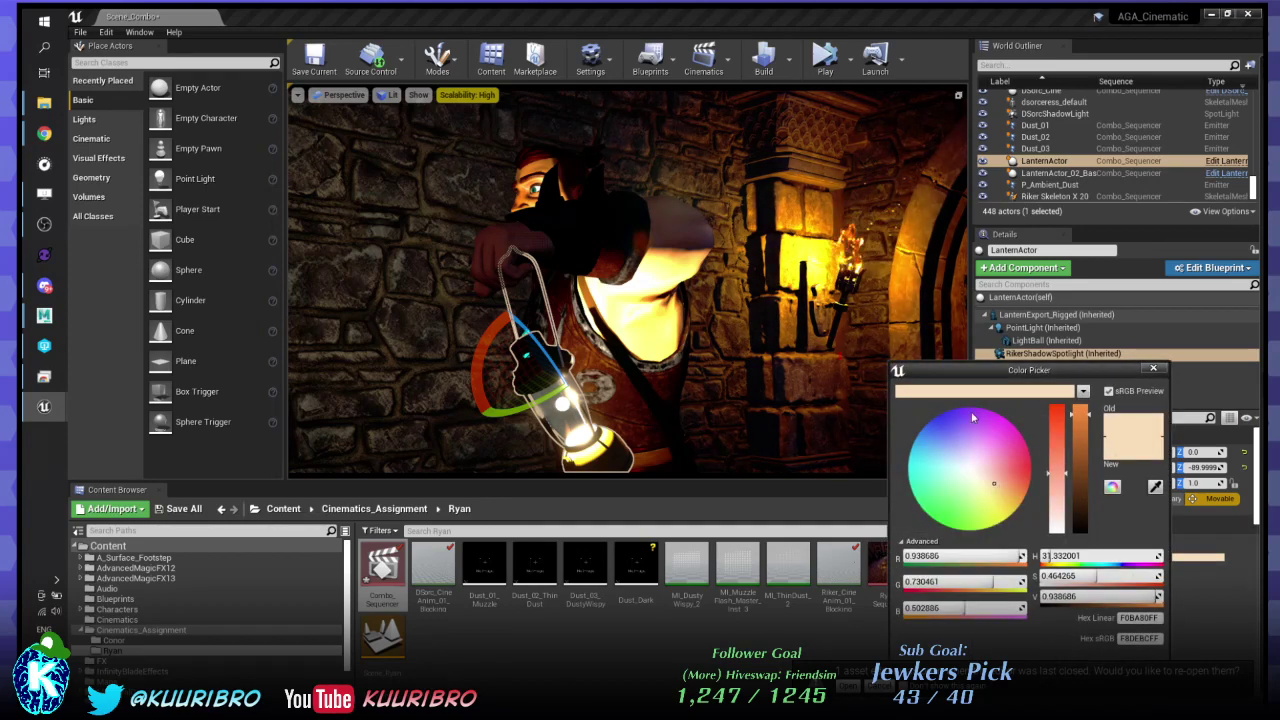
pyautogui.moveTo(973, 418); pyautogui.dragTo(1001, 415)
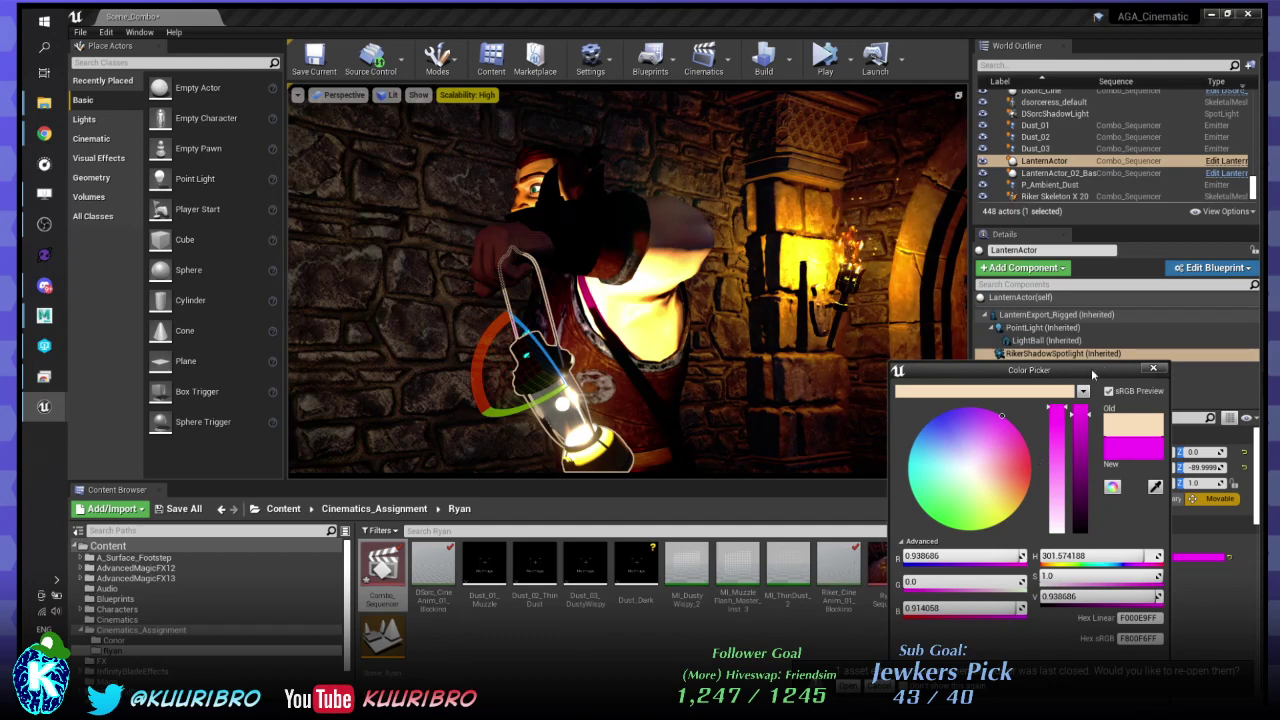
pyautogui.moveTo(1093, 374); pyautogui.dragTo(795, 408)
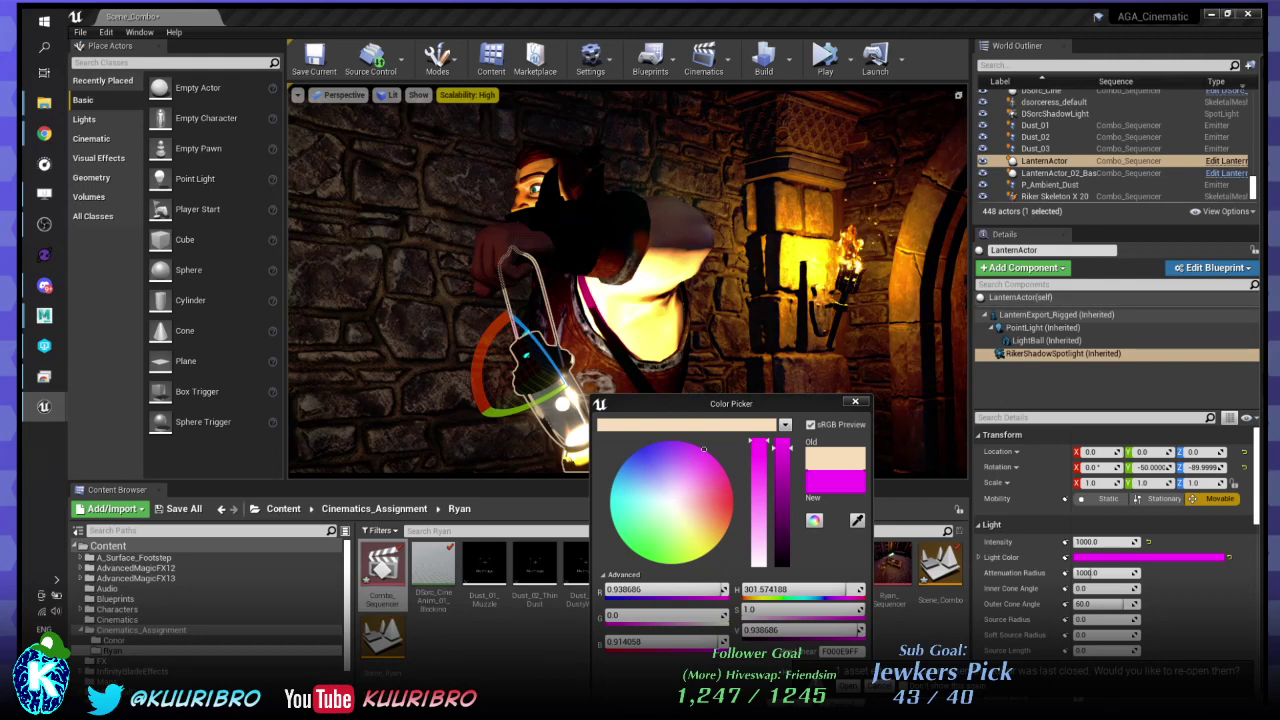
pyautogui.write('0')
pyautogui.press('Return')
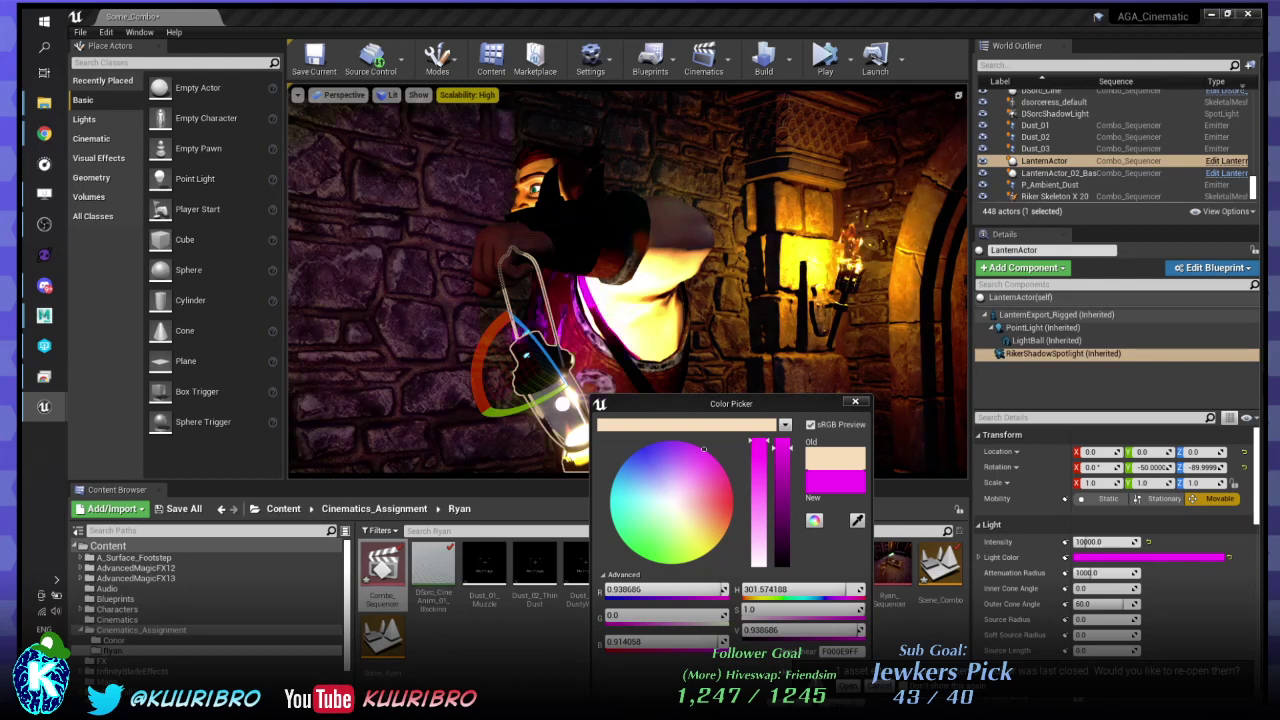
pyautogui.moveTo(700, 404); pyautogui.dragTo(358, 555)
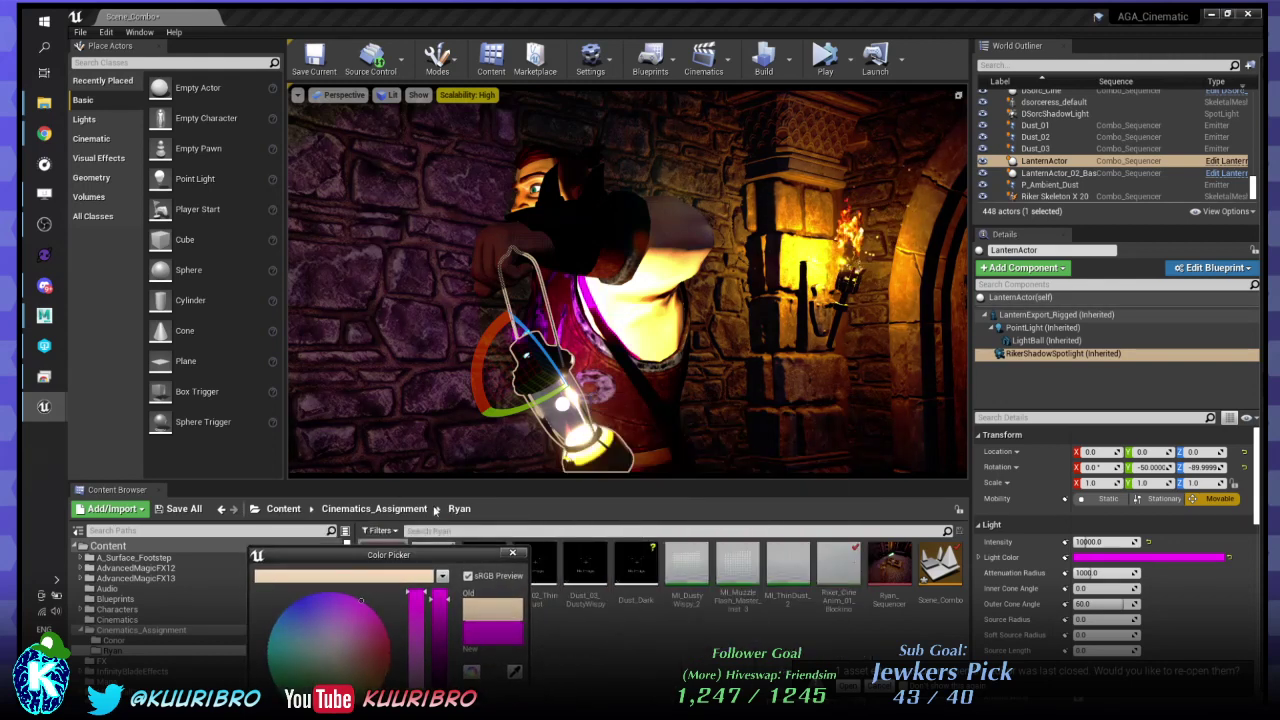
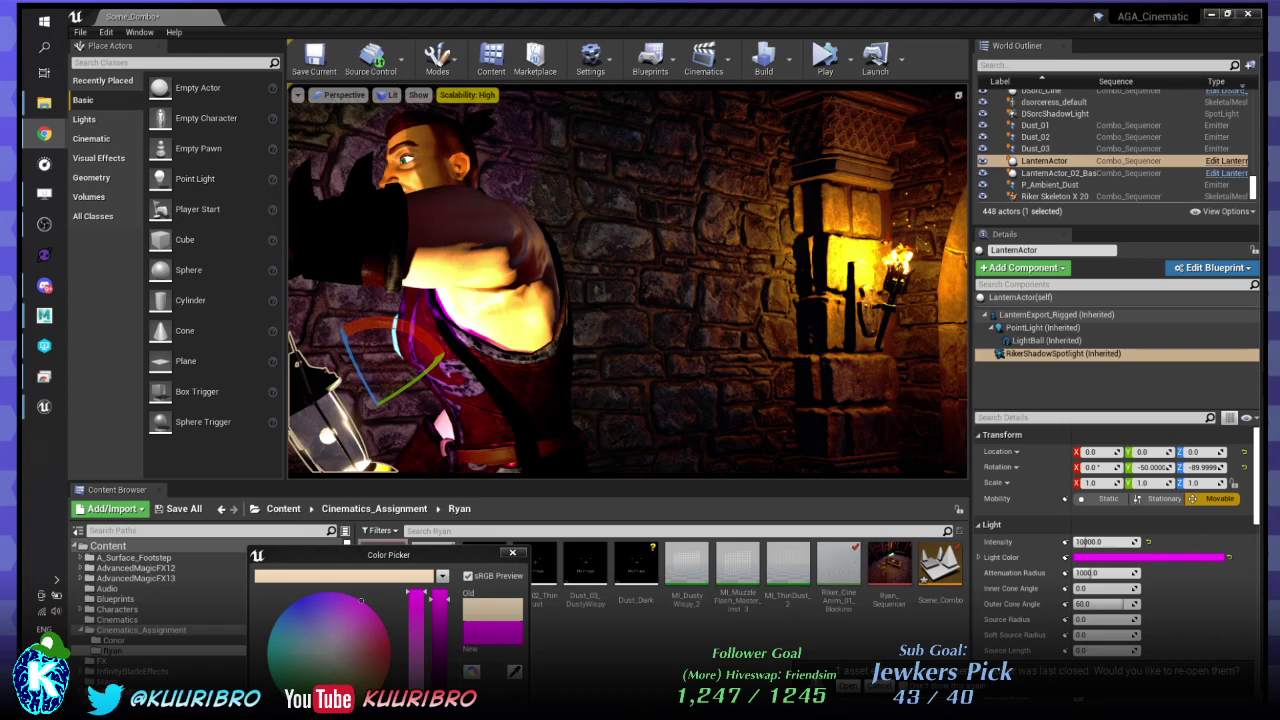
# - Close the colour picker and reselect the lantern's RikerShadowSpotlight component
pyautogui.press('Escape')
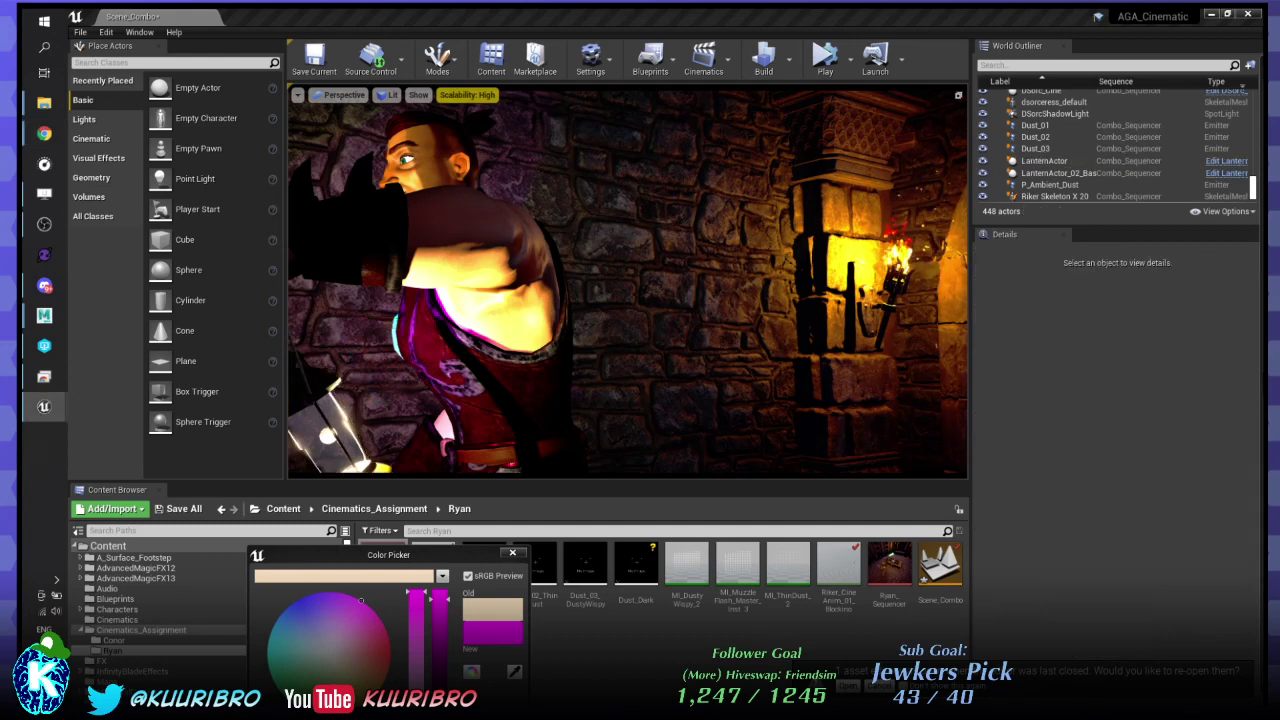
pyautogui.hotkey('ctrl', 'z')
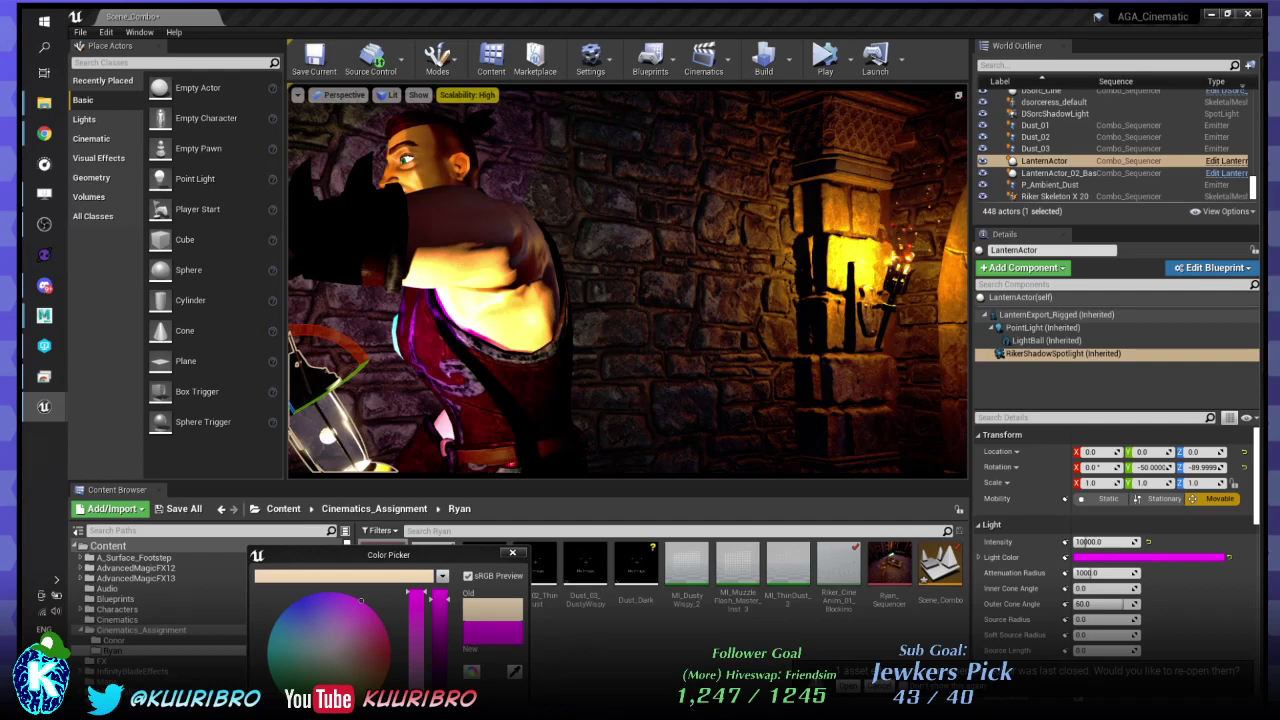
pyautogui.moveTo(628, 280)
pyautogui.mouseDown(button='right')
pyautogui.moveTo(670, 282)
pyautogui.moveTo(630, 284)
pyautogui.mouseUp(button='right')
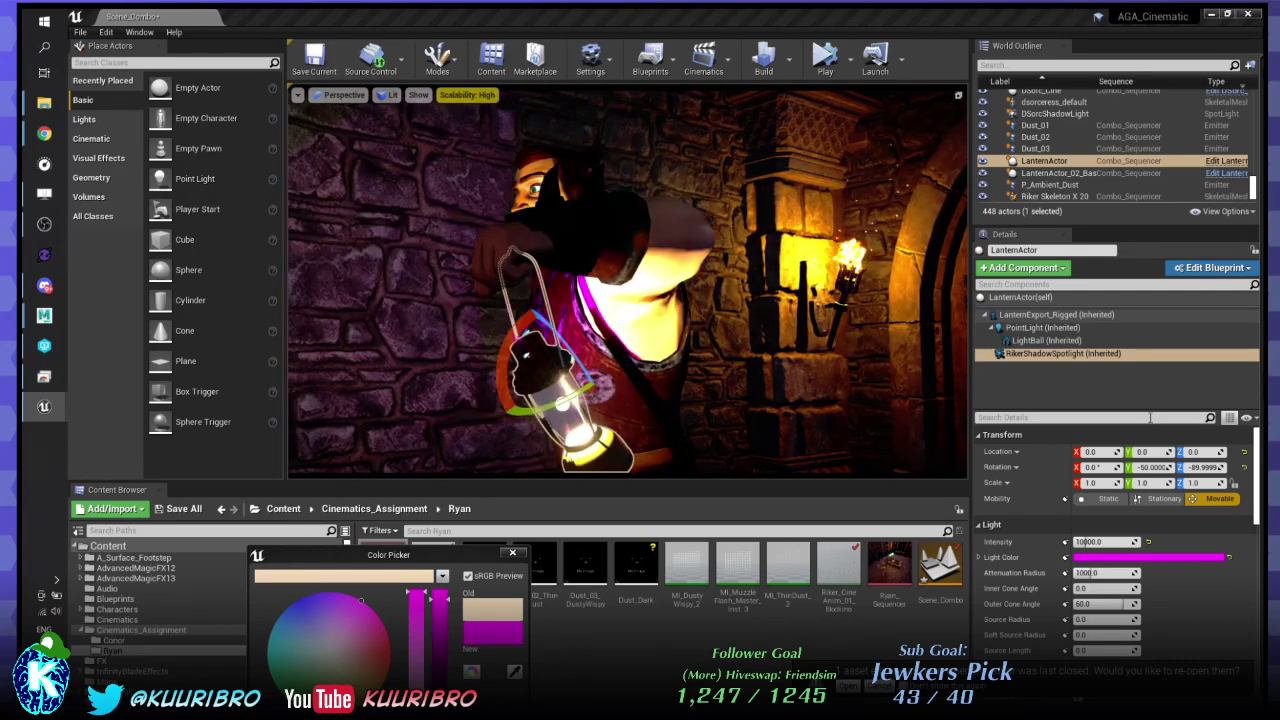
pyautogui.click(1018, 358)
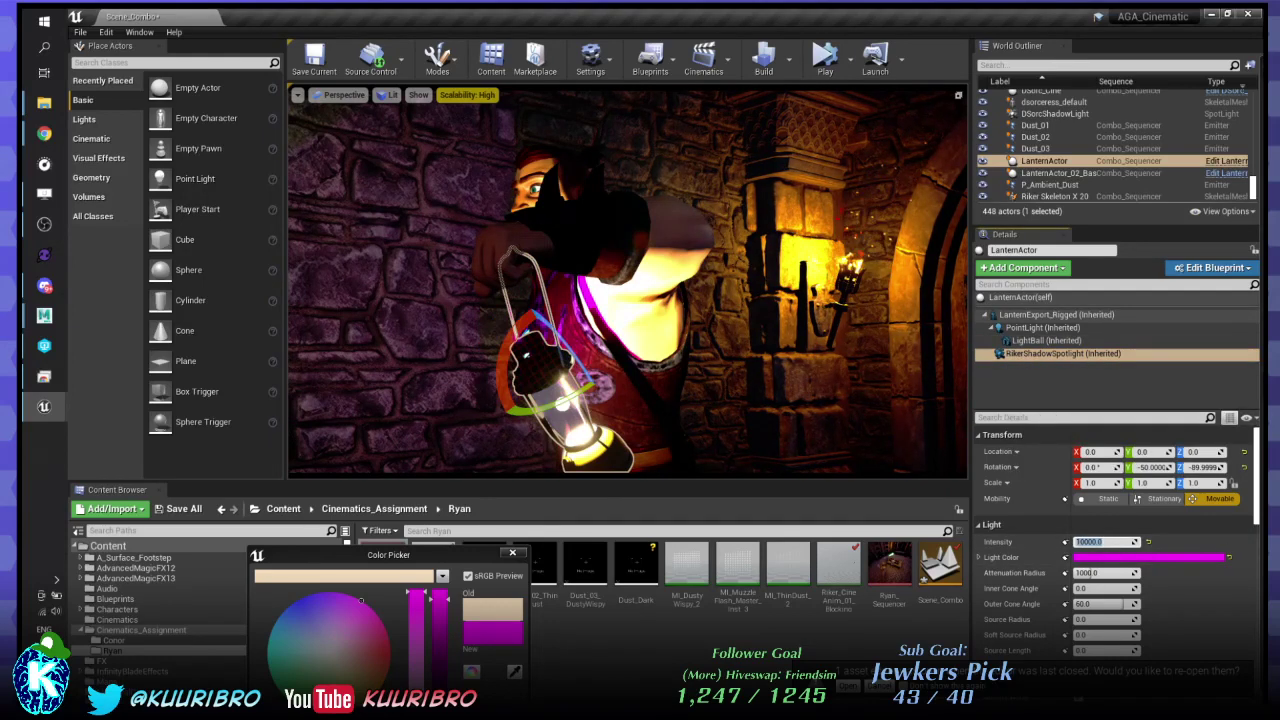
pyautogui.click(512, 553)
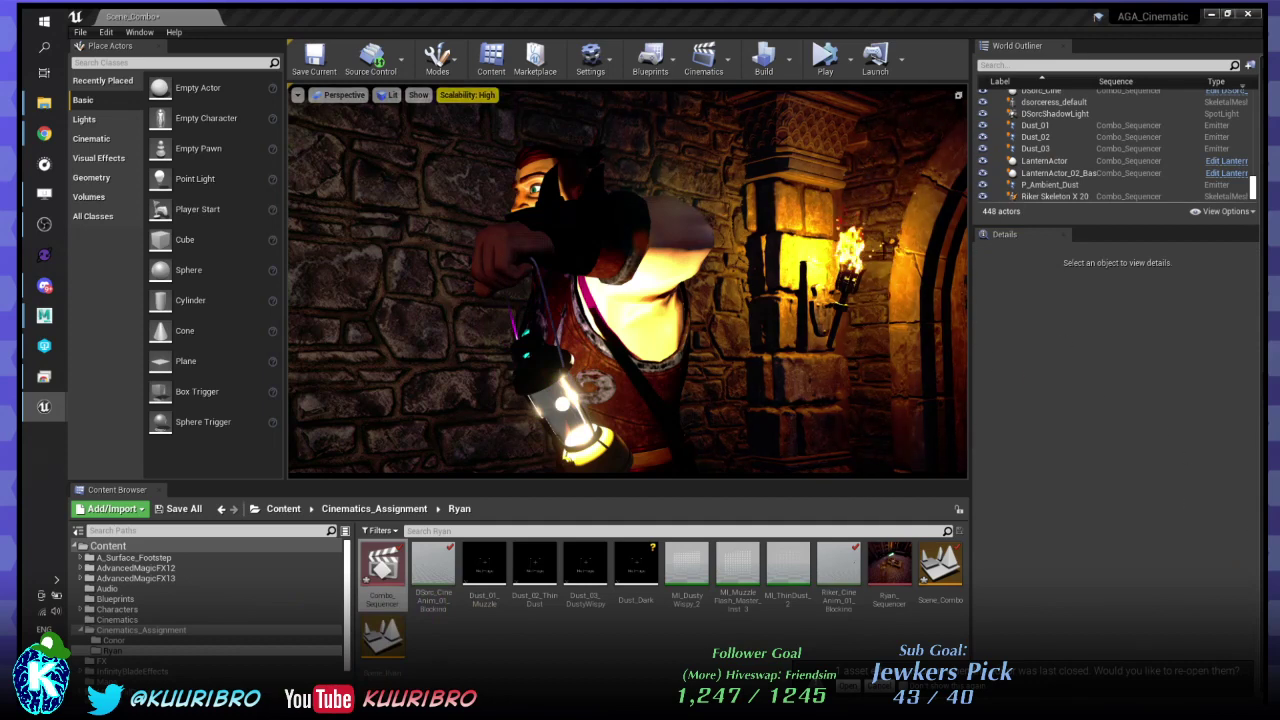
# - Set the lantern's RikerShadowSpotlight light intensity to 0, then select DSorcShadowLight
pyautogui.click(553, 414)
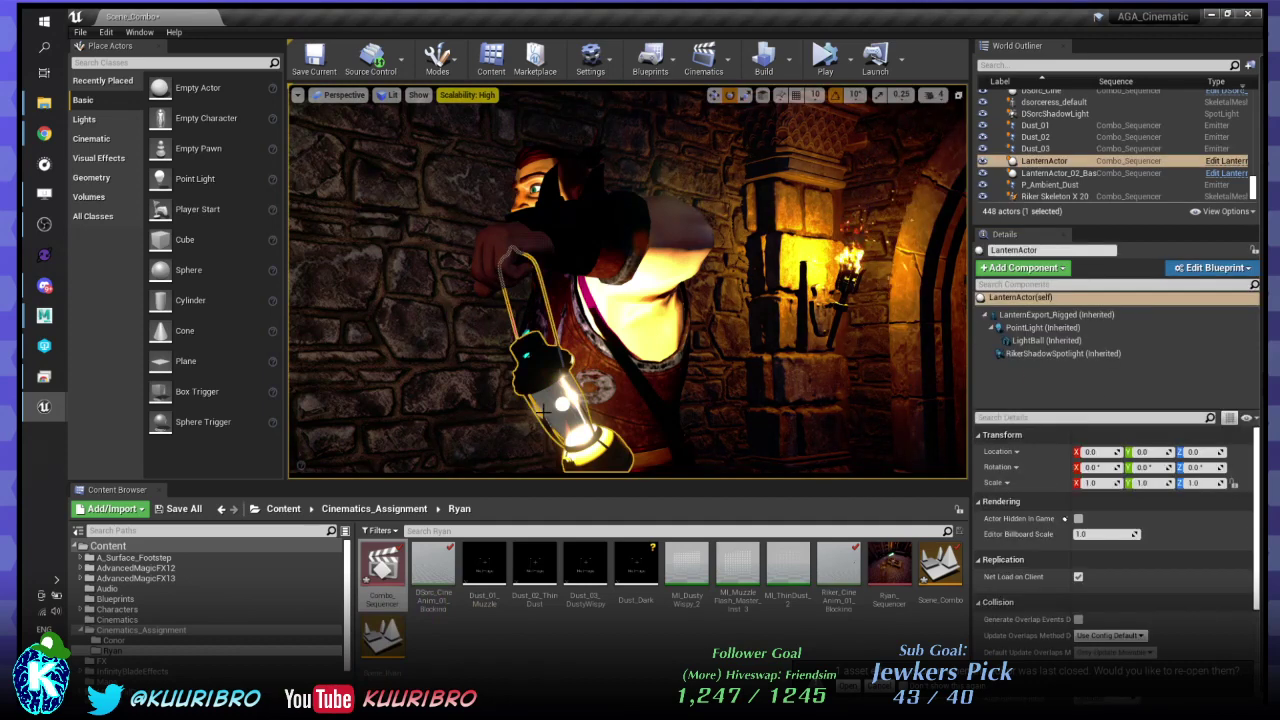
pyautogui.click(1028, 356)
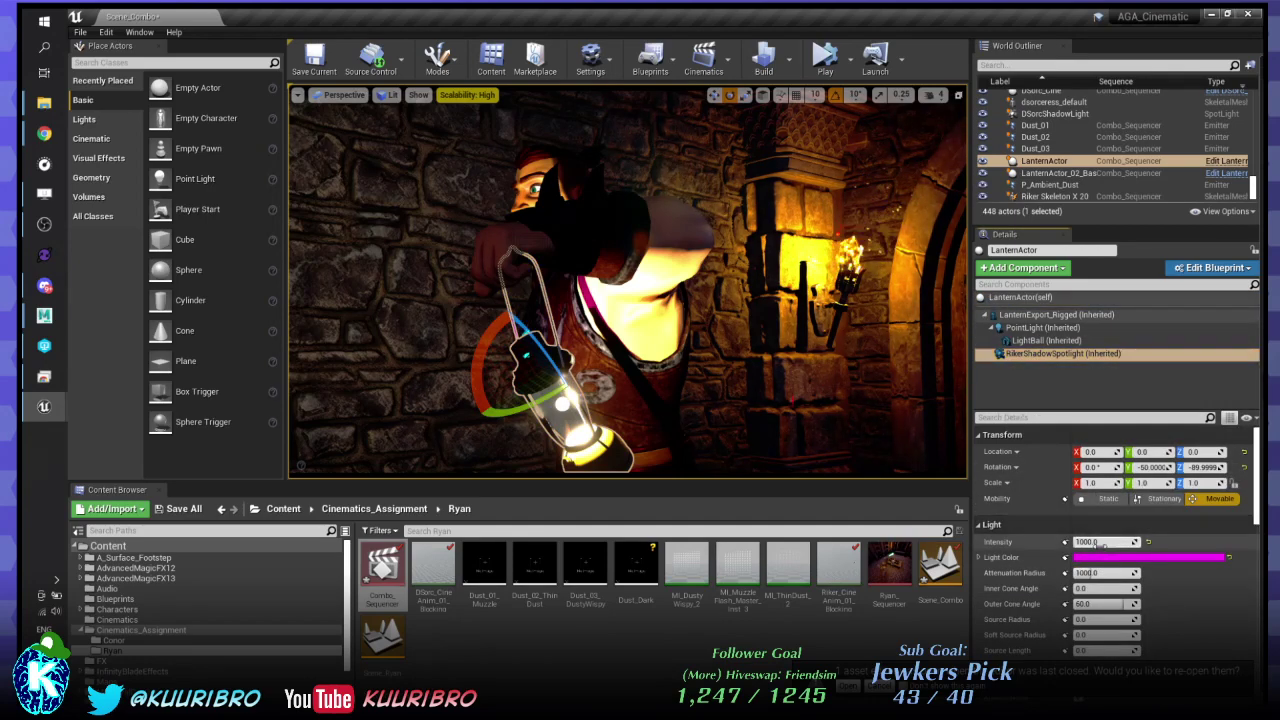
pyautogui.write('0')
pyautogui.press('Return')
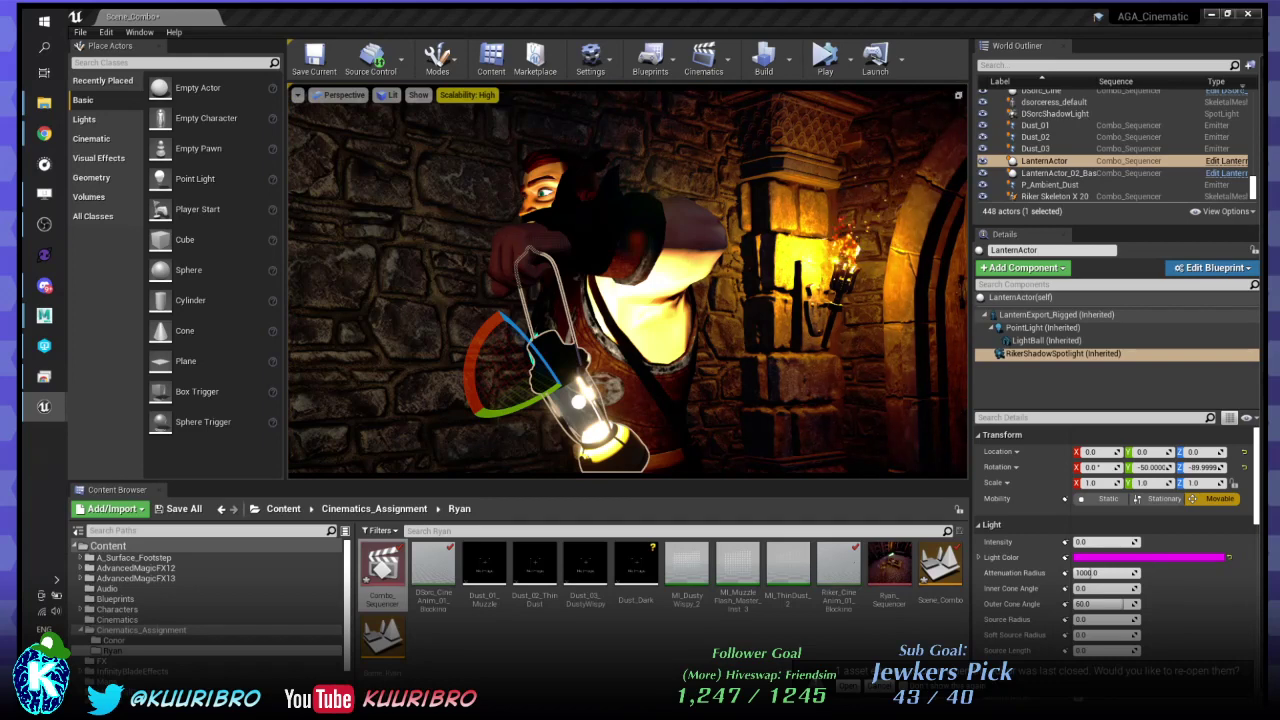
pyautogui.click(1055, 114)
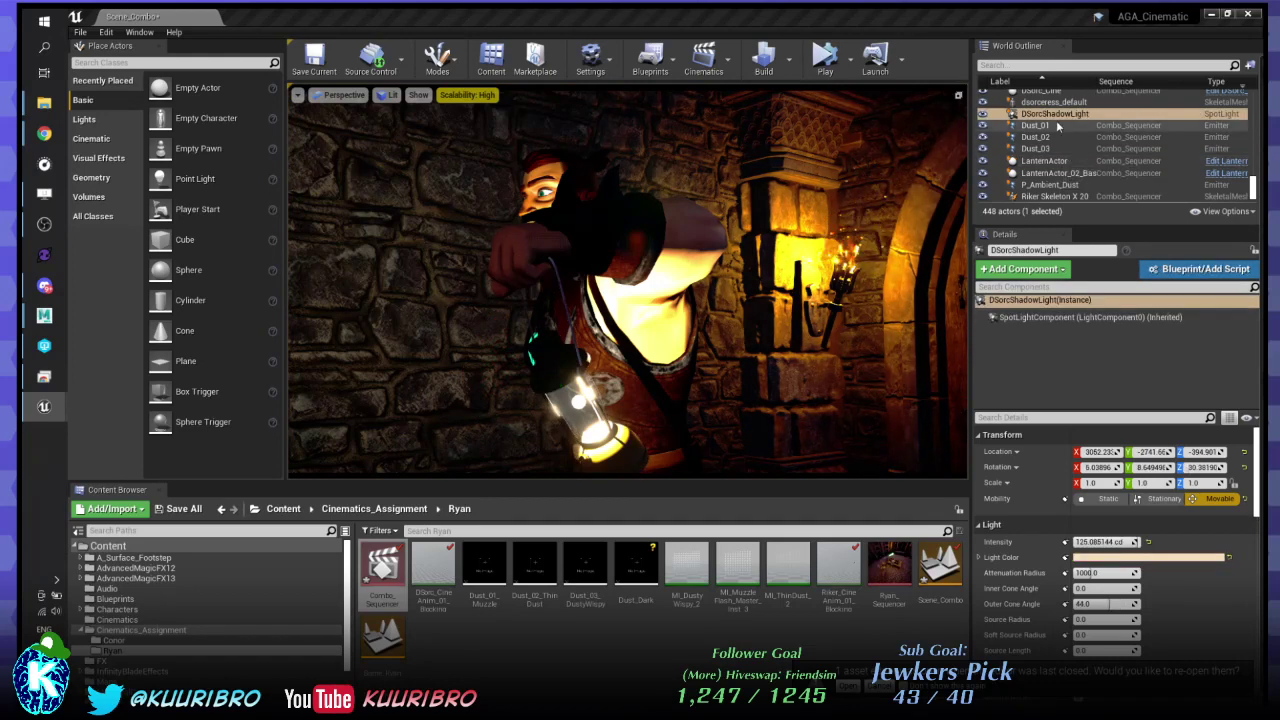
pyautogui.hotkey('ctrl', 'w')
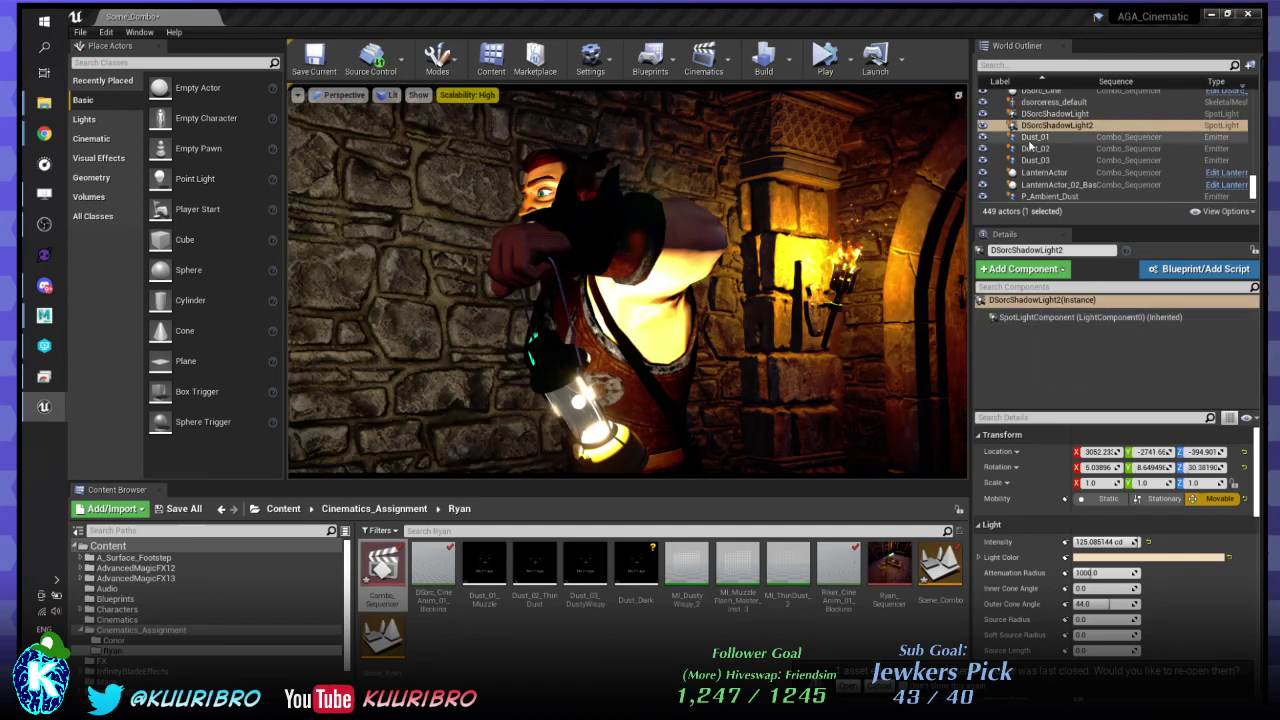
pyautogui.click(1057, 125)
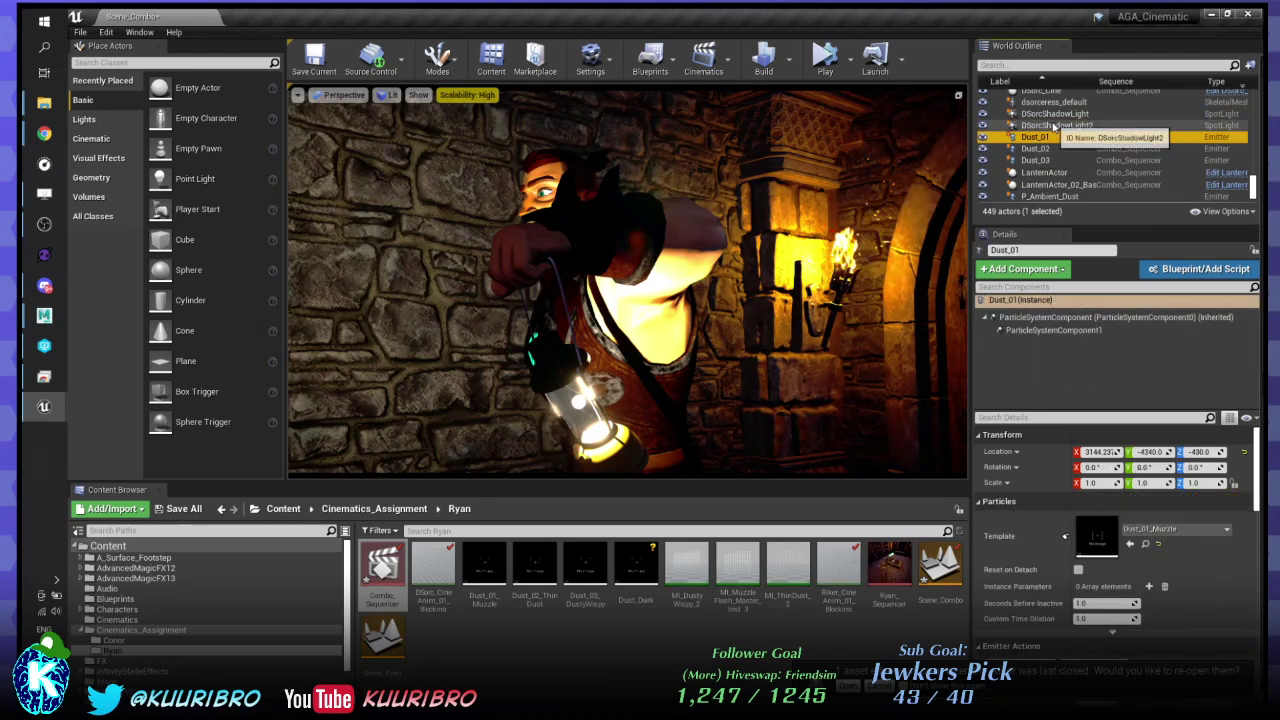
pyautogui.click(1046, 250)
pyautogui.write('Ri')
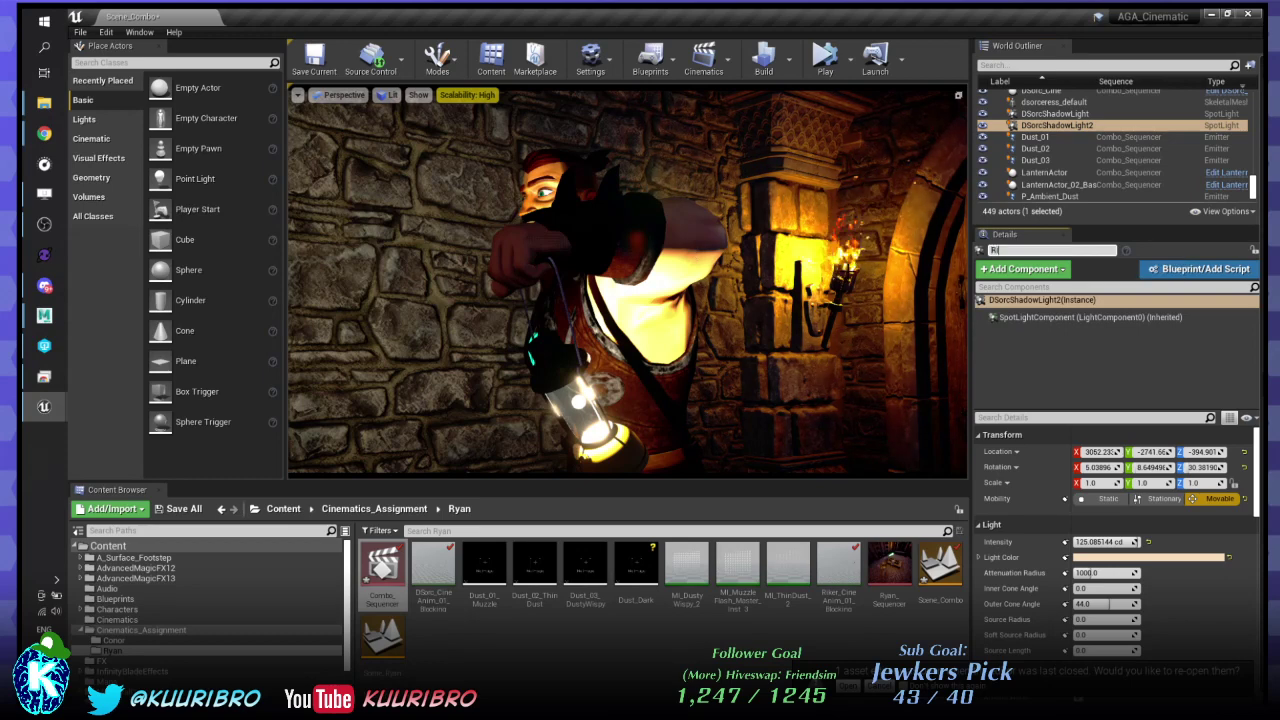
pyautogui.write('kerLanternShadowL')
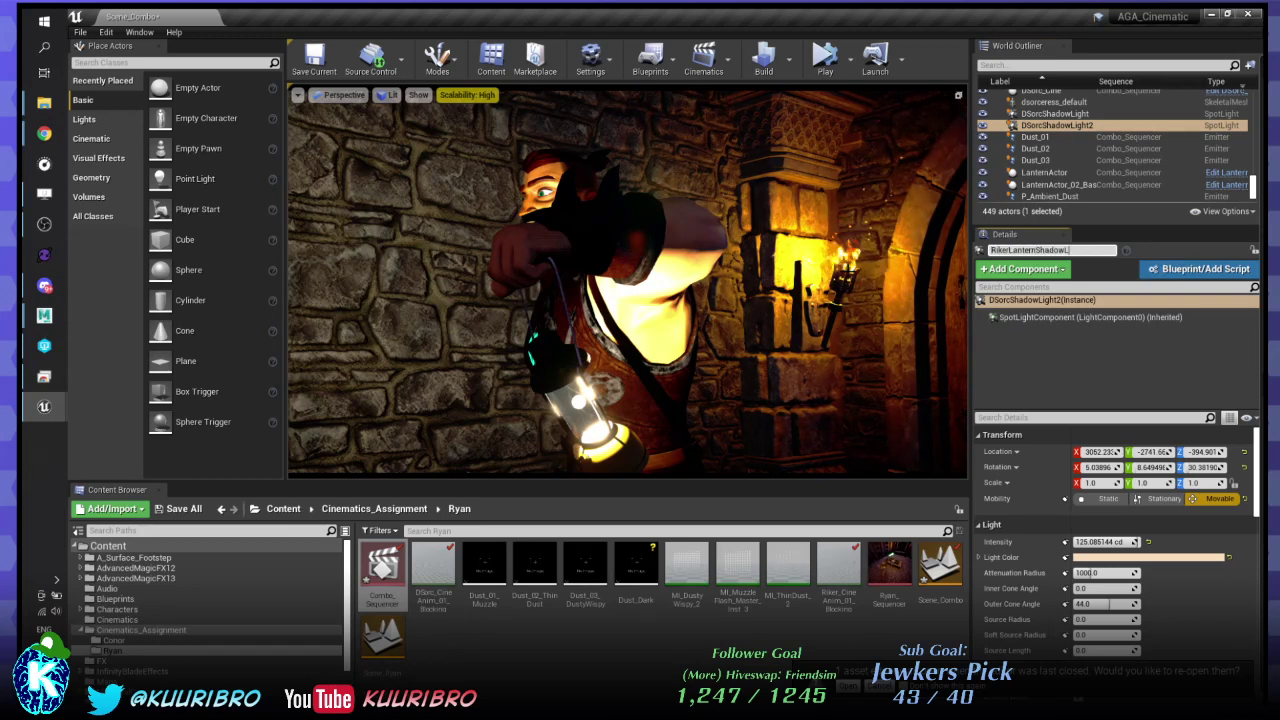
pyautogui.write('ight')
pyautogui.press('Return')
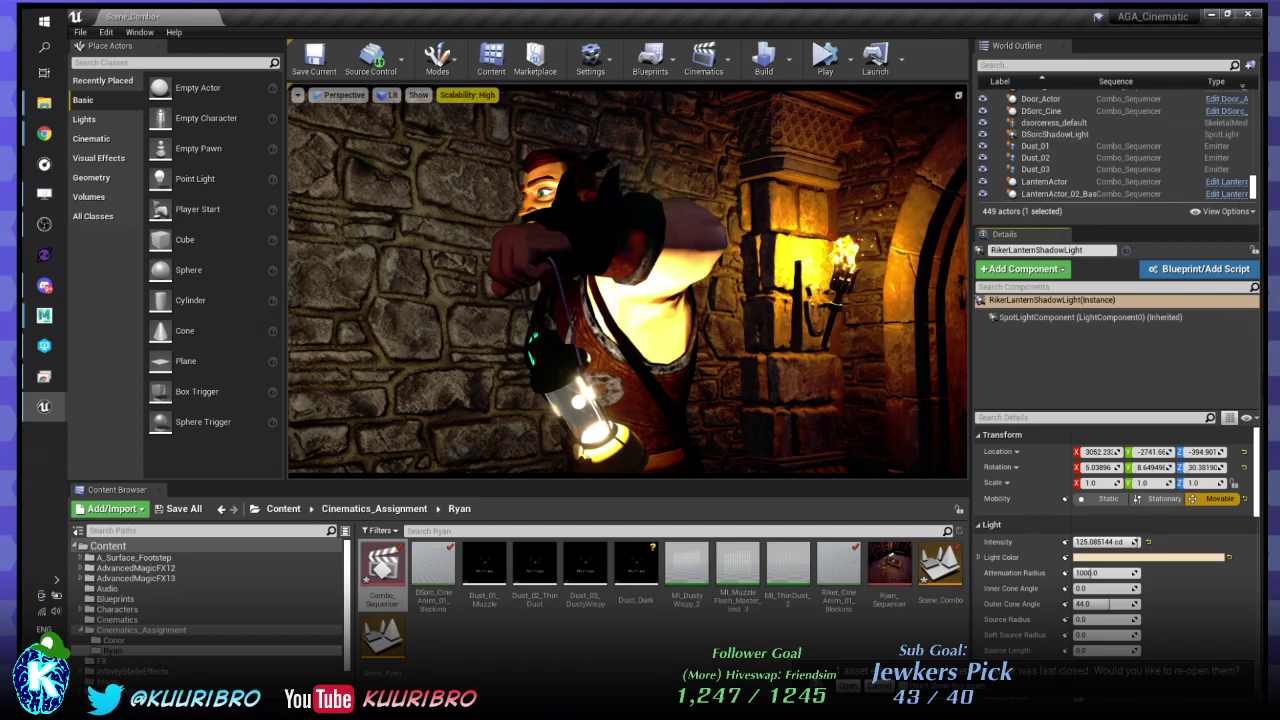
pyautogui.click(1062, 150)
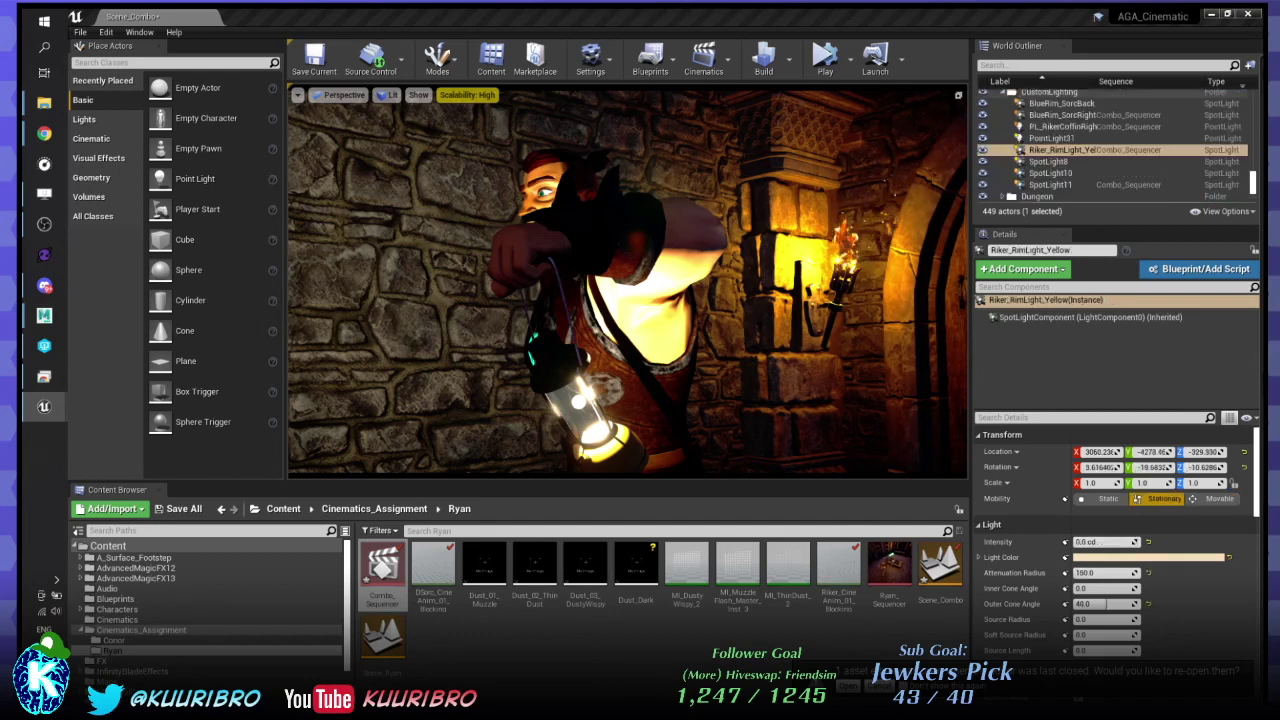
pyautogui.click(1062, 115)
pyautogui.press('Escape')
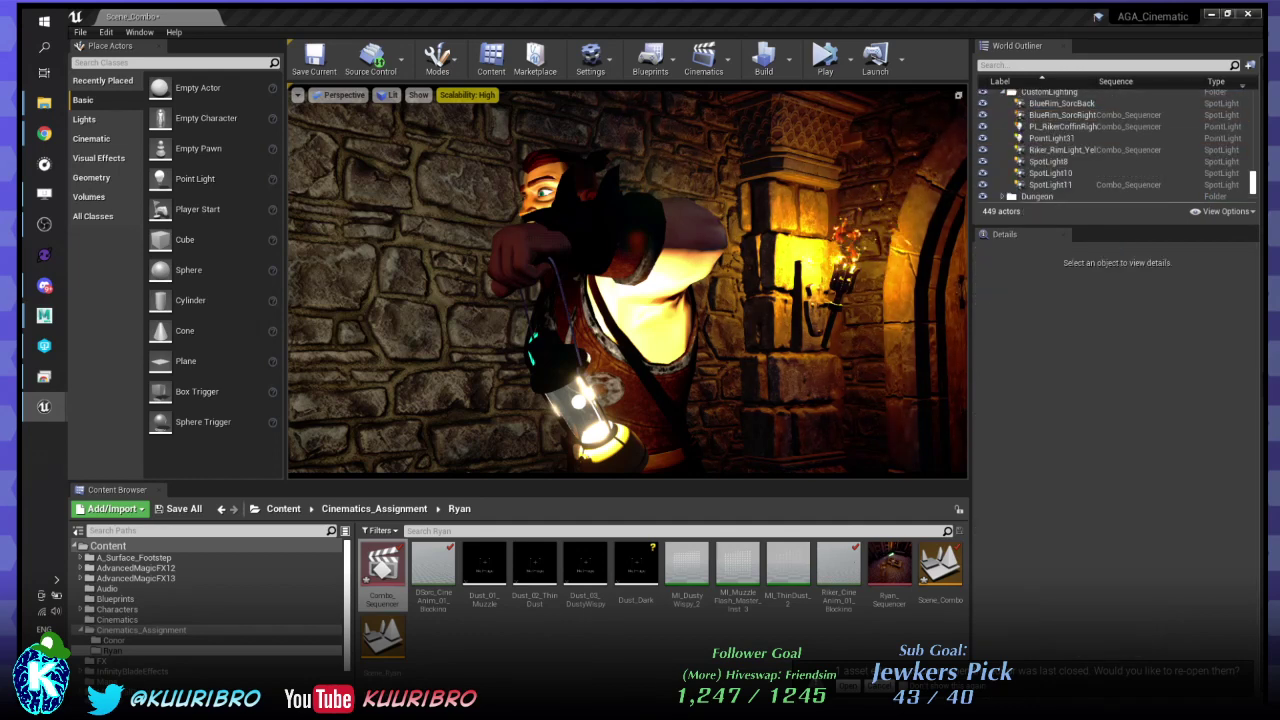
pyautogui.scroll(-3, 1078, 132)
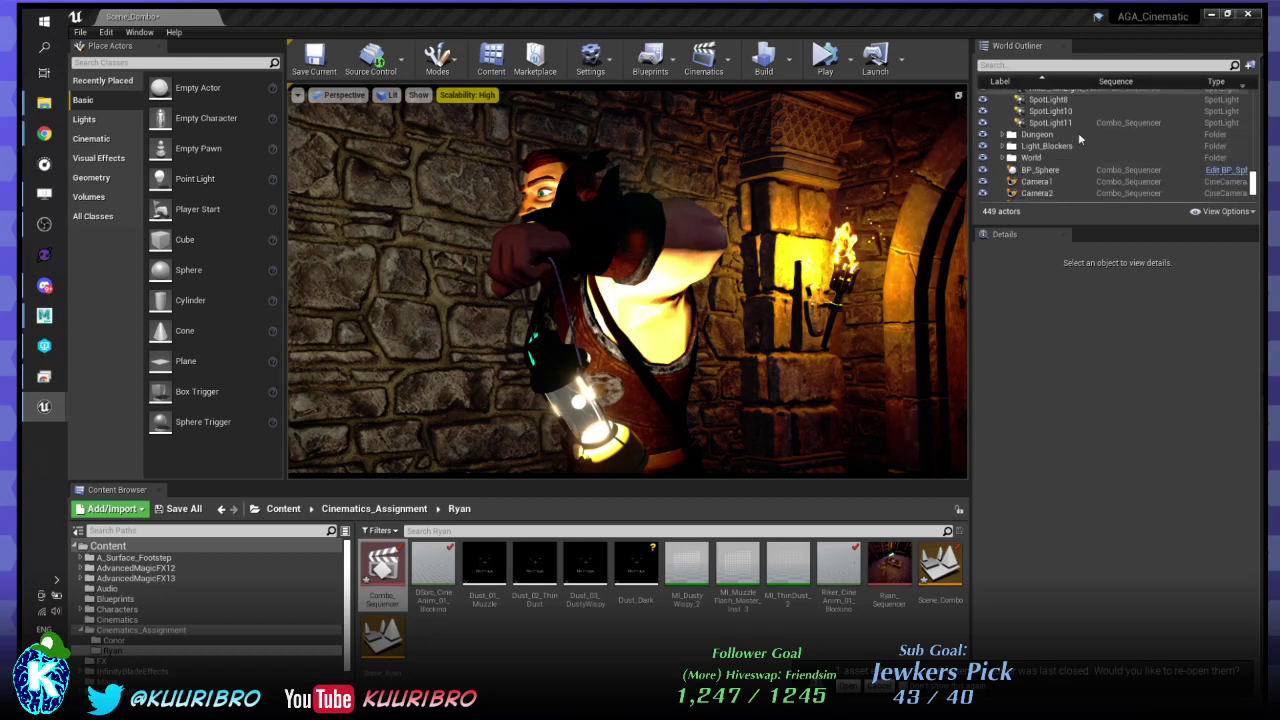
pyautogui.scroll(-5, 1078, 132)
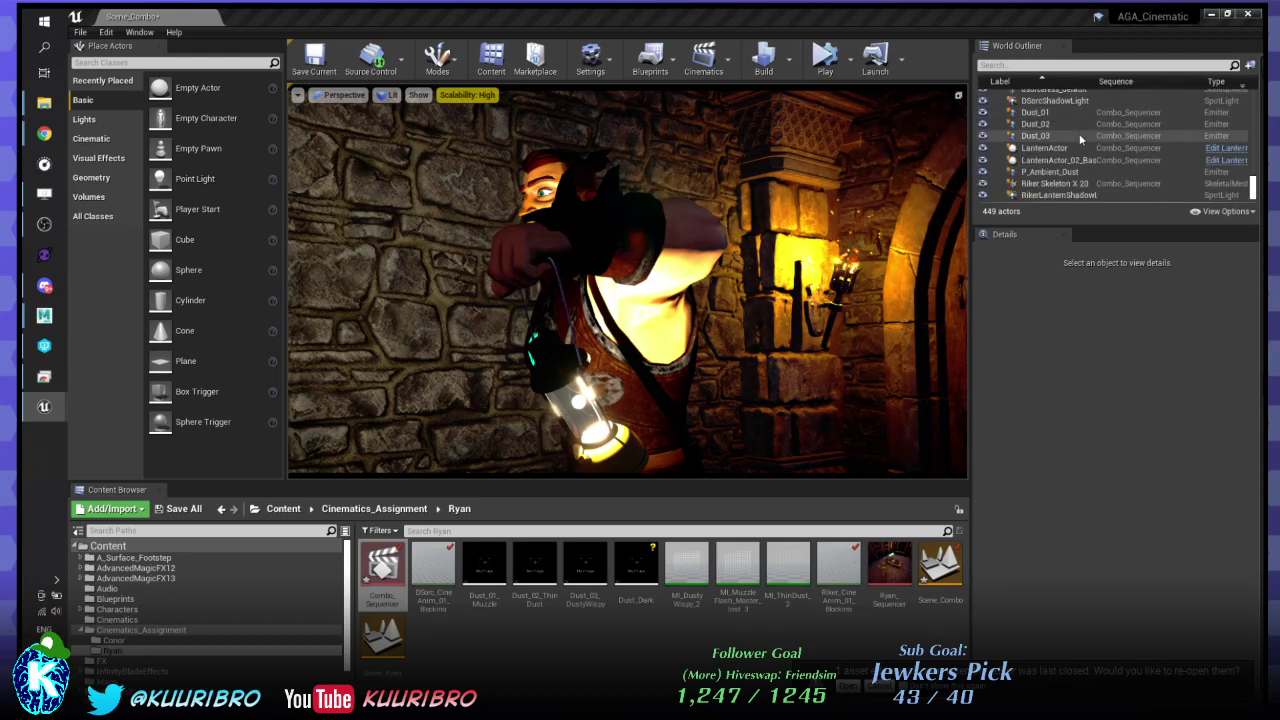
pyautogui.scroll(8, 1058, 190)
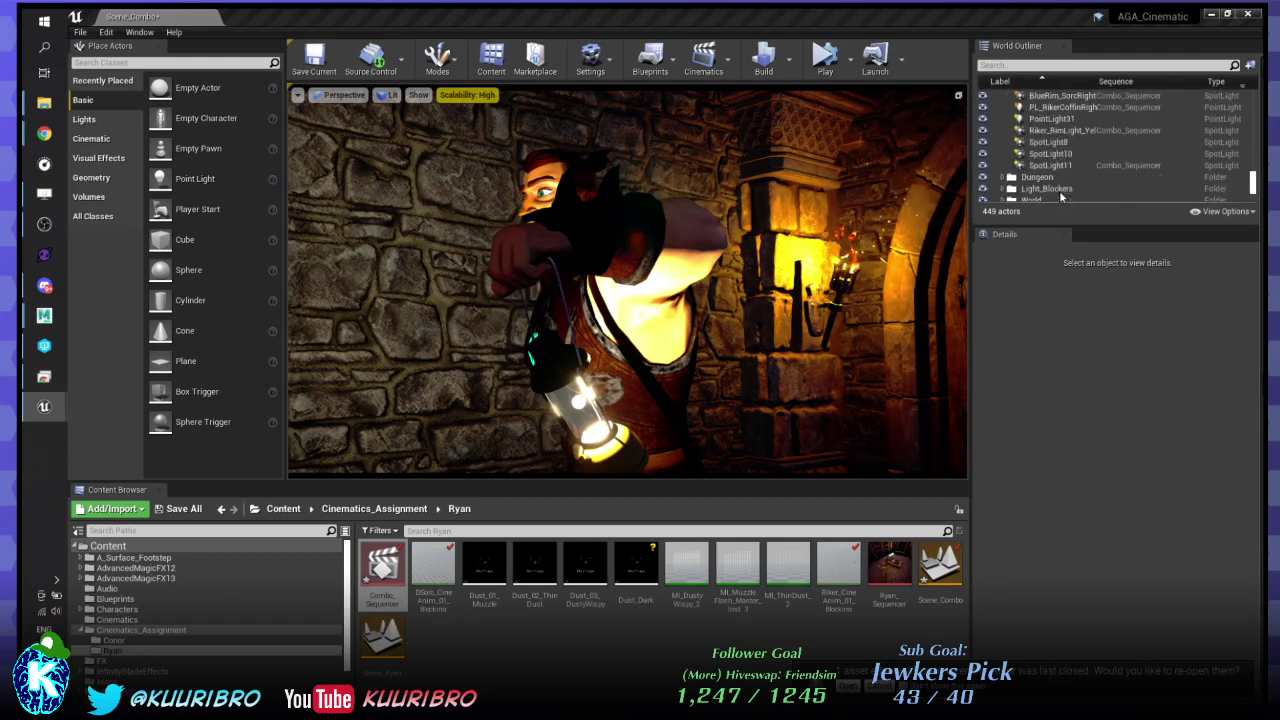
pyautogui.scroll(10, 1045, 170)
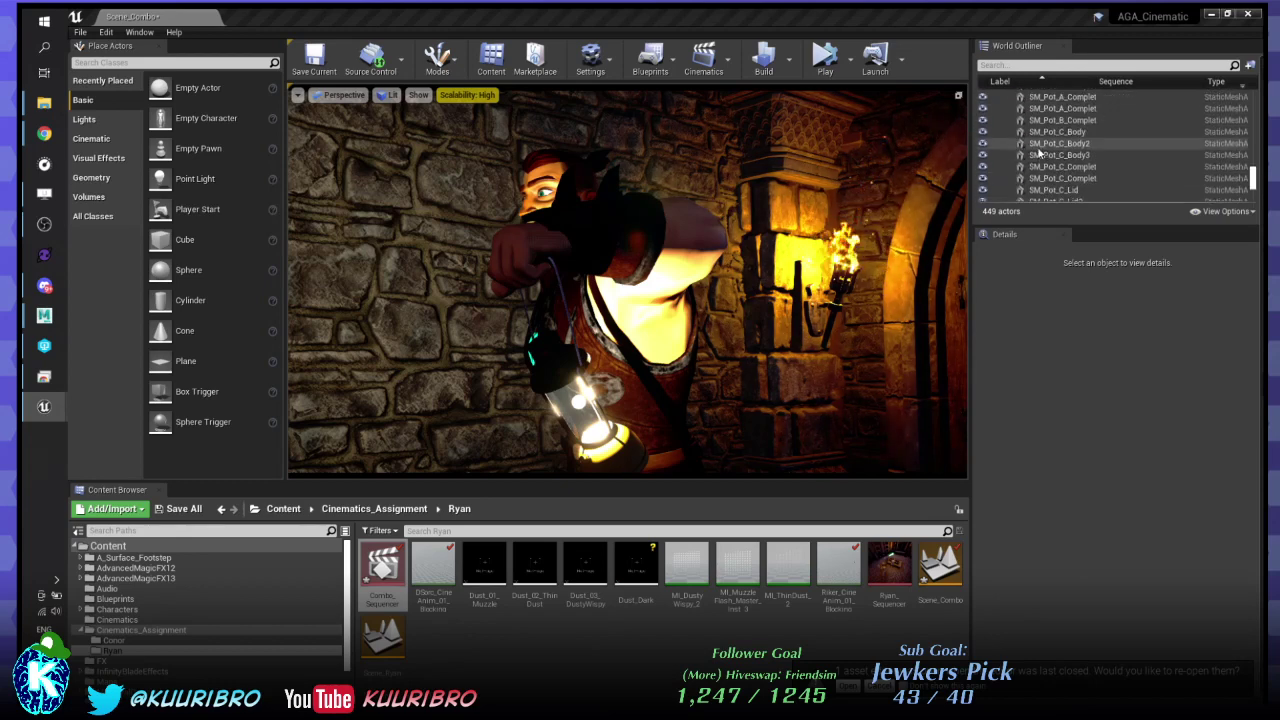
pyautogui.scroll(5, 1100, 153)
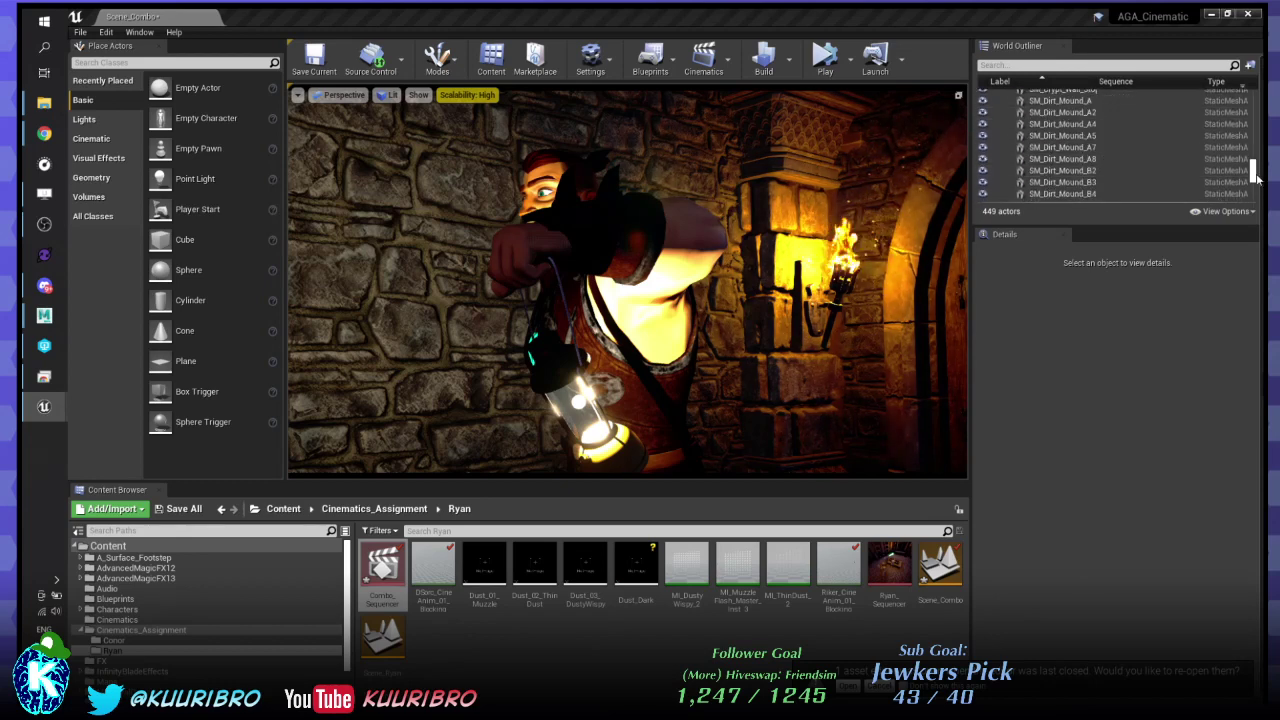
pyautogui.moveTo(1253, 168); pyautogui.dragTo(1253, 92)
# - Collapse the Crypt and CustomLighting folders and move RikerLanternShadowLight into CustomLighting
pyautogui.click(1003, 107)
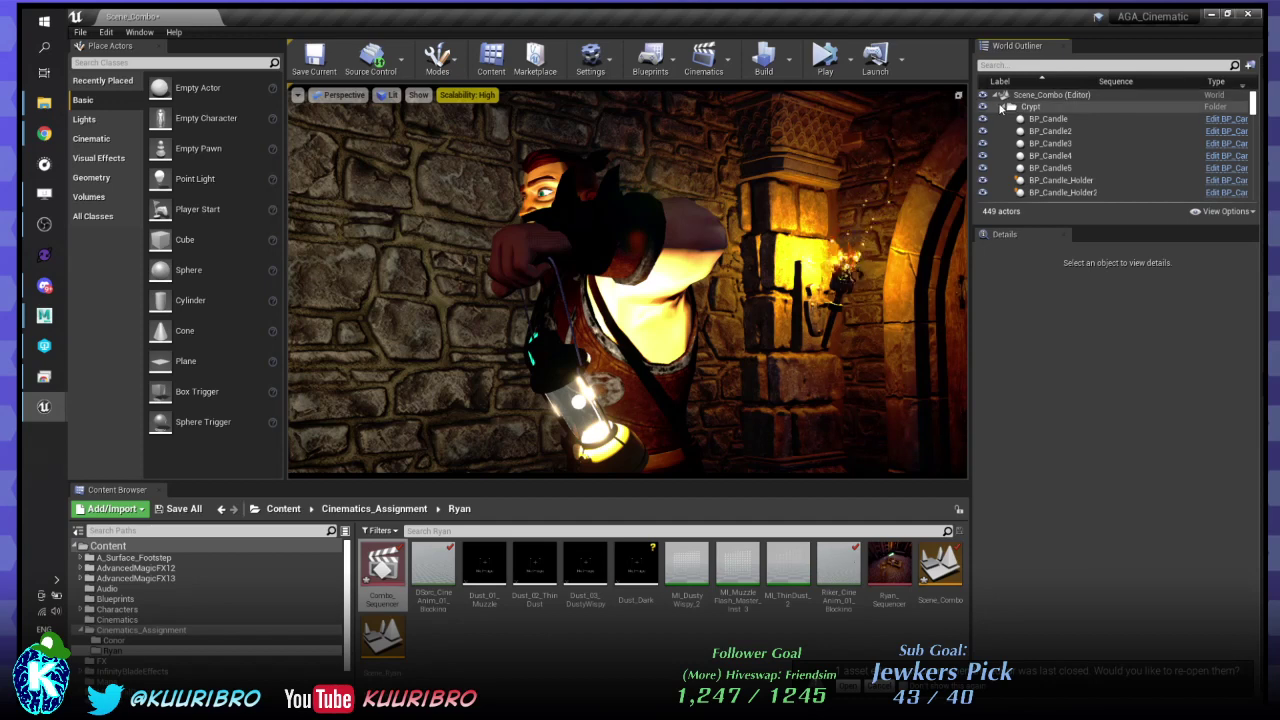
pyautogui.click(1003, 107)
pyautogui.click(1003, 118)
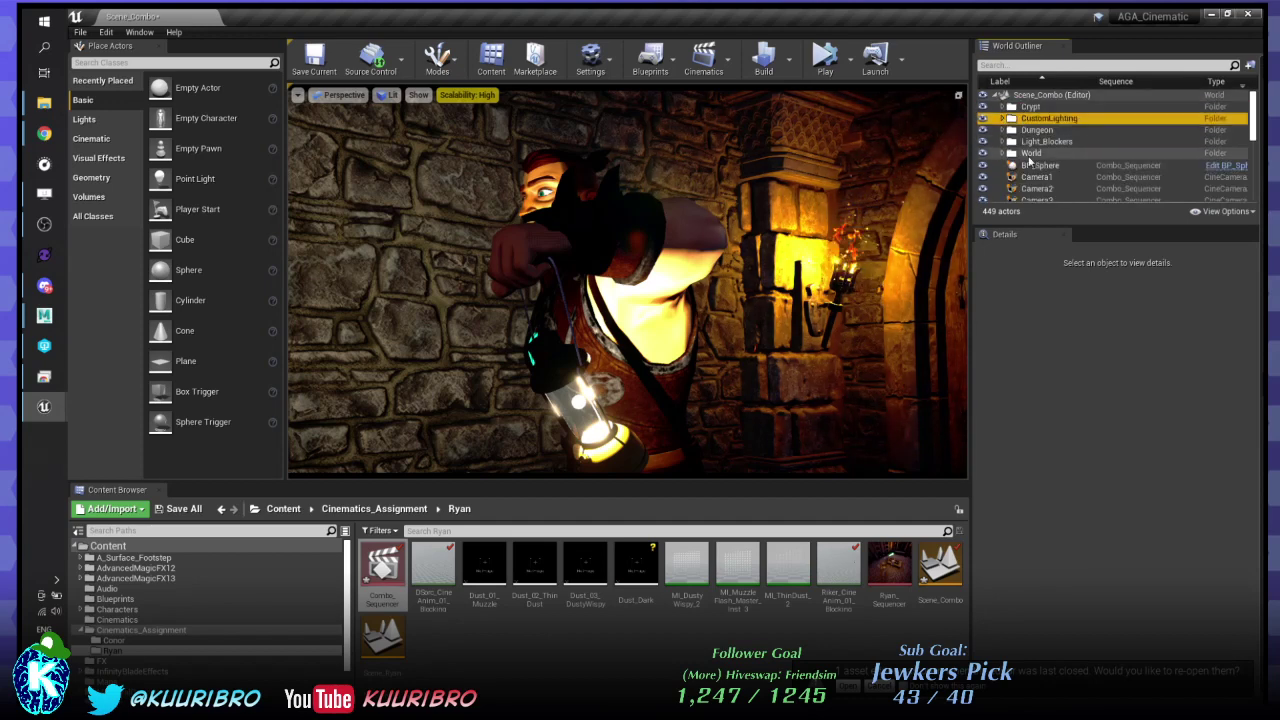
pyautogui.scroll(-3, 1040, 160)
pyautogui.scroll(-3, 1040, 162)
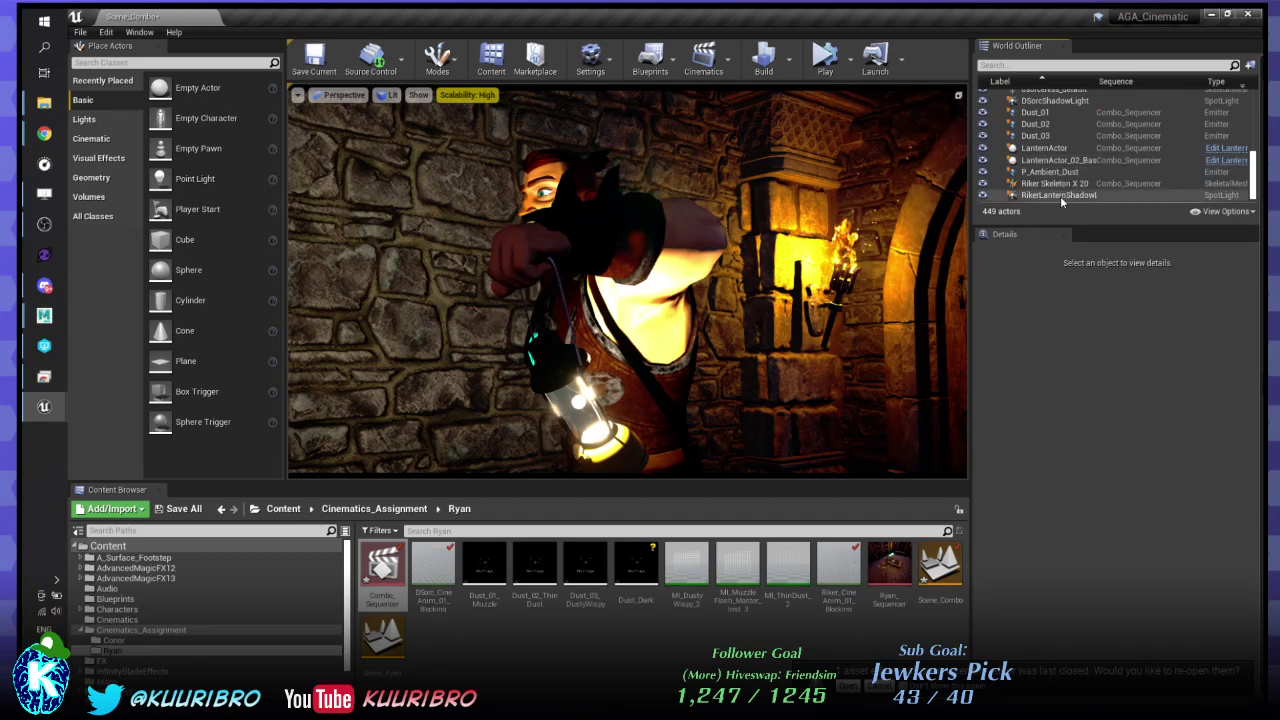
pyautogui.moveTo(1062, 198); pyautogui.dragTo(1050, 128)
pyautogui.click(1050, 120)
# - Move the DSorcShadowLight spotlight into the CustomLighting folder too
pyautogui.click(1002, 119)
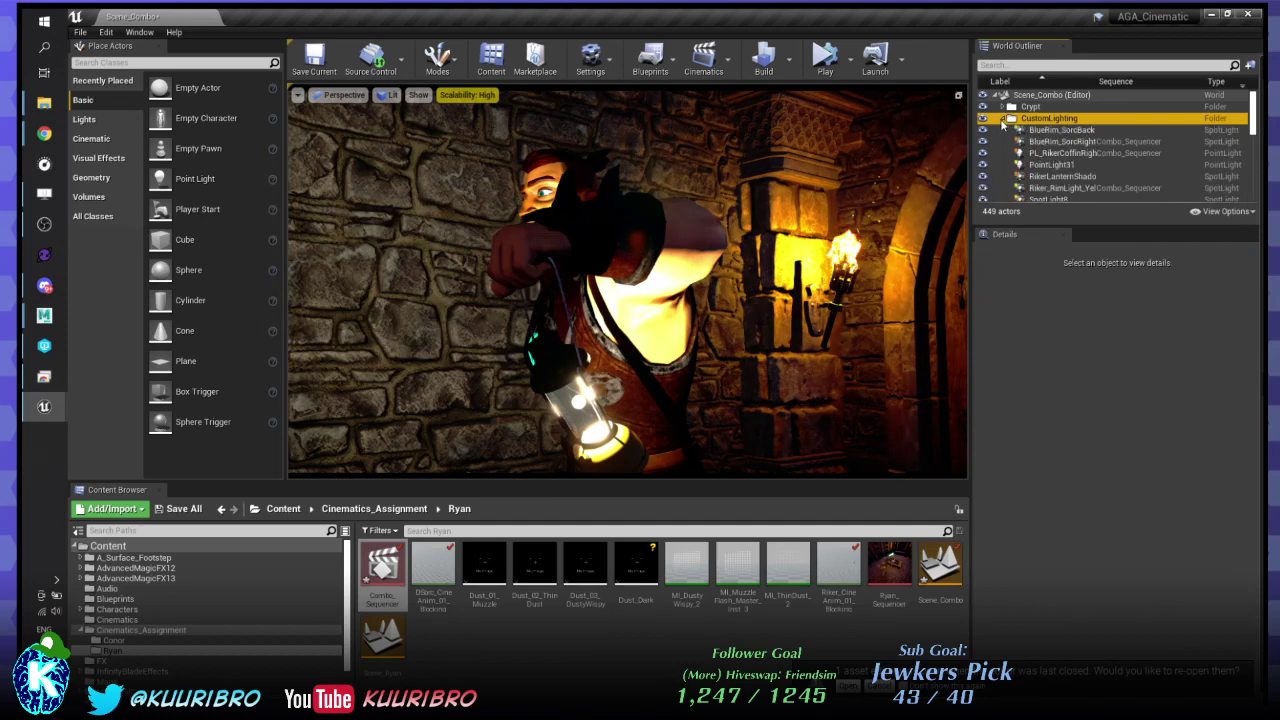
pyautogui.scroll(-10, 1041, 124)
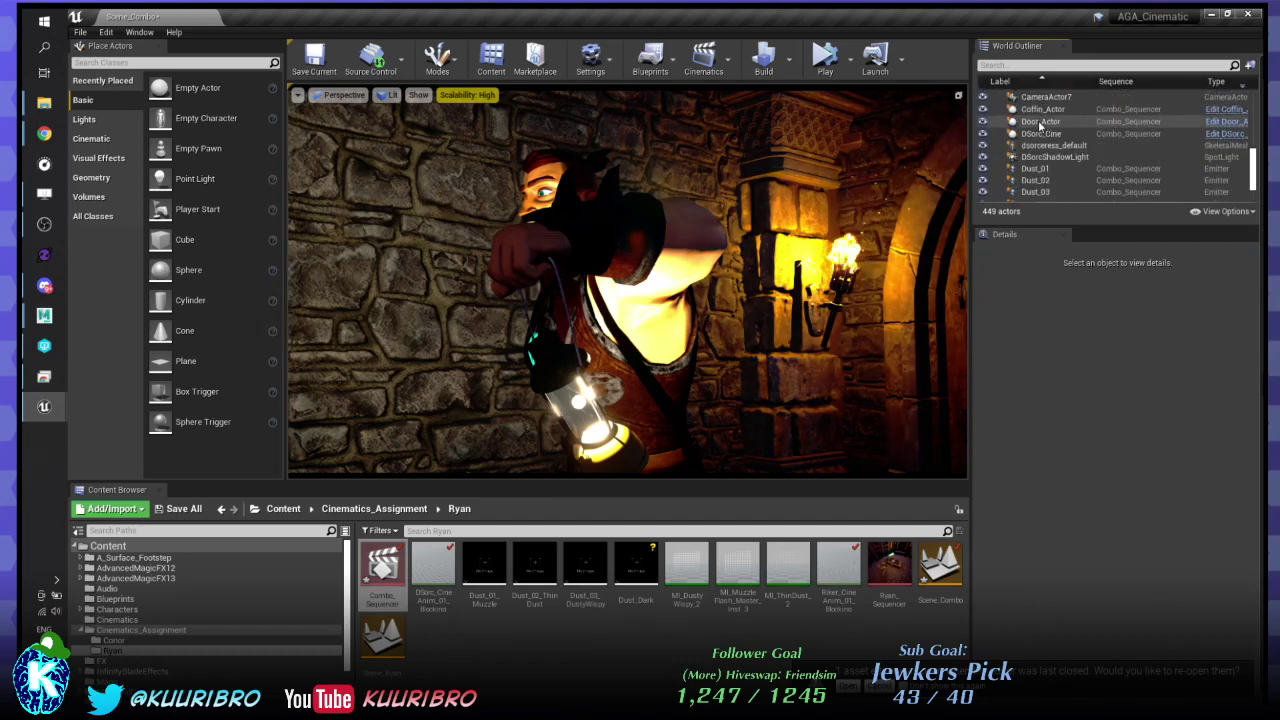
pyautogui.scroll(1, 1068, 128)
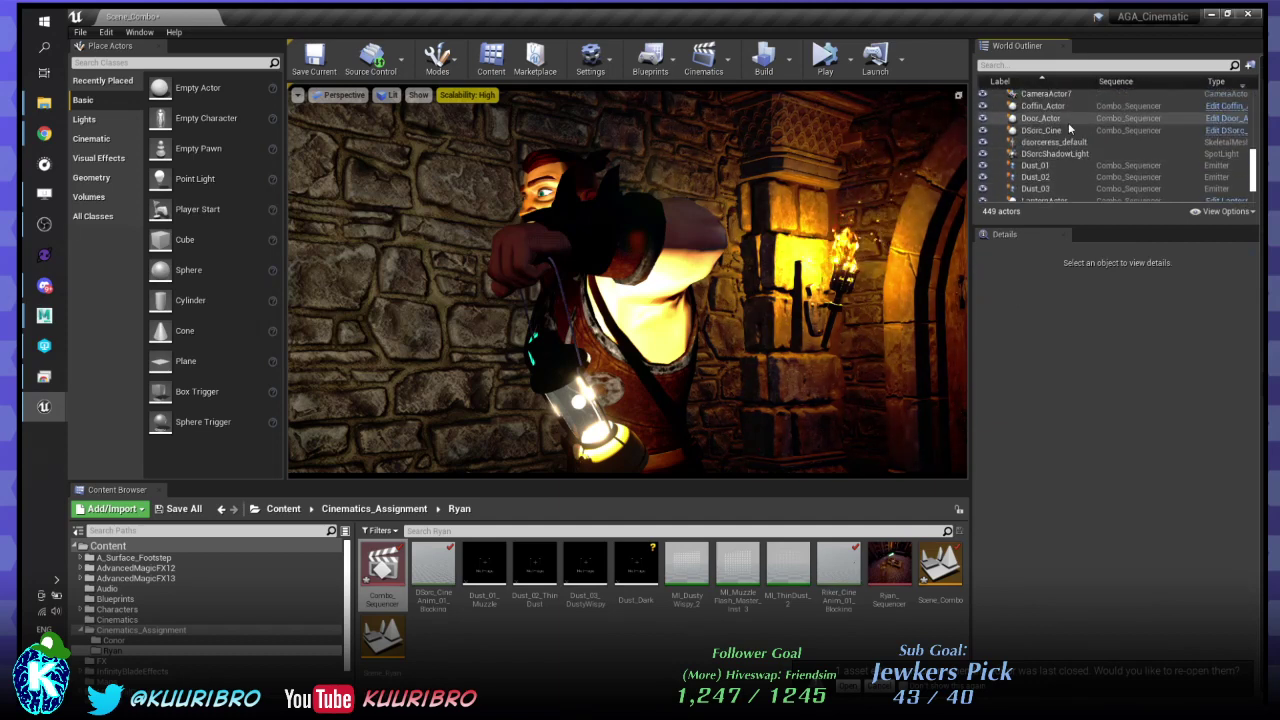
pyautogui.click(1058, 155)
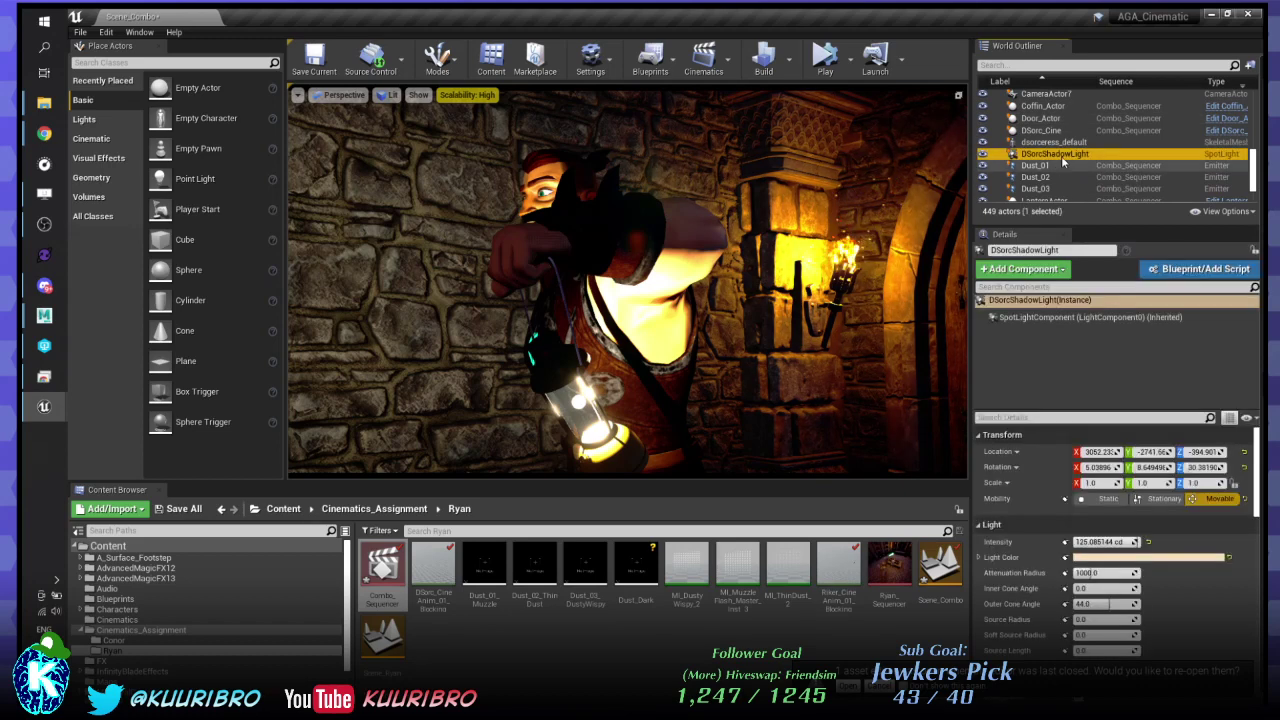
pyautogui.scroll(8, 1066, 133)
pyautogui.moveTo(1066, 143)
pyautogui.mouseDown()
pyautogui.moveTo(1049, 163)
pyautogui.moveTo(1052, 124)
pyautogui.mouseUp()
pyautogui.scroll(3, 1049, 163)
pyautogui.scroll(-2, 1075, 165)
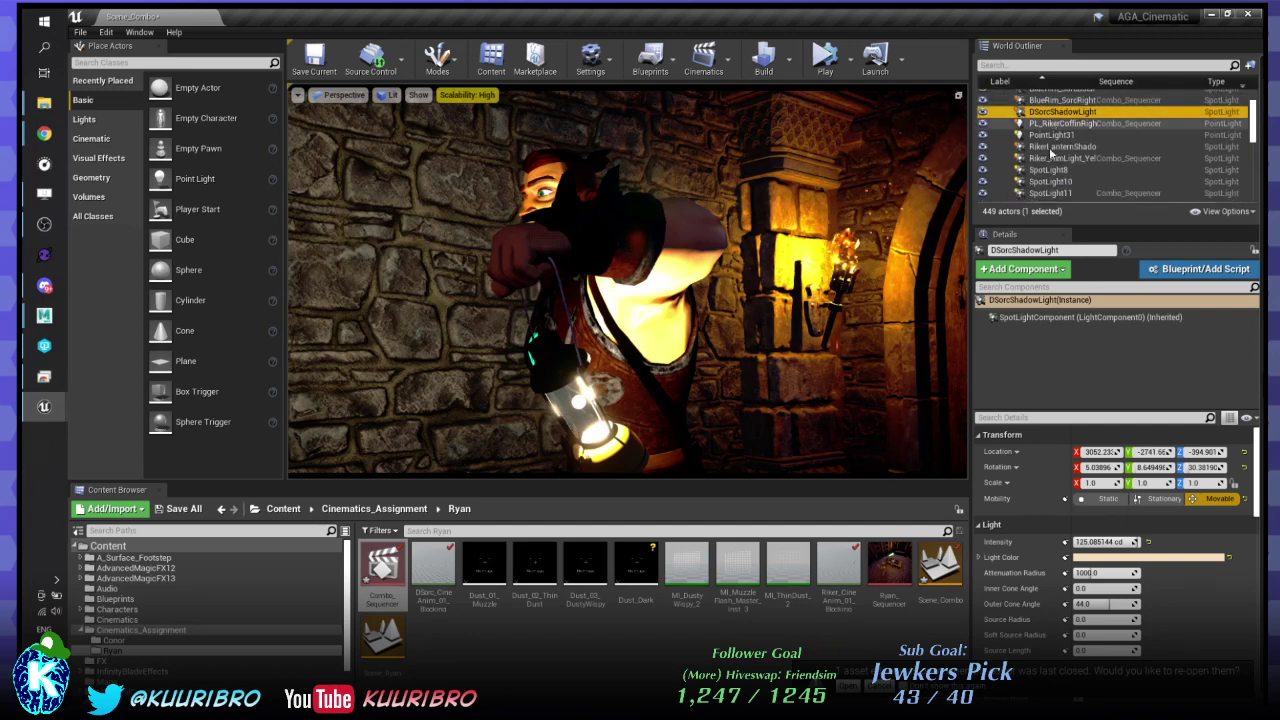
pyautogui.click(1070, 160)
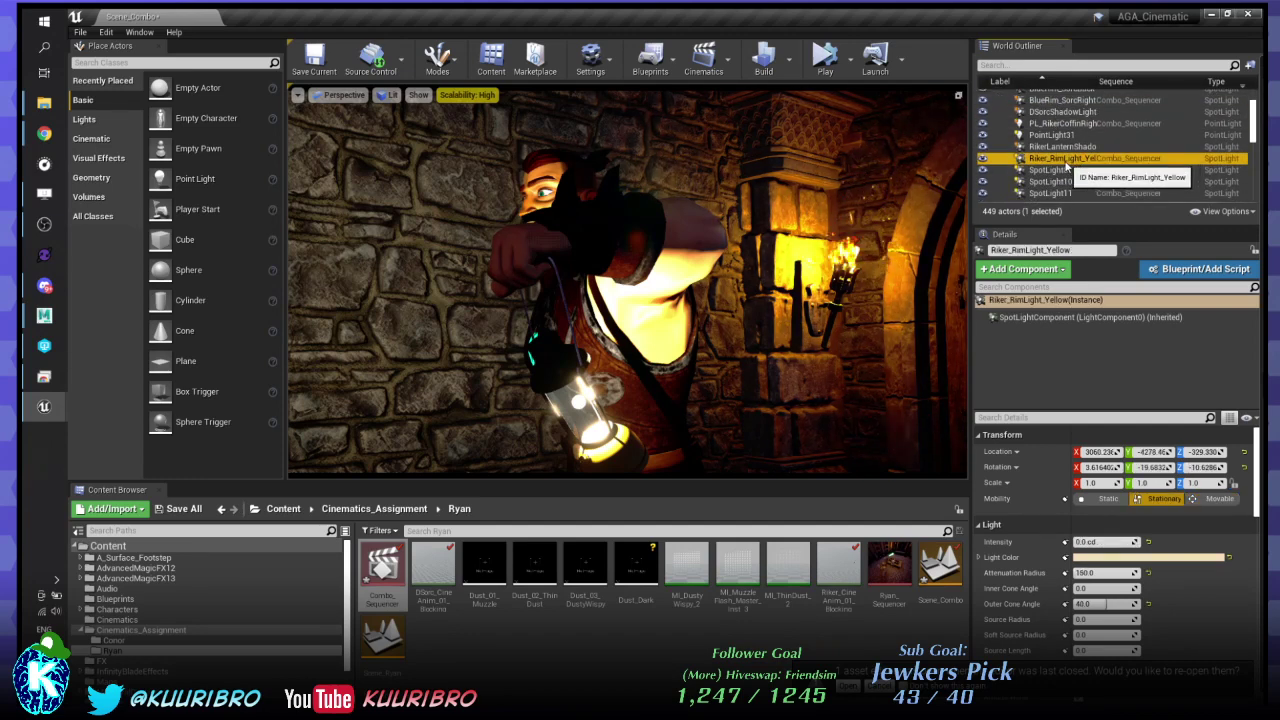
pyautogui.click(1045, 300)
pyautogui.click(1078, 250)
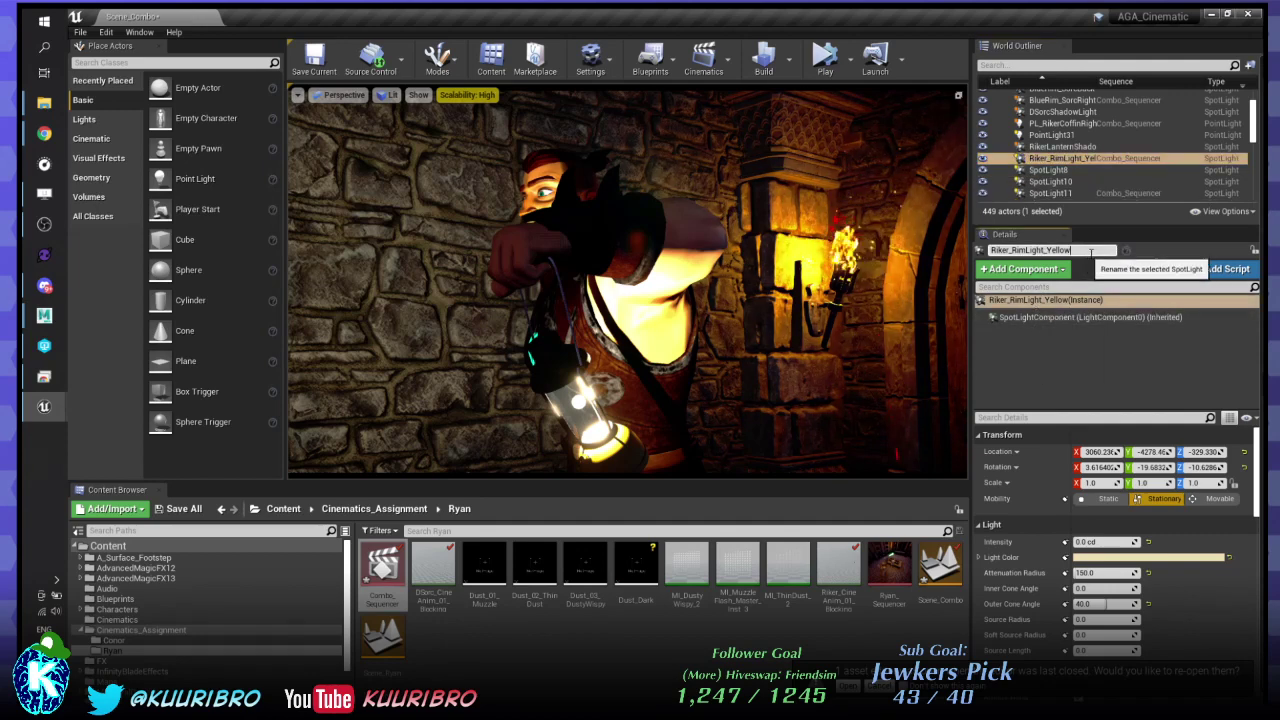
pyautogui.write('Shad')
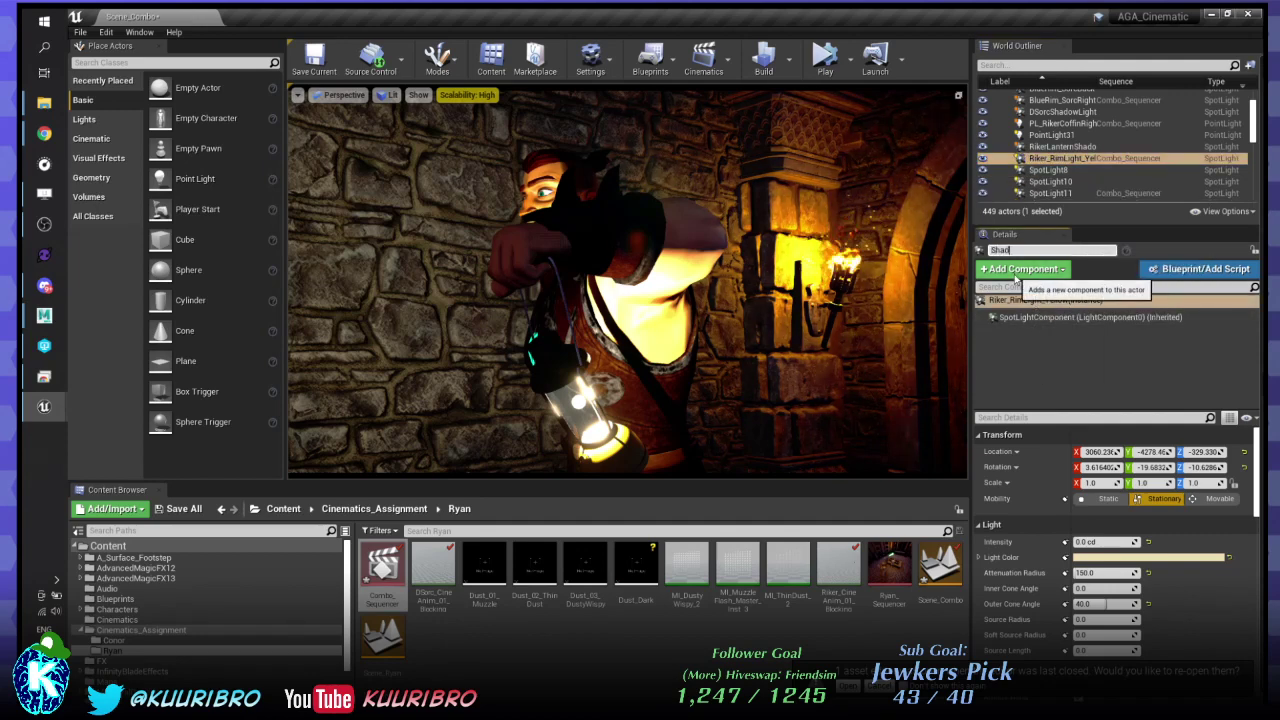
pyautogui.write('owLight_Riker')
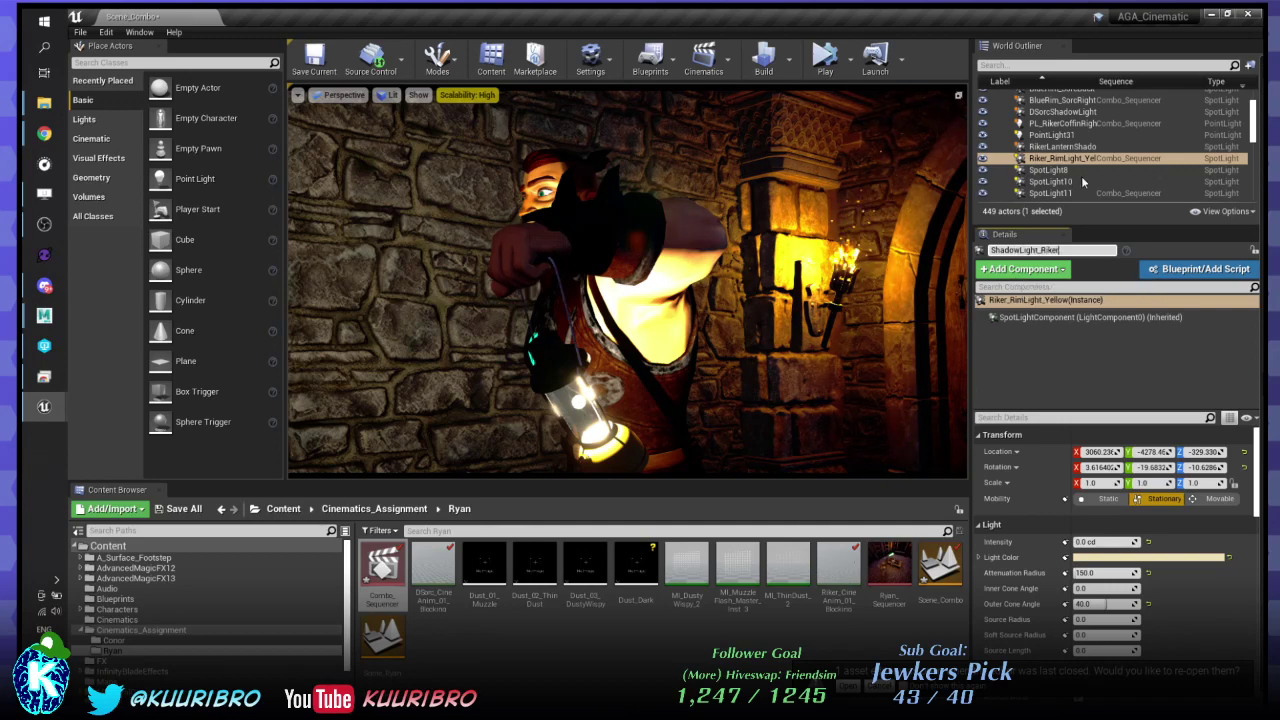
pyautogui.press('Return')
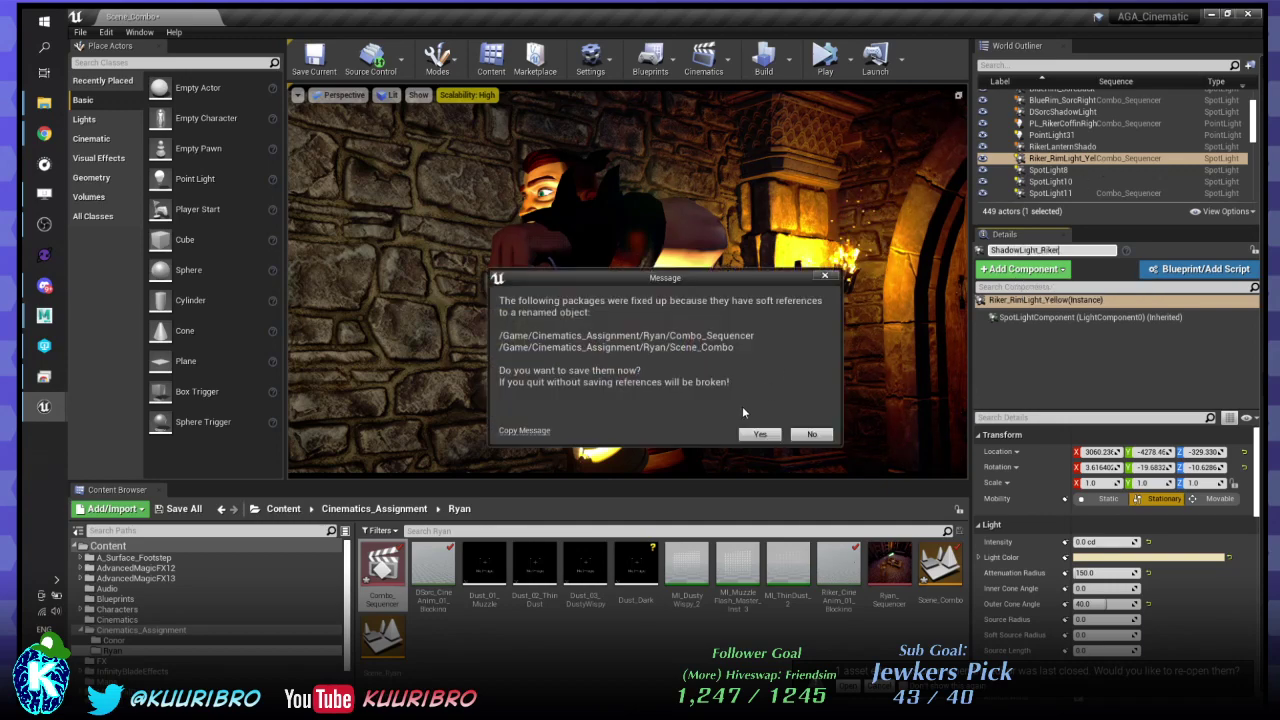
pyautogui.click(812, 434)
pyautogui.click(1090, 158)
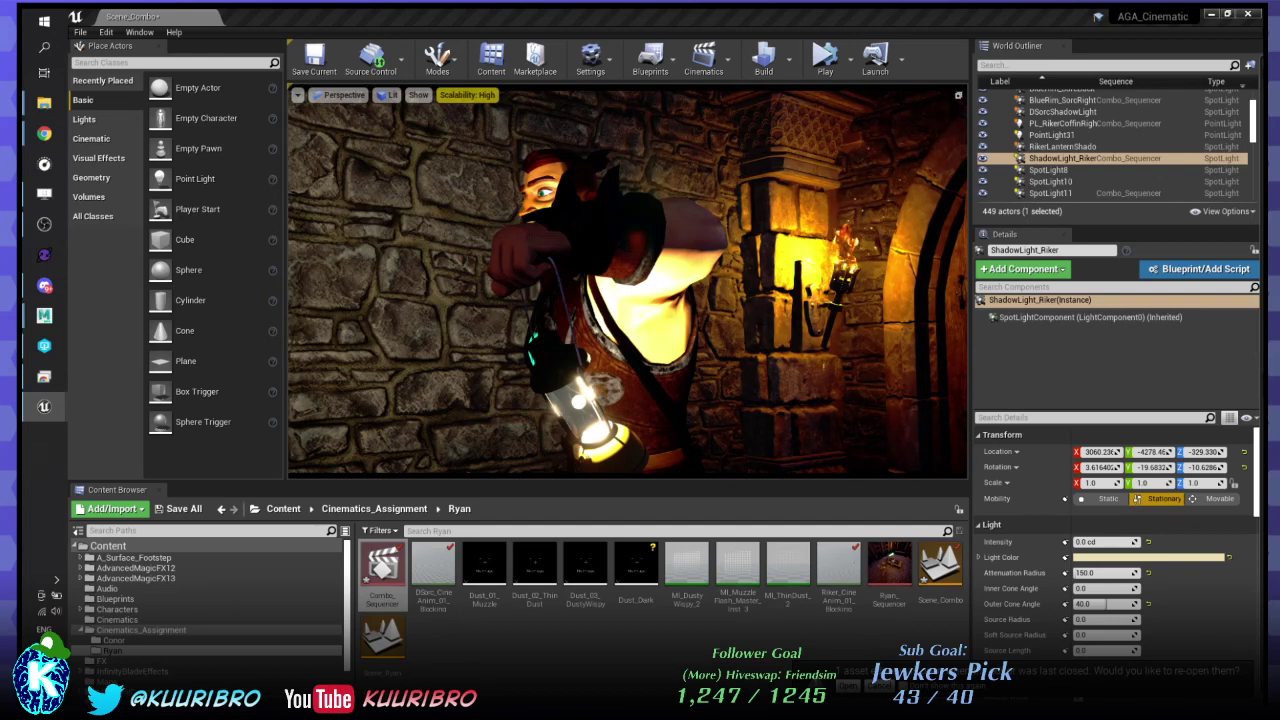
pyautogui.click(1103, 161)
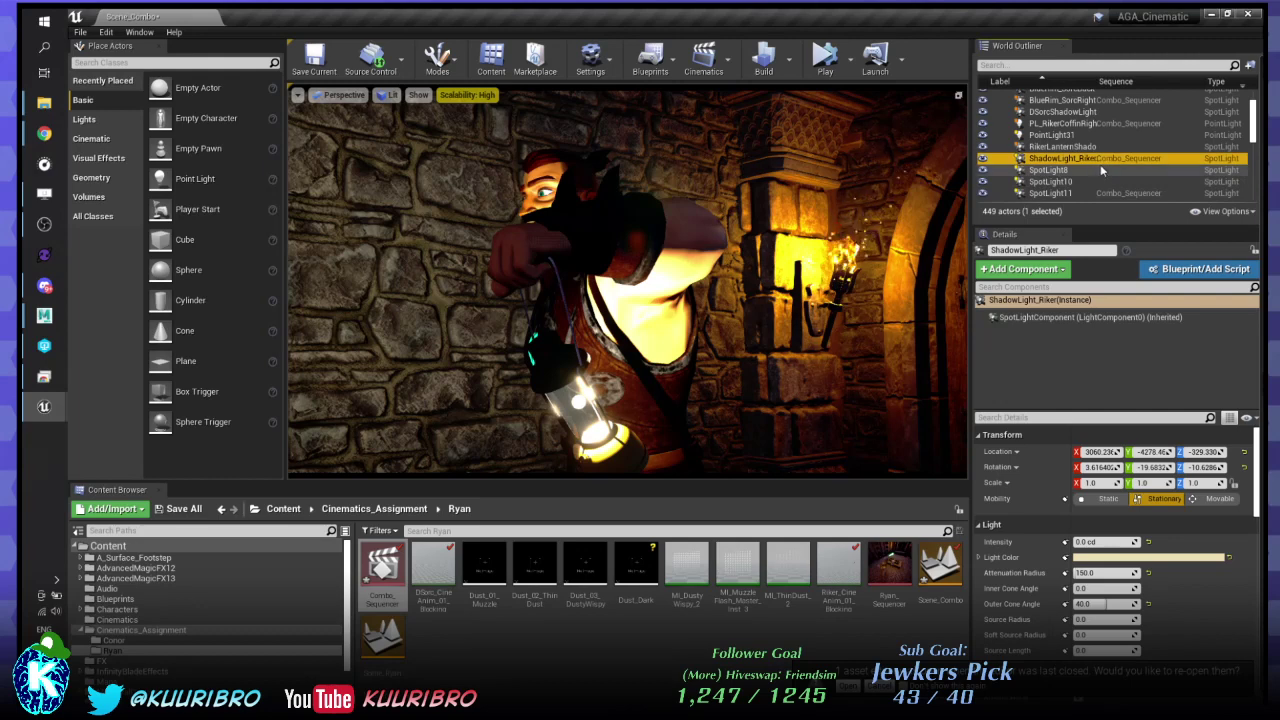
pyautogui.click(1088, 149)
pyautogui.click(1087, 159)
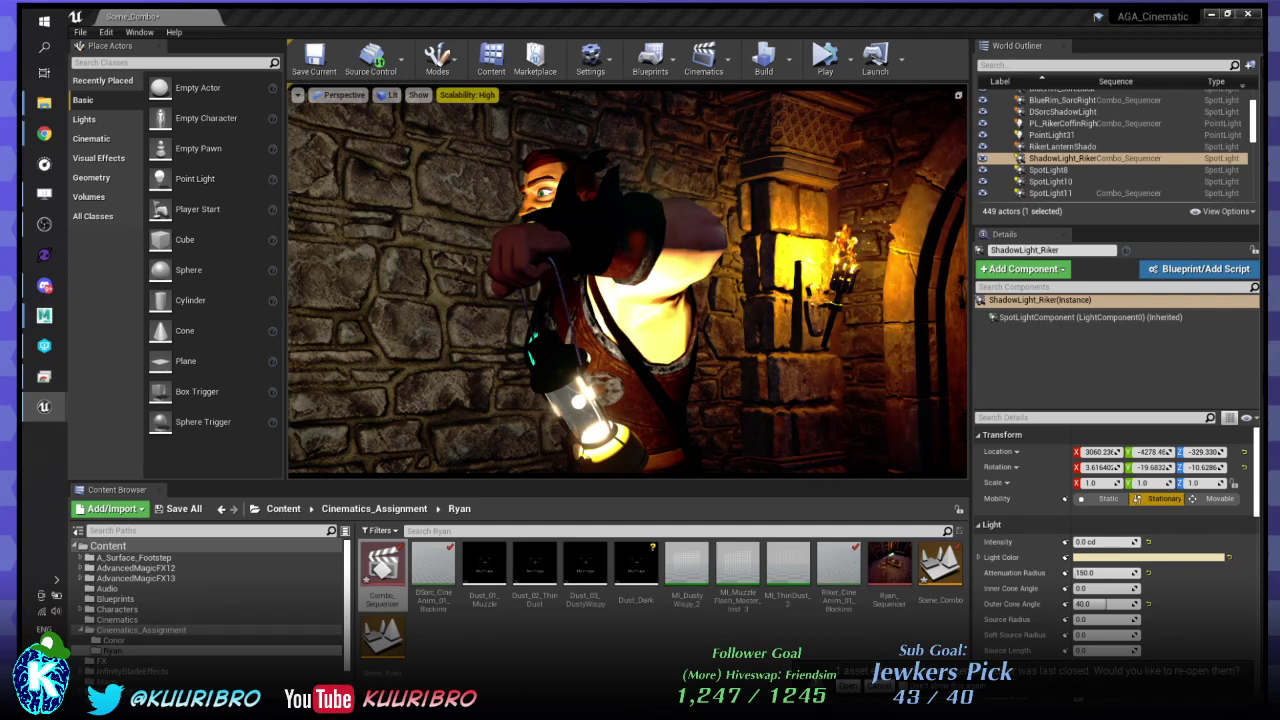
# - Rename ShadowLight_Riker to Riker_RimLight_Yellow and save the fixed-up packages
pyautogui.click(1054, 161)
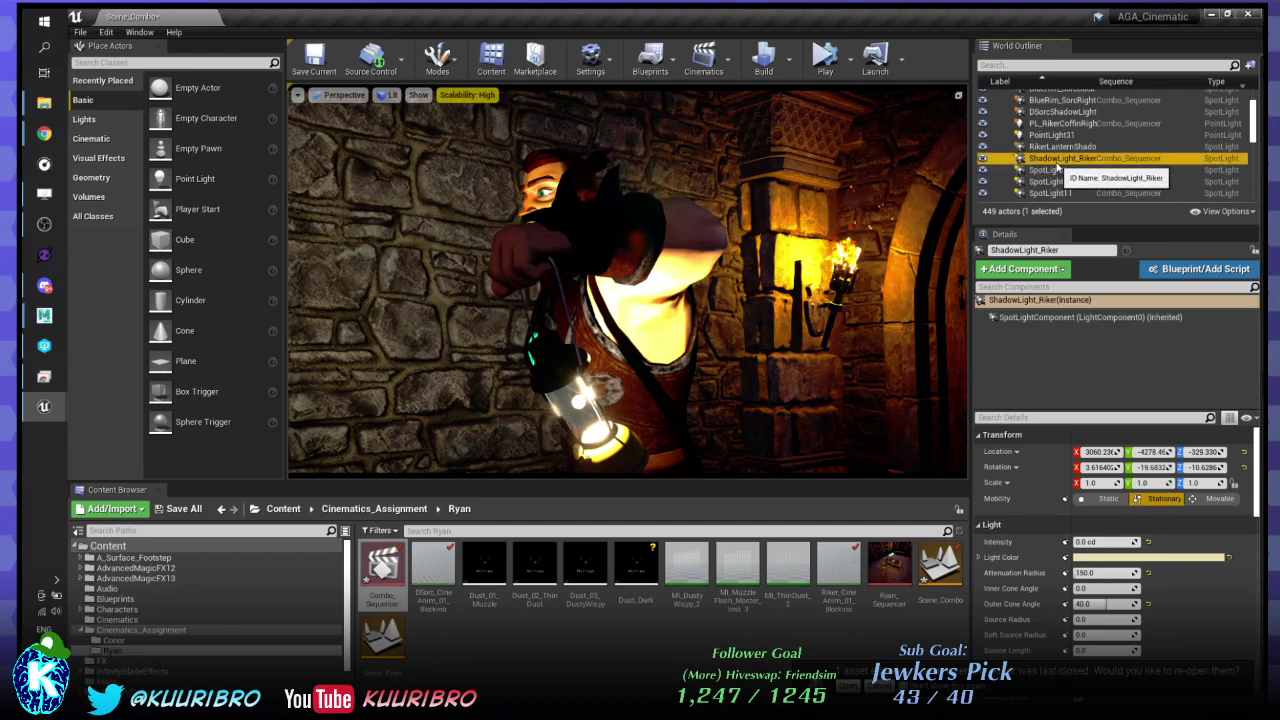
pyautogui.press('F2')
pyautogui.click(1048, 249)
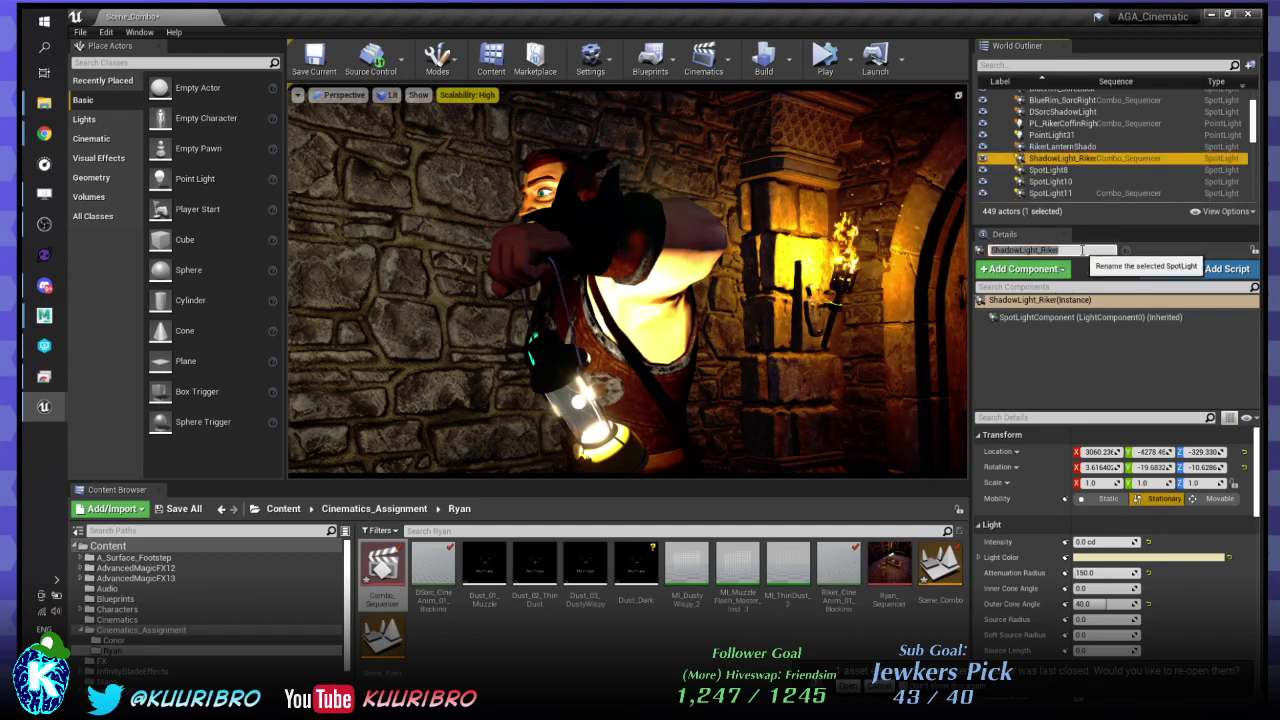
pyautogui.write('Riker')
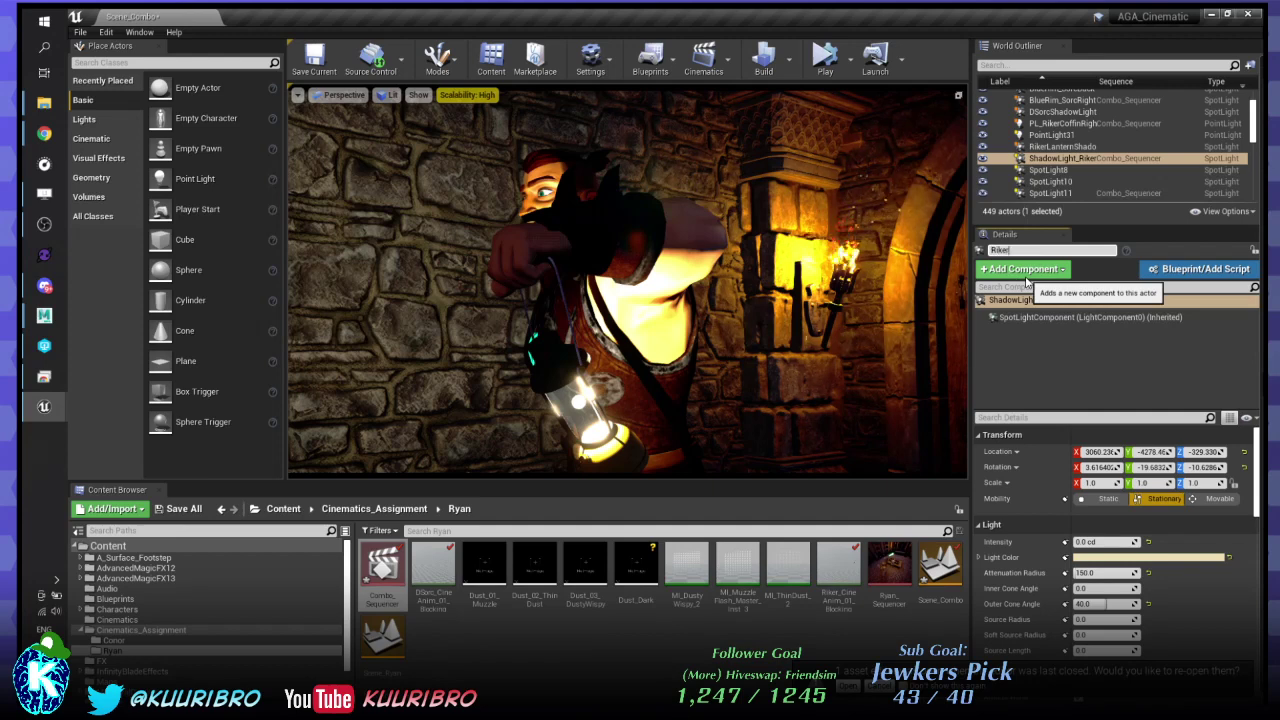
pyautogui.write('_Rim')
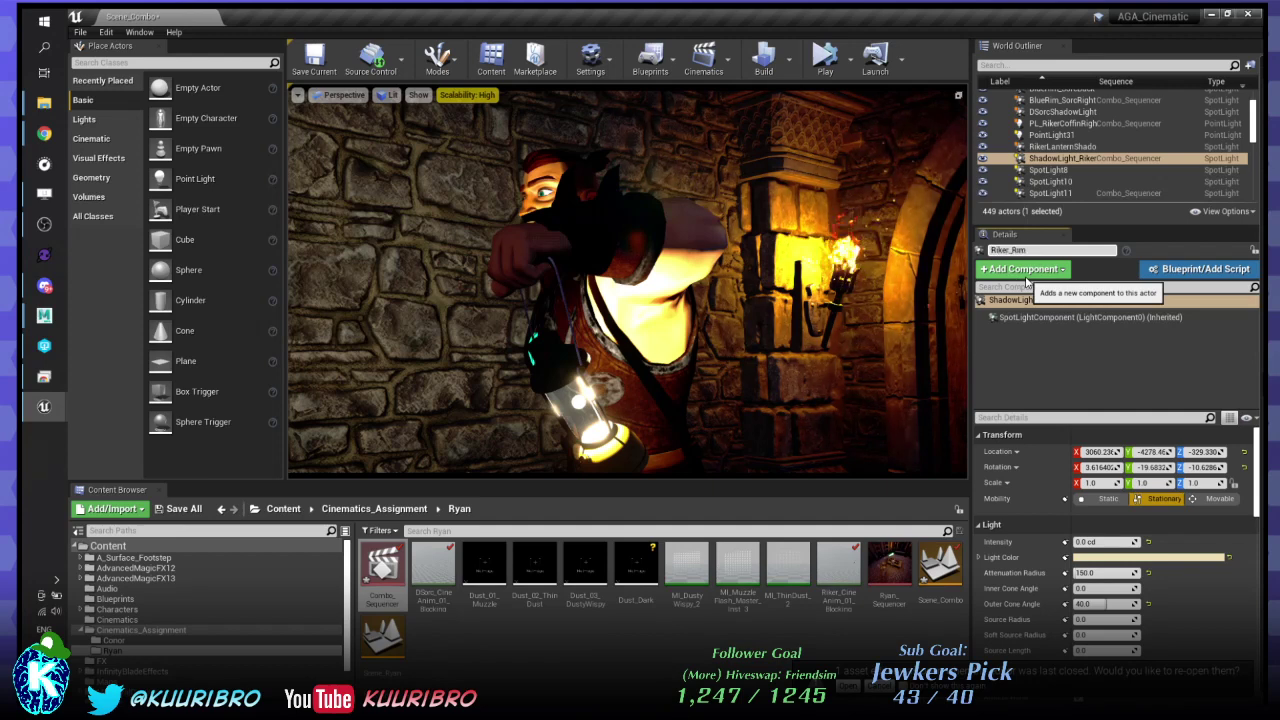
pyautogui.write('Light_Yellow')
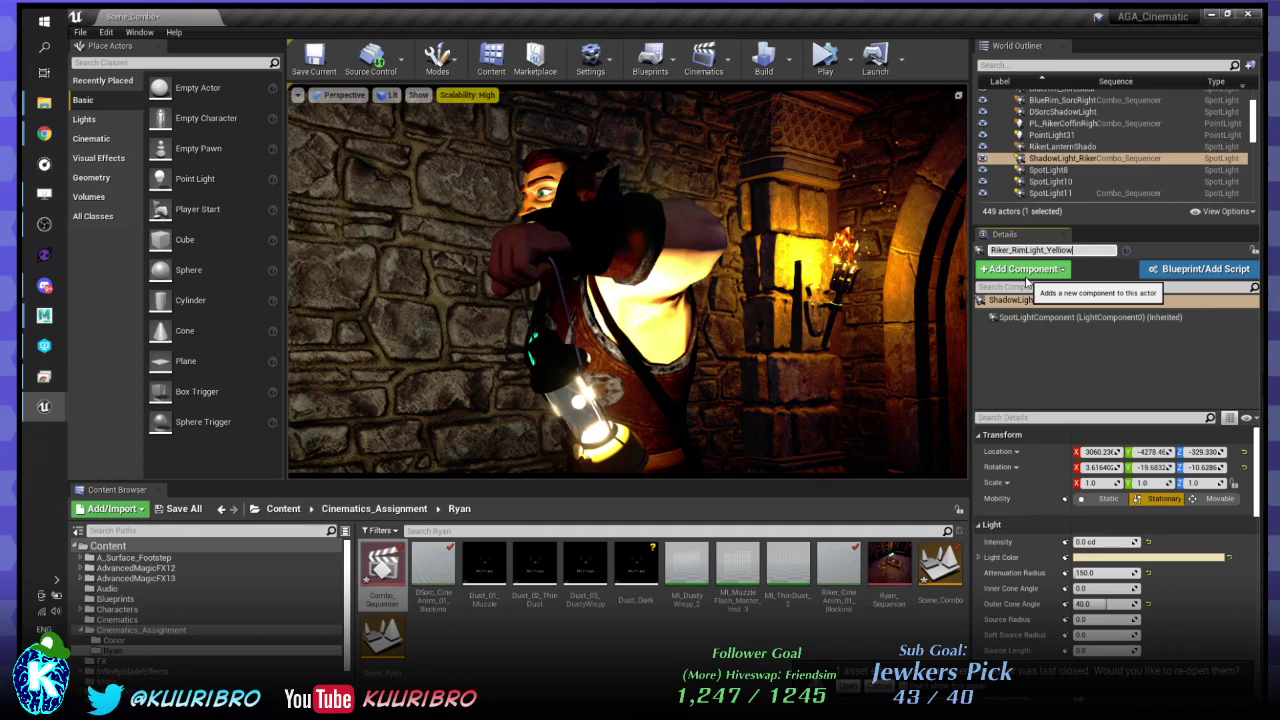
pyautogui.press('Return')
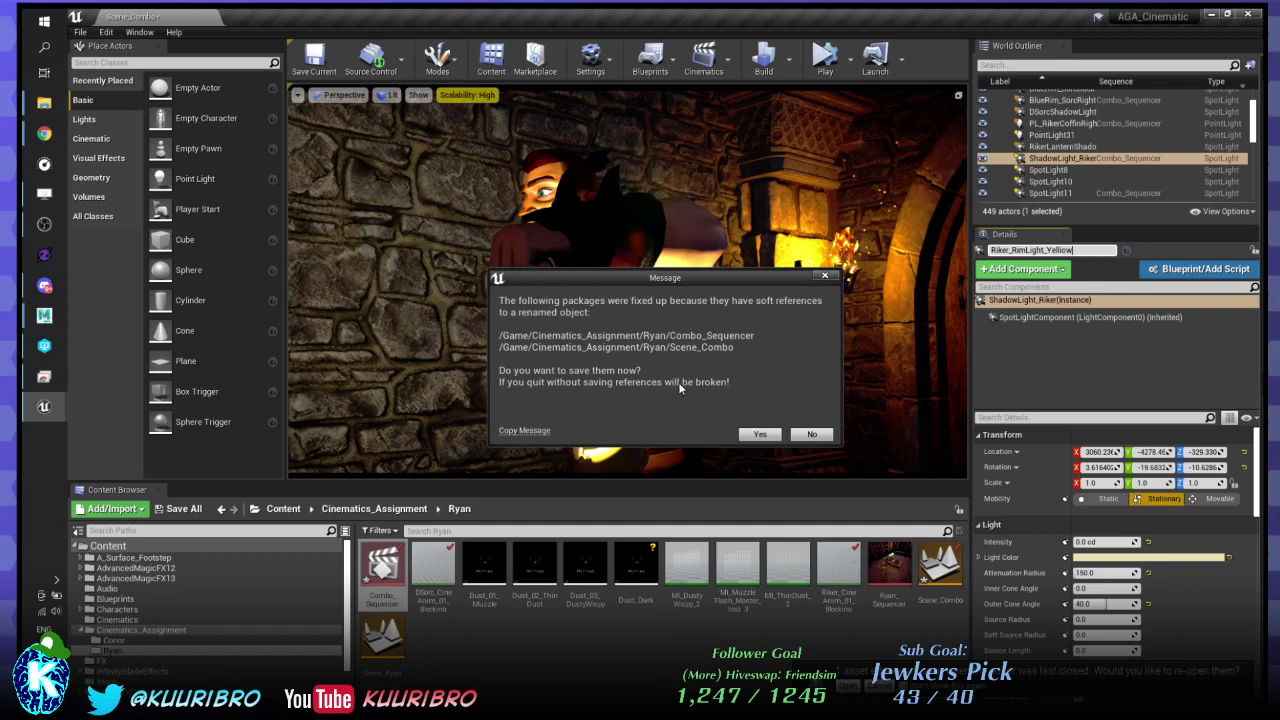
pyautogui.click(760, 436)
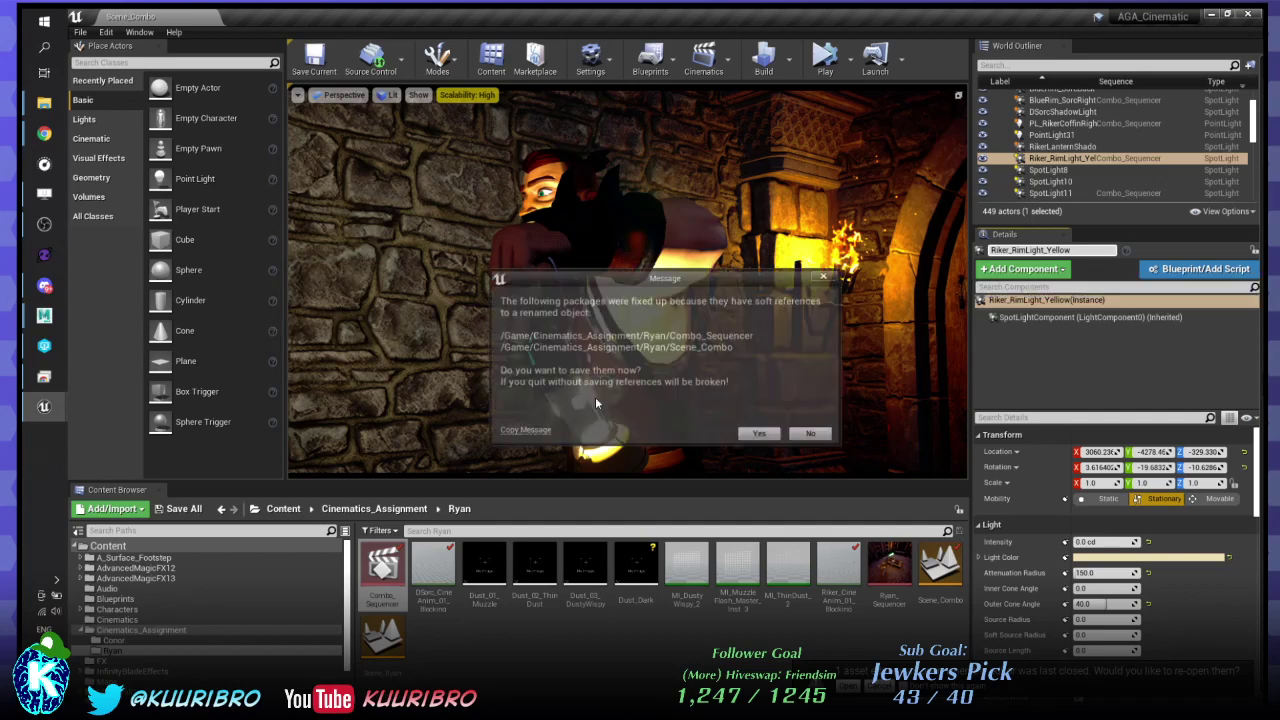
pyautogui.click(758, 433)
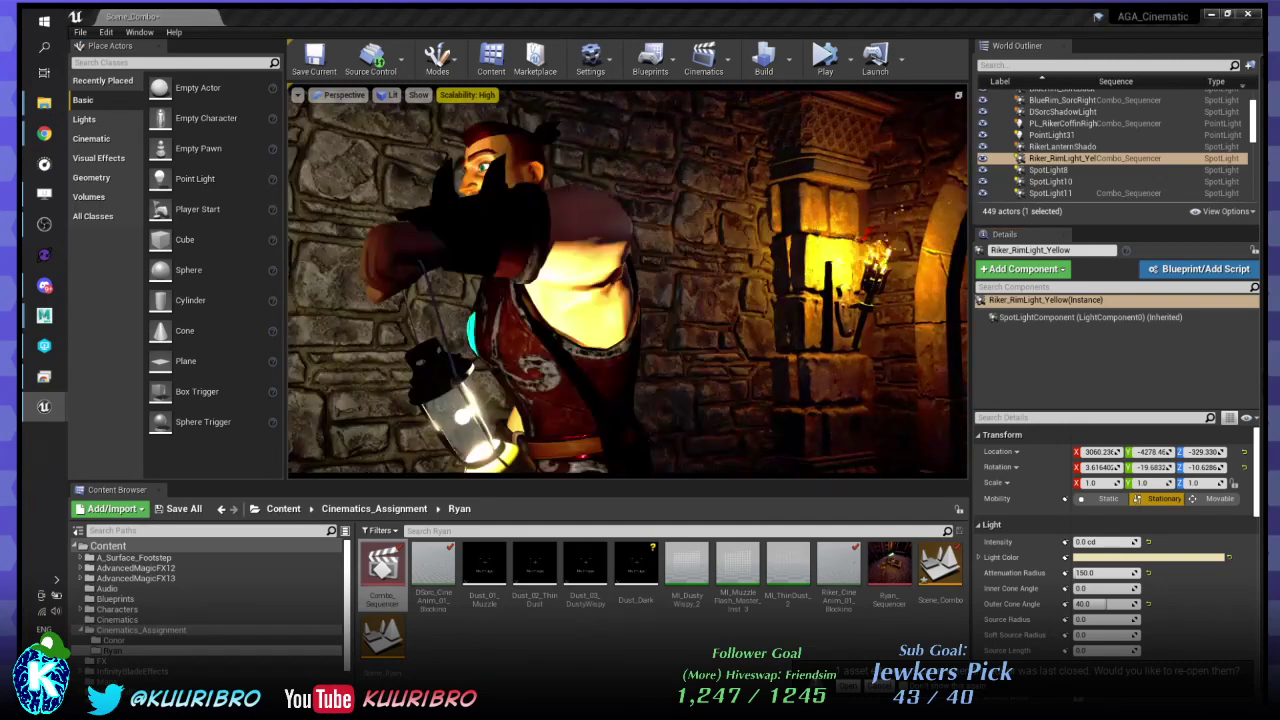
# - Rename RikerLanternShadowLight to ShadowLight_Riker
pyautogui.click(1062, 111)
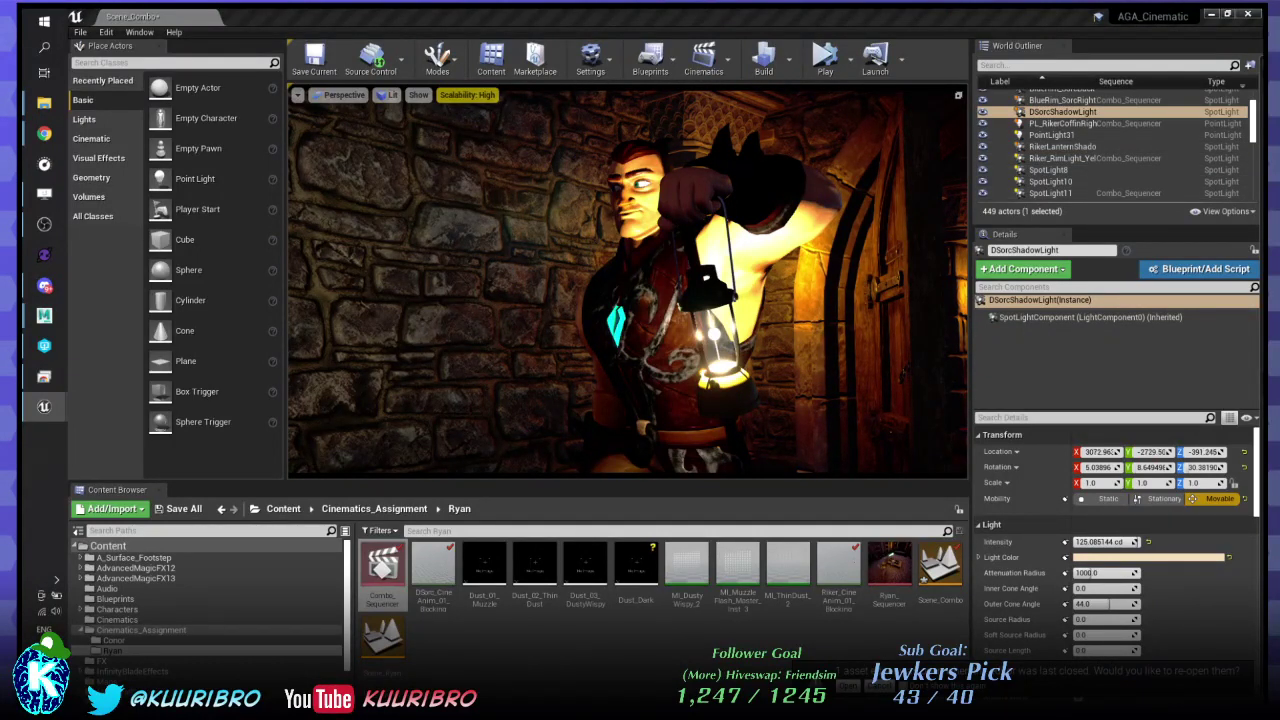
pyautogui.click(1062, 146)
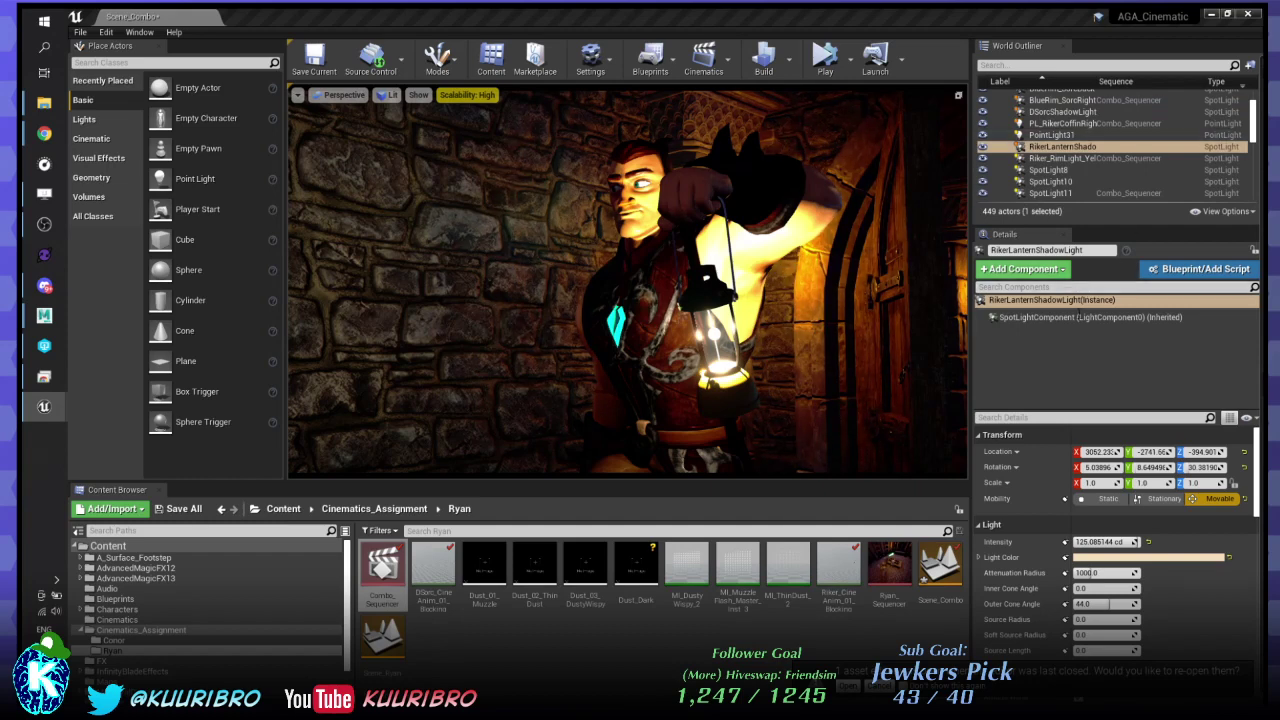
pyautogui.click(1050, 250)
pyautogui.write('S')
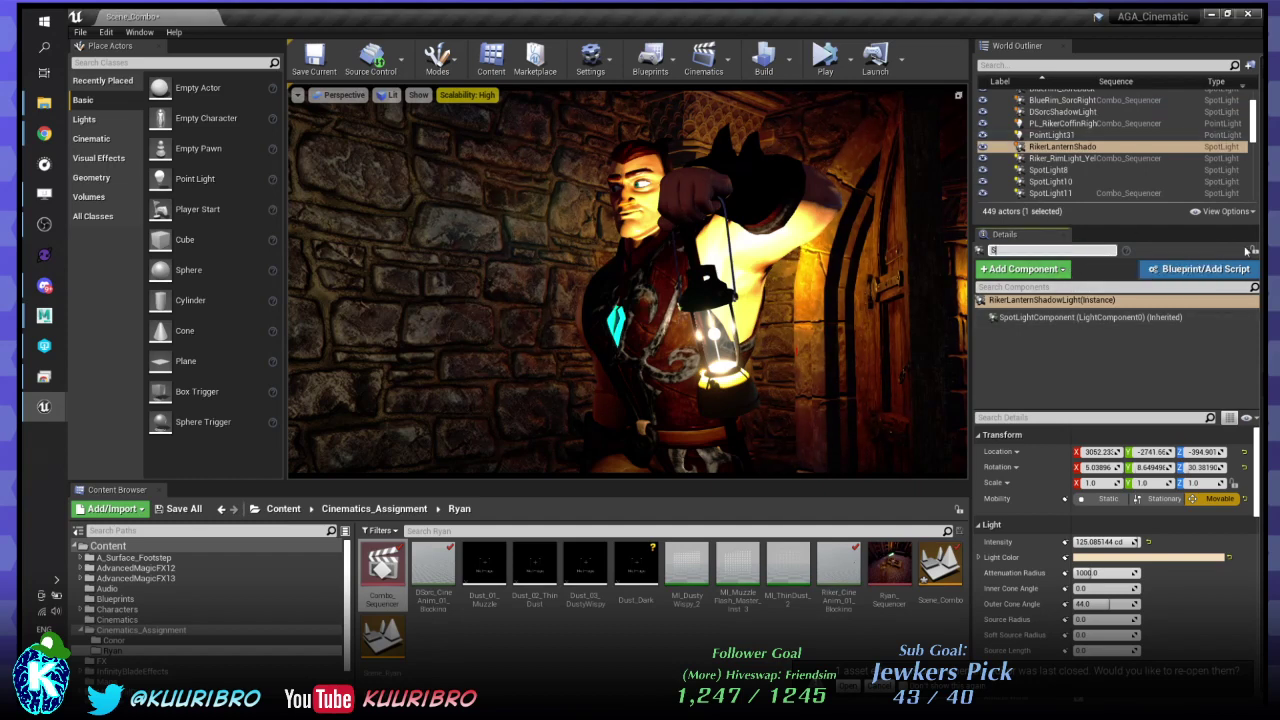
pyautogui.write('hadowLight_Riker')
pyautogui.press('Return')
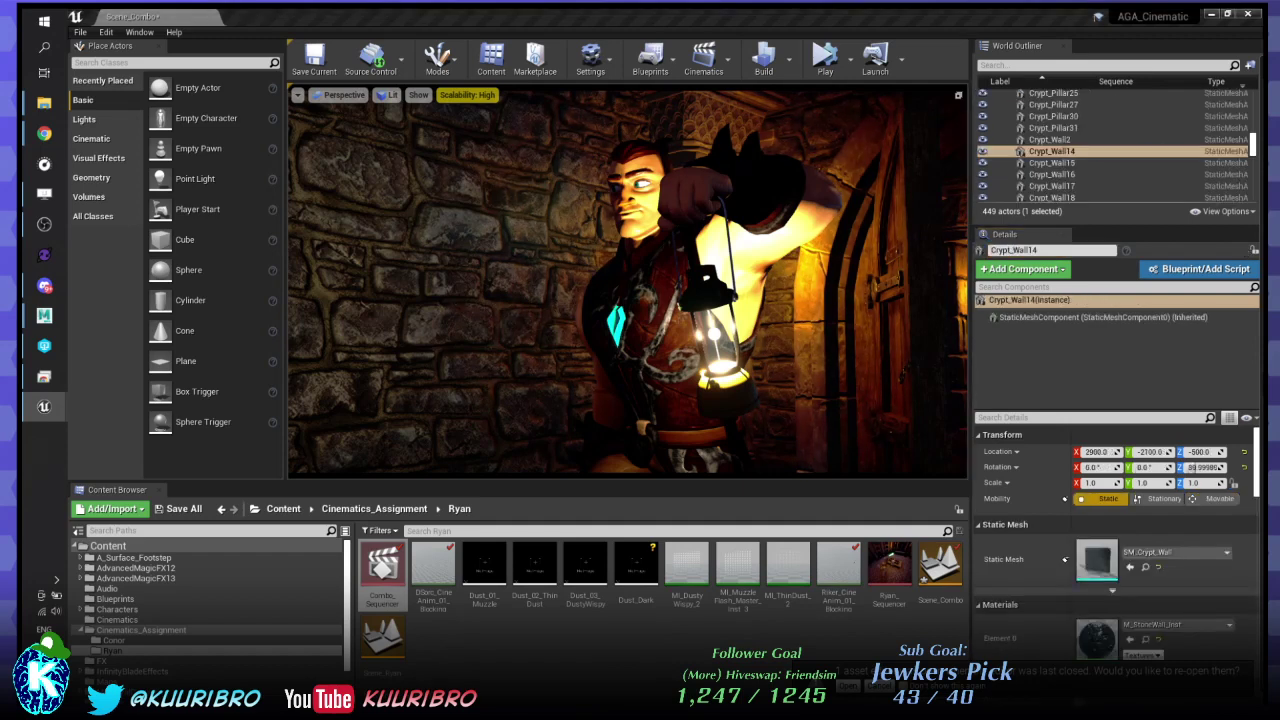
# - Rename DSorcShadowLight to ShadowLight_DSorc
pyautogui.click(1060, 151)
pyautogui.click(1068, 255)
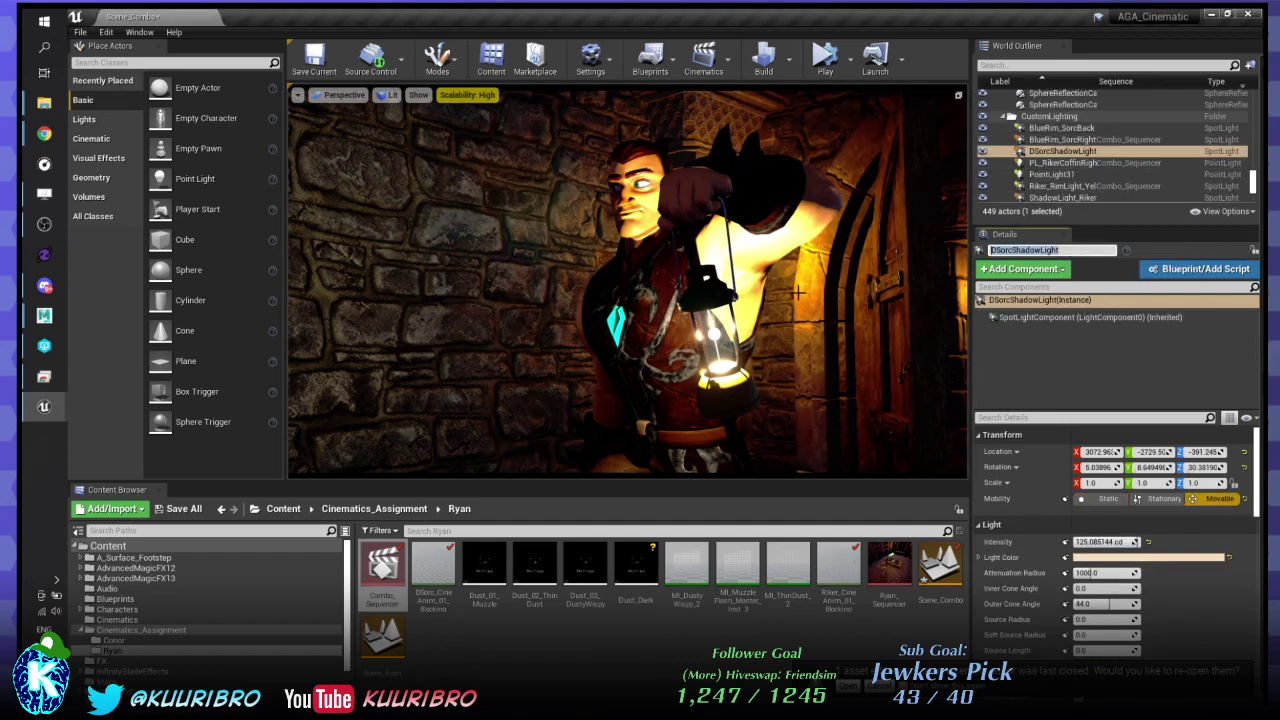
pyautogui.write('ShadowLight_DSorc')
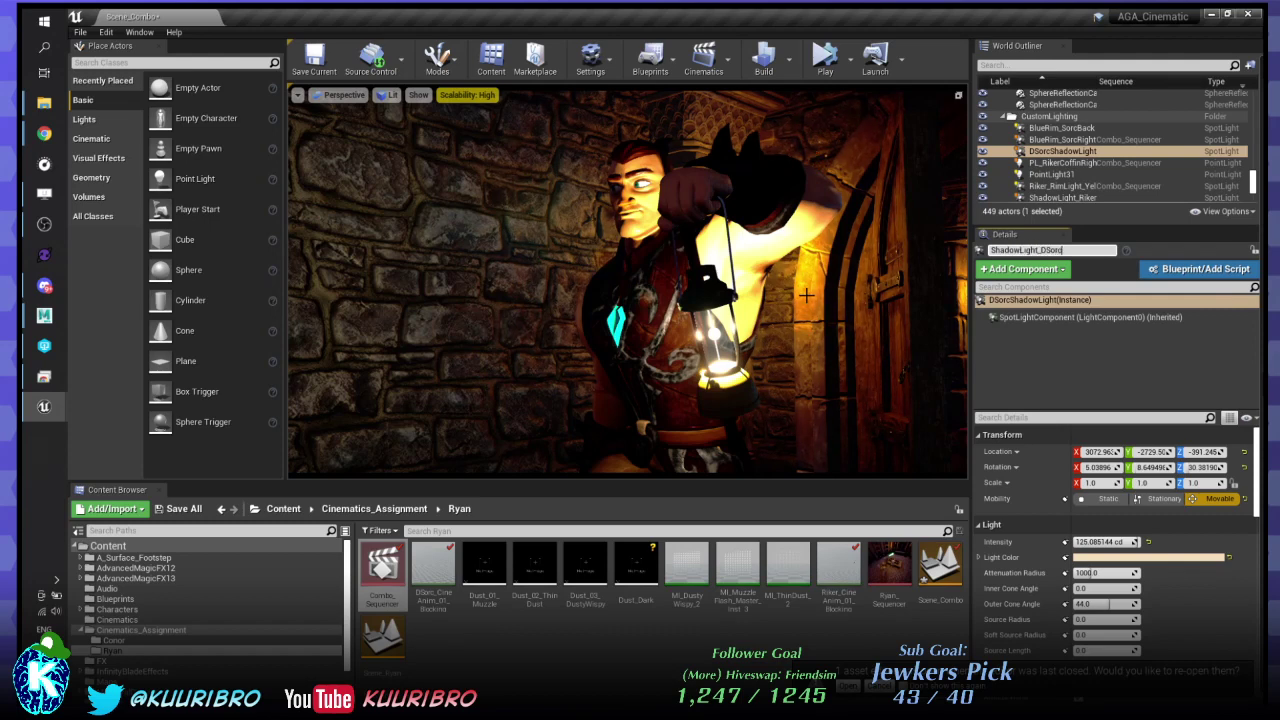
pyautogui.press('Return')
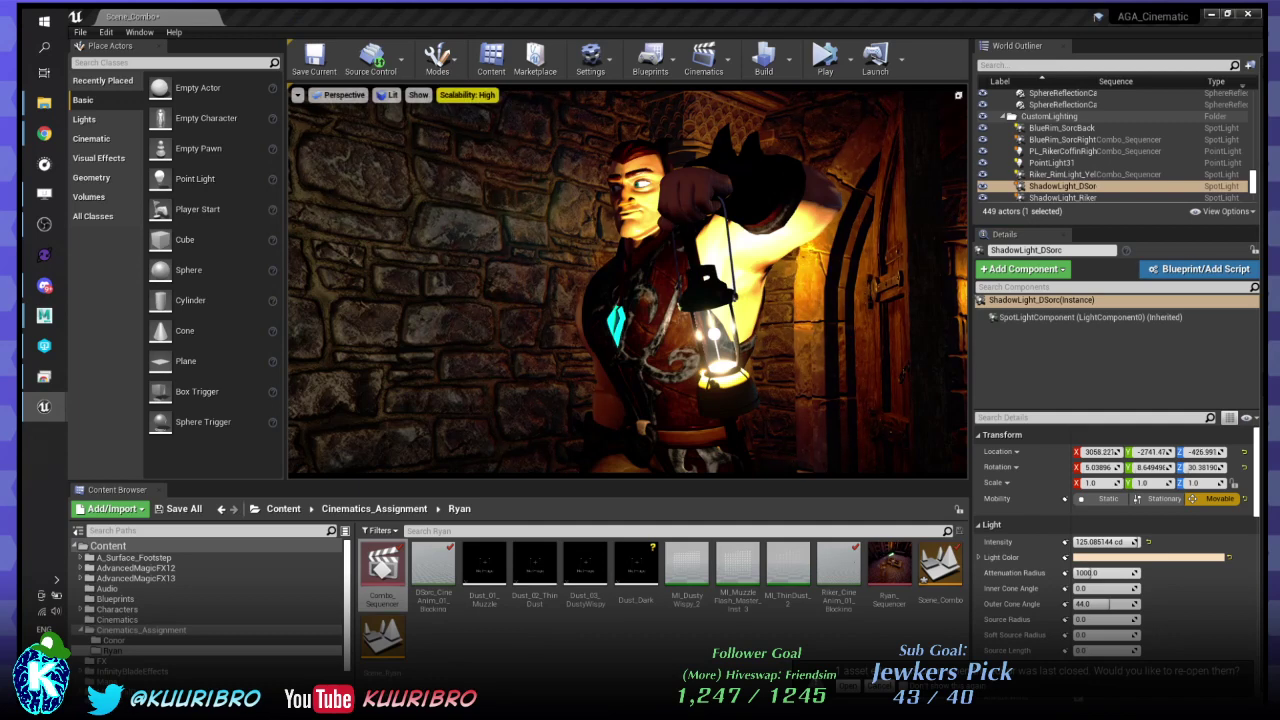
pyautogui.click(1060, 197)
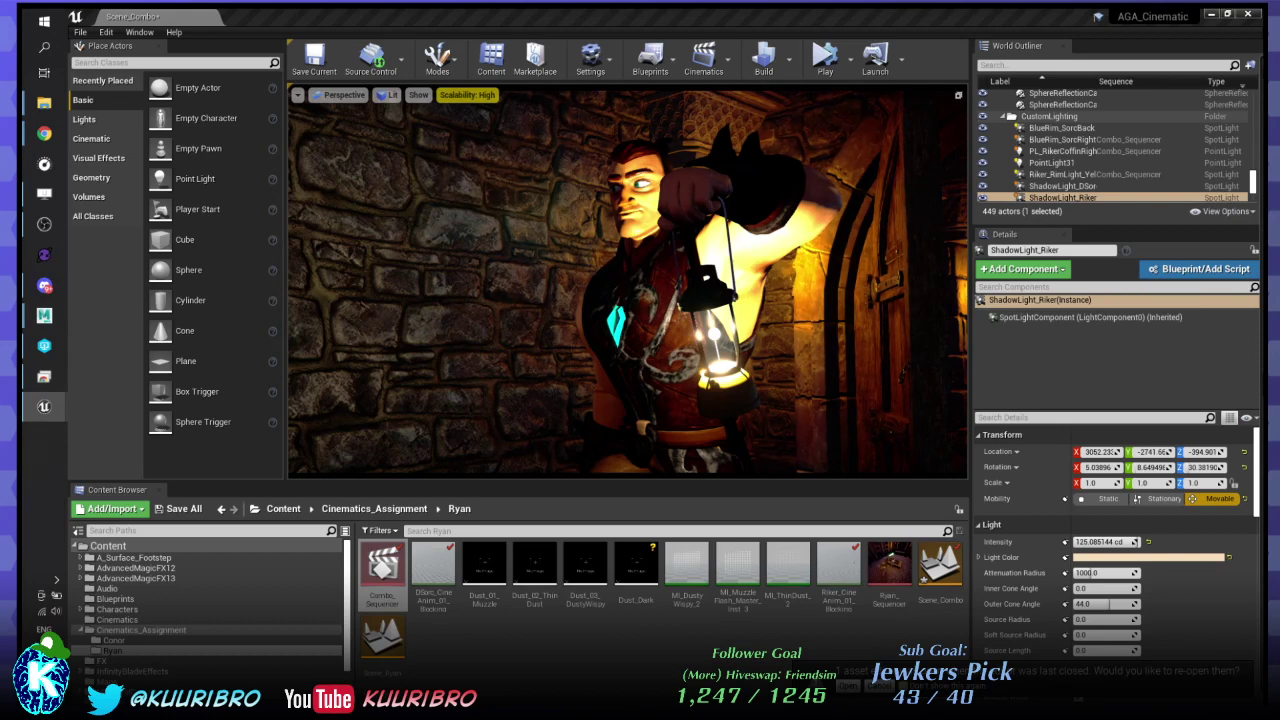
# - Undo the last spotlight move and select ShadowLight_Riker to show its properties
pyautogui.hotkey('ctrl', 'z')
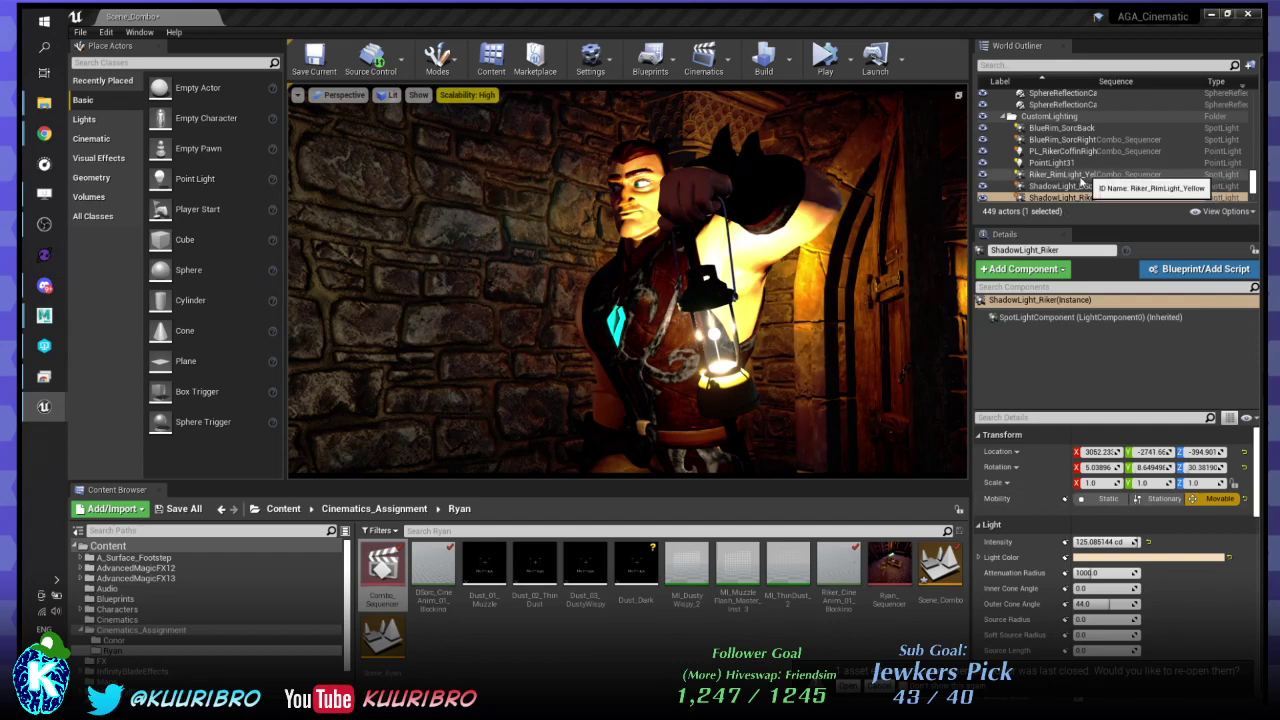
pyautogui.click(1072, 198)
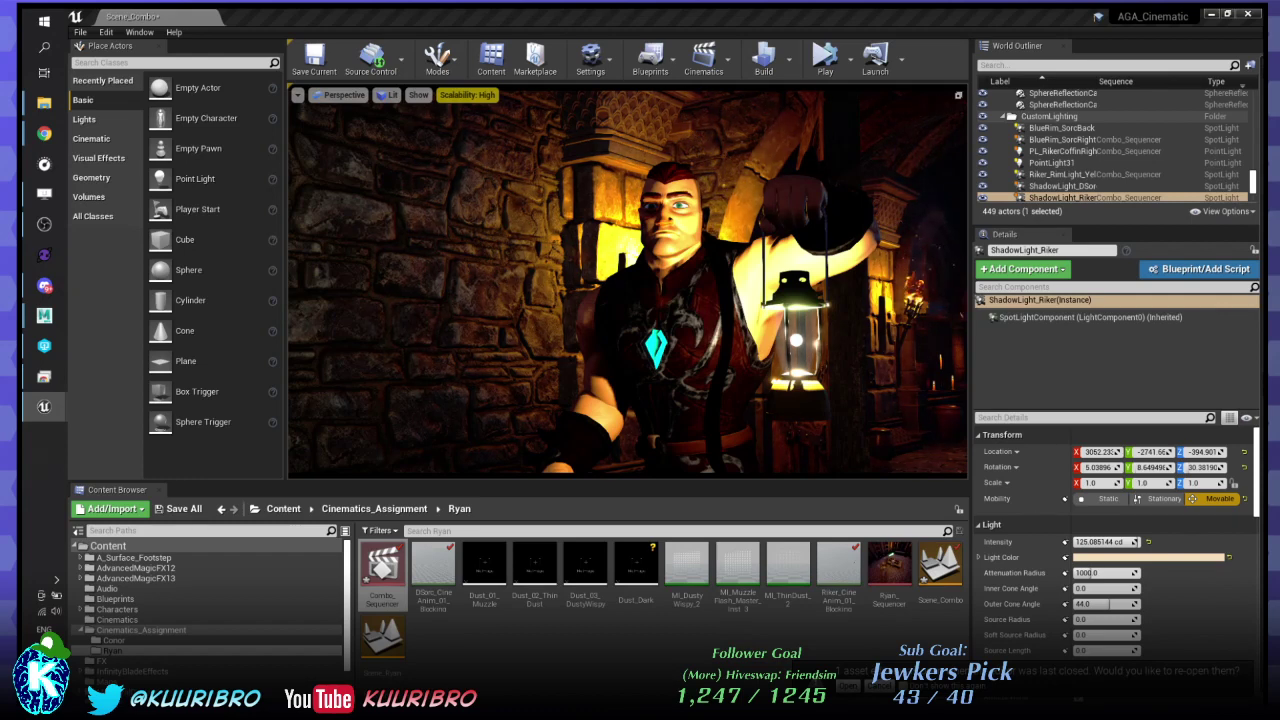
# - Set ShadowLight_Riker's Rotation X, Y and Z to 0
pyautogui.click(1099, 467)
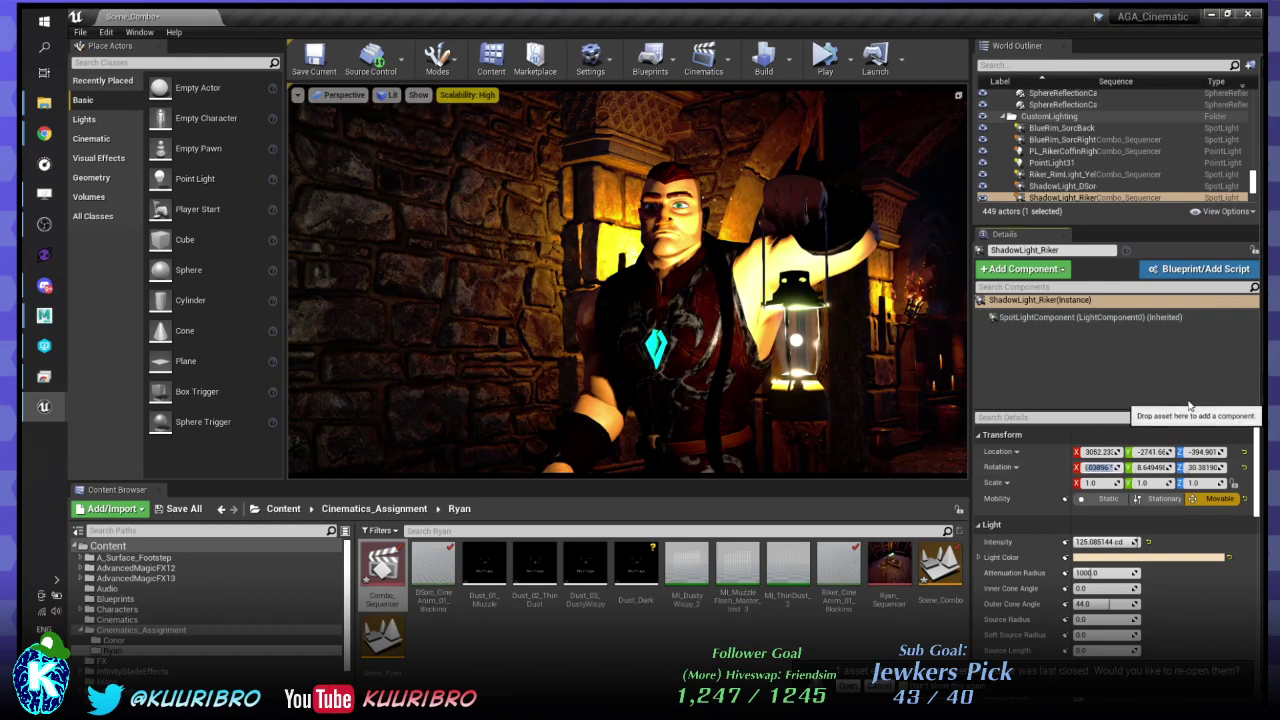
pyautogui.write('0')
pyautogui.press('Tab')
pyautogui.write('0')
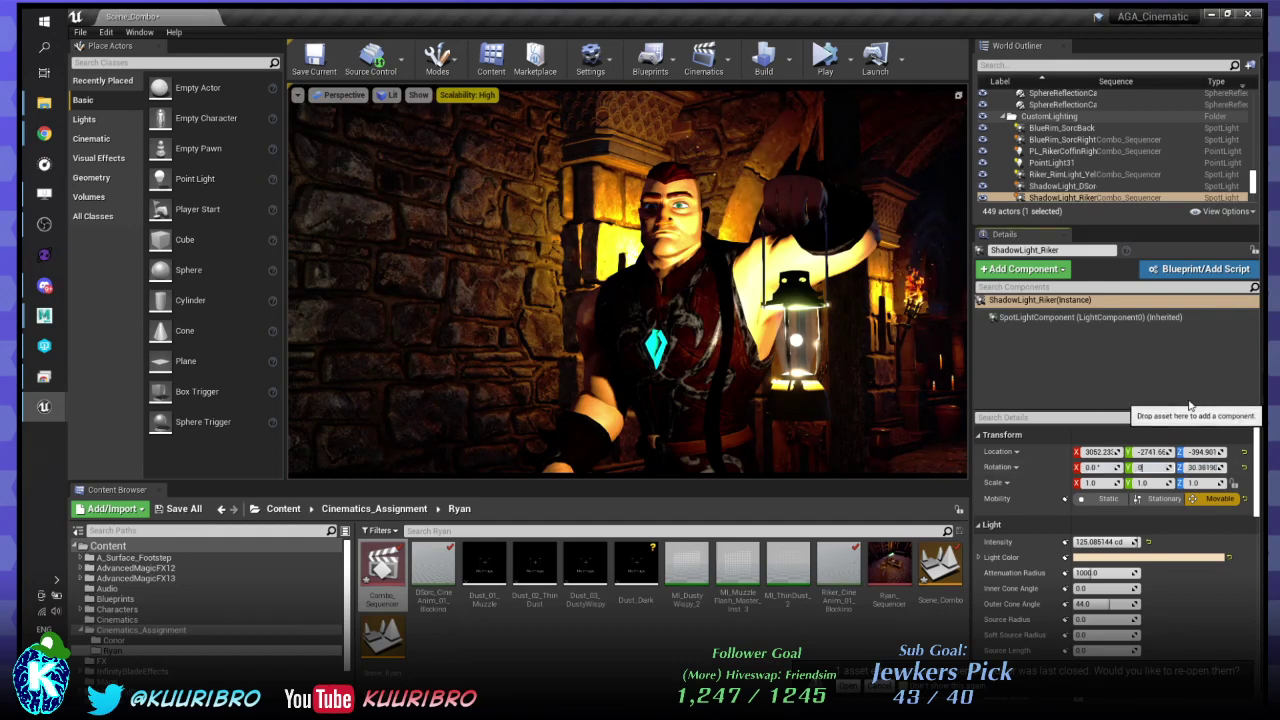
pyautogui.press('Tab')
pyautogui.write('0')
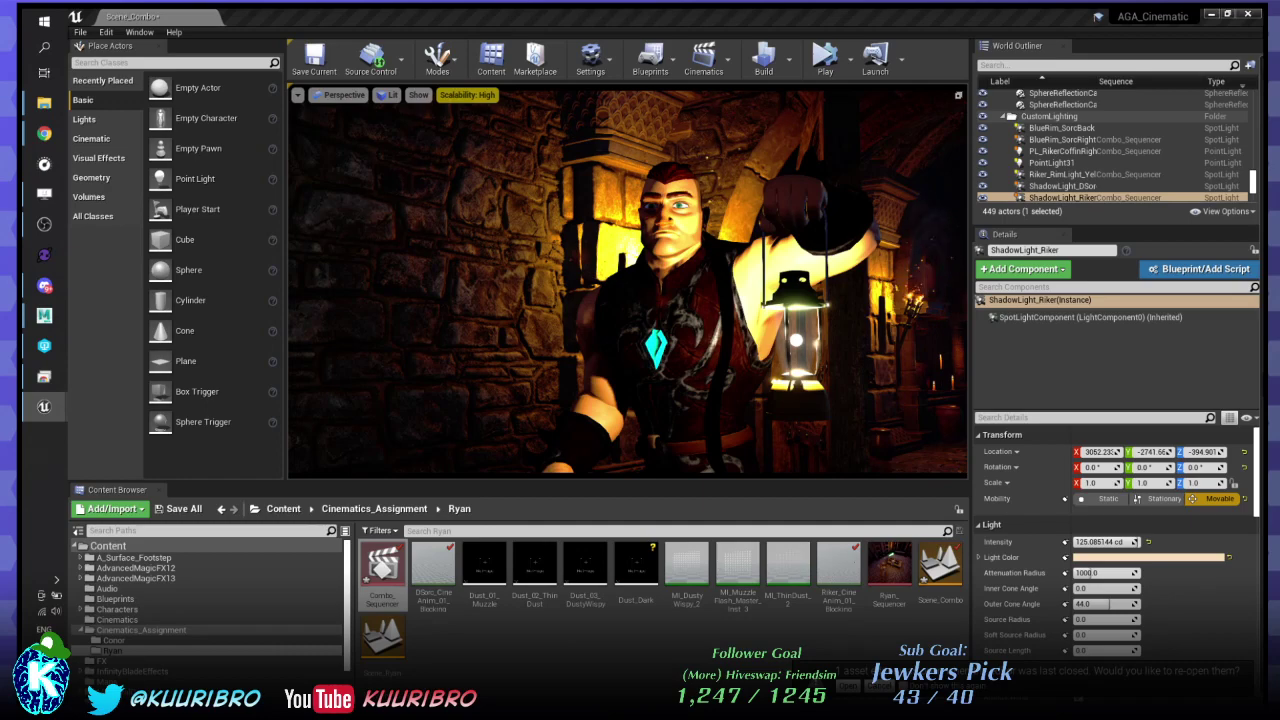
# - Slide ShadowLight_Riker along Y for a large wall silhouette, then select Riker_RimLight_Yellow
pyautogui.moveTo(1150, 452); pyautogui.dragTo(1188, 452)
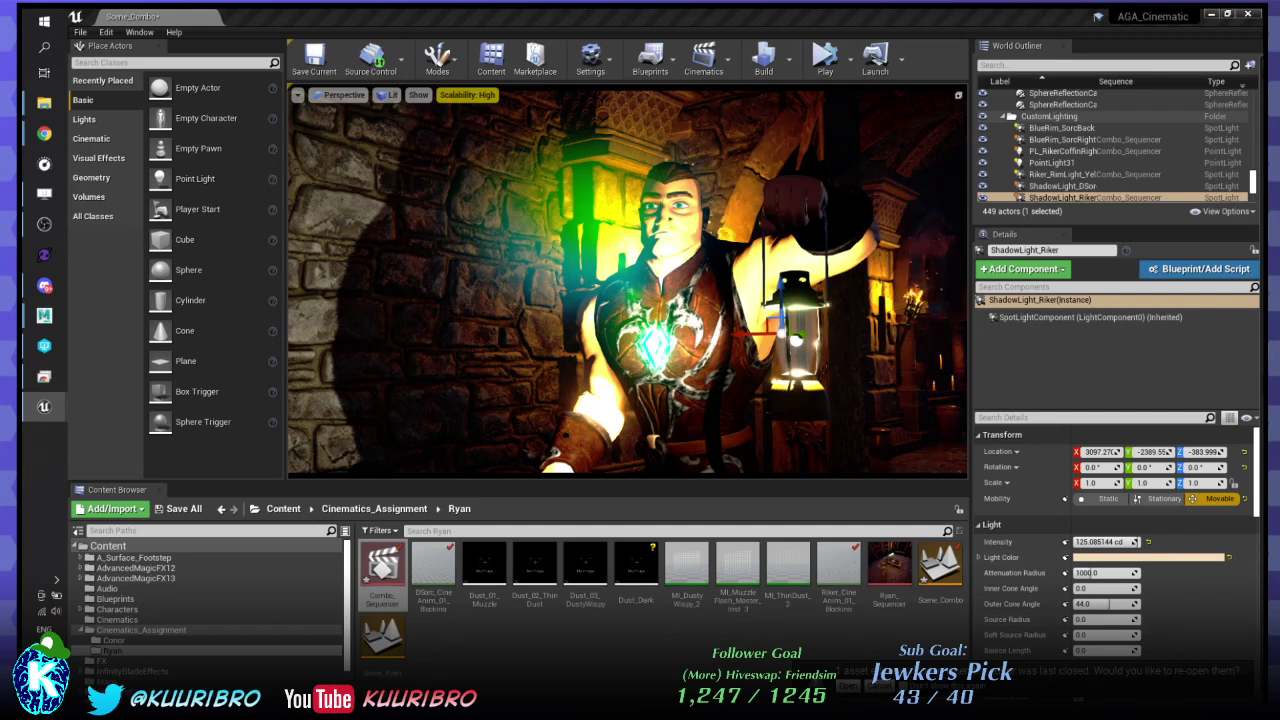
pyautogui.click(1062, 174)
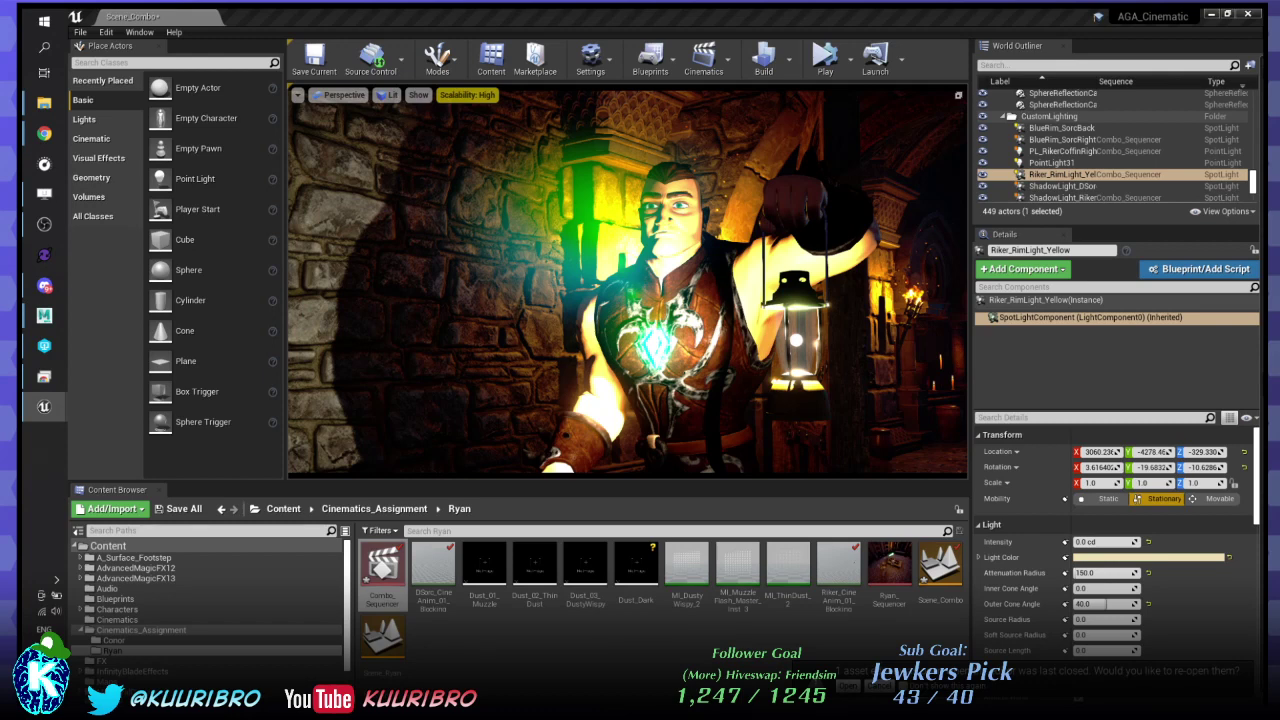
# - Set Riker_RimLight_Yellow's Mobility to Movable and bring the browser up maximized
pyautogui.click(1213, 499)
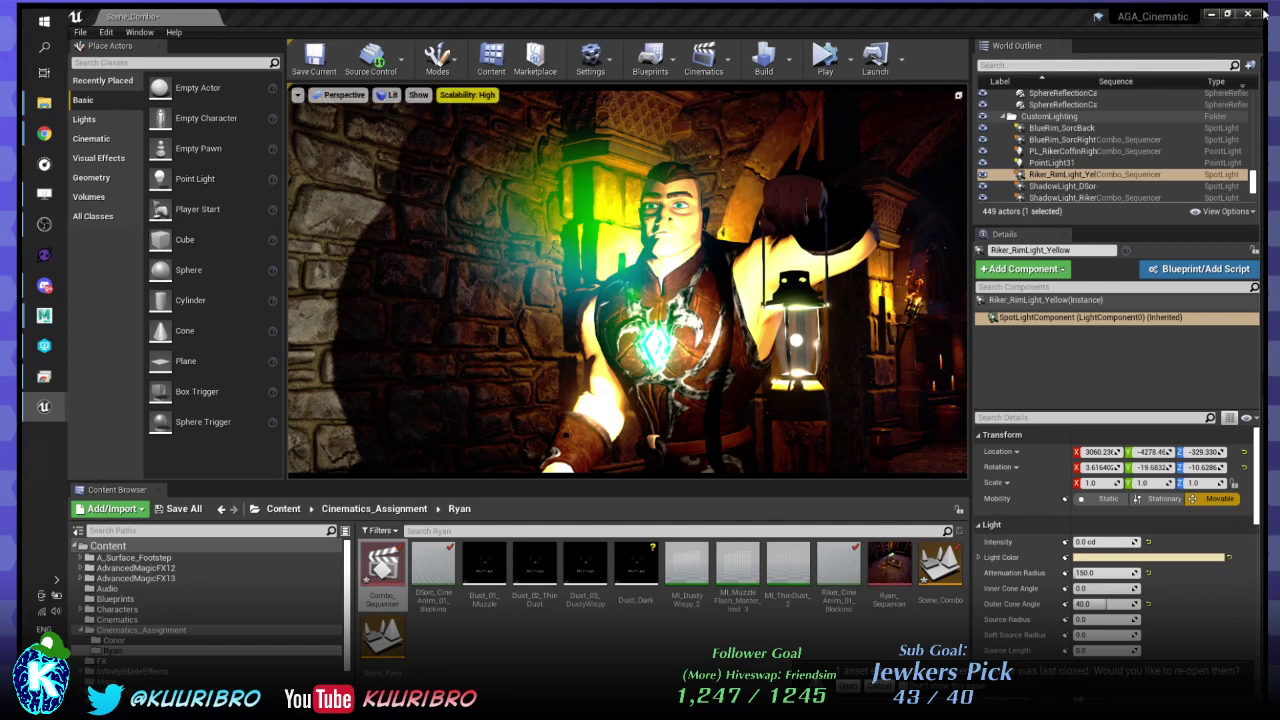
pyautogui.hotkey('alt', 'Tab')
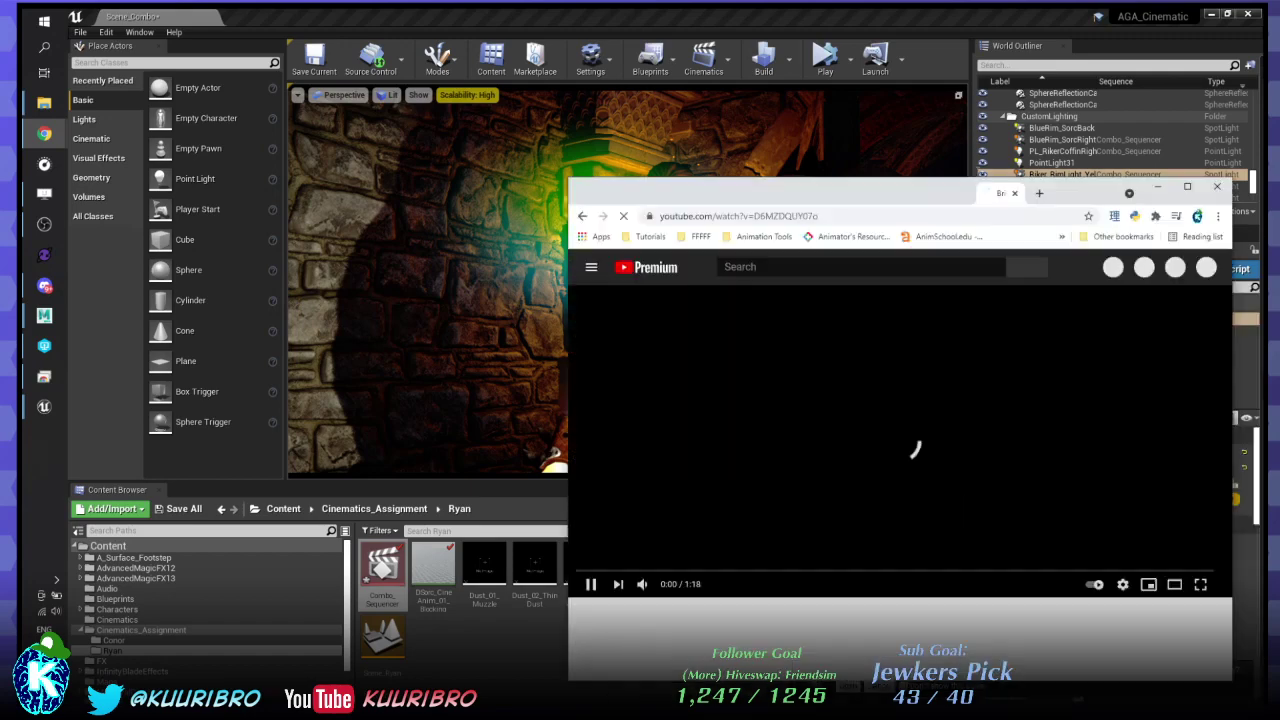
pyautogui.moveTo(940, 192); pyautogui.dragTo(870, 12)
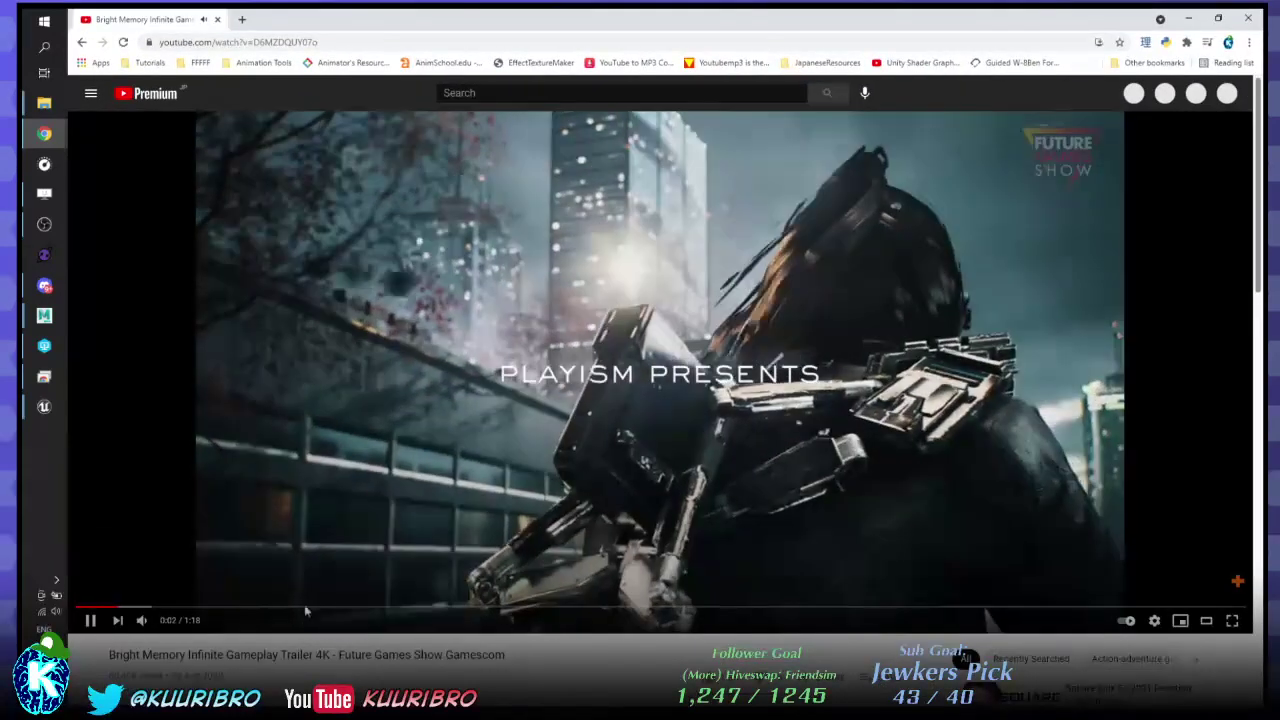
# - Skip the Bright Memory Infinite trailer to 0:14 and scroll through the page
pyautogui.click(305, 607)
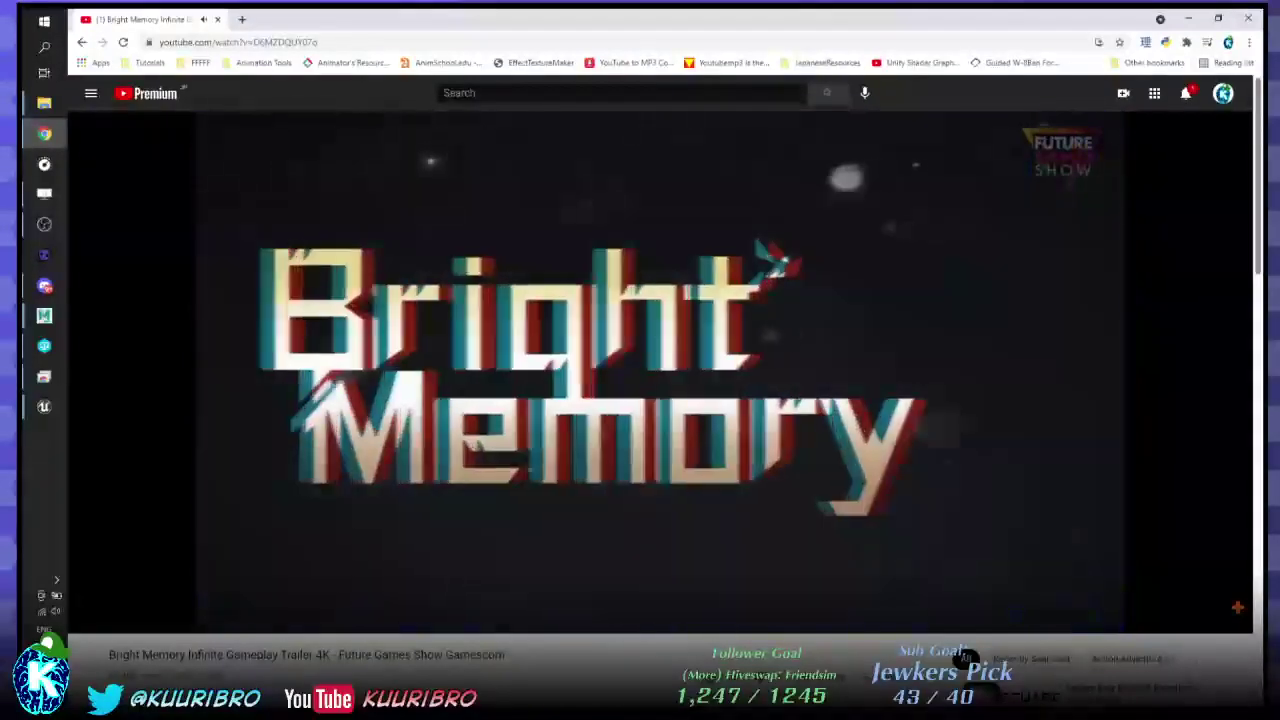
pyautogui.scroll(-3, 832, 317)
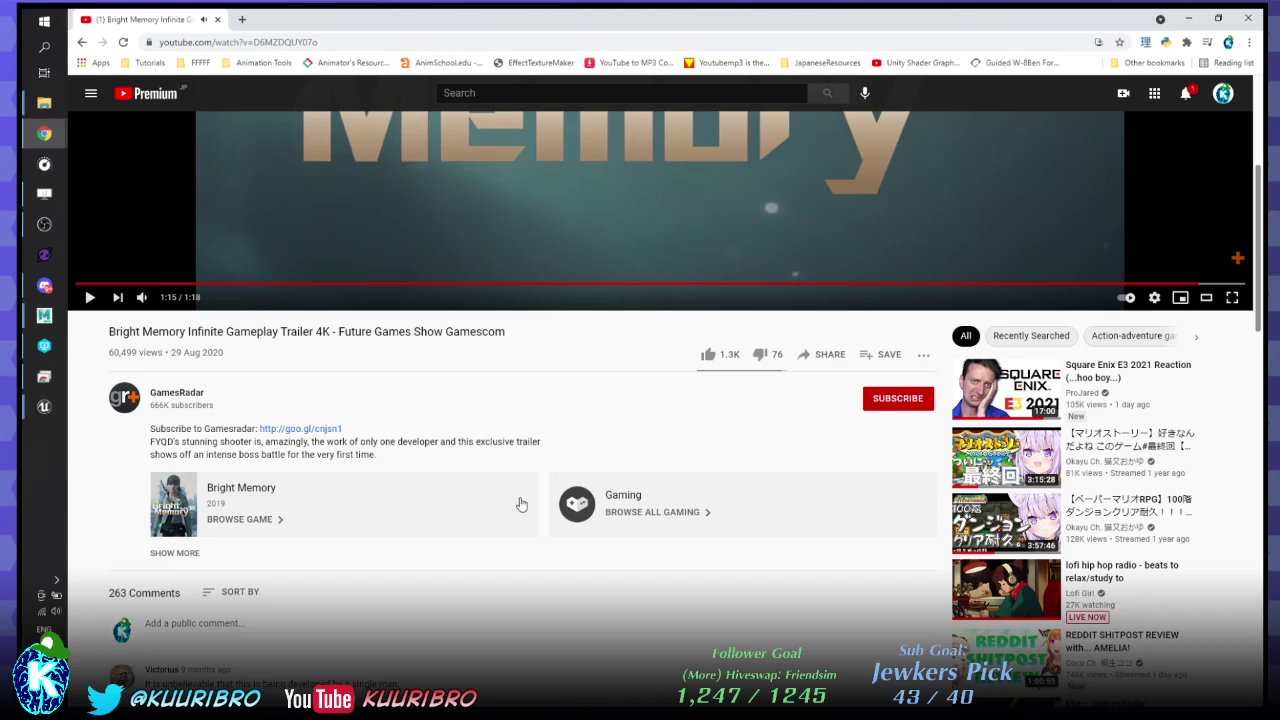
pyautogui.scroll(-1, 517, 506)
pyautogui.scroll(-2, 521, 504)
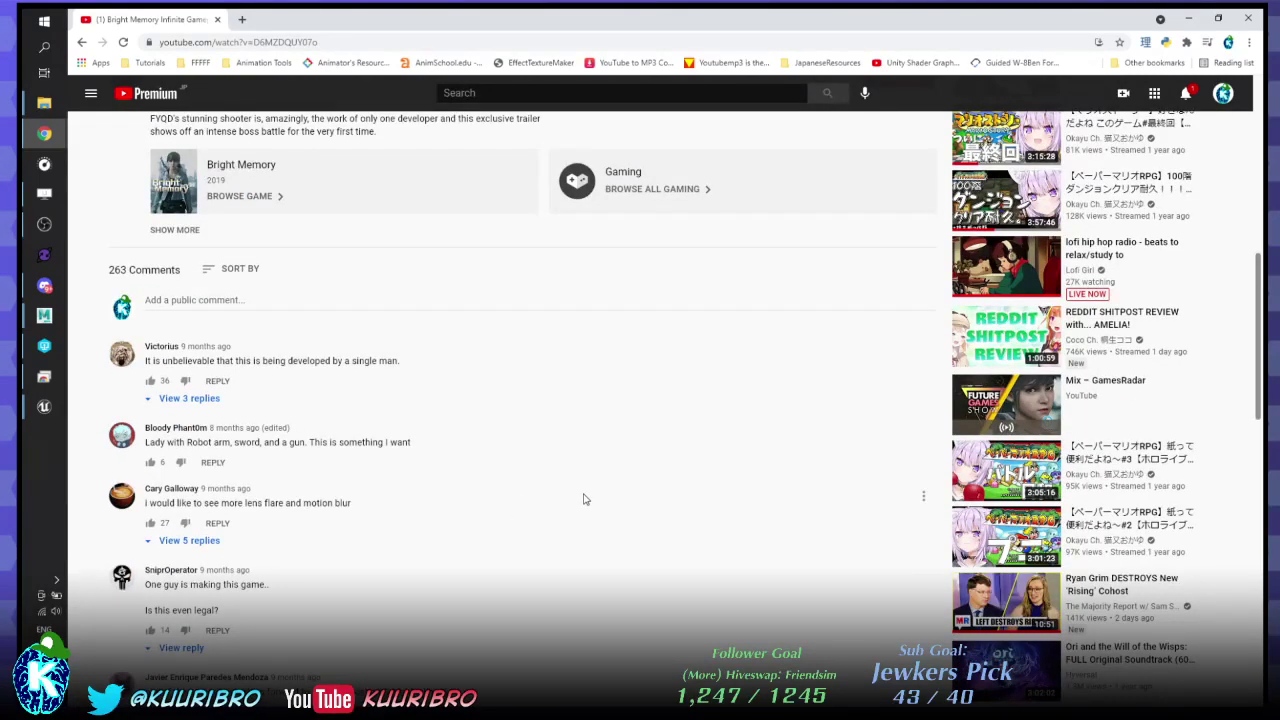
pyautogui.scroll(-3, 585, 499)
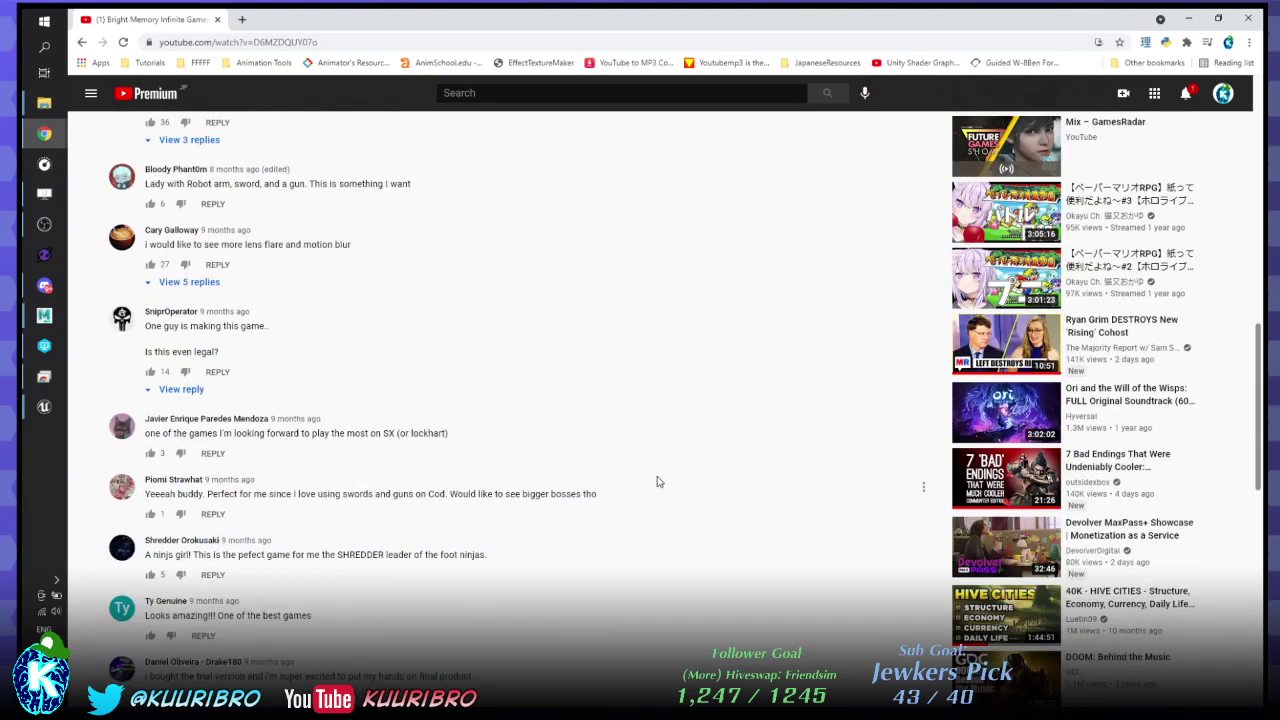
pyautogui.scroll(20, 657, 481)
# - Restore and close the trailer window, returning to the Unreal Editor
pyautogui.doubleClick(938, 18)
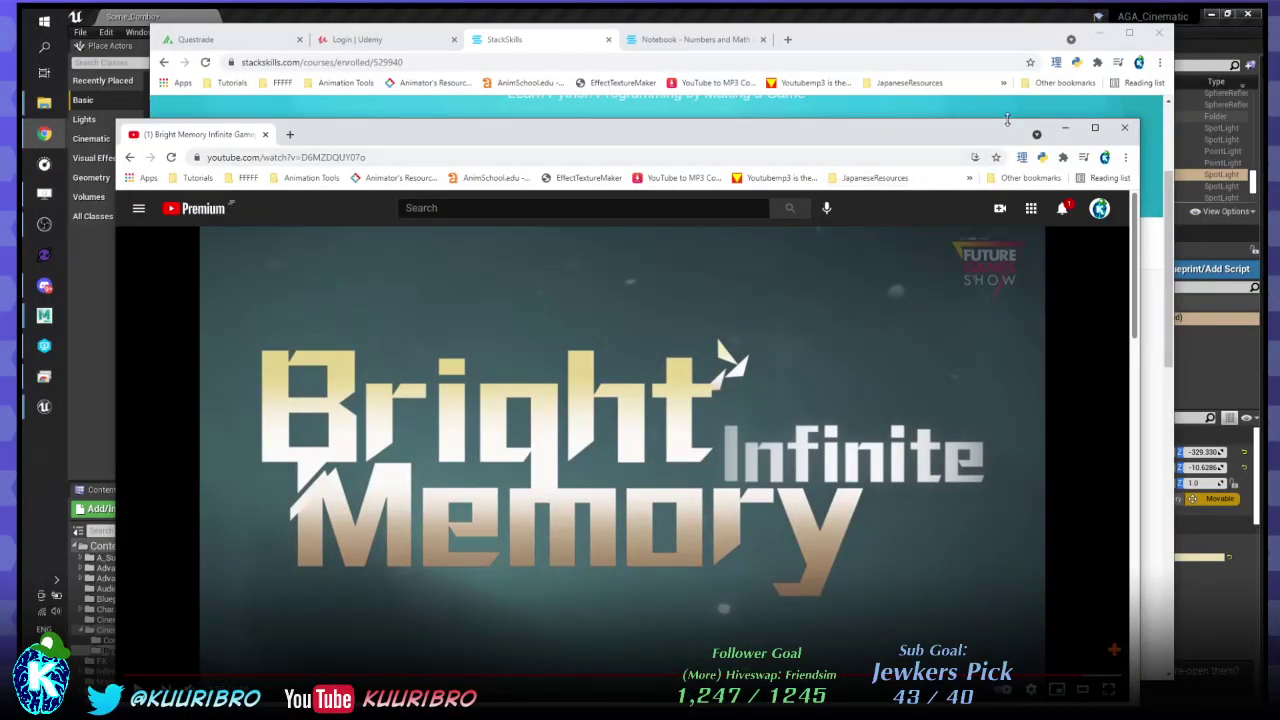
pyautogui.click(1124, 128)
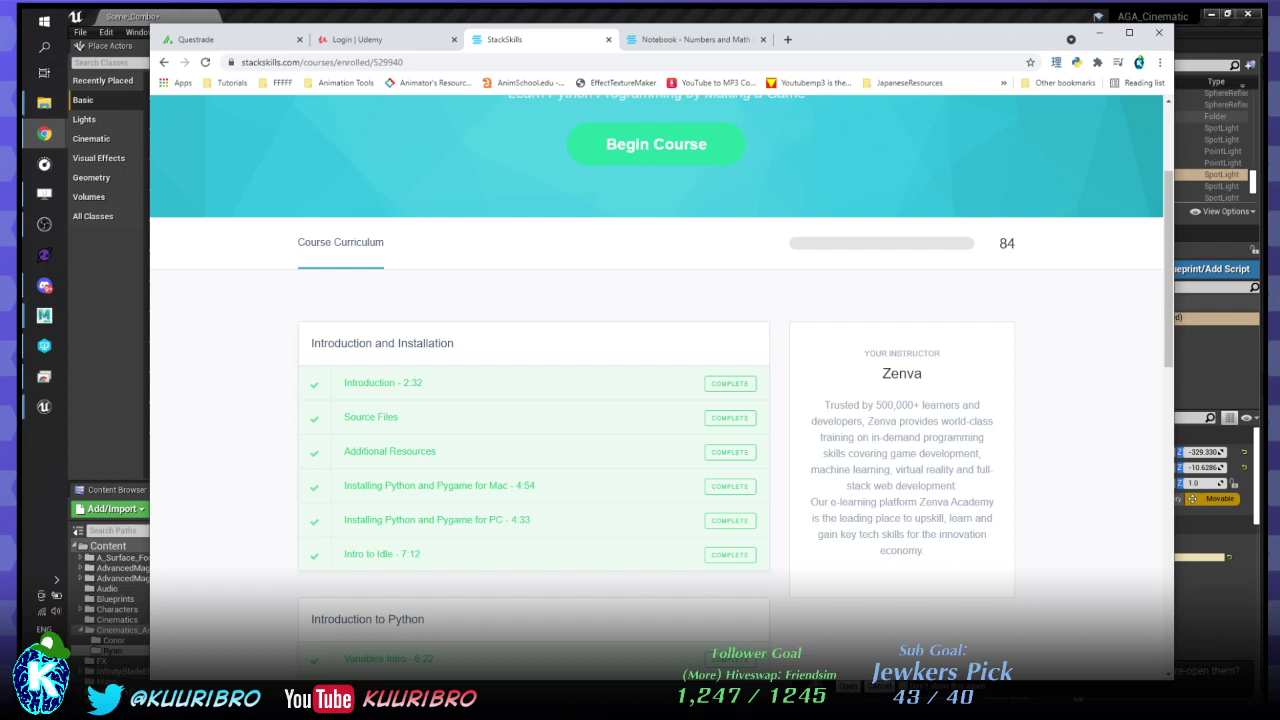
pyautogui.click(1211, 393)
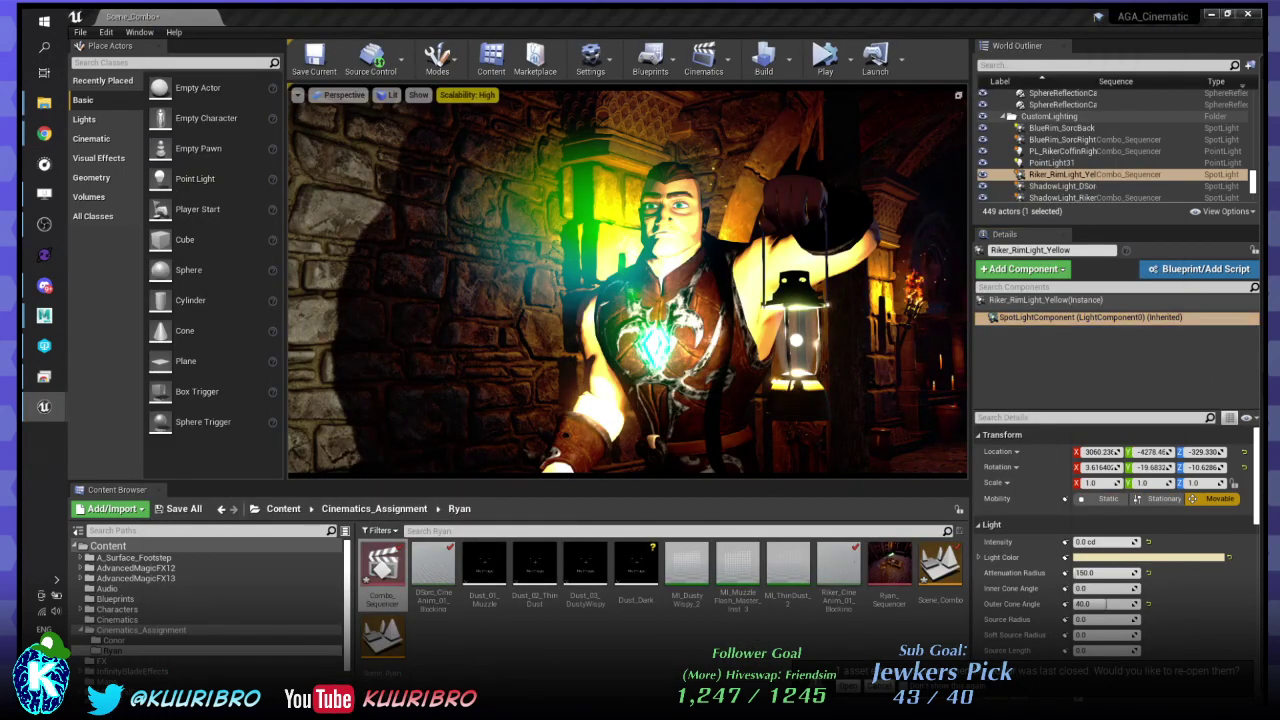
# - Refocus the Unreal Editor and select ShadowLight_Riker in the World Outliner
pyautogui.click(1130, 175)
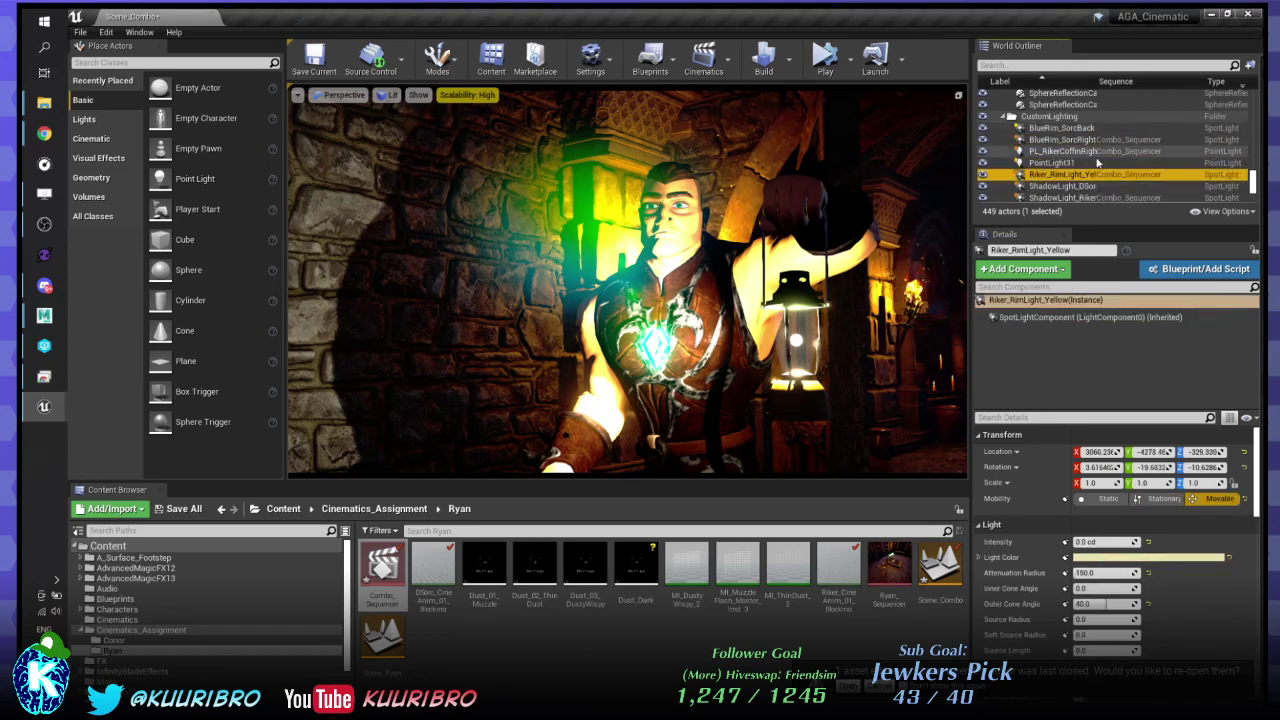
pyautogui.scroll(-1, 1092, 160)
pyautogui.click(1082, 166)
pyautogui.click(1086, 177)
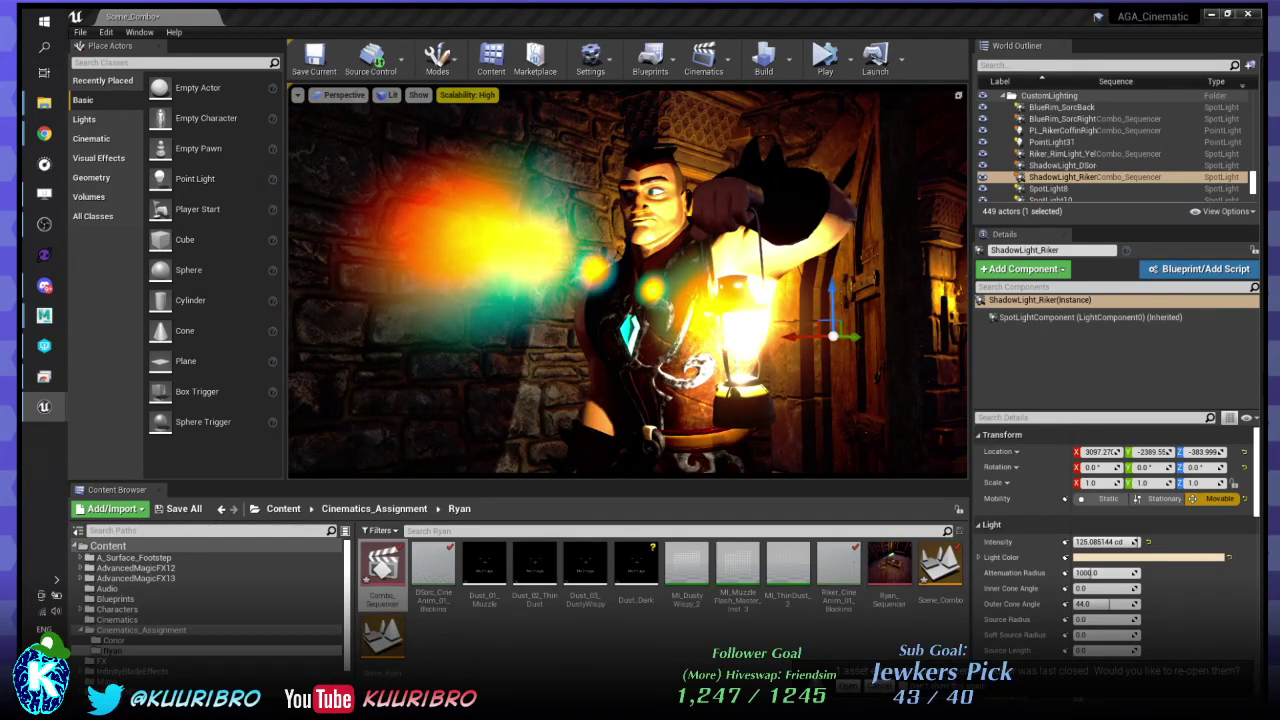
# - Move ShadowLight_Riker along X and Y to about X 3123.8, Y -2568, beside Riker's lantern
pyautogui.moveTo(852, 336); pyautogui.dragTo(760, 323)
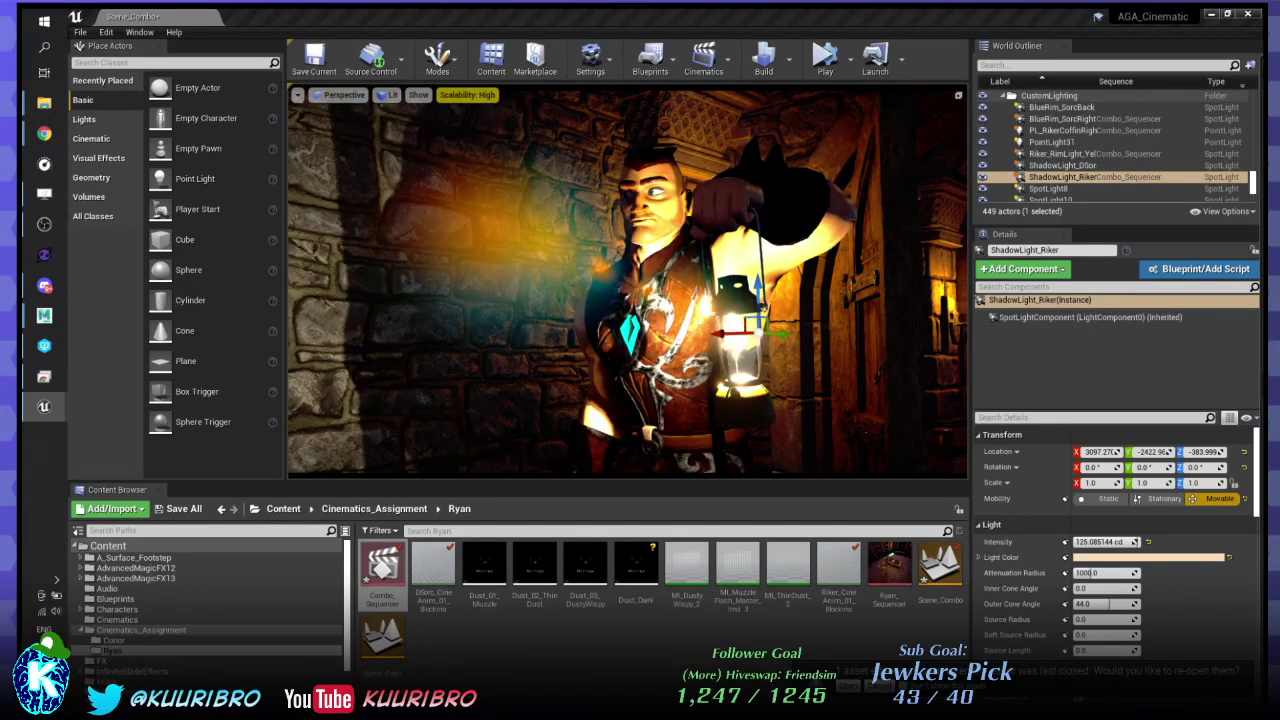
pyautogui.moveTo(727, 326)
pyautogui.mouseDown()
pyautogui.moveTo(680, 330)
pyautogui.moveTo(708, 331)
pyautogui.mouseUp()
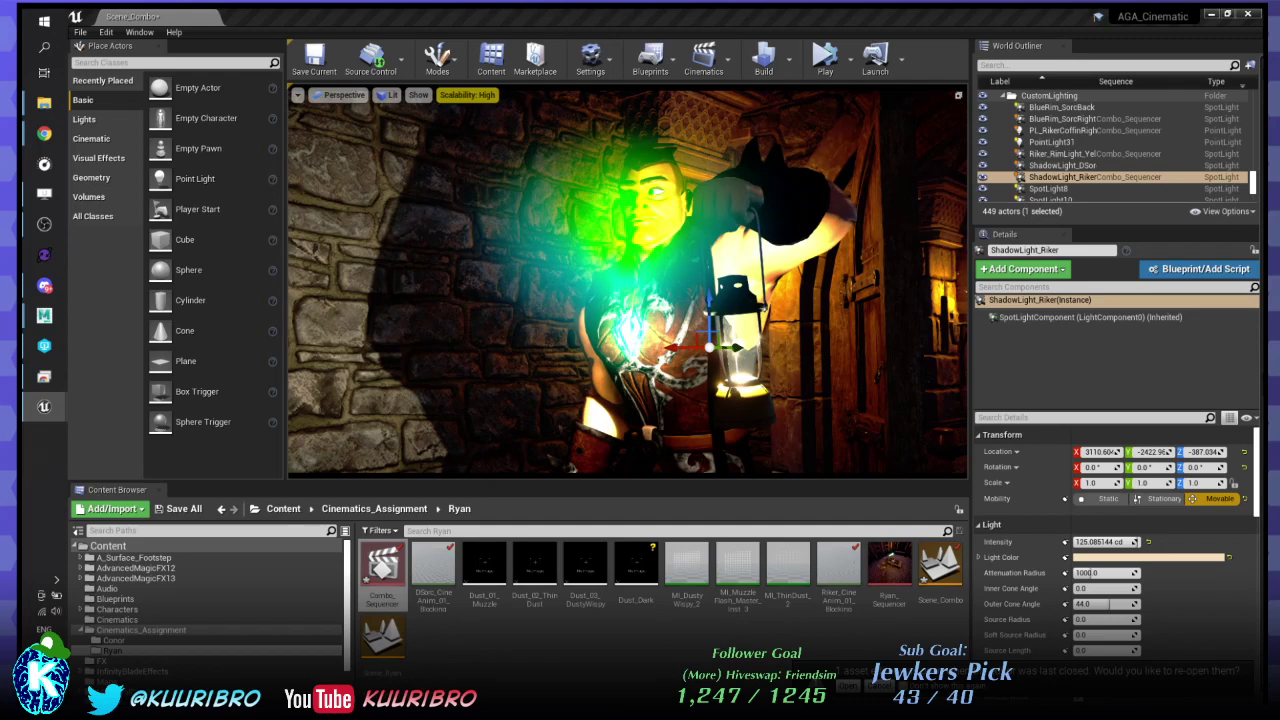
pyautogui.press('d')
pyautogui.moveTo(708, 331); pyautogui.dragTo(620, 331, button='right')
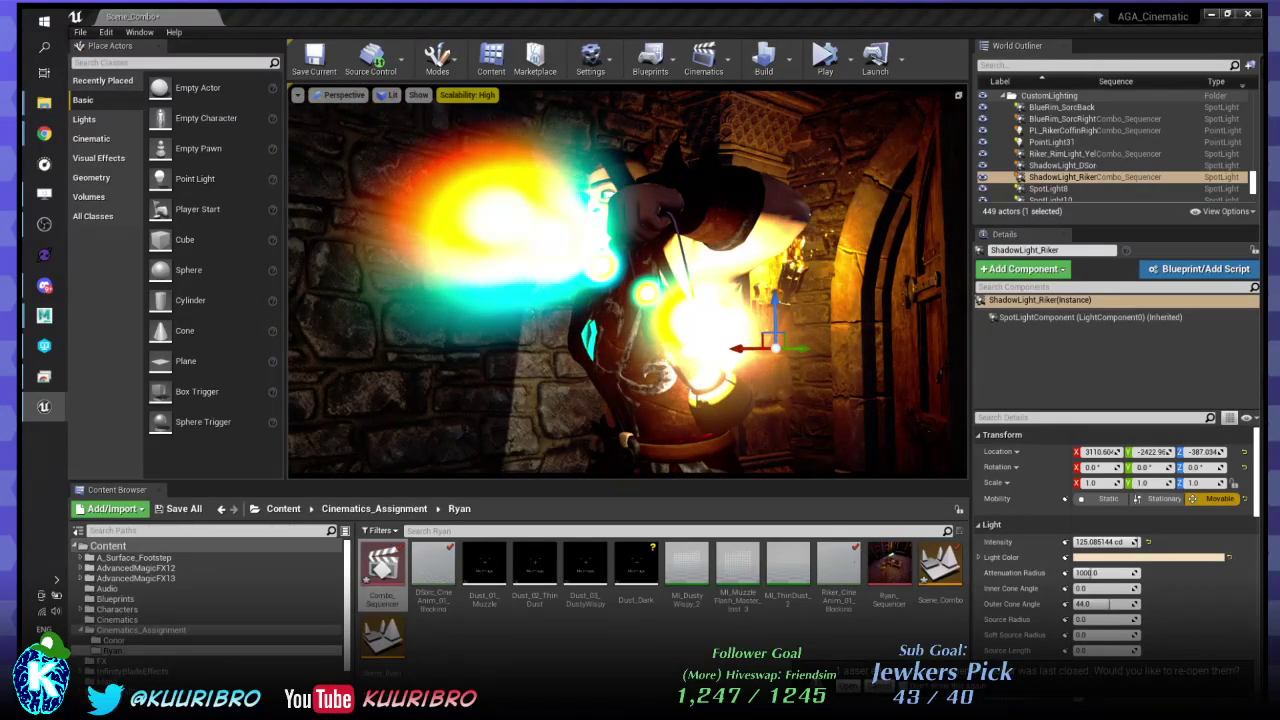
pyautogui.moveTo(802, 348); pyautogui.dragTo(687, 347)
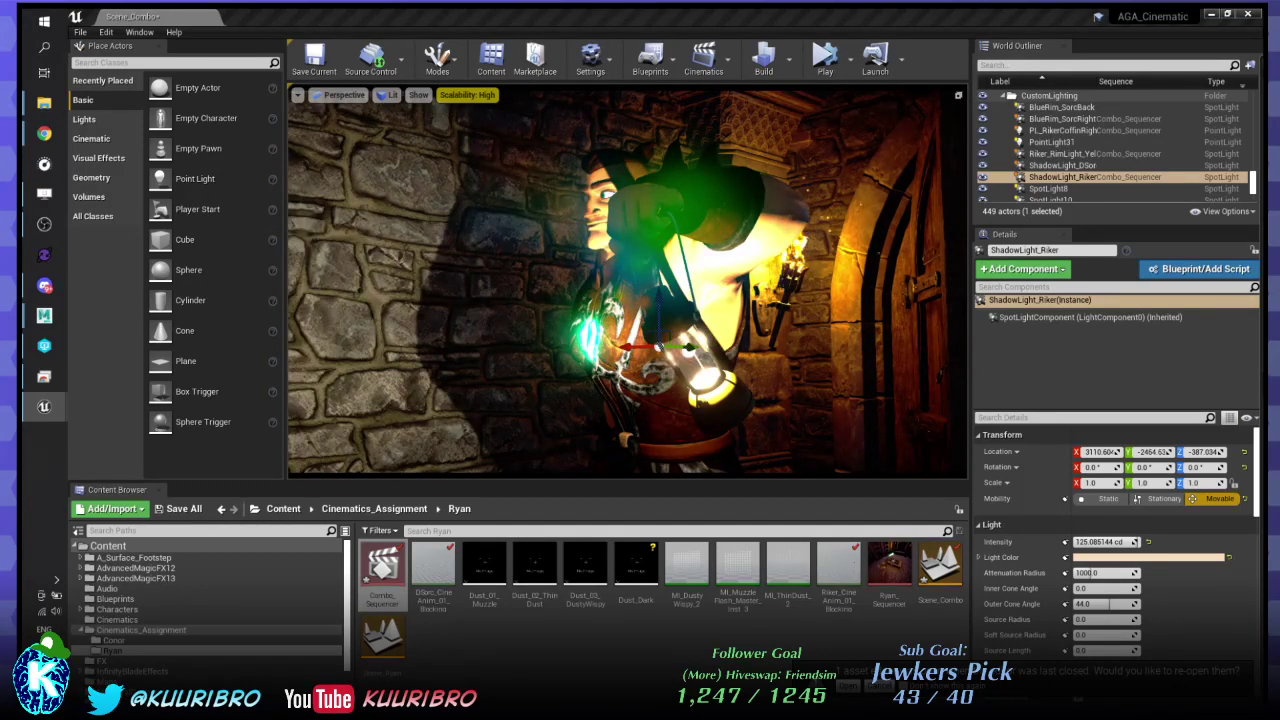
pyautogui.moveTo(687, 347)
pyautogui.mouseDown()
pyautogui.moveTo(712, 347)
pyautogui.moveTo(684, 336)
pyautogui.mouseUp()
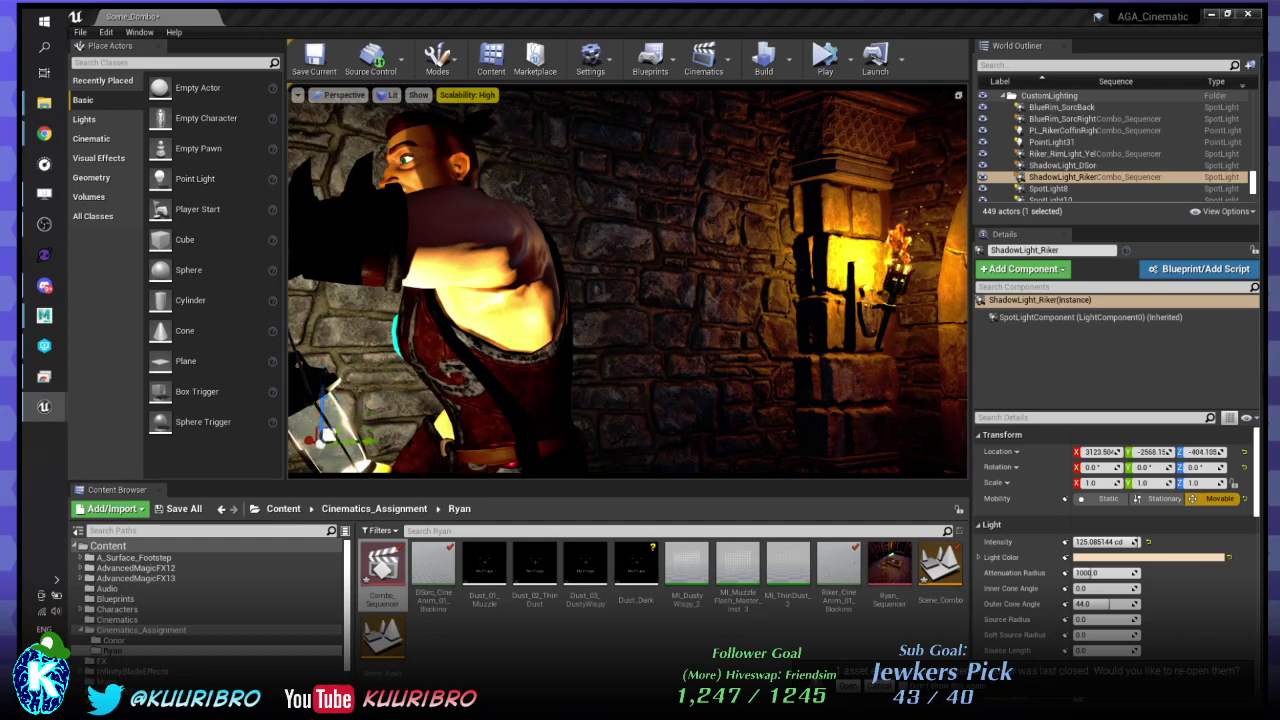
# - Place ShadowLight_Riker at Y -2641.8, Z -407.2, rotate it to 40° Z, and preview playback
pyautogui.moveTo(628, 282); pyautogui.dragTo(594, 280, button='right')
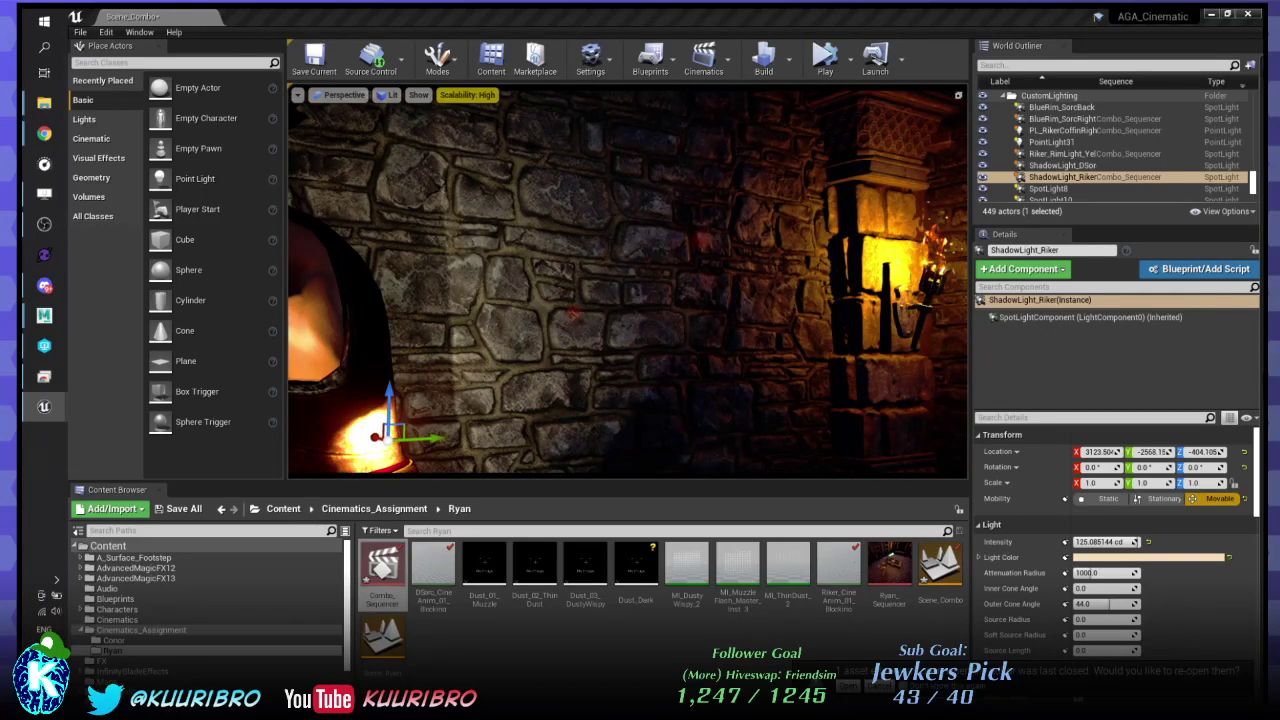
pyautogui.moveTo(430, 438); pyautogui.dragTo(272, 440)
pyautogui.moveTo(1204, 452); pyautogui.dragTo(1196, 452)
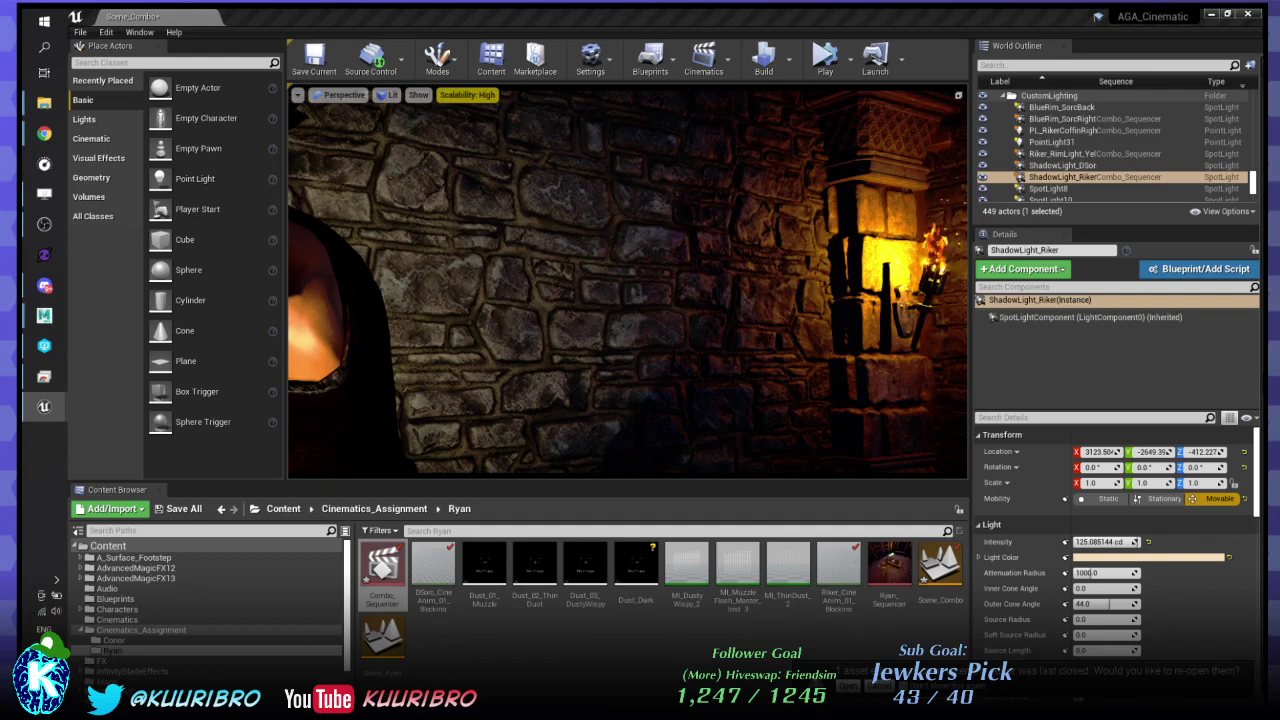
pyautogui.moveTo(1150, 452); pyautogui.dragTo(1250, 467)
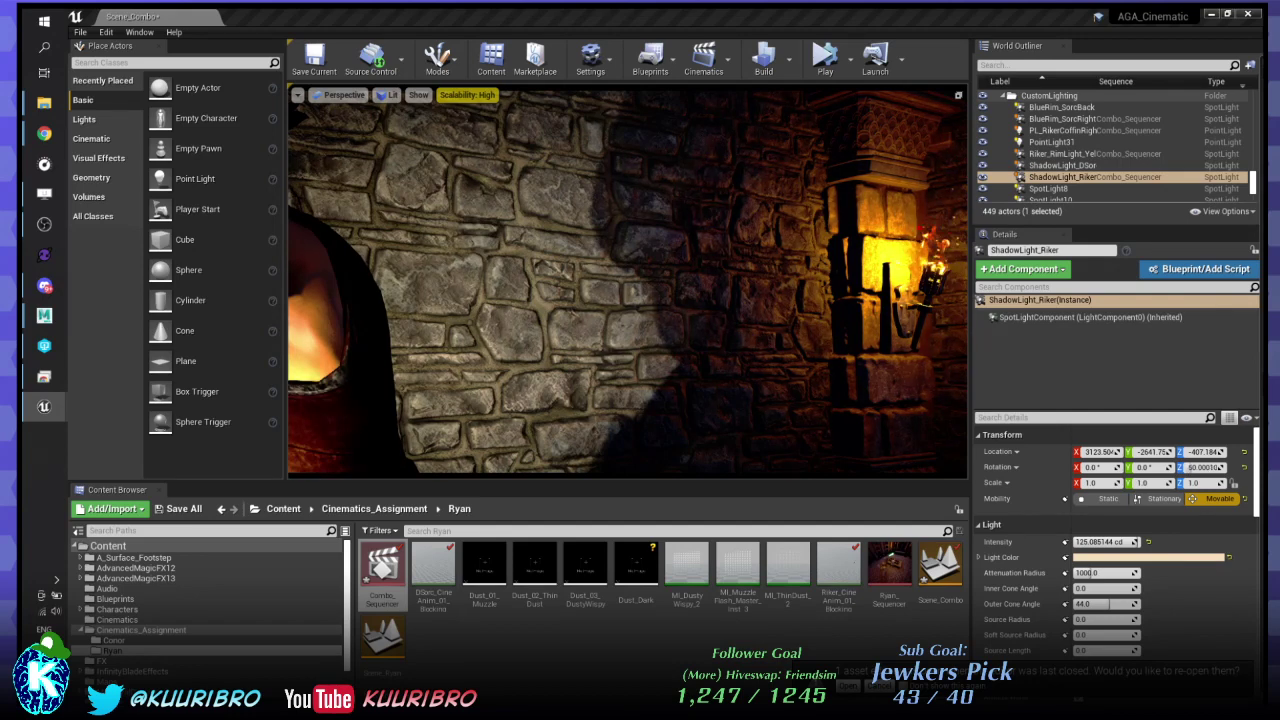
pyautogui.moveTo(1225, 467); pyautogui.dragTo(1205, 467)
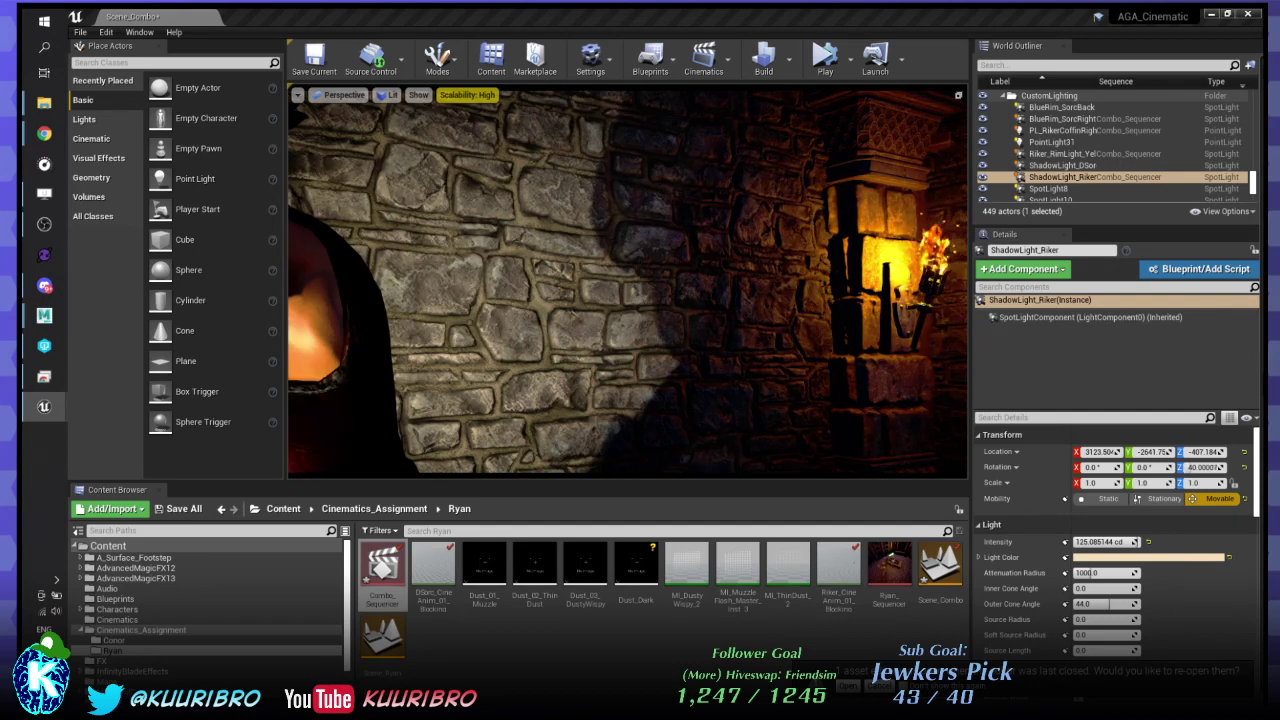
pyautogui.press('space')
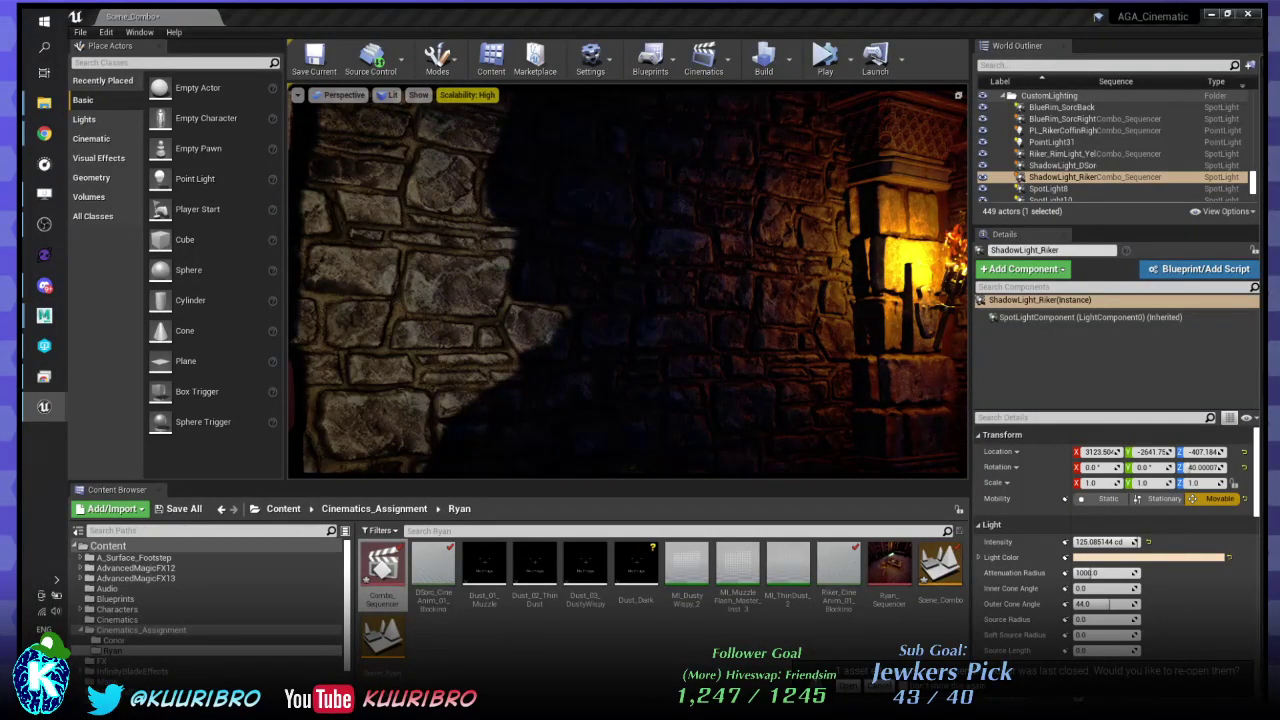
# - Change ShadowLight_Riker's Light Color from peach to magenta (F00BE1FF)
pyautogui.click(1176, 557)
pyautogui.moveTo(1004, 455); pyautogui.dragTo(1003, 419)
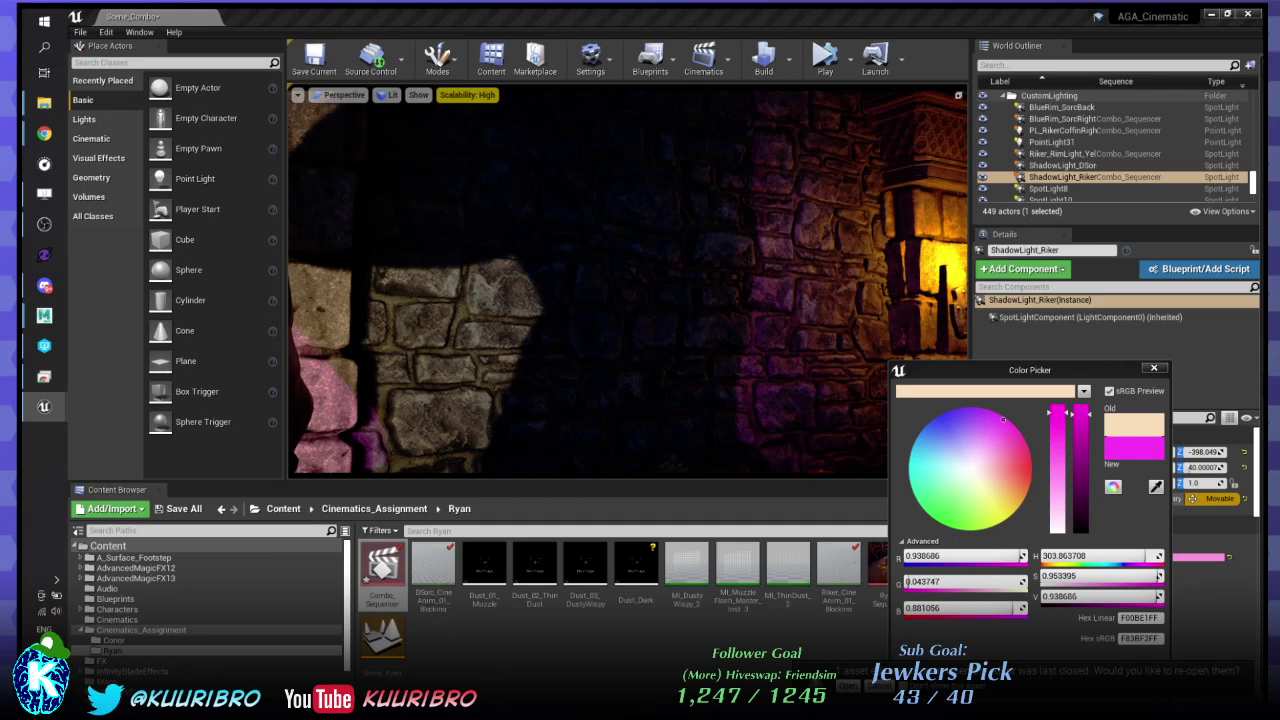
pyautogui.moveTo(1263, 88); pyautogui.dragTo(714, 86)
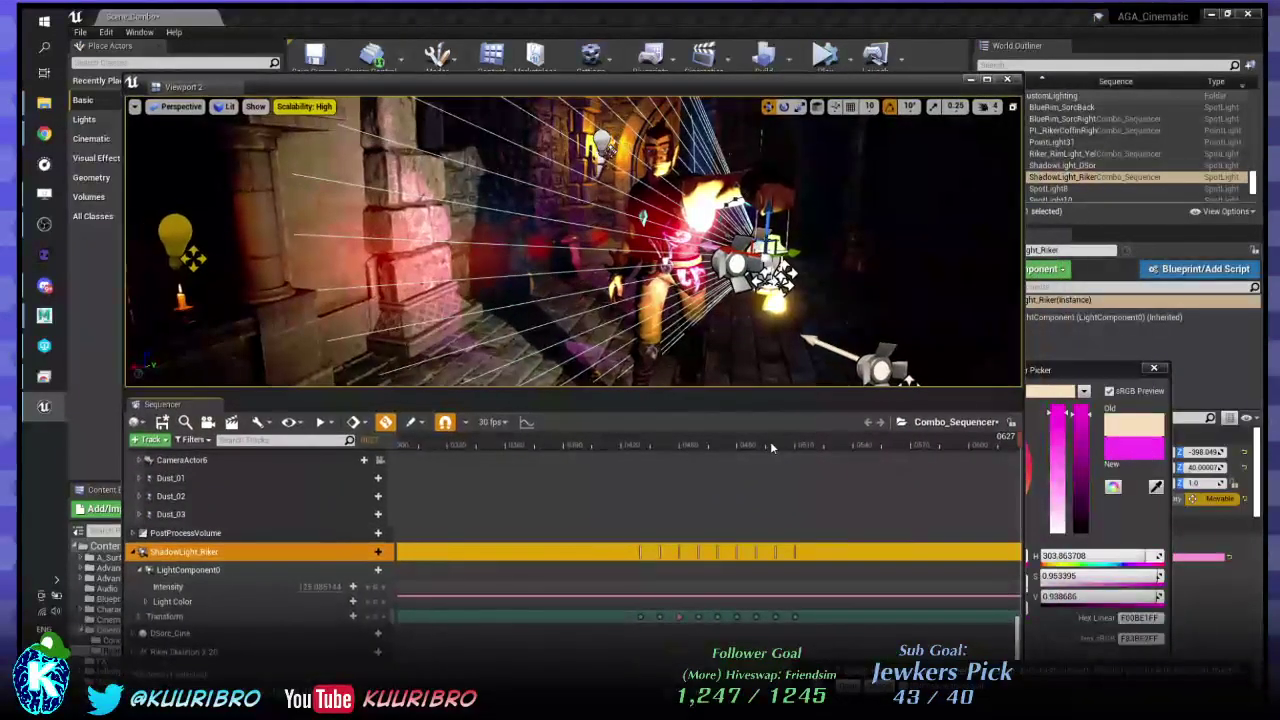
pyautogui.moveTo(770, 441); pyautogui.dragTo(798, 440)
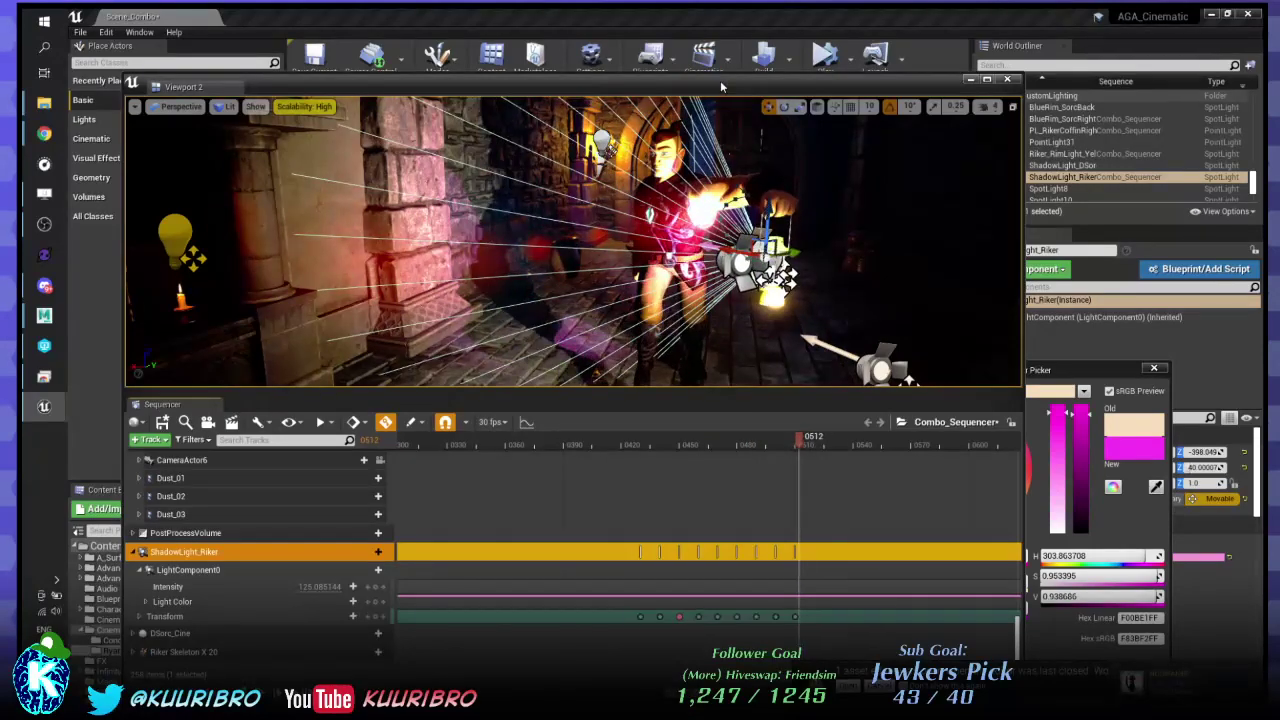
pyautogui.moveTo(722, 87); pyautogui.dragTo(1270, 170)
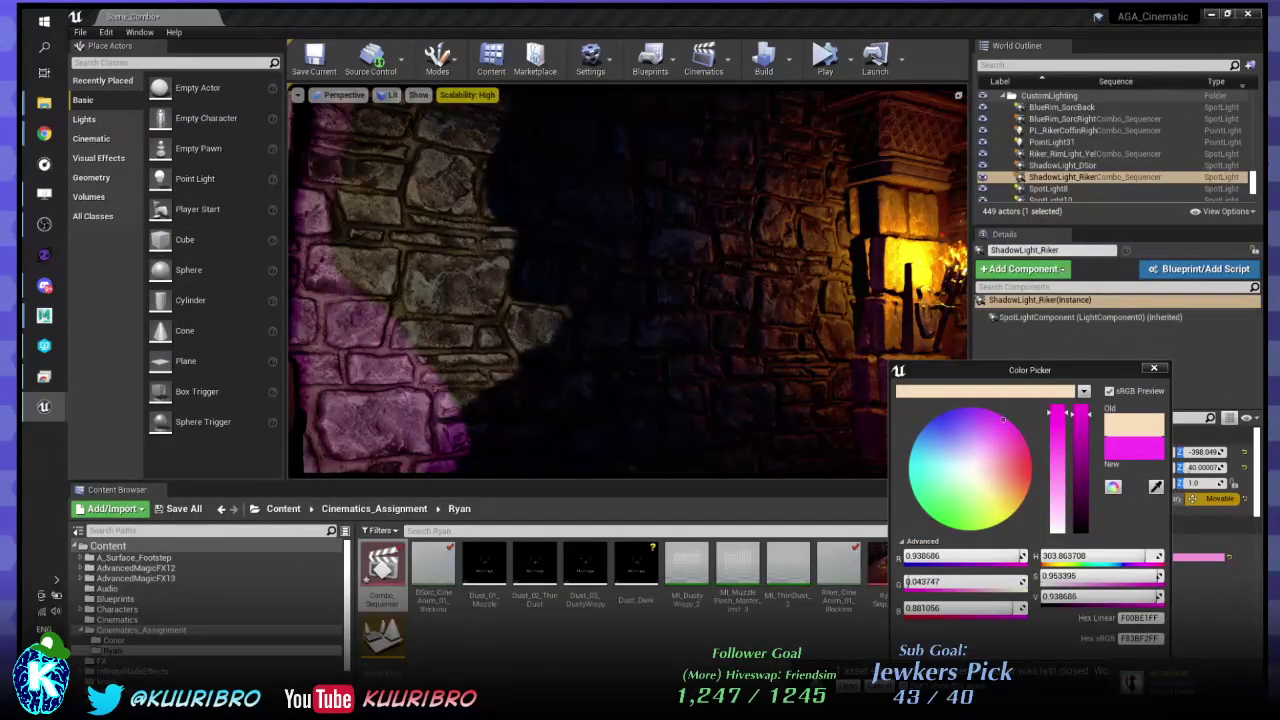
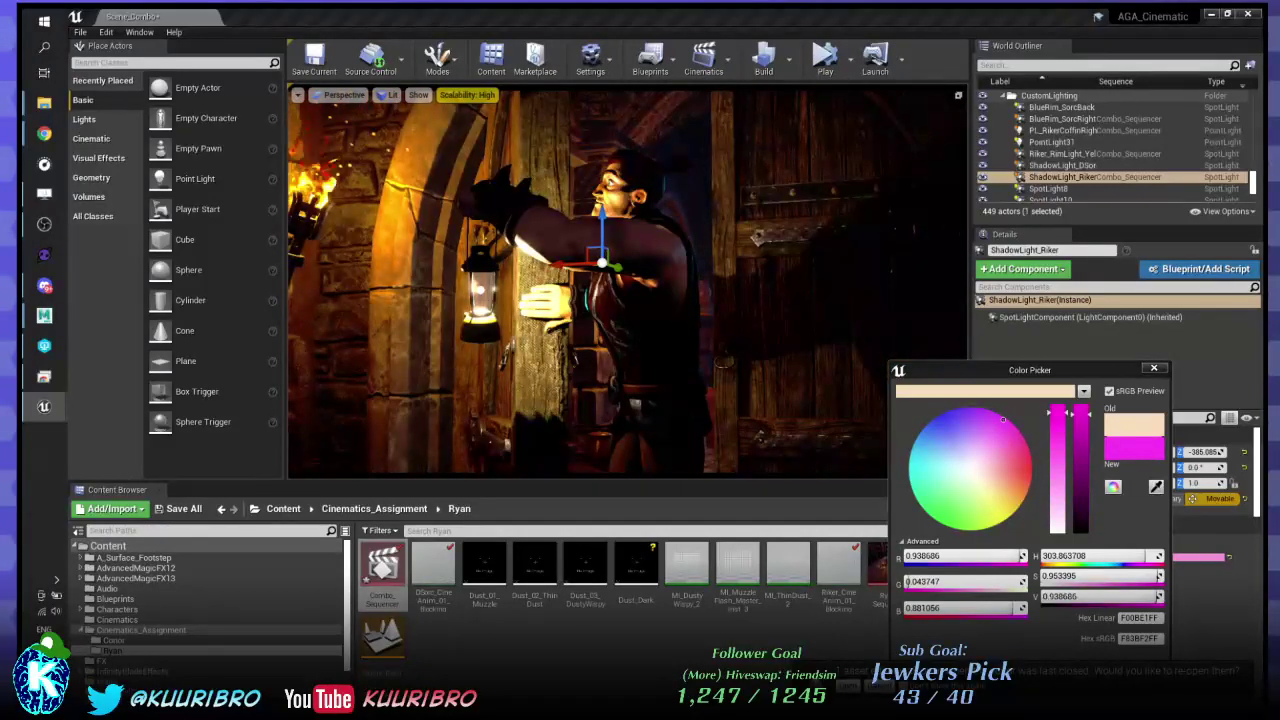
# - Select LanternActor_02_Base, then Camera1 to show its 30.0 focal length and 5.039927 aperture
pyautogui.click(481, 292)
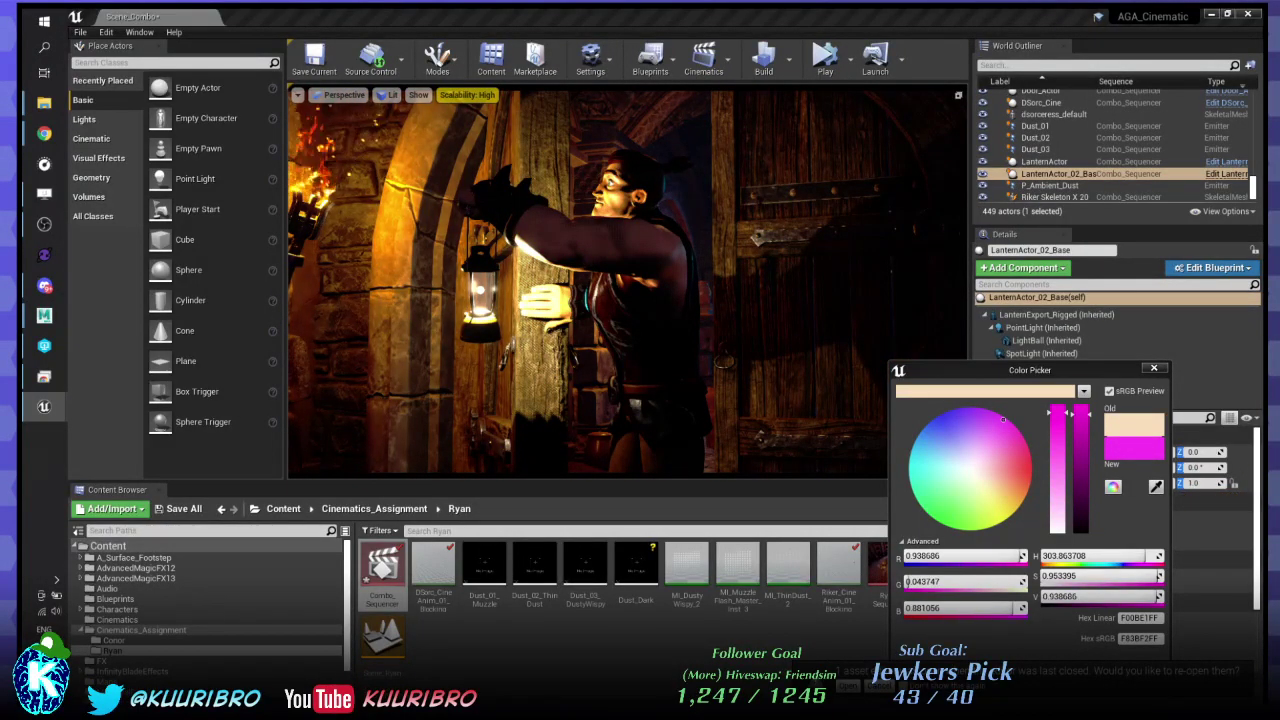
pyautogui.click(1037, 150)
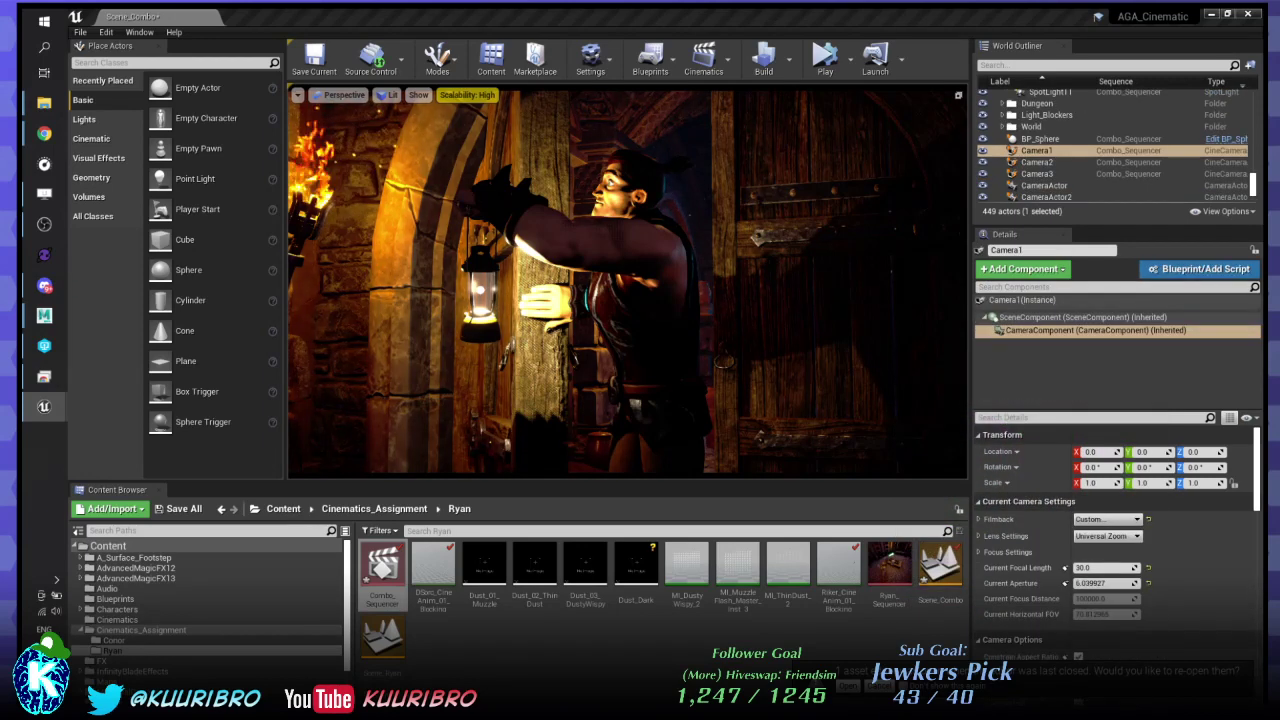
# - Select Camera2 and inspect its CameraComponent lens settings, then its world transform values
pyautogui.click(1037, 162)
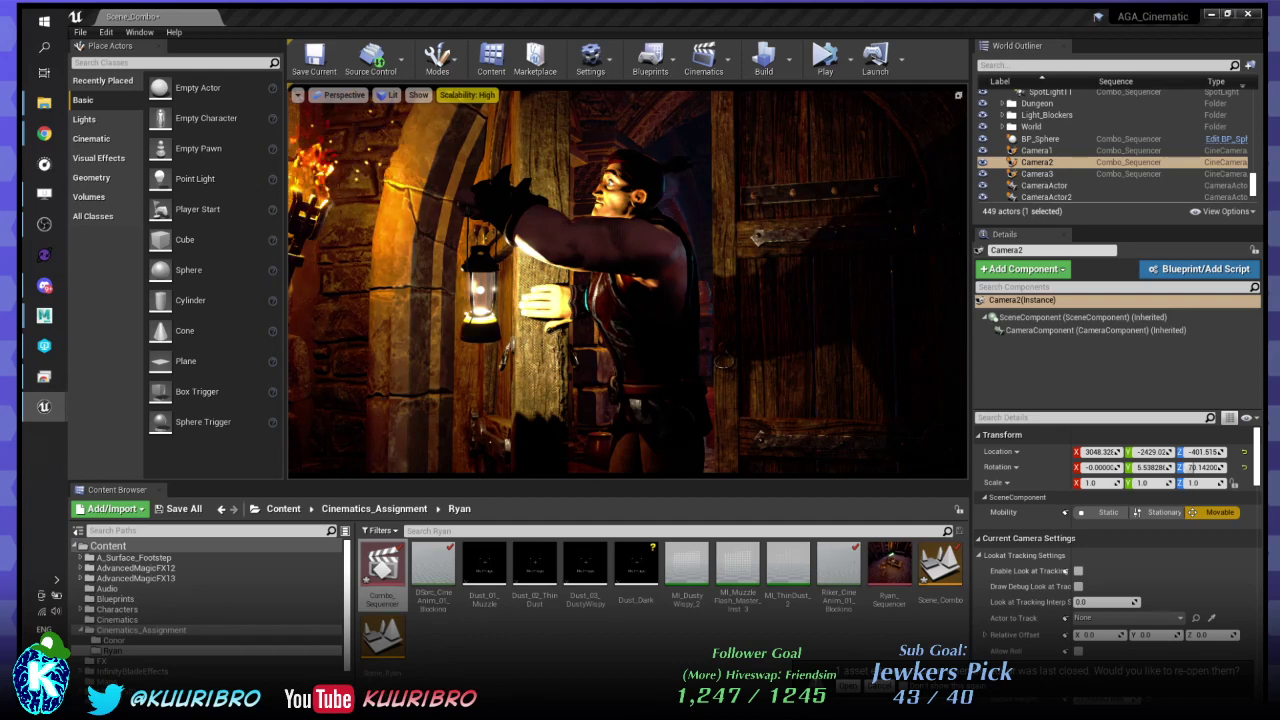
pyautogui.click(1043, 151)
pyautogui.hotkey('ctrl', 'z')
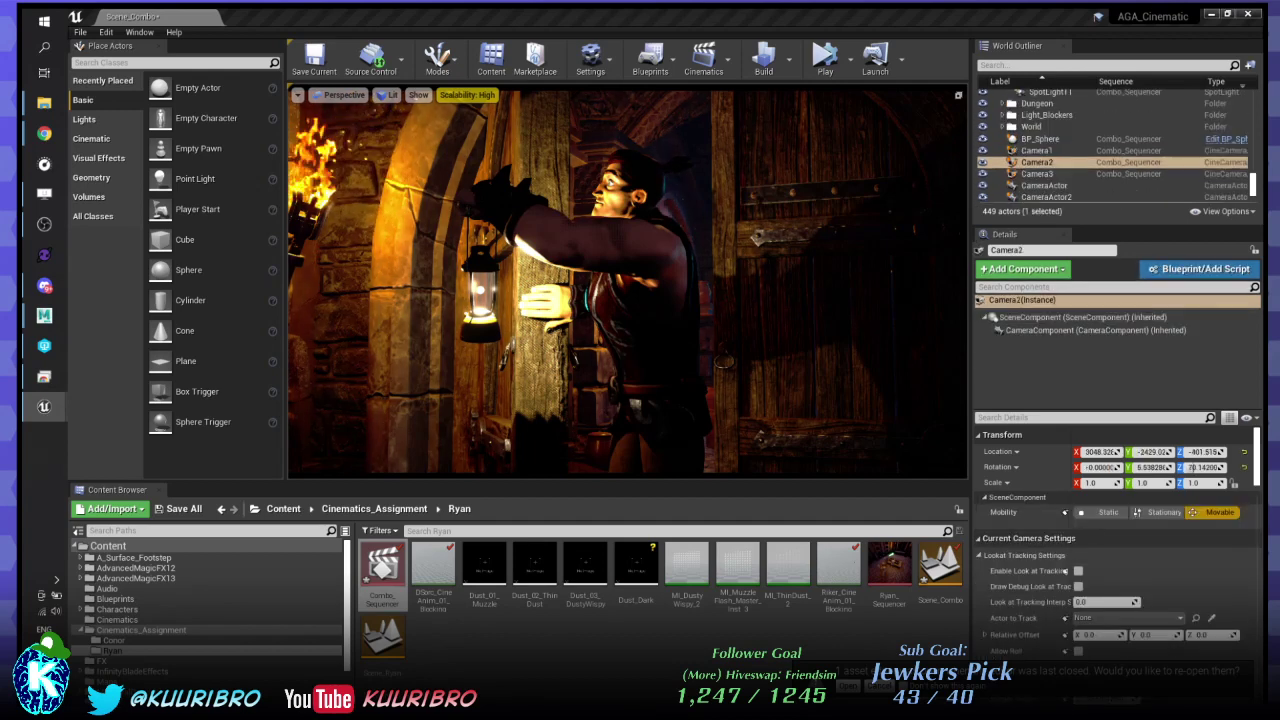
pyautogui.click(1095, 330)
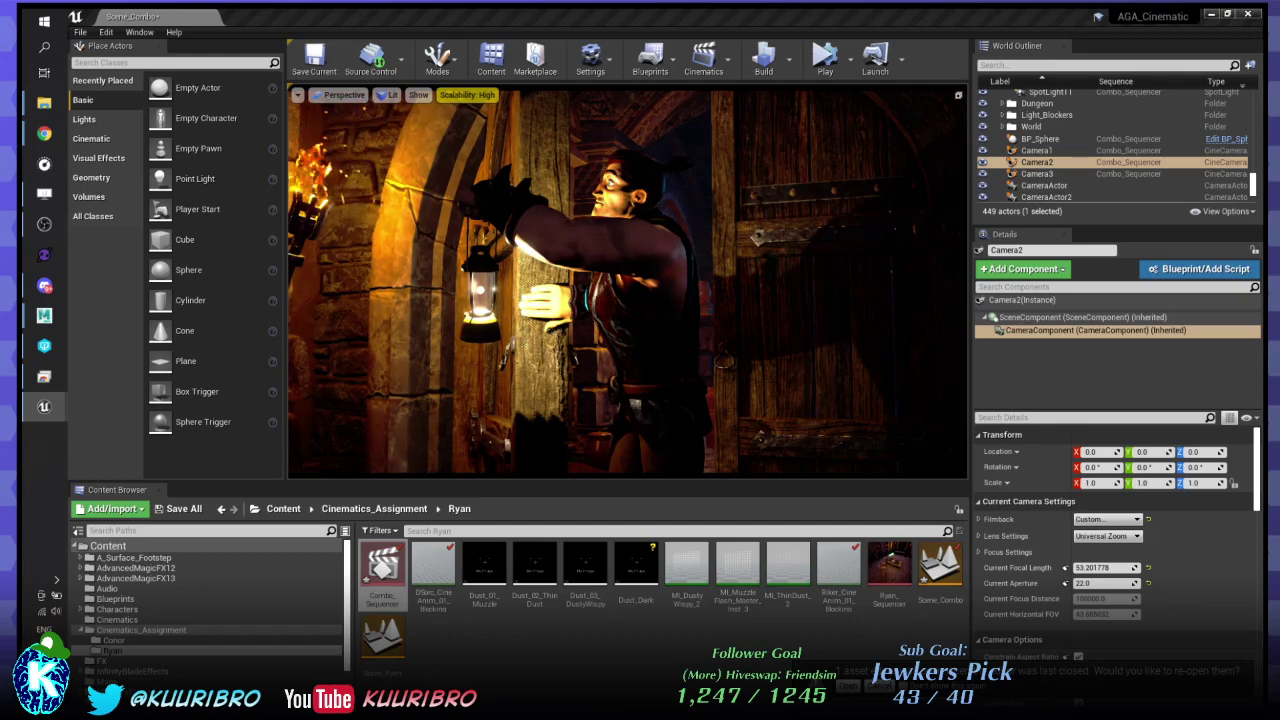
pyautogui.click(1022, 300)
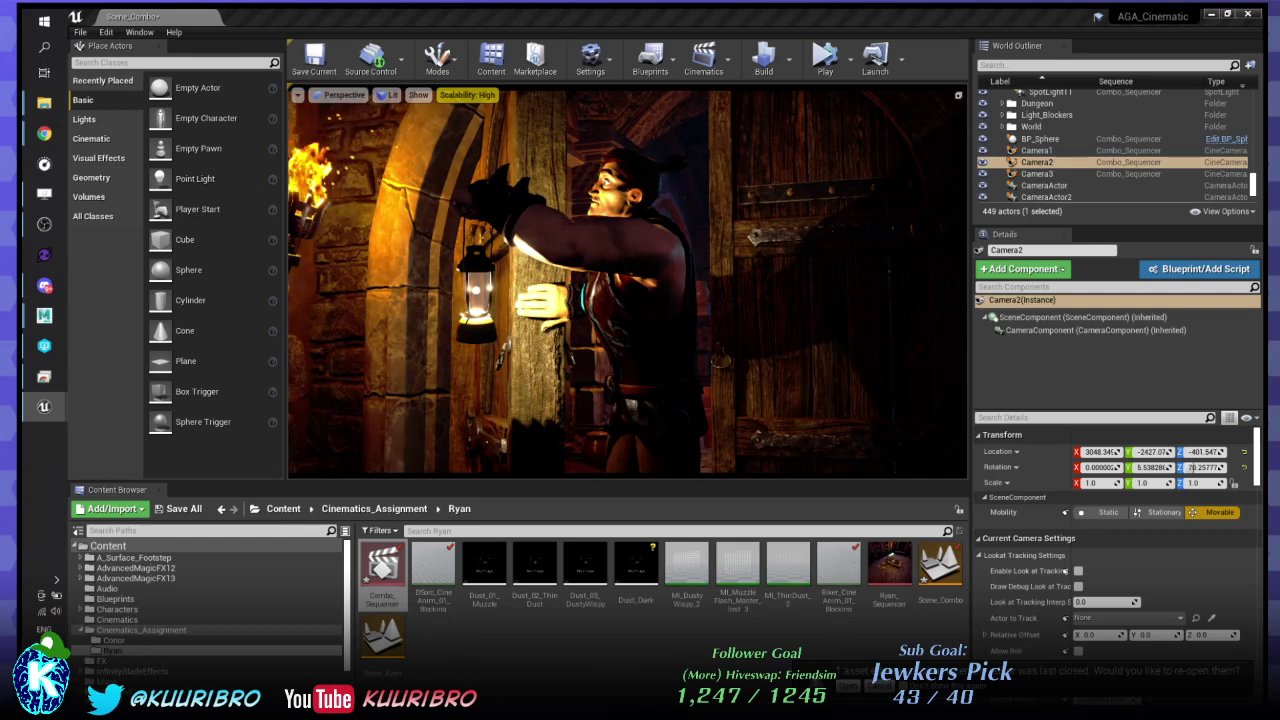
# - Check Camera3's placement, then reselect Camera2 showing 52.0 focal length and 22.0 aperture
pyautogui.click(1037, 174)
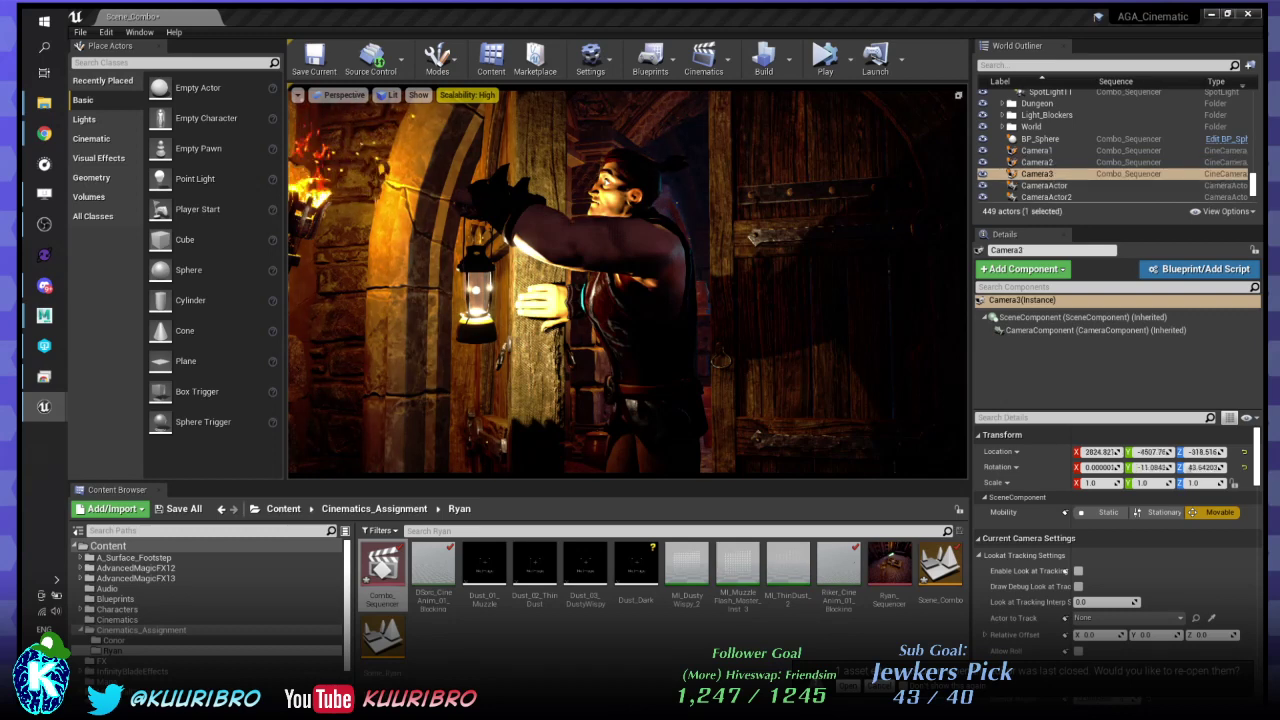
pyautogui.click(1037, 162)
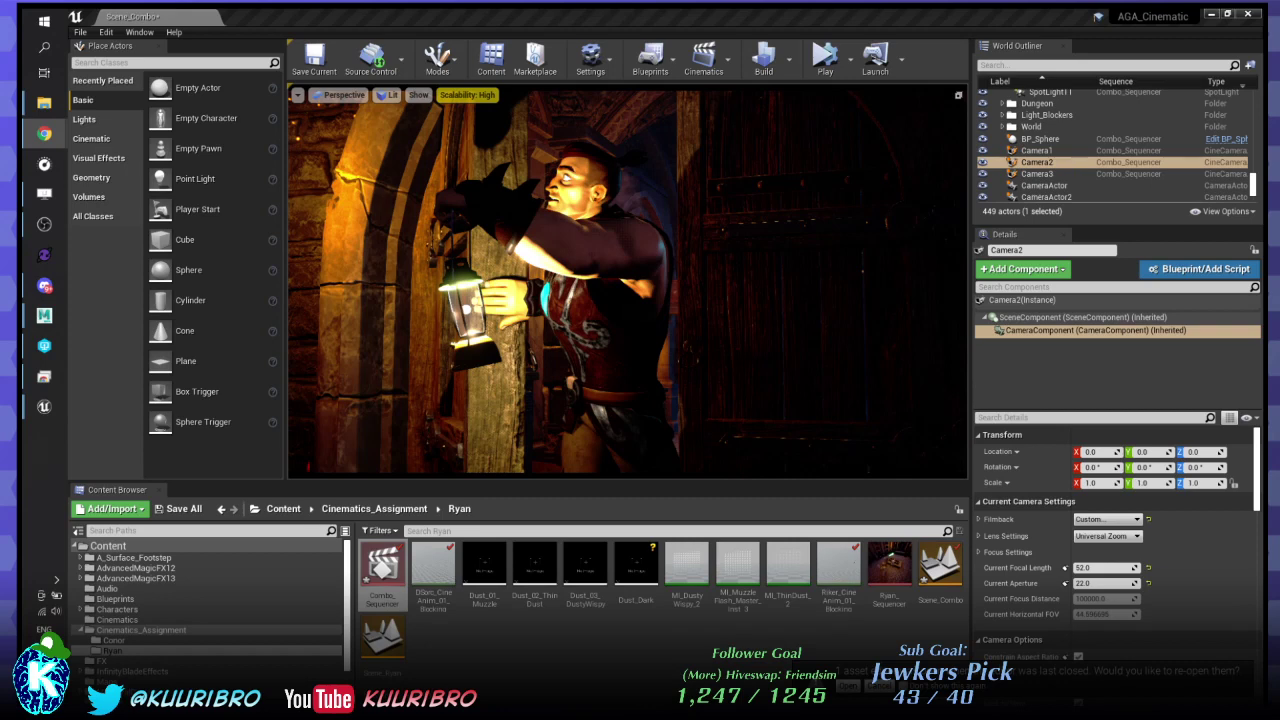
# - Return focus to the editor and open the viewport's view mode menu
pyautogui.moveTo(1262, 262)
pyautogui.mouseDown()
pyautogui.moveTo(1132, 256)
pyautogui.moveTo(1262, 258)
pyautogui.mouseUp()
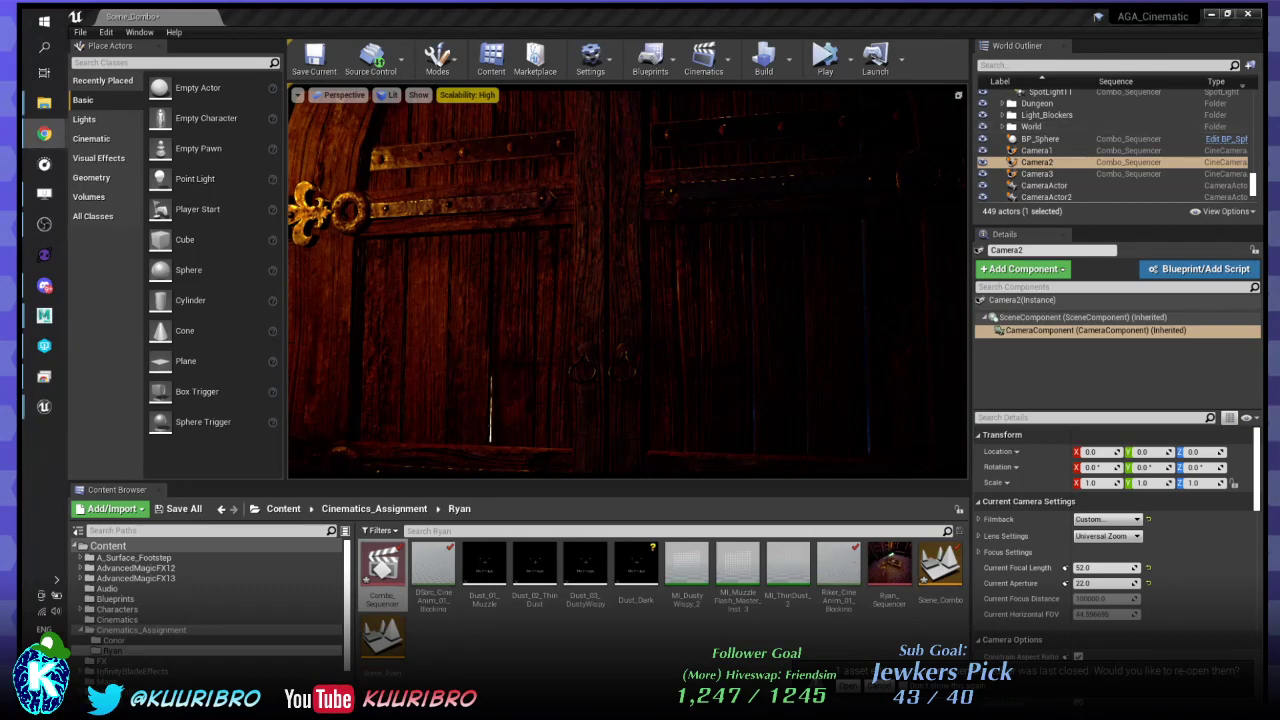
pyautogui.hotkey('alt', 'Tab')
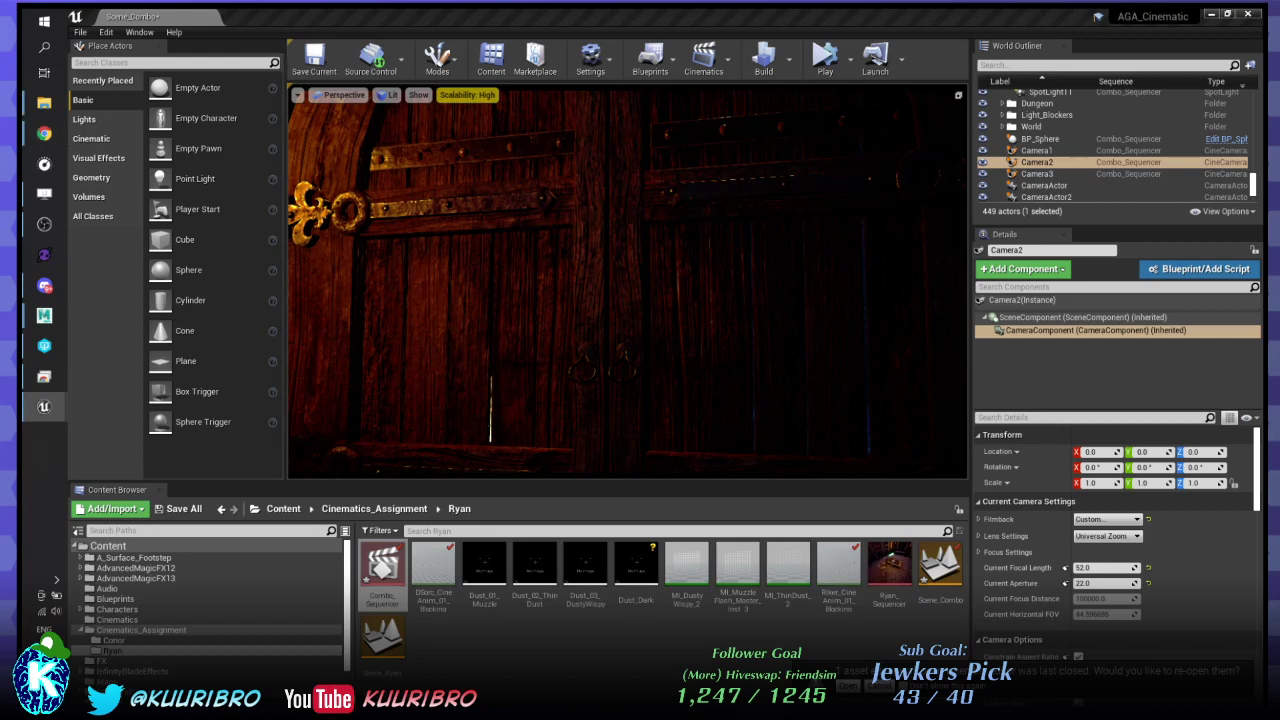
pyautogui.click(386, 94)
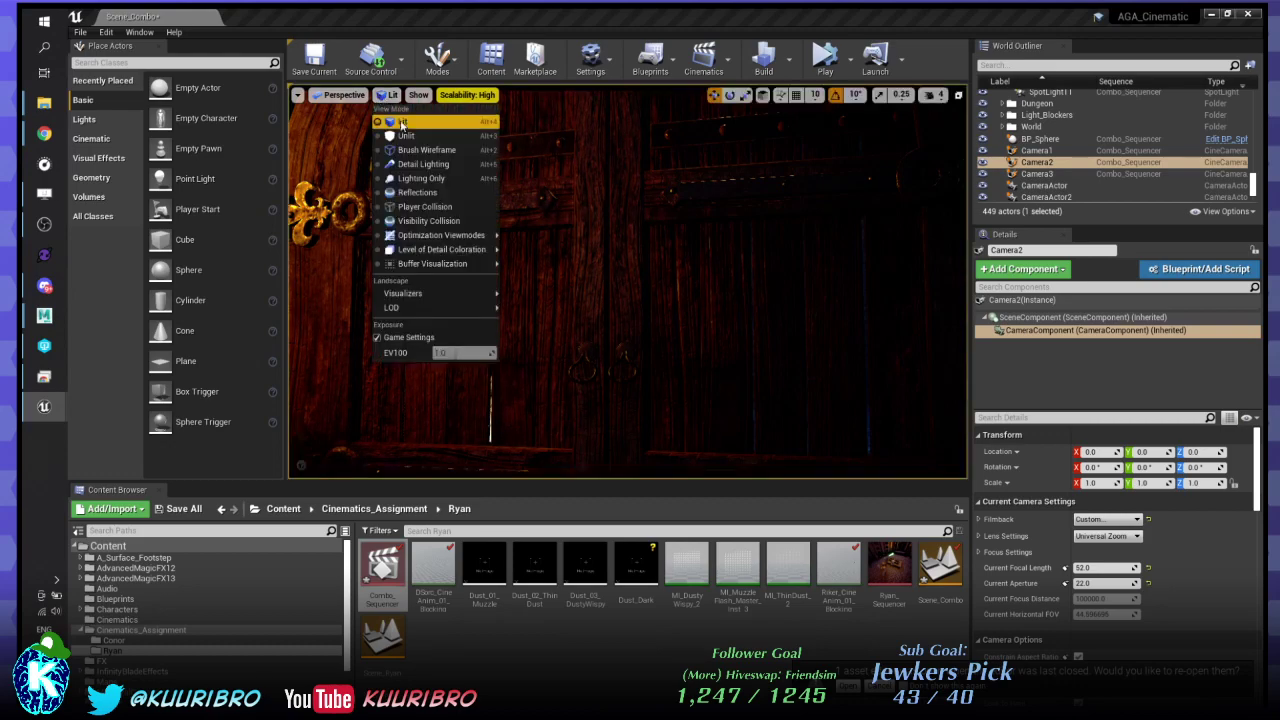
# - Switch the viewport to Unlit (Alt+3) and try Camera2 focal lengths of 60 and 61
pyautogui.press('Escape')
pyautogui.hotkey('alt', '3')
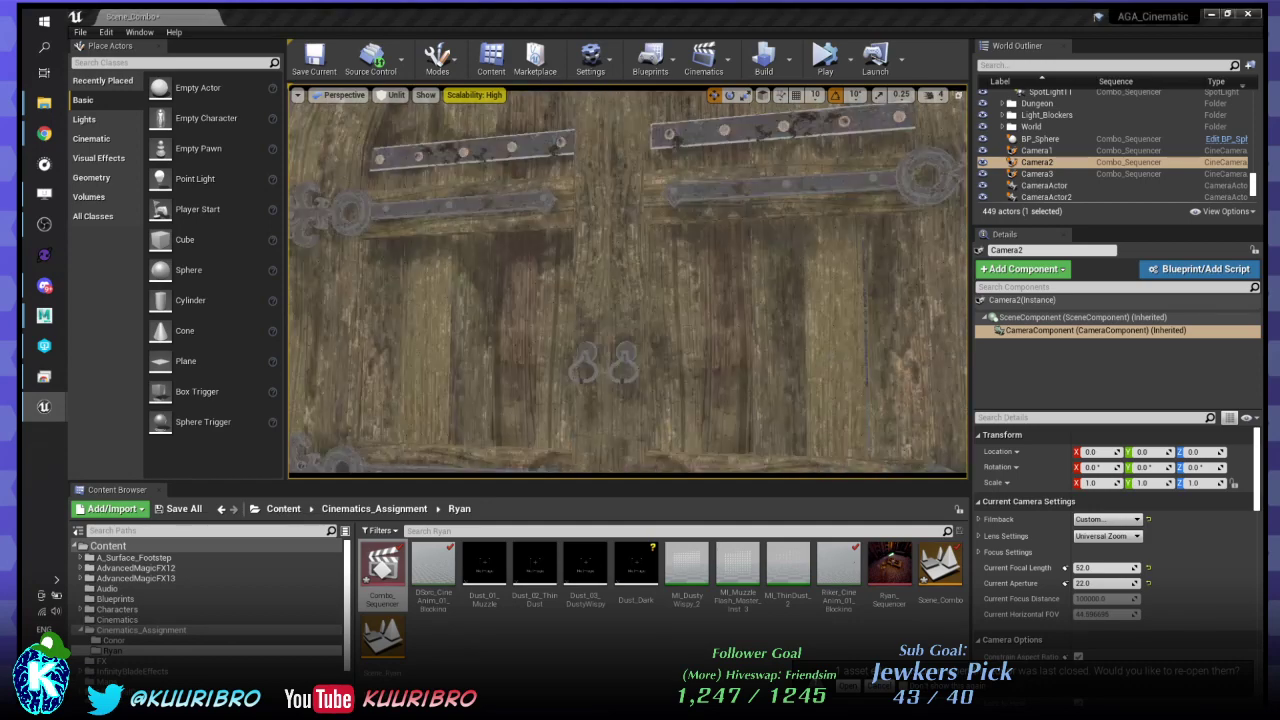
pyautogui.moveTo(1100, 567); pyautogui.dragTo(1120, 567)
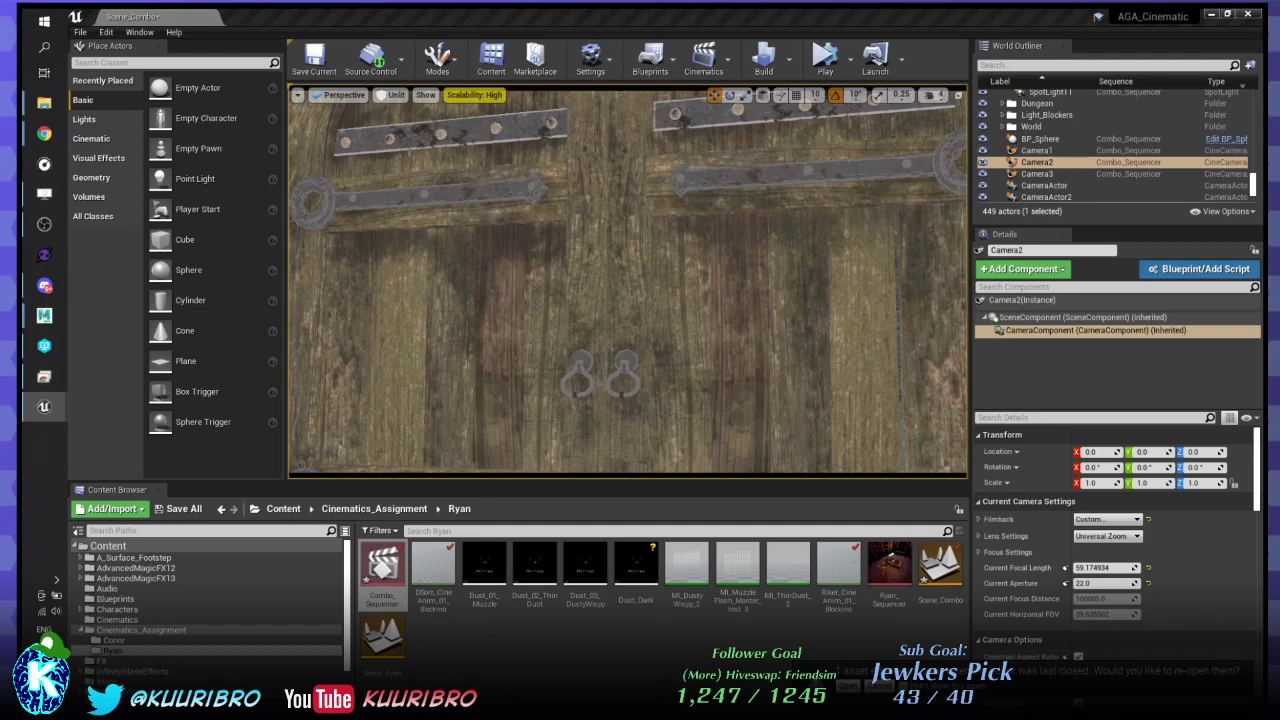
pyautogui.write('60')
pyautogui.press('Return')
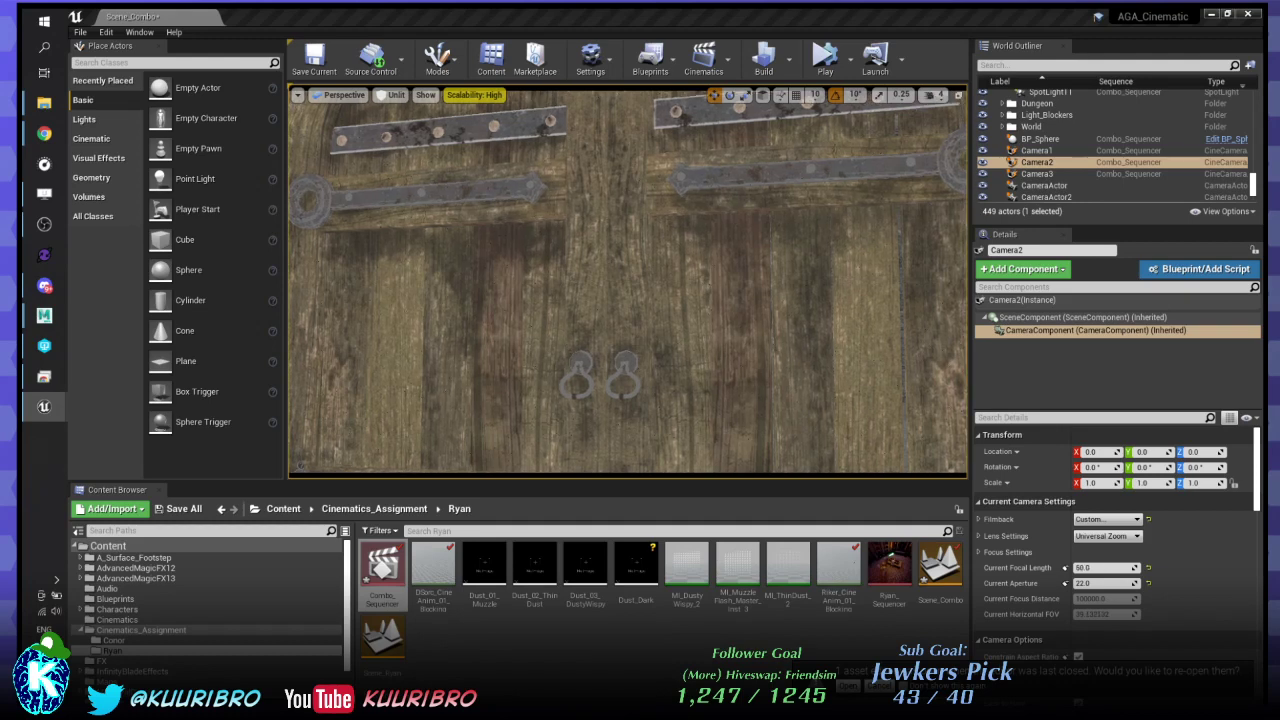
pyautogui.write('61')
pyautogui.press('Return')
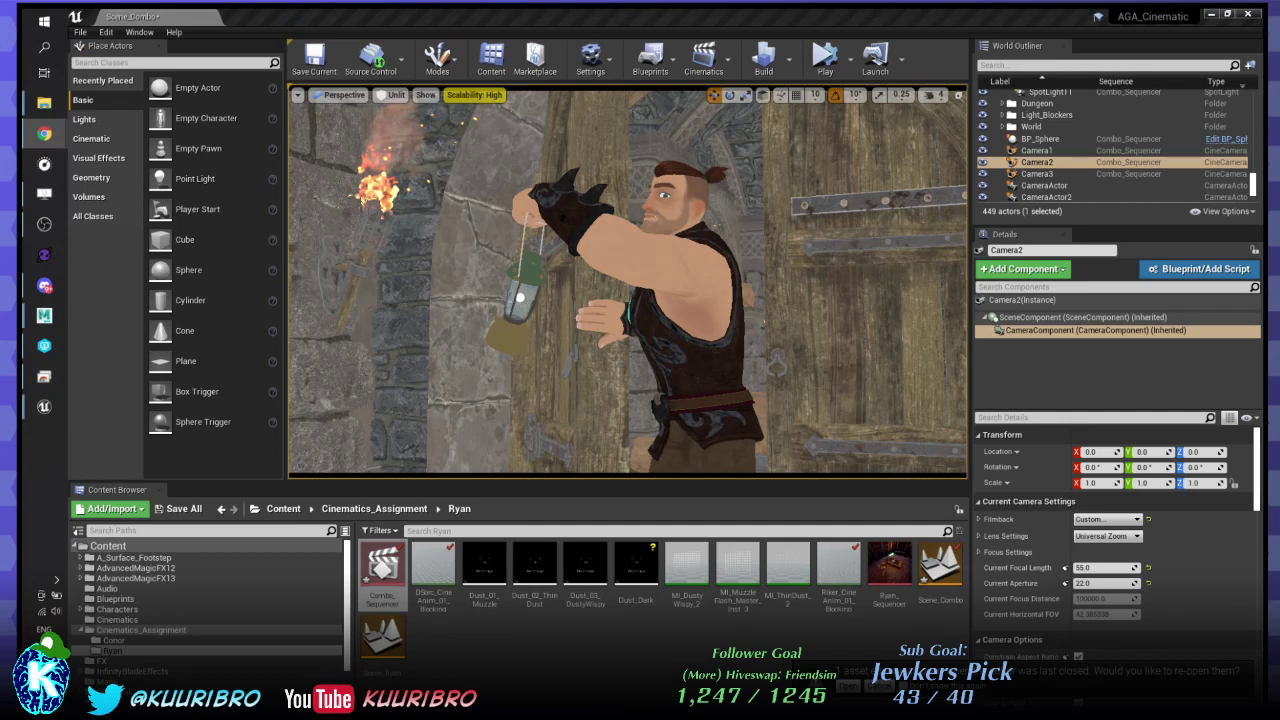
pyautogui.click(396, 95)
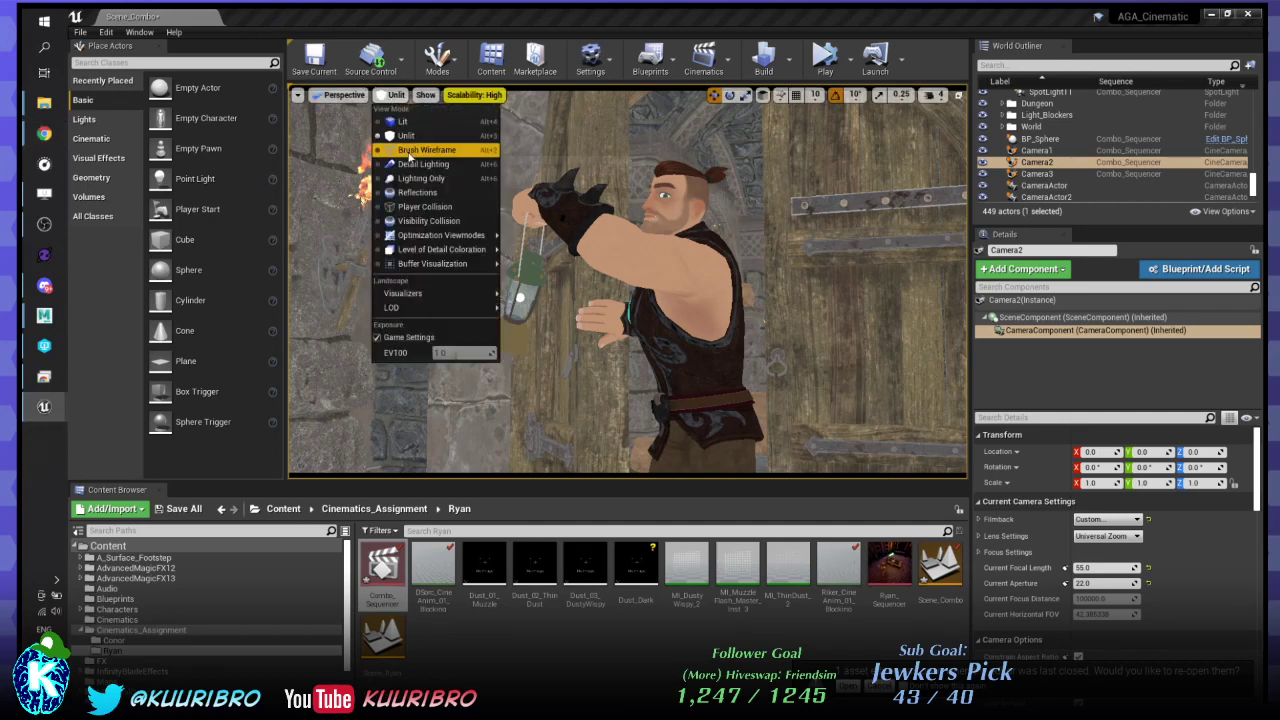
# - Switch the viewport to Detail Lighting and play the sequence in the Sequencer
pyautogui.click(416, 166)
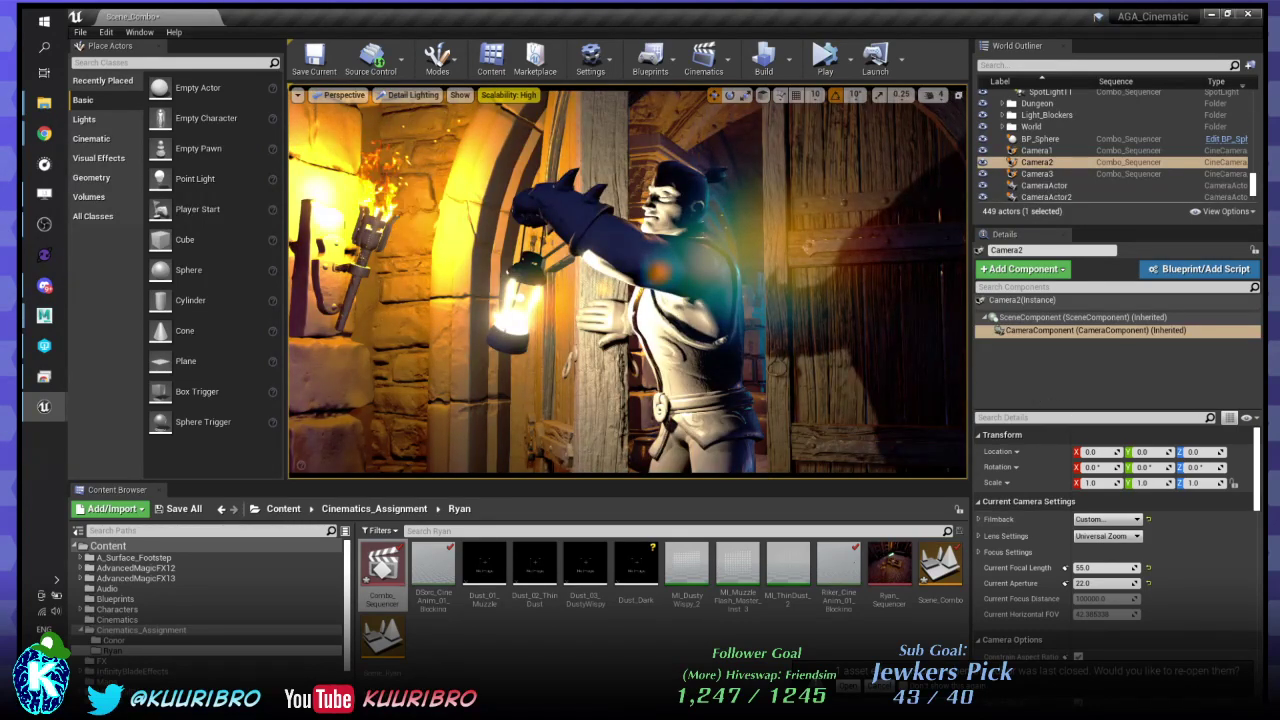
pyautogui.press('space')
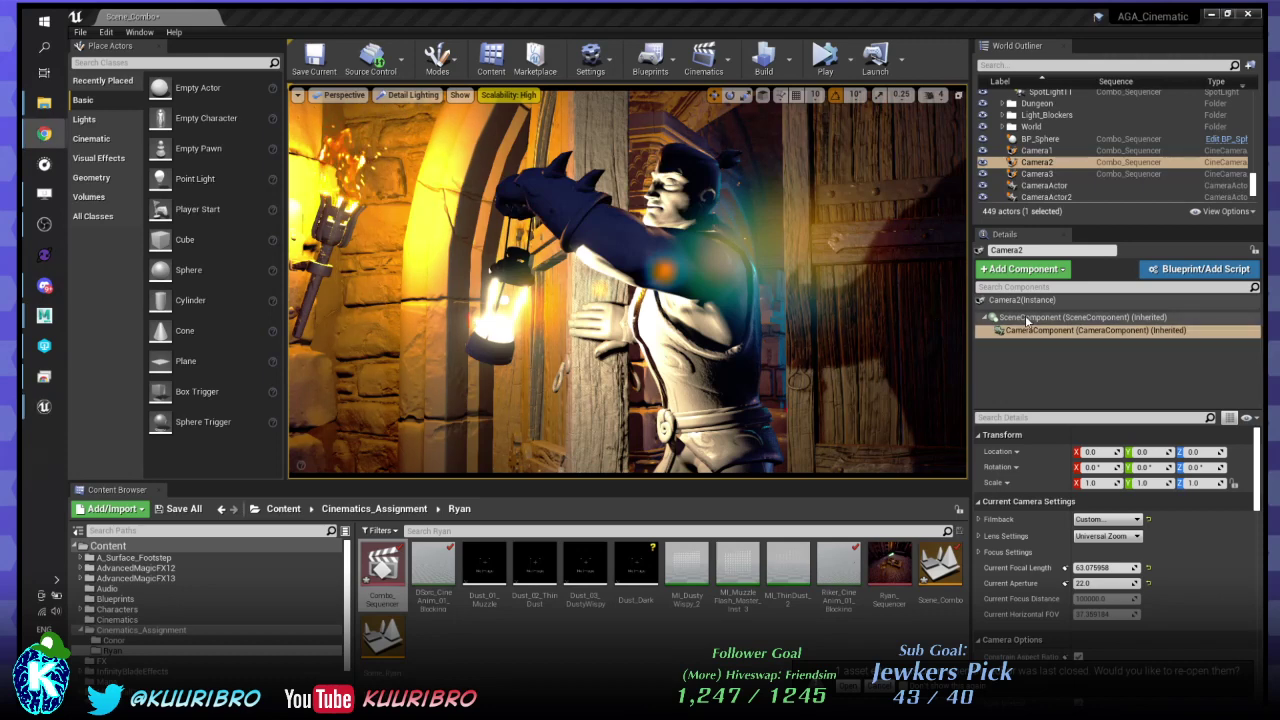
pyautogui.click(997, 333)
pyautogui.click(929, 17)
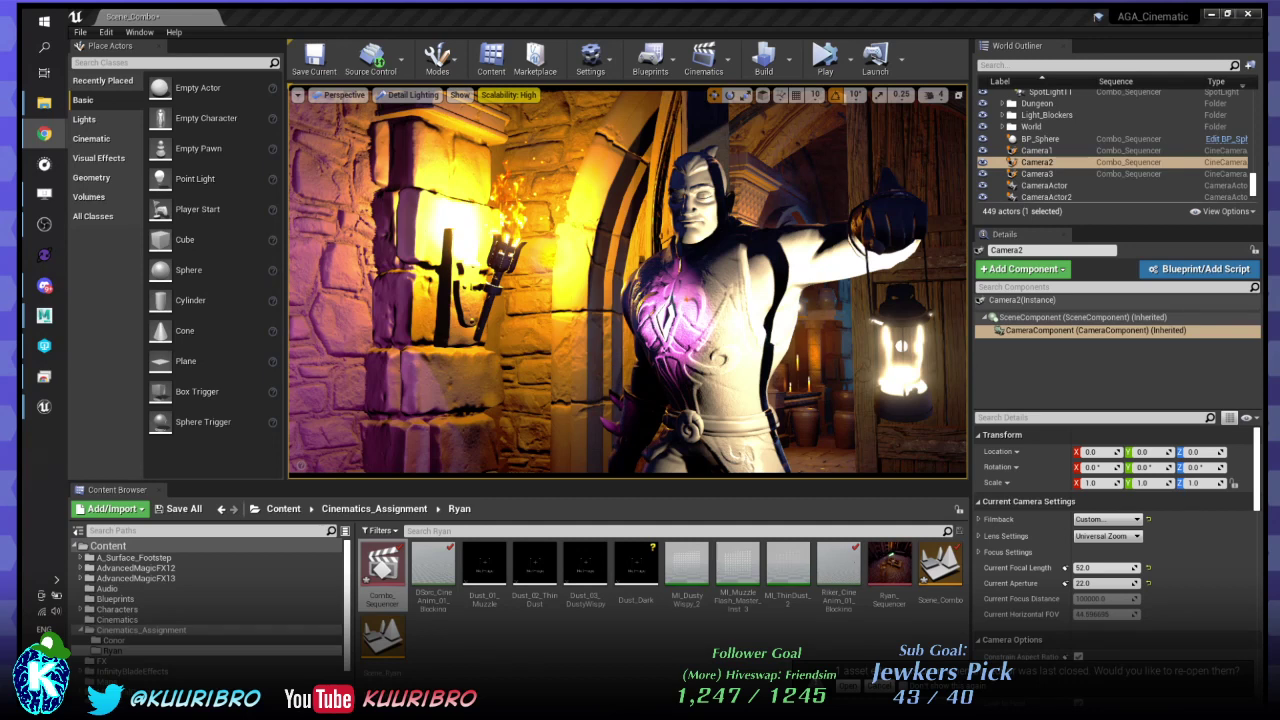
# - Review the detail-lit warrior and lantern shot, then open the view mode list
pyautogui.click(800, 14)
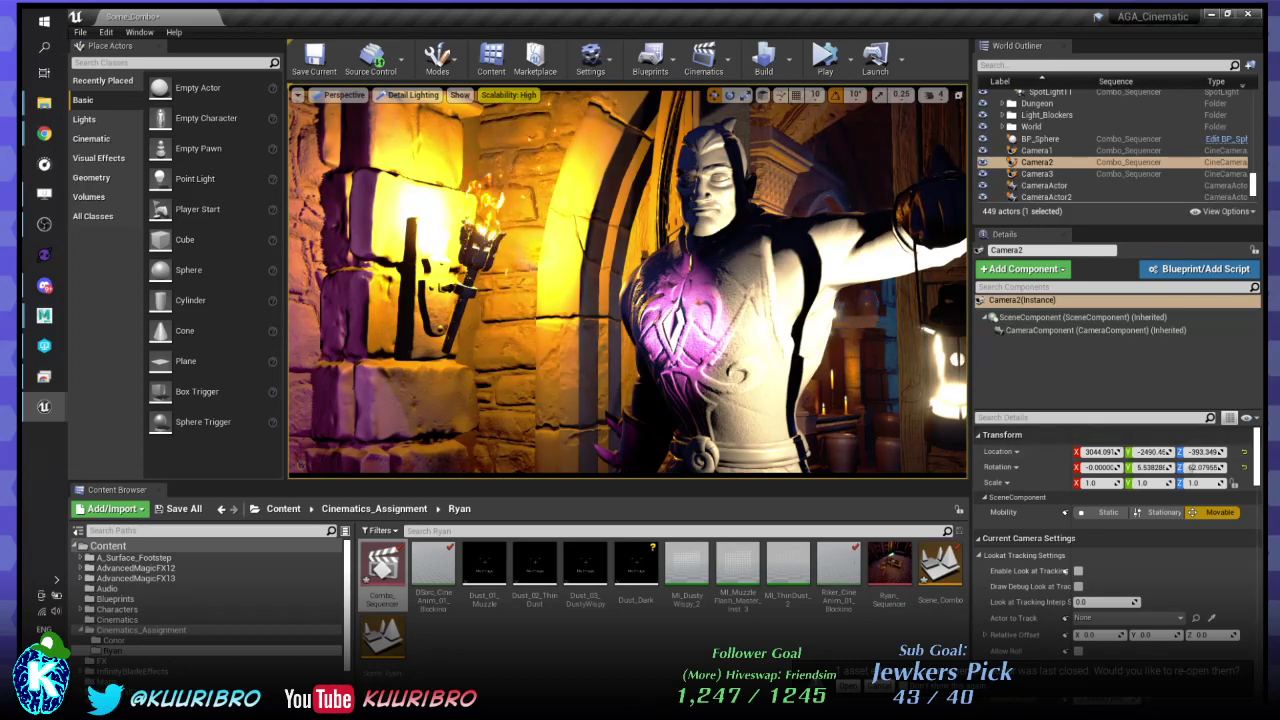
pyautogui.scroll(1, 628, 282)
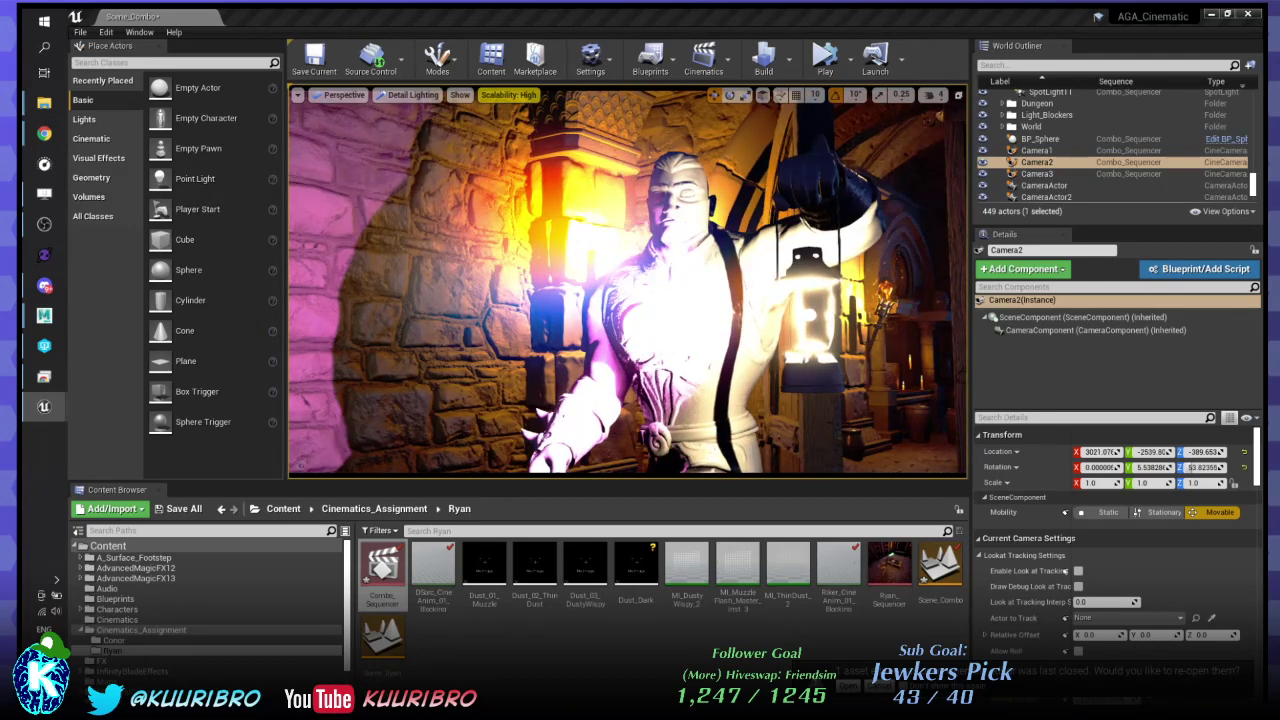
pyautogui.hotkey('alt', 'Tab')
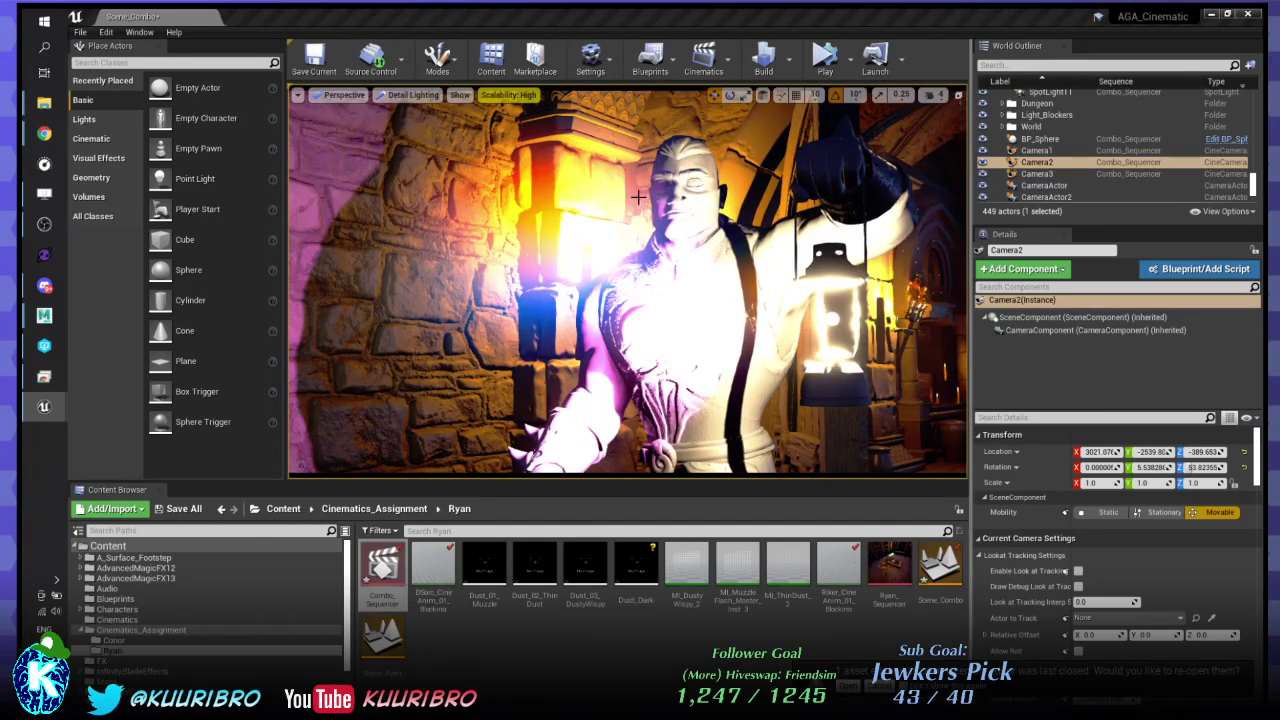
pyautogui.click(413, 96)
# - Switch to Unlit, adjust the piloted Camera2 view with scrolling, and deselect Camera2
pyautogui.click(406, 135)
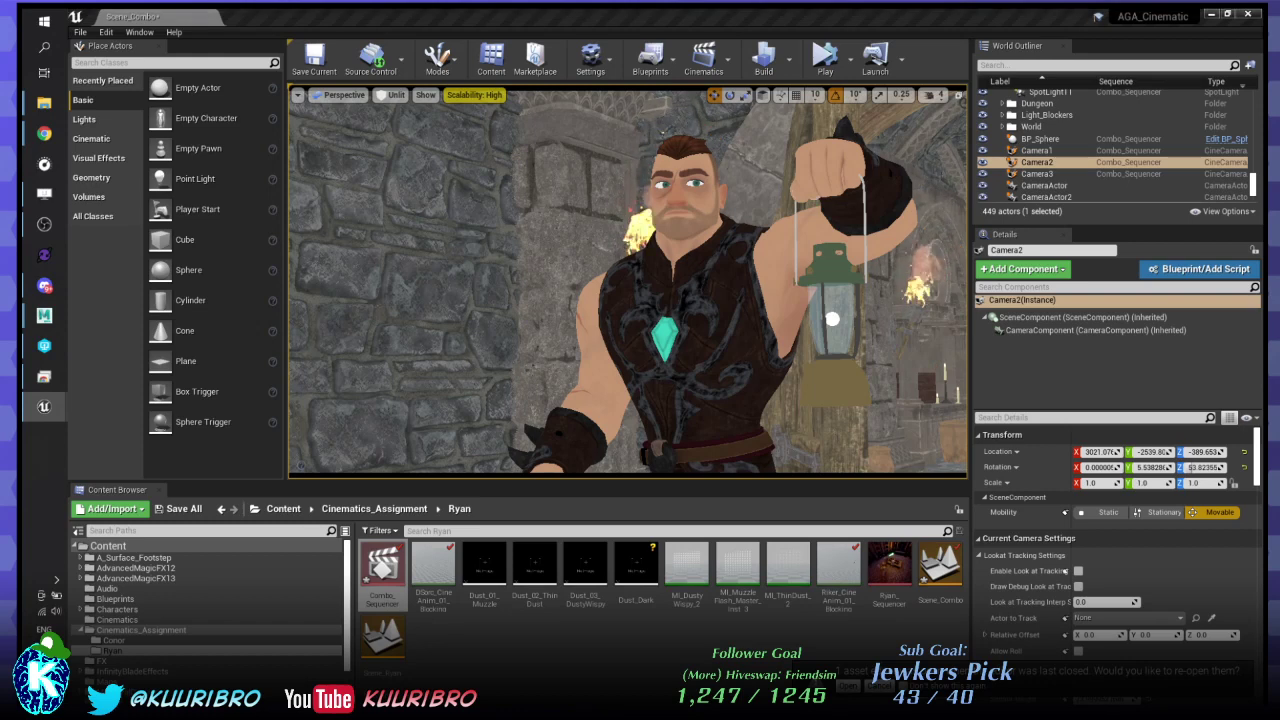
pyautogui.scroll(3, 628, 282)
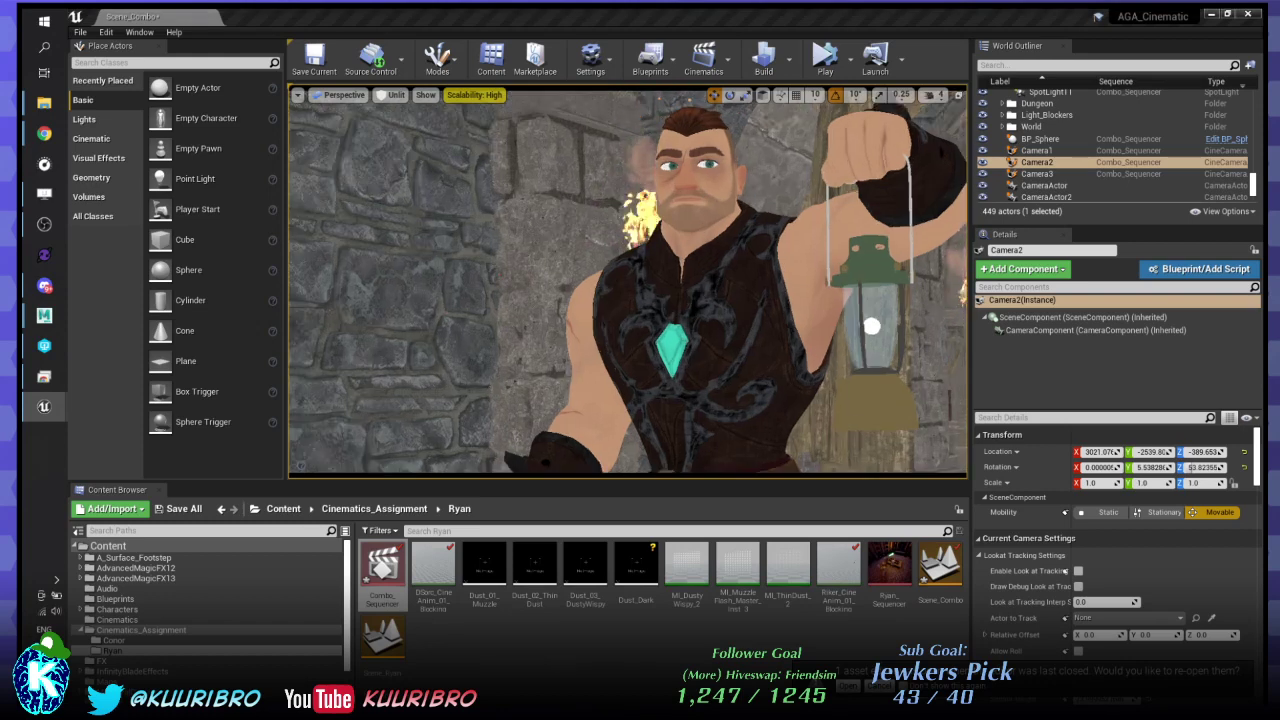
pyautogui.scroll(-2, 628, 282)
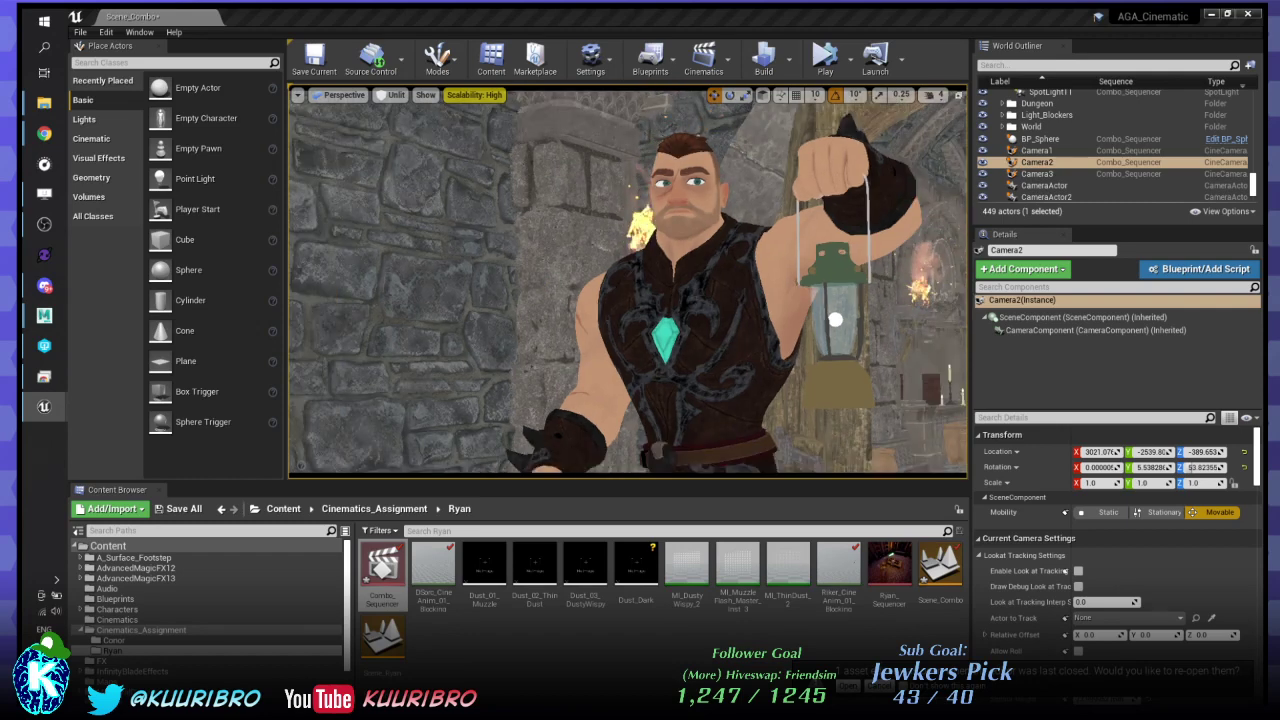
pyautogui.scroll(1, 628, 282)
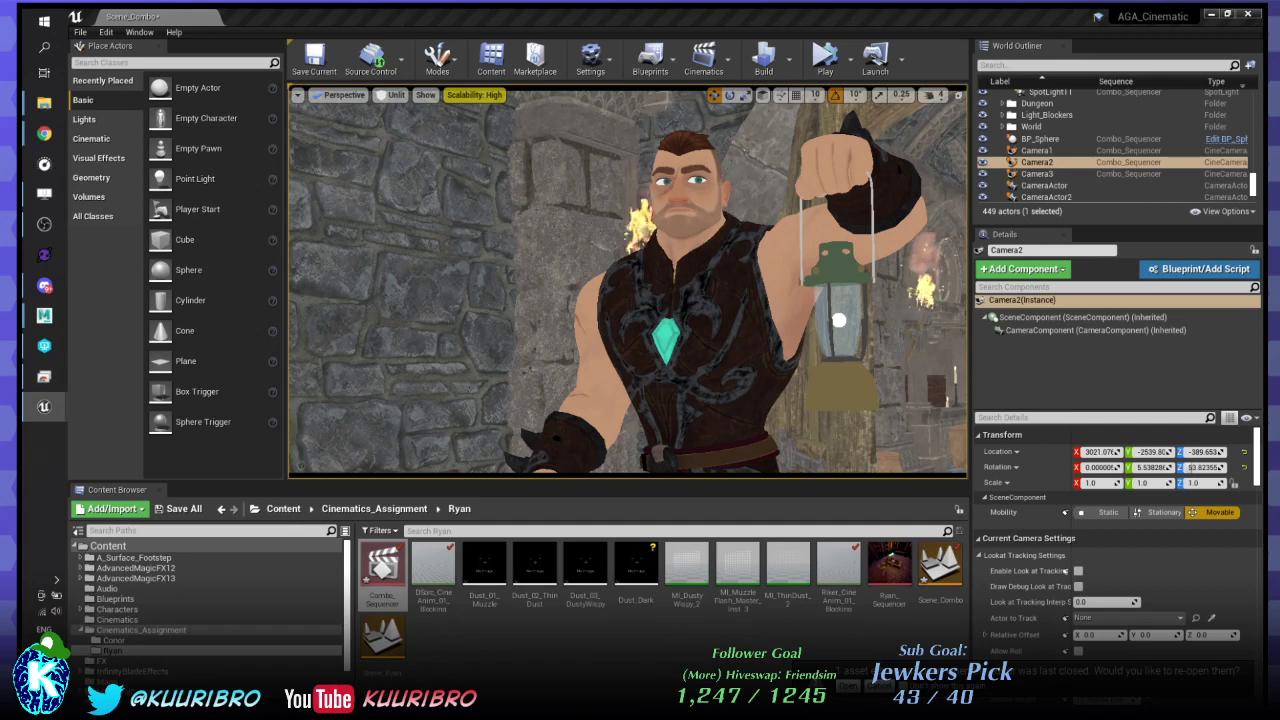
pyautogui.scroll(1, 628, 282)
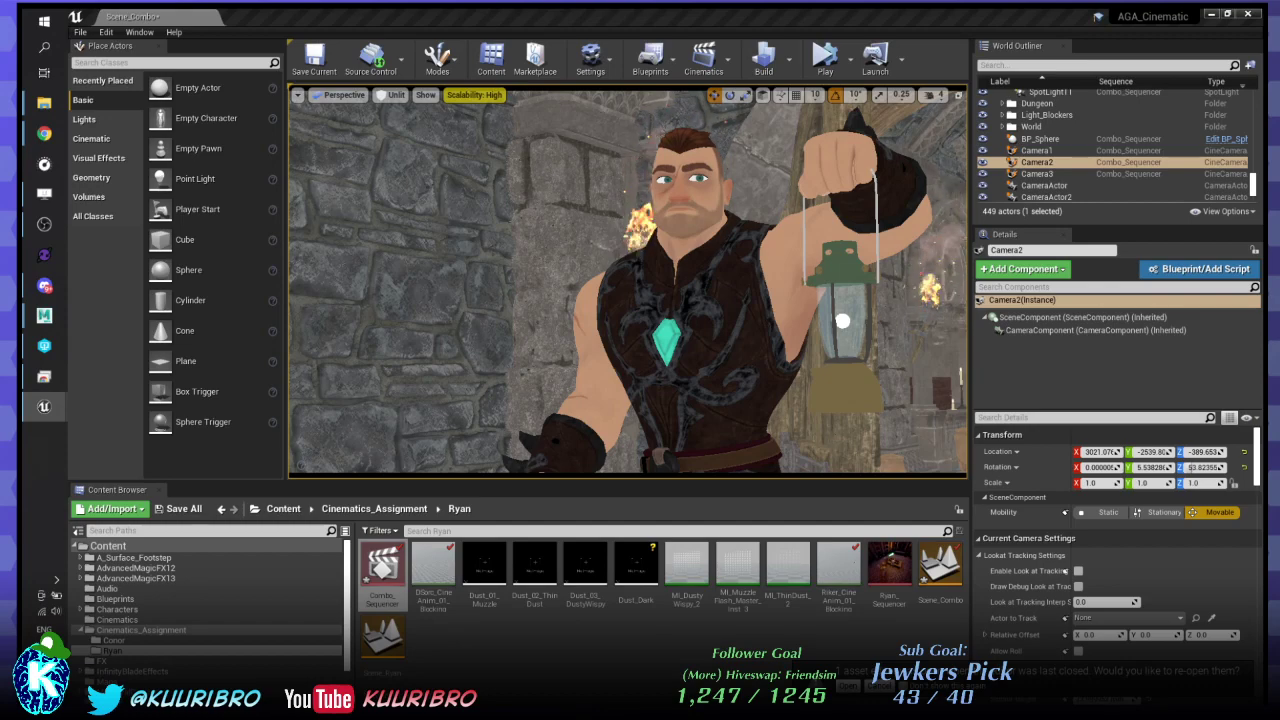
pyautogui.press('Escape')
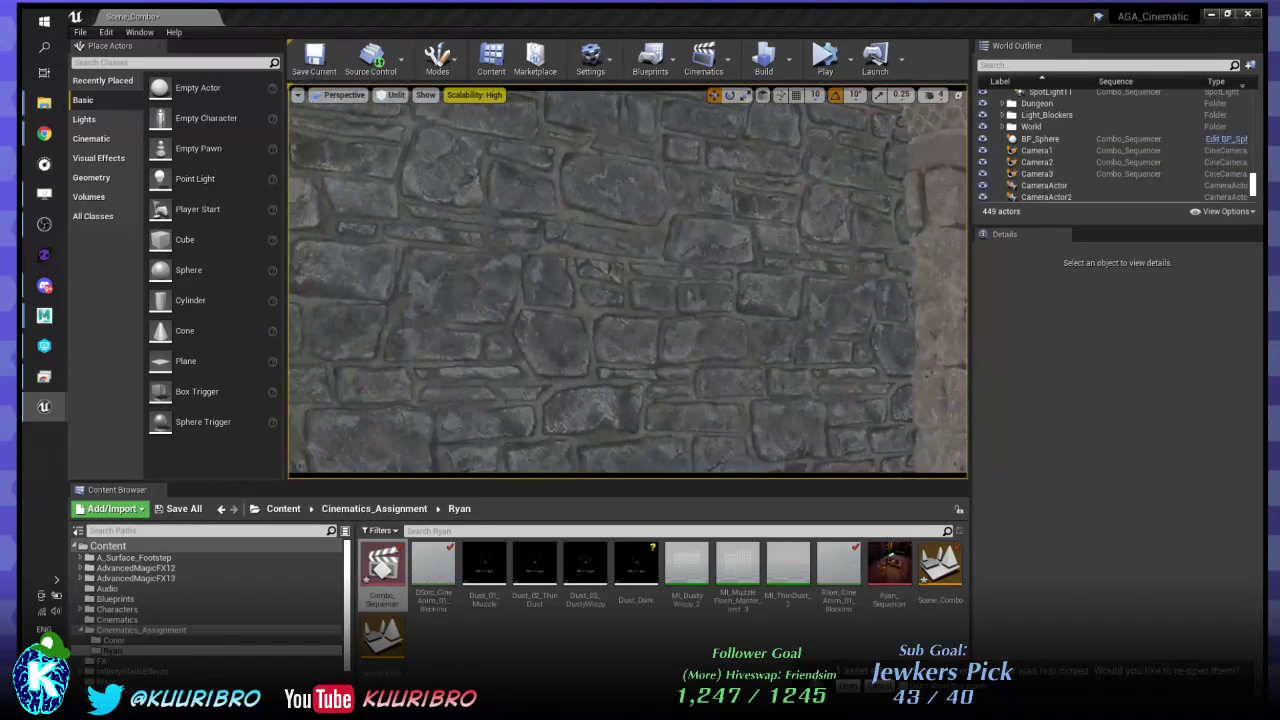
# - Switch the viewport to Lit shading, briefly checking the browser before returning
pyautogui.click(393, 95)
pyautogui.click(405, 121)
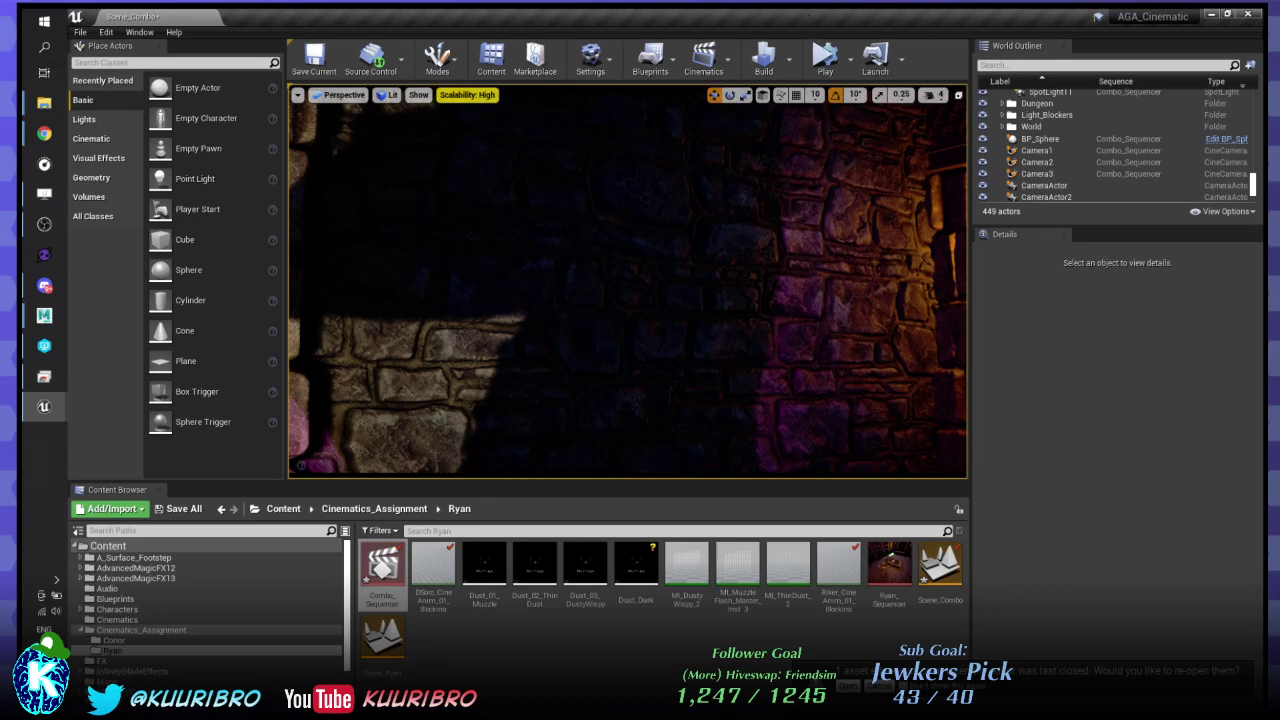
pyautogui.hotkey('alt', 'Tab')
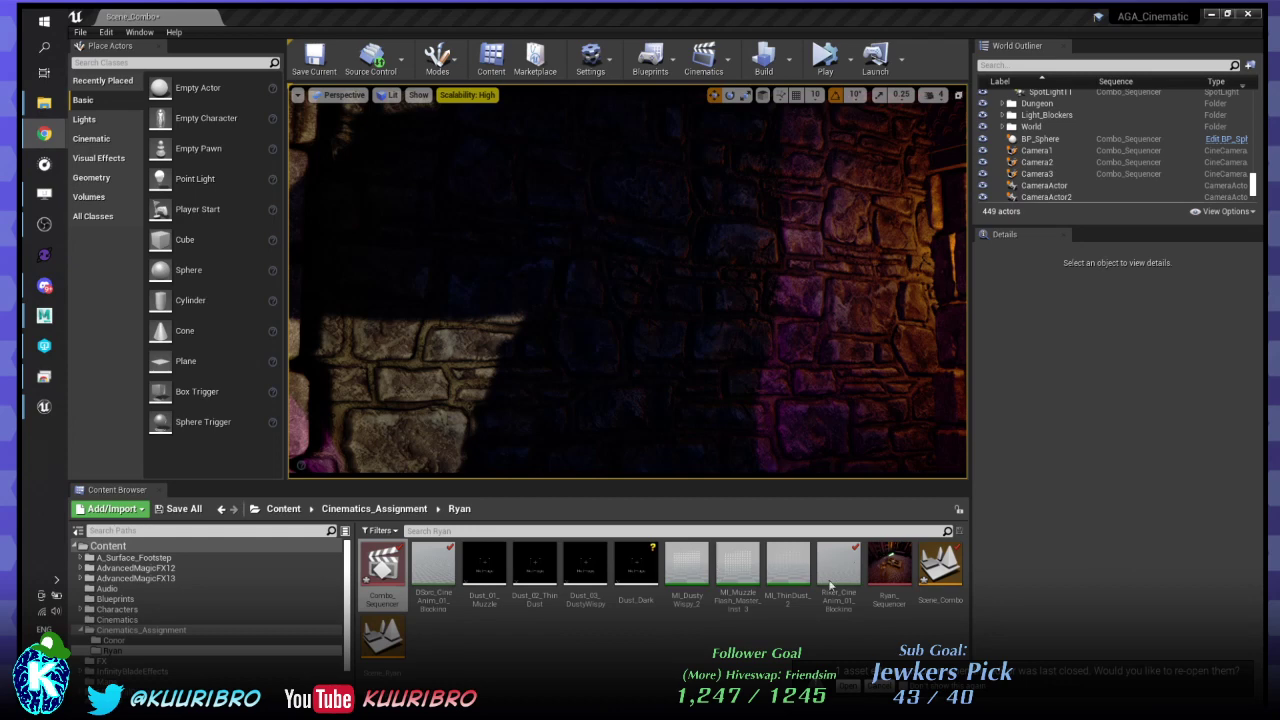
pyautogui.hotkey('alt', 'Tab')
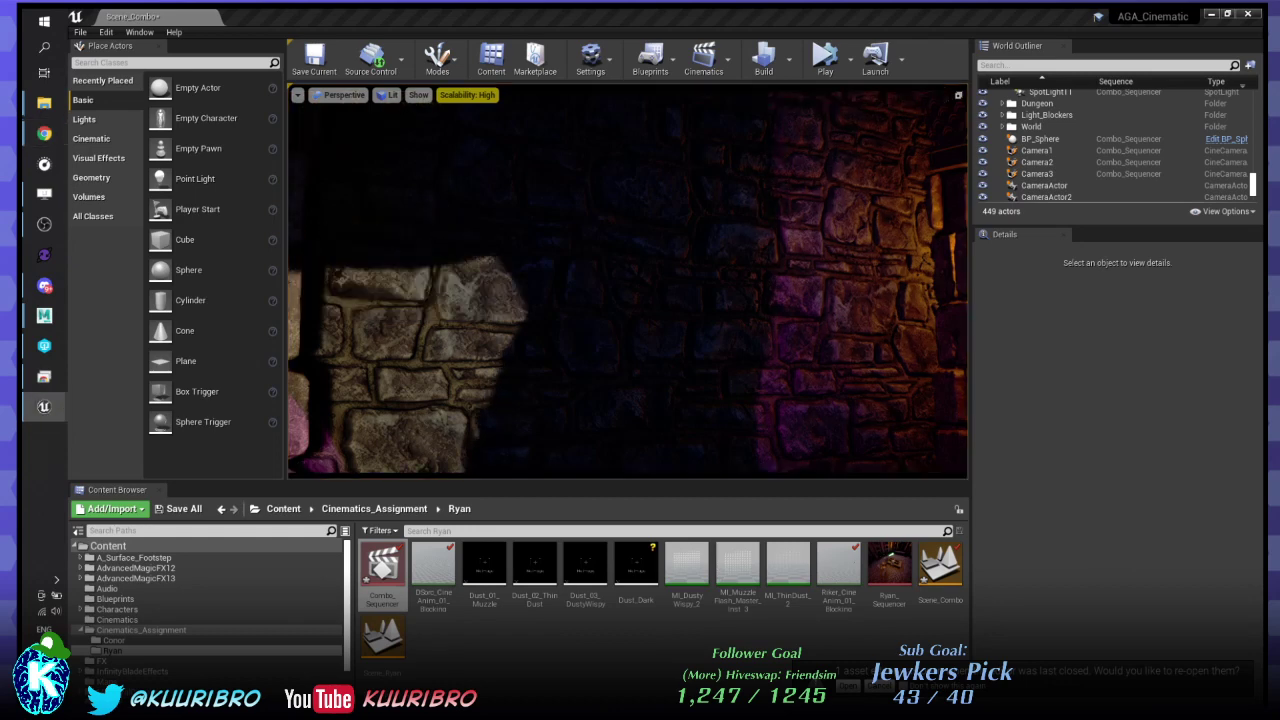
# - Select ShadowLight_DSorc and recolour its Light Color from peach, trying deep blue then magenta
pyautogui.scroll(10, 1096, 142)
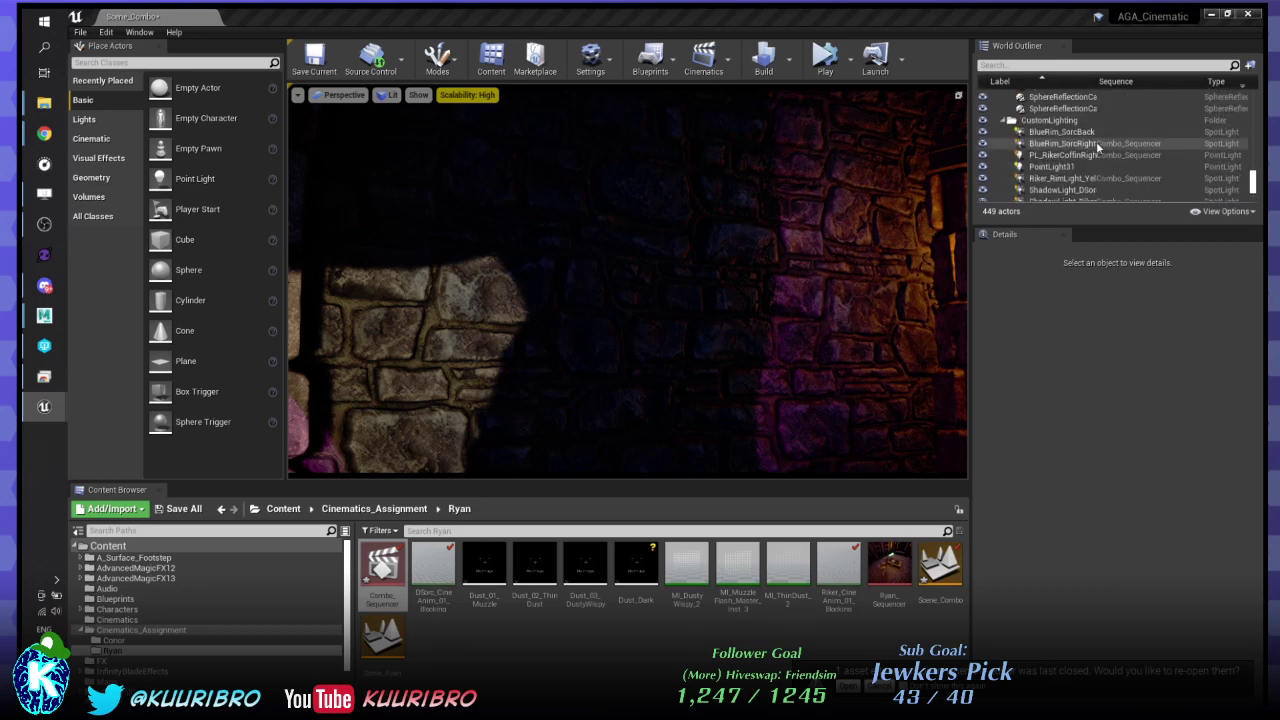
pyautogui.scroll(-2, 1098, 145)
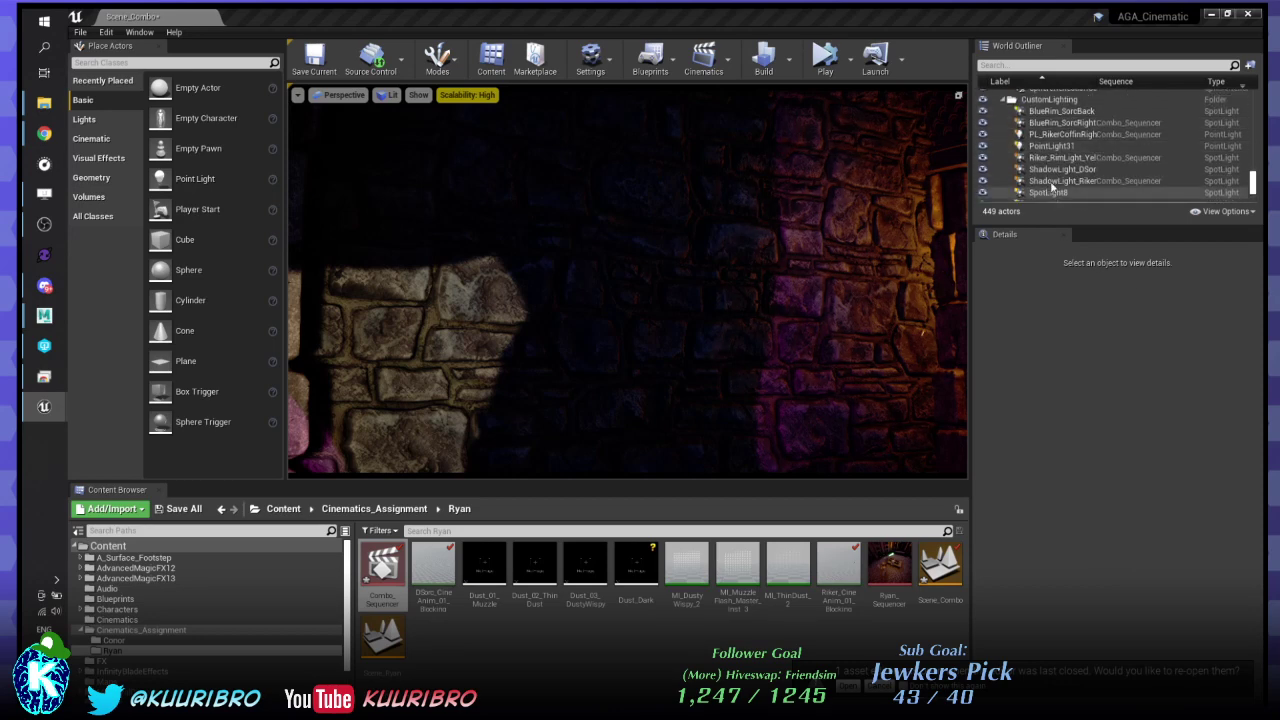
pyautogui.click(1065, 169)
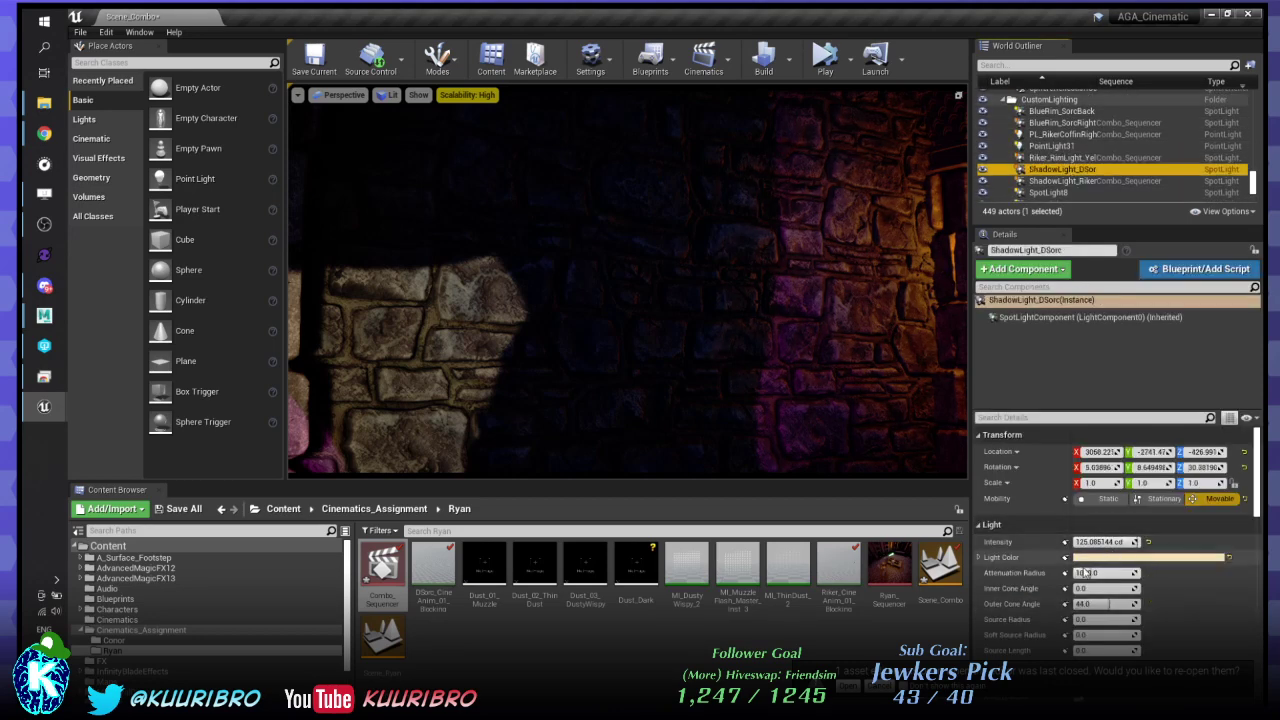
pyautogui.click(1128, 557)
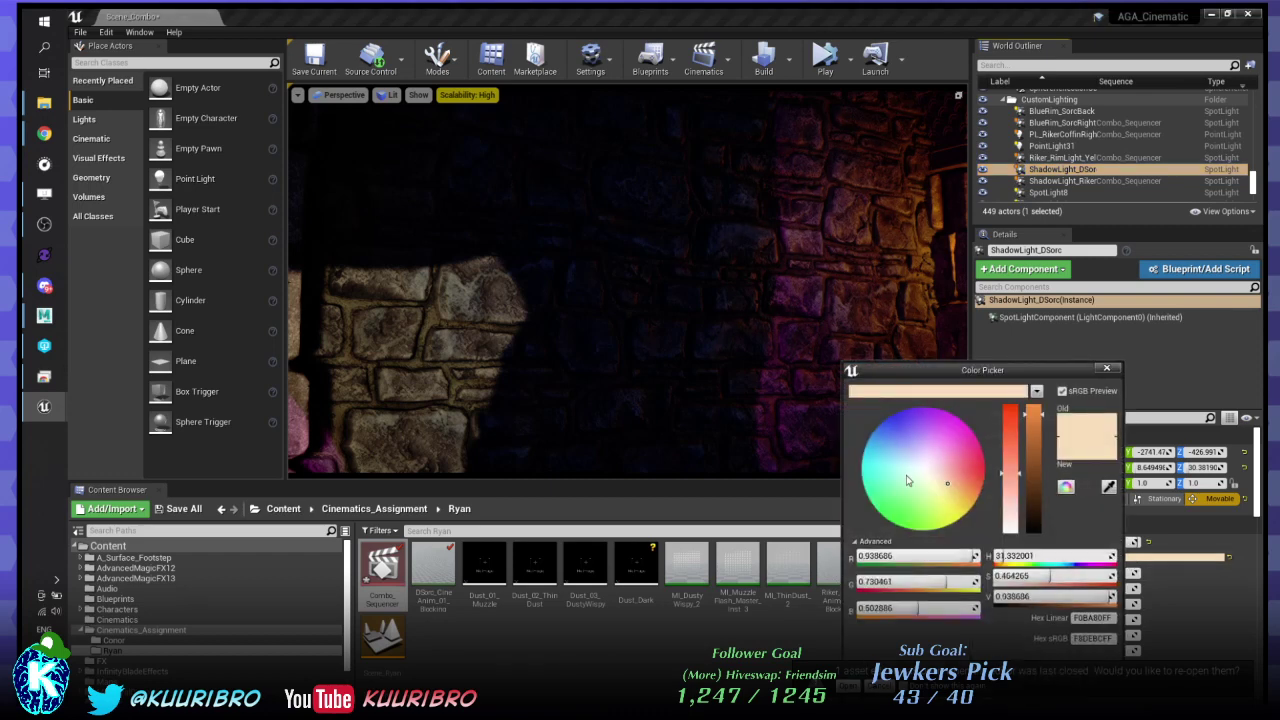
pyautogui.click(905, 444)
pyautogui.moveTo(905, 444); pyautogui.dragTo(880, 431)
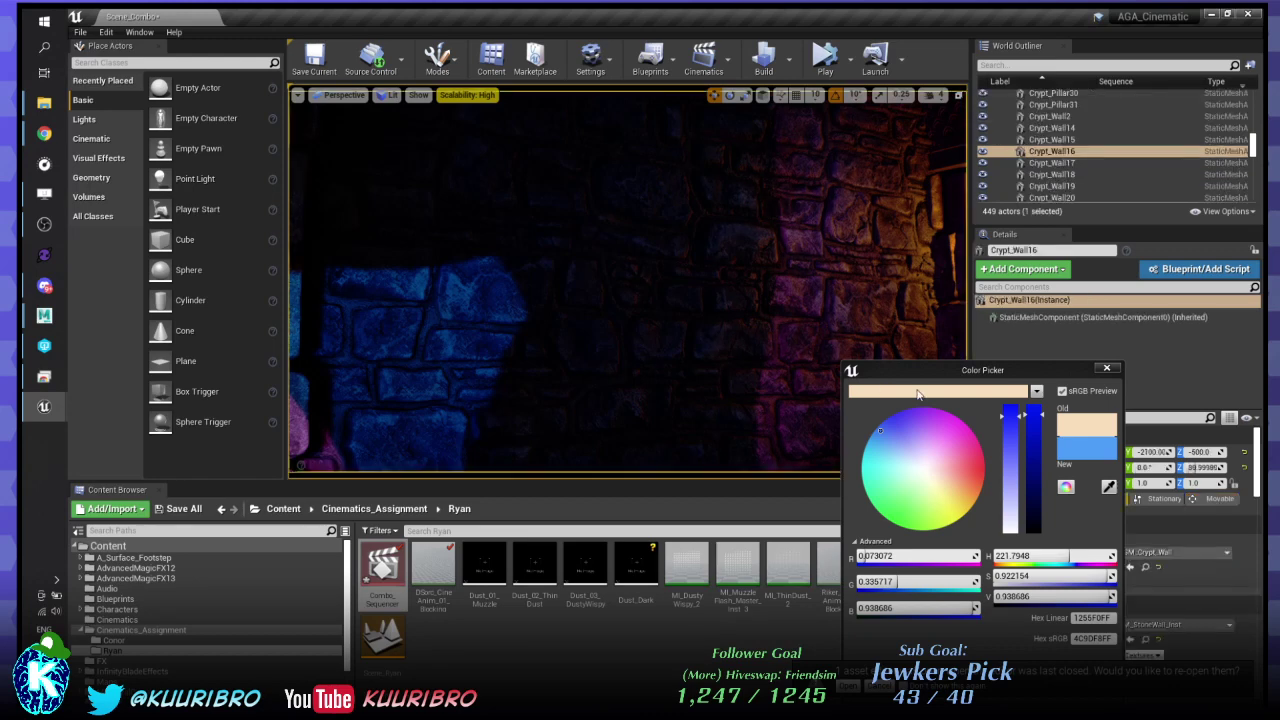
pyautogui.click(961, 396)
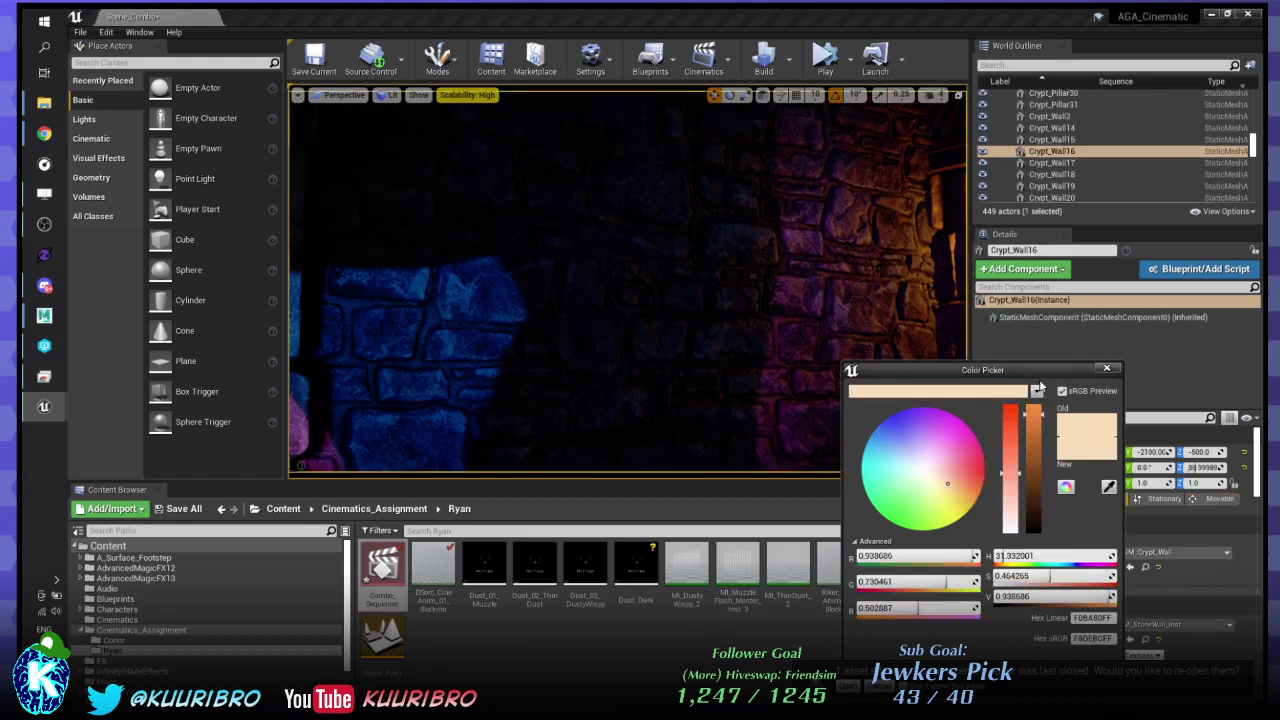
pyautogui.click(963, 431)
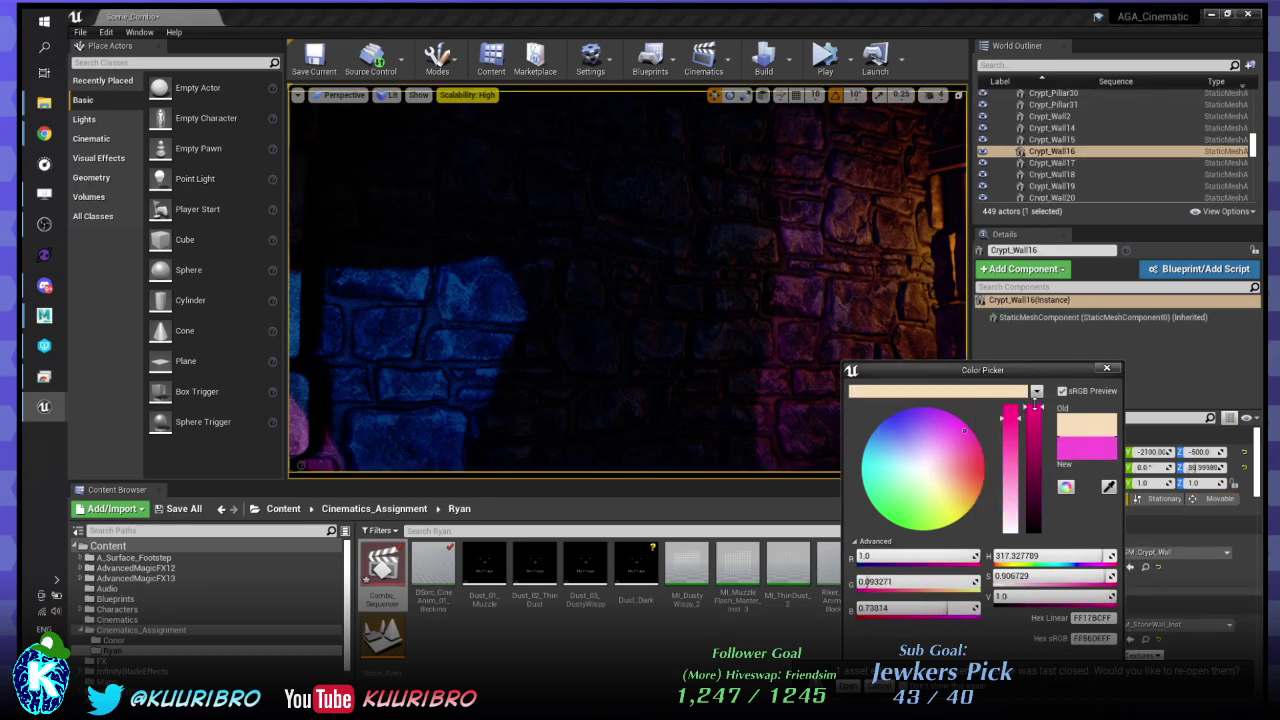
pyautogui.click(1106, 368)
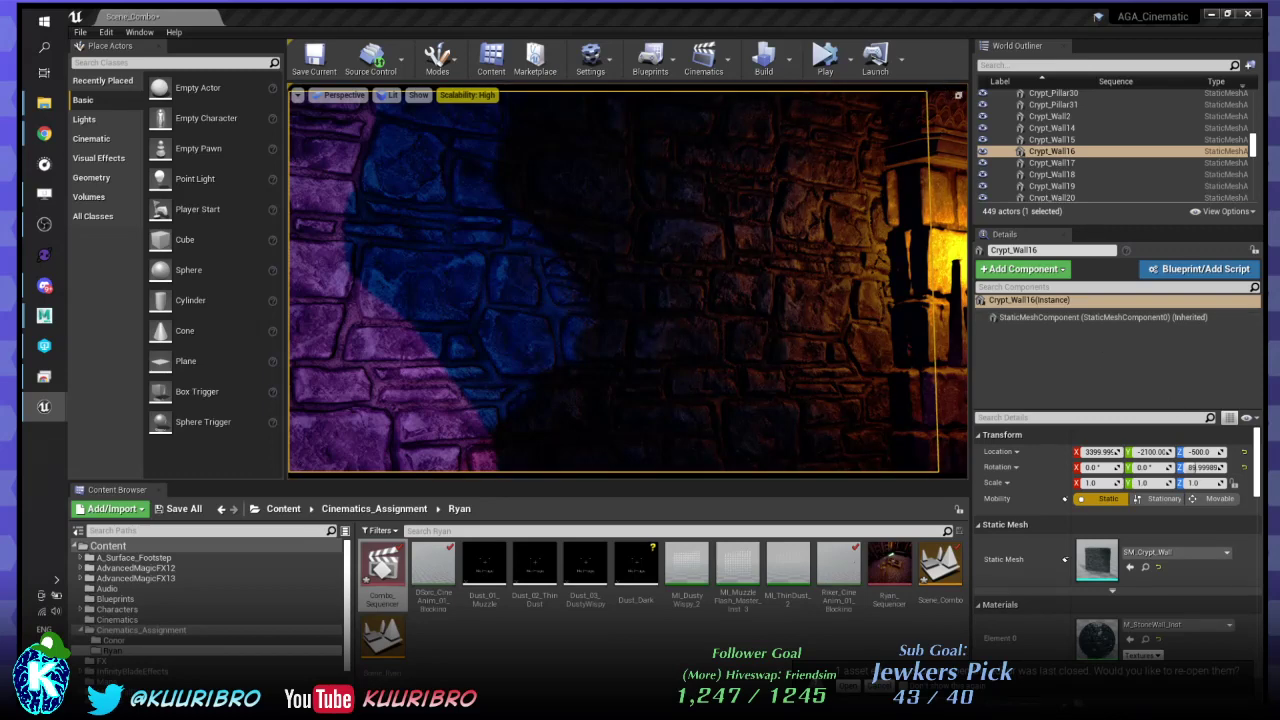
# - Reselect ShadowLight_DSorc and deepen its light colour to a saturated blue (0058FAFF)
pyautogui.hotkey('ctrl', 'z')
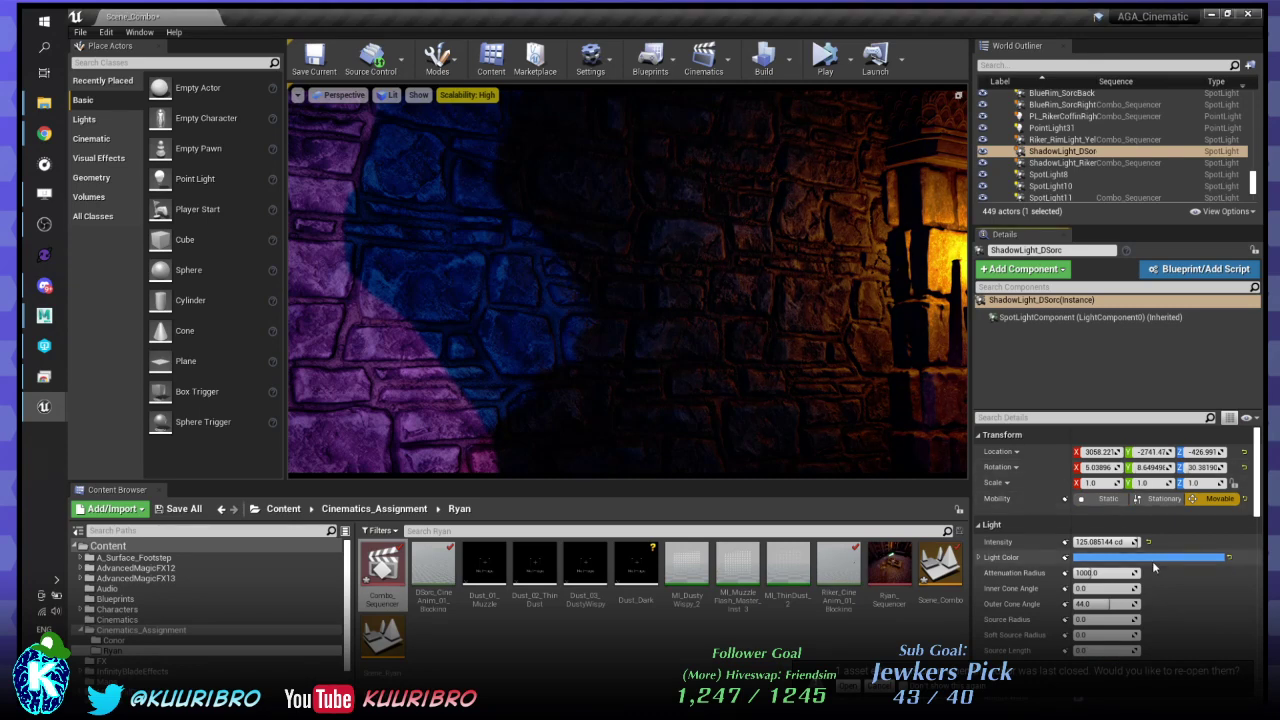
pyautogui.click(1154, 558)
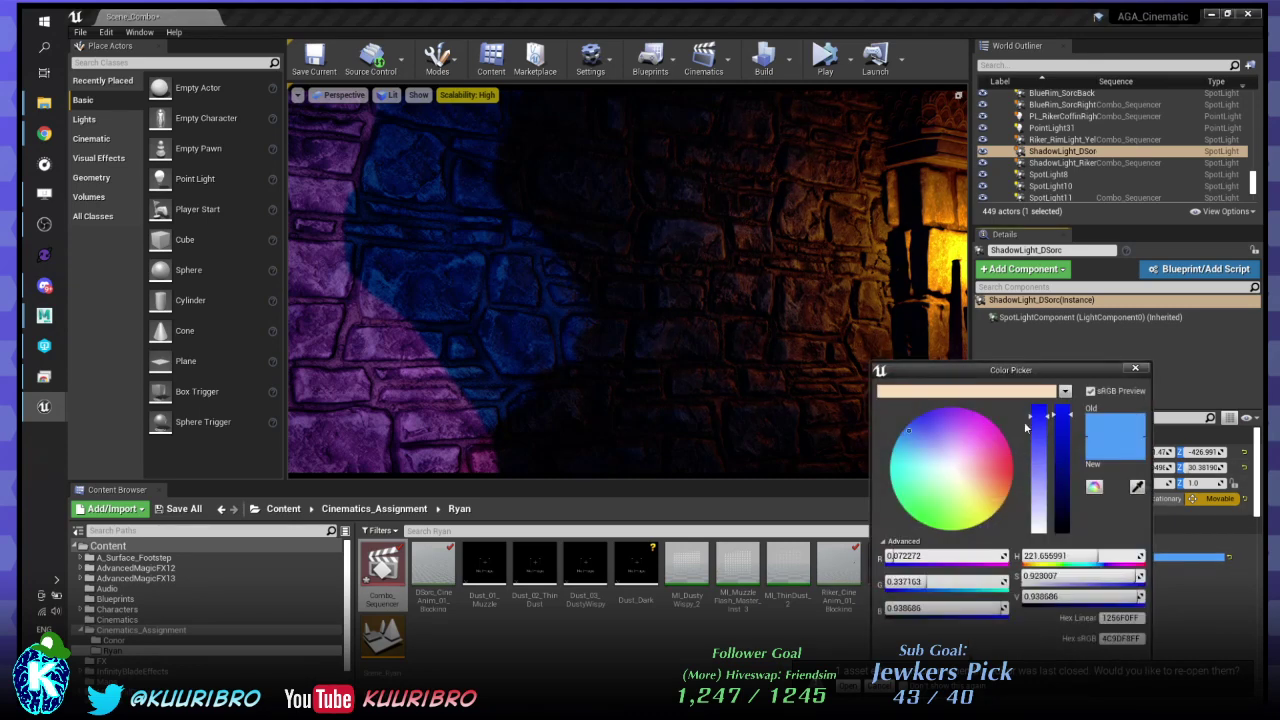
pyautogui.moveTo(910, 428); pyautogui.dragTo(914, 420)
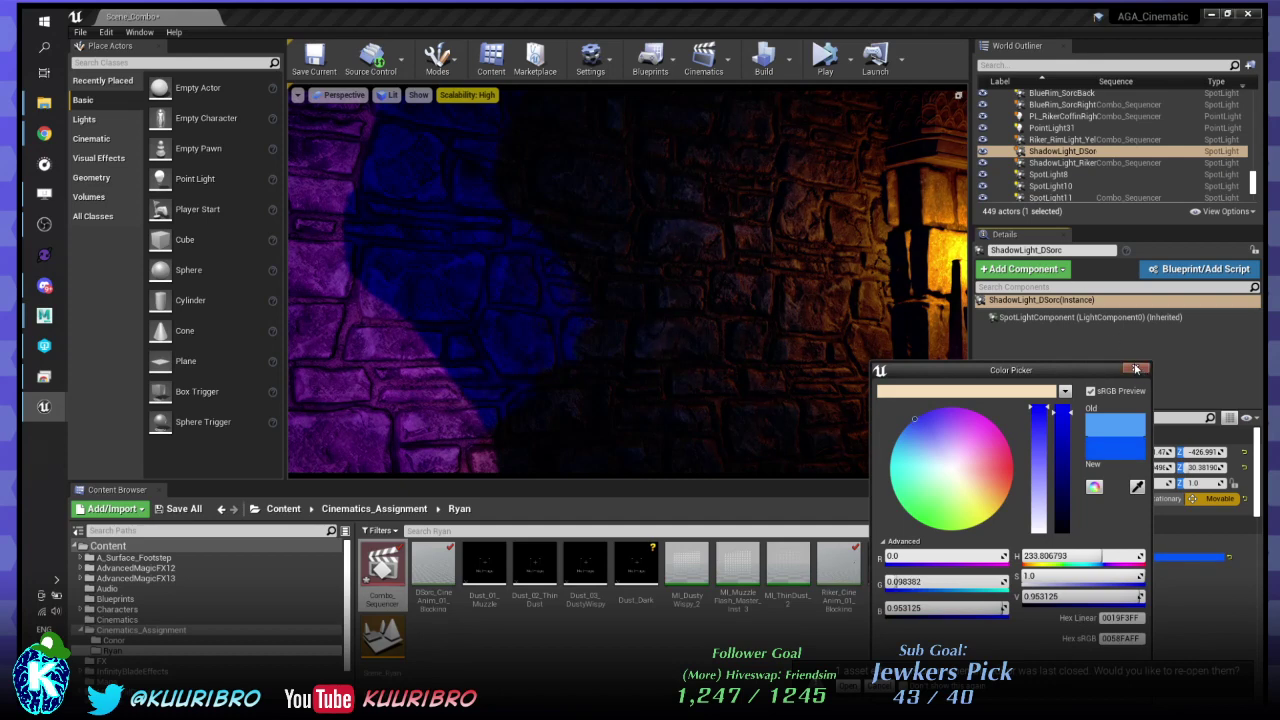
pyautogui.click(1135, 370)
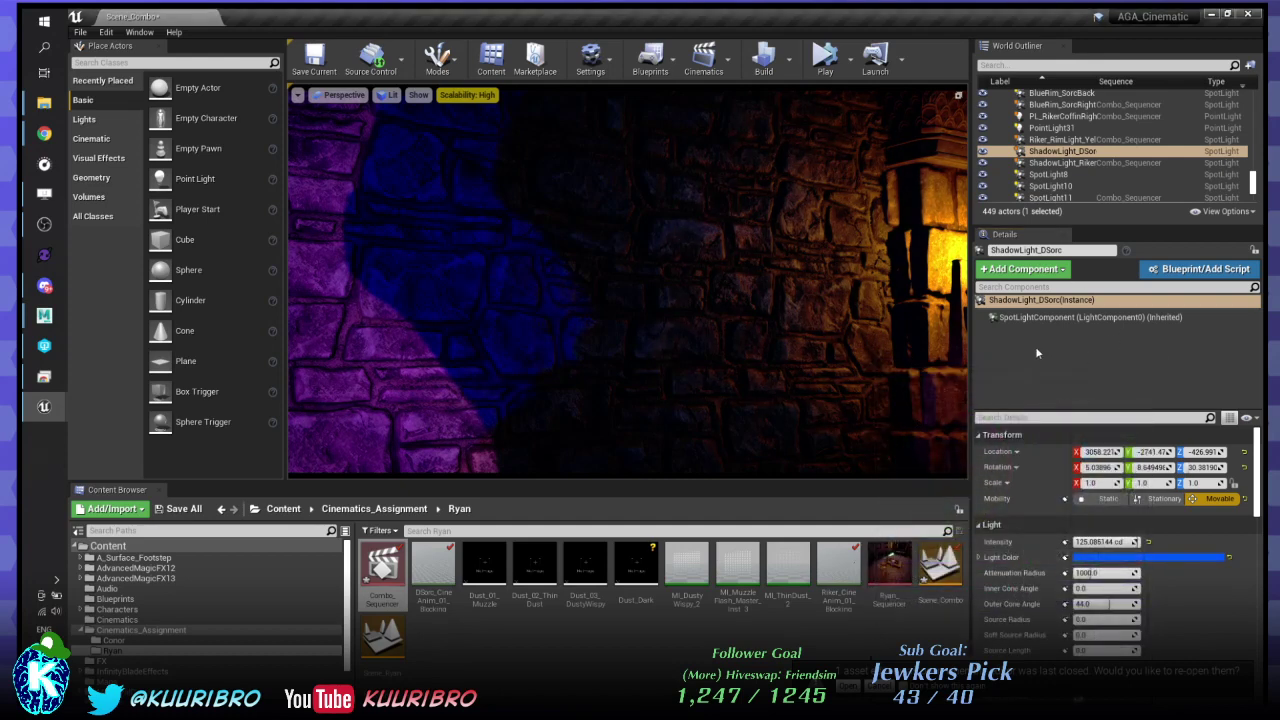
# - Narrow ShadowLight_DSorc's outer cone angle by entering 20 in Details
pyautogui.click(1098, 604)
pyautogui.write('2955')
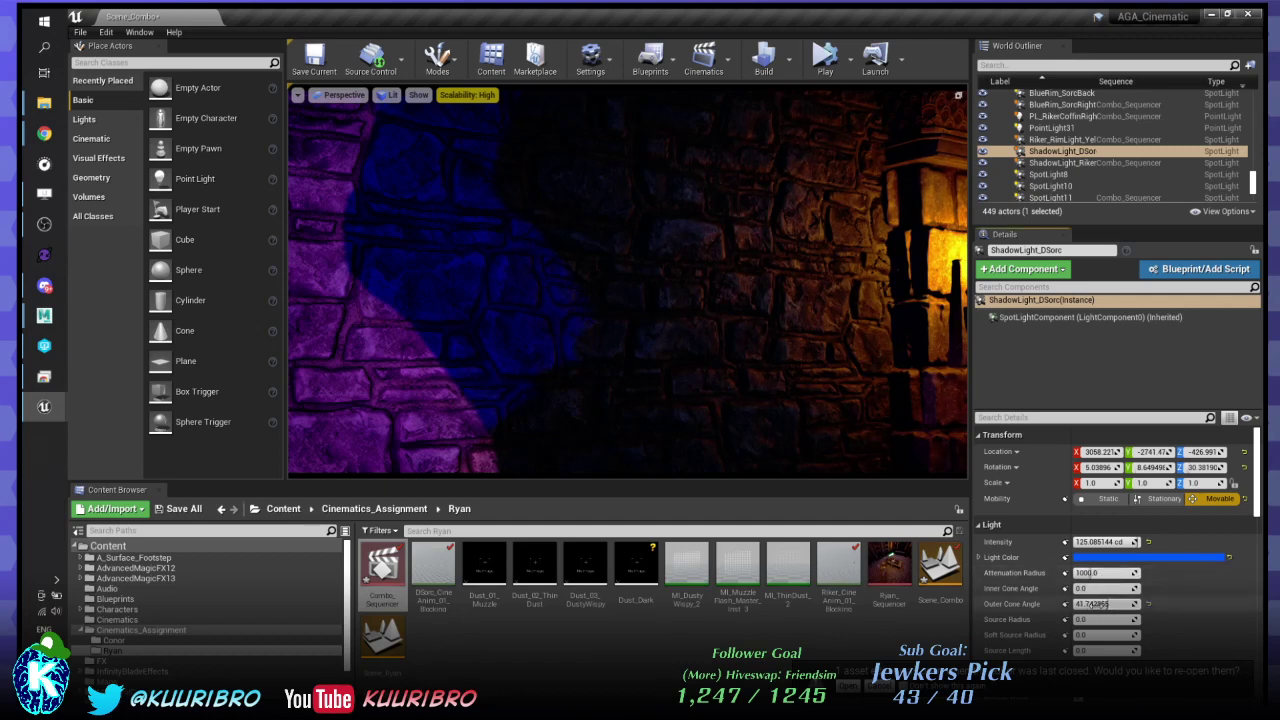
pyautogui.press('Return')
pyautogui.write('0')
pyautogui.press('Return')
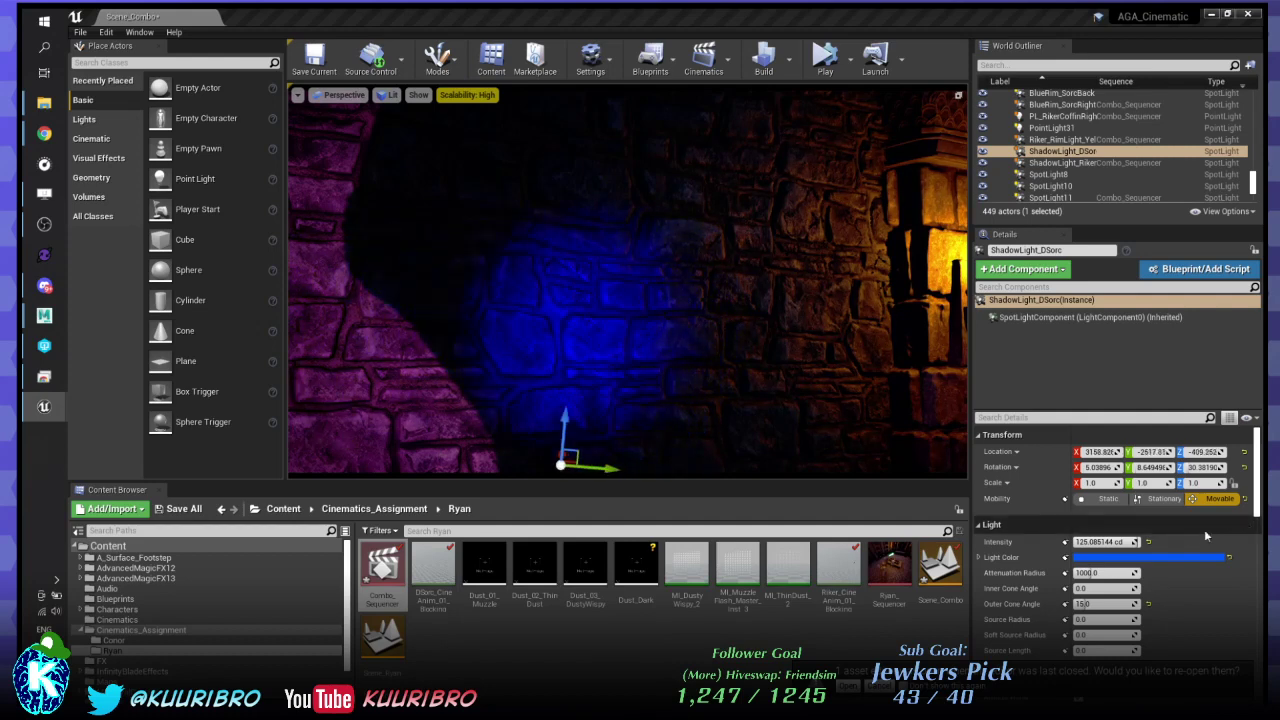
# - Brighten the spotlight's light colour to a lighter blue (0093FAFF)
pyautogui.click(1166, 566)
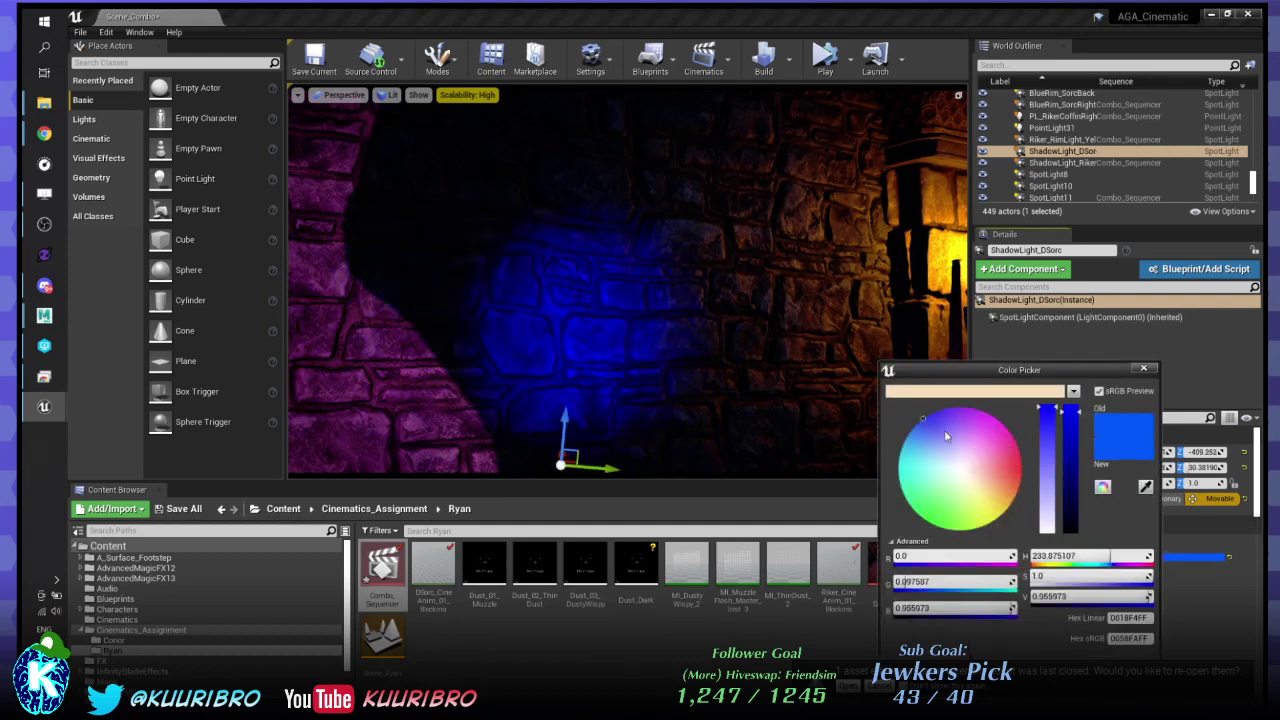
pyautogui.moveTo(920, 449); pyautogui.dragTo(905, 428)
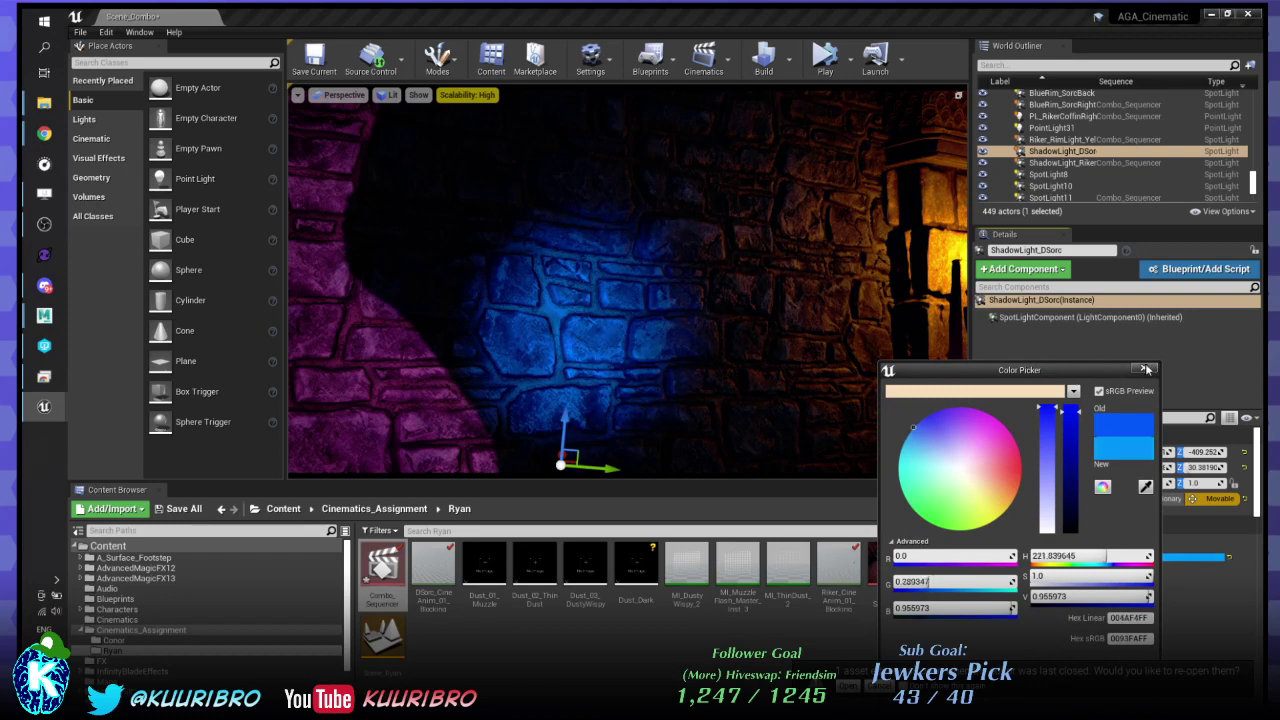
pyautogui.click(1144, 368)
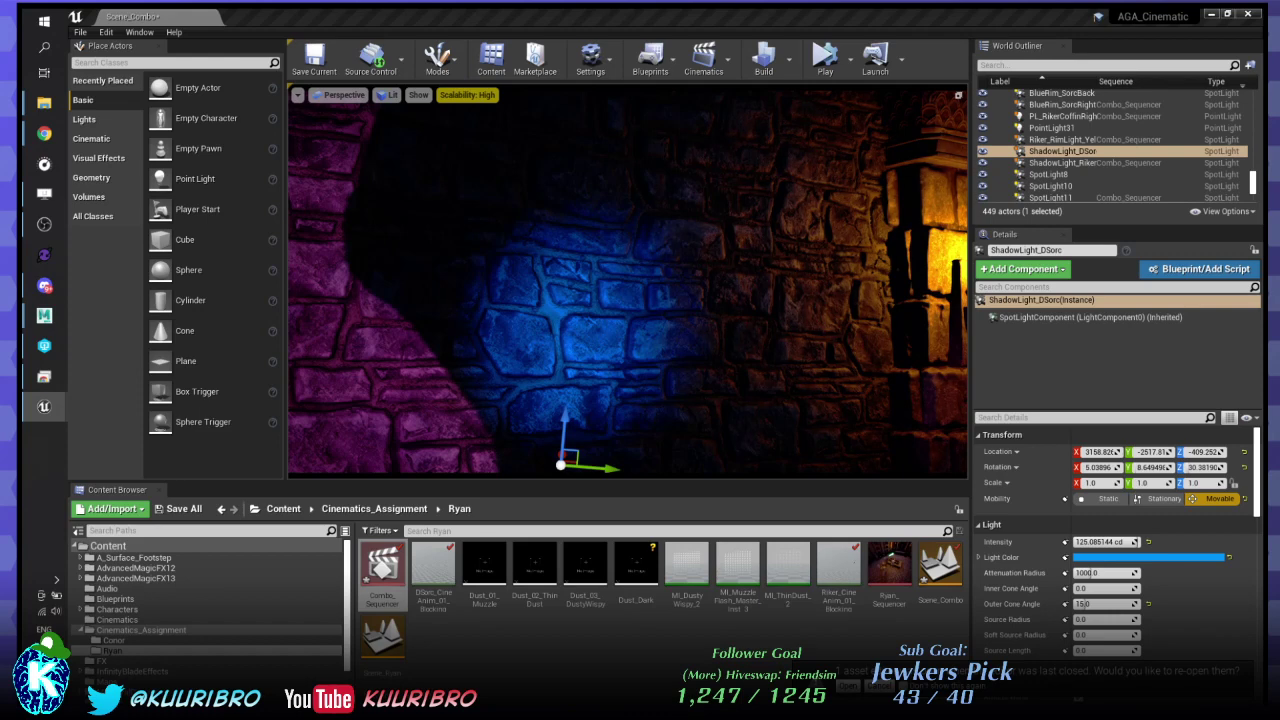
pyautogui.click(1062, 162)
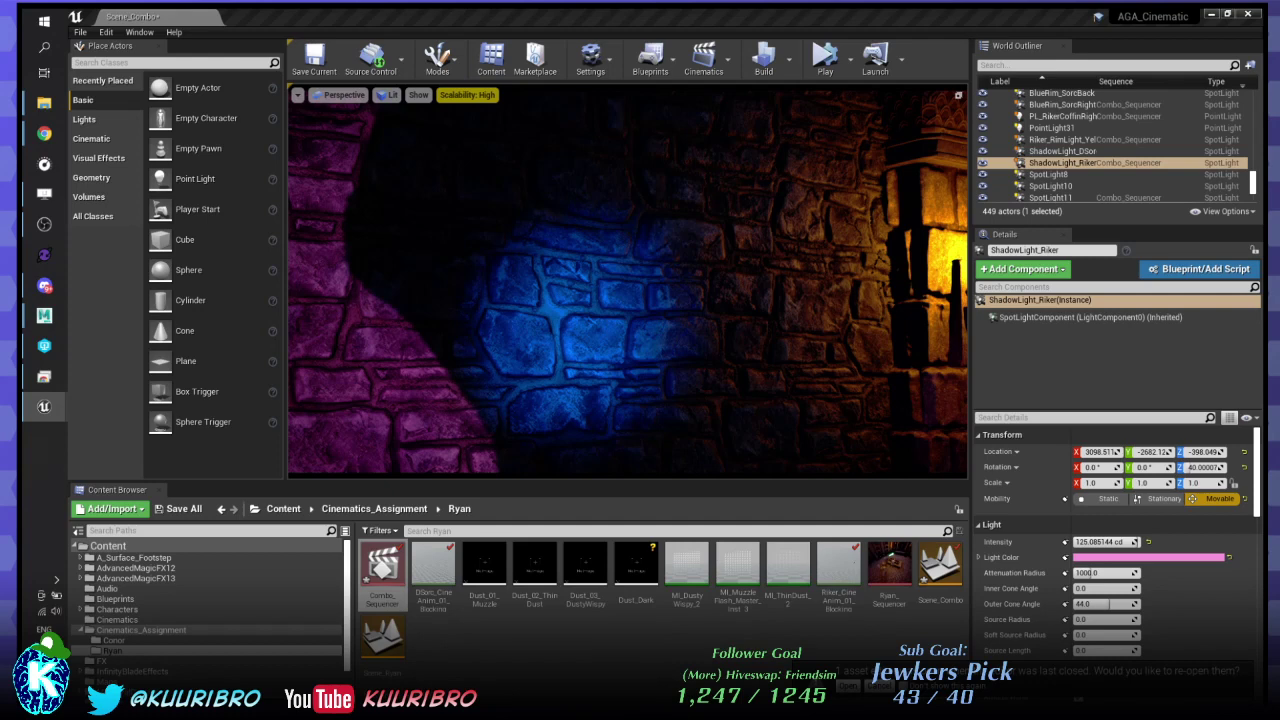
pyautogui.click(1072, 151)
pyautogui.click(1075, 152)
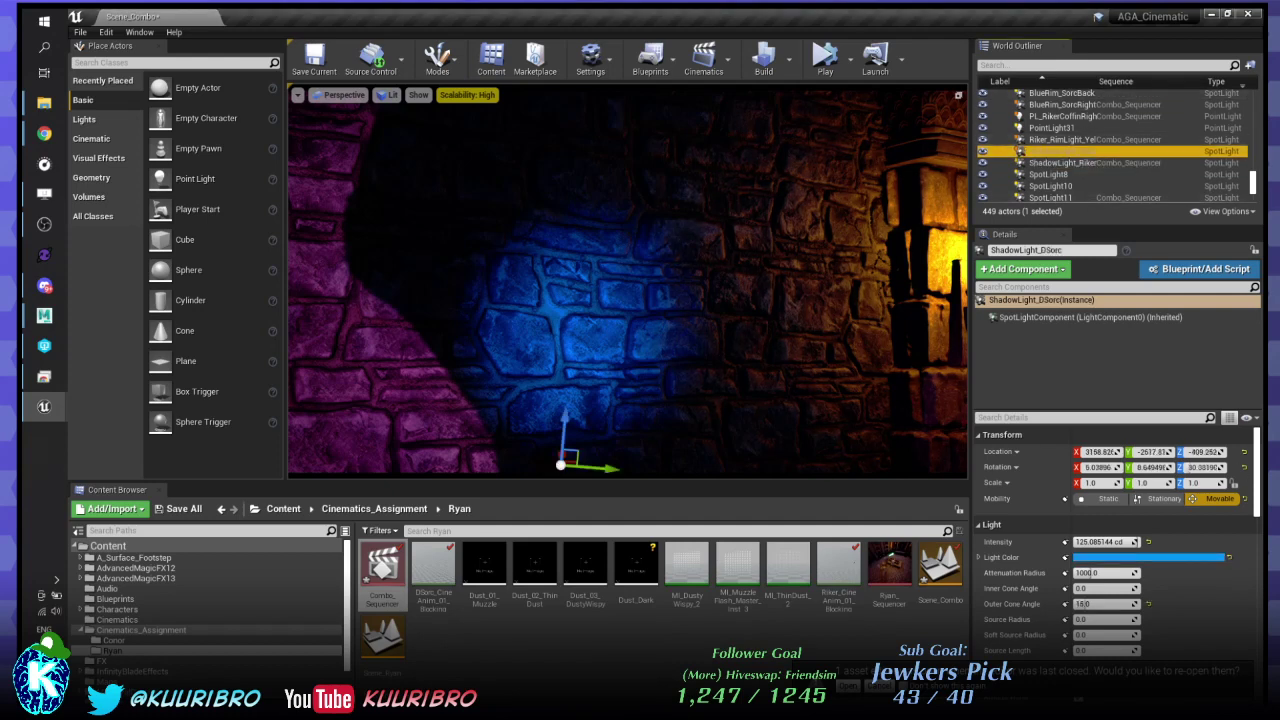
pyautogui.hotkey('alt', 'Tab')
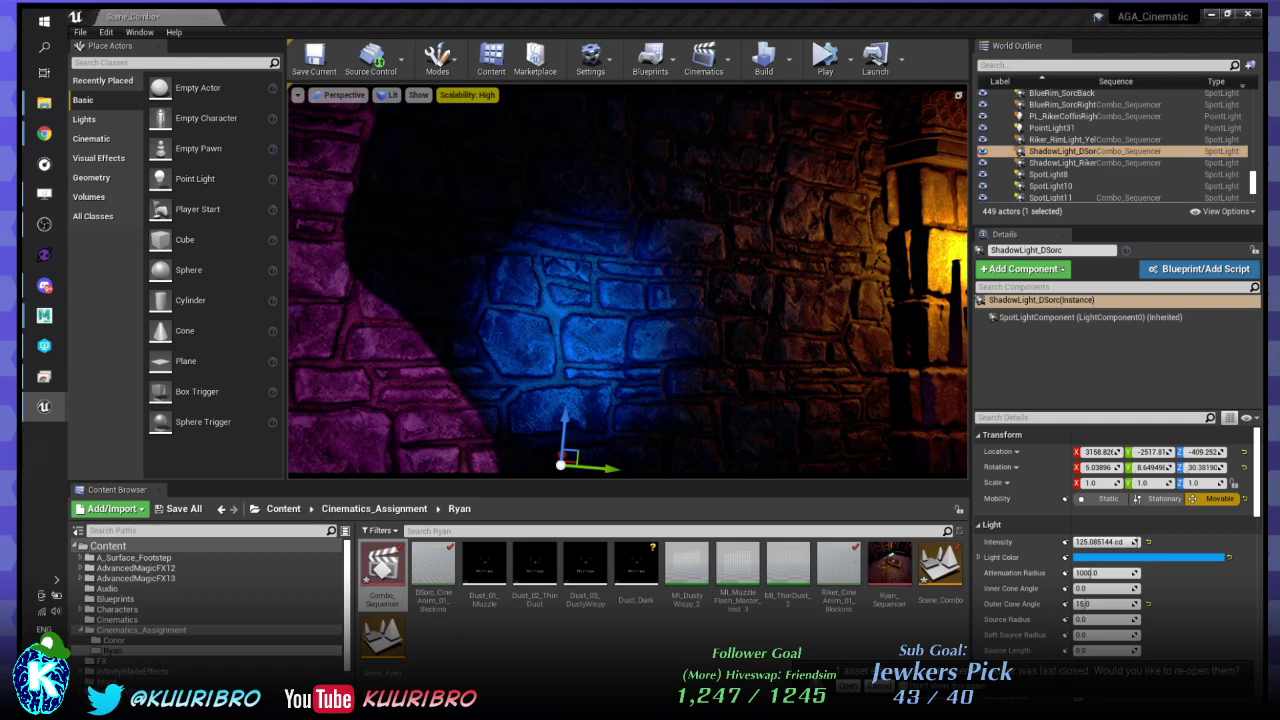
pyautogui.click(1075, 140)
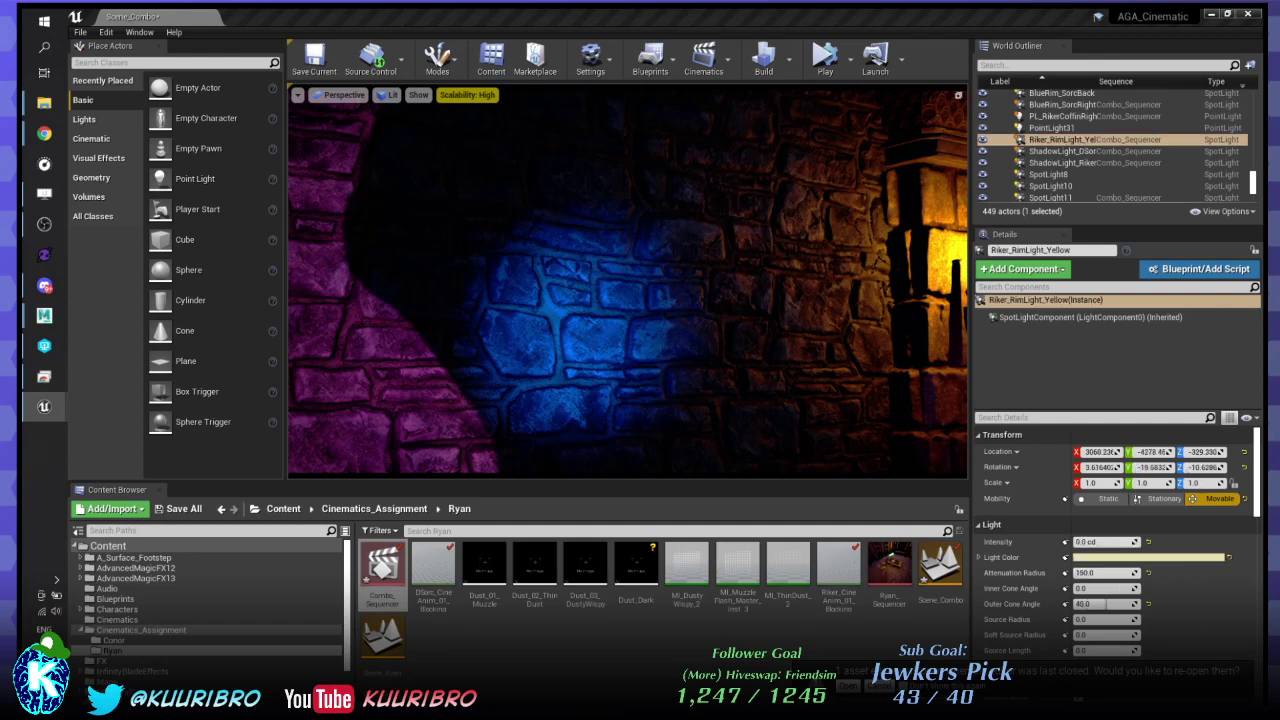
pyautogui.click(1062, 105)
pyautogui.click(1062, 151)
pyautogui.click(1062, 140)
pyautogui.click(1062, 163)
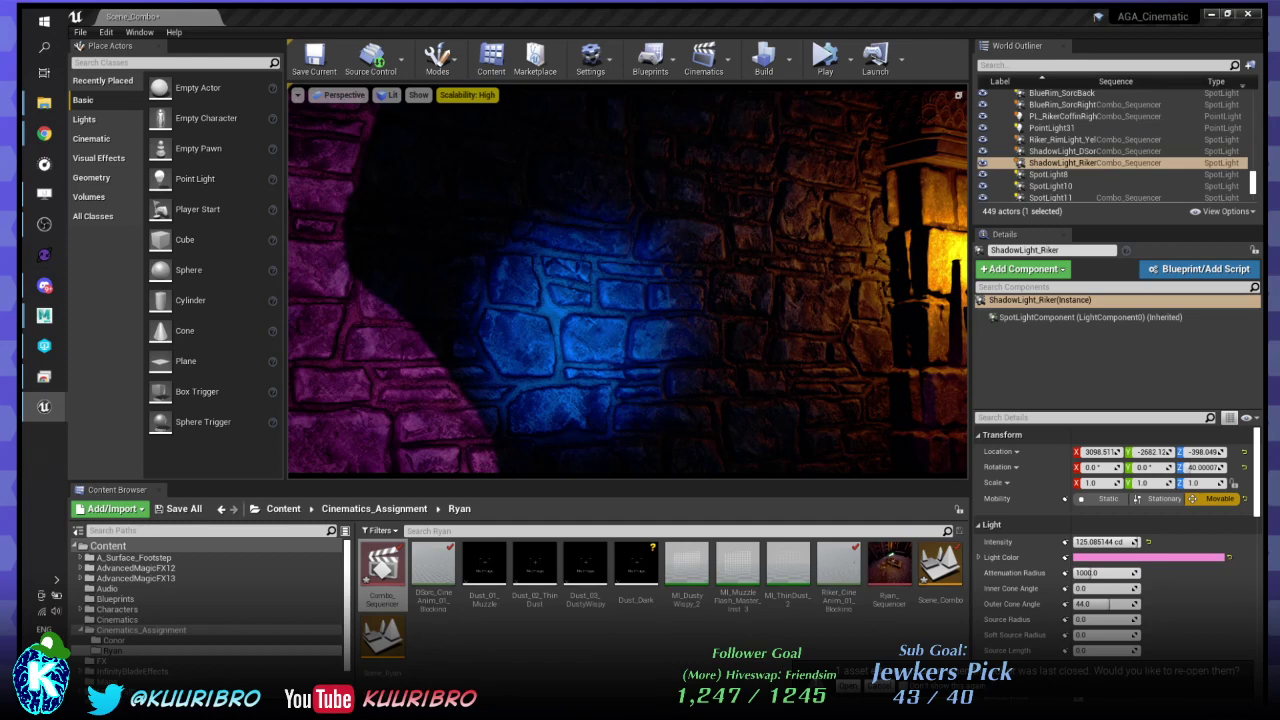
pyautogui.click(1062, 151)
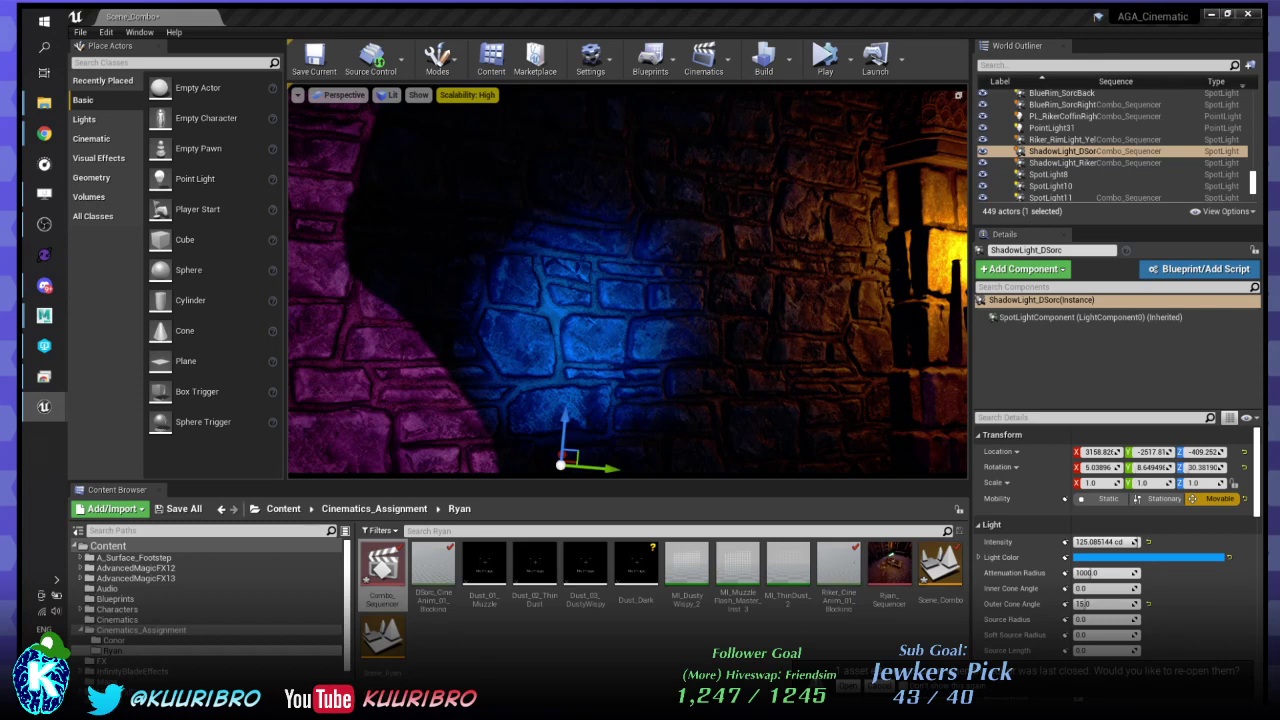
pyautogui.click(1060, 162)
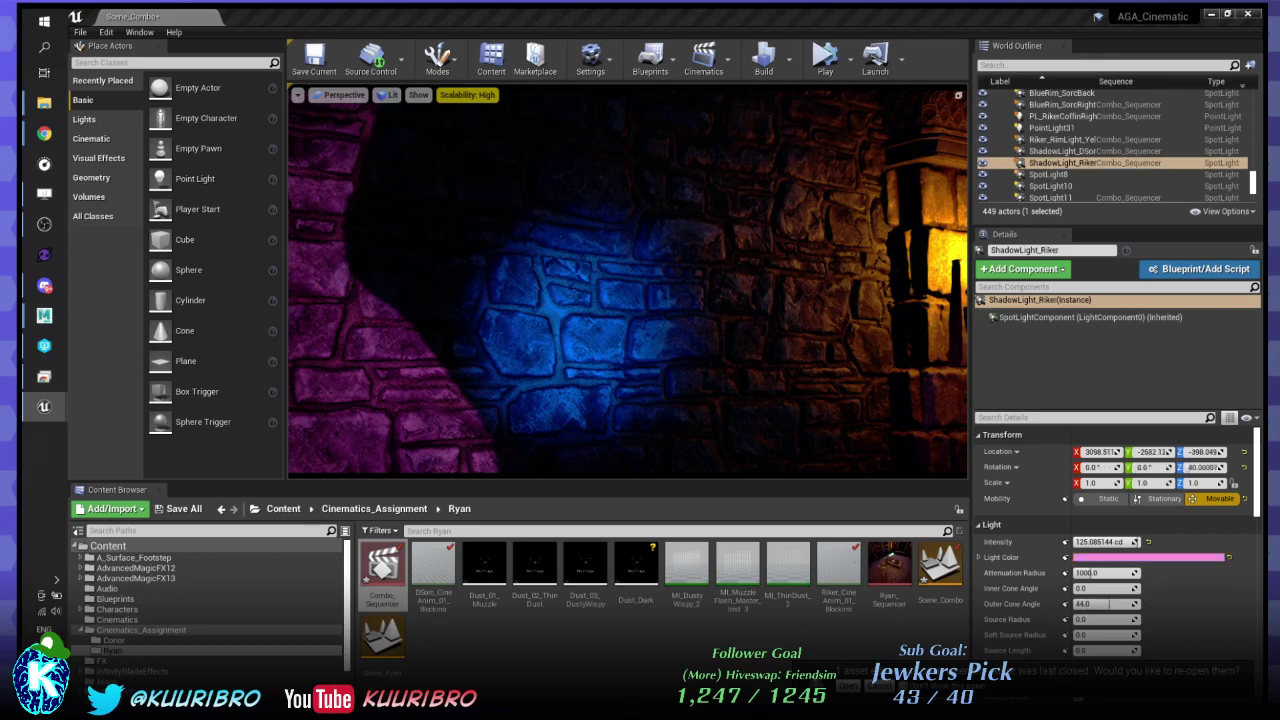
pyautogui.click(1060, 151)
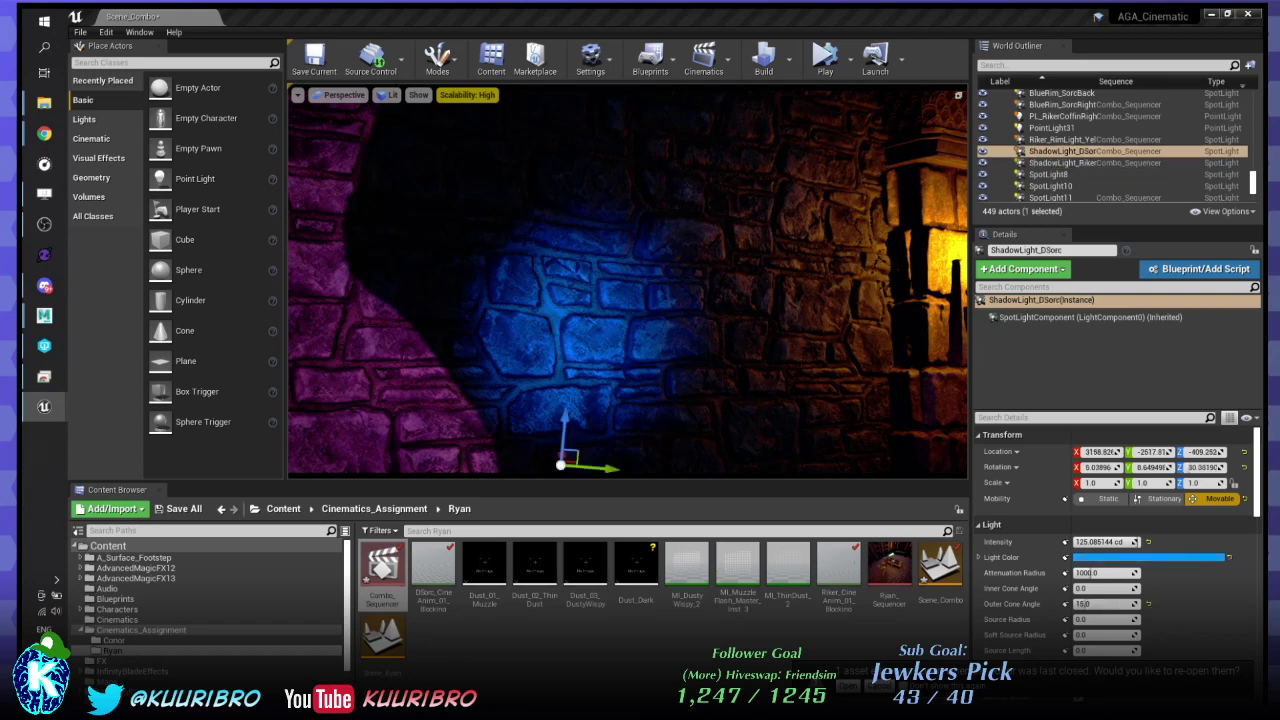
pyautogui.click(1060, 162)
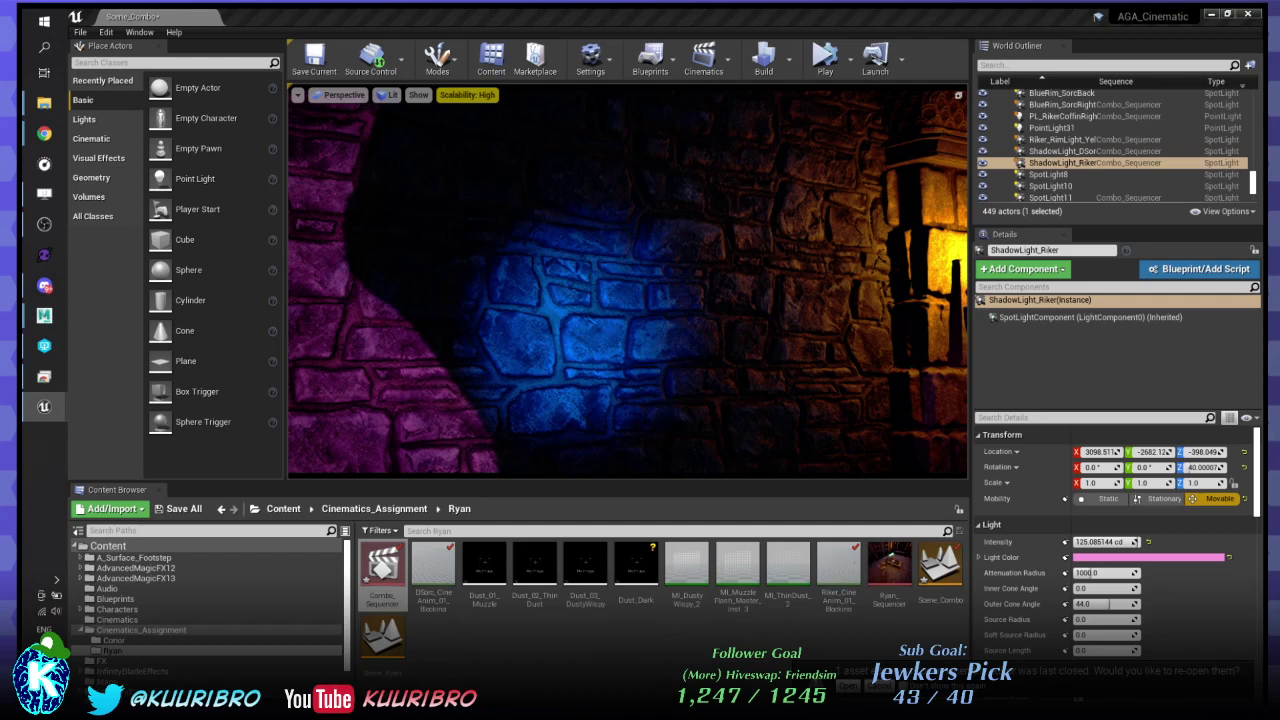
pyautogui.click(1060, 151)
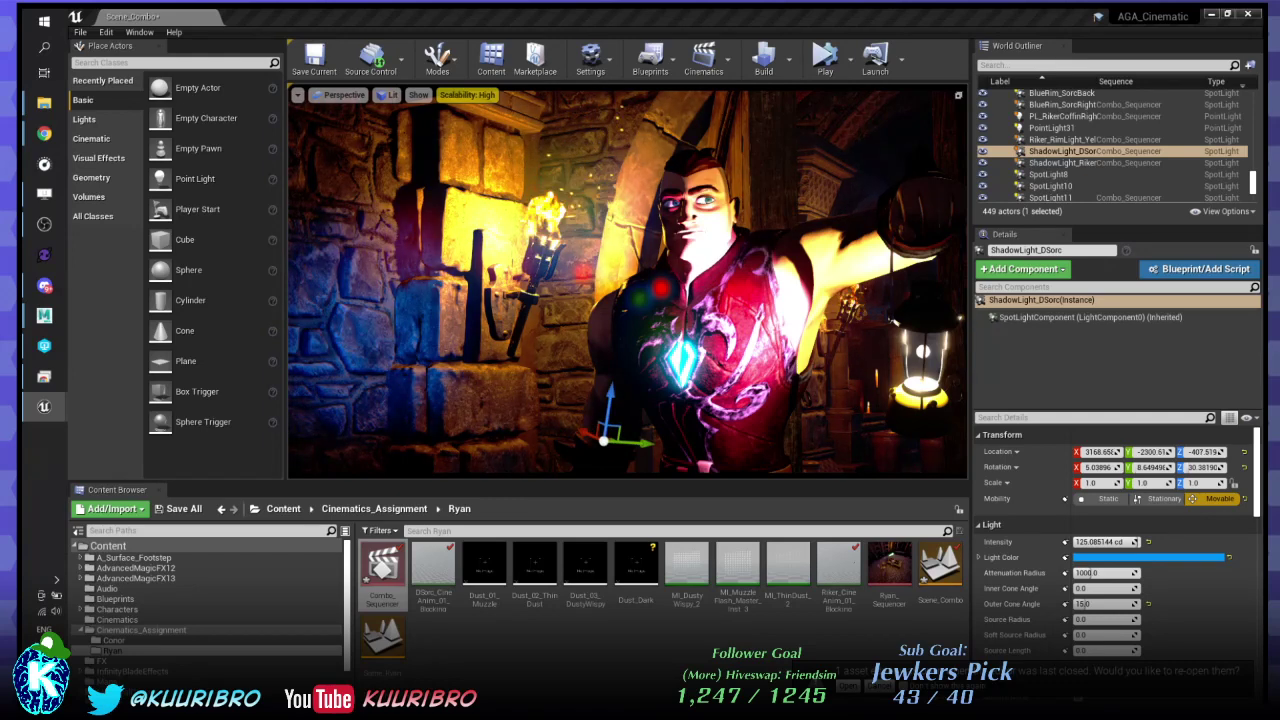
# - Zero the blue shadow light's rotation and raise it slightly in front of the warrior
pyautogui.press('e')
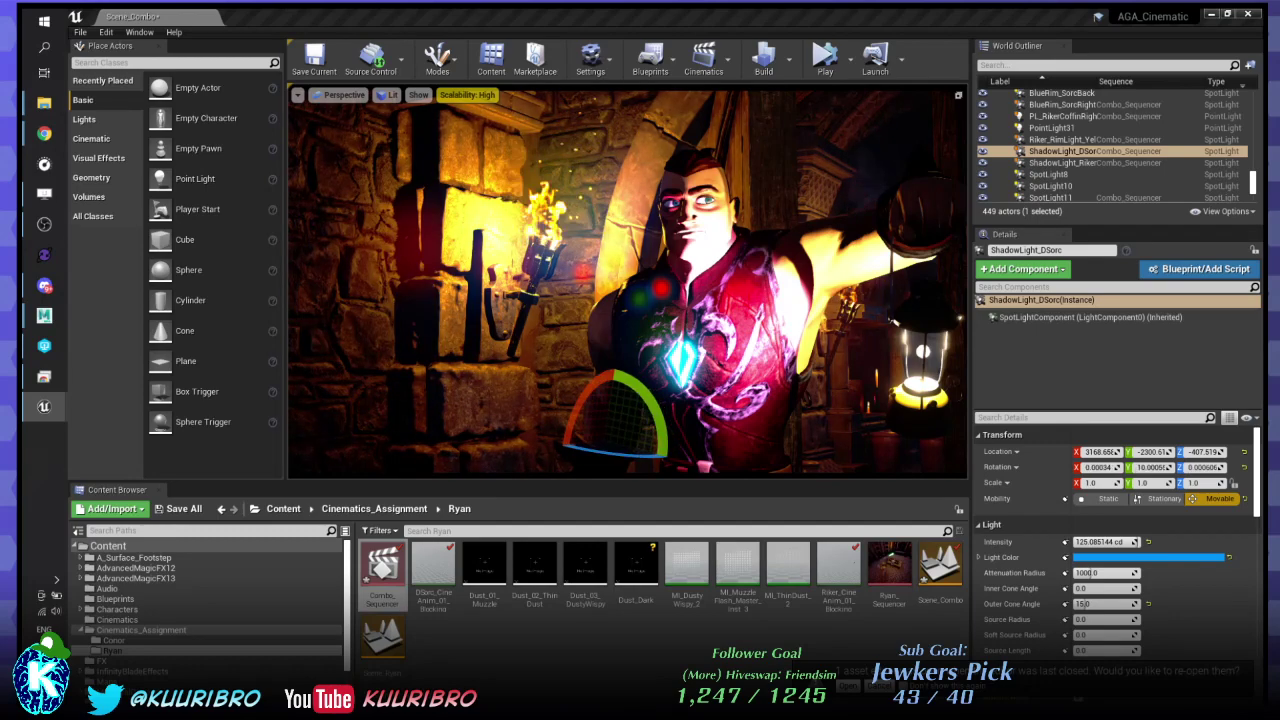
pyautogui.press('w')
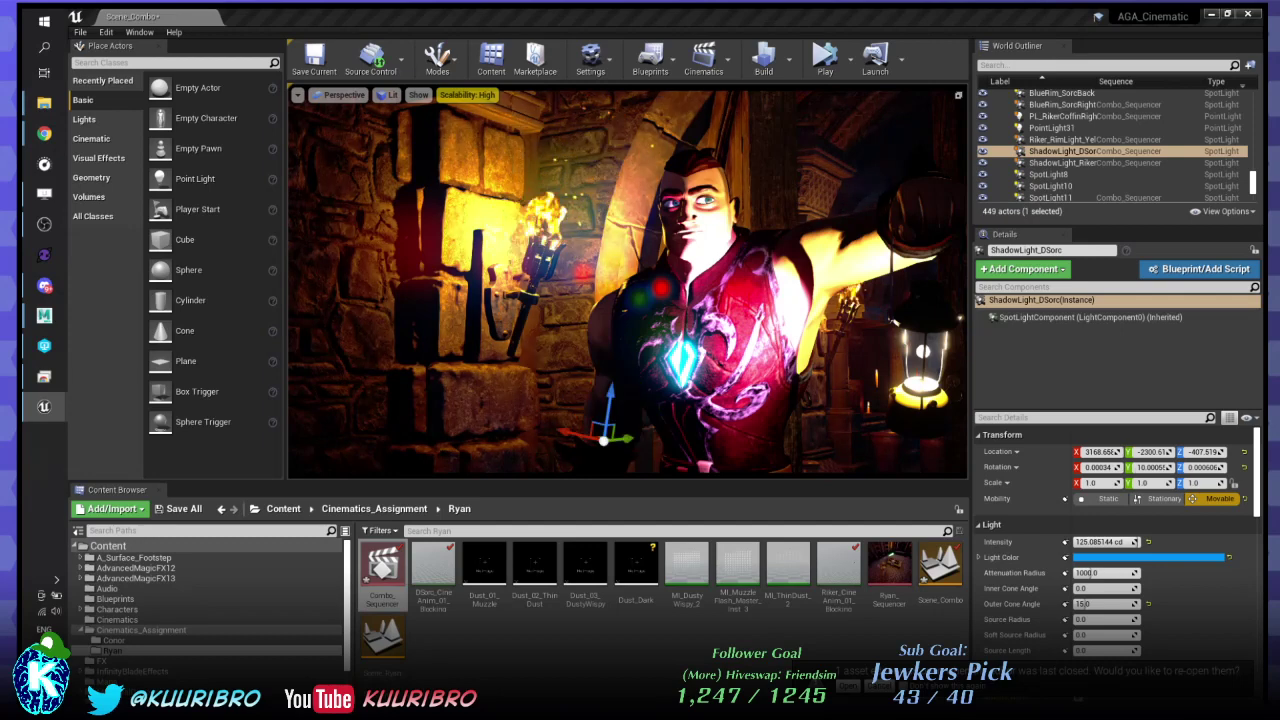
pyautogui.press('e')
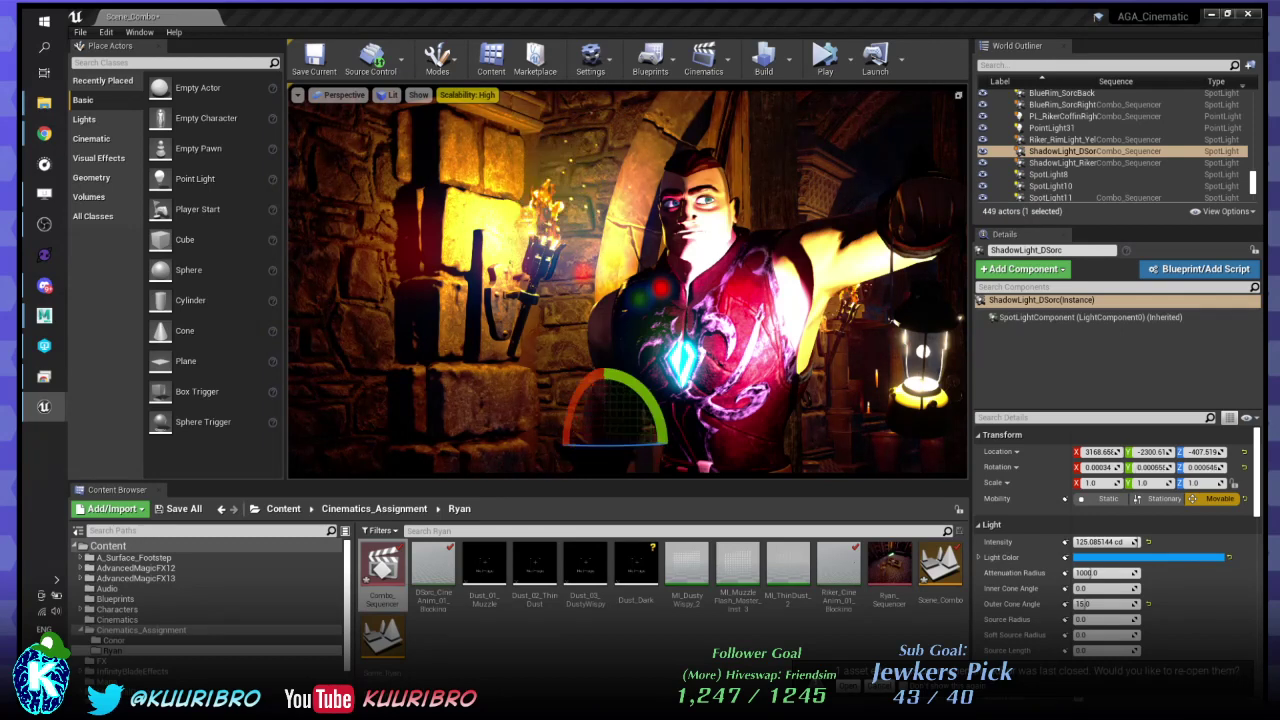
pyautogui.press('w')
pyautogui.moveTo(562, 350); pyautogui.dragTo(547, 358)
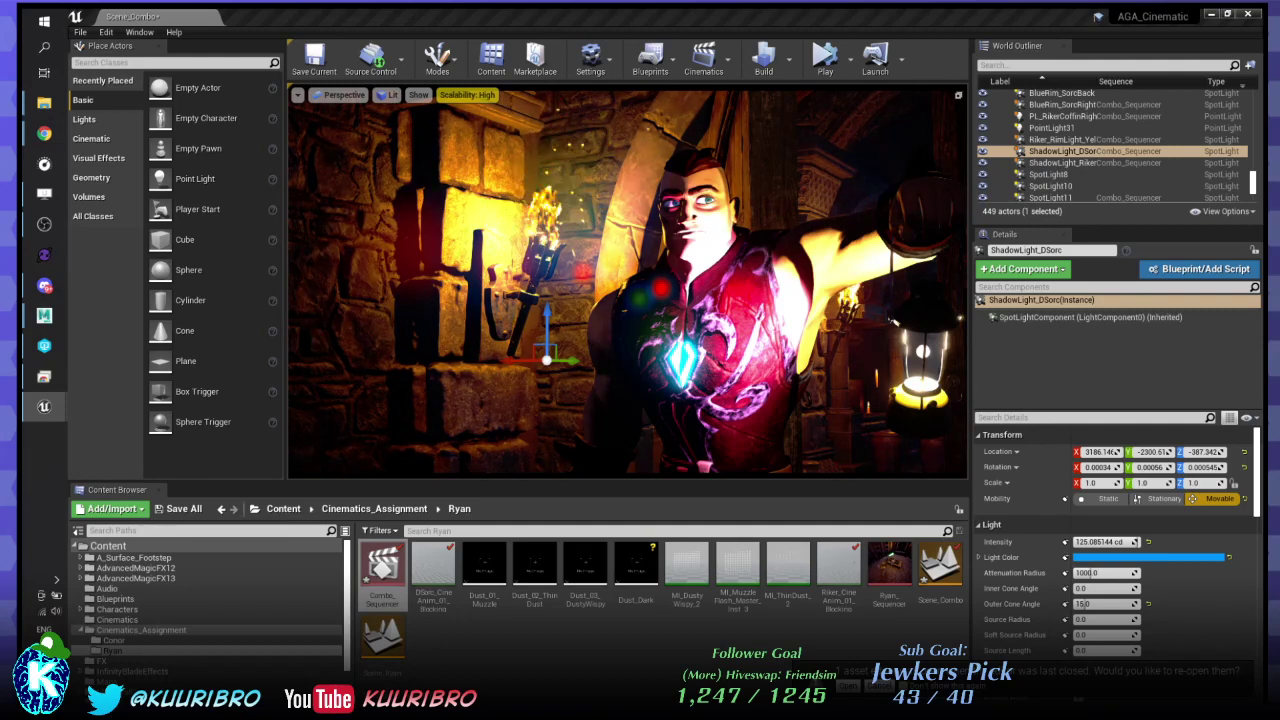
# - Slide the blue shadow light left to about Y -2437 and turn its yaw to 15°
pyautogui.keyDown('alt'); pyautogui.moveTo(628, 284); pyautogui.dragTo(500, 284); pyautogui.keyUp('alt')
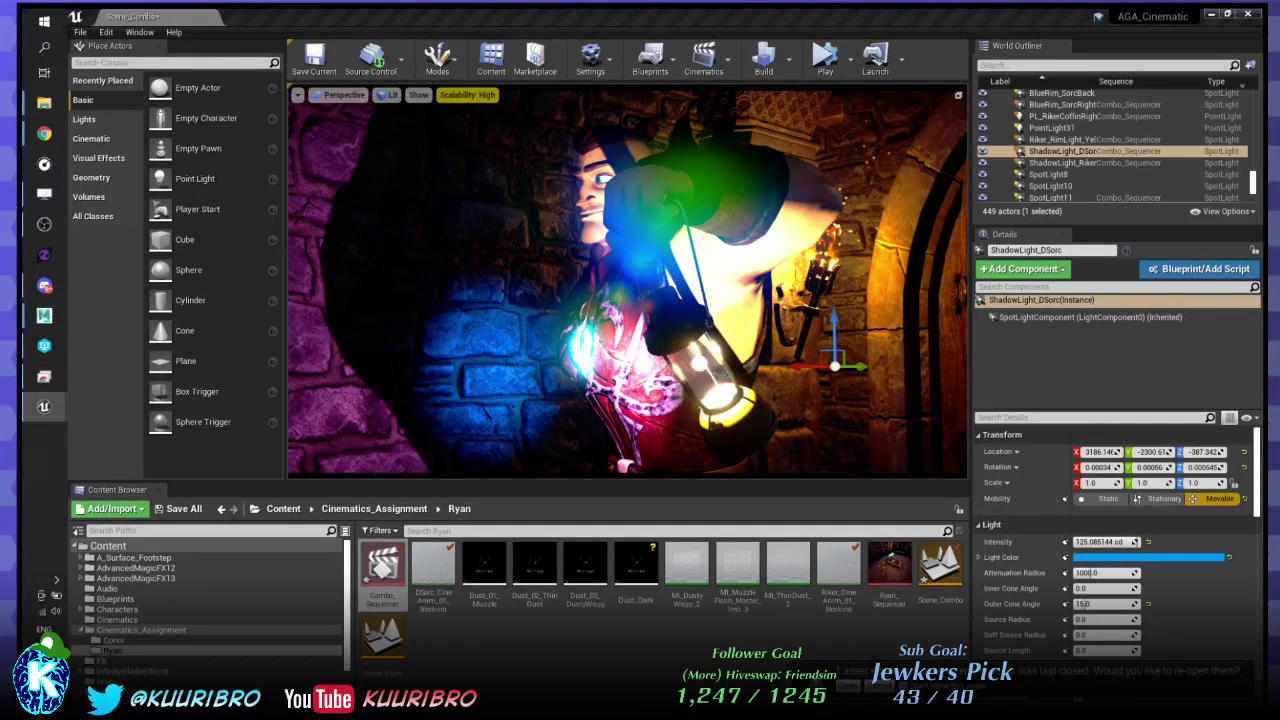
pyautogui.moveTo(855, 365); pyautogui.dragTo(508, 364)
pyautogui.press('e')
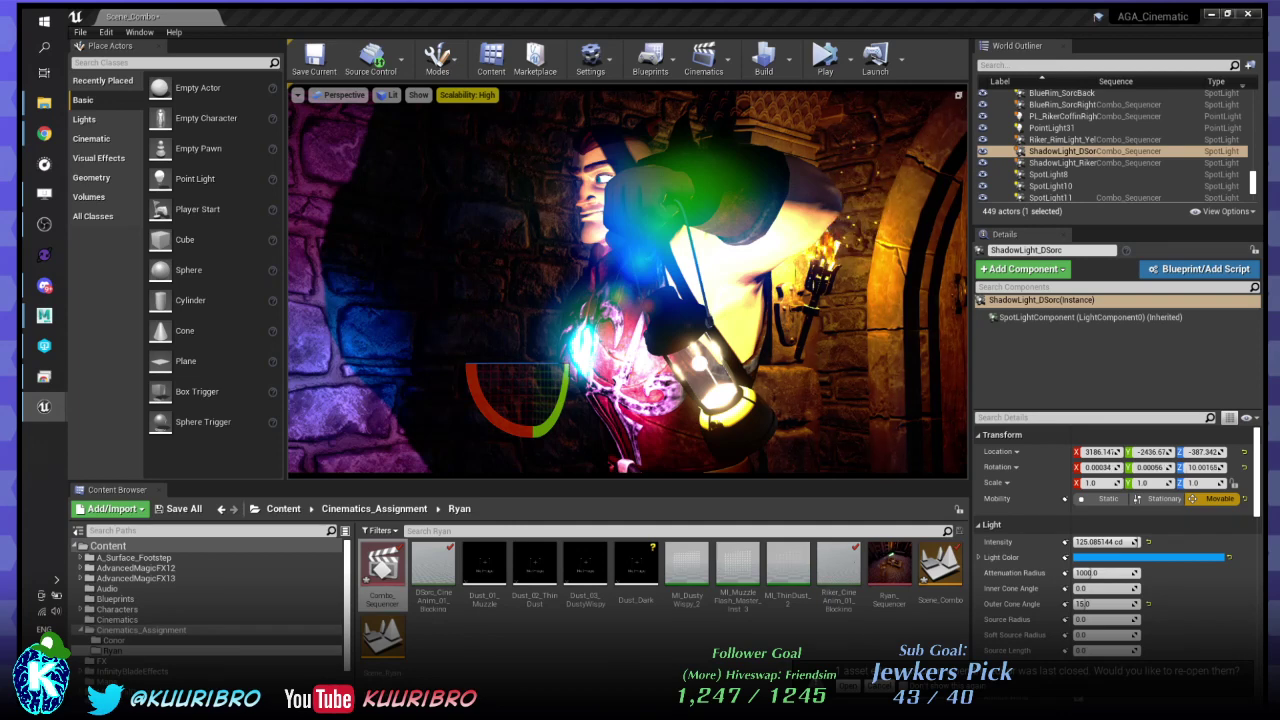
pyautogui.moveTo(508, 364); pyautogui.dragTo(500, 364)
pyautogui.press('w')
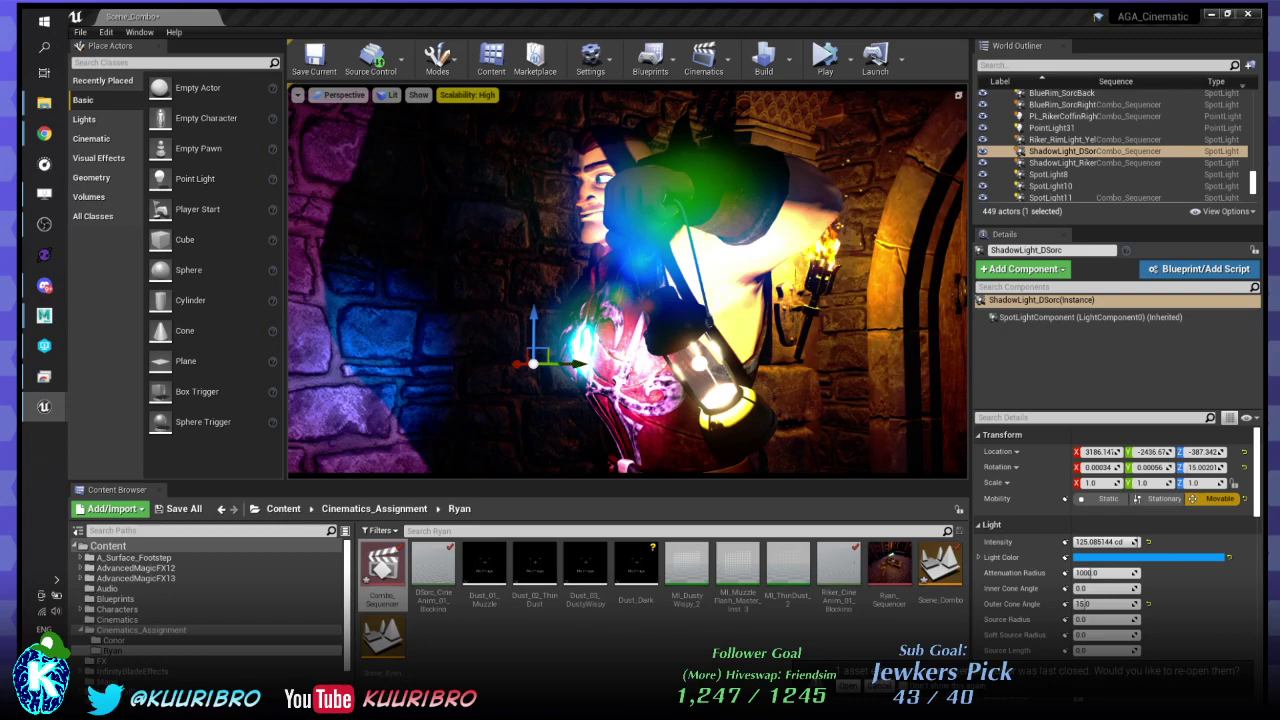
pyautogui.moveTo(628, 281); pyautogui.dragTo(556, 281, button='right')
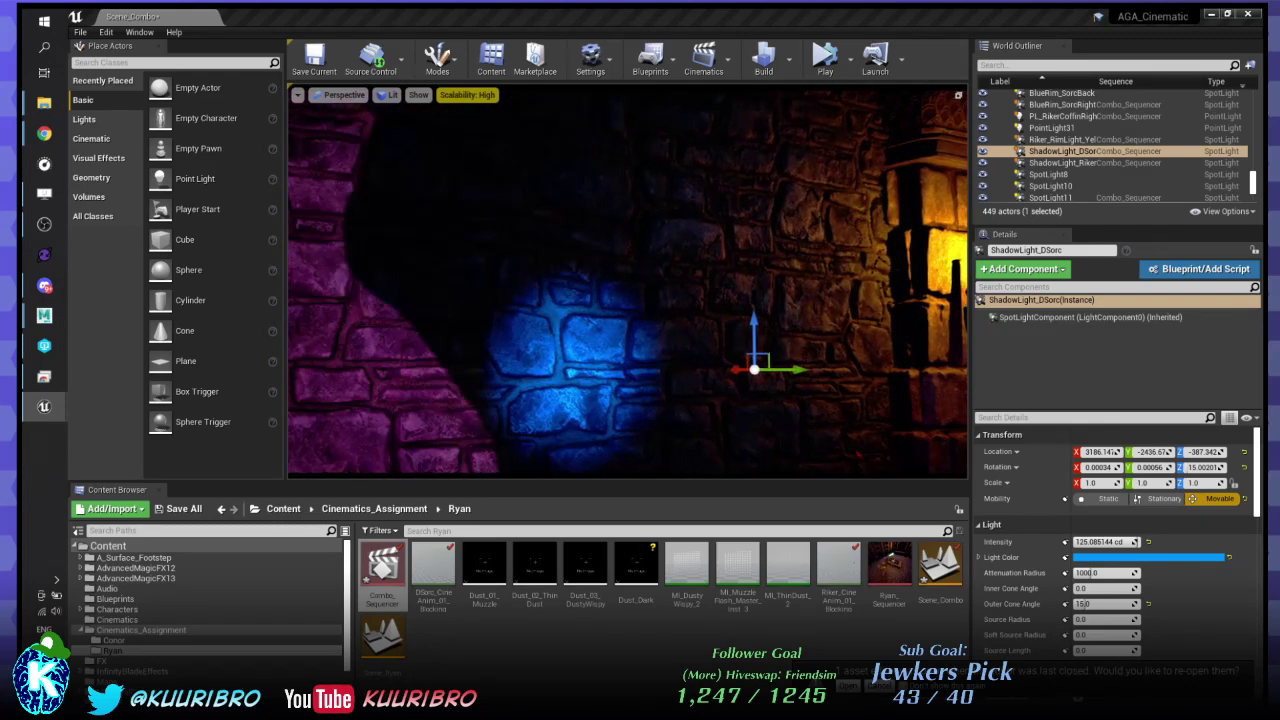
# - Slide the blue spotlight far left along the wall and adjust its yaw toward the warrior
pyautogui.moveTo(754, 369); pyautogui.dragTo(300, 369)
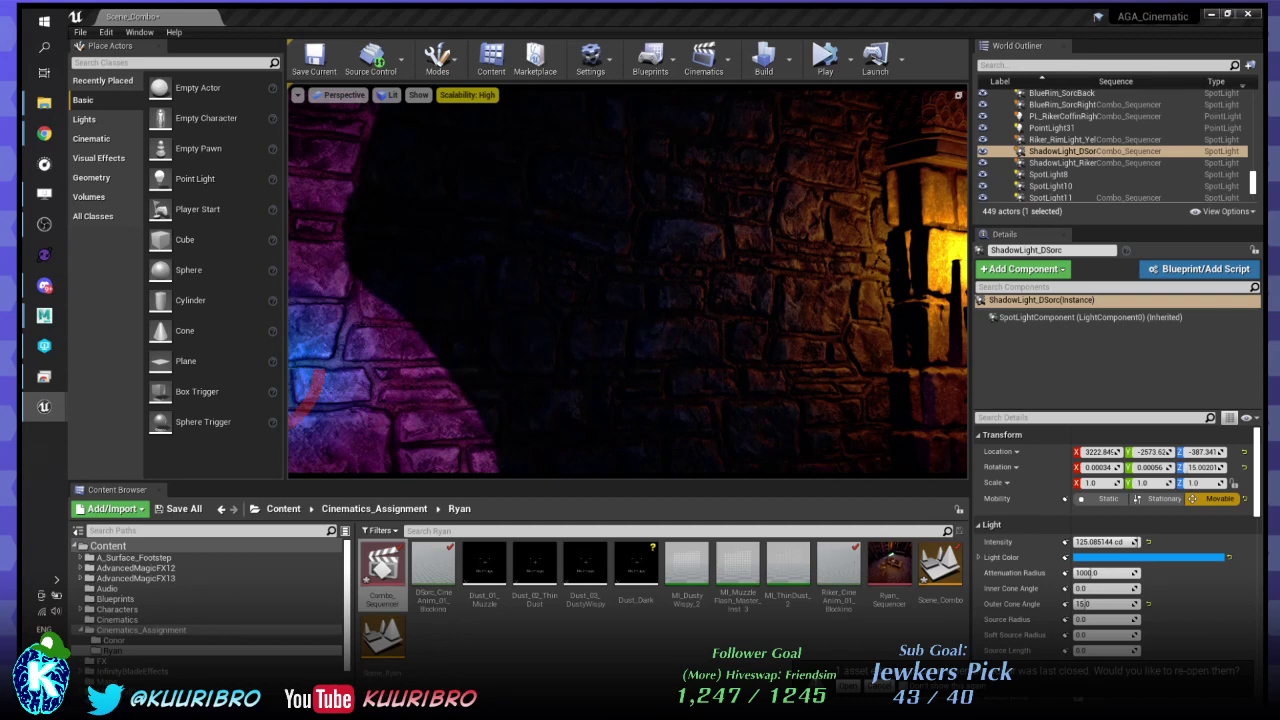
pyautogui.moveTo(308, 371); pyautogui.dragTo(360, 371)
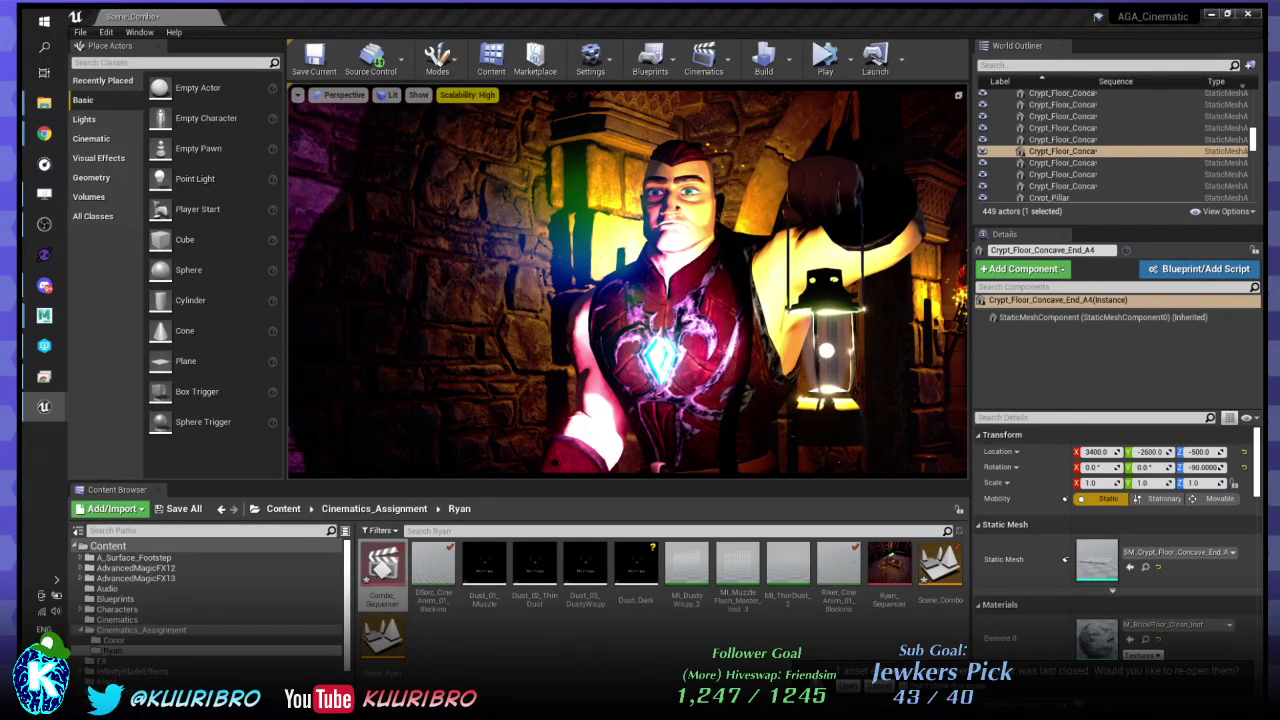
# - Undo the recent ShadowLight_DSorc adjustments and play the shot to preview the lighting
pyautogui.click(500, 368)
pyautogui.hotkey('ctrl', 'z')
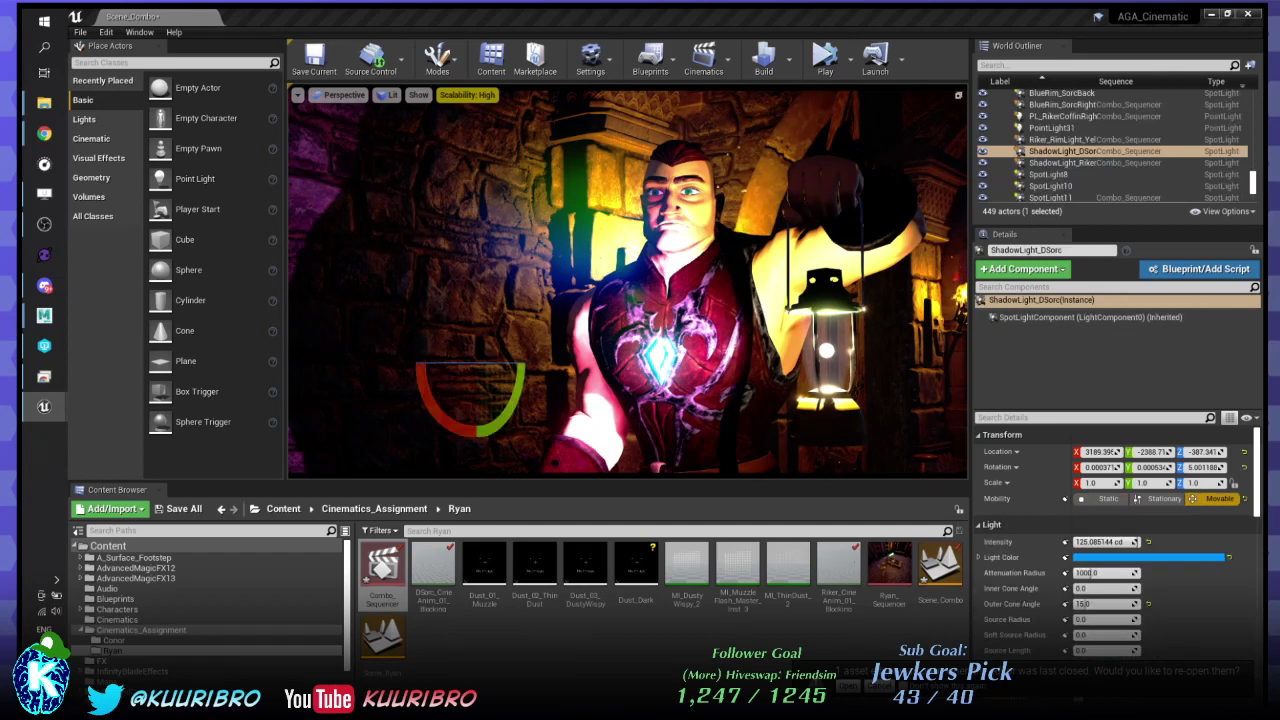
pyautogui.hotkey('ctrl', 'z')
pyautogui.hotkey('ctrl', 'z')
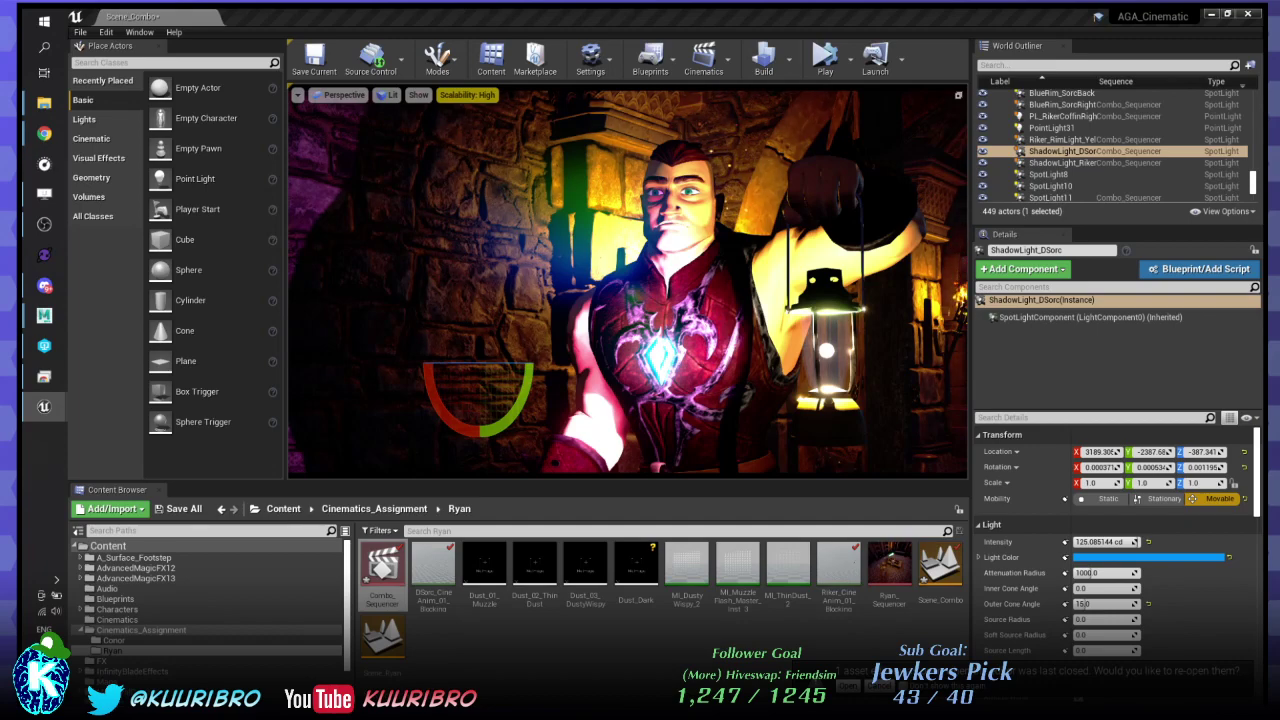
pyautogui.press('space')
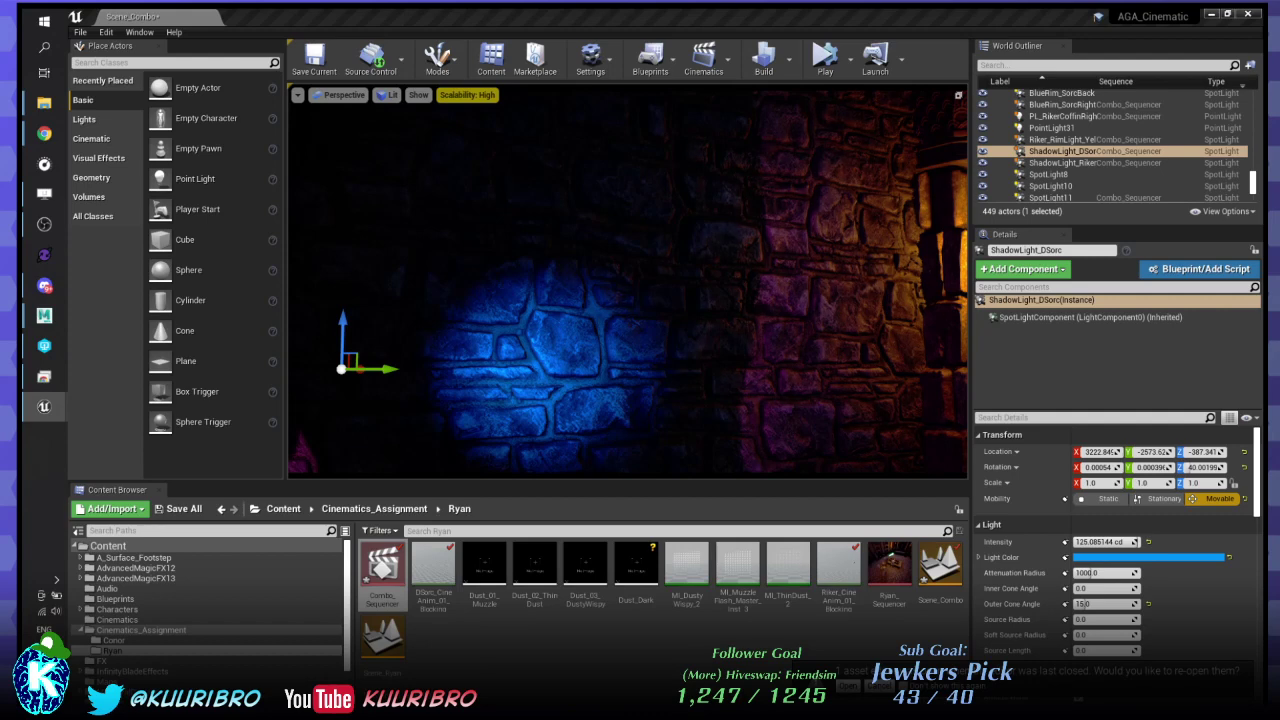
# - Select the PL_RikerCoffinRight point light, then the lantern the warrior is holding
pyautogui.hotkey('alt', 'Tab')
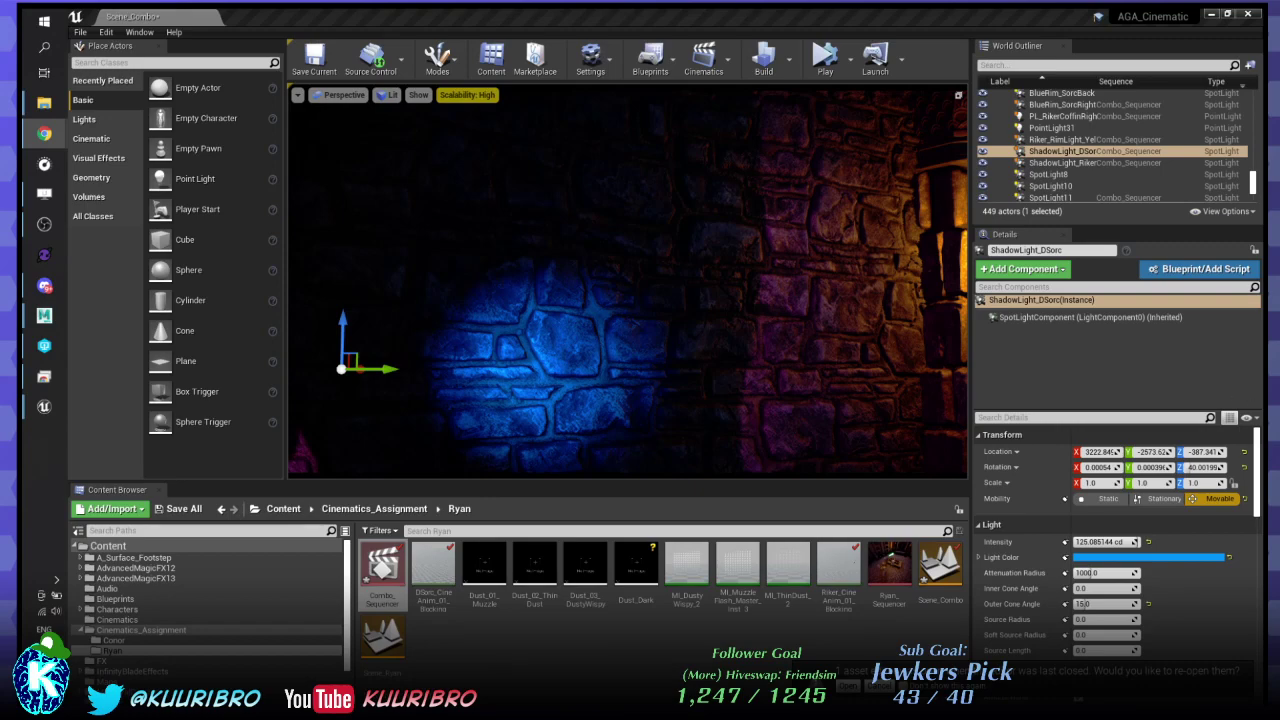
pyautogui.hotkey('alt', 'Tab')
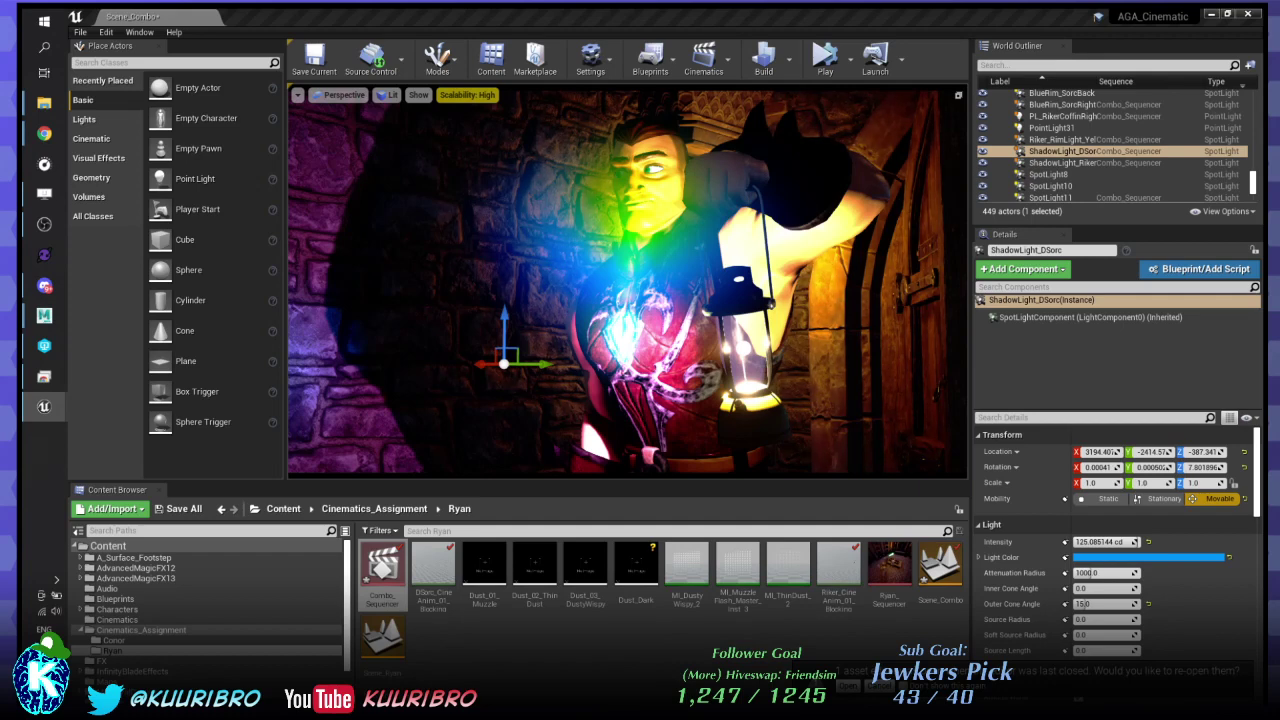
pyautogui.click(1125, 117)
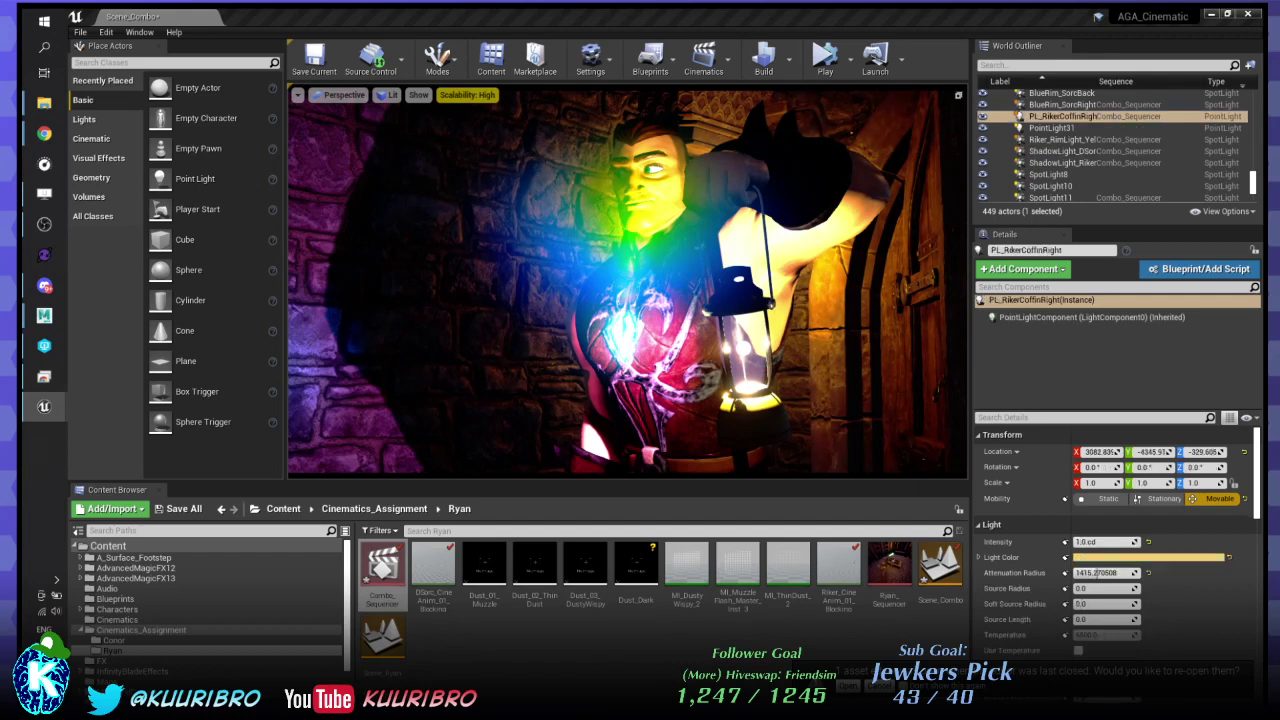
pyautogui.click(766, 400)
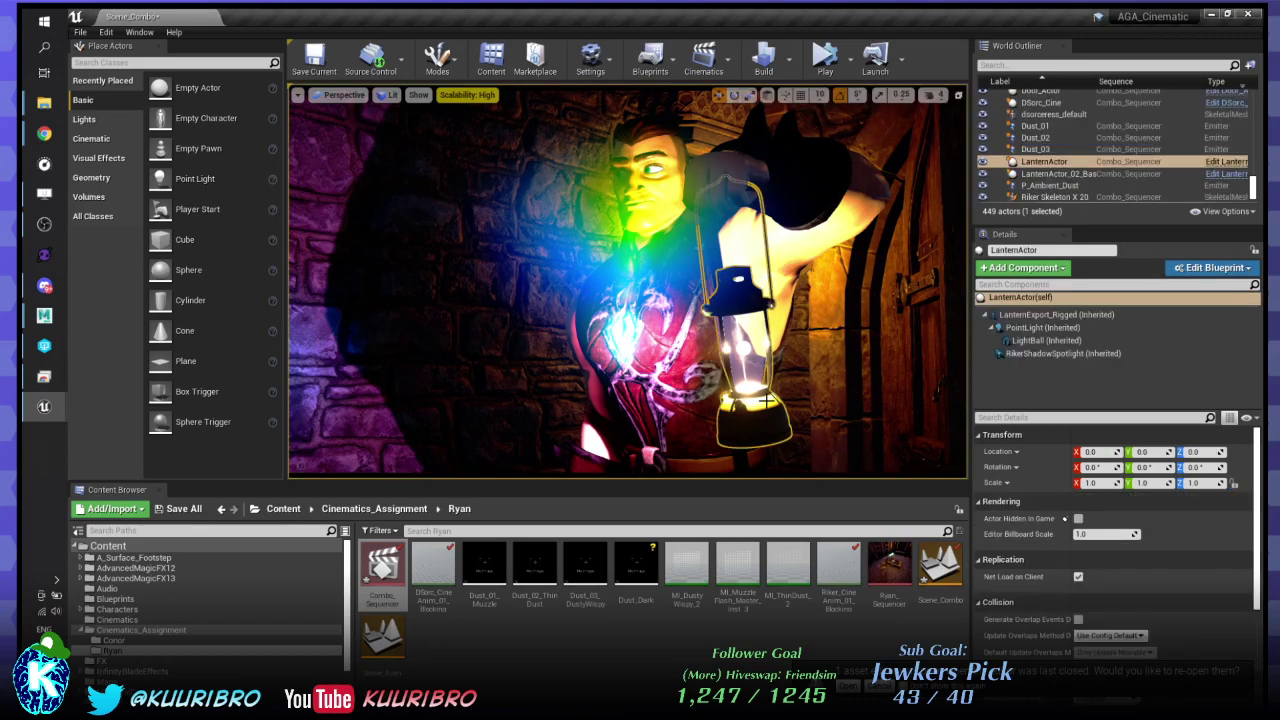
# - Open the LanternActor blueprint and inspect its LightBall, LanternExport_Rigged and PointLight components
pyautogui.click(1035, 340)
pyautogui.click(1040, 328)
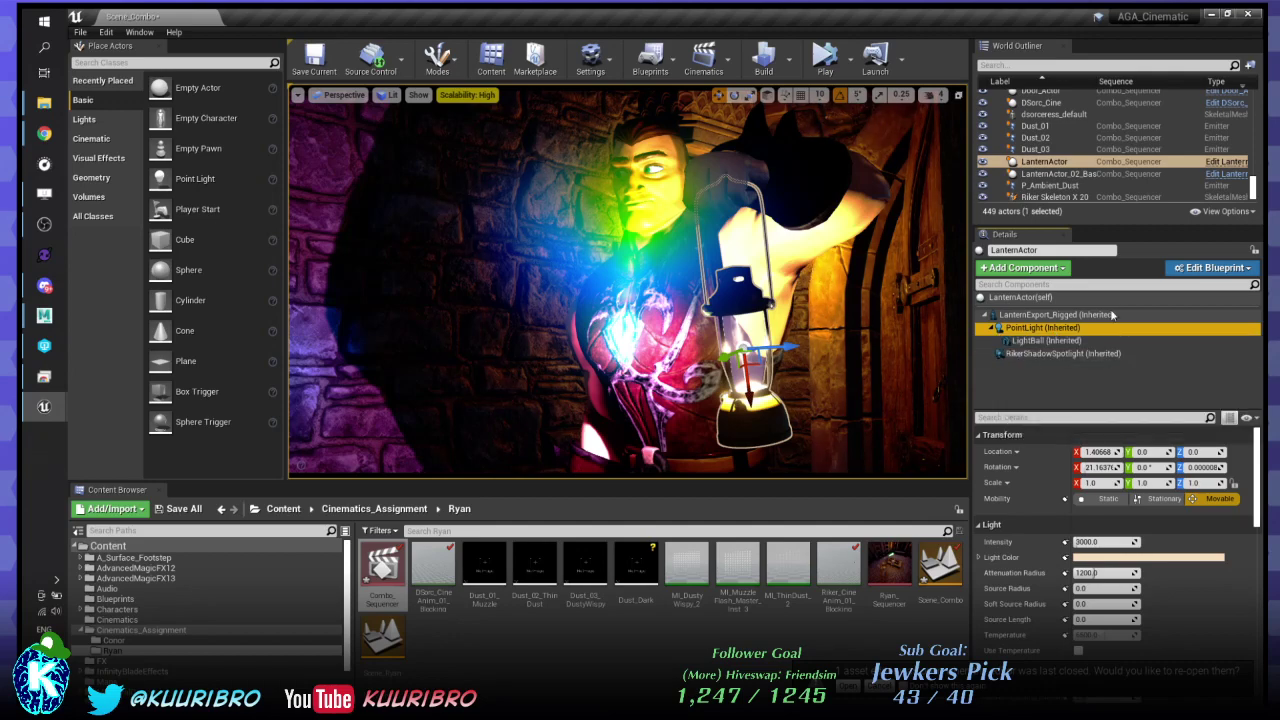
pyautogui.click(1226, 161)
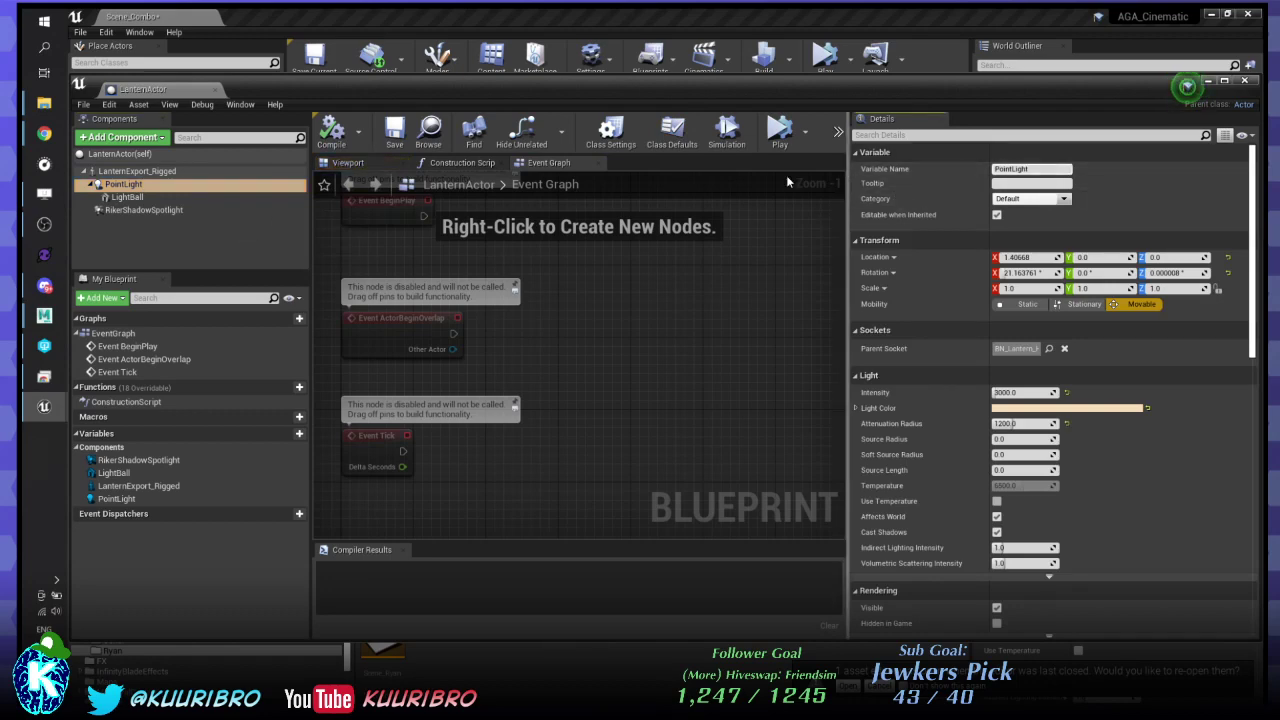
pyautogui.click(161, 198)
pyautogui.click(158, 172)
pyautogui.click(136, 185)
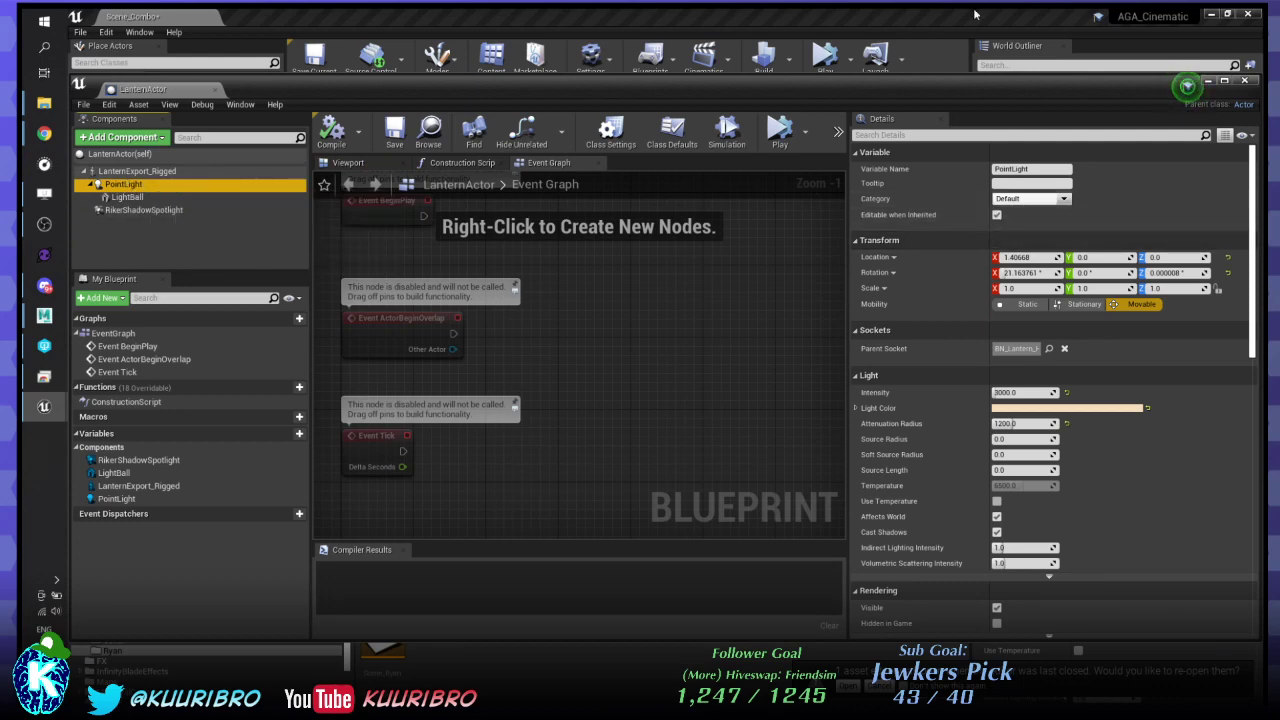
pyautogui.click(350, 162)
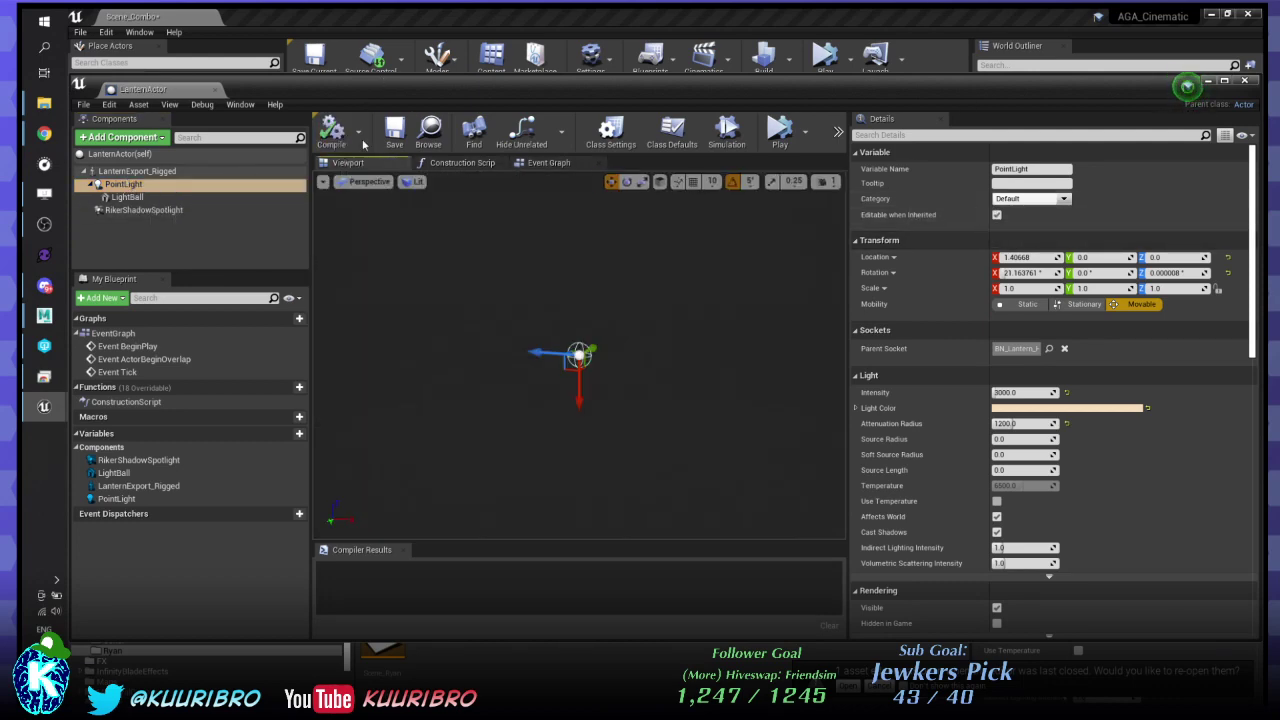
# - Rename the PointLight component to LanternPointLight
pyautogui.click(124, 186)
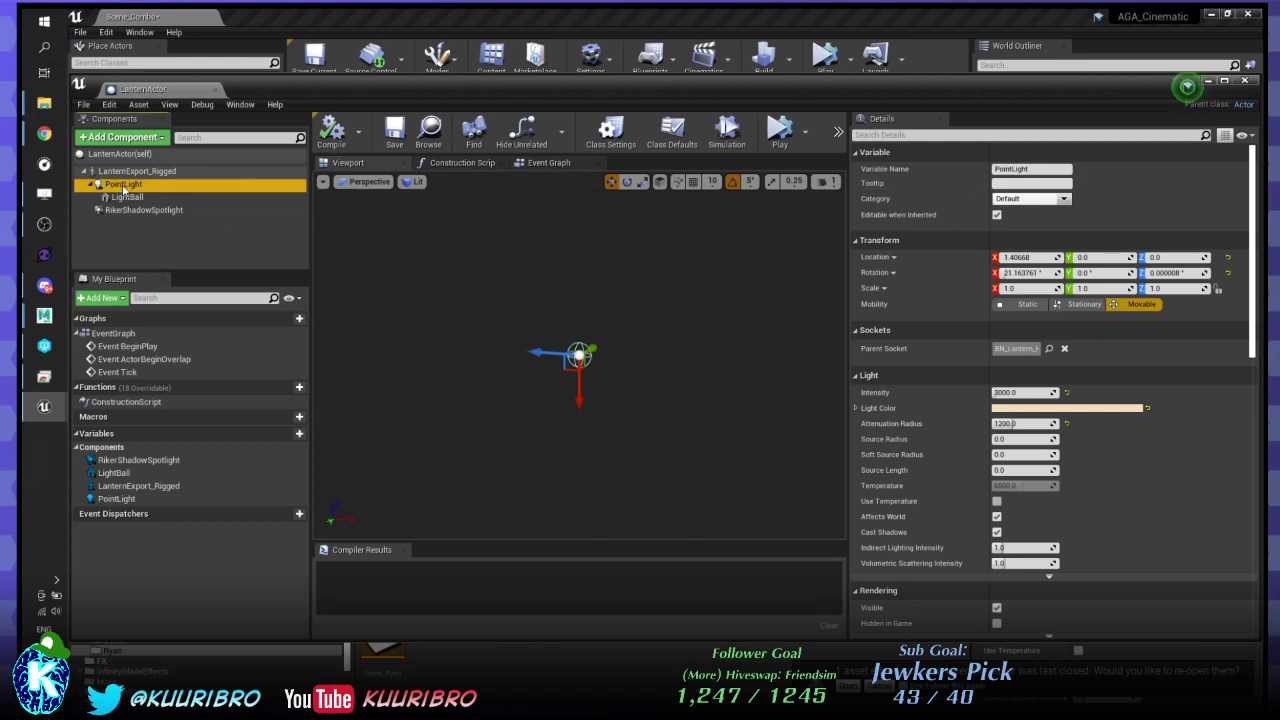
pyautogui.click(124, 186)
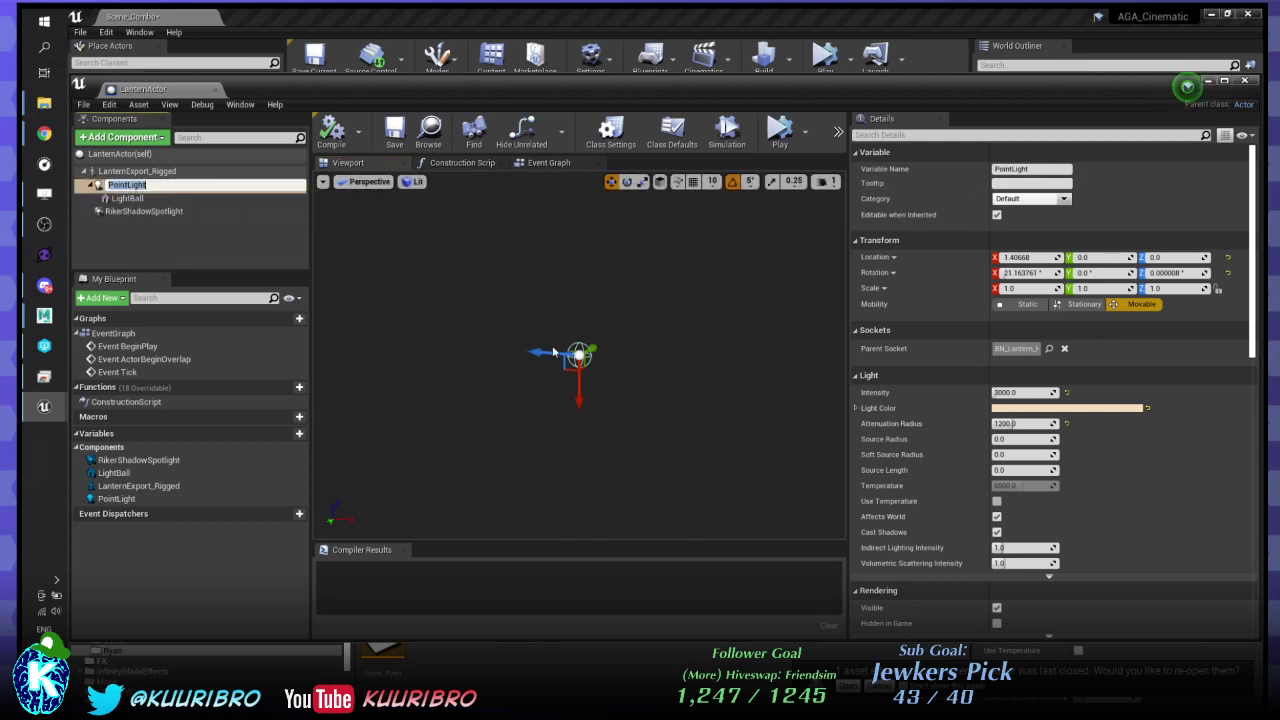
pyautogui.write('Lanter')
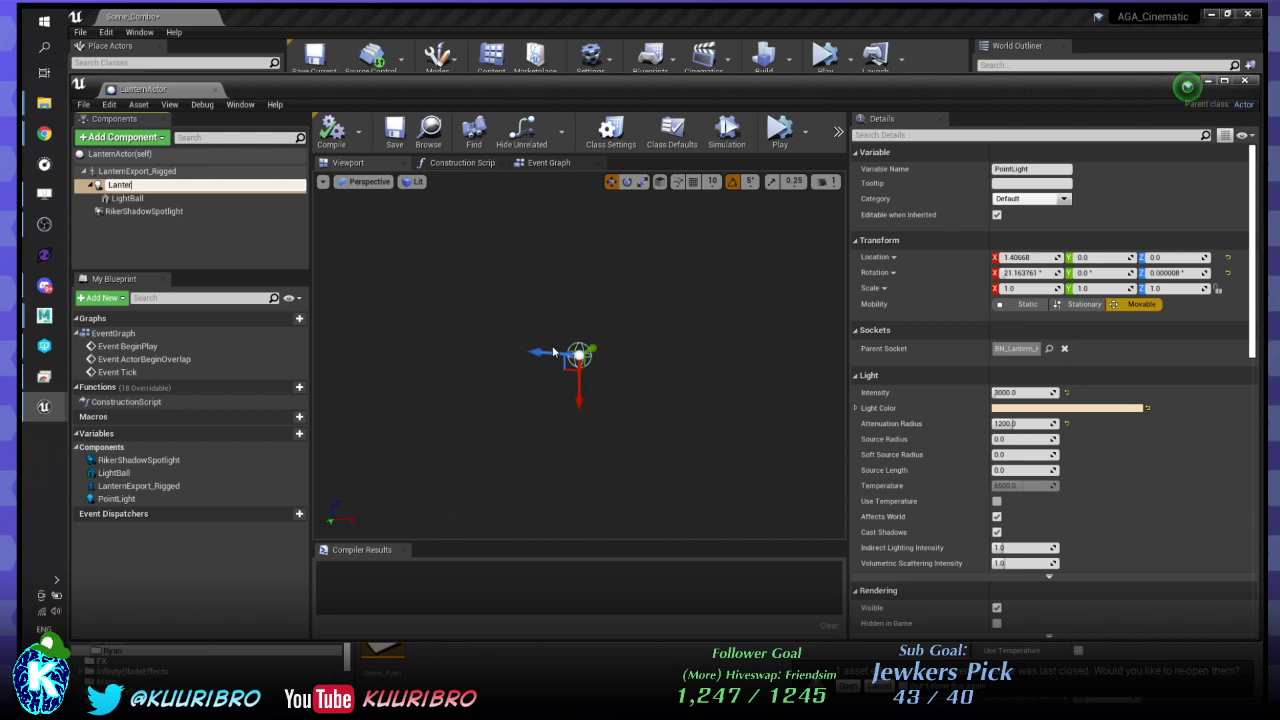
pyautogui.write('nPointLight')
pyautogui.press('Return')
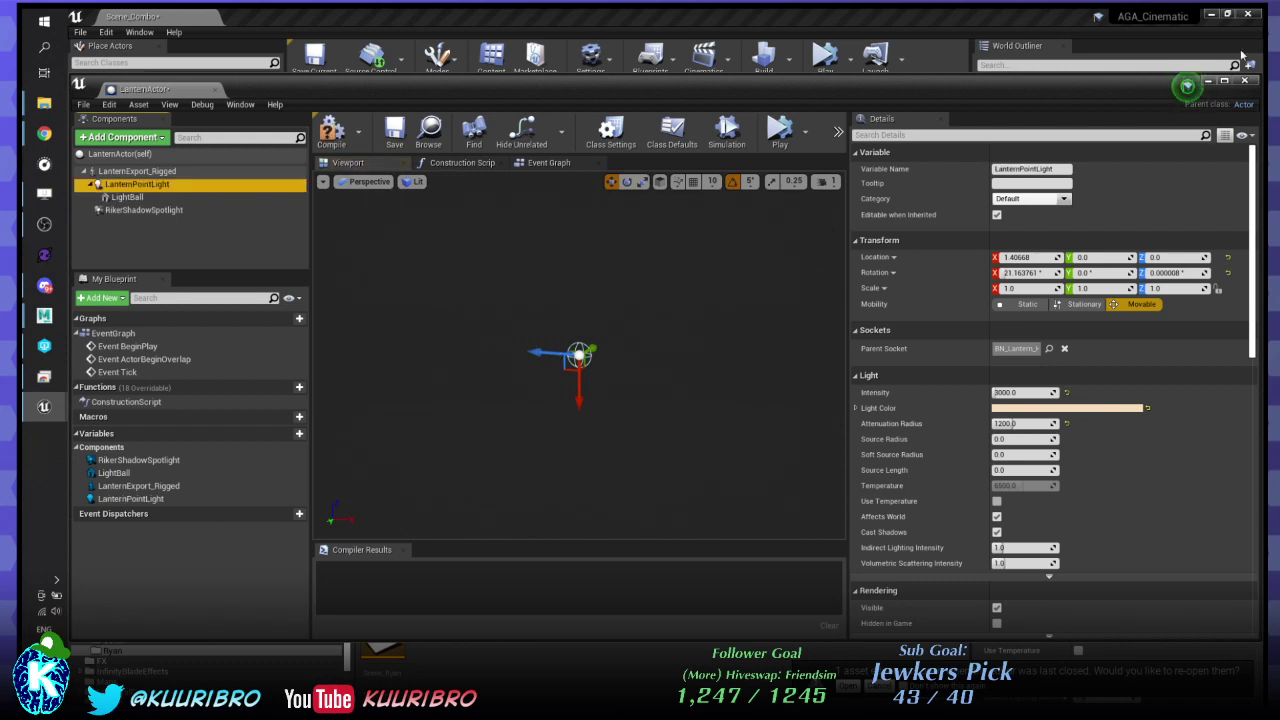
# - Compile the LanternActor blueprint and close its editor
pyautogui.moveTo(354, 81); pyautogui.dragTo(411, 115)
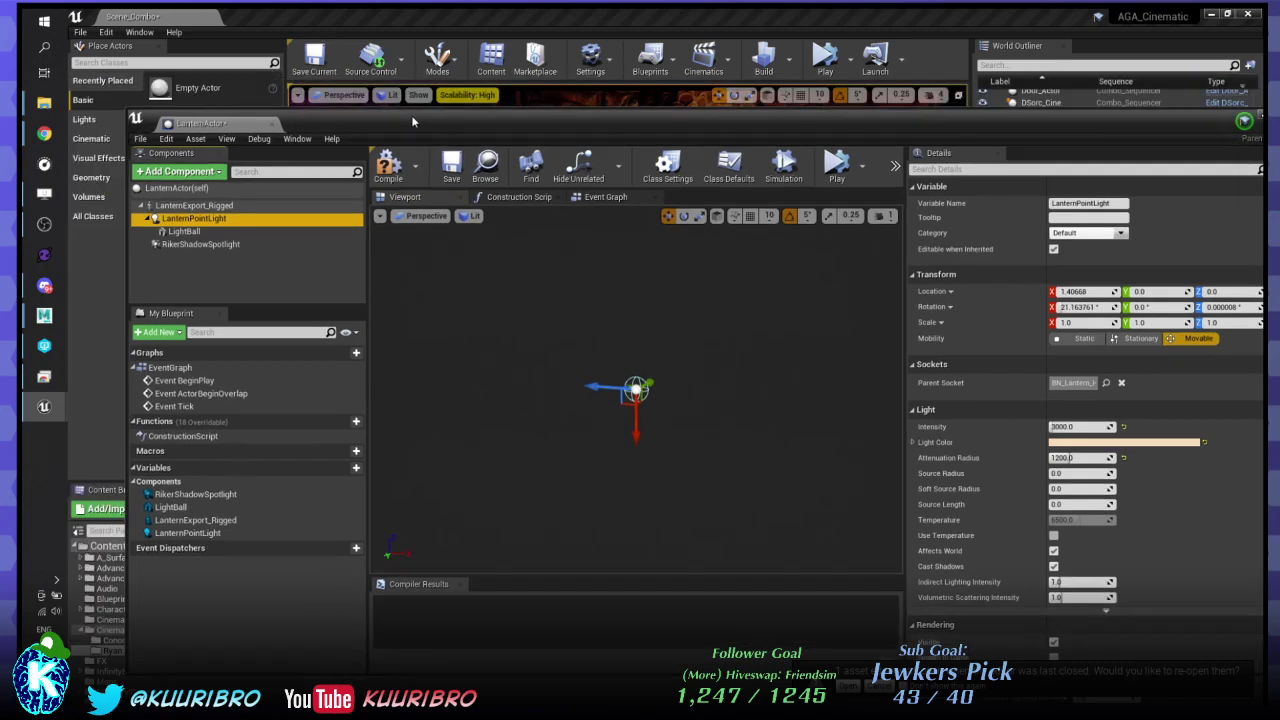
pyautogui.click(392, 172)
pyautogui.moveTo(1132, 129); pyautogui.dragTo(975, 127)
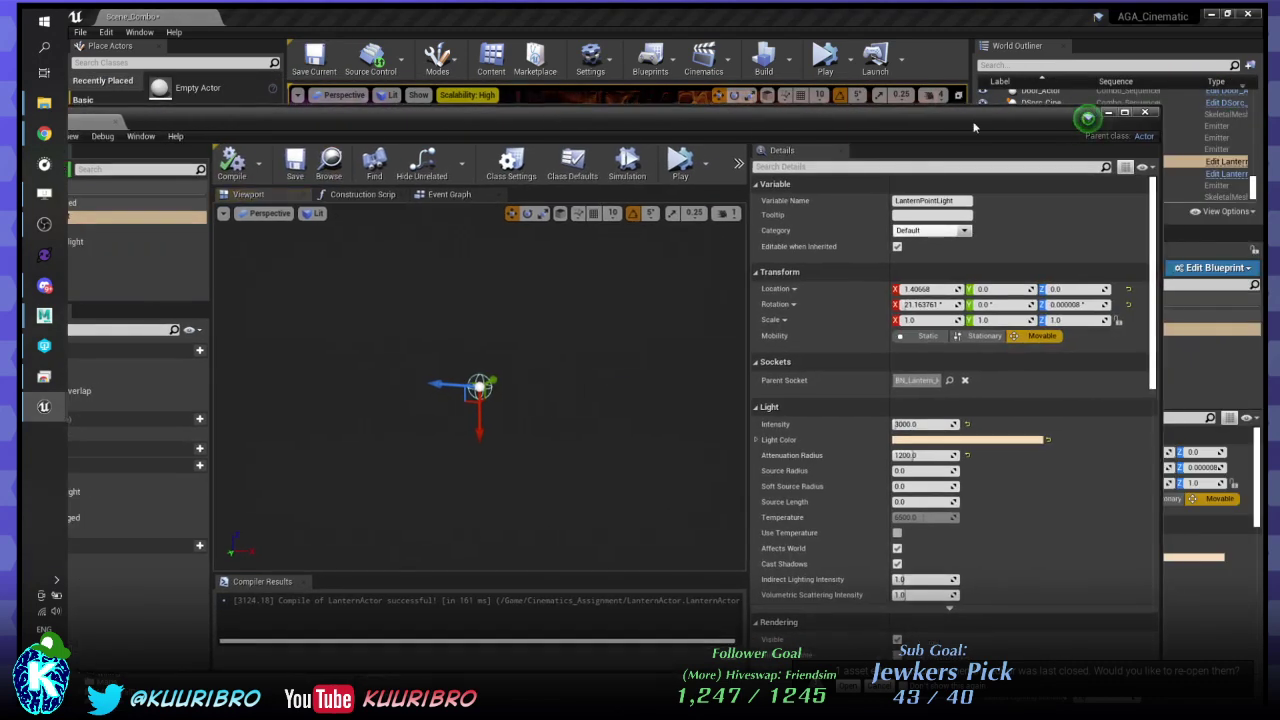
pyautogui.click(1145, 112)
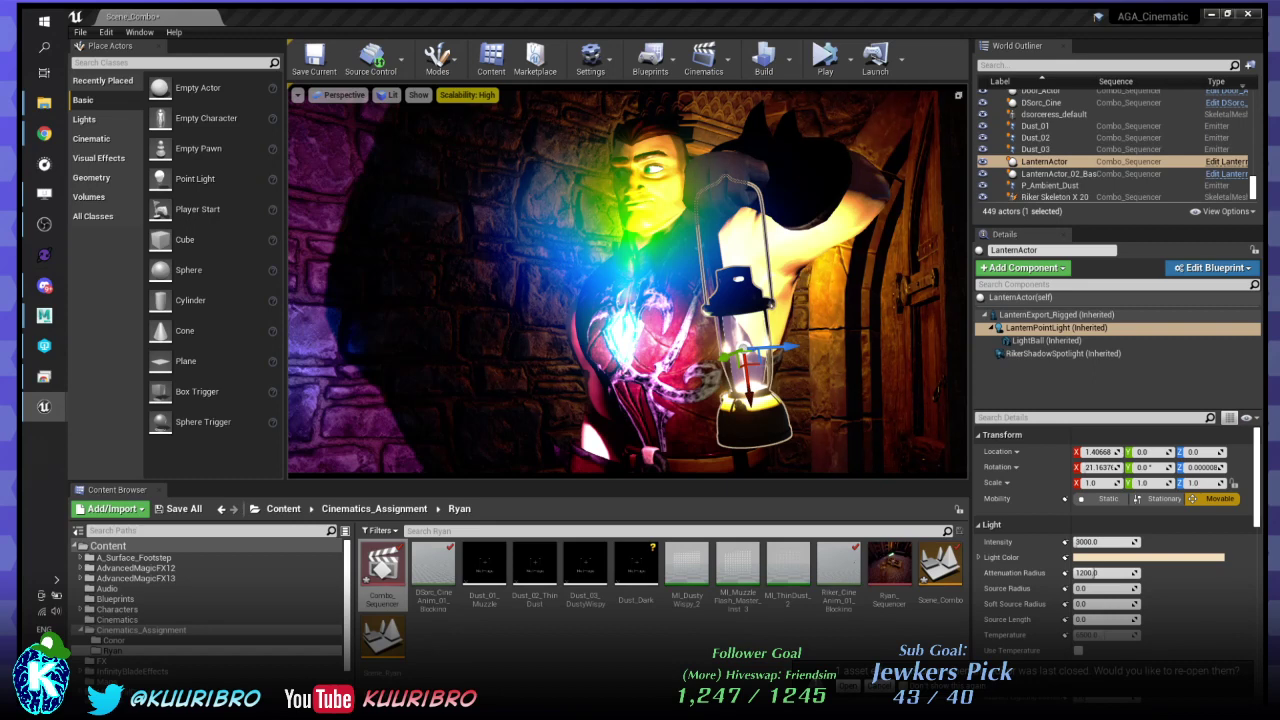
pyautogui.click(1062, 150)
pyautogui.click(1062, 173)
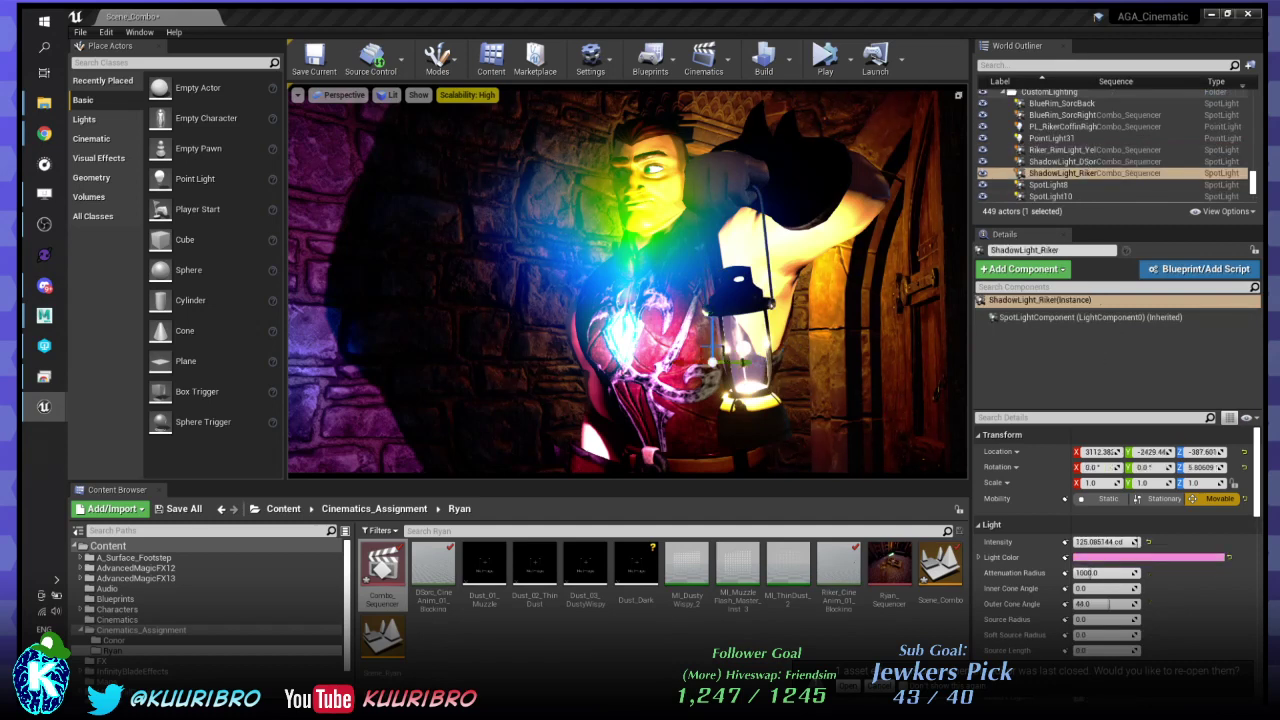
pyautogui.click(771, 385)
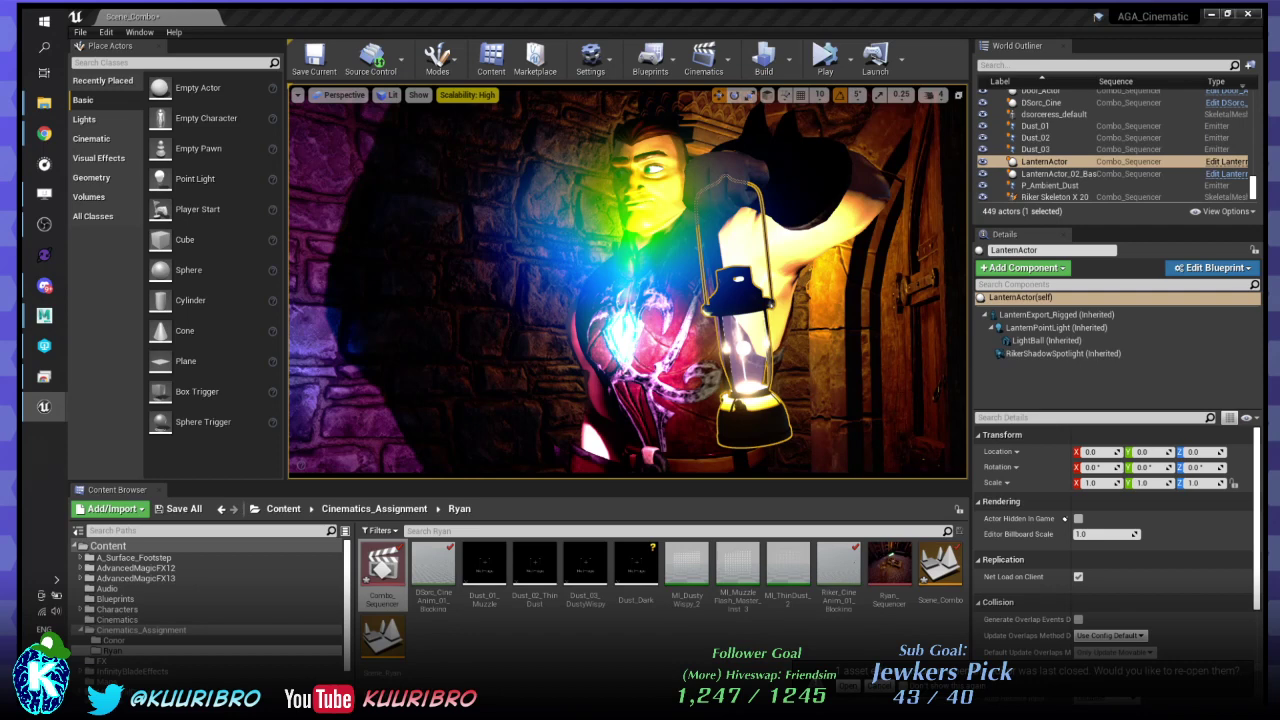
pyautogui.click(1056, 328)
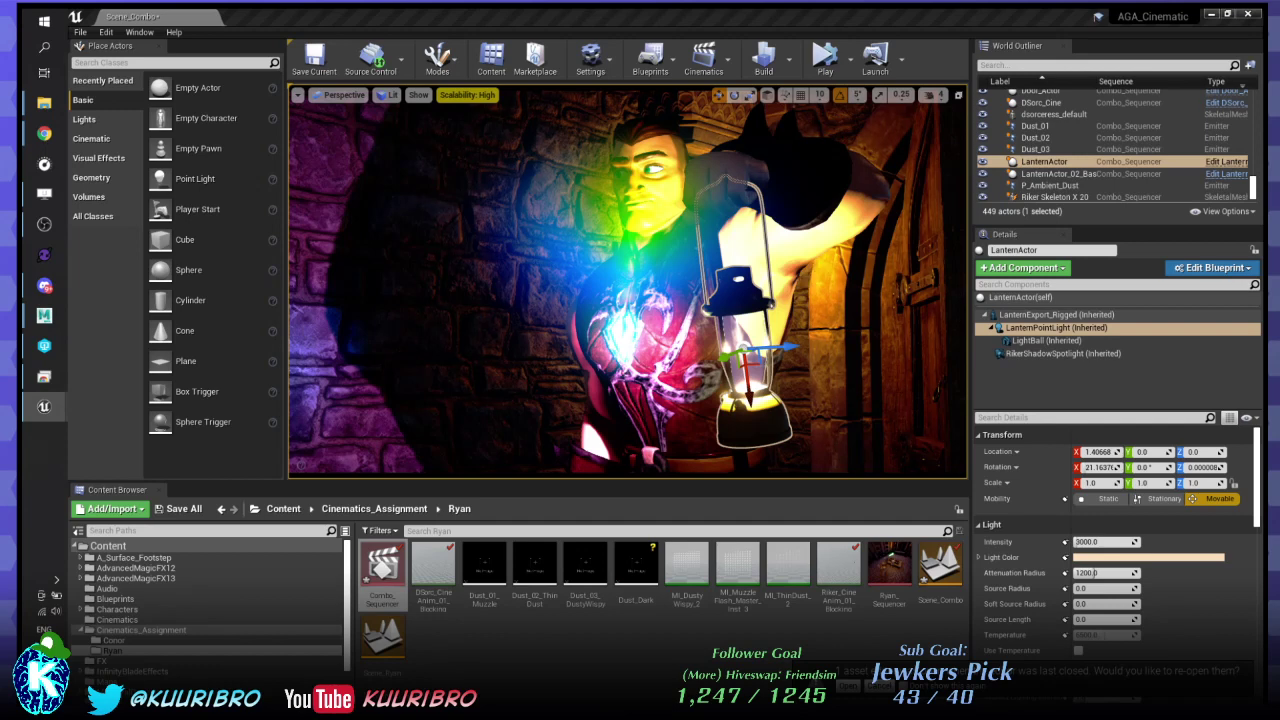
pyautogui.press('Escape')
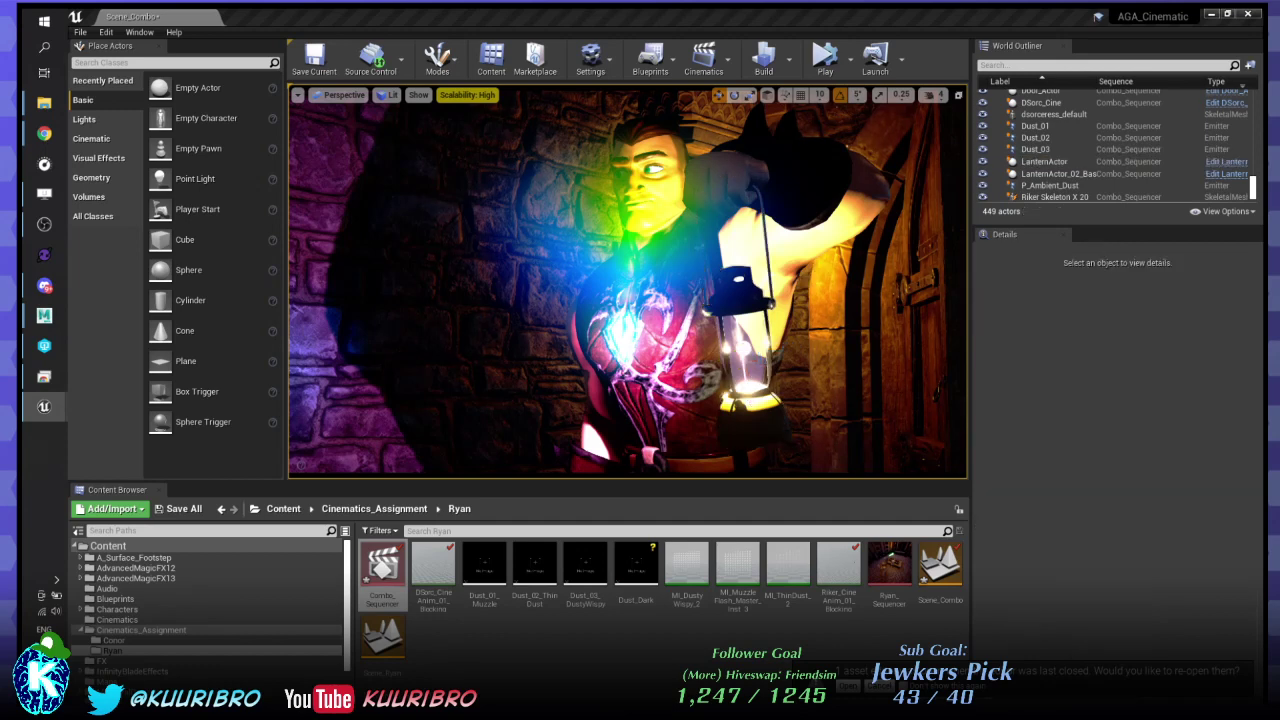
# - Select Door_Actor and swing the view toward the blue-lit wall for a wider shot
pyautogui.click(915, 290)
pyautogui.moveTo(915, 290); pyautogui.dragTo(560, 280, button='right')
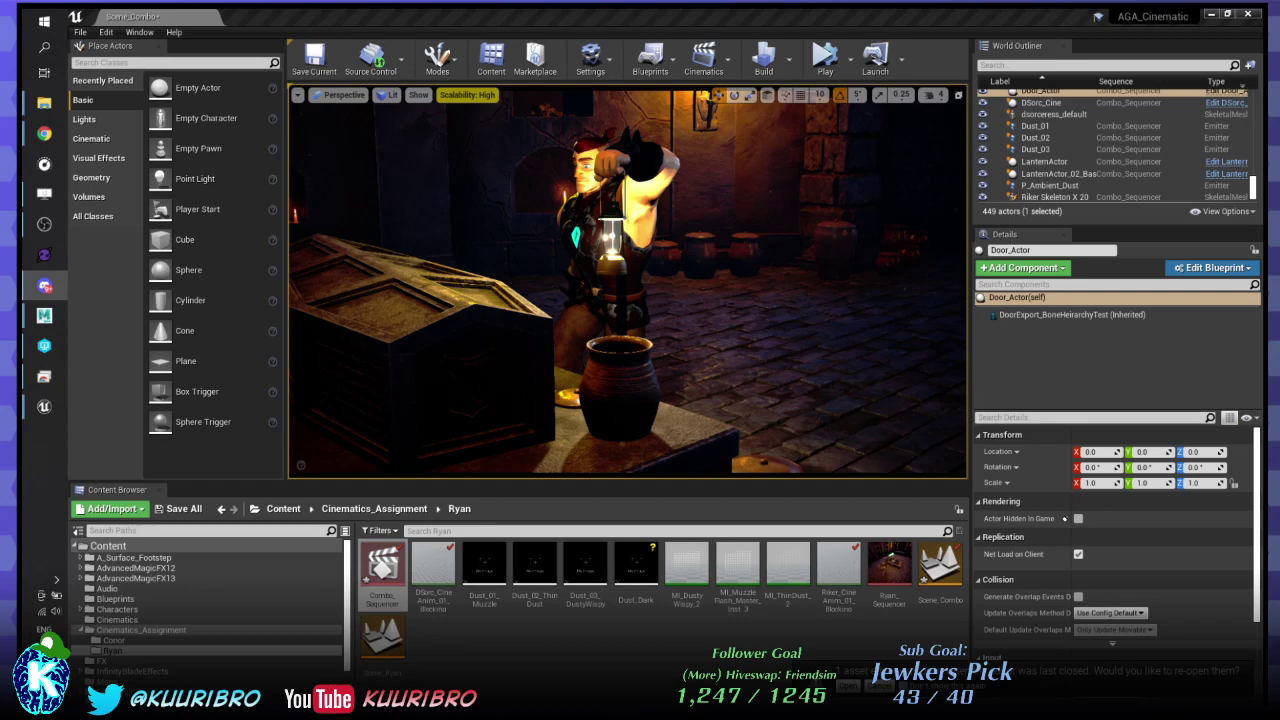
# - Switch back to the Unreal Engine level editor
pyautogui.hotkey('alt', 'Tab')
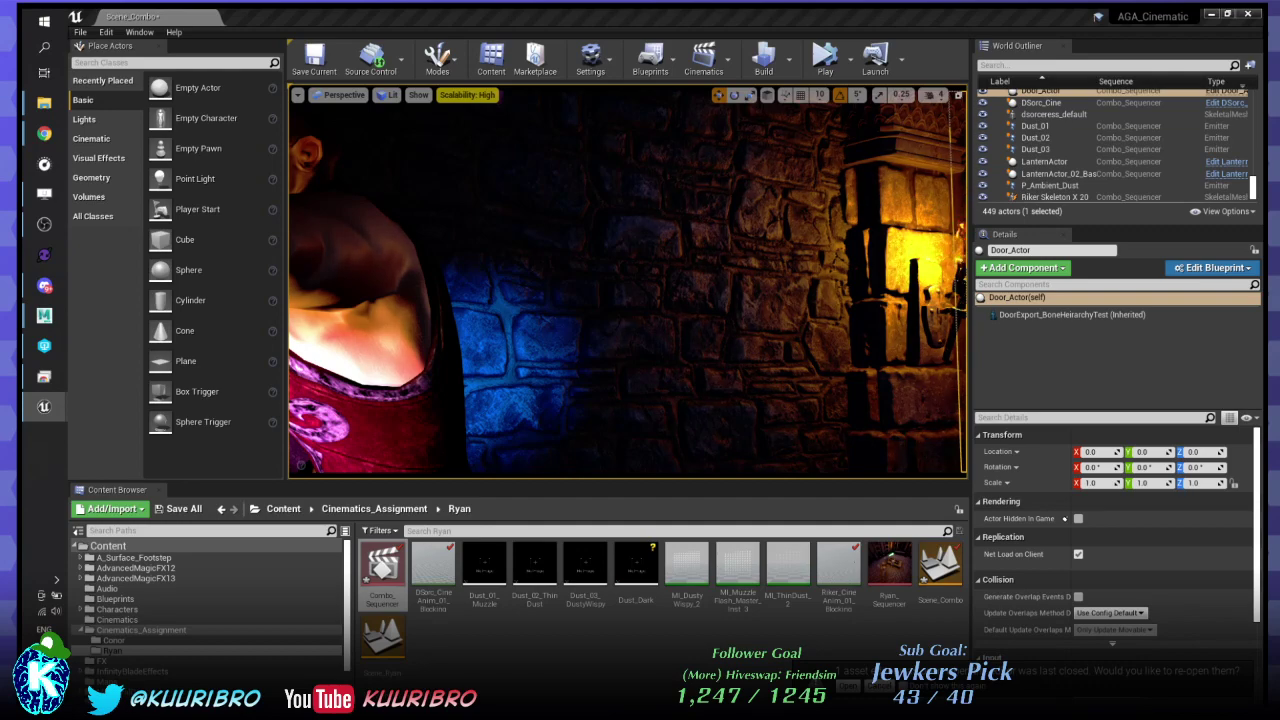
# - Delete the middle Intensity key so the lantern fades from 3000 to 0, then scrub to verify
pyautogui.moveTo(1262, 190); pyautogui.dragTo(536, 200)
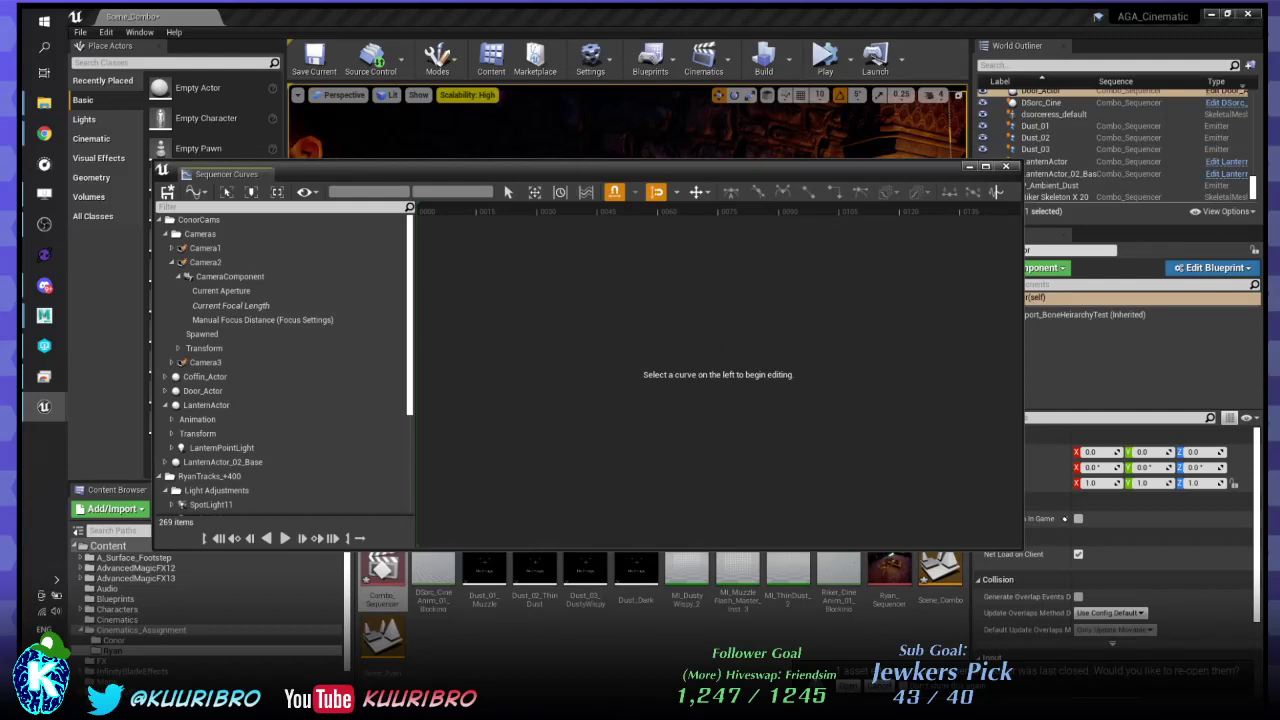
pyautogui.click(578, 311)
pyautogui.press('Delete')
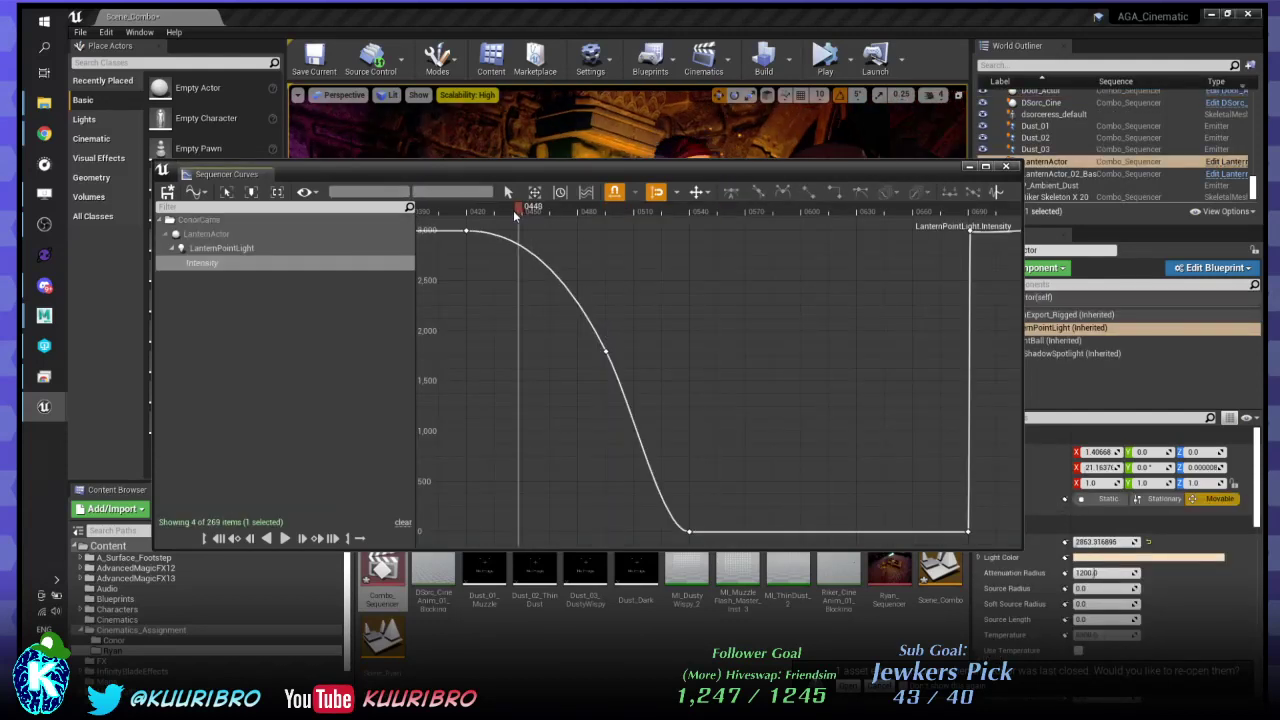
pyautogui.moveTo(607, 220); pyautogui.dragTo(680, 228)
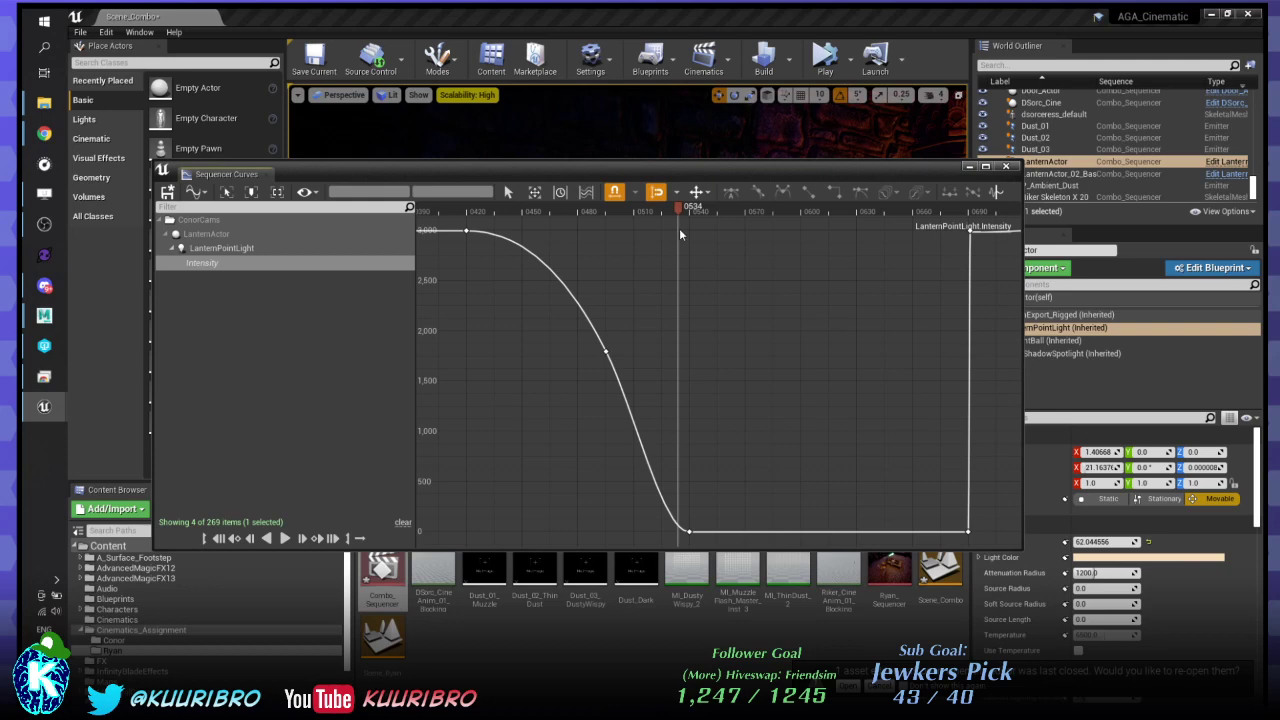
pyautogui.moveTo(678, 228); pyautogui.dragTo(647, 236)
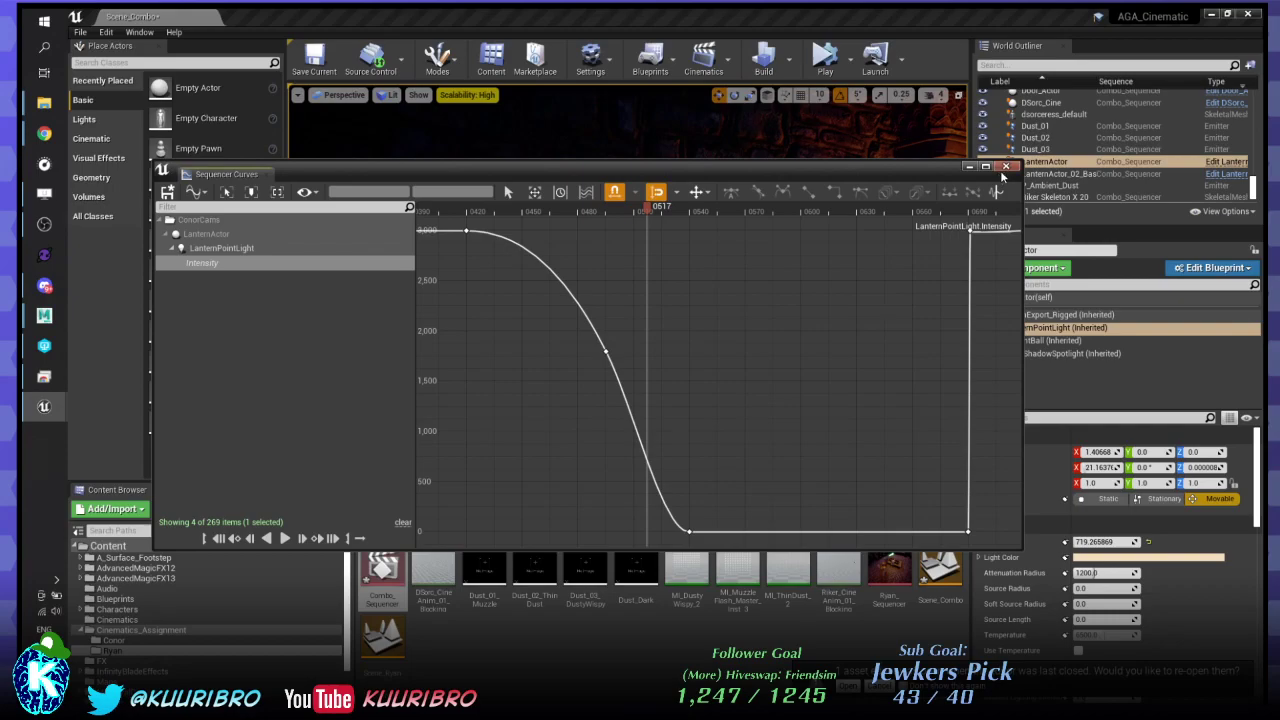
# - Close the LanternPointLight intensity curve editor to return to the level viewport
pyautogui.click(1002, 169)
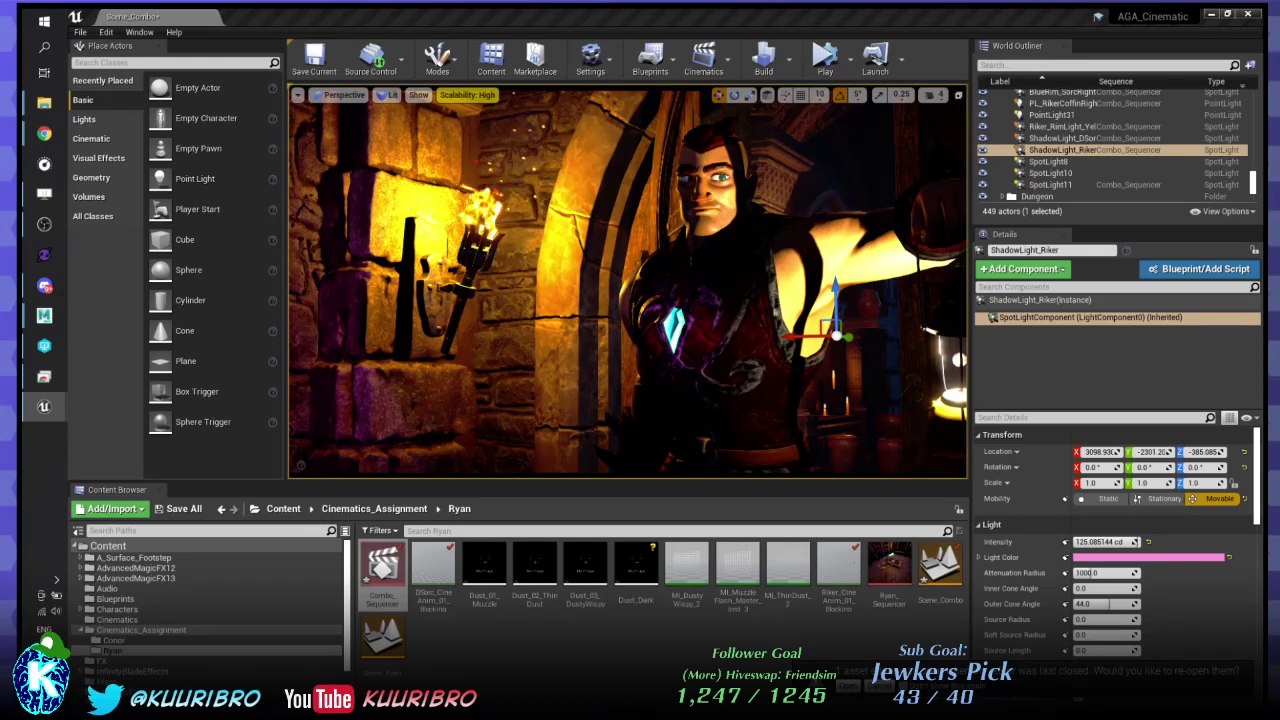
# - Set the pink ShadowLight_Riker spotlight's intensity to 0, then select ShadowLight_DSorc
pyautogui.press('Escape')
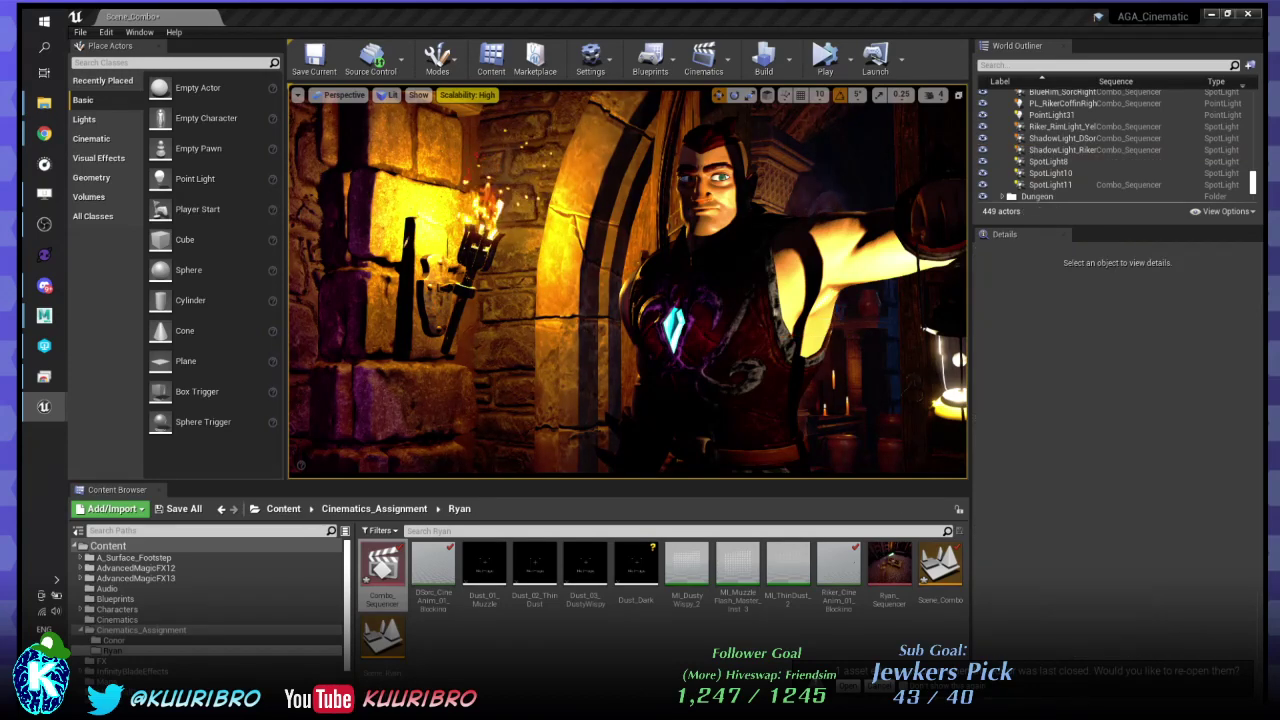
pyautogui.moveTo(628, 281); pyautogui.dragTo(472, 285, button='right')
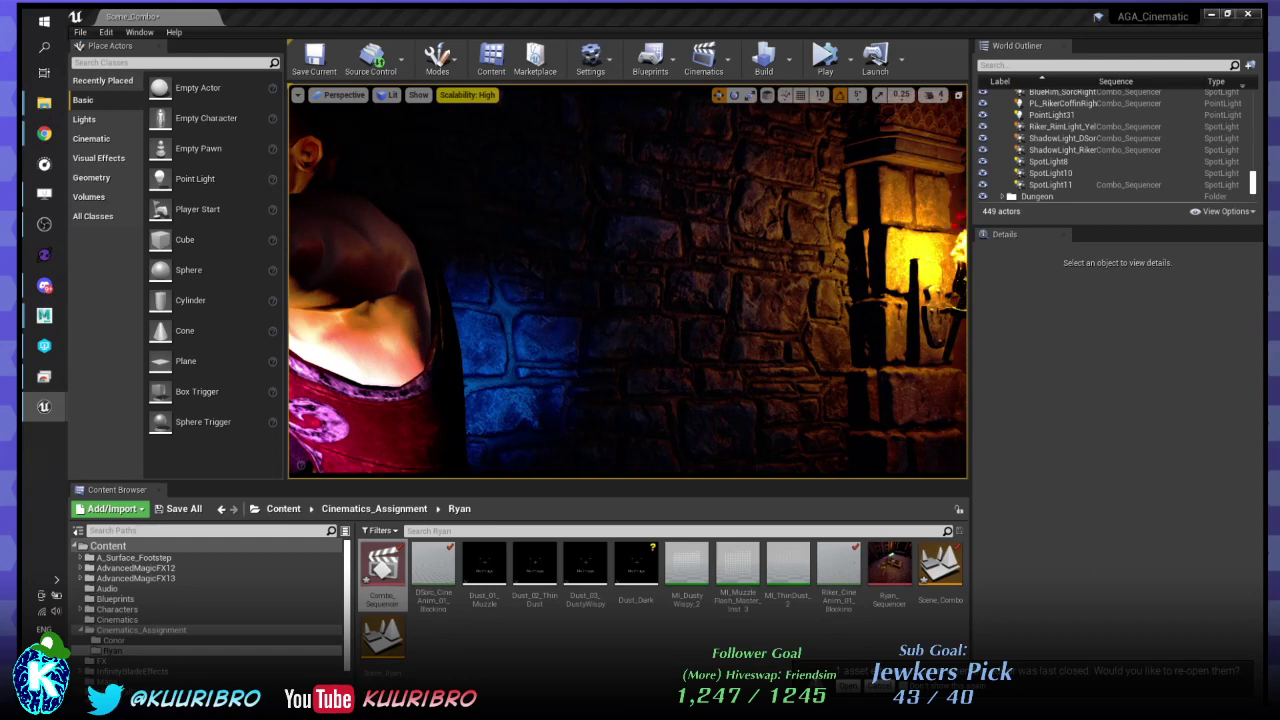
pyautogui.click(1062, 149)
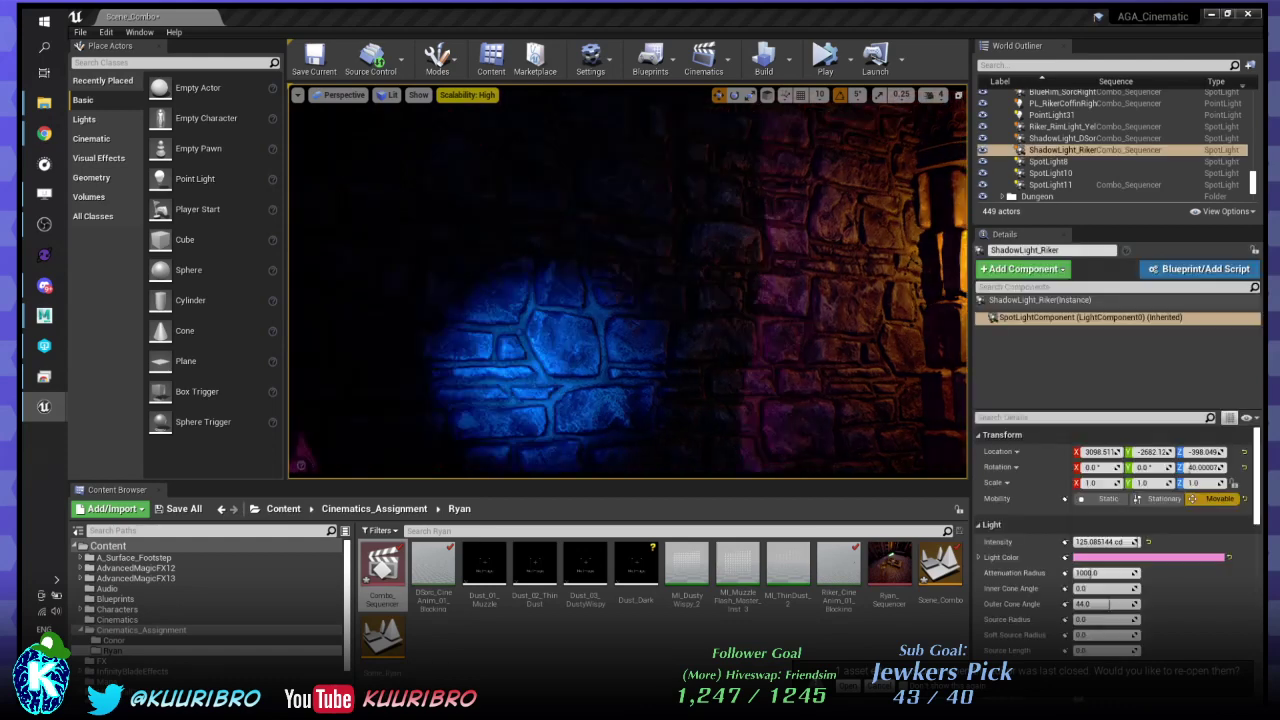
pyautogui.write('0')
pyautogui.press('Return')
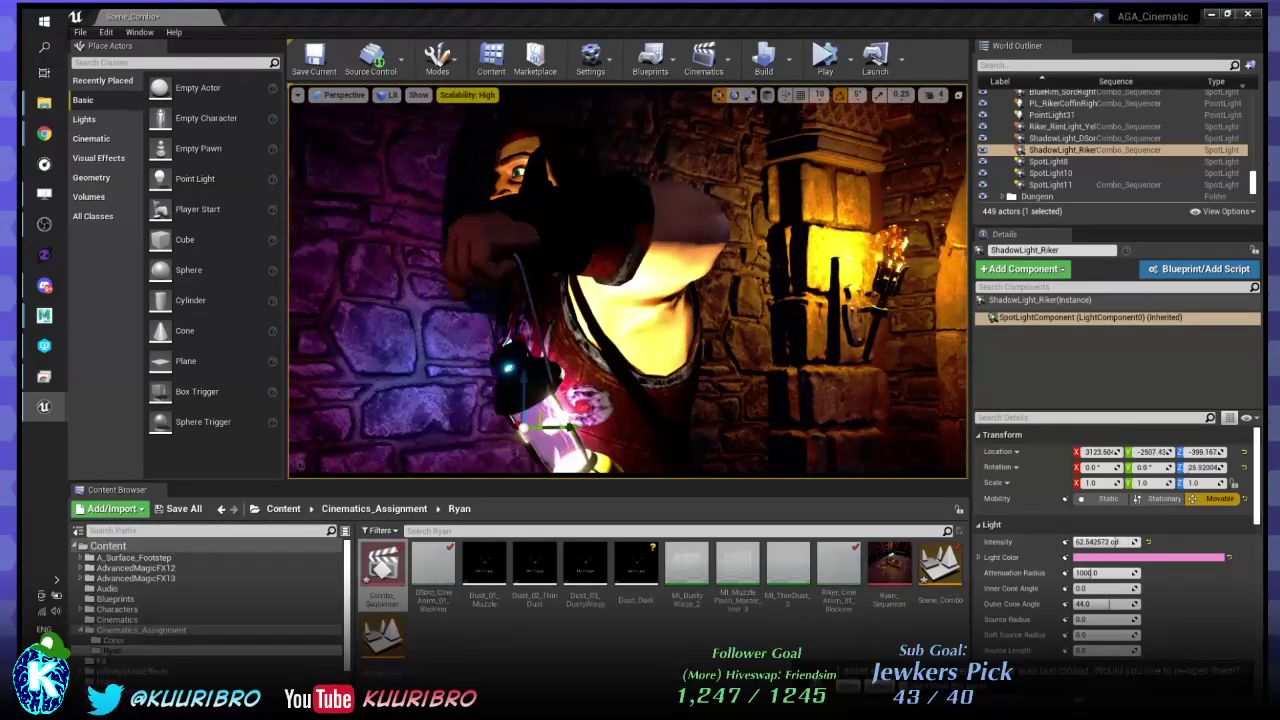
pyautogui.click(1062, 138)
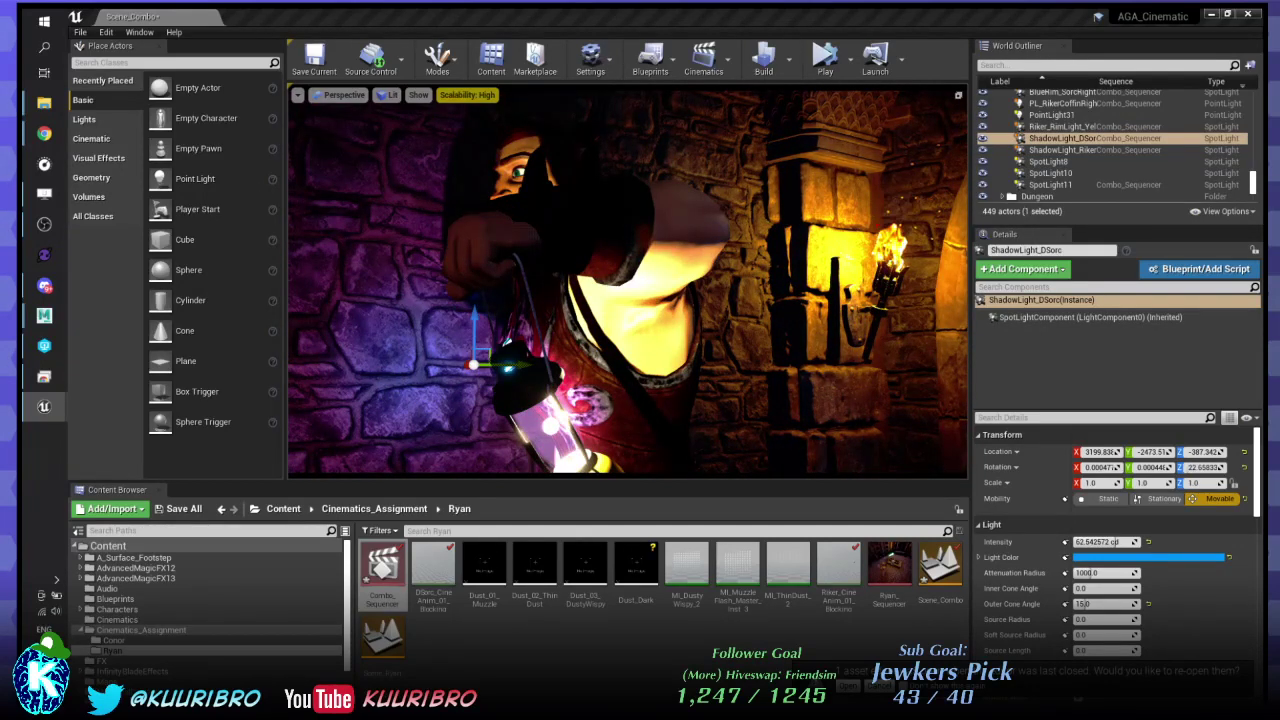
# - Nudge the blue ShadowLight_DSorc spotlight slightly right, then orbit around the warrior to check lighting
pyautogui.moveTo(473, 364); pyautogui.dragTo(510, 366)
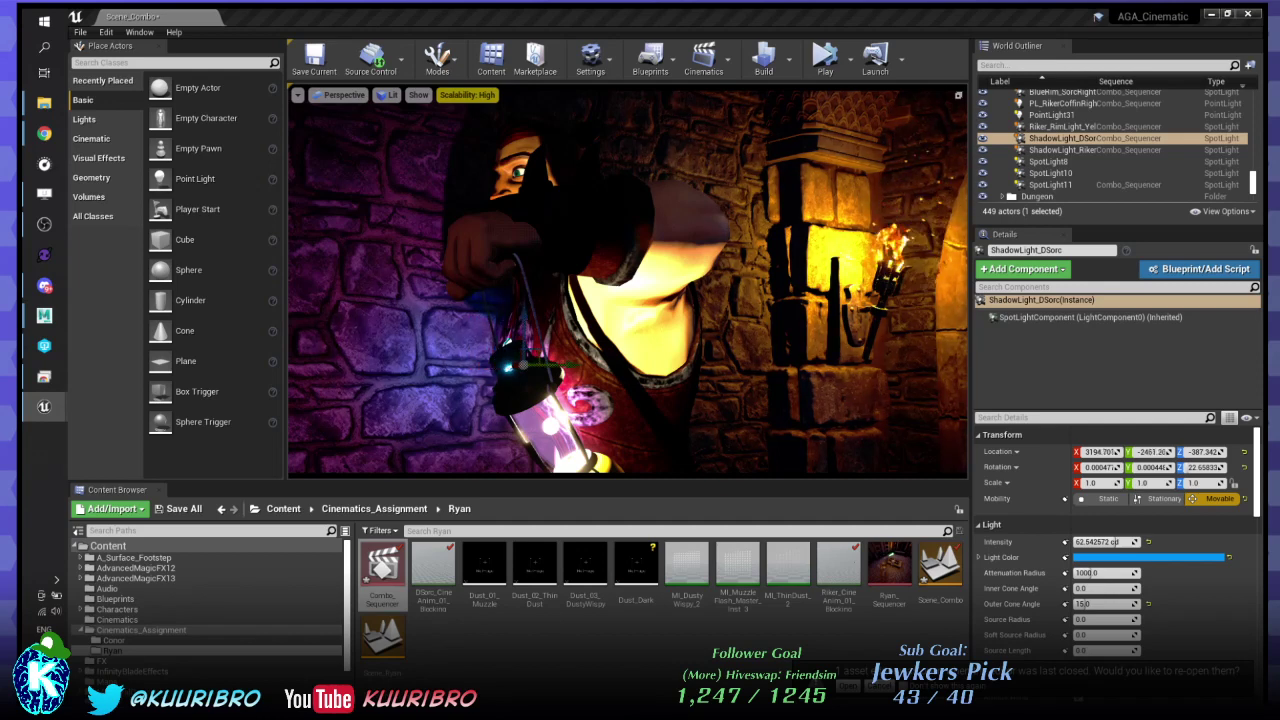
pyautogui.moveTo(518, 365); pyautogui.dragTo(526, 363)
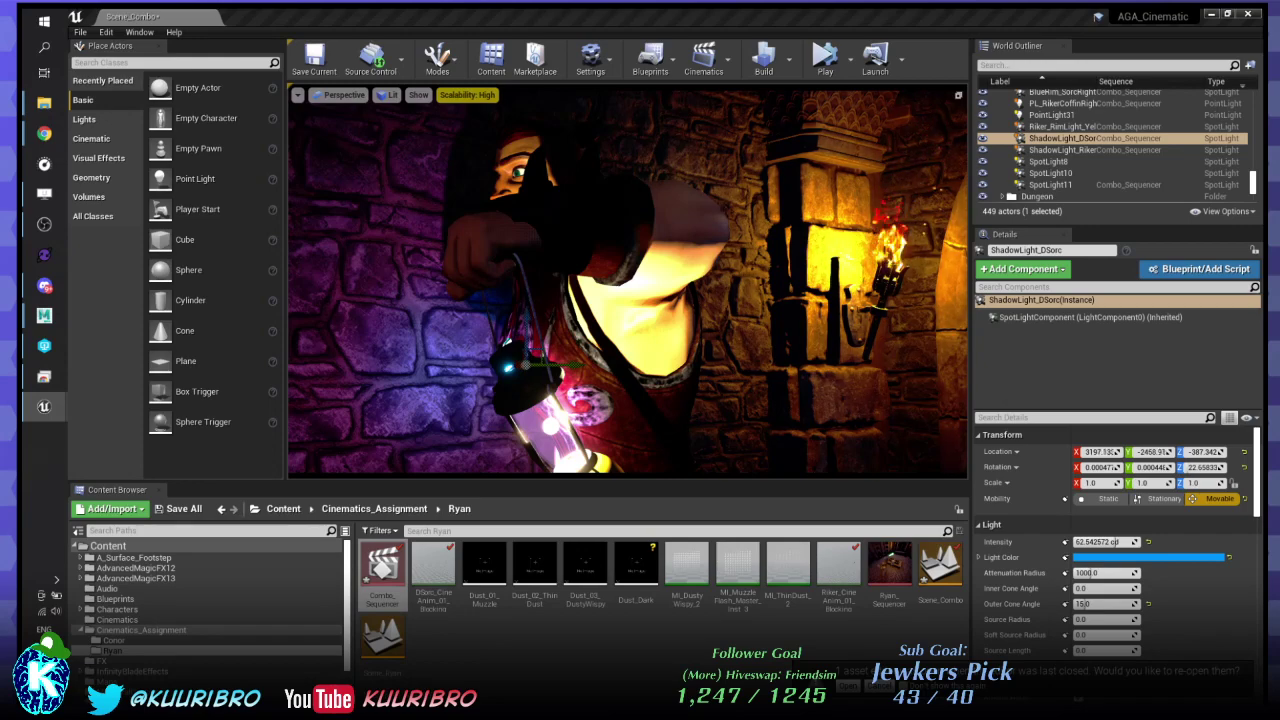
pyautogui.moveTo(520, 363); pyautogui.dragTo(529, 363)
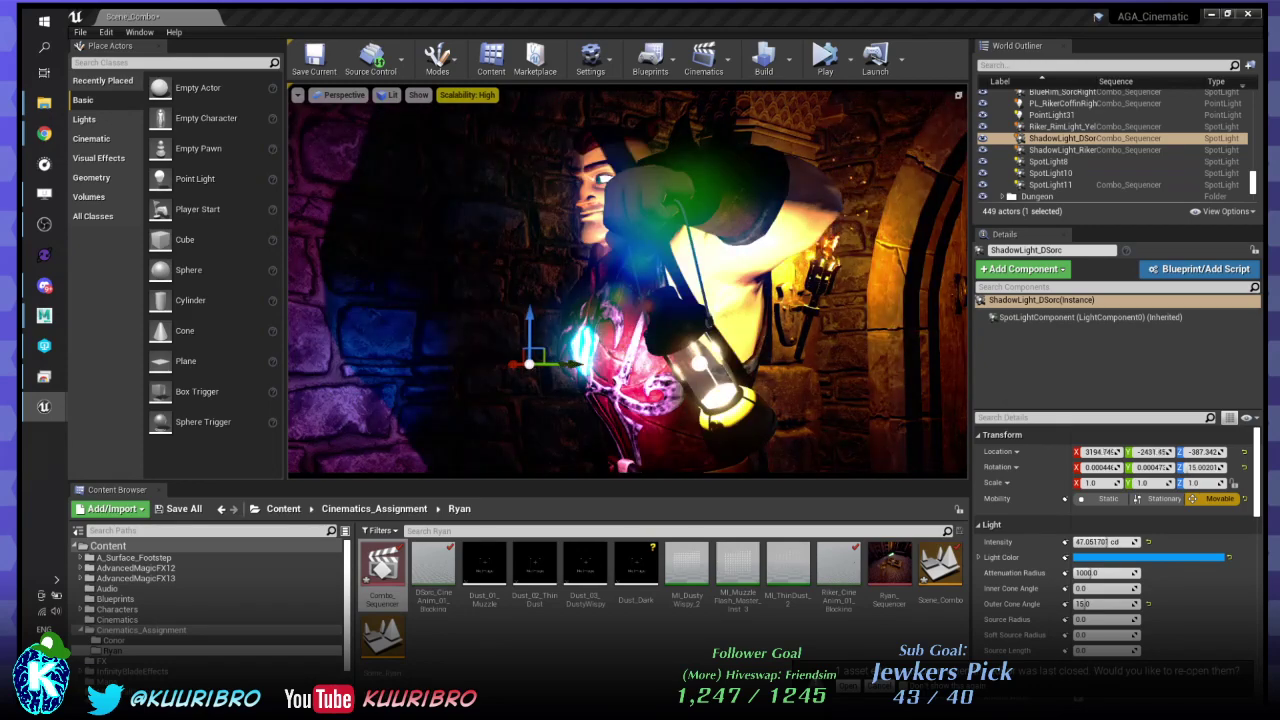
pyautogui.press('Escape')
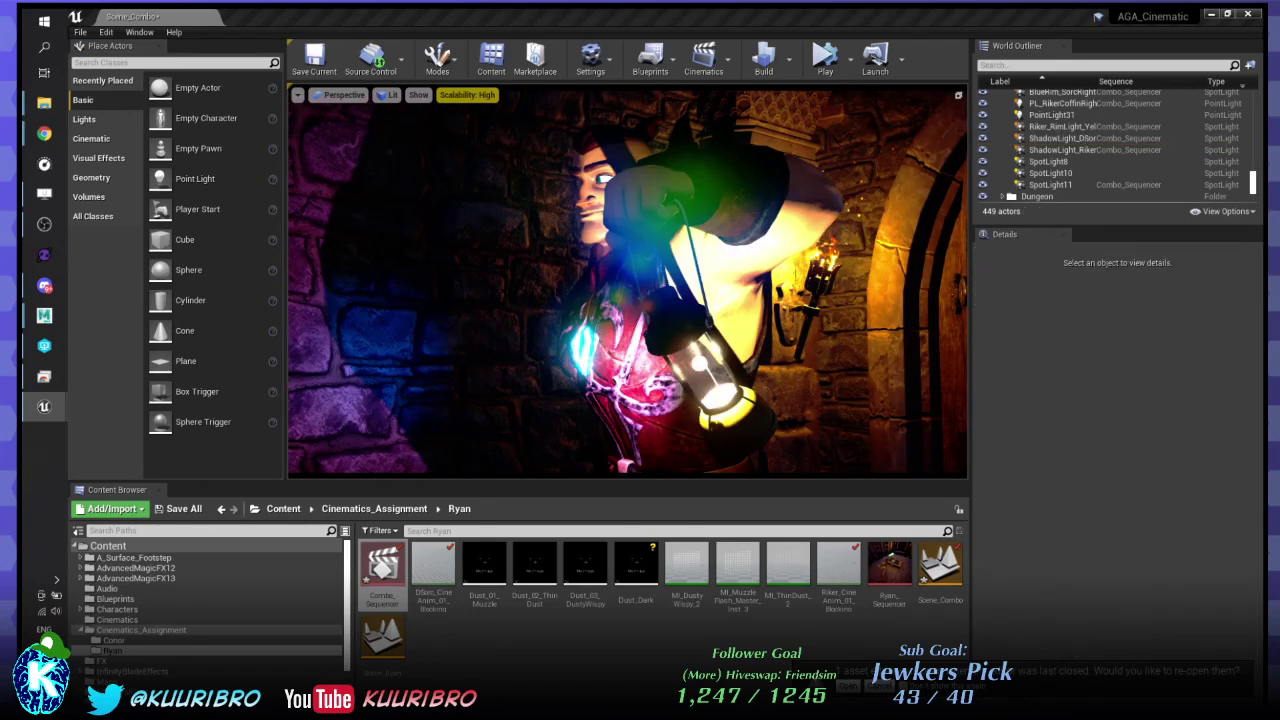
pyautogui.keyDown('alt'); pyautogui.moveTo(628, 282); pyautogui.dragTo(325, 282); pyautogui.keyUp('alt')
# - Set ShadowLight_DSorc's outer cone angle to 30, then 45, and play the cinematic
pyautogui.click(1062, 138)
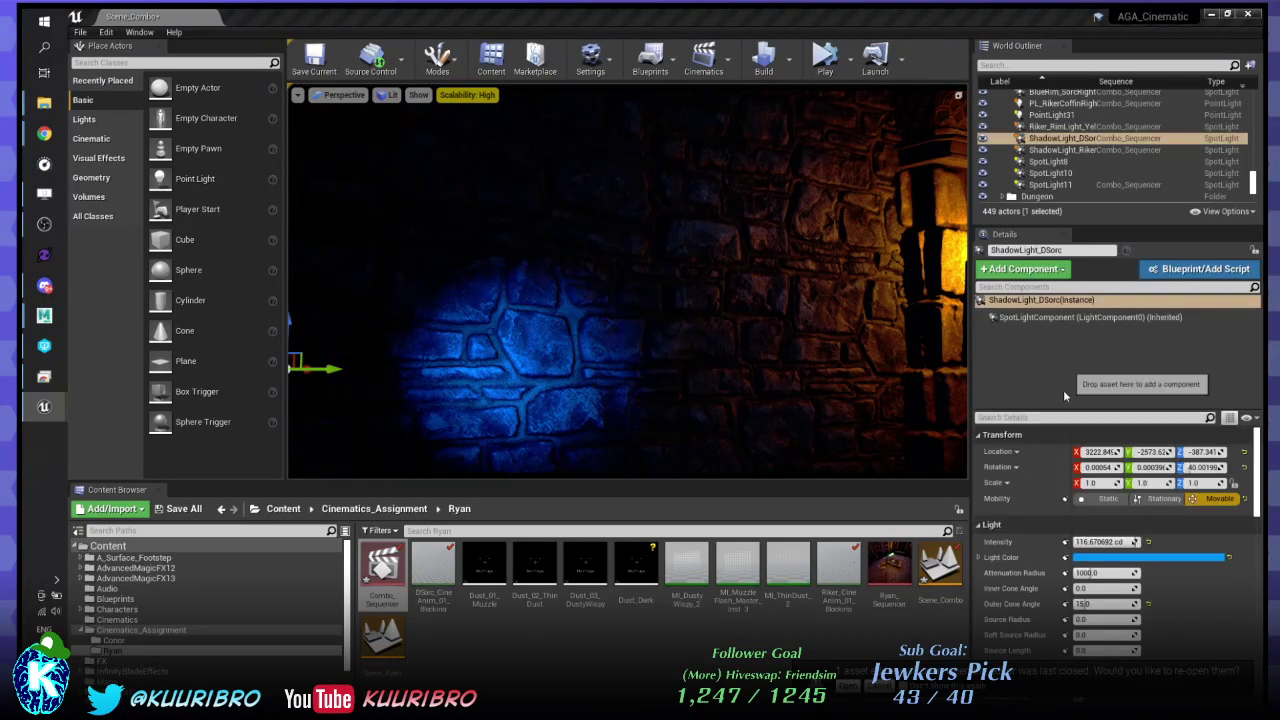
pyautogui.click(1097, 604)
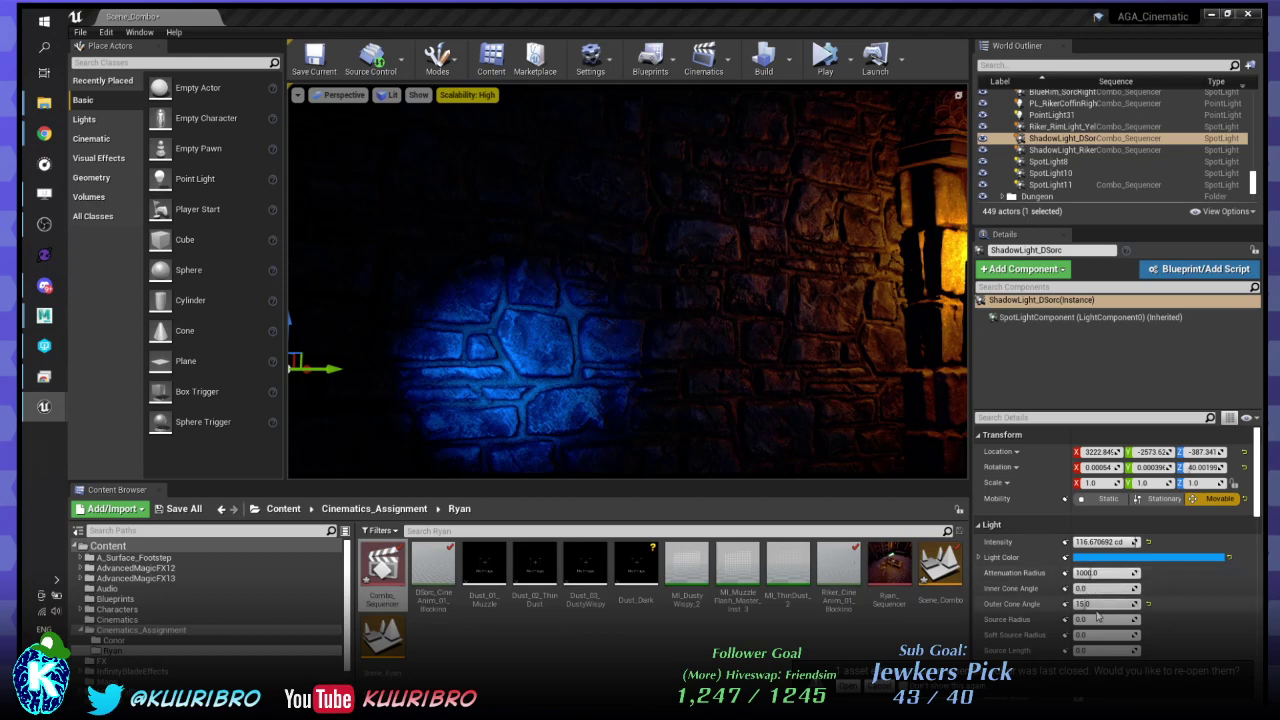
pyautogui.write('30')
pyautogui.press('Return')
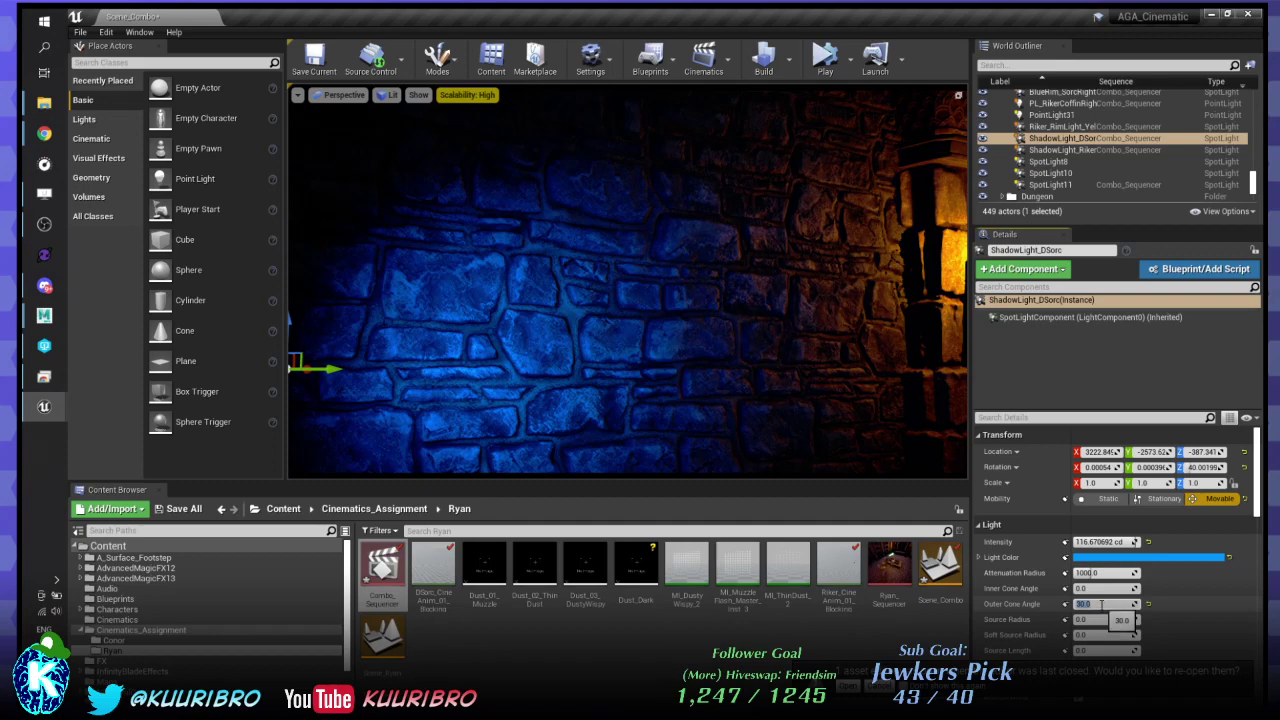
pyautogui.write('20')
pyautogui.moveTo(1100, 605); pyautogui.dragTo(1072, 604)
pyautogui.write('45')
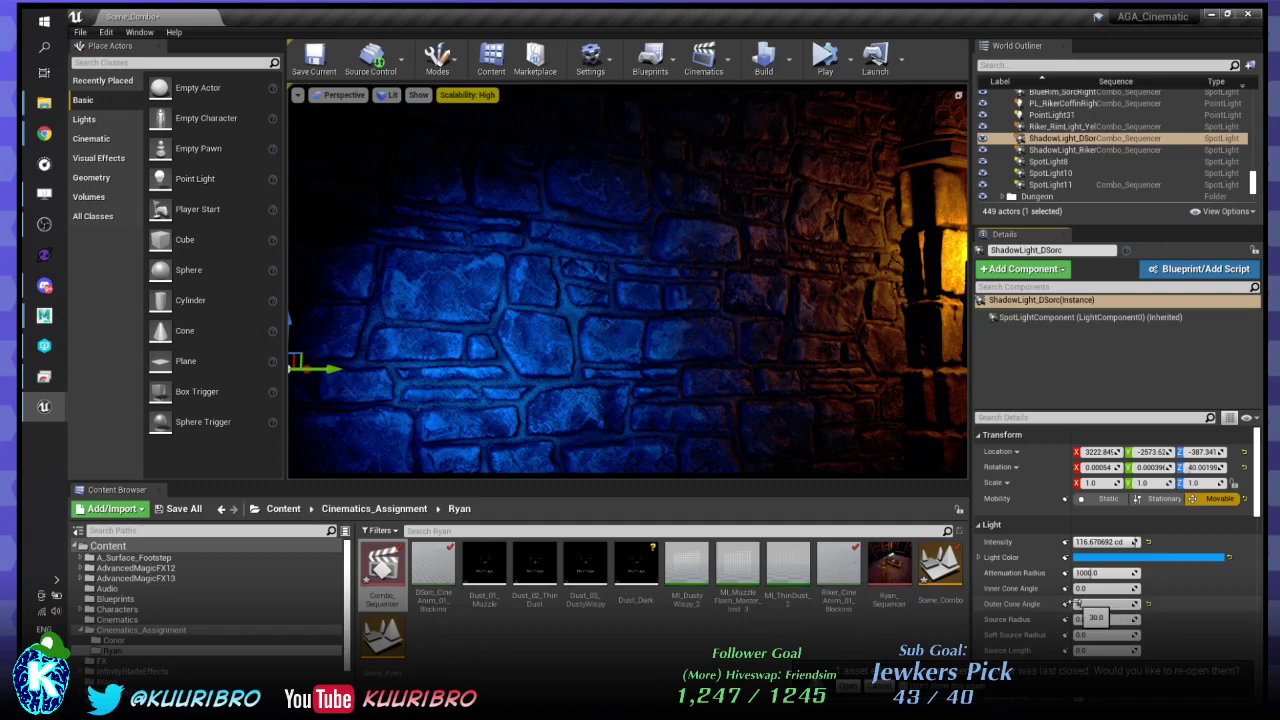
pyautogui.press('Return')
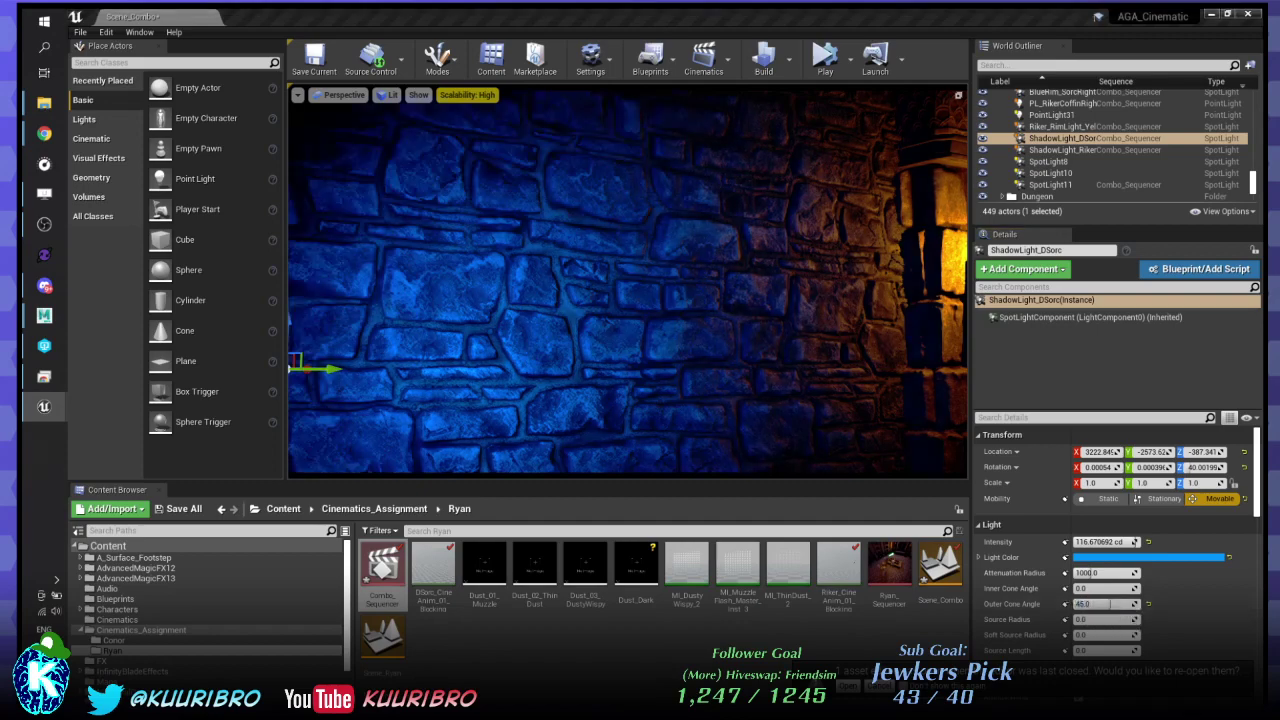
pyautogui.press('space')
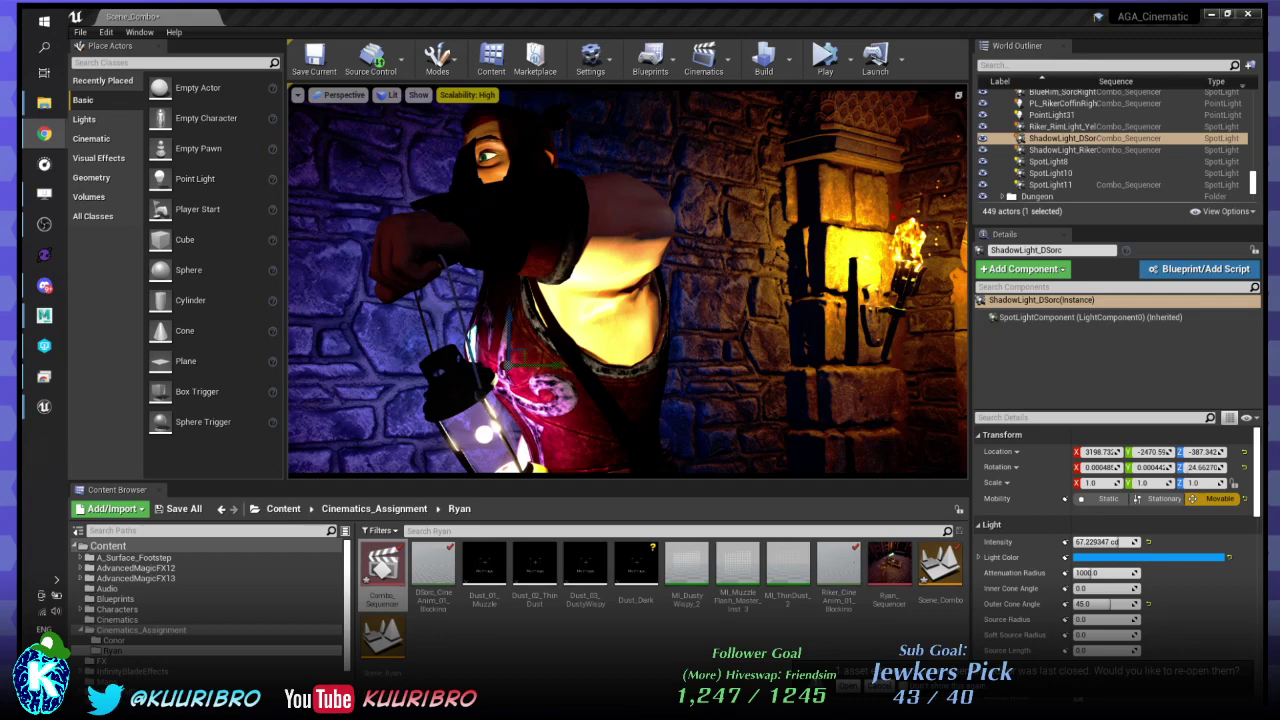
pyautogui.hotkey('alt', 'Tab')
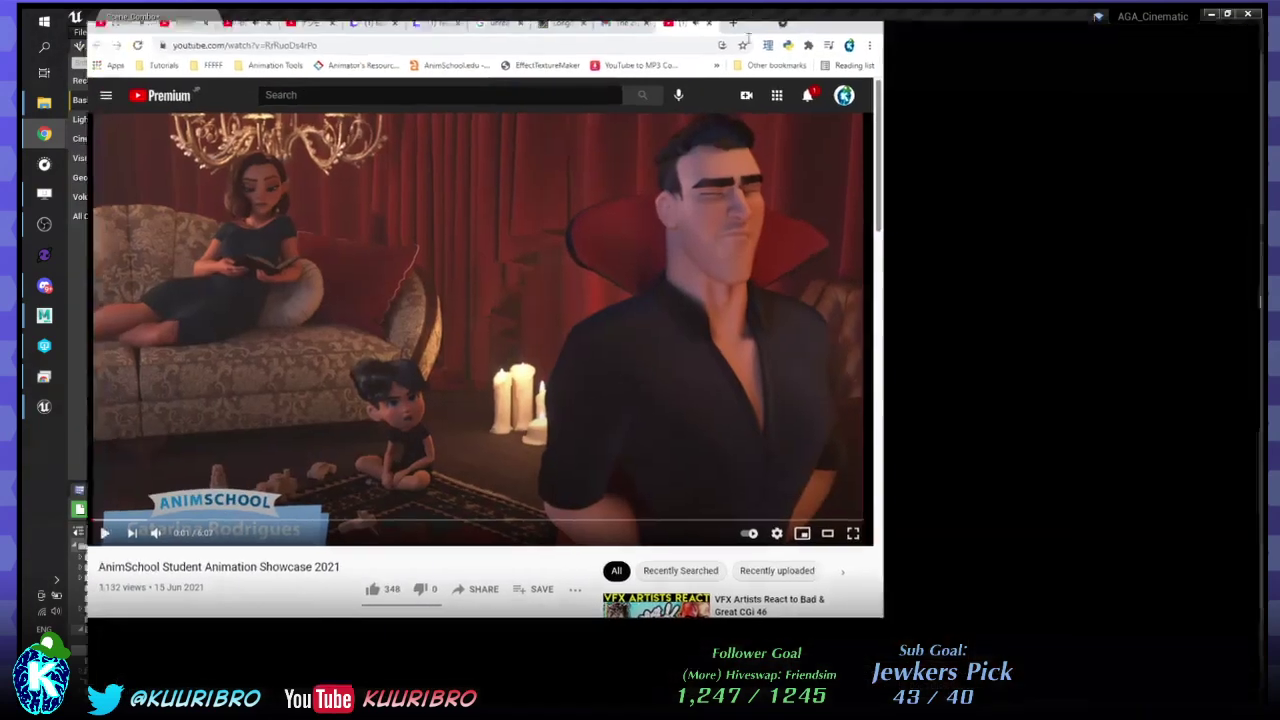
pyautogui.click(777, 328)
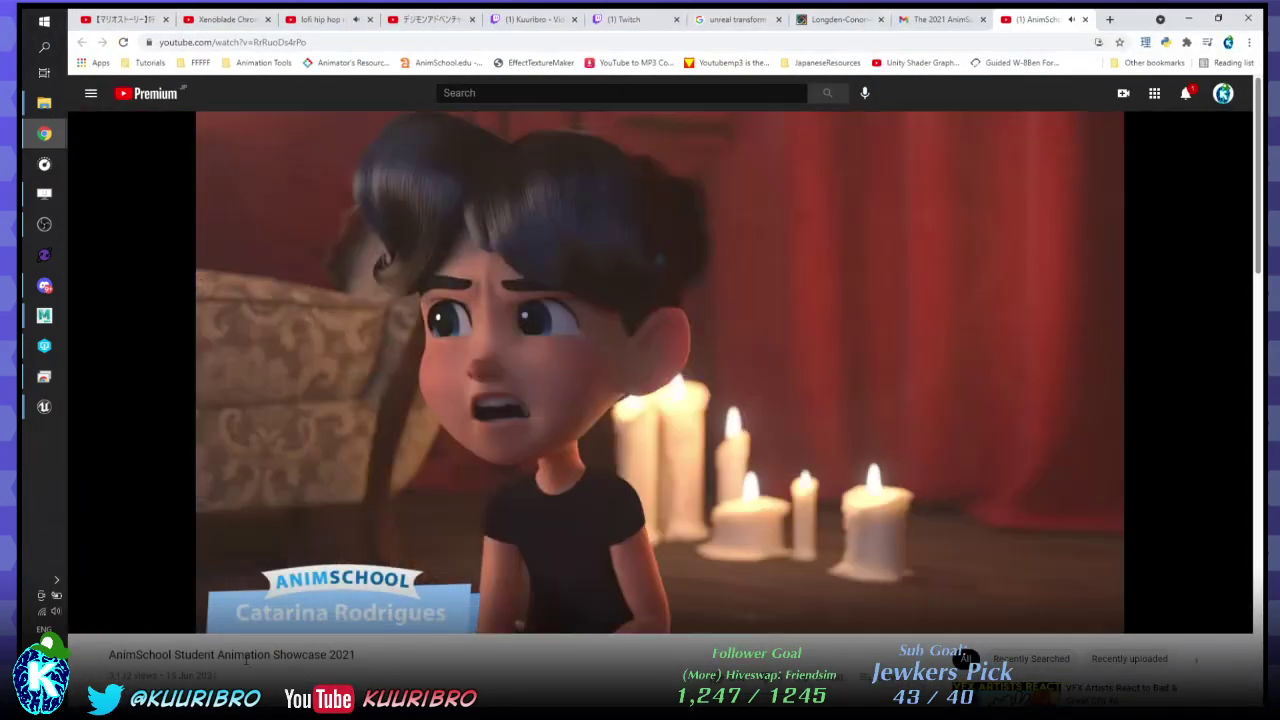
pyautogui.press('Up')
pyautogui.press('Up')
pyautogui.press('Up')
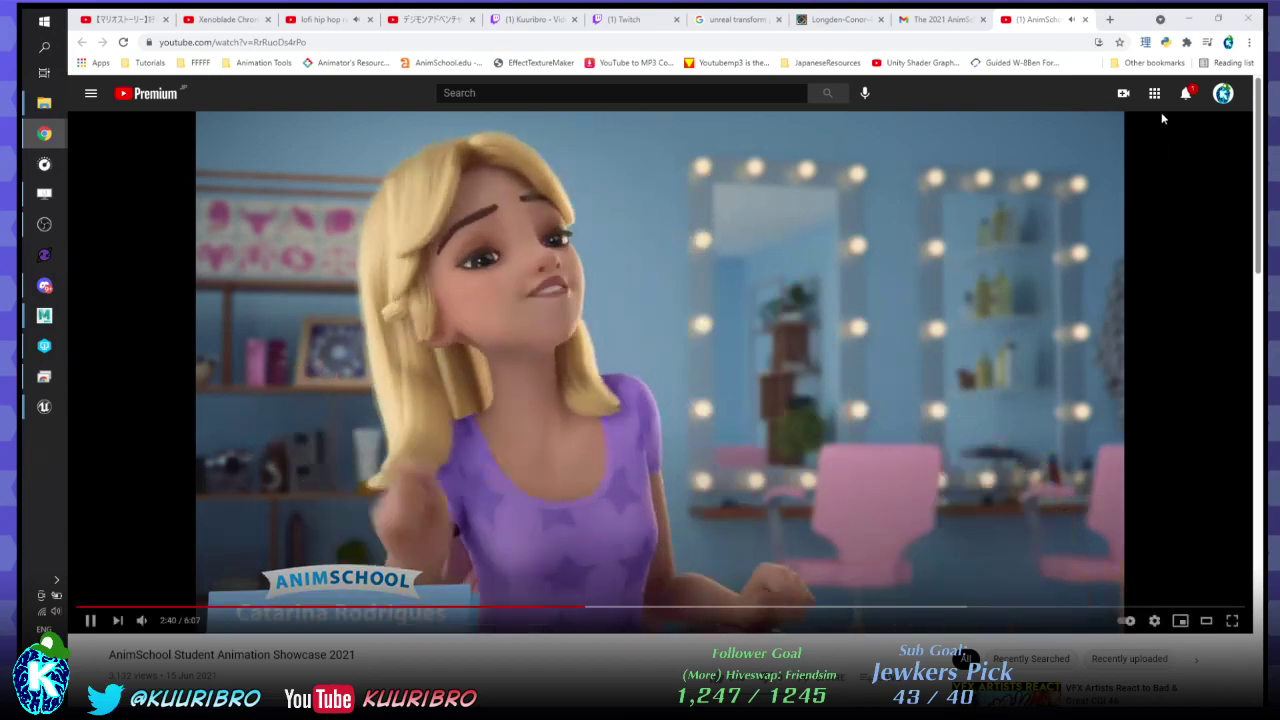
pyautogui.click(1186, 102)
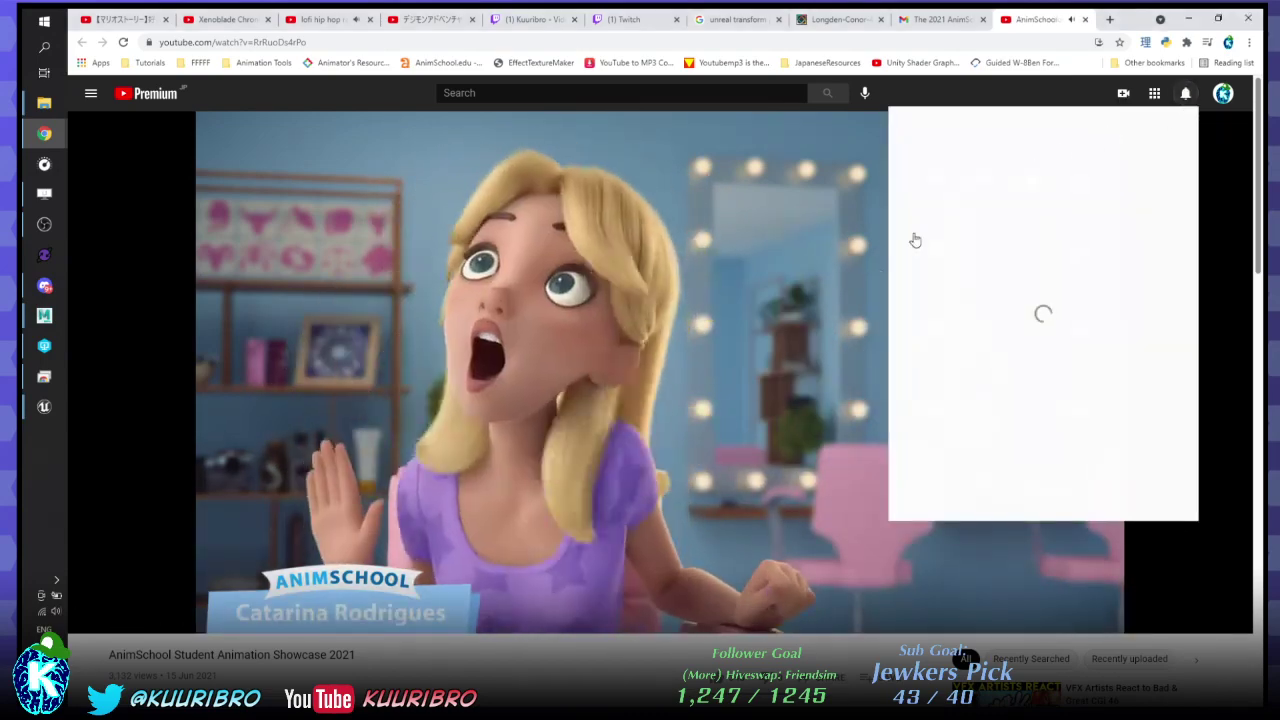
pyautogui.click(717, 420)
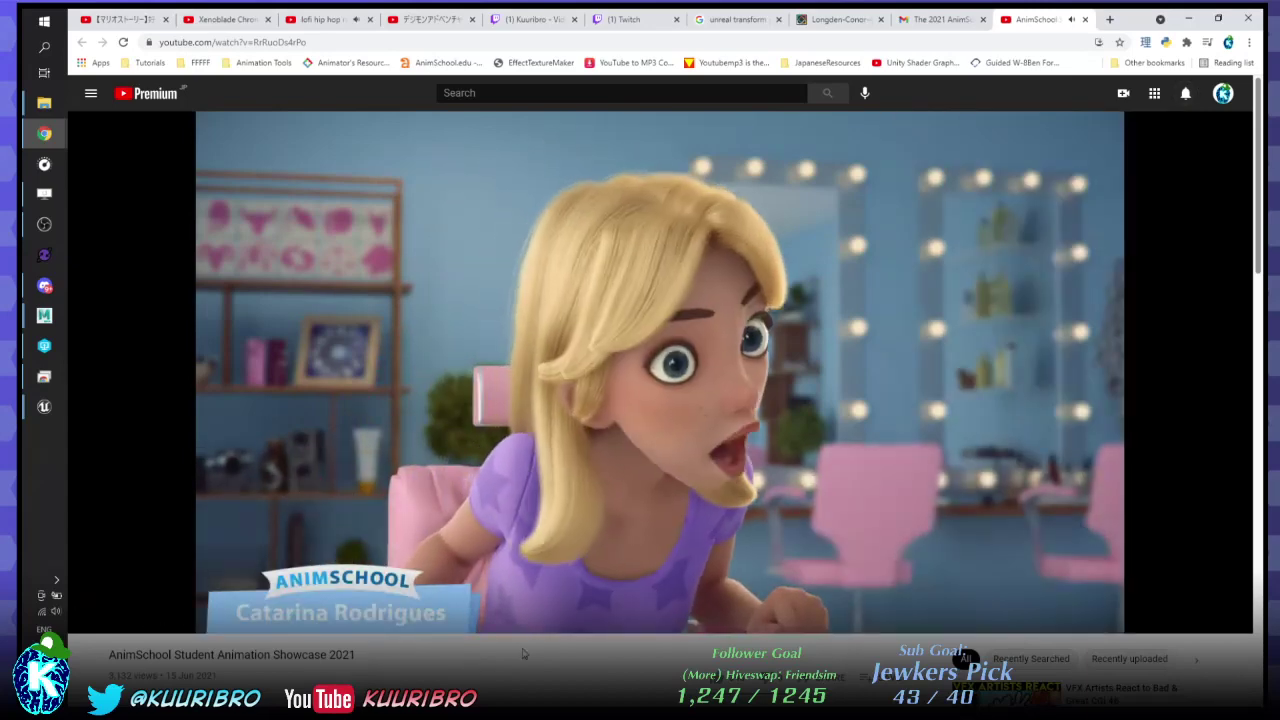
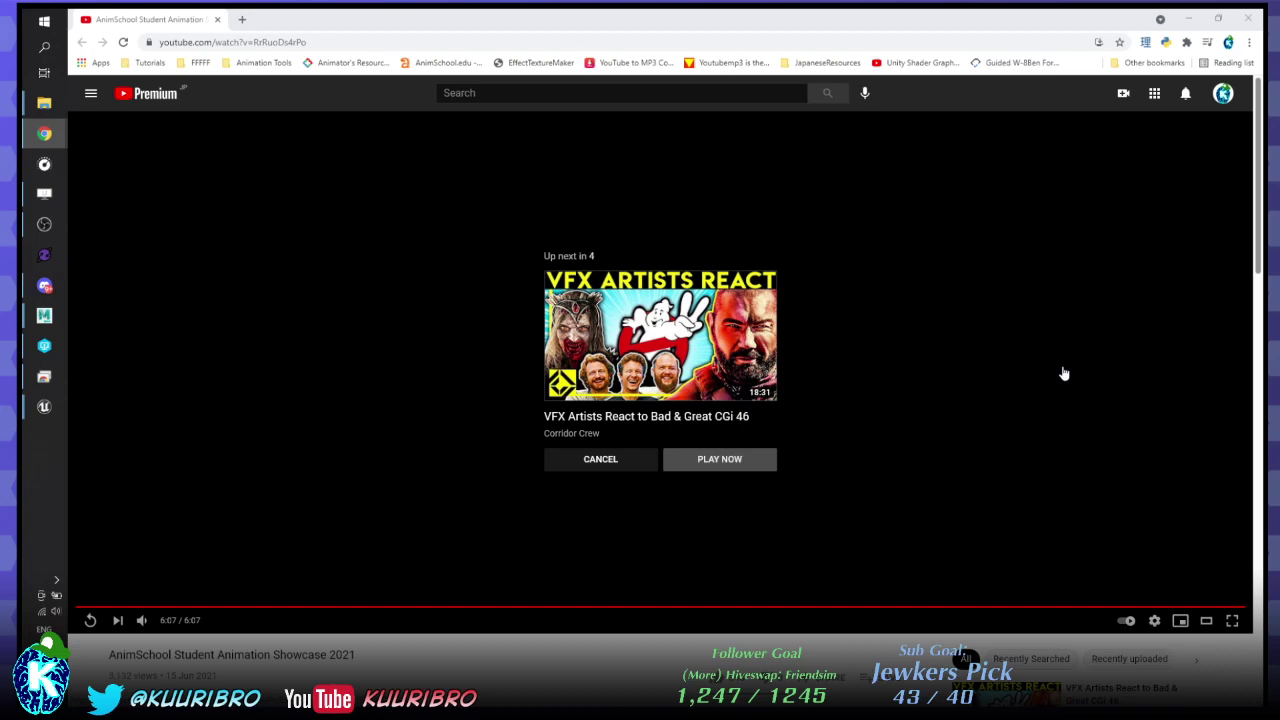
# - Restore Chrome, close the YouTube showcase window and minimize the StackSkills browser to reveal Unreal
pyautogui.scroll(-3, 1049, 371)
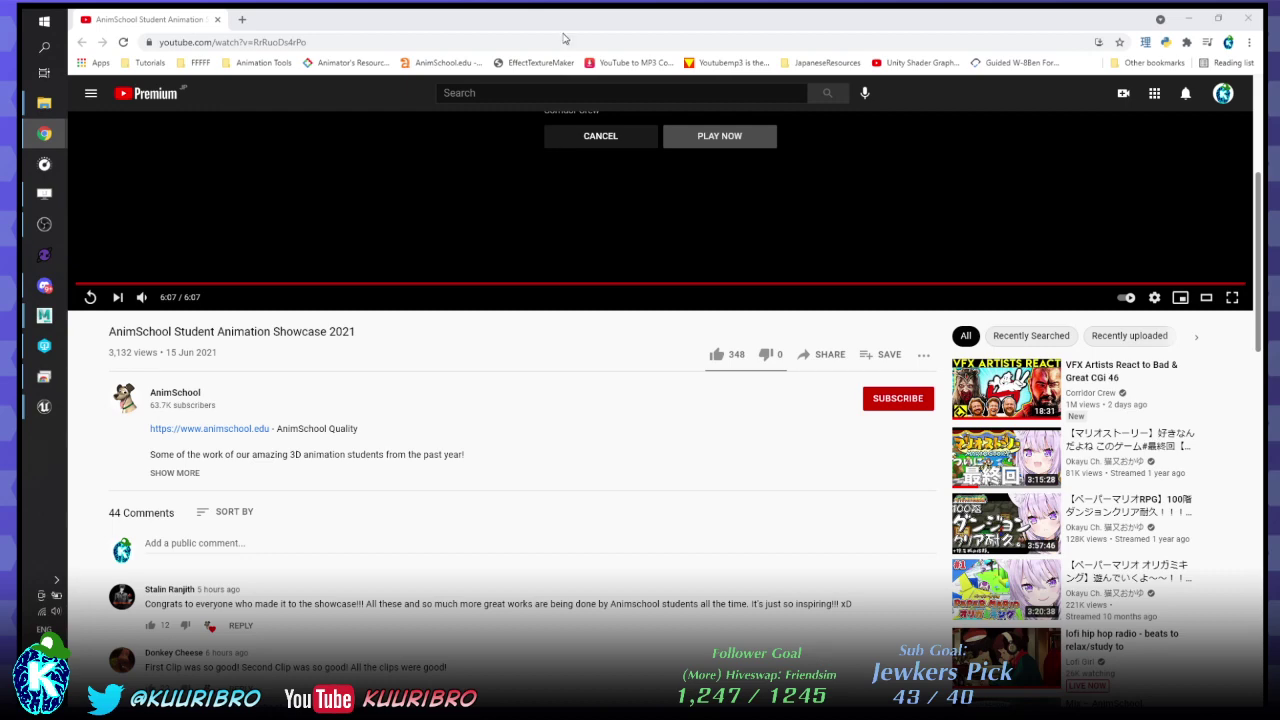
pyautogui.doubleClick(563, 38)
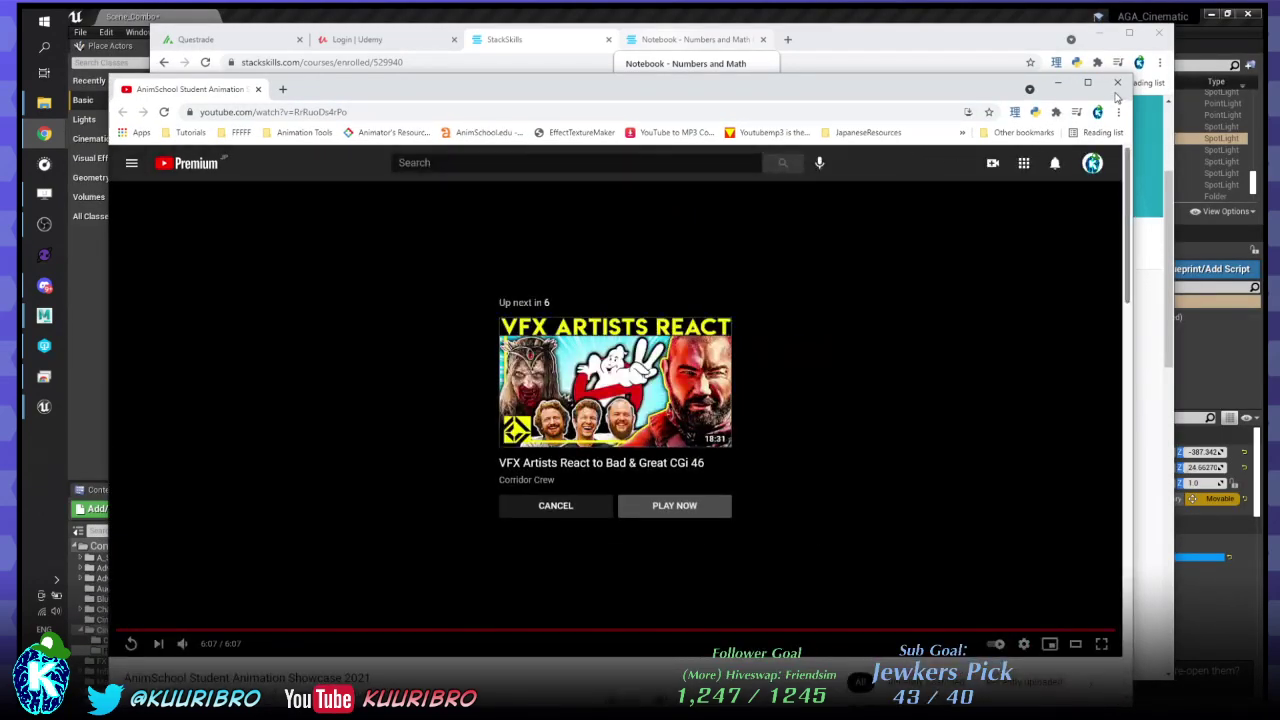
pyautogui.click(1117, 84)
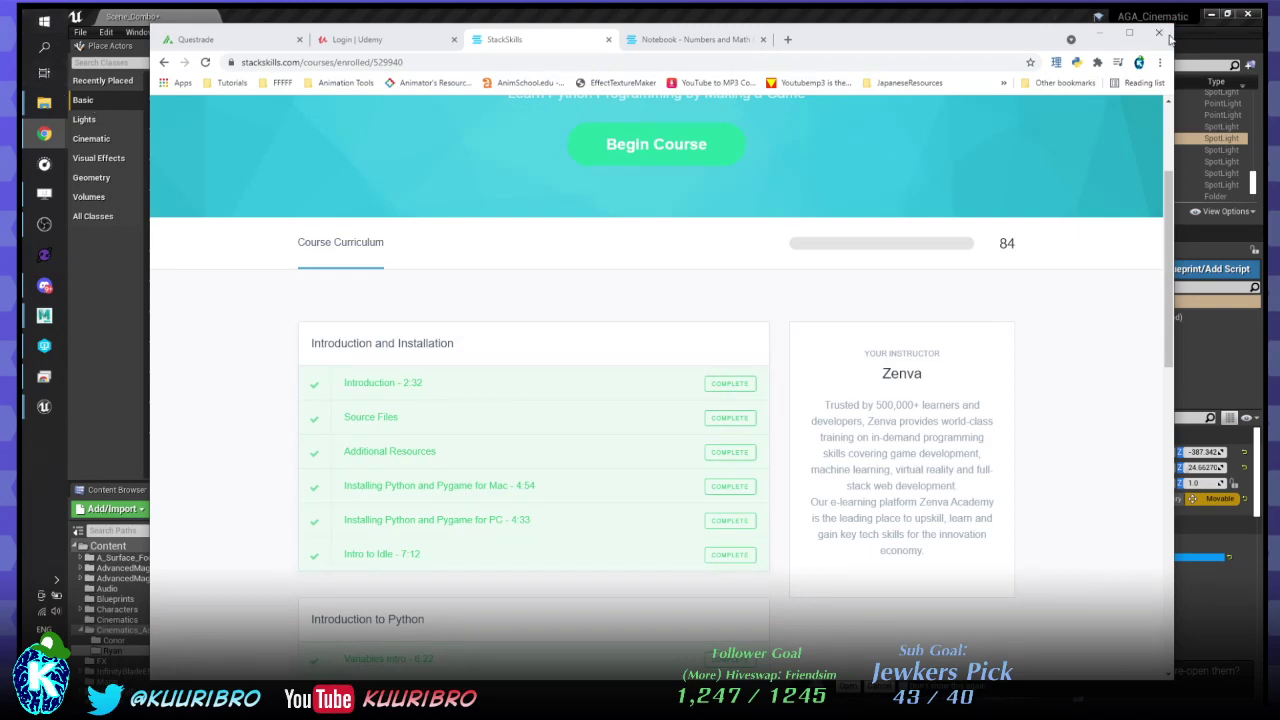
pyautogui.click(1099, 34)
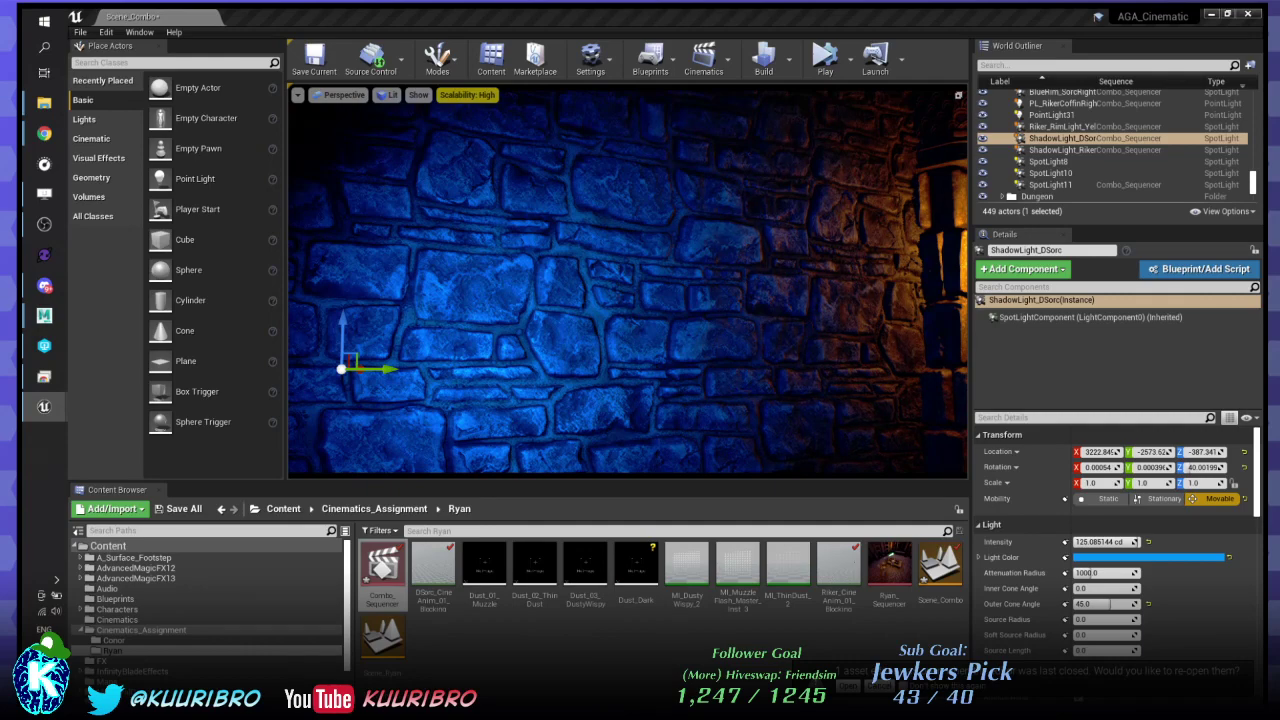
# - Select ShadowLight_DSorc's SpotLightComponent to show its 0-to-125 Intensity ramp in Sequencer Curves
pyautogui.click(1090, 317)
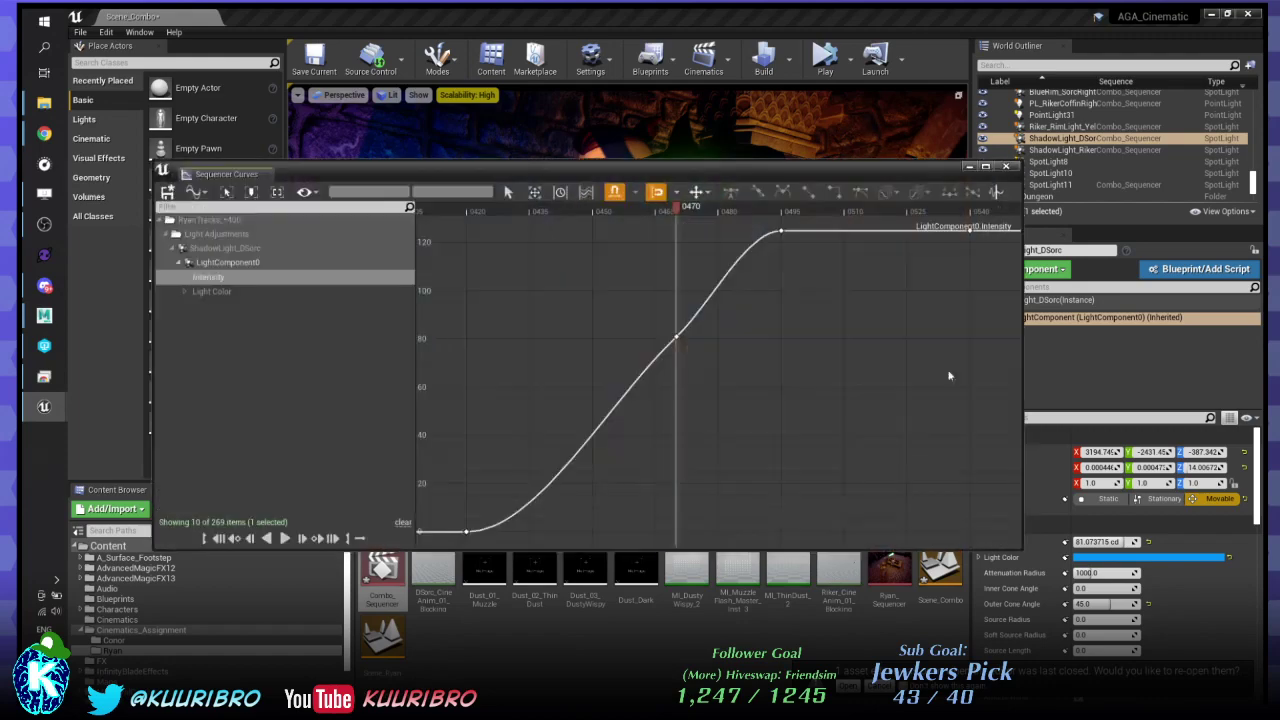
# - Drop the 0470 Intensity key to about 35, steepen its outgoing tangent, and close Sequencer Curves
pyautogui.click(676, 337)
pyautogui.moveTo(665, 167); pyautogui.dragTo(797, 394)
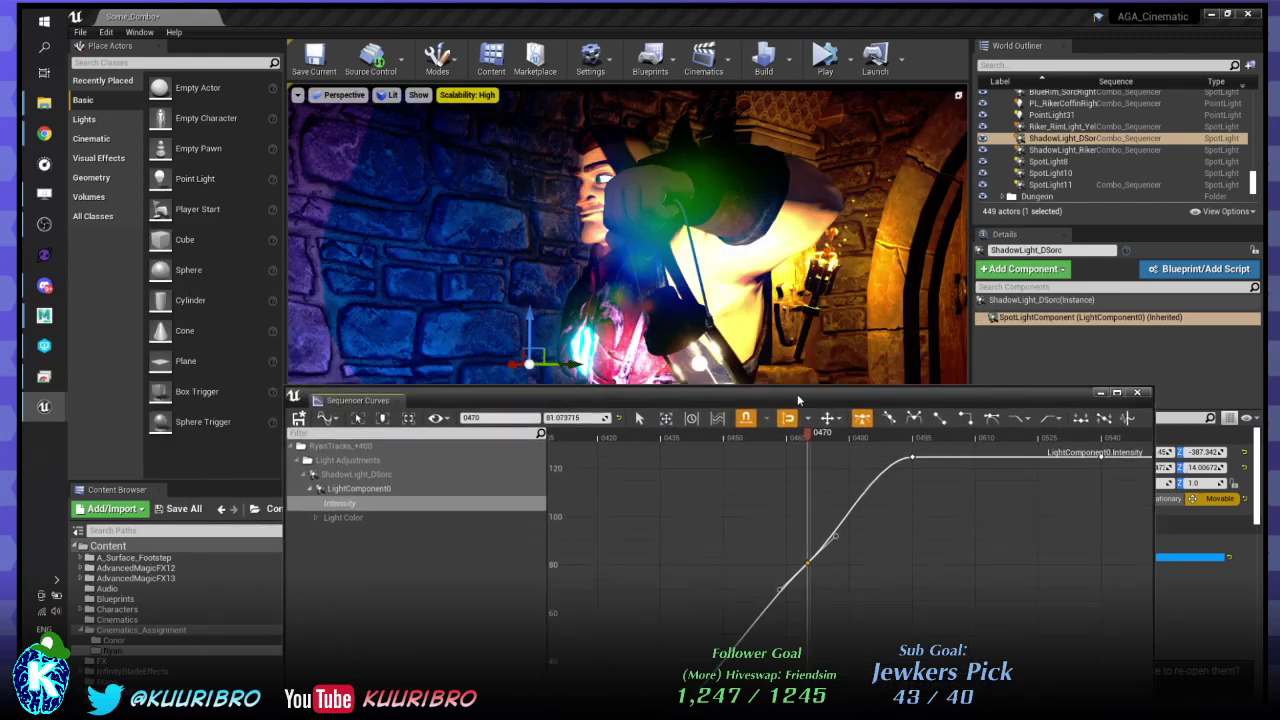
pyautogui.moveTo(806, 565); pyautogui.dragTo(808, 673)
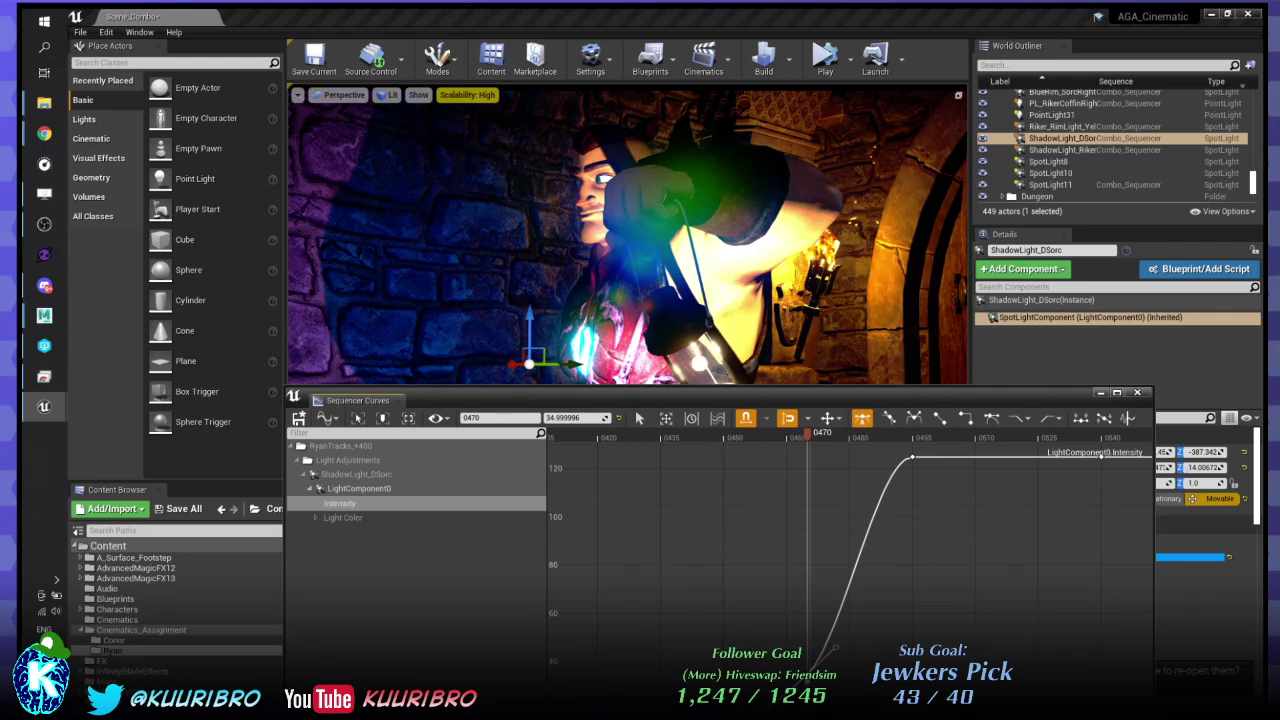
pyautogui.moveTo(808, 395); pyautogui.dragTo(784, 291)
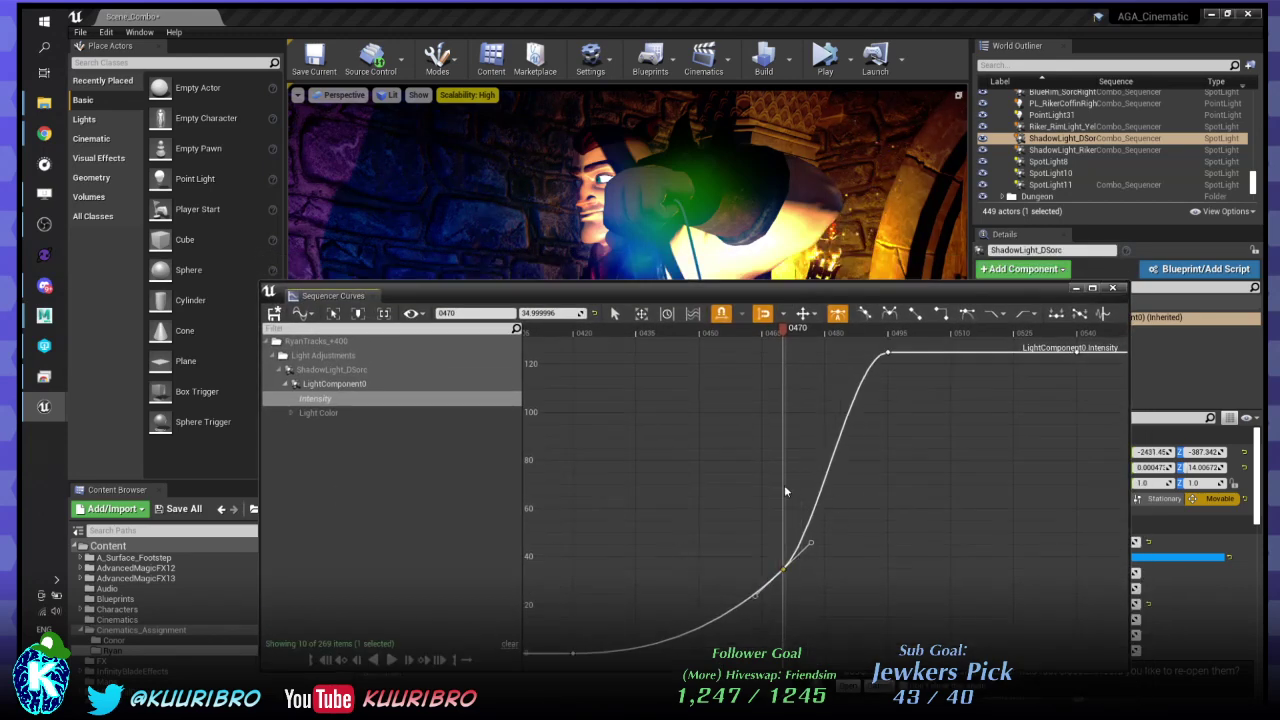
pyautogui.moveTo(811, 544); pyautogui.dragTo(809, 540)
pyautogui.moveTo(735, 296); pyautogui.dragTo(687, 252)
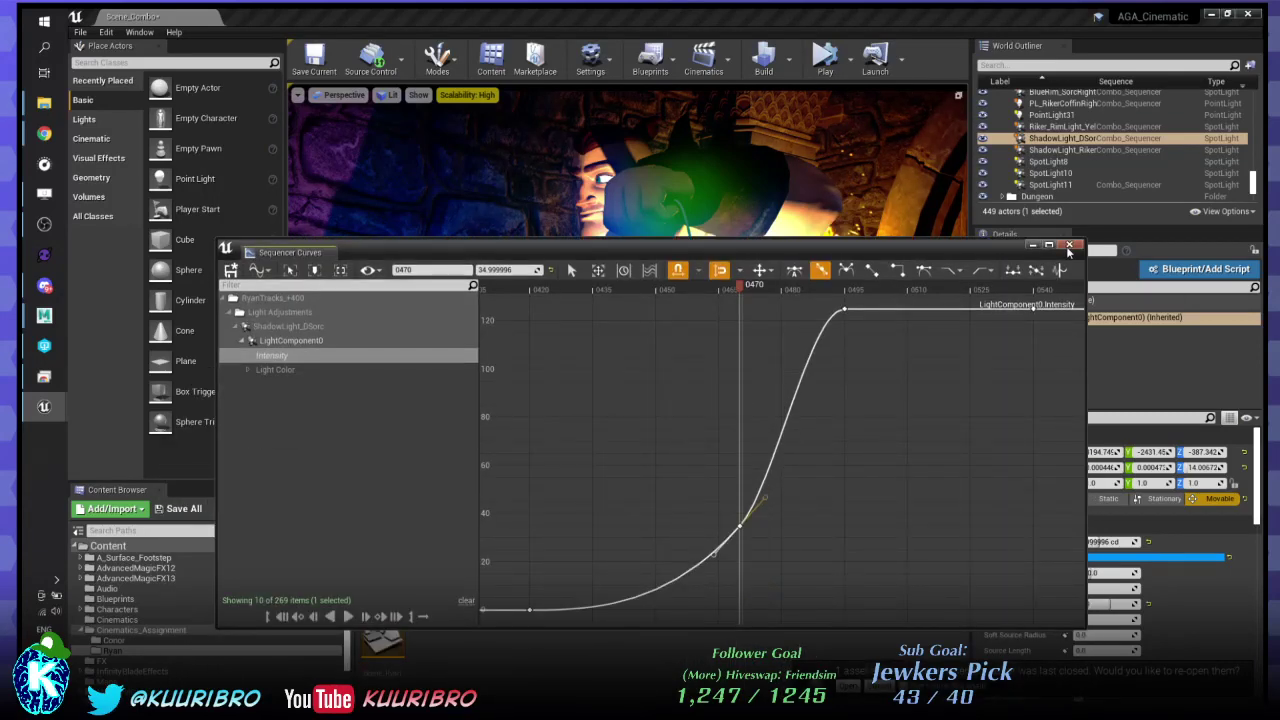
pyautogui.click(1069, 246)
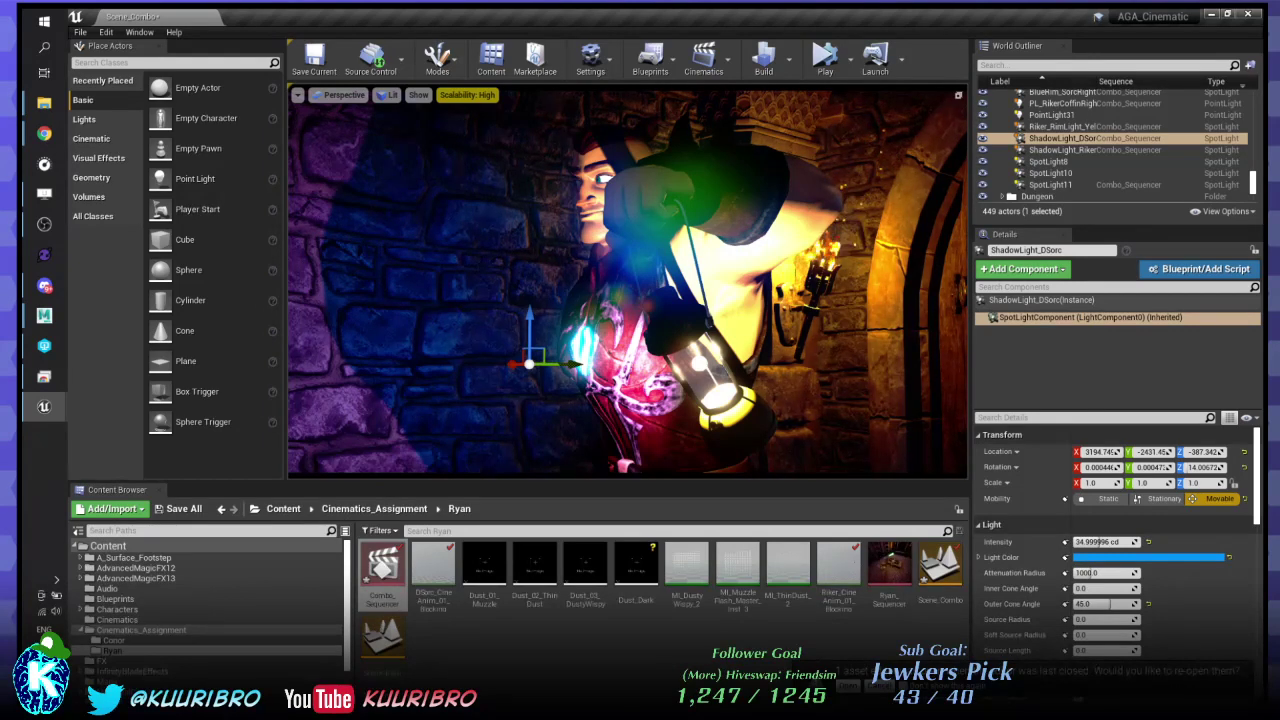
# - Set ShadowLight_Riker's intensity to 10 cd, then add ShadowLight_DSorc to the selection
pyautogui.click(1062, 150)
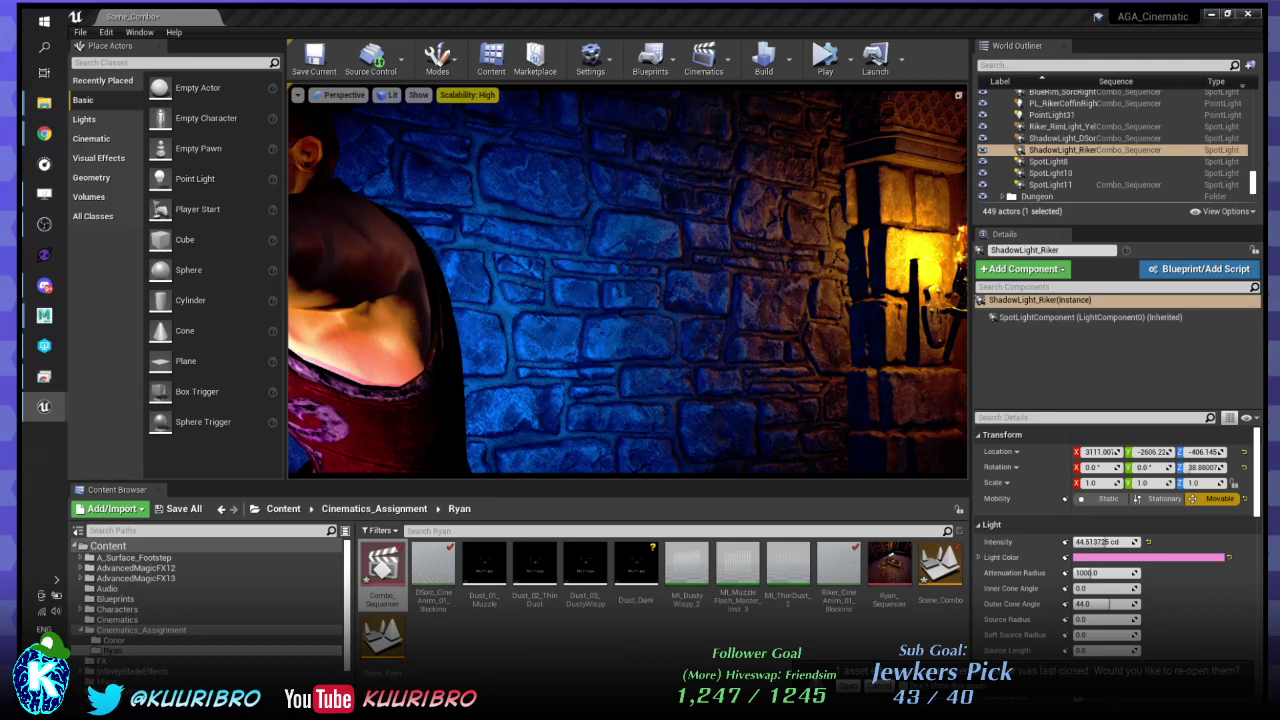
pyautogui.press('Return')
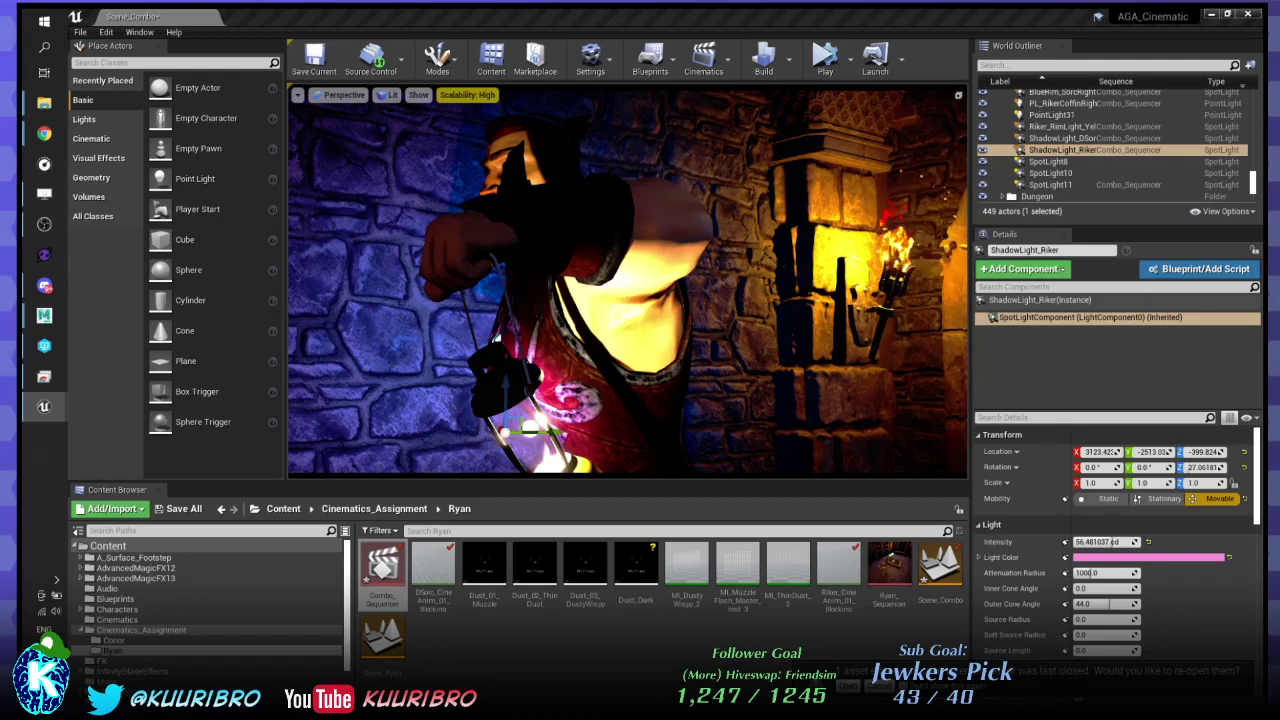
pyautogui.keyDown('ctrl'); pyautogui.click(1062, 138); pyautogui.keyUp('ctrl')
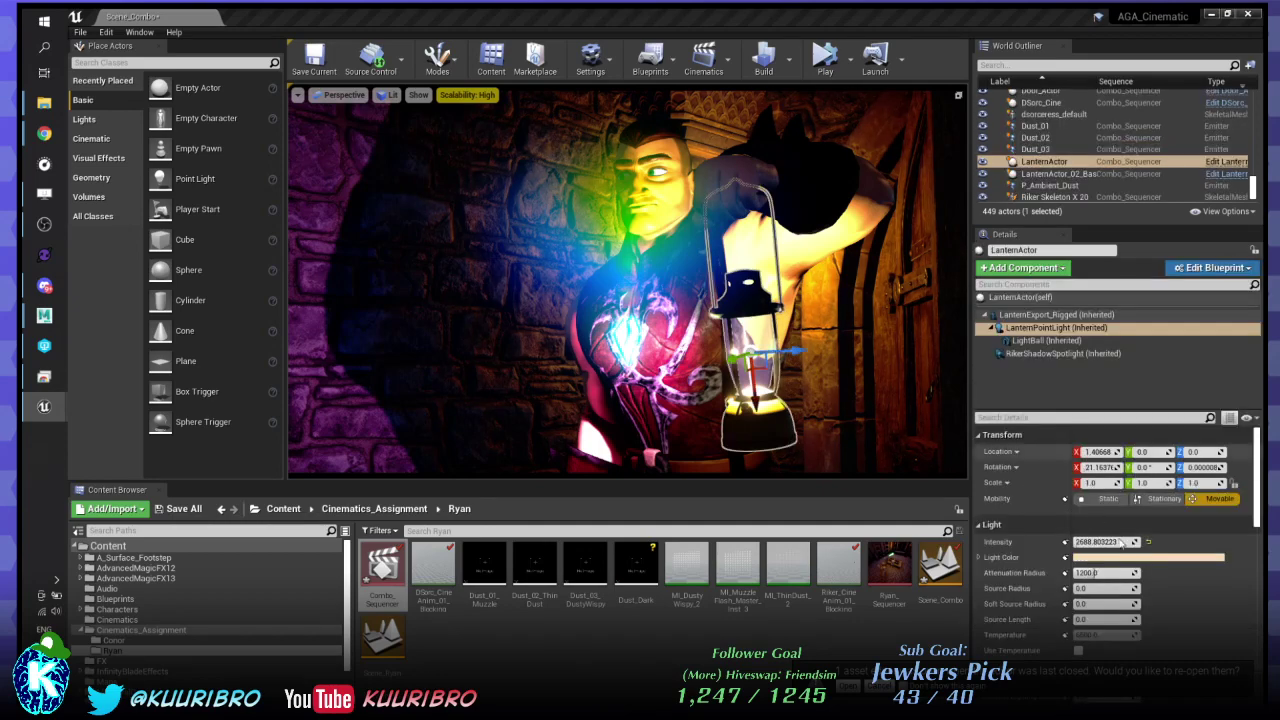
# - Apply the saved peach colour to both ShadowLight_Riker and ShadowLight_DSorc
pyautogui.click(1131, 557)
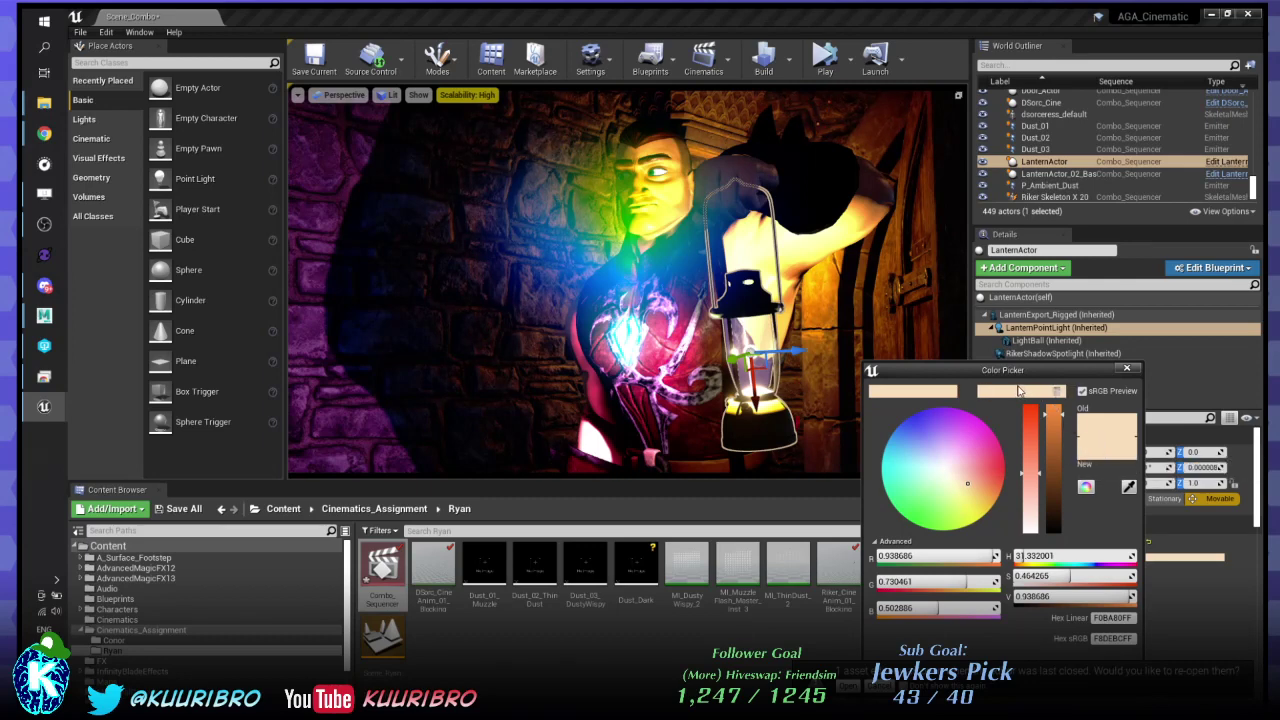
pyautogui.click(1173, 377)
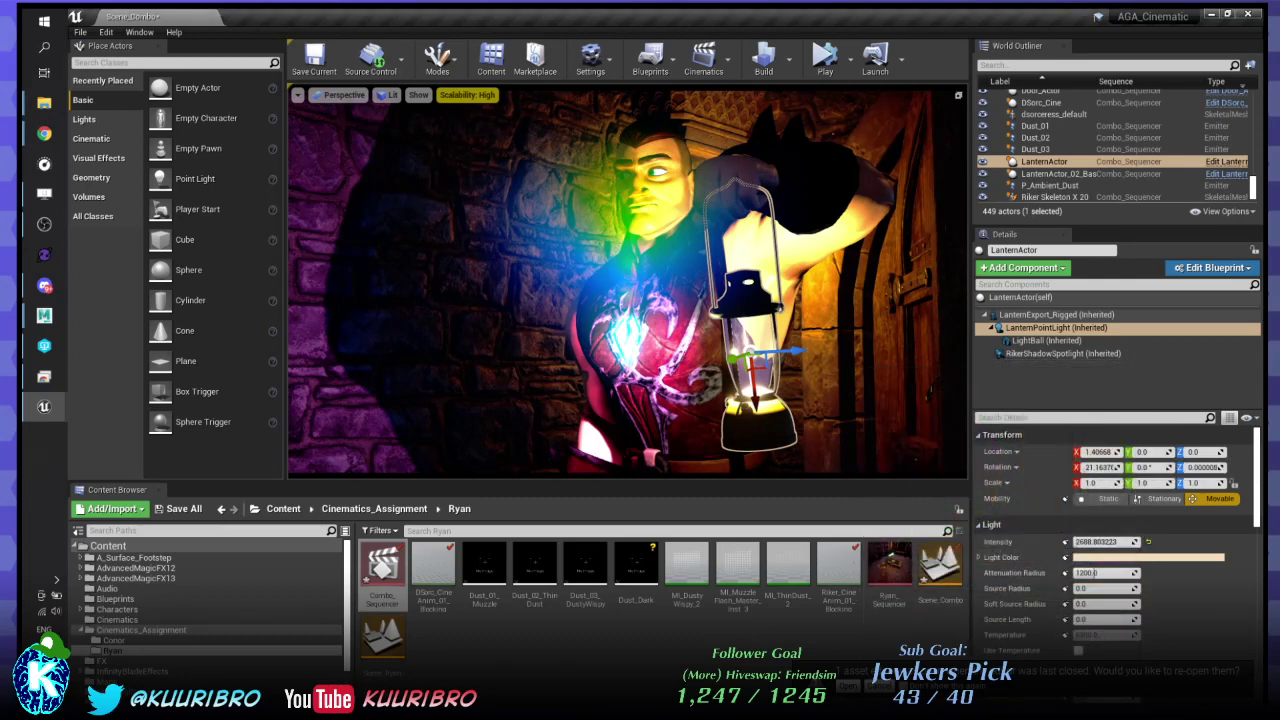
pyautogui.click(1062, 150)
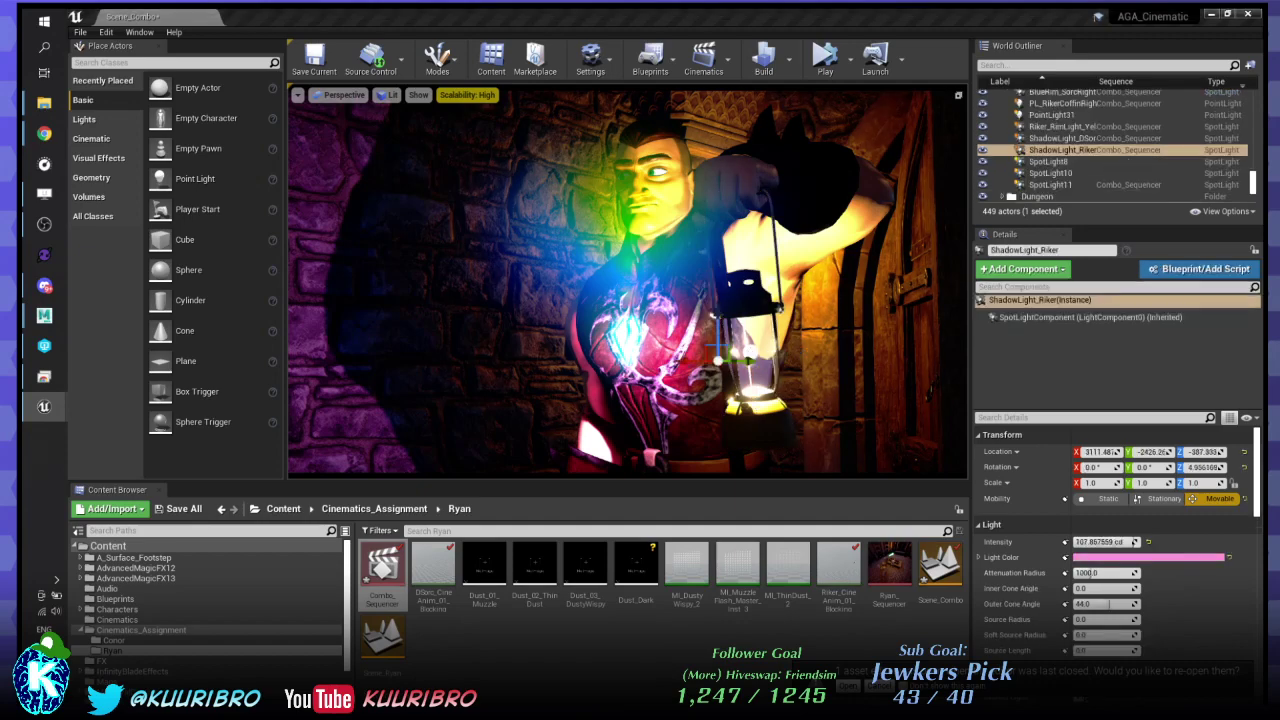
pyautogui.click(1160, 557)
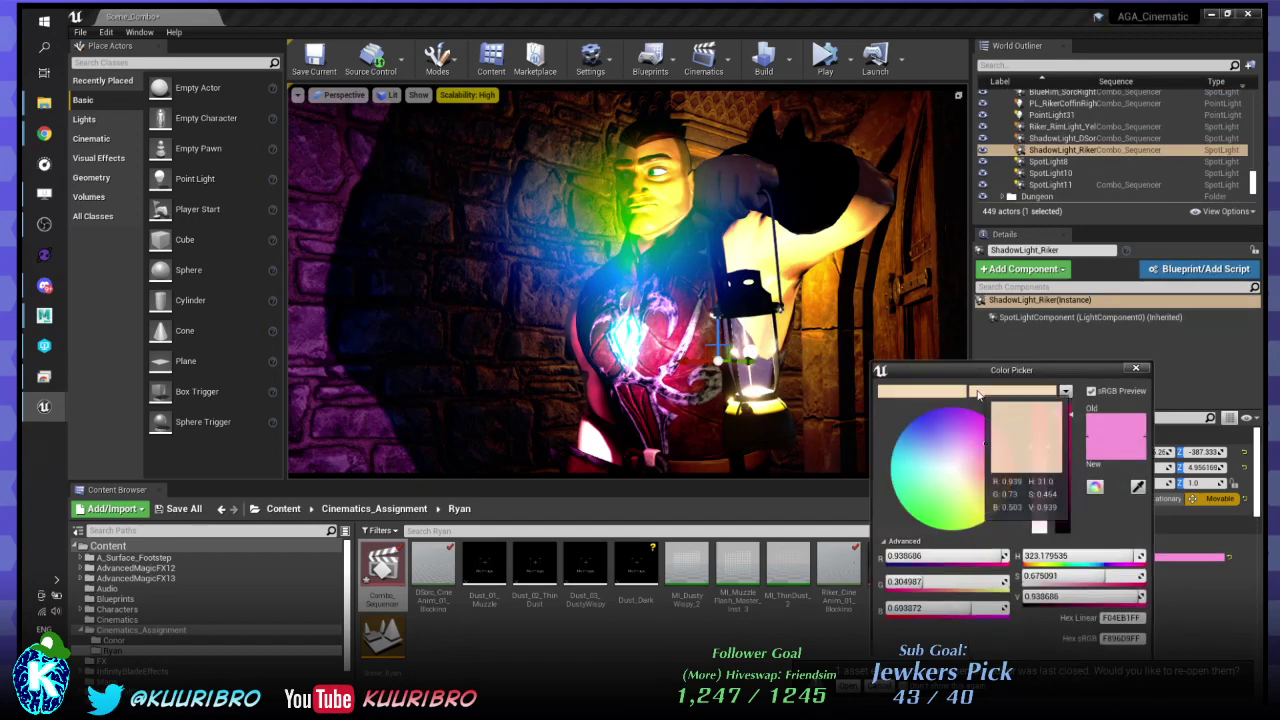
pyautogui.click(1007, 393)
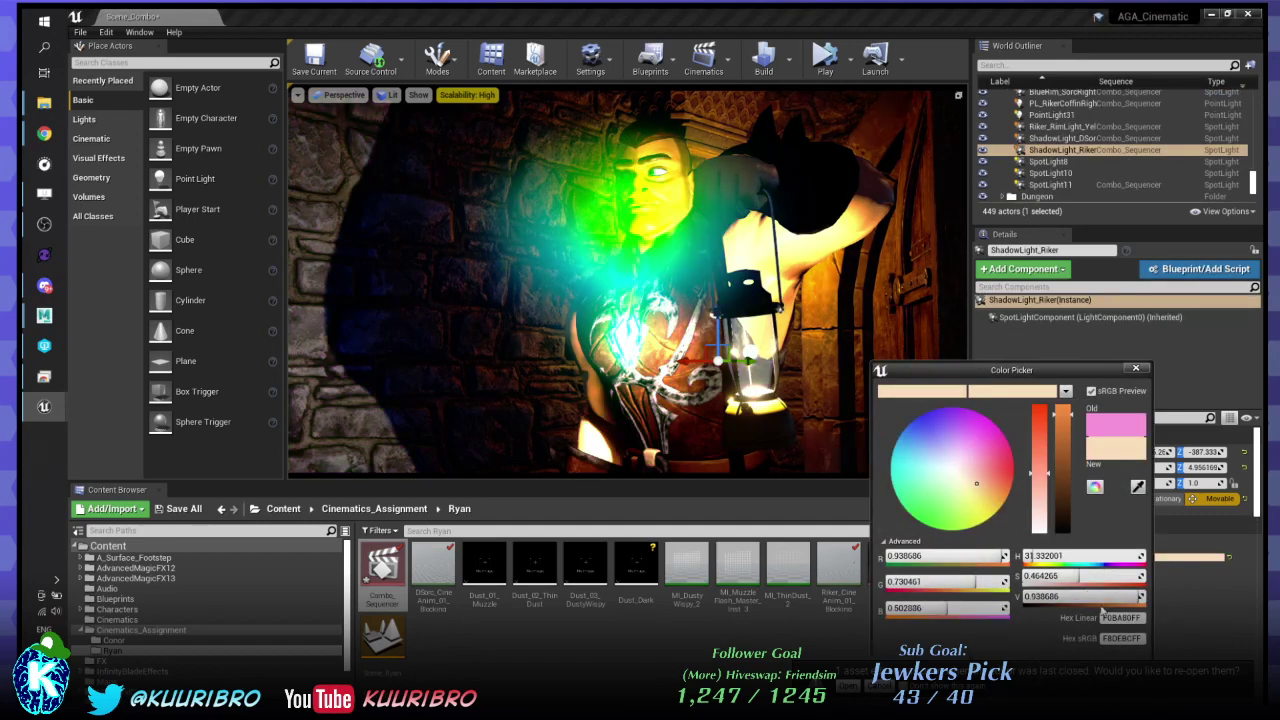
pyautogui.click(1179, 393)
pyautogui.click(1062, 138)
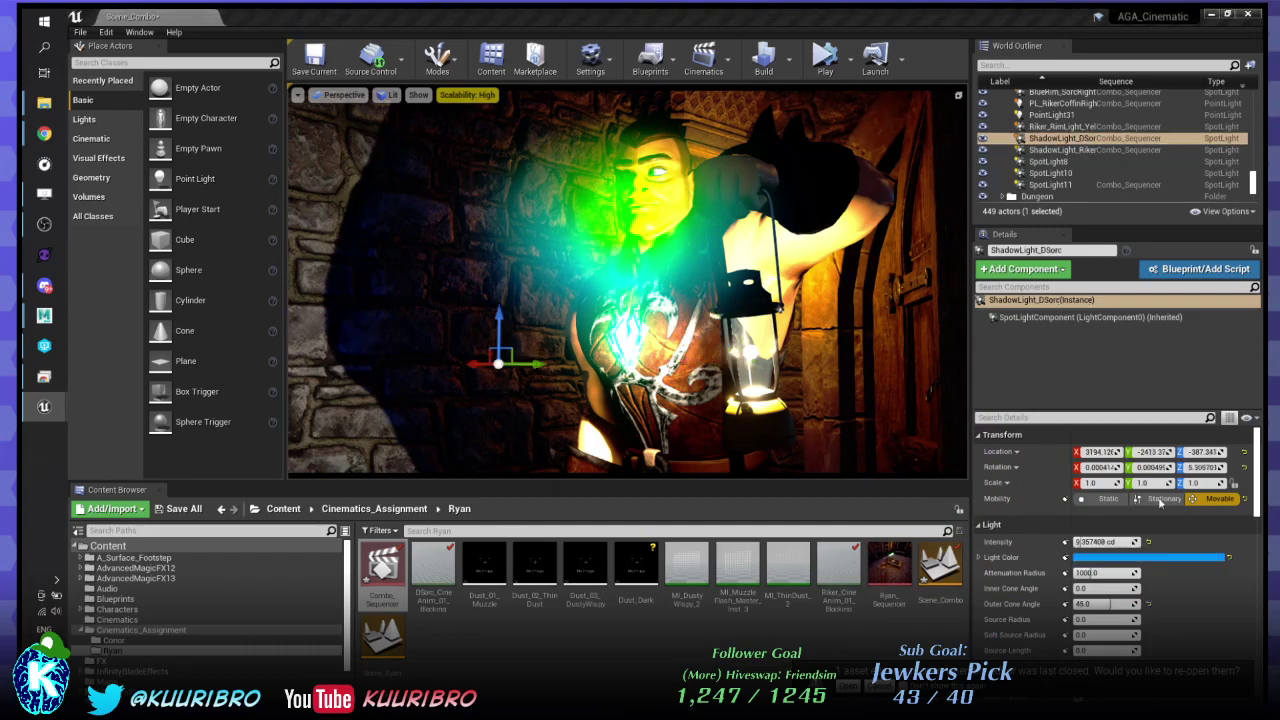
pyautogui.click(1191, 557)
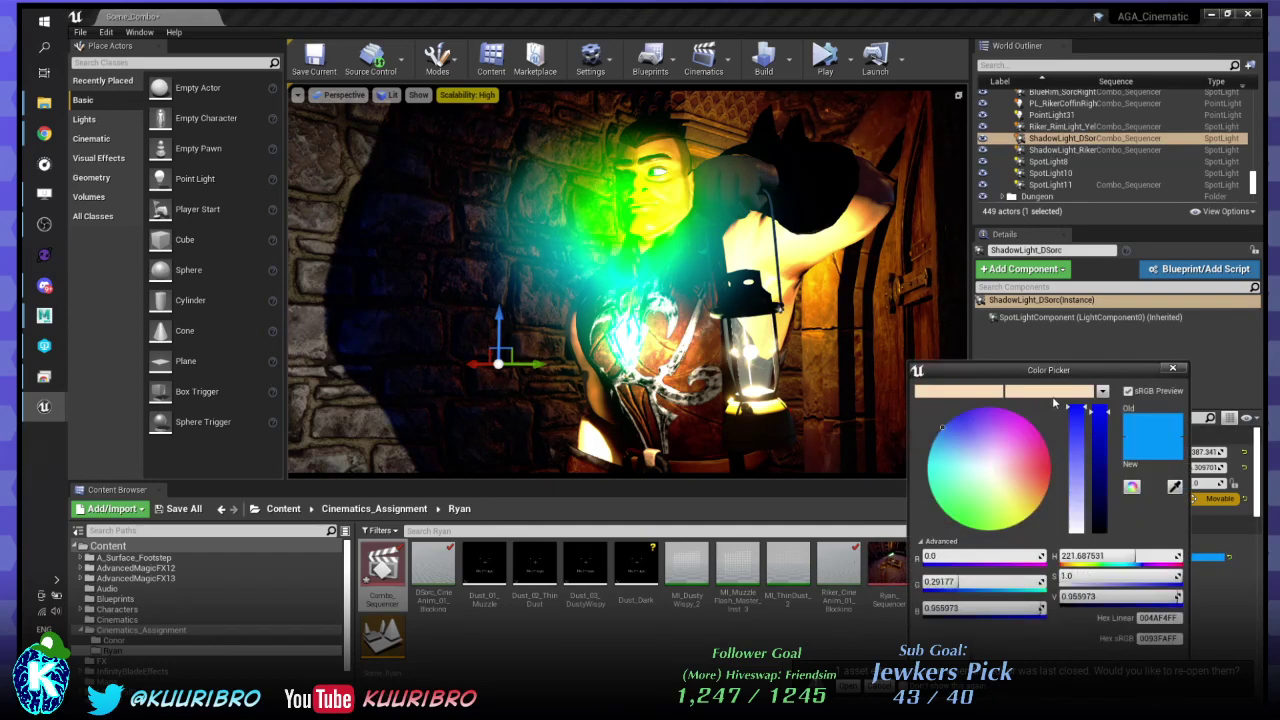
pyautogui.click(1050, 392)
pyautogui.click(1173, 368)
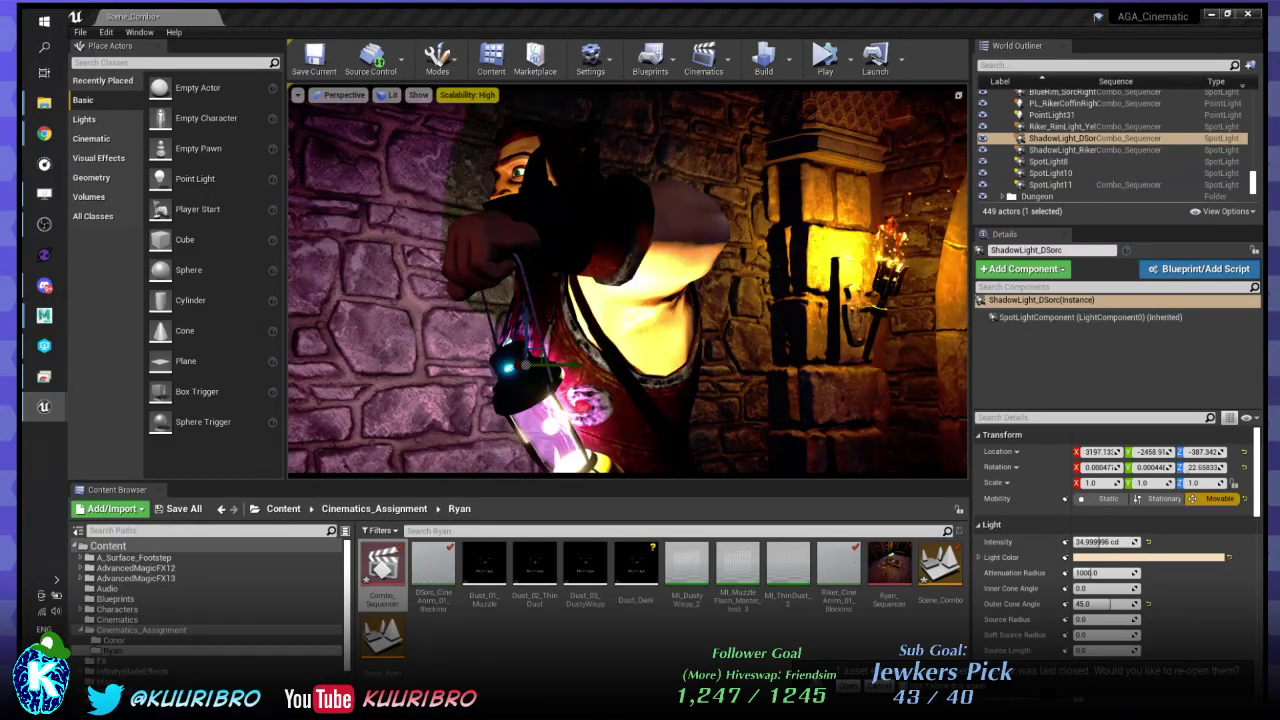
# - Replace ShadowLight_Riker's pink light colour with peach
pyautogui.click(1062, 150)
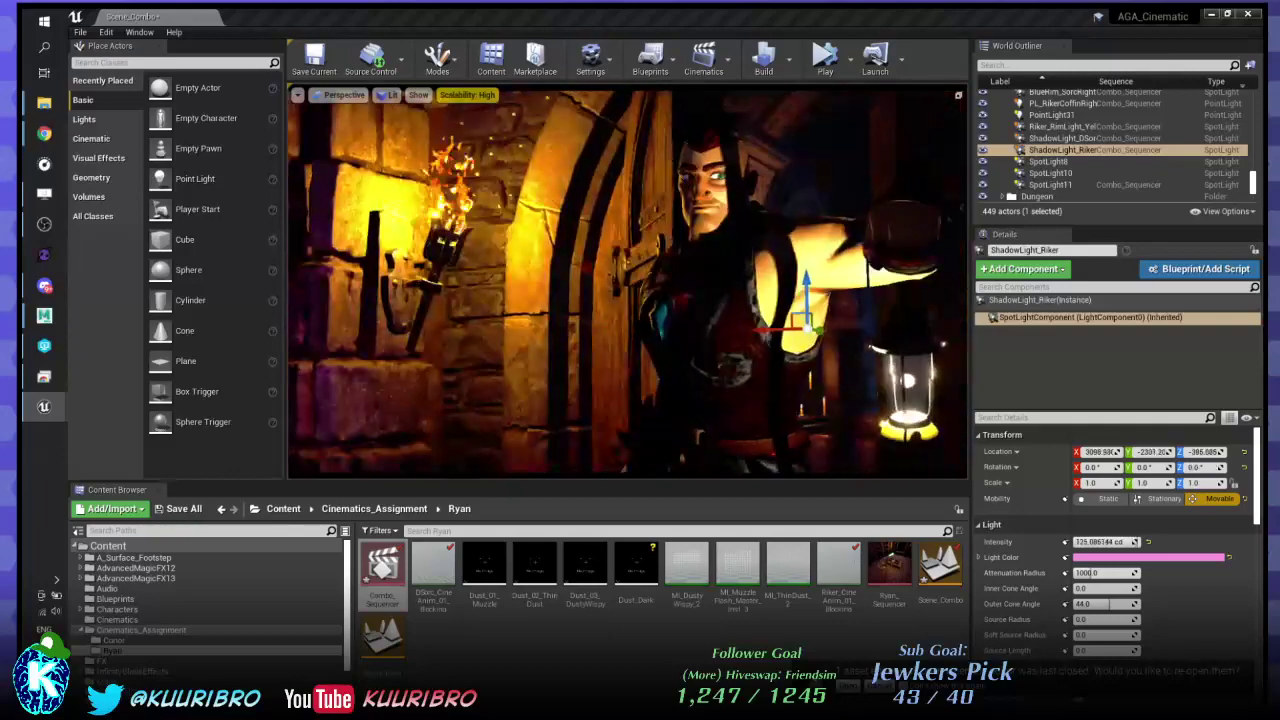
pyautogui.click(1171, 558)
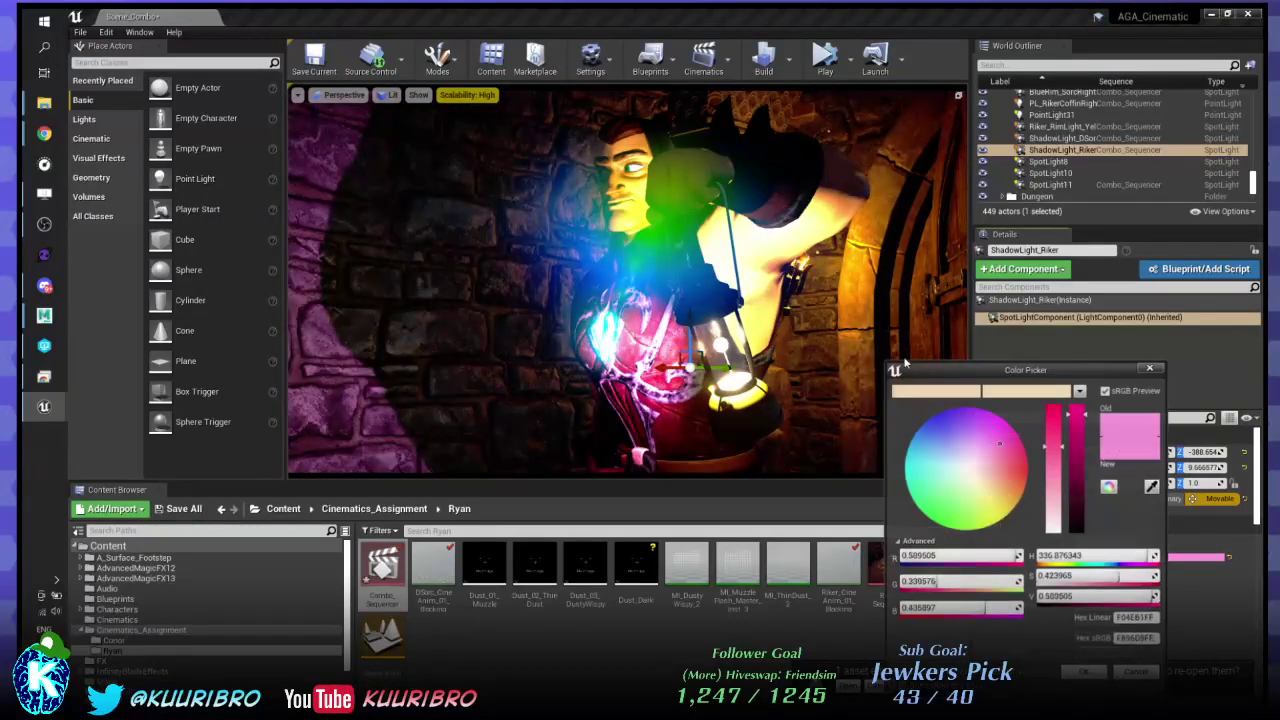
pyautogui.click(1020, 391)
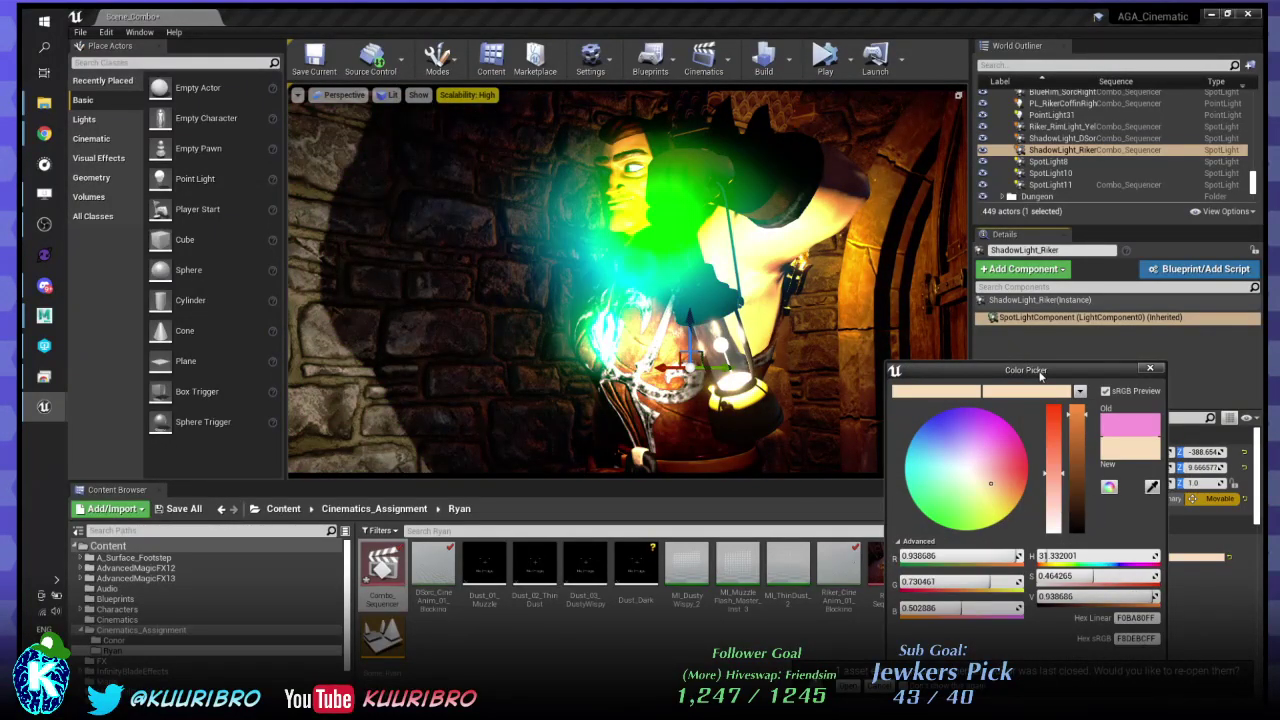
pyautogui.moveTo(1040, 373); pyautogui.dragTo(933, 191)
pyautogui.click(979, 489)
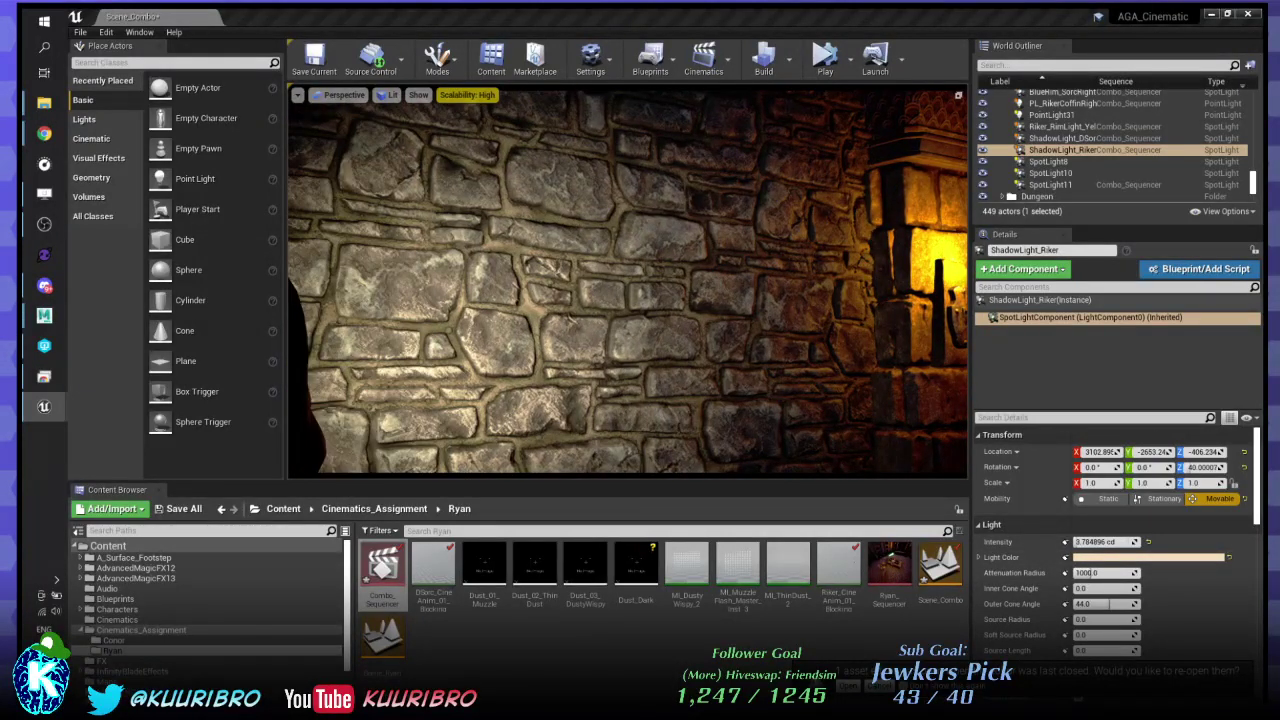
# - Shift ShadowLight_DSorc's colour to a paler, more saturated orange, then select BP_Torch7
pyautogui.click(1062, 138)
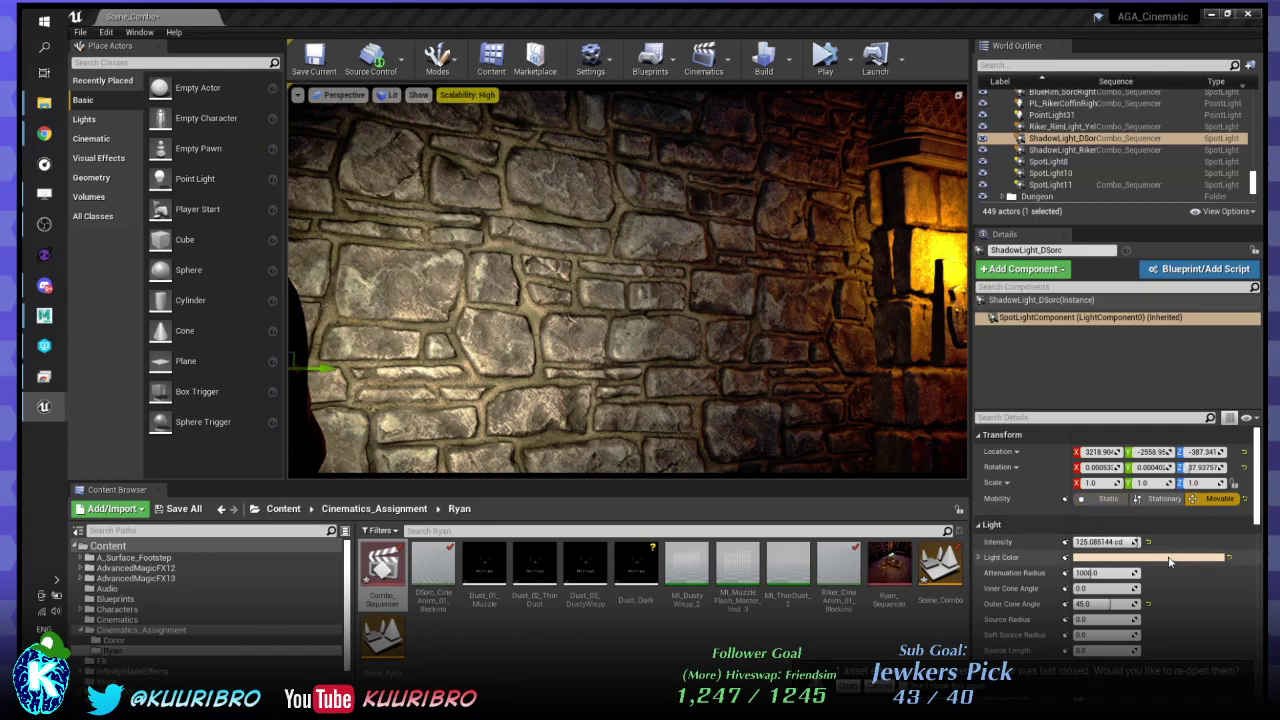
pyautogui.click(1150, 557)
pyautogui.moveTo(997, 493); pyautogui.dragTo(1007, 486)
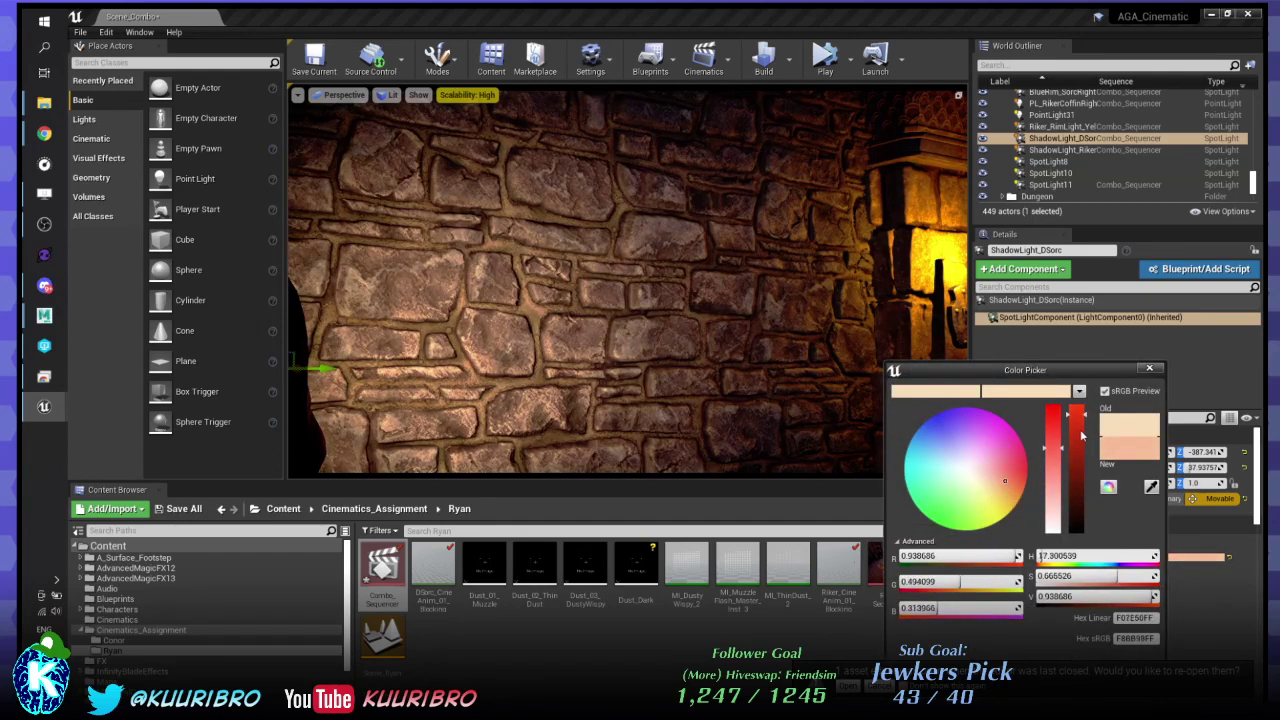
pyautogui.moveTo(1053, 449); pyautogui.dragTo(1053, 418)
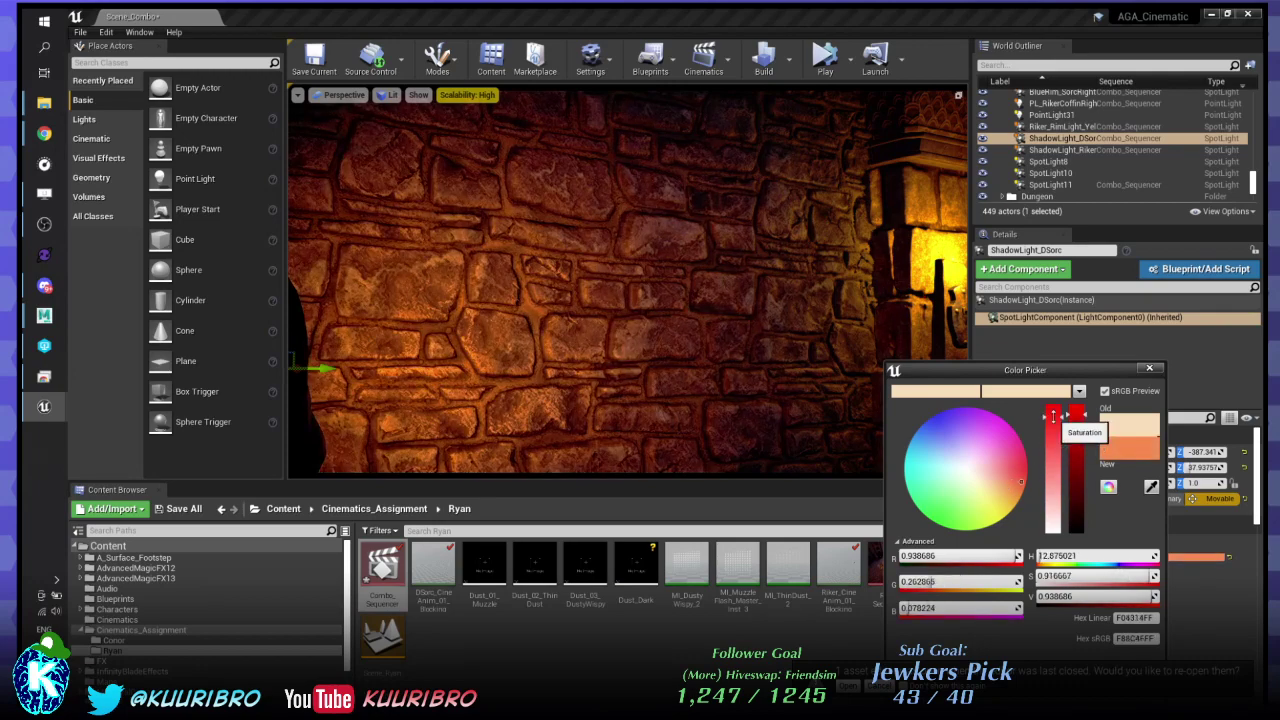
pyautogui.click(1008, 486)
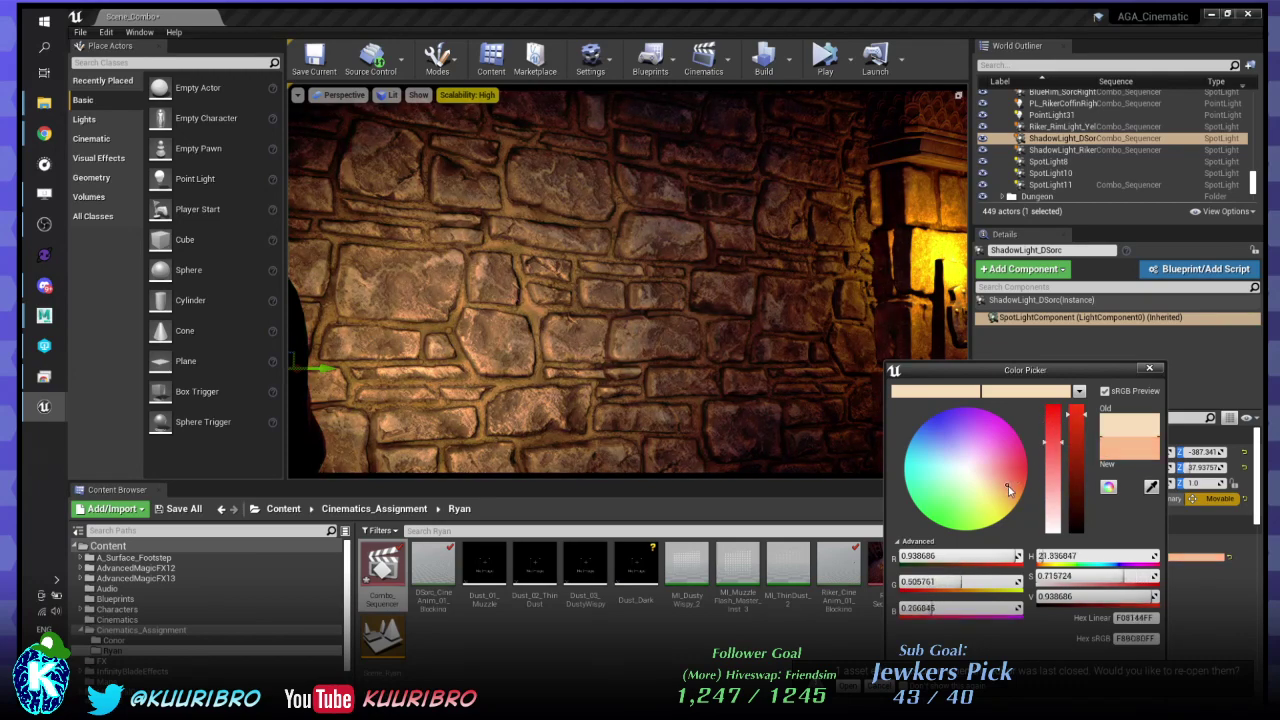
pyautogui.moveTo(1008, 486); pyautogui.dragTo(1007, 487)
pyautogui.click(1149, 369)
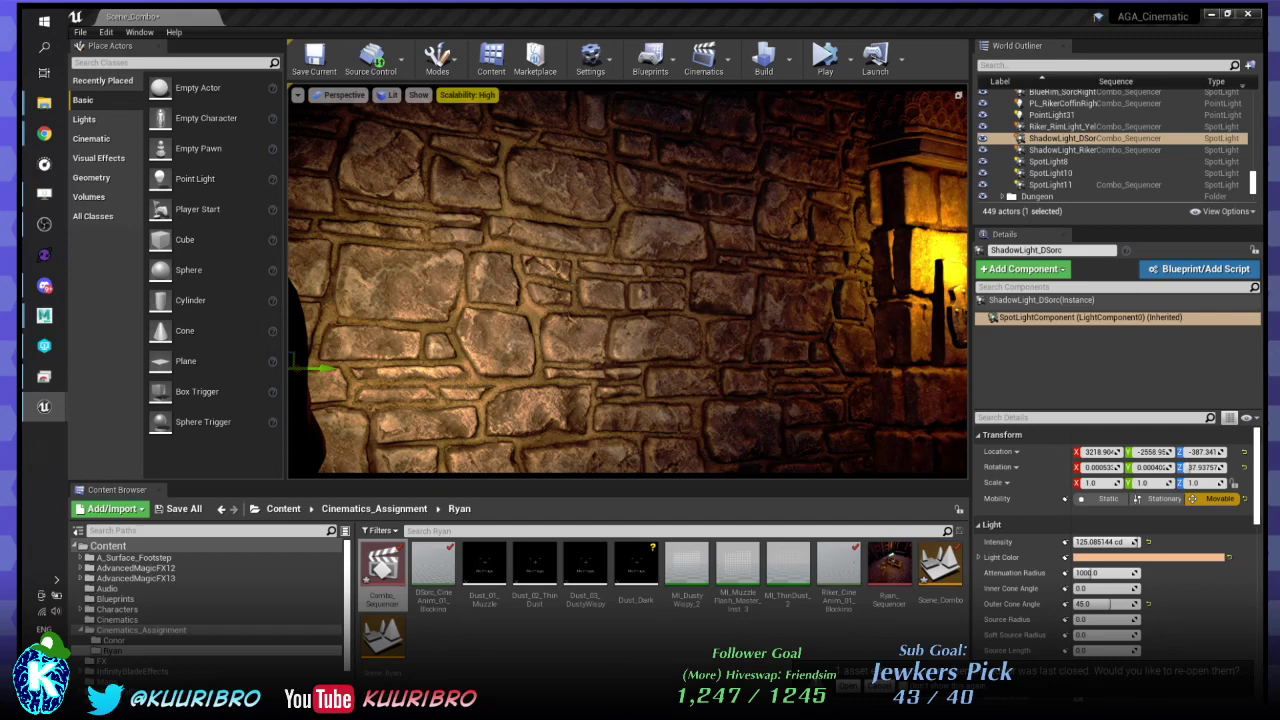
pyautogui.click(942, 285)
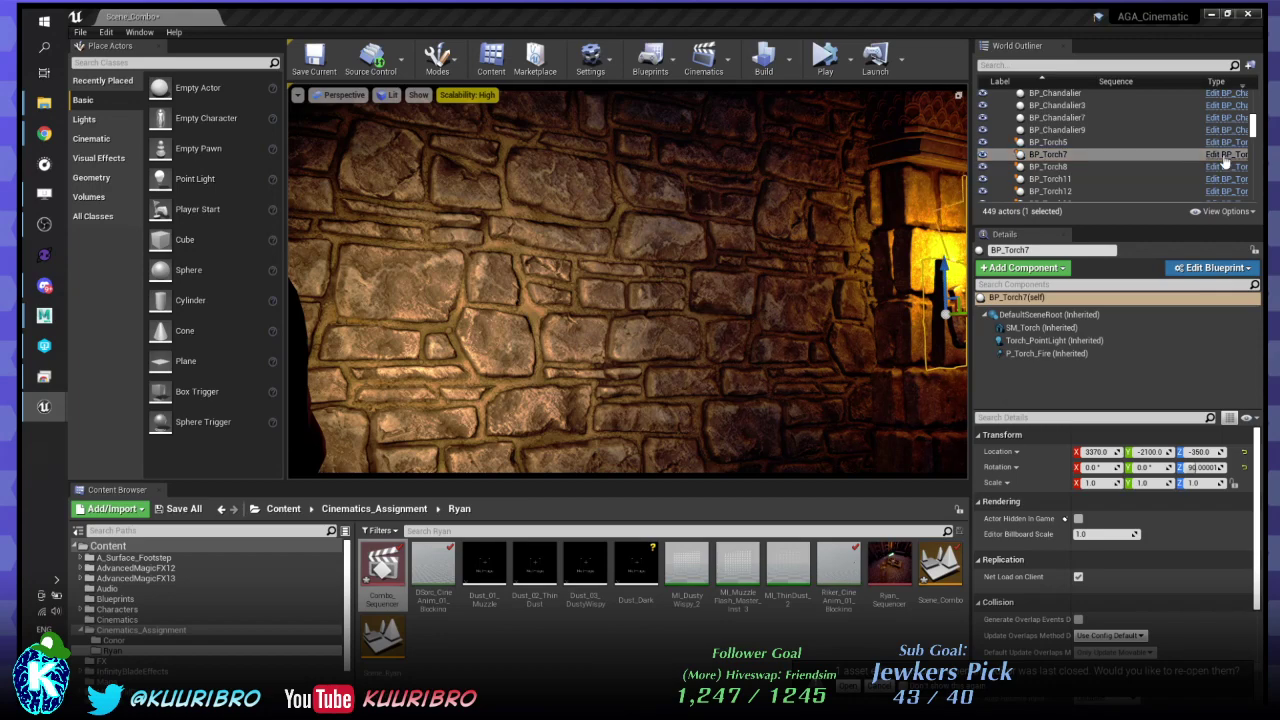
# - Match ShadowLight_DSorc to the torch's orange, slightly desaturated, saving the old colour as a swatch
pyautogui.click(1054, 340)
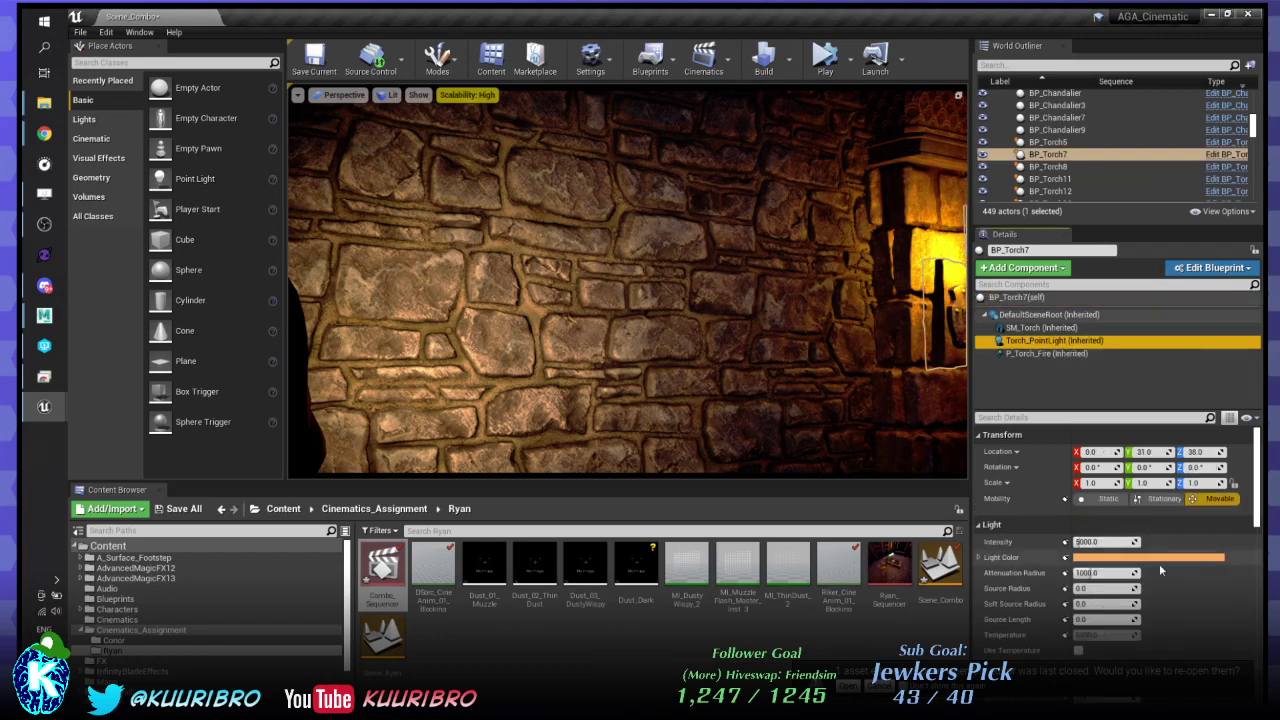
pyautogui.click(1164, 562)
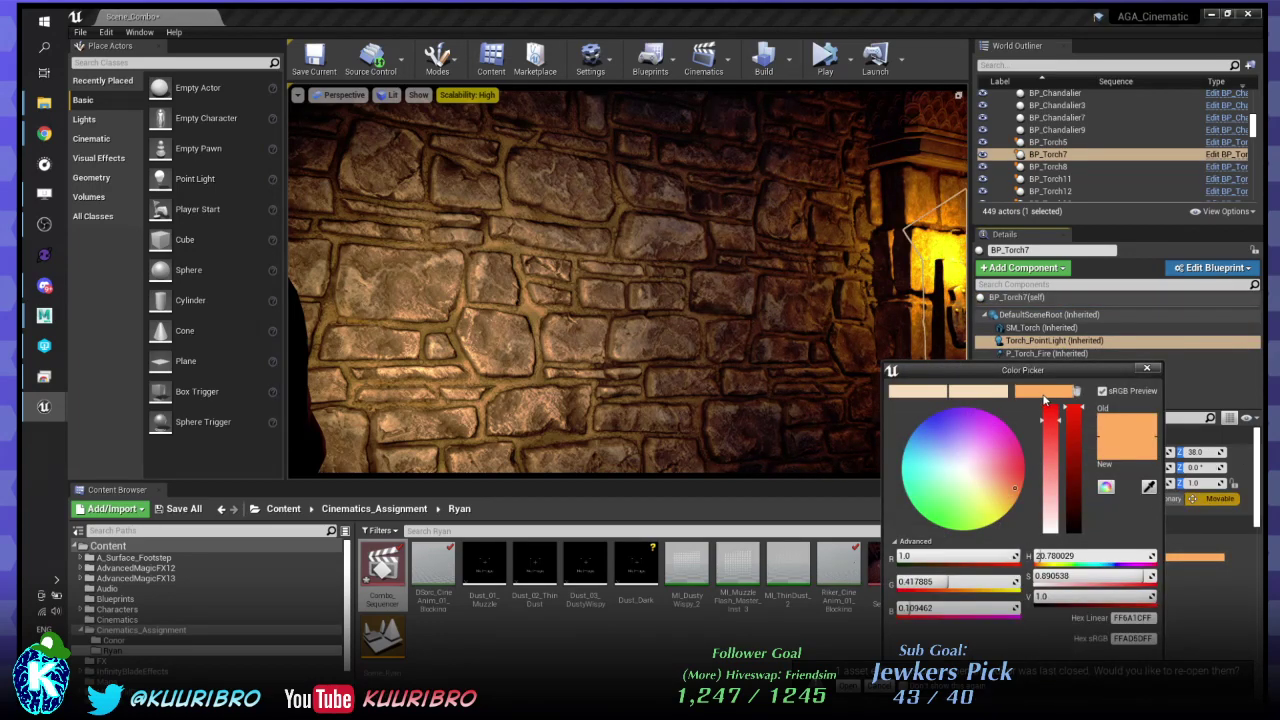
pyautogui.click(1147, 368)
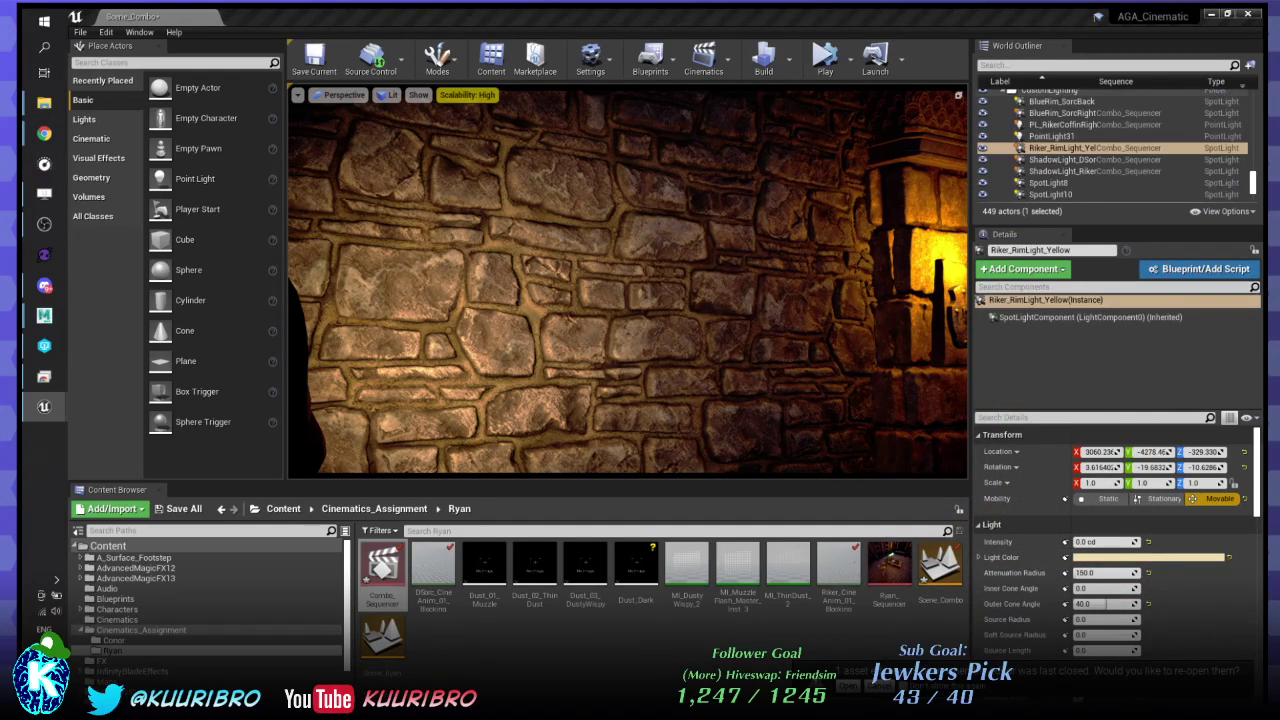
pyautogui.click(1110, 557)
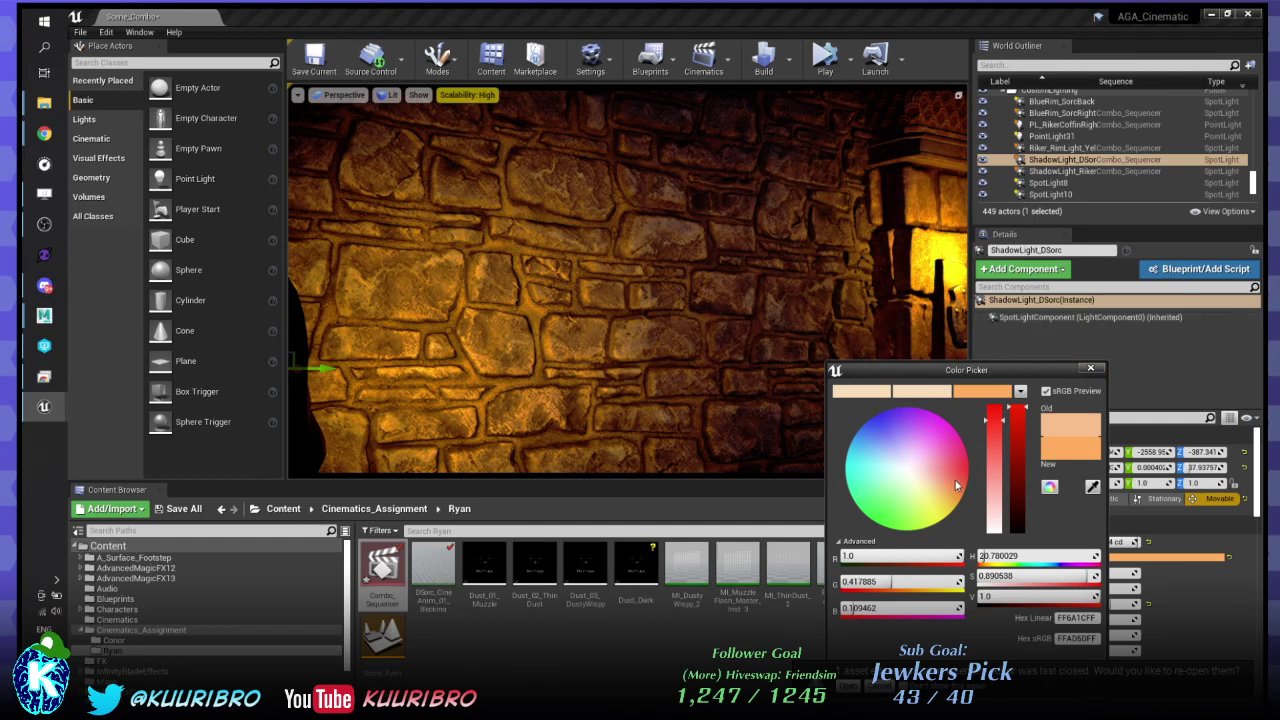
pyautogui.moveTo(955, 480); pyautogui.dragTo(954, 492)
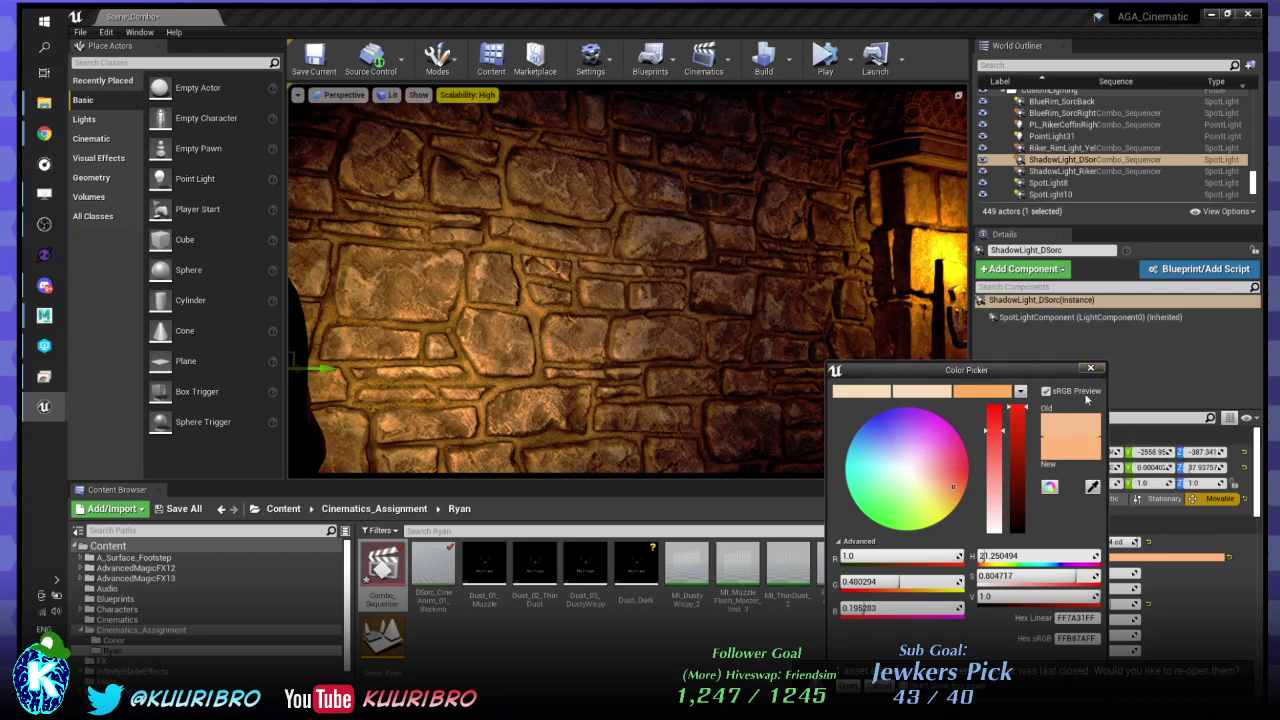
pyautogui.moveTo(1068, 438); pyautogui.dragTo(916, 398)
pyautogui.click(1090, 368)
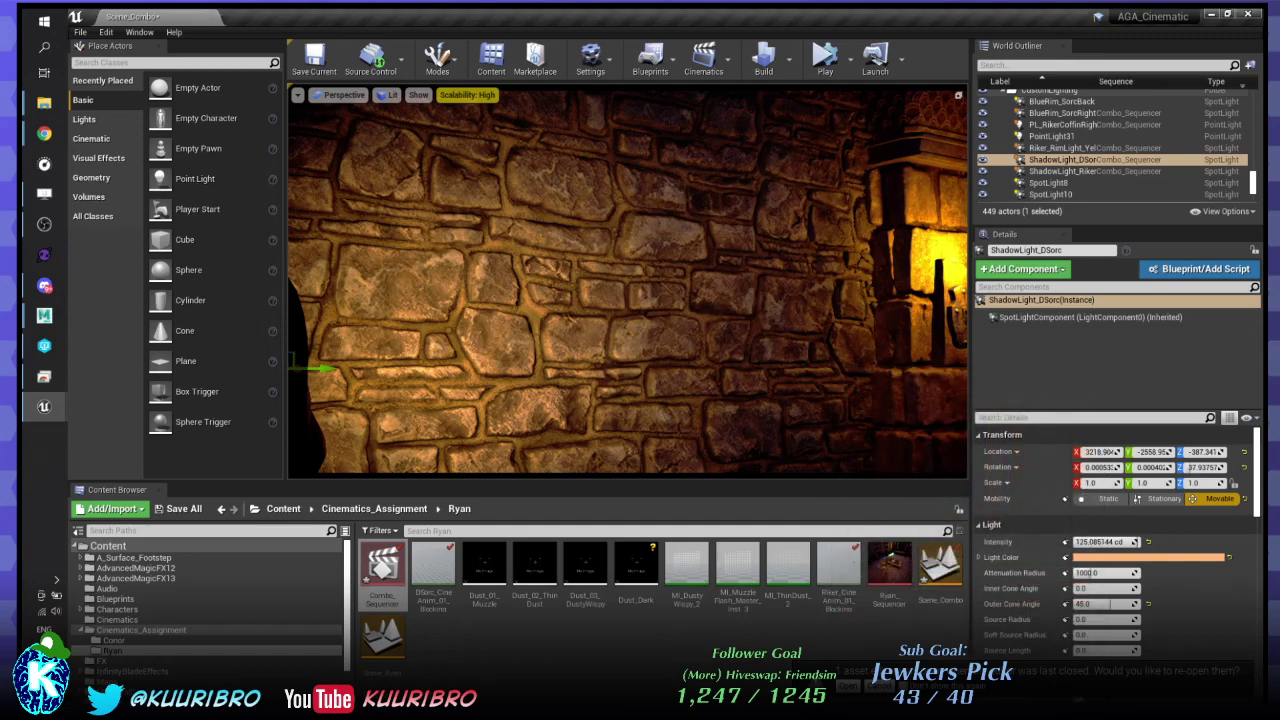
# - Select ShadowLight_Riker and inspect its light colour without changing it
pyautogui.click(1060, 171)
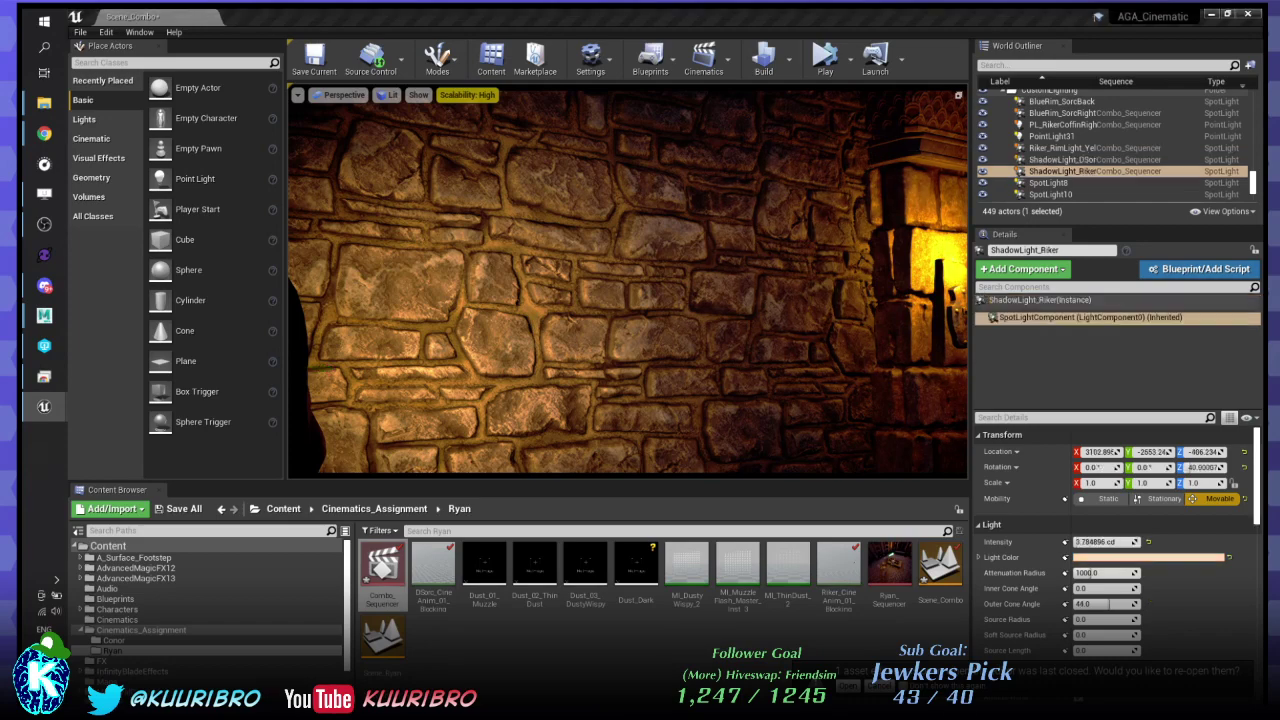
pyautogui.click(1150, 557)
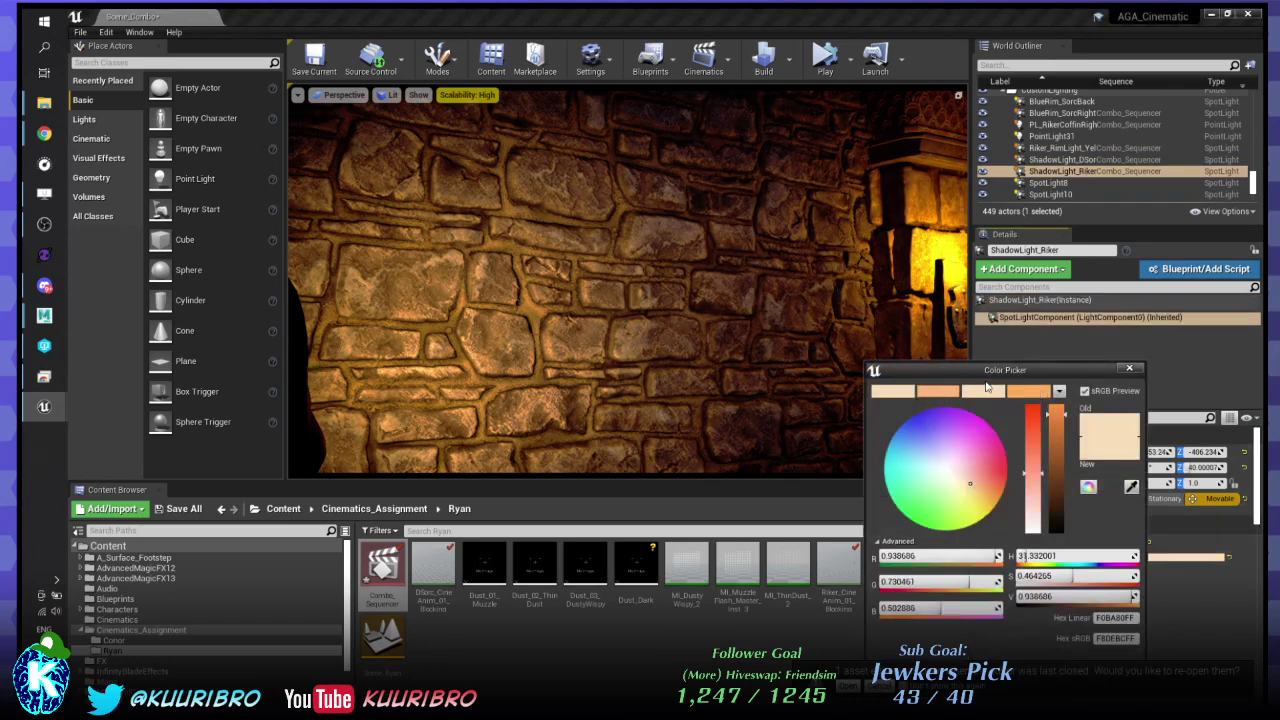
pyautogui.click(1124, 371)
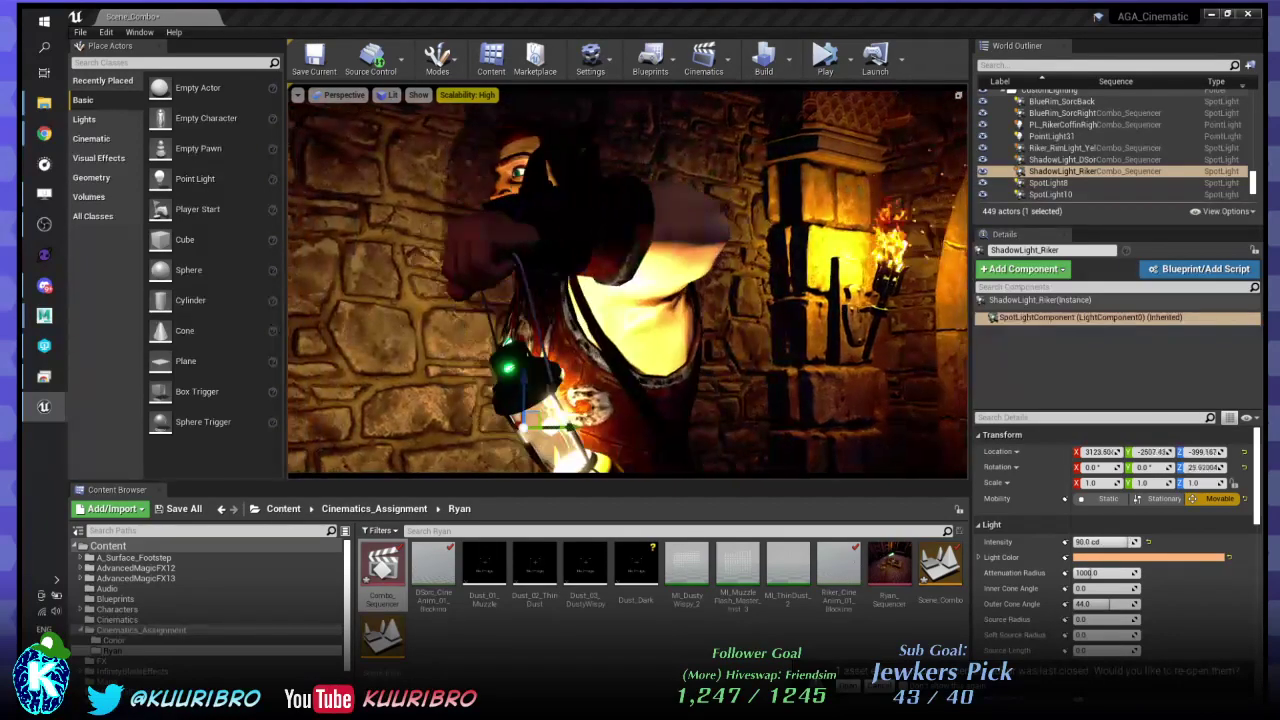
# - Lower ShadowLight_DSorc's top Intensity key from 125 to 60
pyautogui.click(1062, 160)
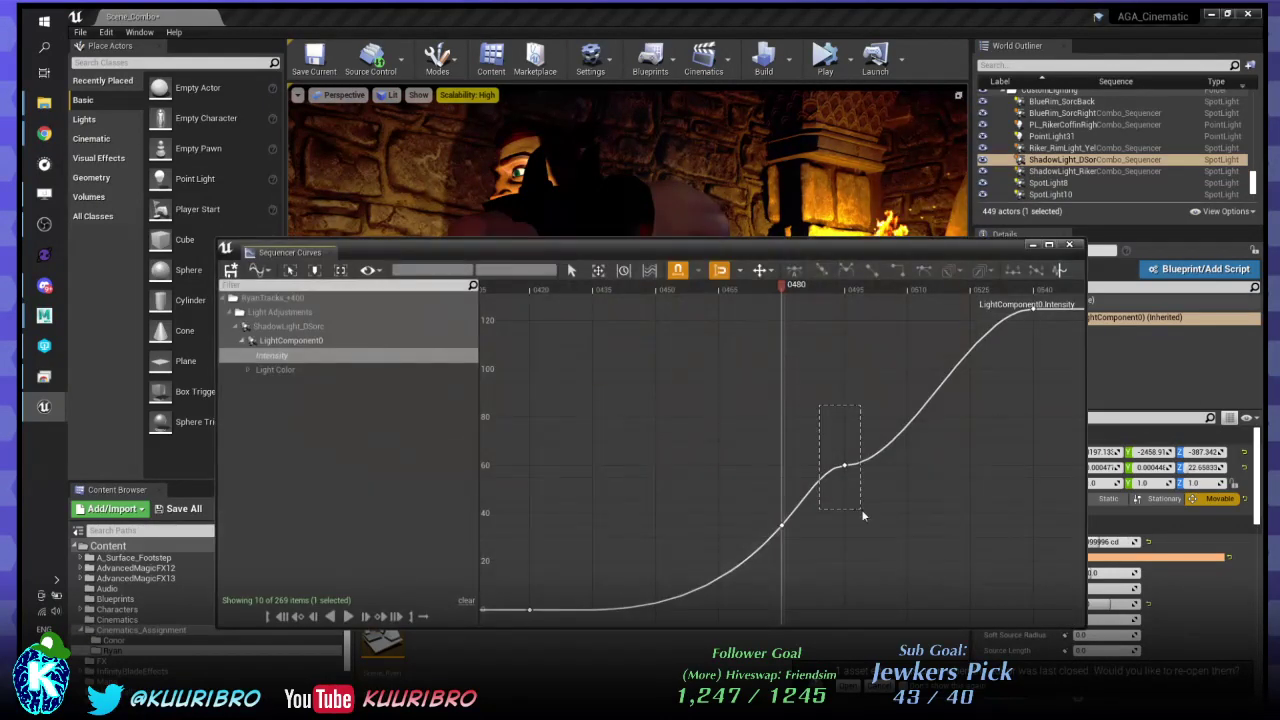
pyautogui.moveTo(861, 509); pyautogui.dragTo(862, 503)
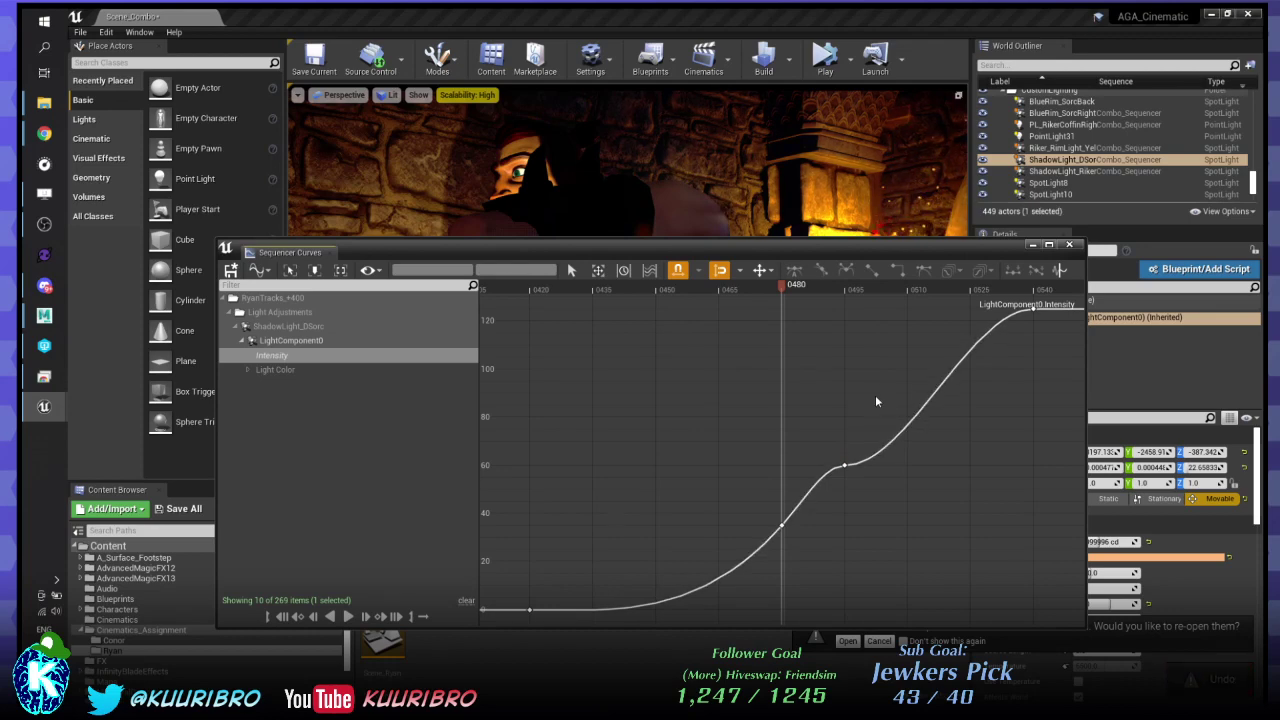
pyautogui.moveTo(848, 387); pyautogui.dragTo(763, 387, button='right')
pyautogui.moveTo(763, 387); pyautogui.dragTo(750, 530)
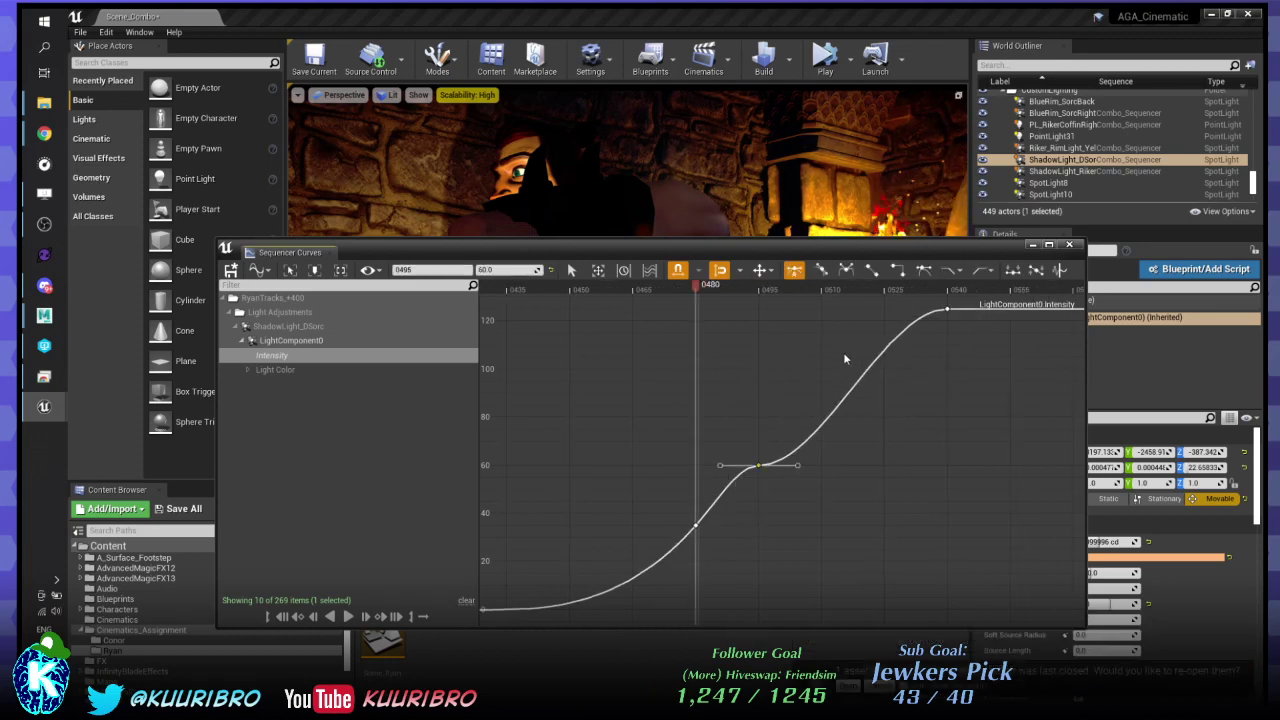
pyautogui.click(946, 312)
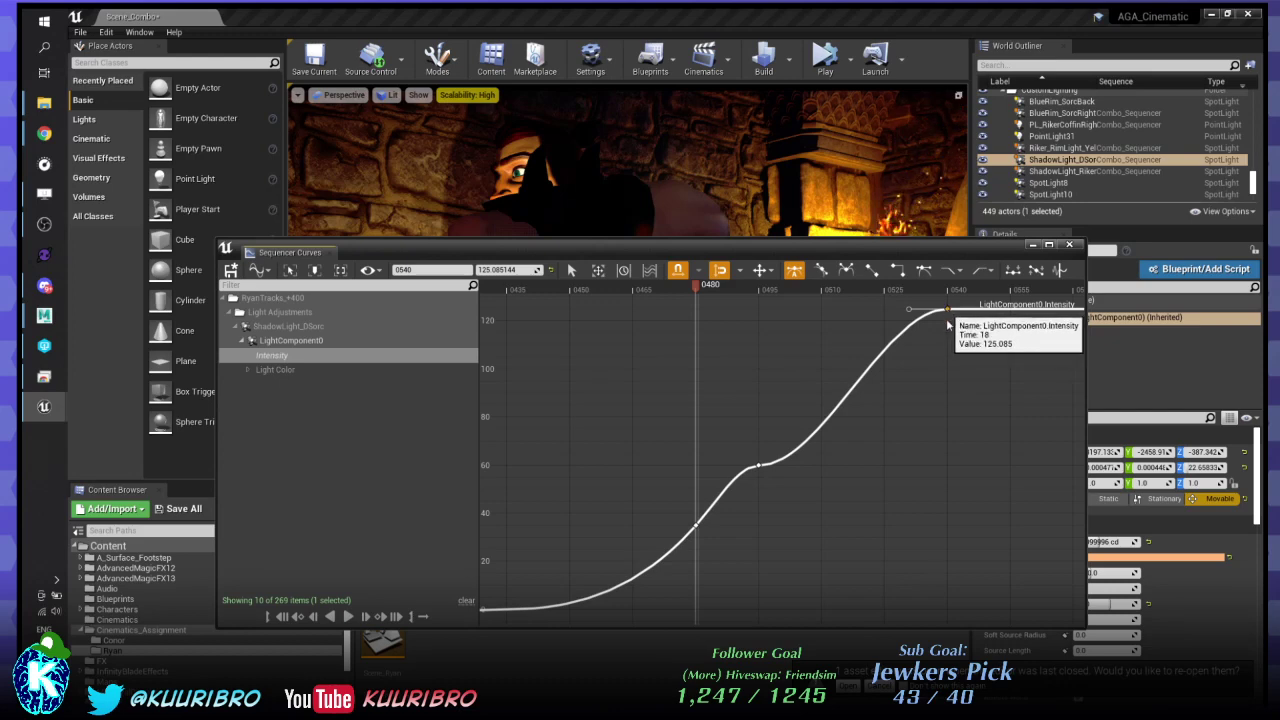
pyautogui.moveTo(948, 312); pyautogui.dragTo(951, 465)
# - Drop the mid-curve key from about 35 to 16, adjust the 0480 key's tangent, and close the editor
pyautogui.moveTo(655, 487); pyautogui.dragTo(716, 568)
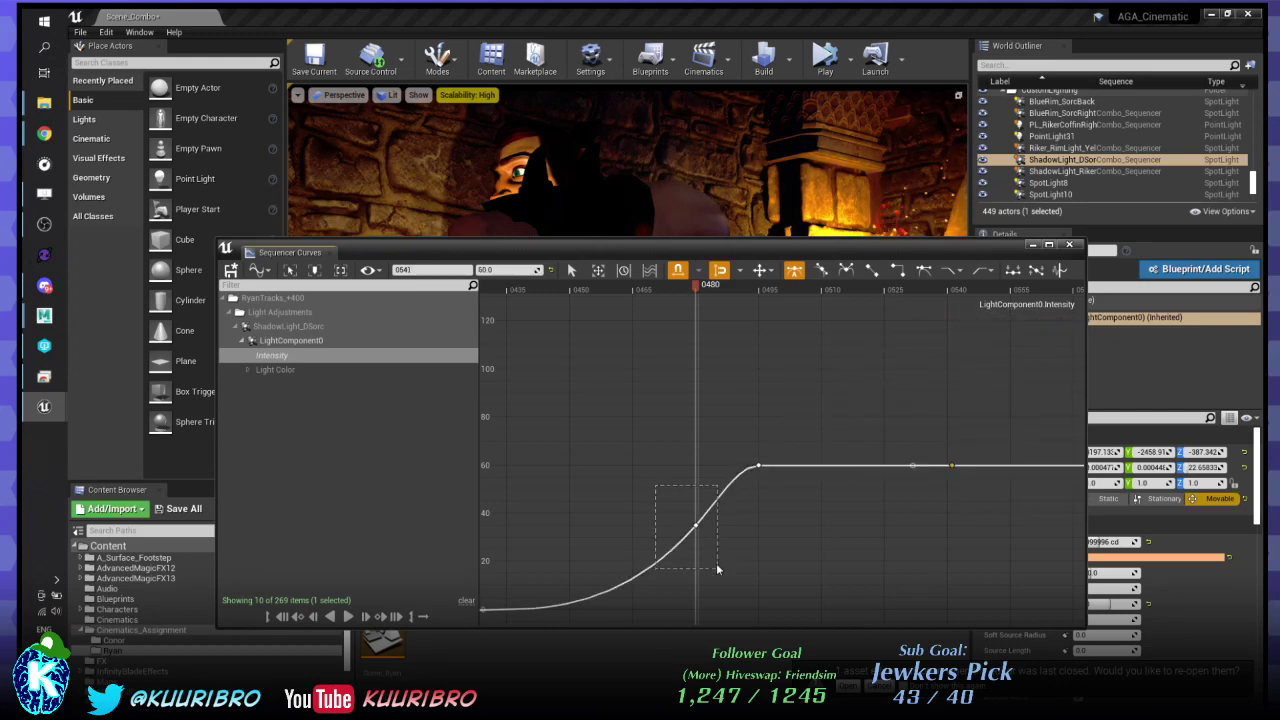
pyautogui.moveTo(696, 525); pyautogui.dragTo(697, 572)
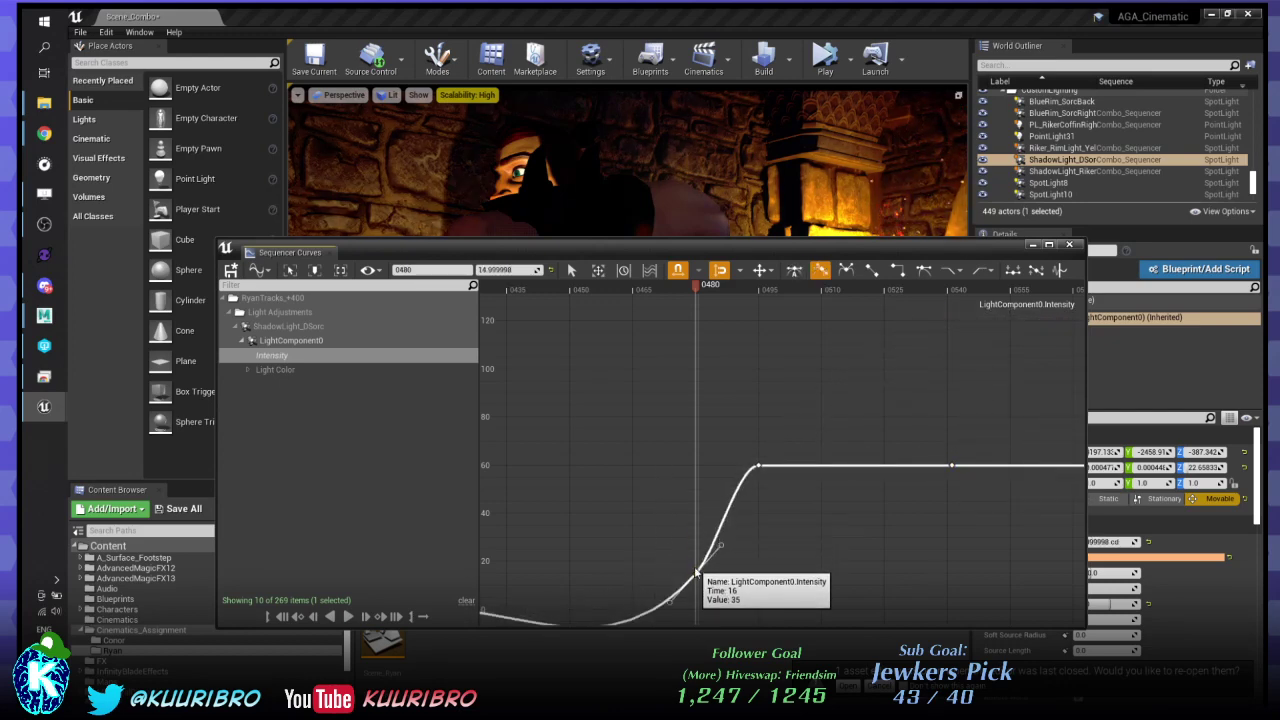
pyautogui.moveTo(642, 522); pyautogui.dragTo(740, 440, button='right')
pyautogui.scroll(-2, 740, 440)
pyautogui.moveTo(750, 552); pyautogui.dragTo(773, 585)
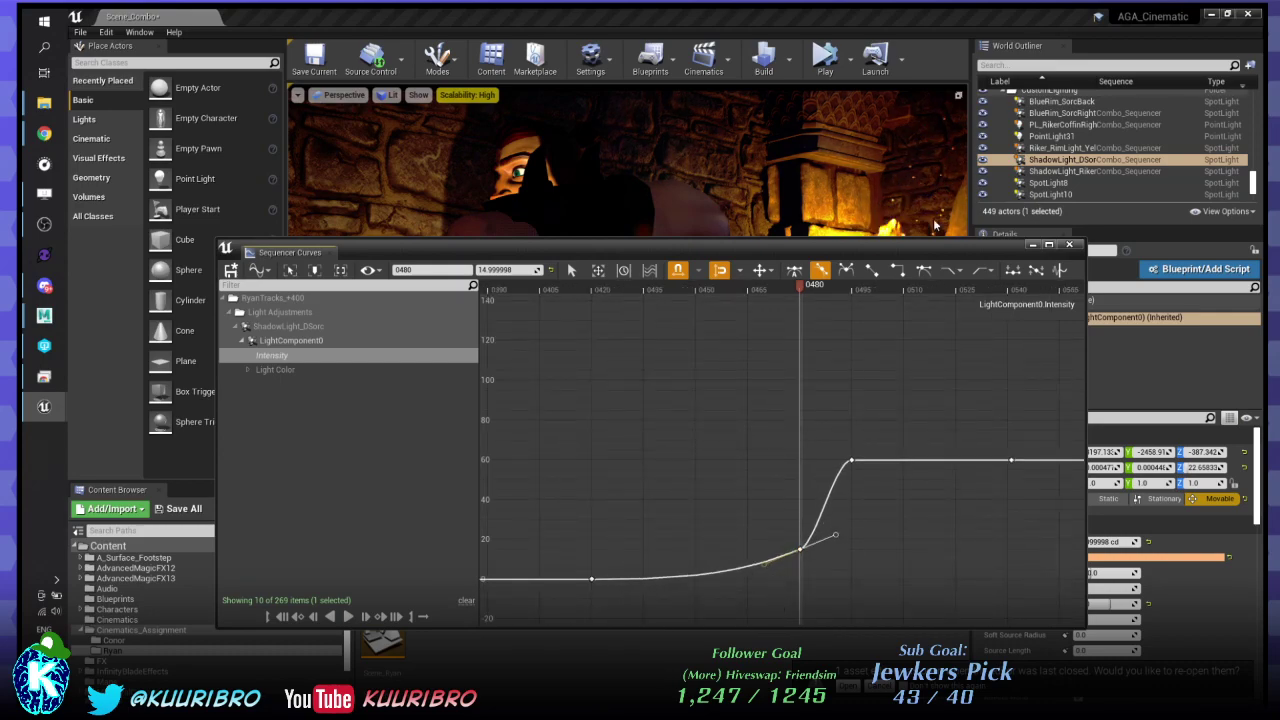
pyautogui.click(1069, 245)
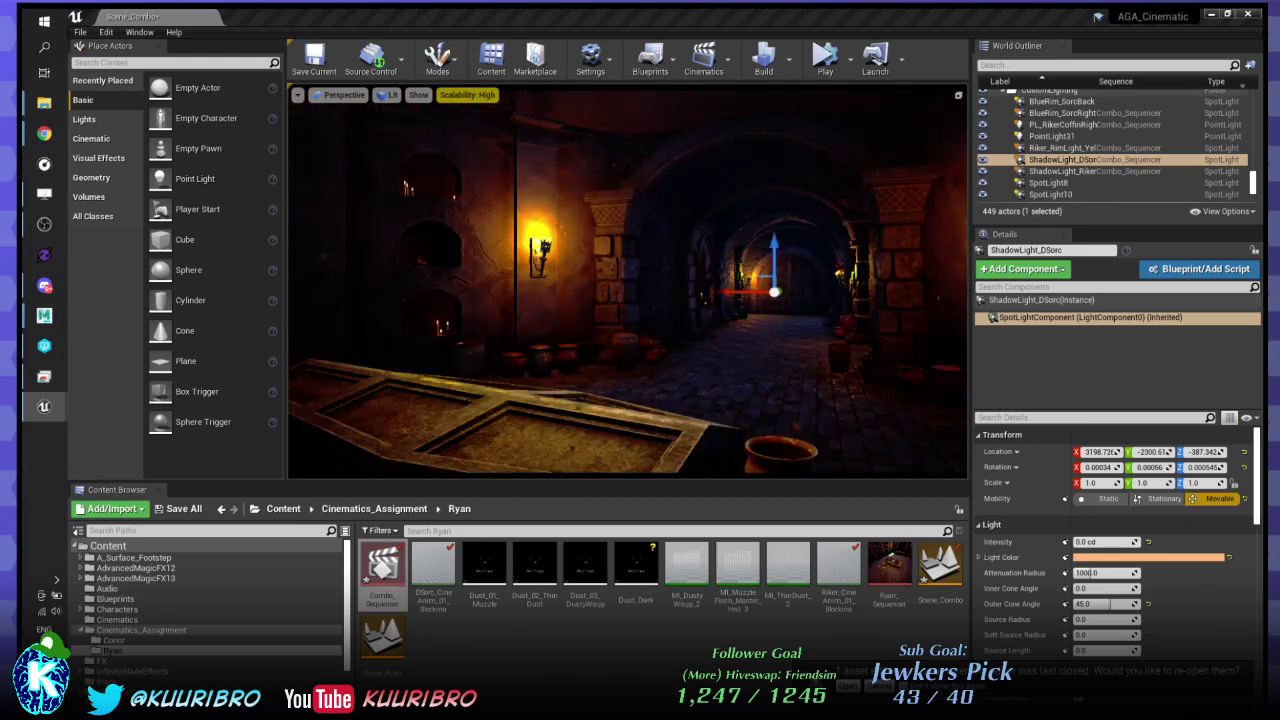
# - Play the cinematic to the warrior holding the lantern, stop it, and deselect ShadowLight_DSorc
pyautogui.scroll(-4, 628, 280)
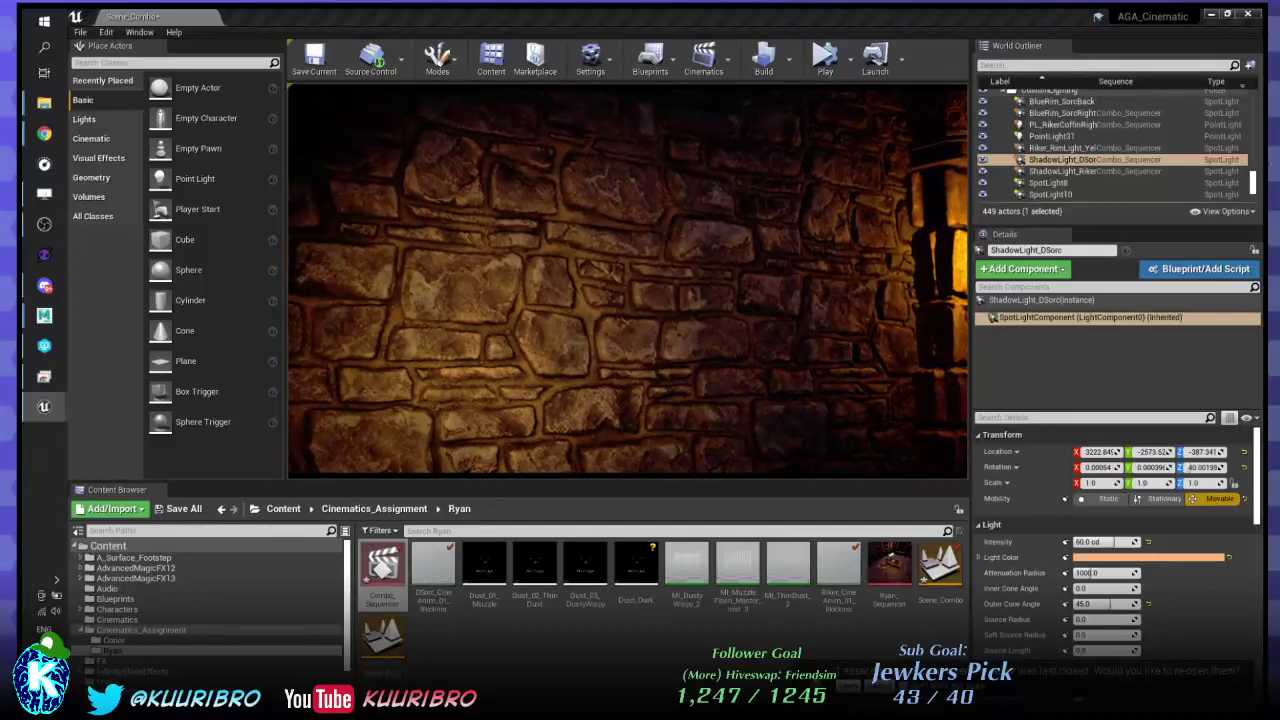
pyautogui.press('space')
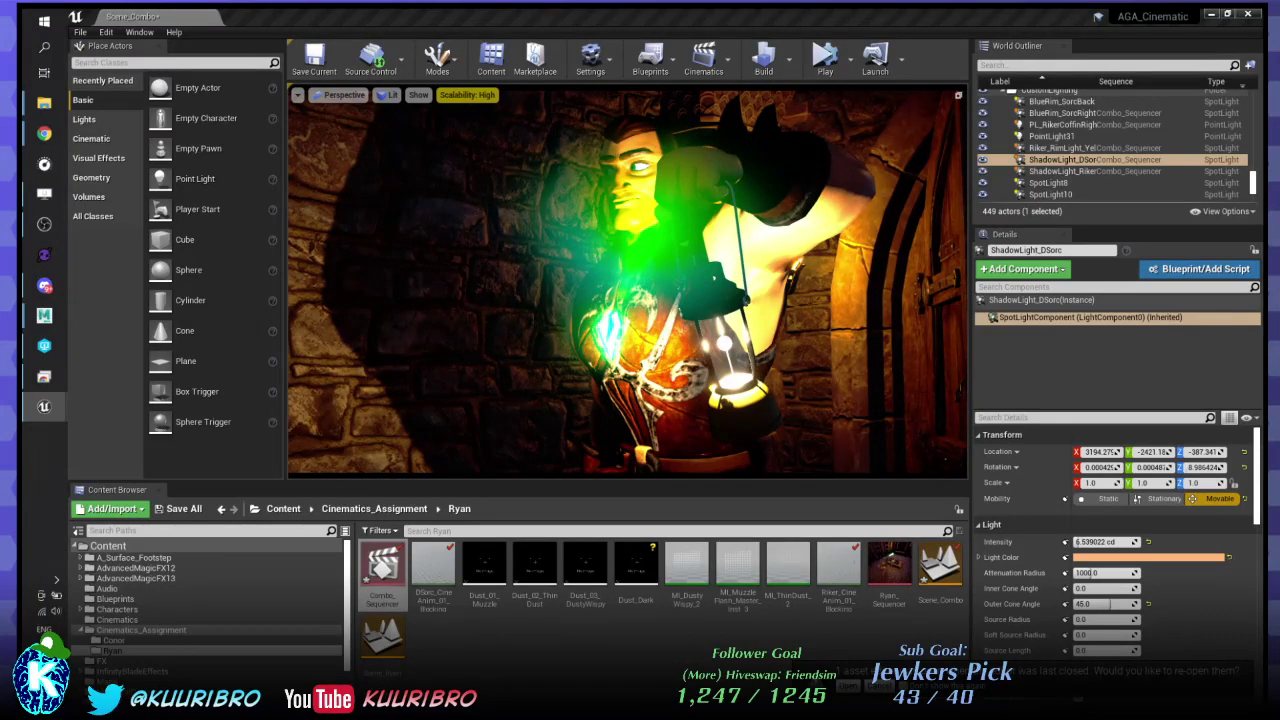
pyautogui.press('Escape')
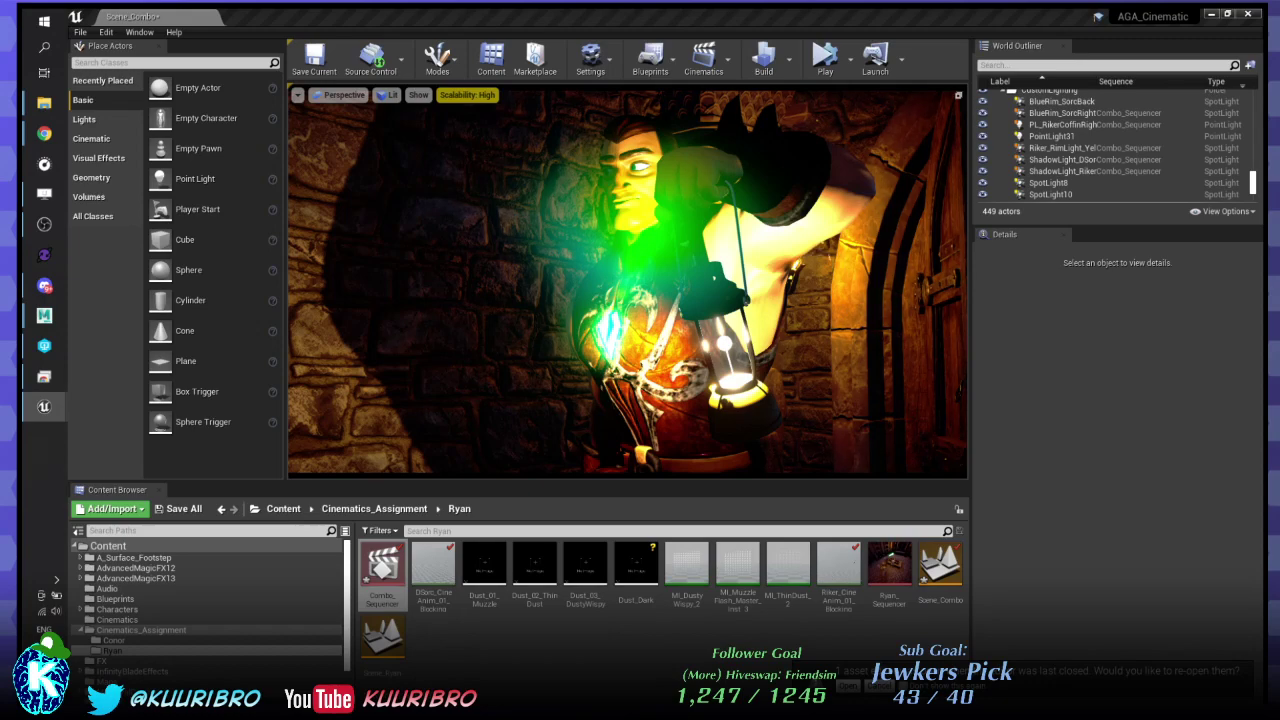
# - Scale all of ShadowLight_Riker's Intensity keys down with the Transform tool so the curve spans about 15 to 110
pyautogui.click(1070, 171)
pyautogui.click(1090, 317)
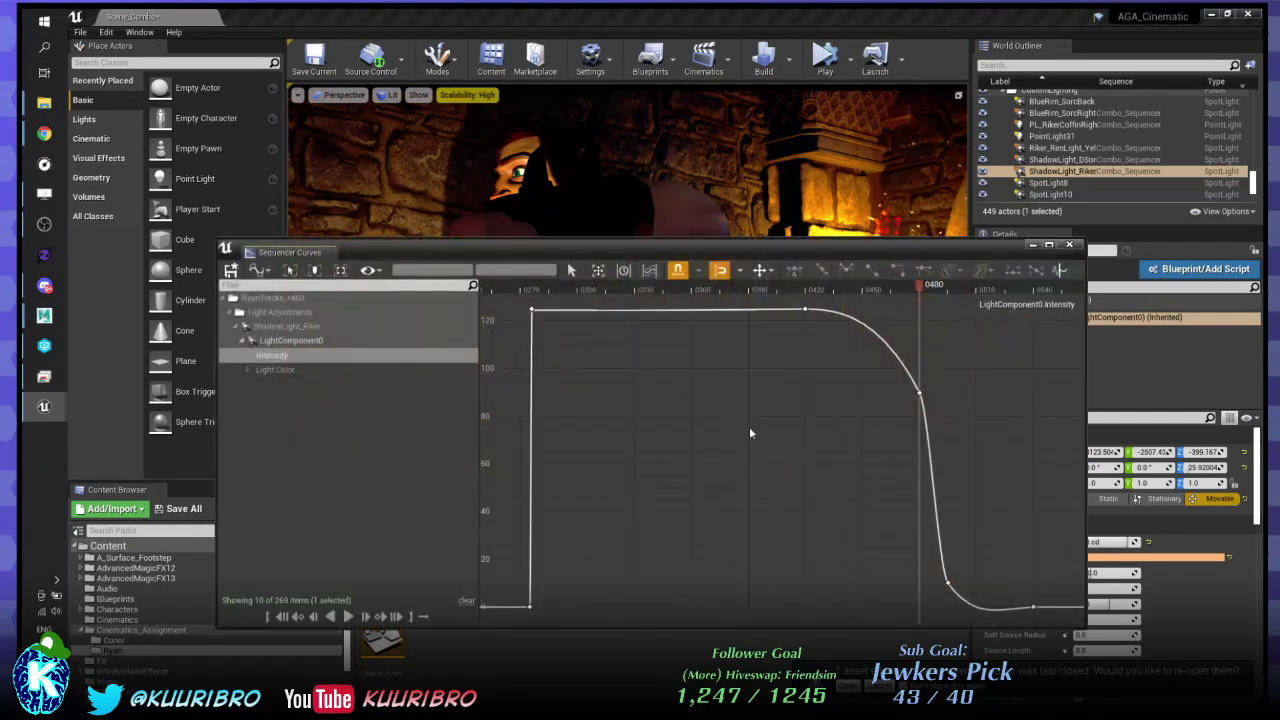
pyautogui.moveTo(557, 308); pyautogui.dragTo(1023, 598)
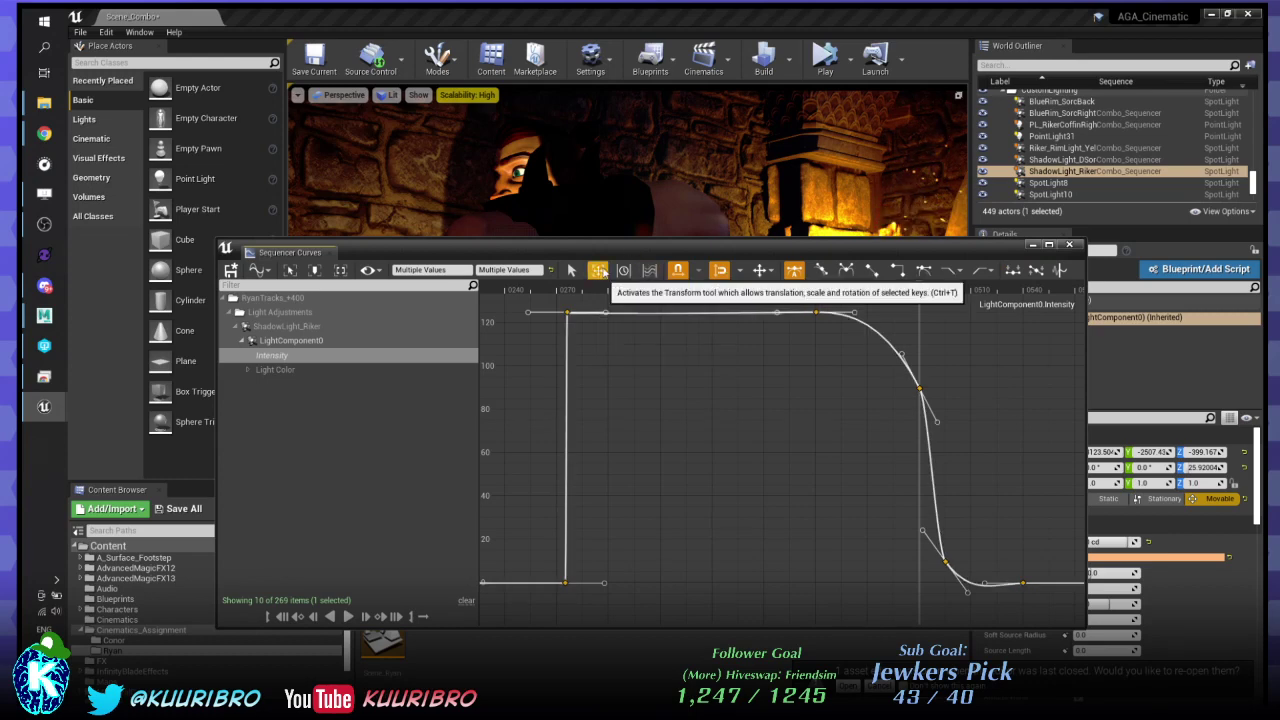
pyautogui.click(598, 270)
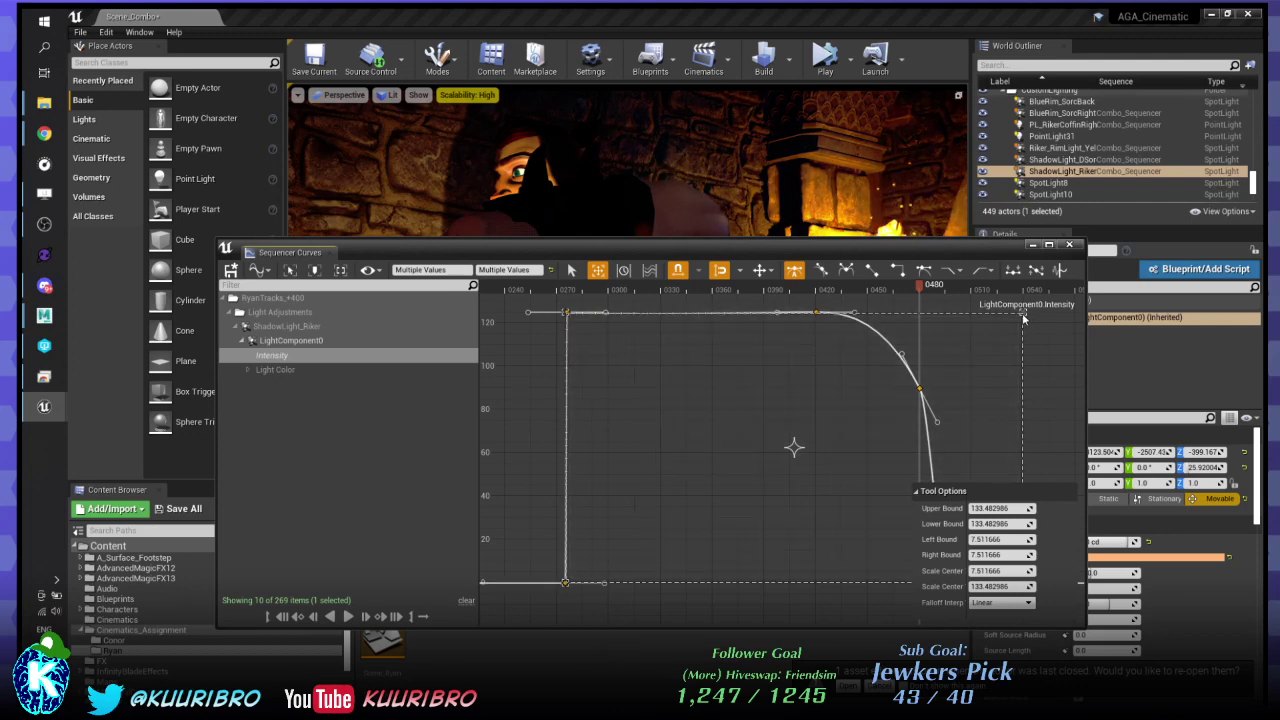
pyautogui.moveTo(1026, 312); pyautogui.dragTo(1032, 378)
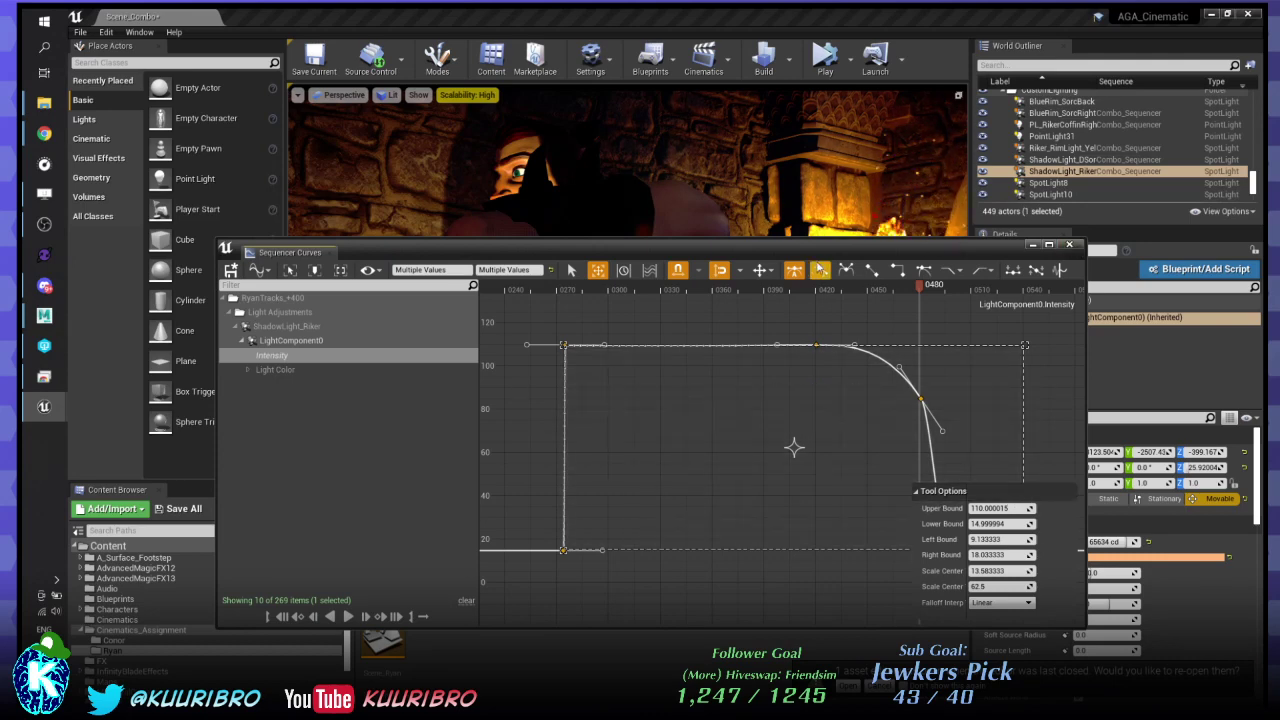
# - Enlarge the curve editor and box-select only the low keys along the bottom
pyautogui.moveTo(822, 250); pyautogui.dragTo(667, 140)
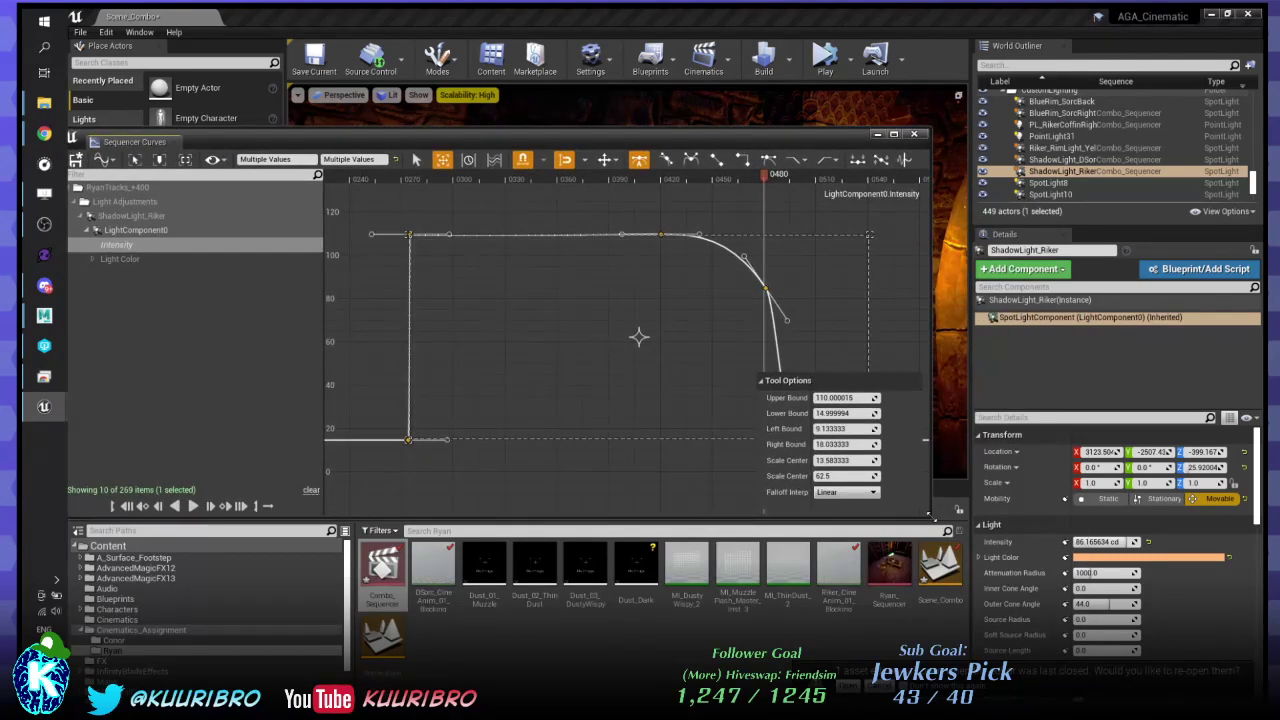
pyautogui.moveTo(940, 522); pyautogui.dragTo(1116, 623)
pyautogui.moveTo(431, 485); pyautogui.dragTo(1110, 540)
pyautogui.click(744, 561)
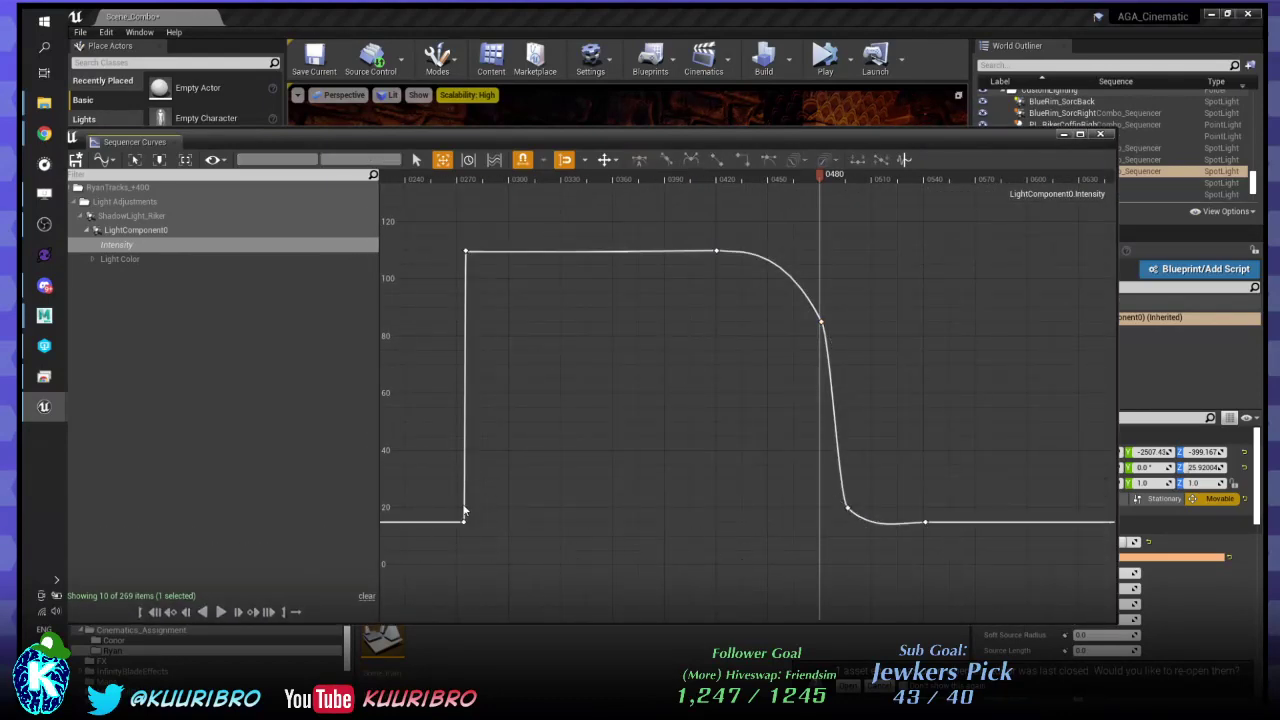
pyautogui.moveTo(442, 518); pyautogui.dragTo(994, 549)
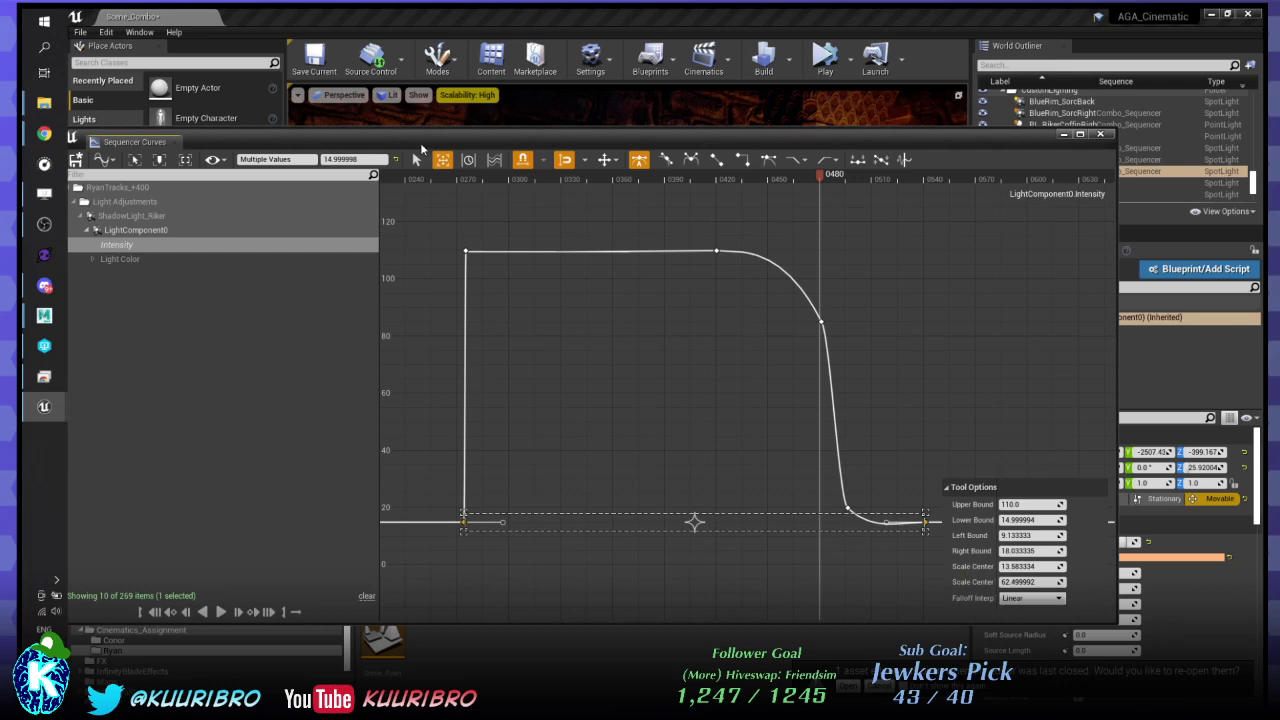
# - Set the selected low Intensity keys to a value of 0
pyautogui.click(352, 159)
pyautogui.write('0')
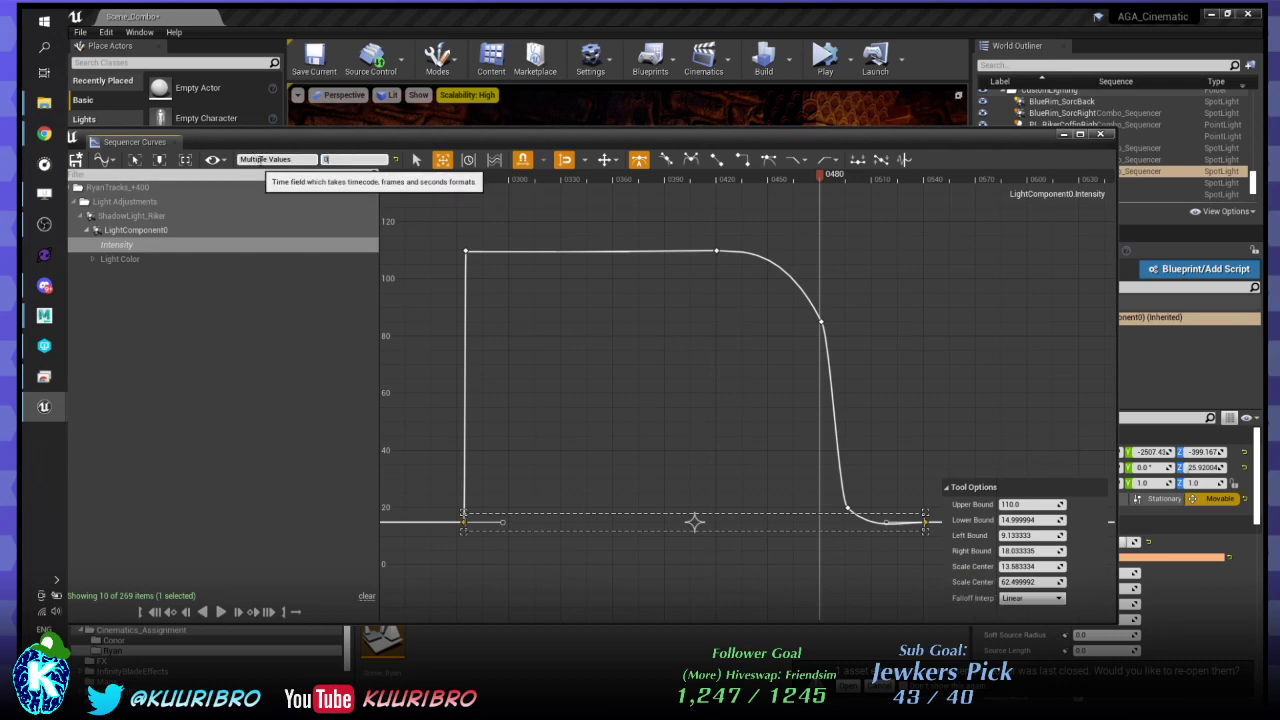
pyautogui.press('Return')
pyautogui.click(716, 447)
pyautogui.moveTo(929, 544); pyautogui.dragTo(929, 544)
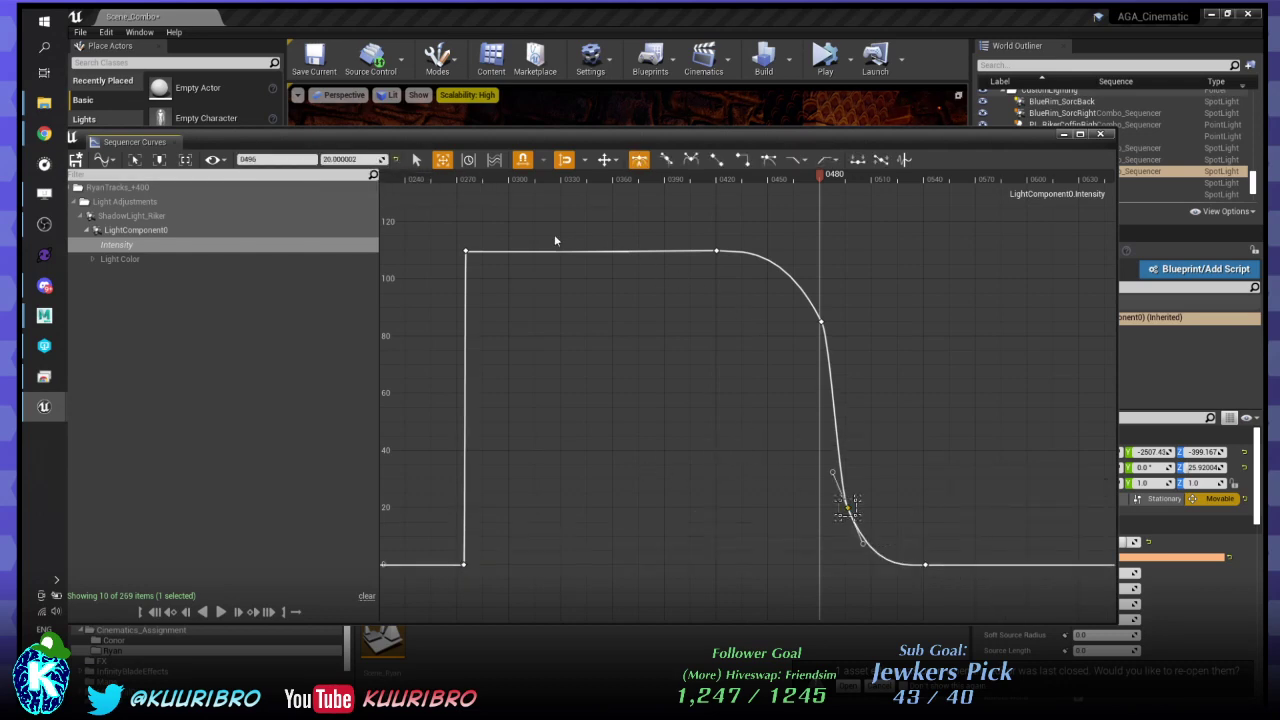
# - Select every key and scale the curve down so its peak sits at 60
pyautogui.moveTo(440, 236); pyautogui.dragTo(933, 577)
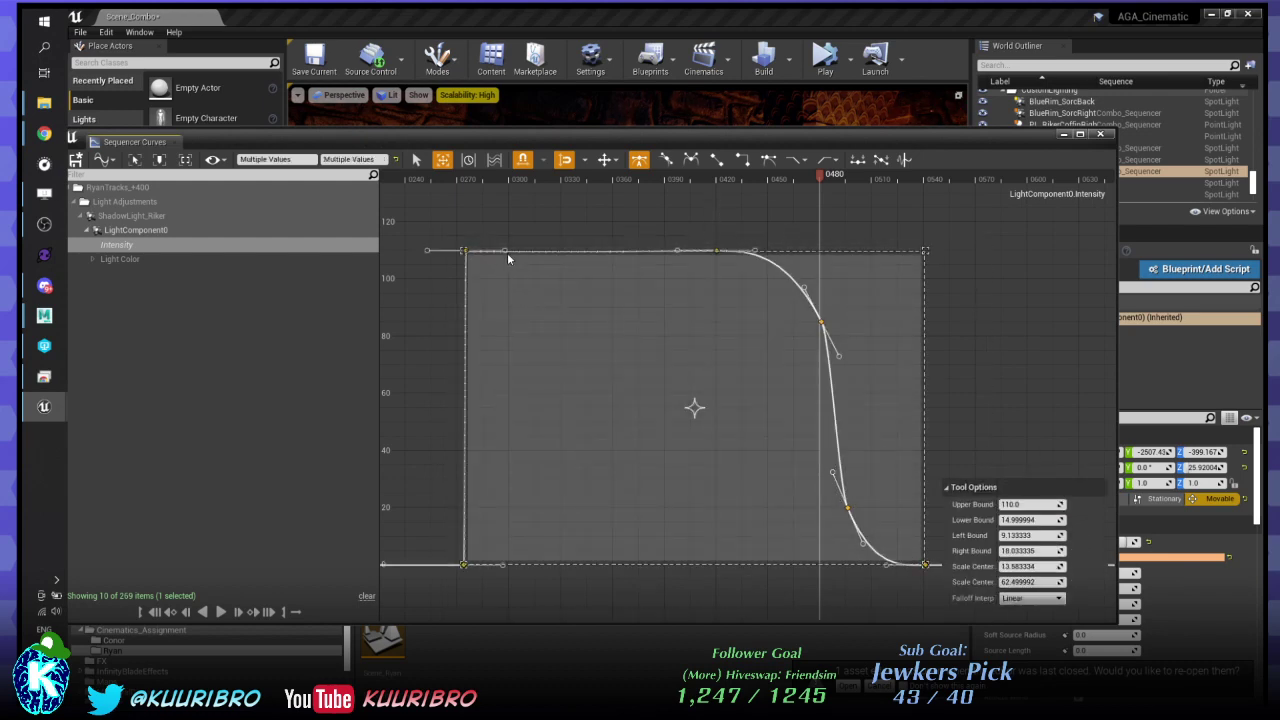
pyautogui.moveTo(691, 252); pyautogui.dragTo(646, 264)
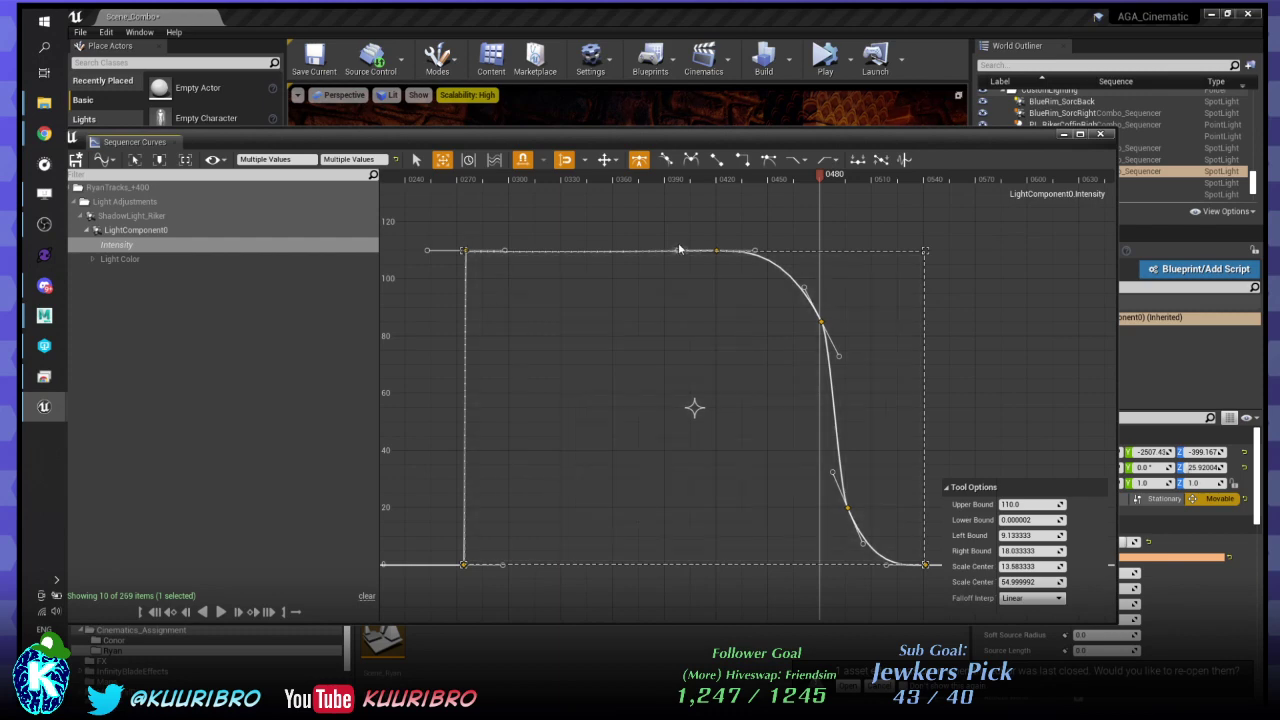
pyautogui.moveTo(597, 250)
pyautogui.mouseDown()
pyautogui.moveTo(586, 523)
pyautogui.moveTo(603, 229)
pyautogui.moveTo(594, 334)
pyautogui.moveTo(598, 262)
pyautogui.mouseUp()
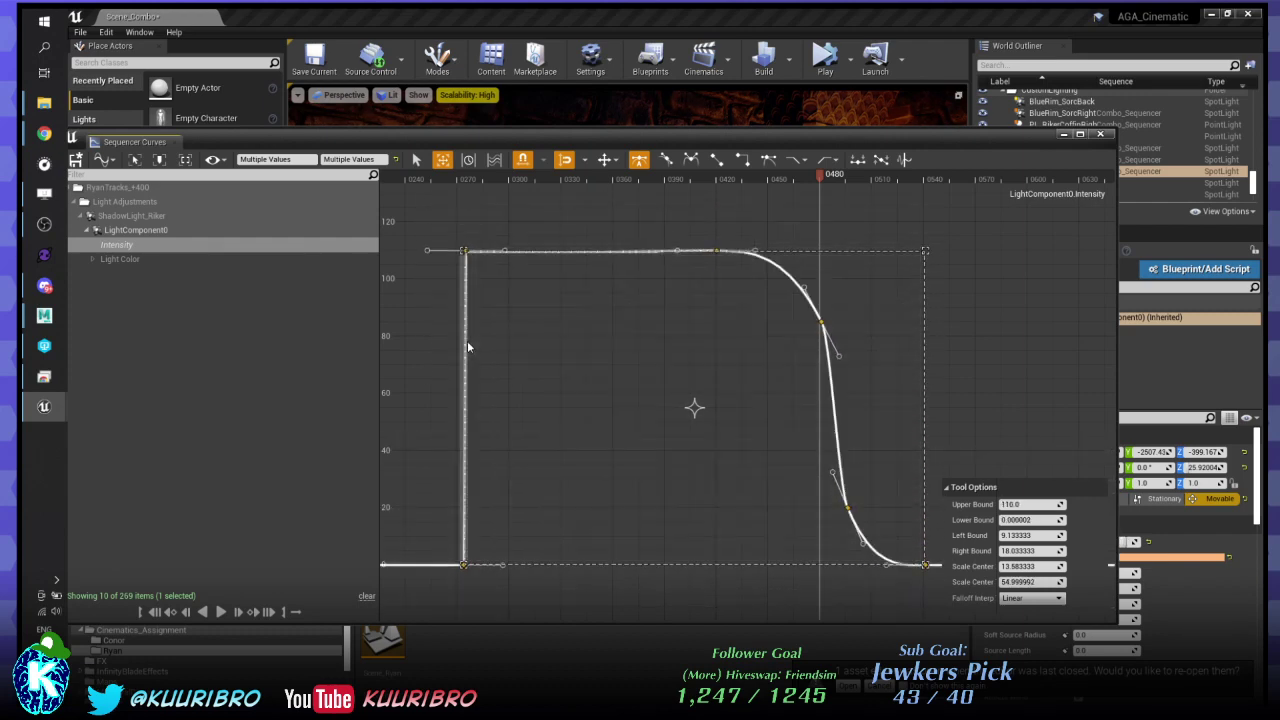
pyautogui.moveTo(467, 340); pyautogui.dragTo(458, 375)
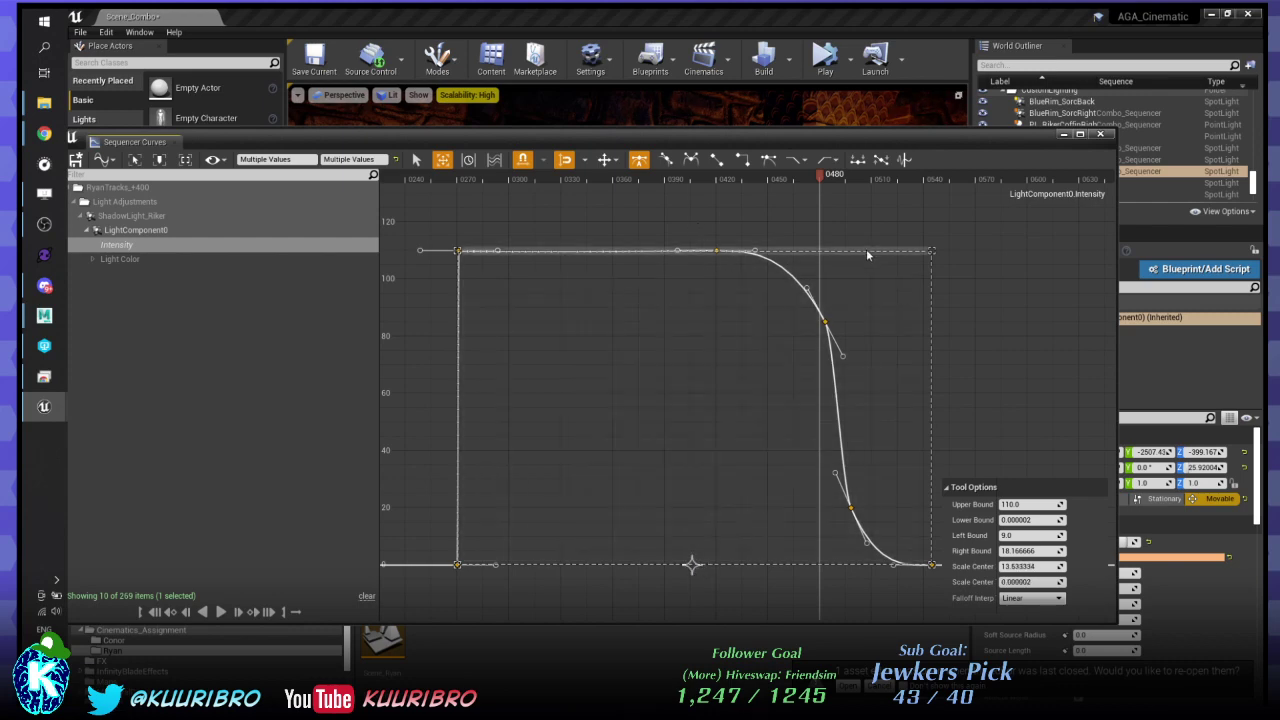
pyautogui.moveTo(866, 250); pyautogui.dragTo(857, 399)
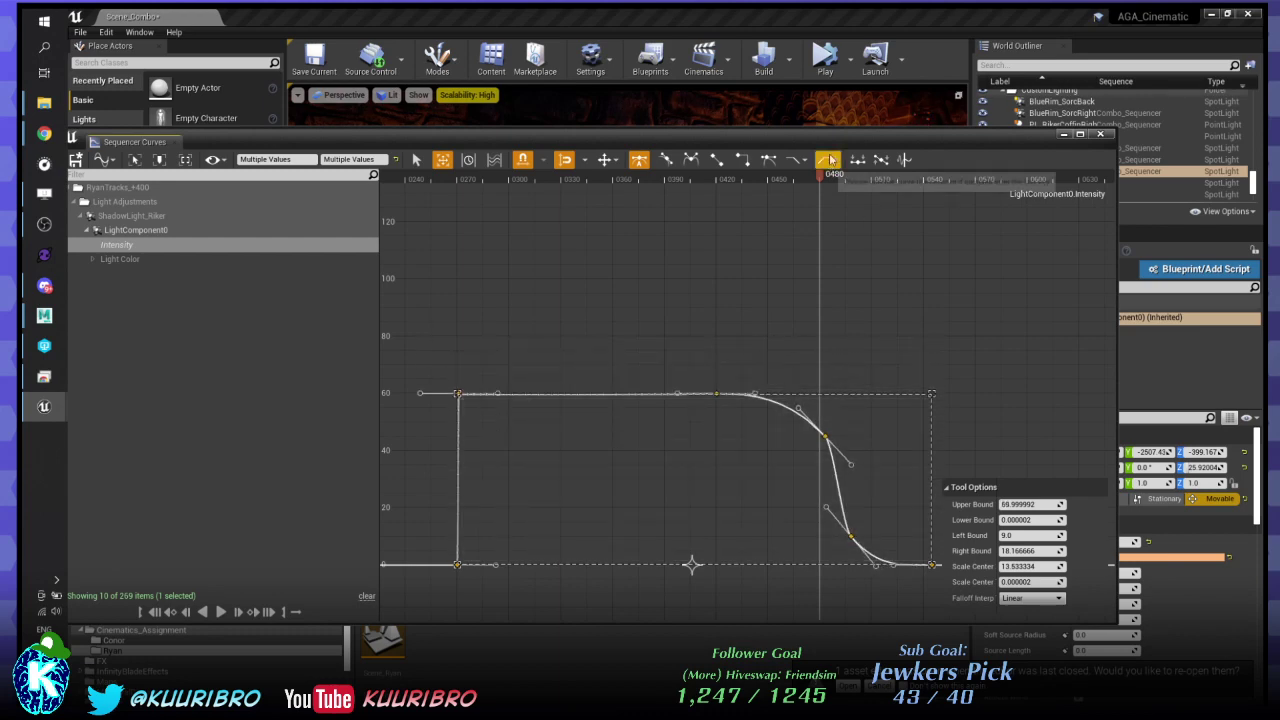
pyautogui.moveTo(841, 132); pyautogui.dragTo(945, 416)
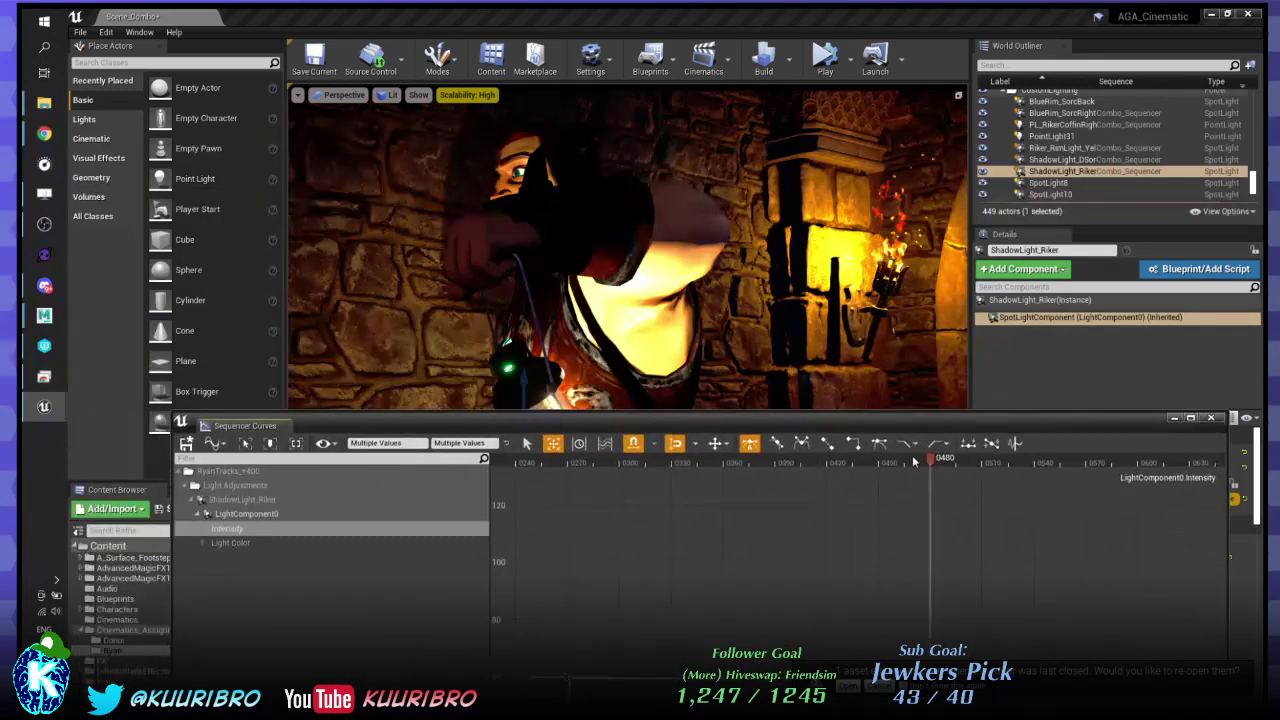
# - Preview the shot, retune ShadowLight_Riker's intensity to about 32.5 cd, then select ShadowLight_DSorc
pyautogui.moveTo(893, 470); pyautogui.dragTo(1279, 370)
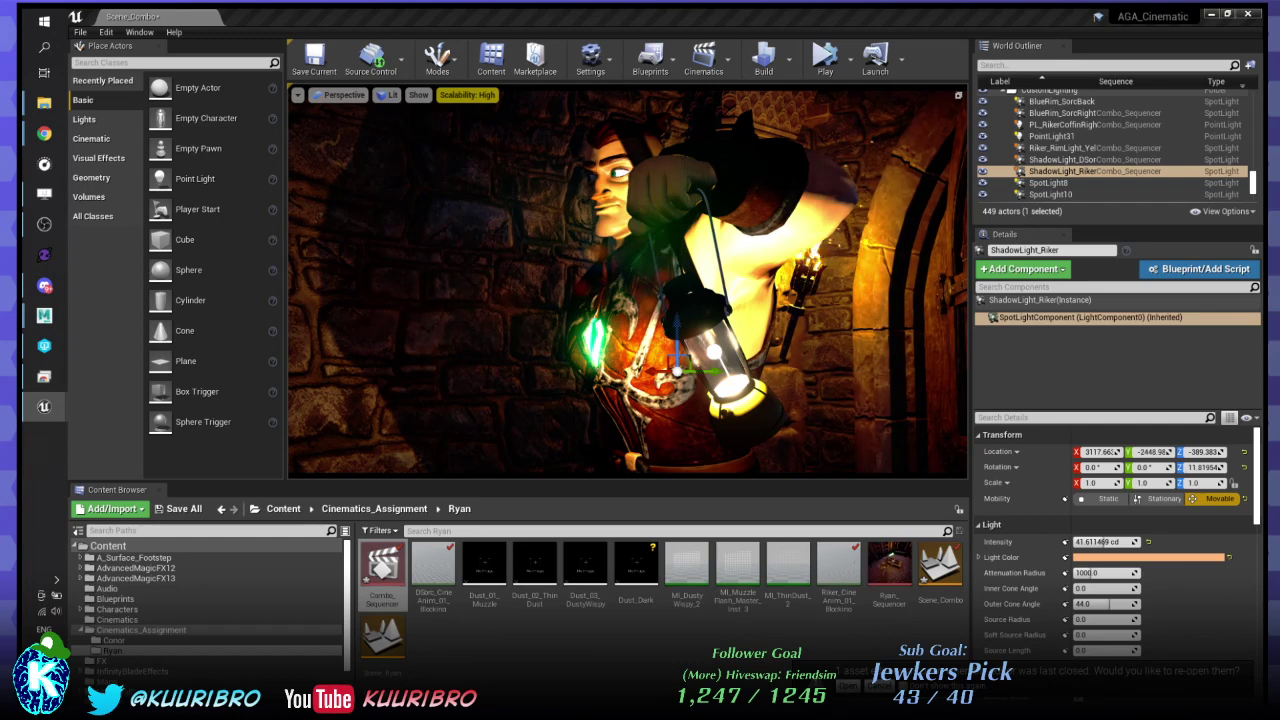
pyautogui.moveTo(1104, 542); pyautogui.dragTo(1096, 542)
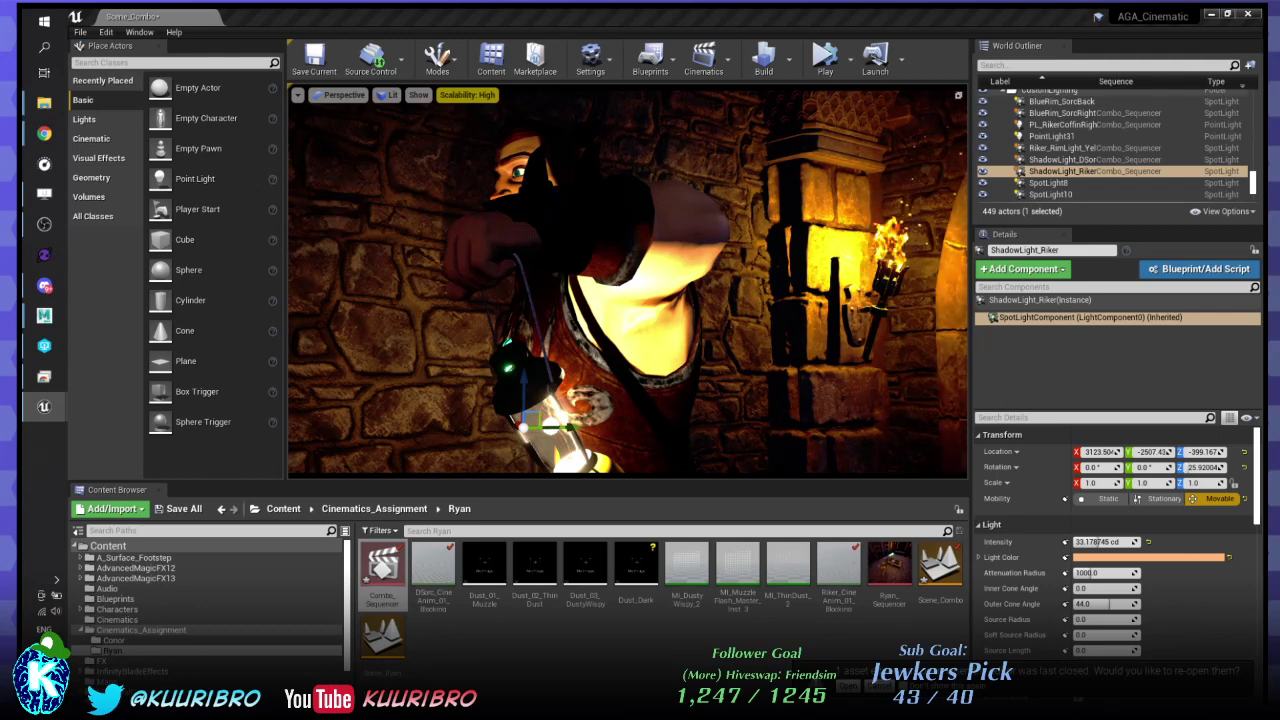
pyautogui.moveTo(1098, 542); pyautogui.dragTo(1099, 542)
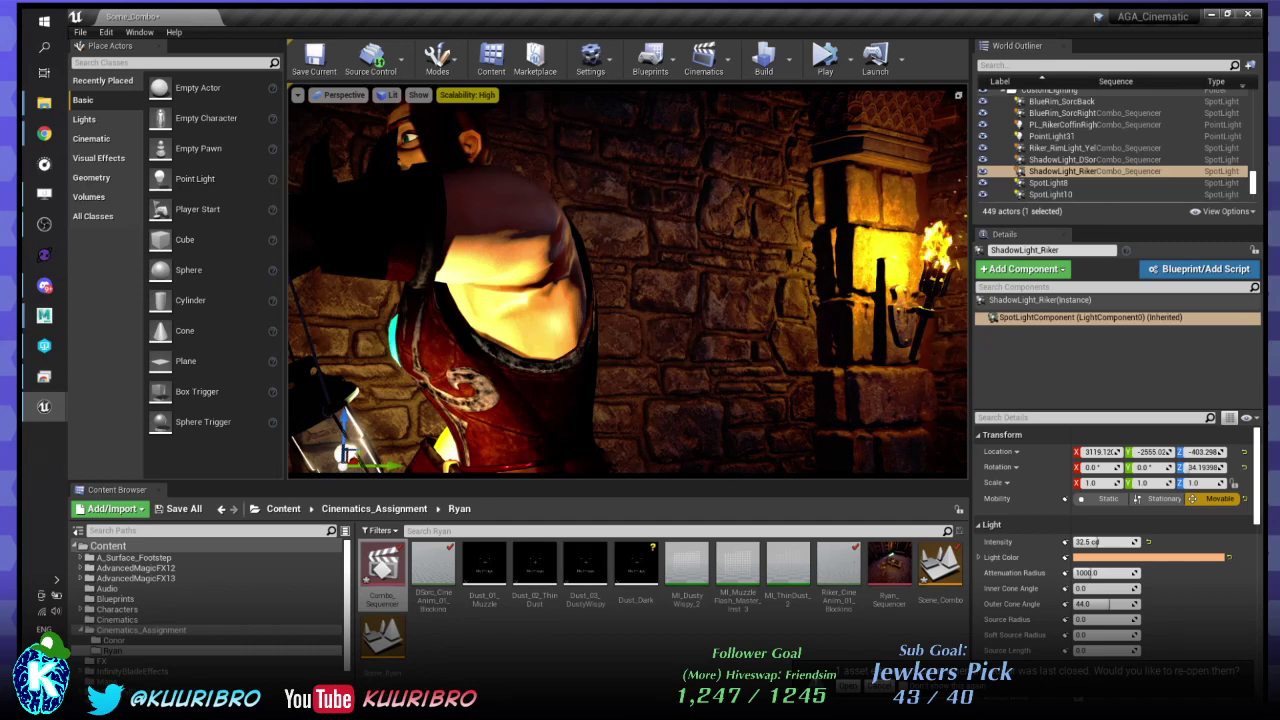
pyautogui.click(1062, 159)
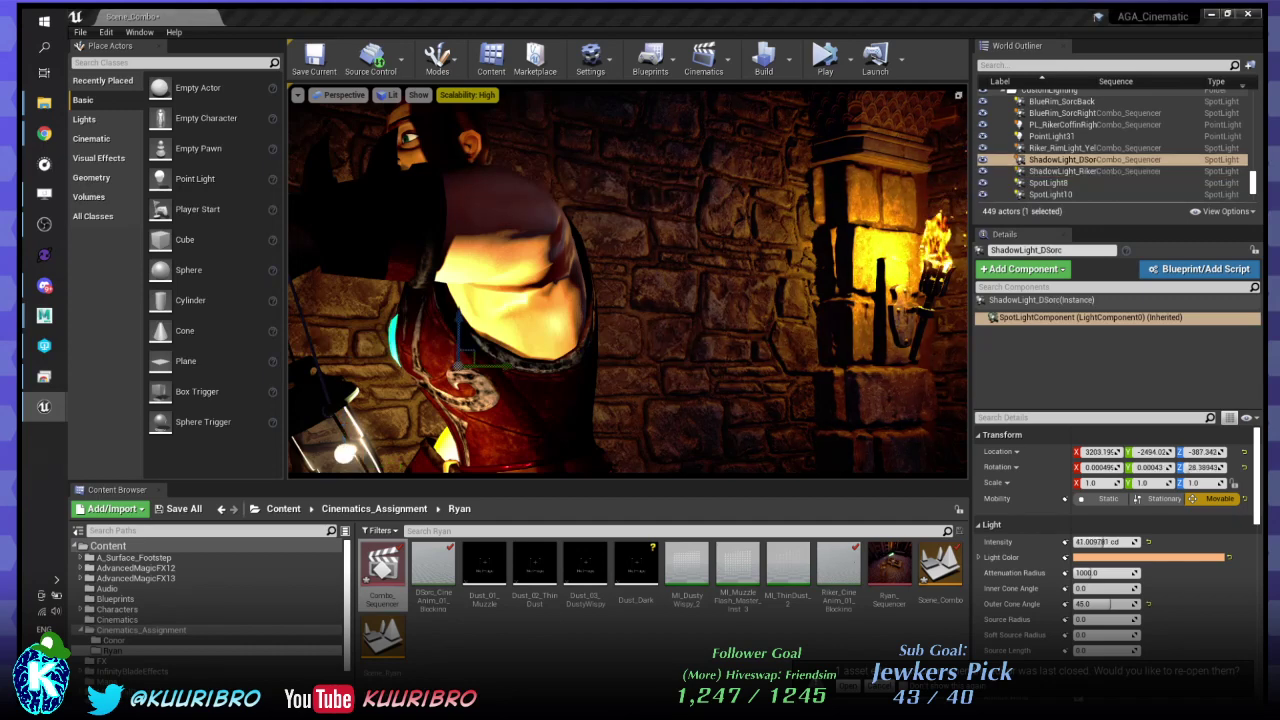